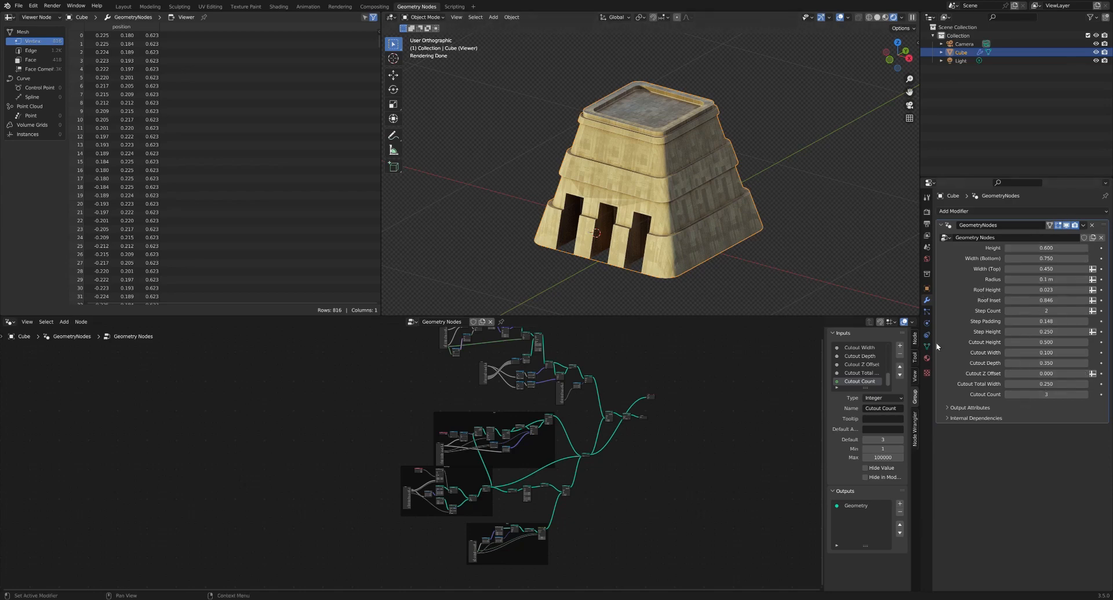
Step: Reduce the building's Cutout Count to 2 and set its Height to 0.5
scroll(673, 200, up, 1)
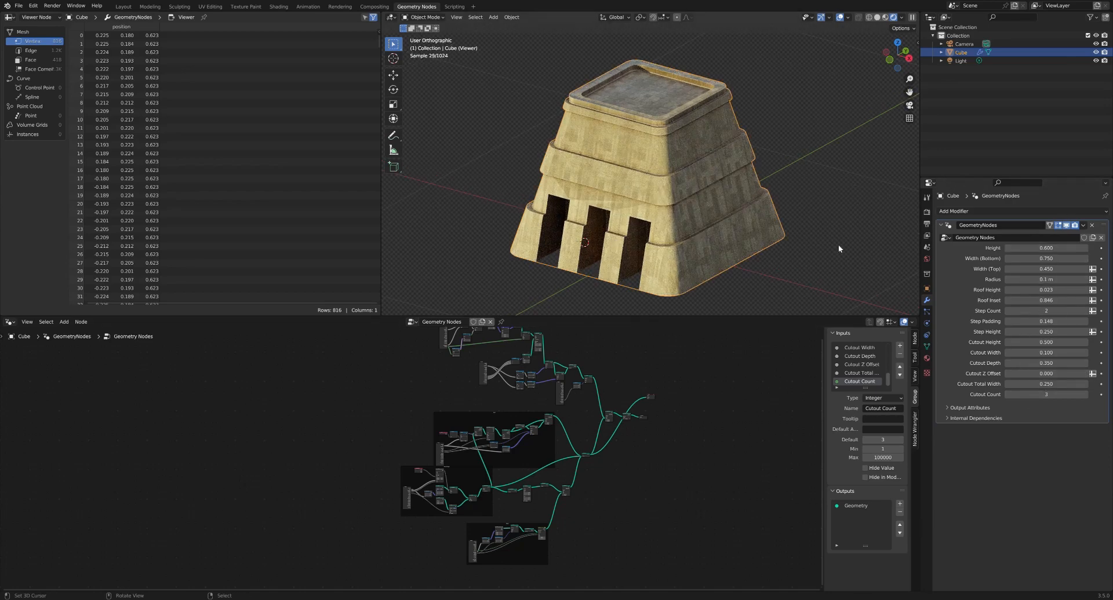
click(1008, 395)
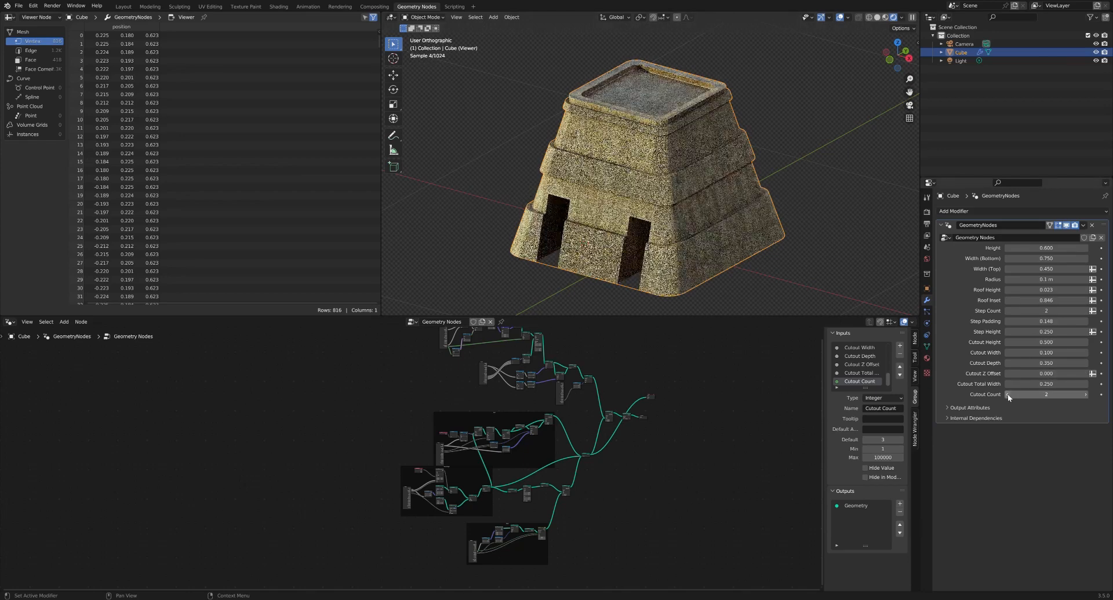
click(1058, 249)
text(0.5)
key(Return)
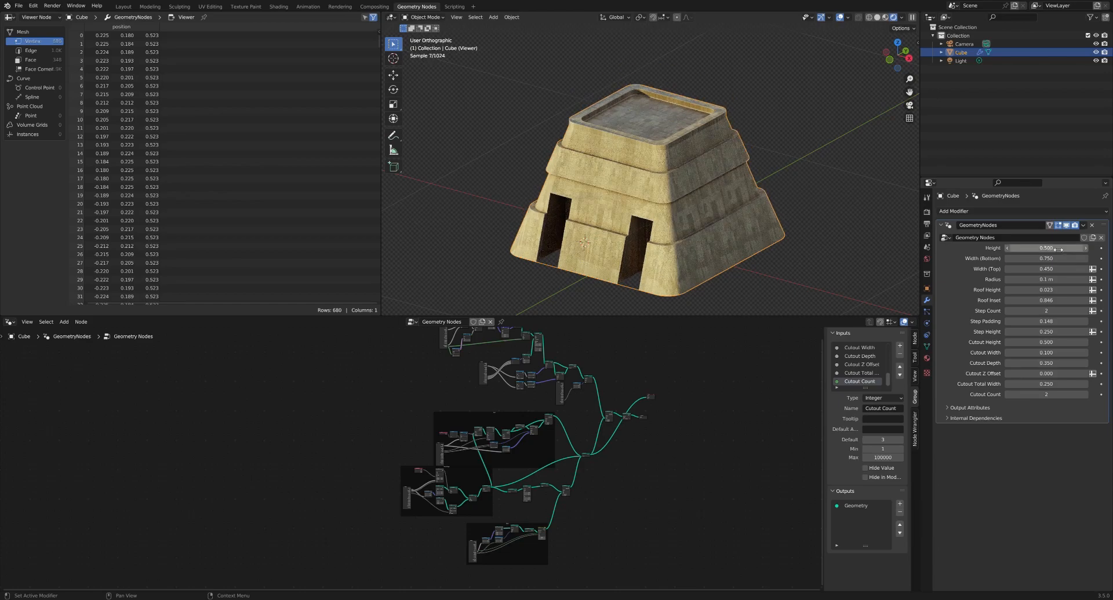
Step: Lower the building's Step Padding to 0.058
click(1007, 320)
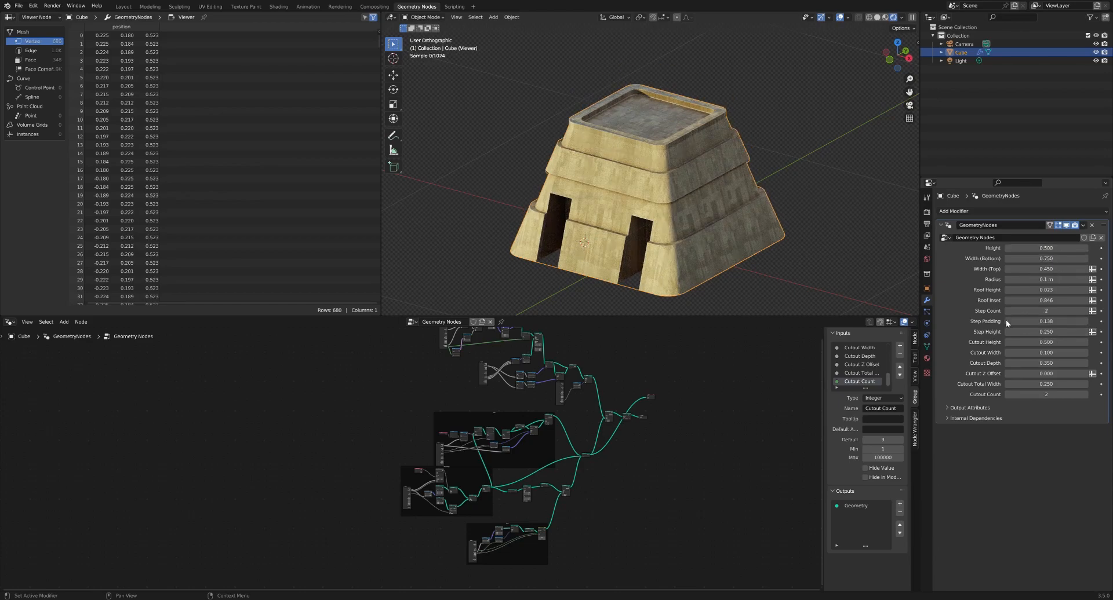
click(1007, 321)
click(1007, 321)
click(1007, 321)
click(1007, 321)
click(1007, 321)
click(1006, 321)
click(1007, 321)
click(1007, 321)
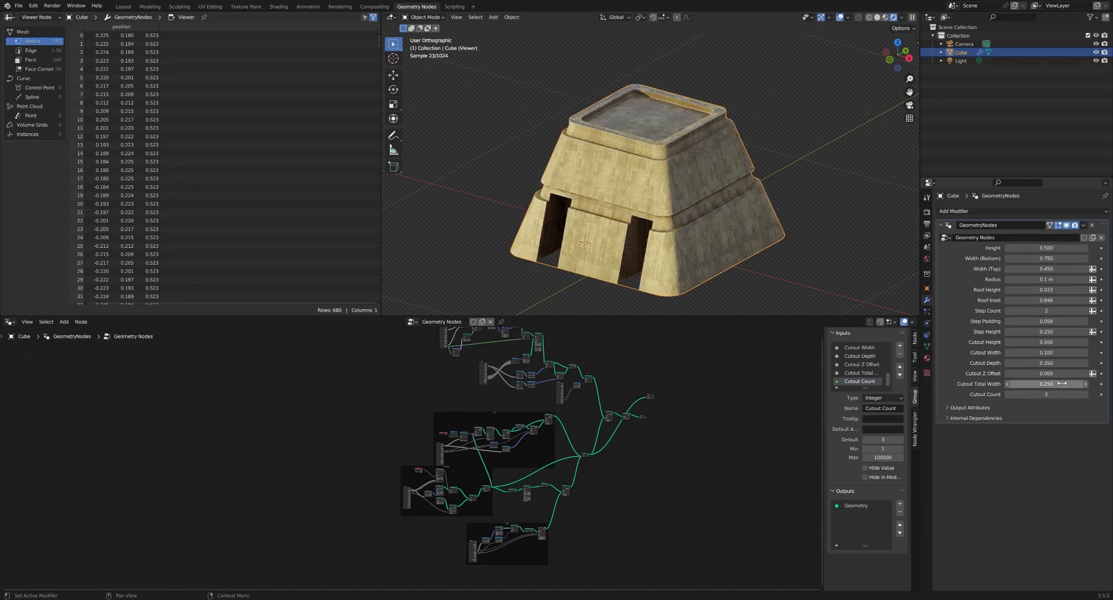
Step: Raise the building's Cutout Height to 0.600
click(1087, 343)
click(1087, 343)
click(1087, 343)
click(1087, 343)
click(1087, 343)
click(1087, 343)
click(1087, 344)
click(1087, 343)
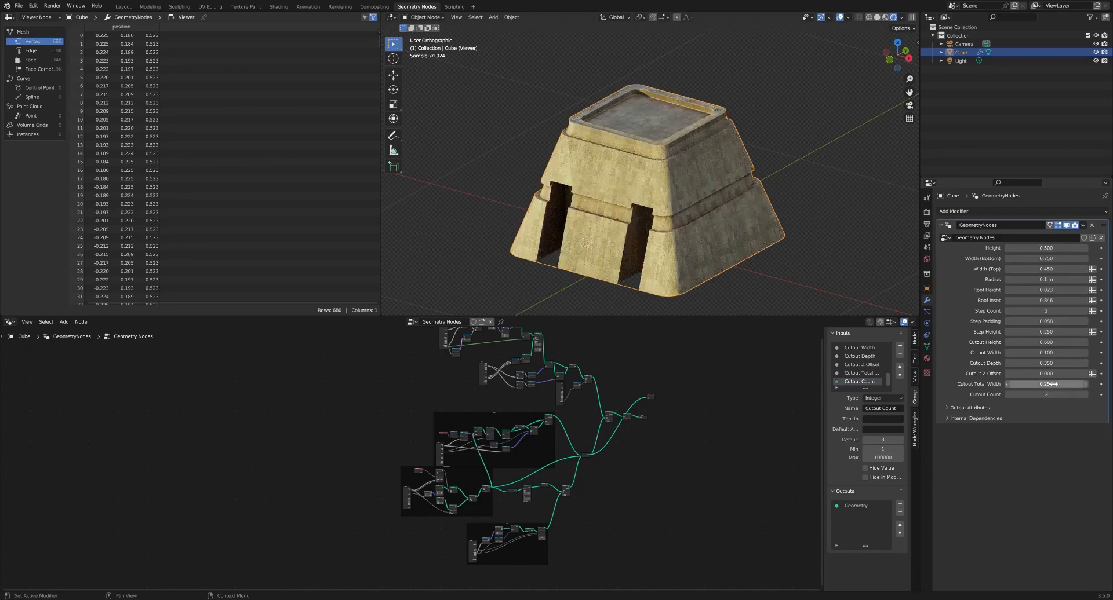
Step: Set the building's Roof Inset to 0.75
click(1052, 301)
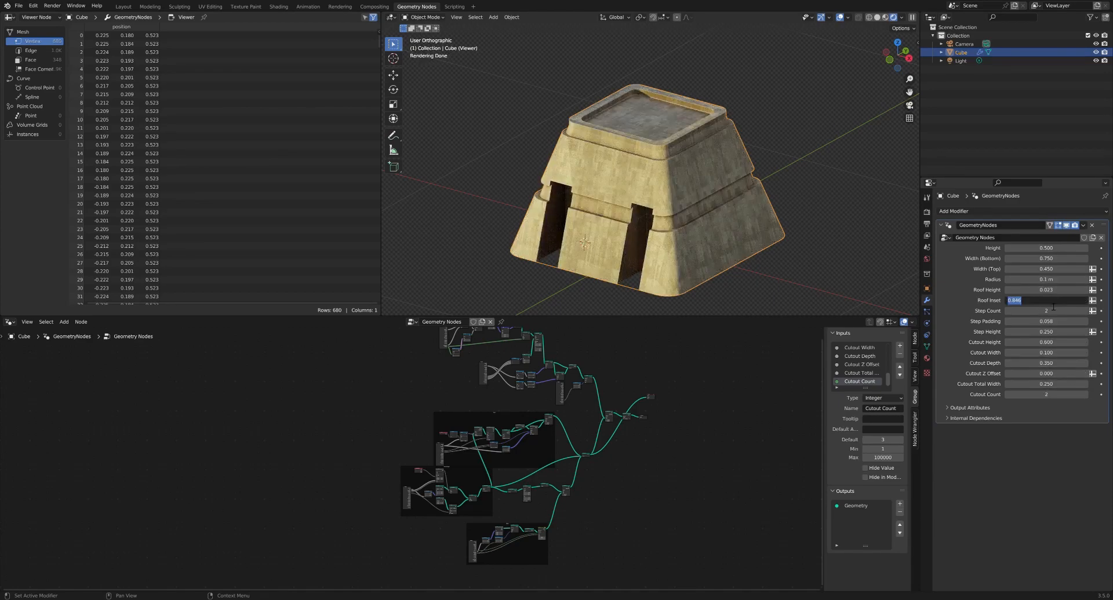
text(0.75)
key(Return)
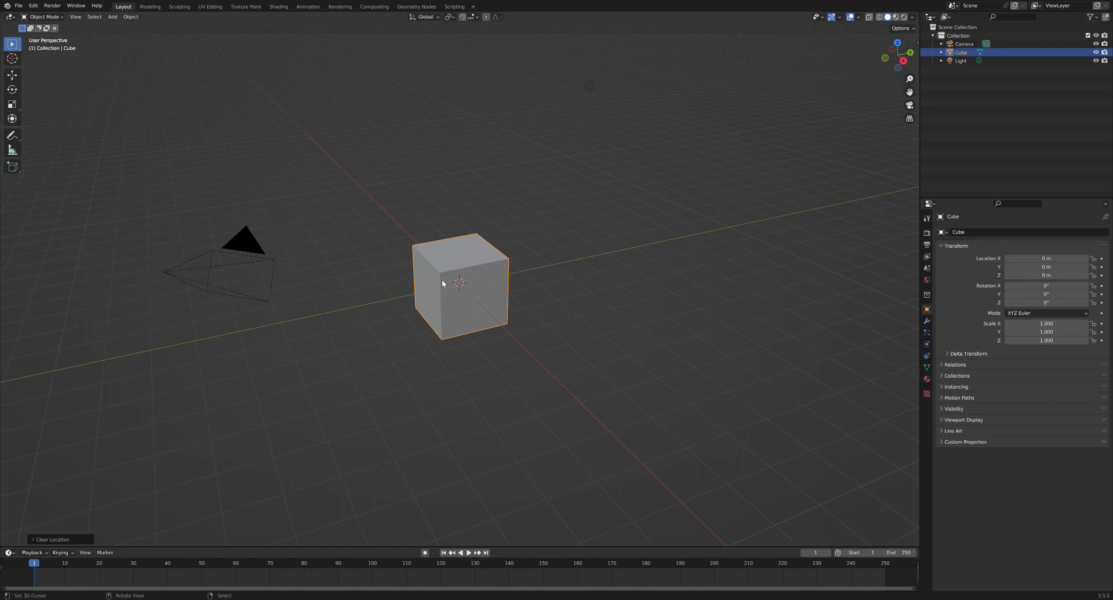
Step: Add a Geometry Nodes modifier to the default cube and create a new node tree for it in the Geometry Nodes workspace
click(927, 321)
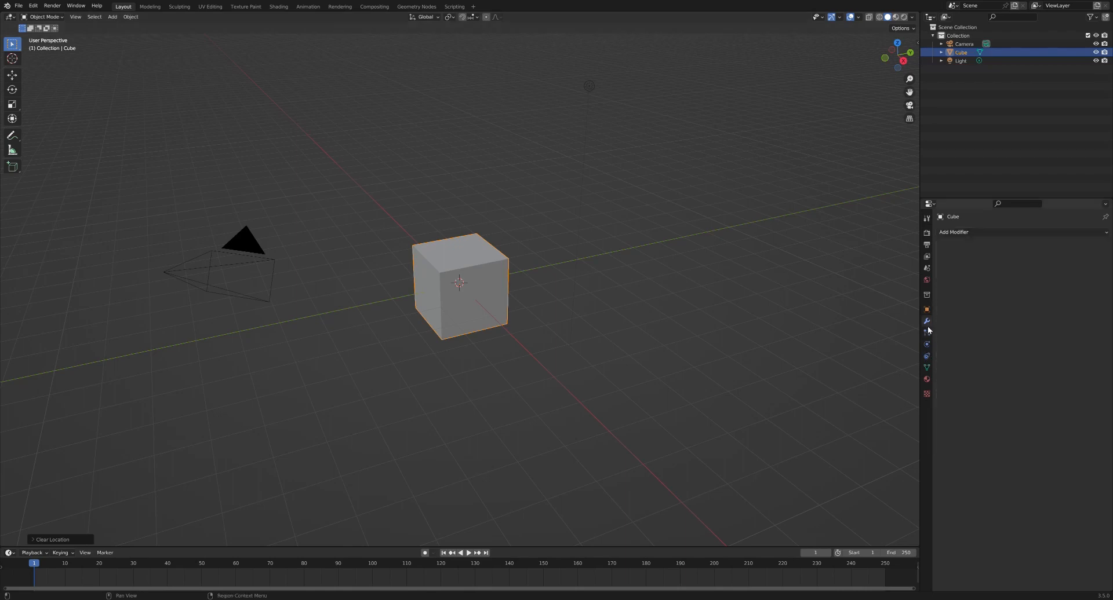
click(990, 236)
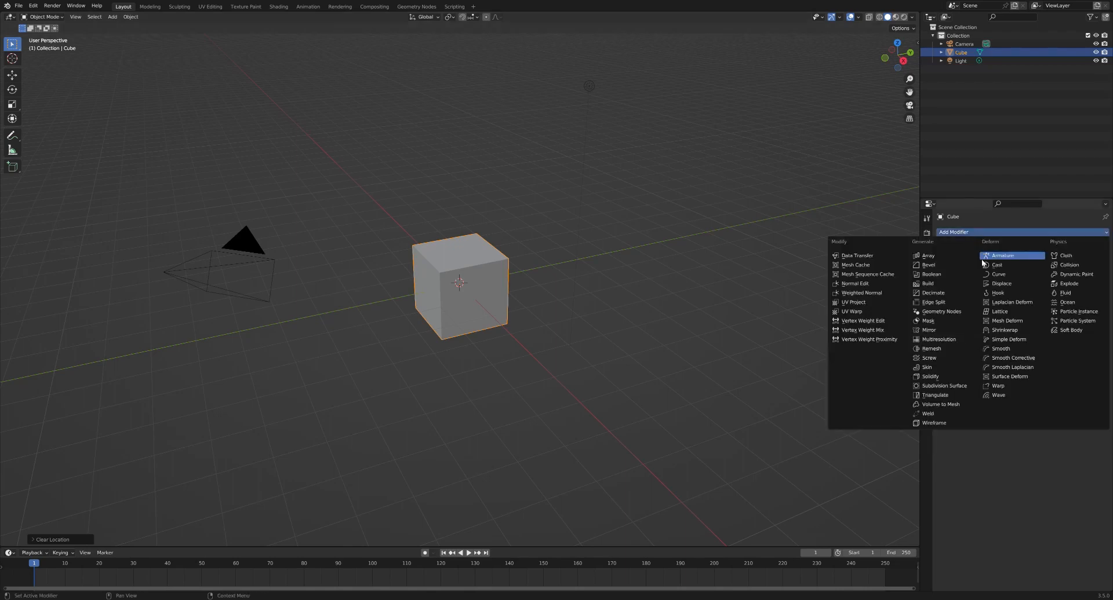
click(944, 310)
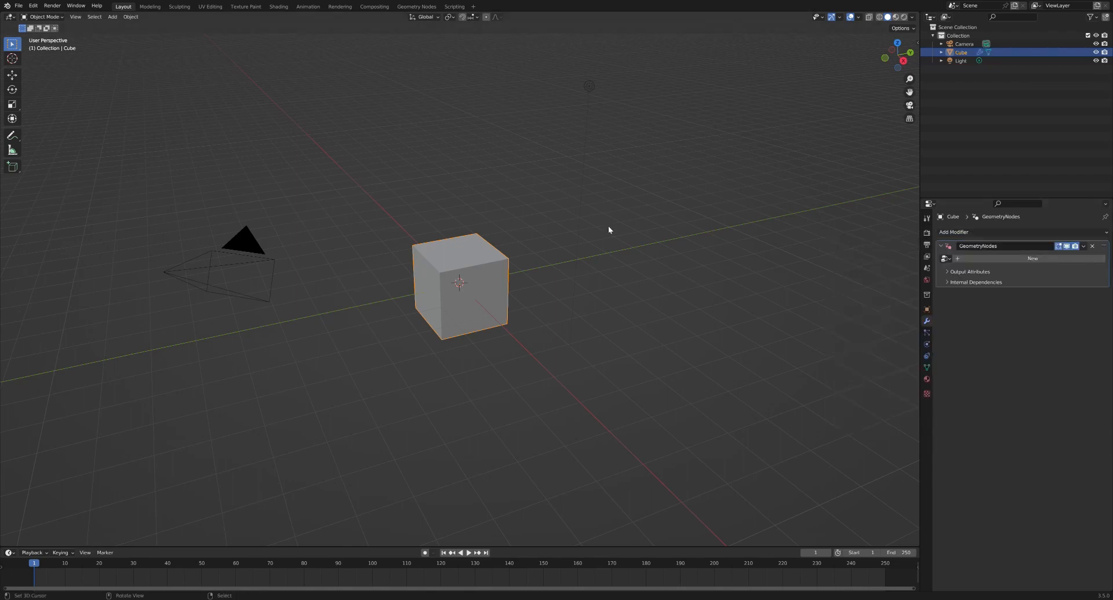
click(406, 7)
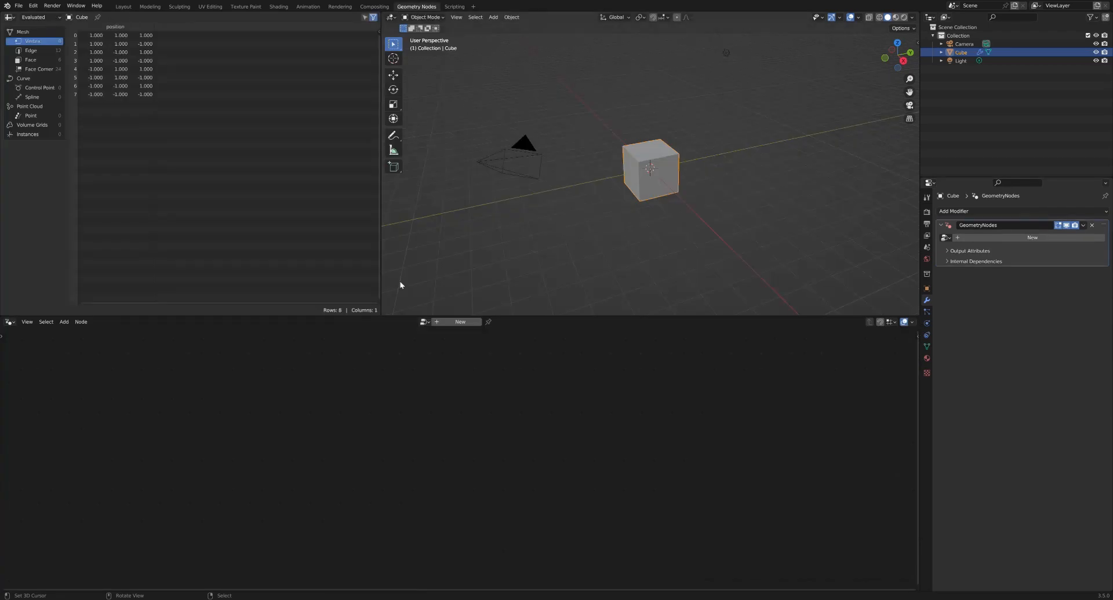
click(426, 322)
click(454, 323)
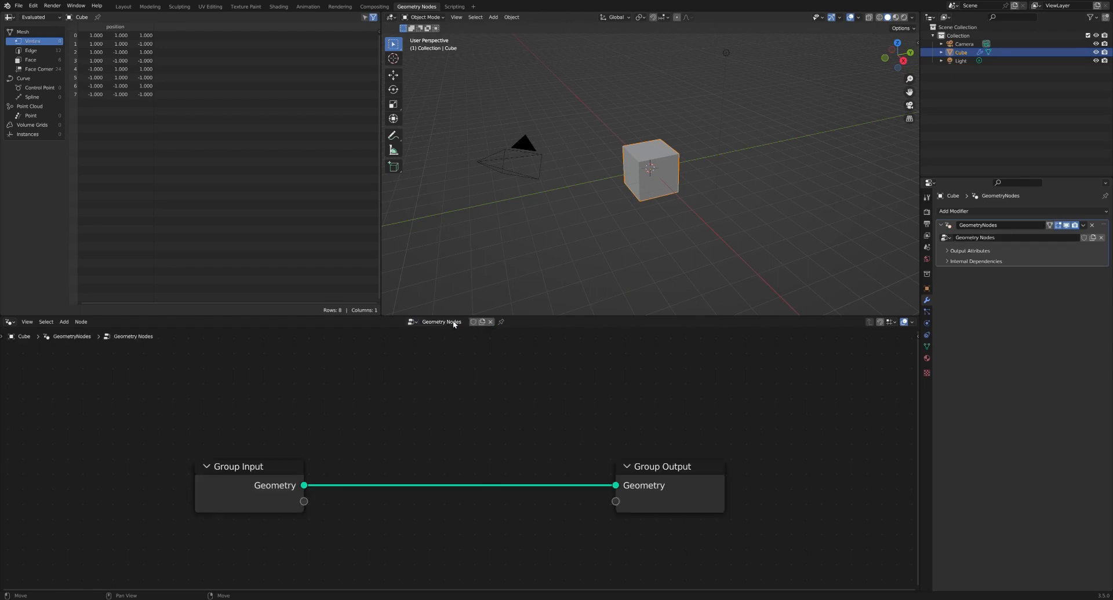
Step: Move the Group Input and Group Output nodes farther apart to make room between them
scroll(444, 492, down, 2)
drag(313, 486, 140, 419)
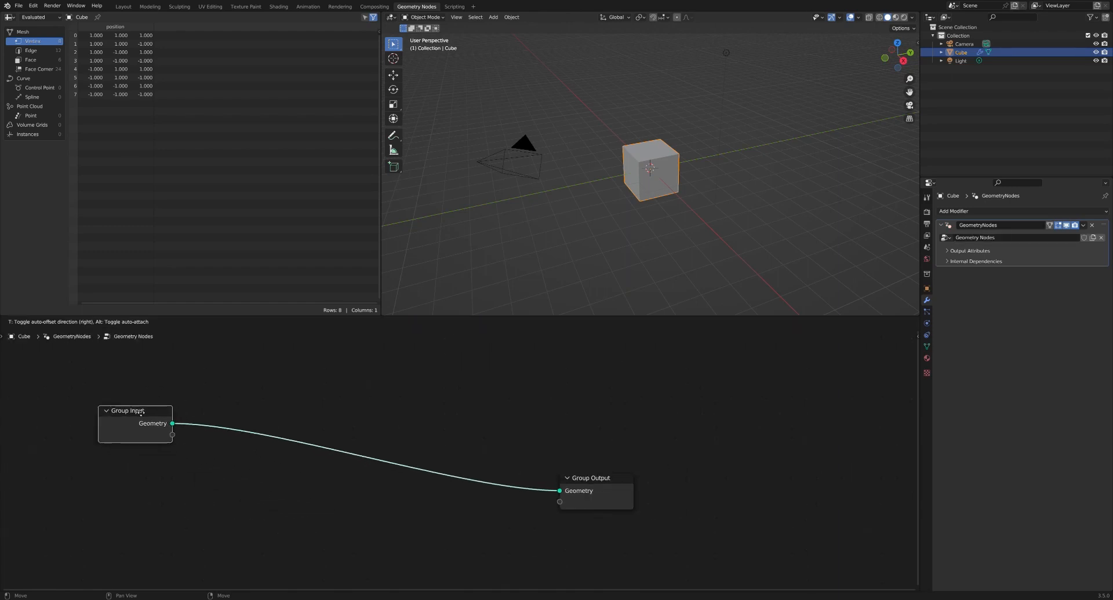
drag(614, 474, 675, 440)
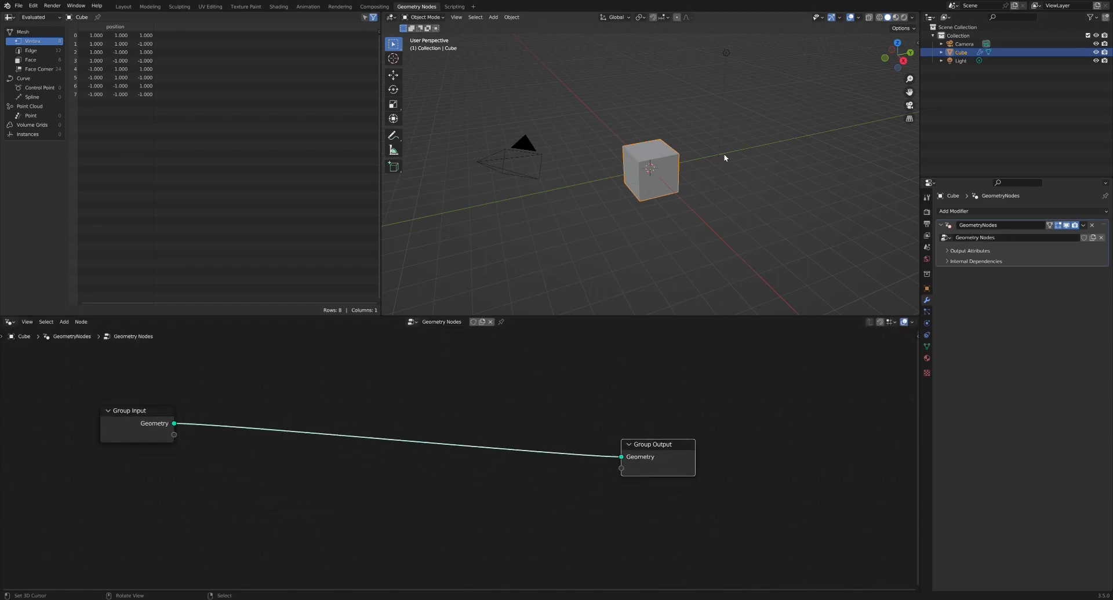
Step: Add a Quadrilateral curve node below the link between Group Input and Group Output
key(Home)
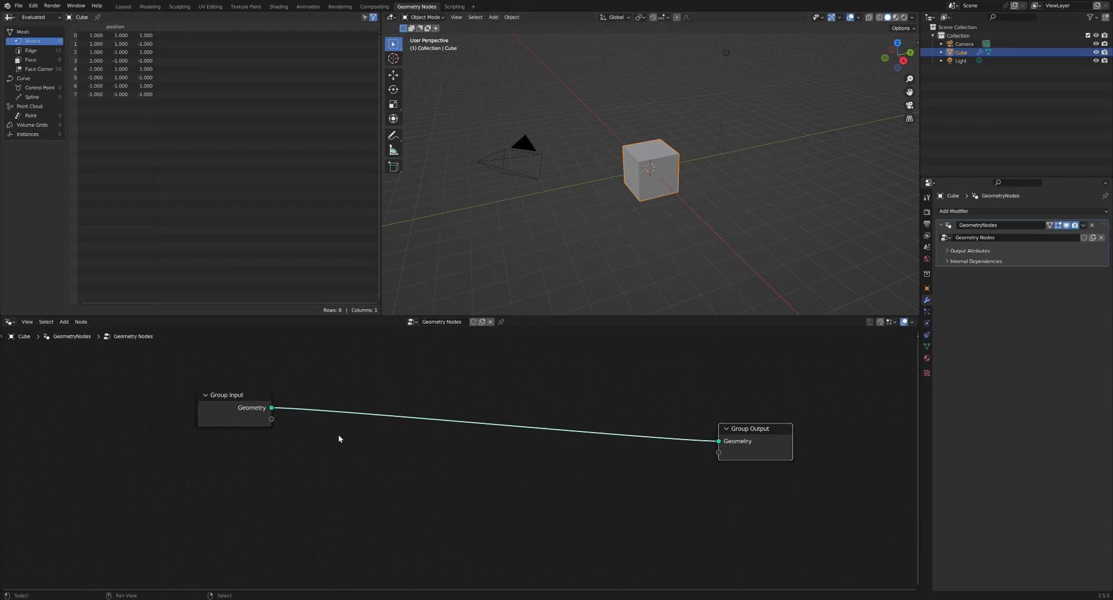
scroll(355, 494, down, 2)
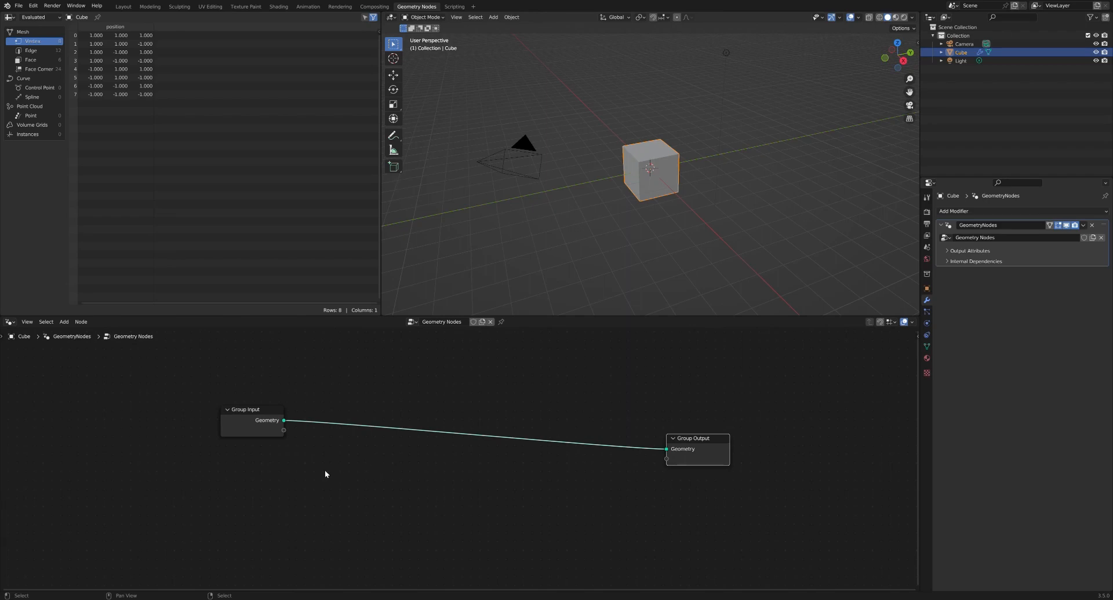
middle_drag(325, 471, 355, 436)
click(336, 450)
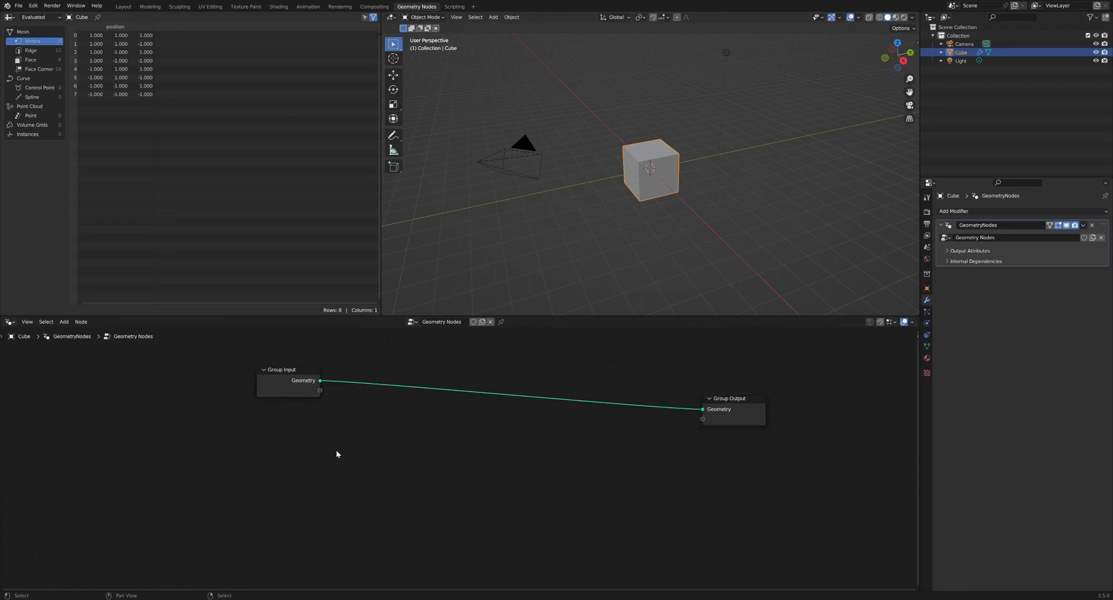
key(shift+a)
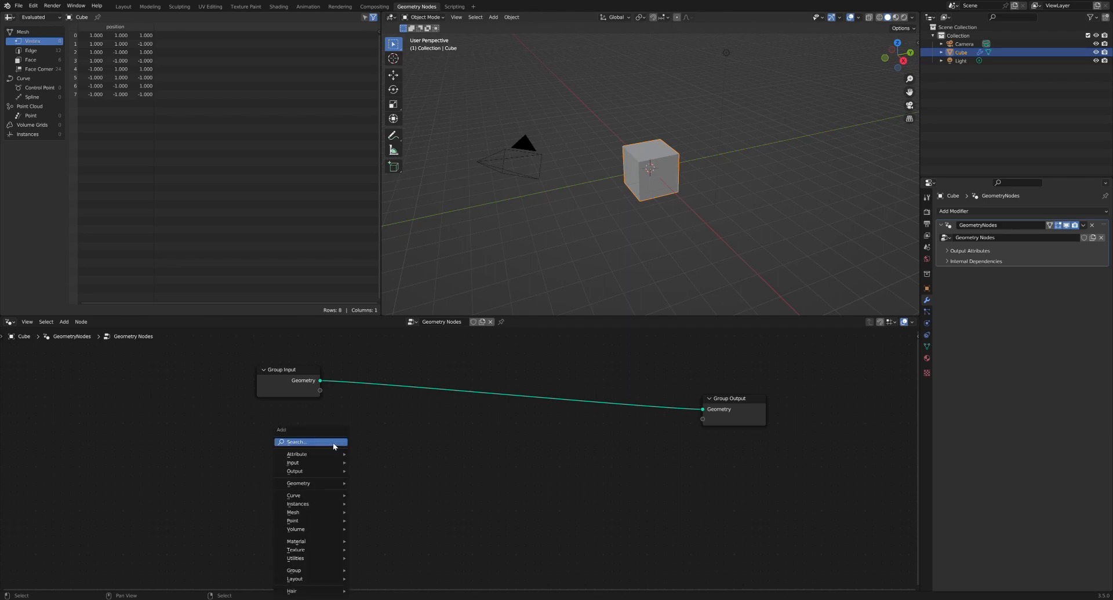
click(333, 443)
text(qua)
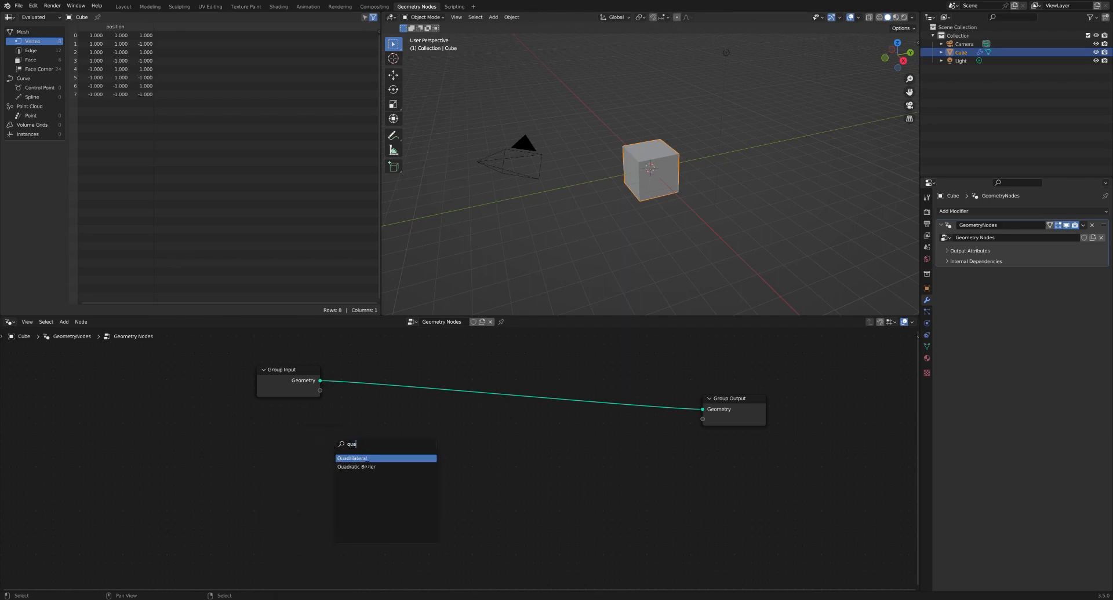
click(370, 459)
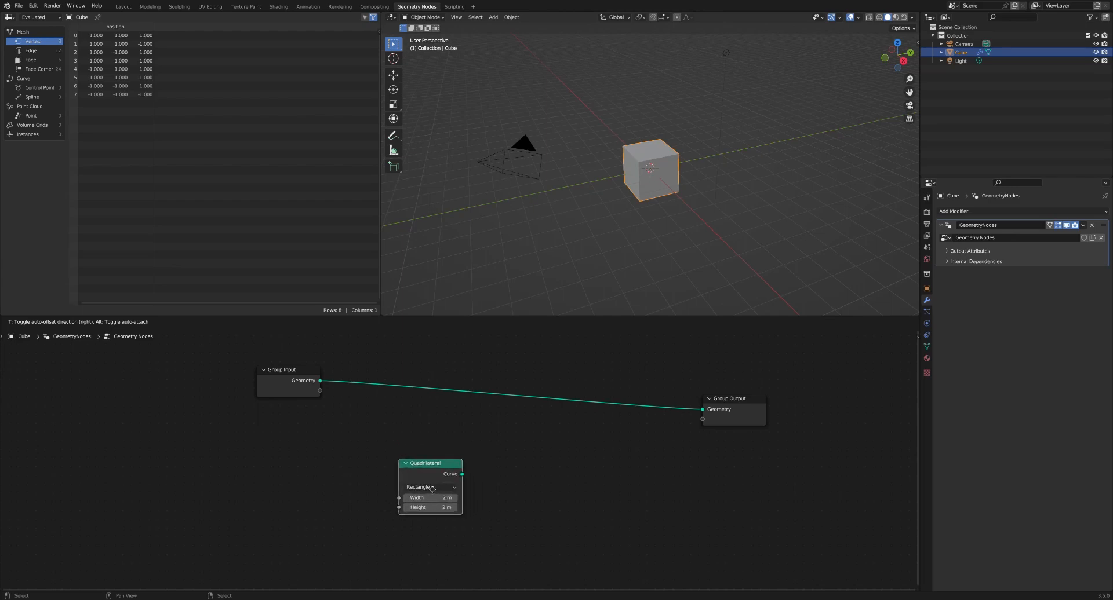
click(424, 481)
Step: Insert a Curve to Mesh node before the Group Output and connect the Quadrilateral's curve to its Profile Curve
middle_drag(483, 481, 451, 457)
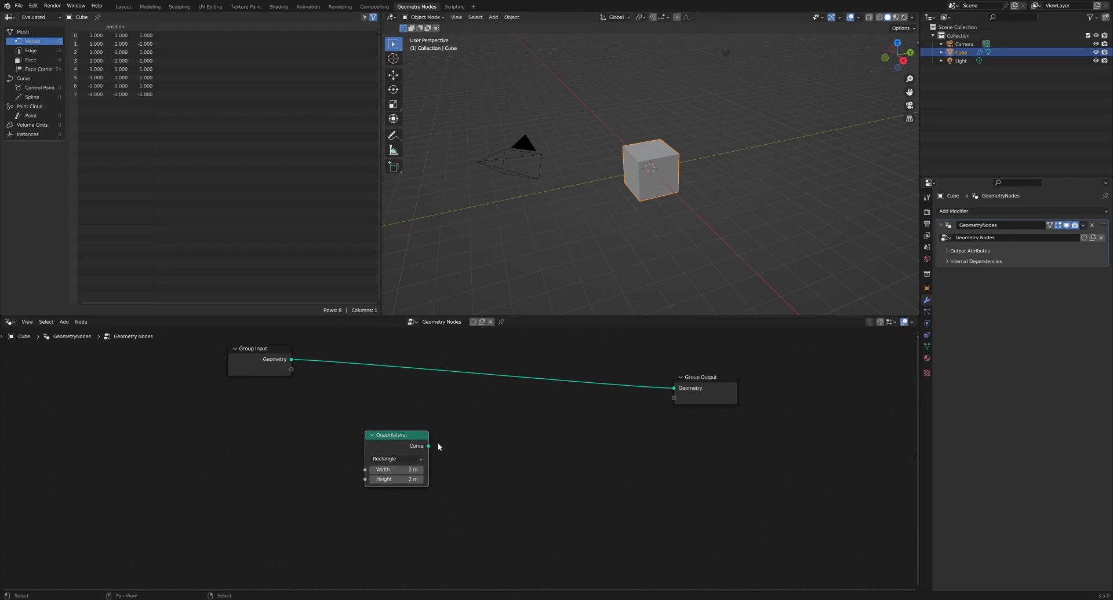
key(shift+a)
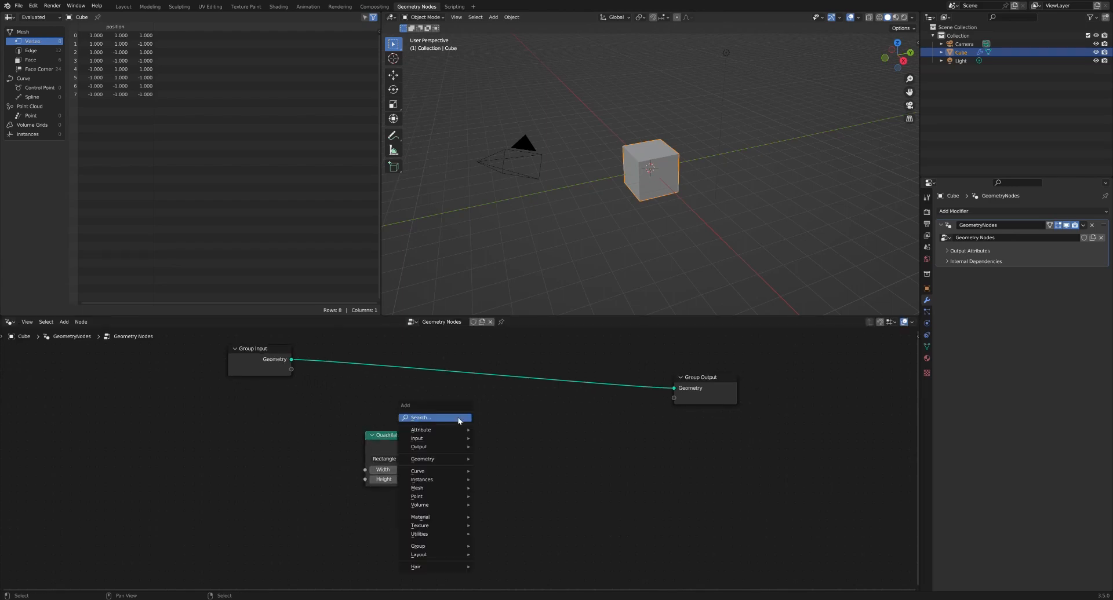
click(458, 418)
text(curve)
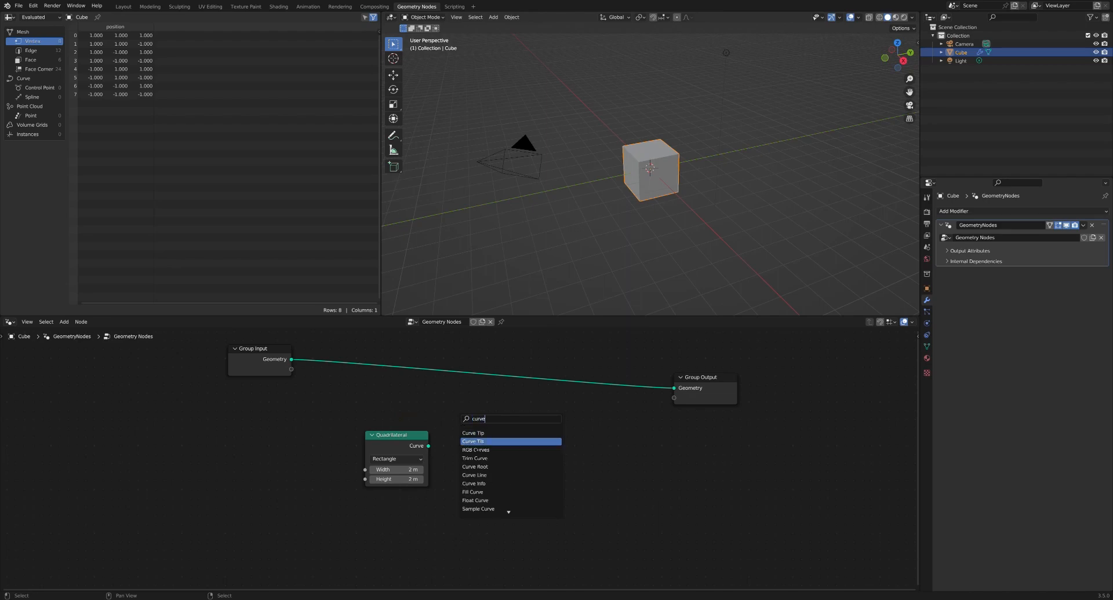
text( to)
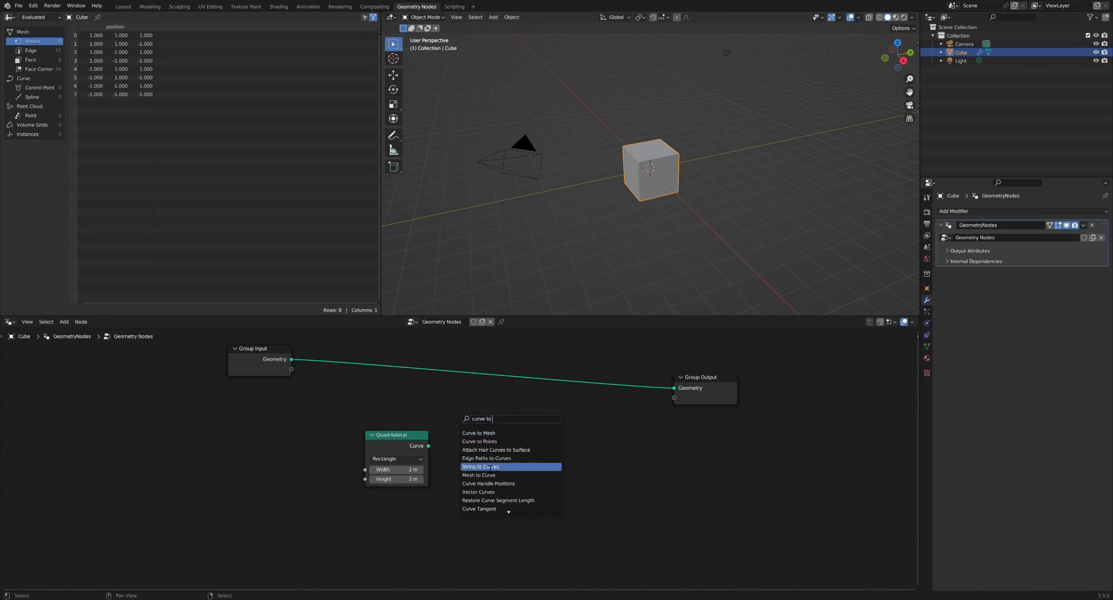
click(487, 433)
click(554, 396)
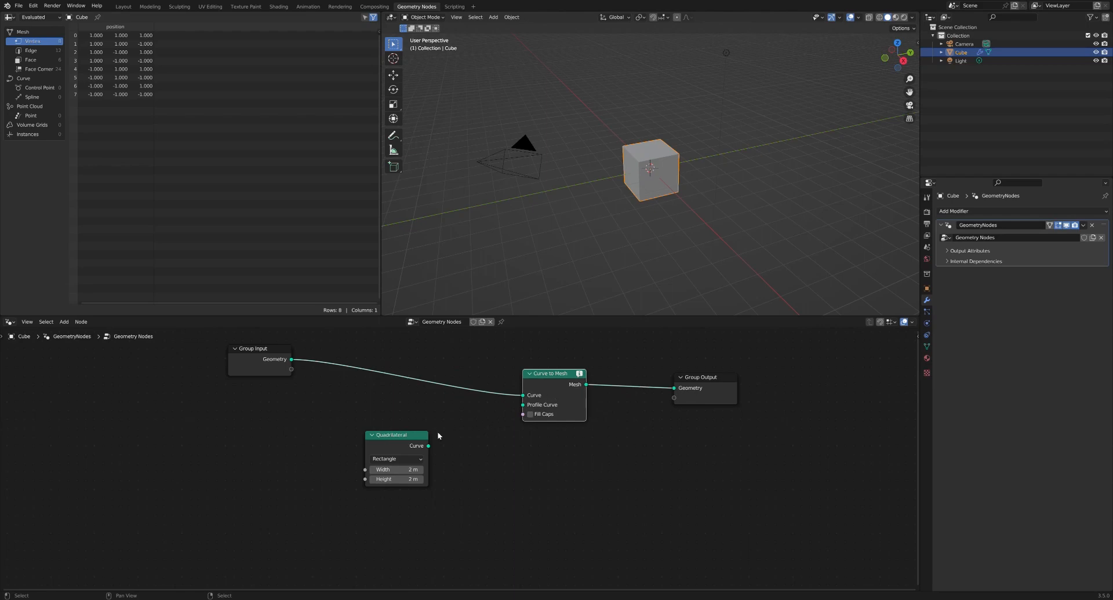
scroll(438, 436, up, 1)
drag(427, 447, 457, 405)
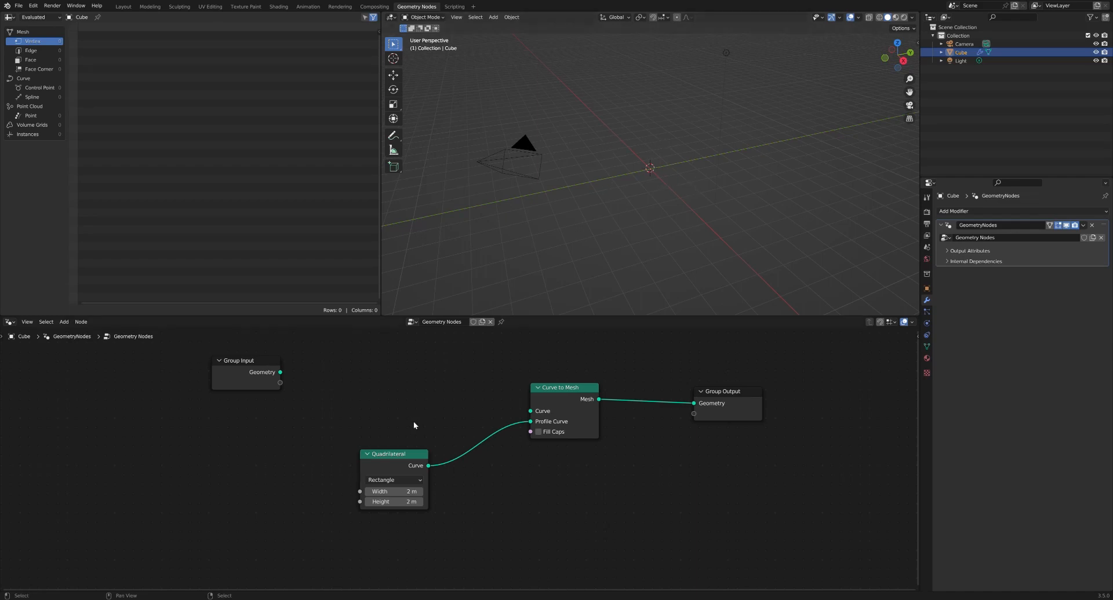
Step: Add a Curve Line node above the Quadrilateral node
middle_drag(386, 380, 439, 395)
key(shift+a)
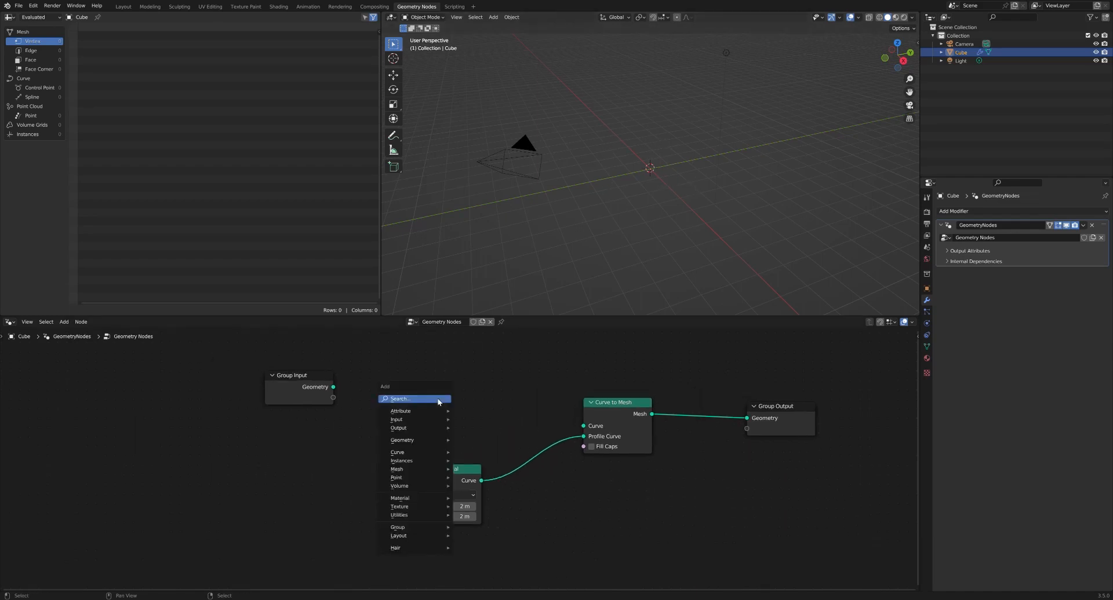
text(curv)
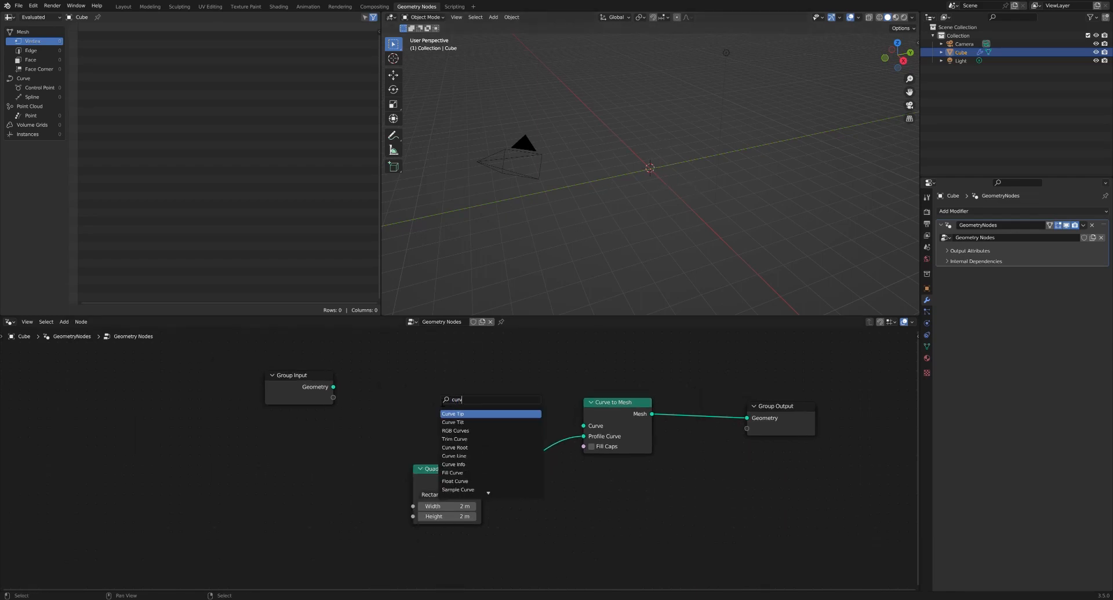
click(452, 456)
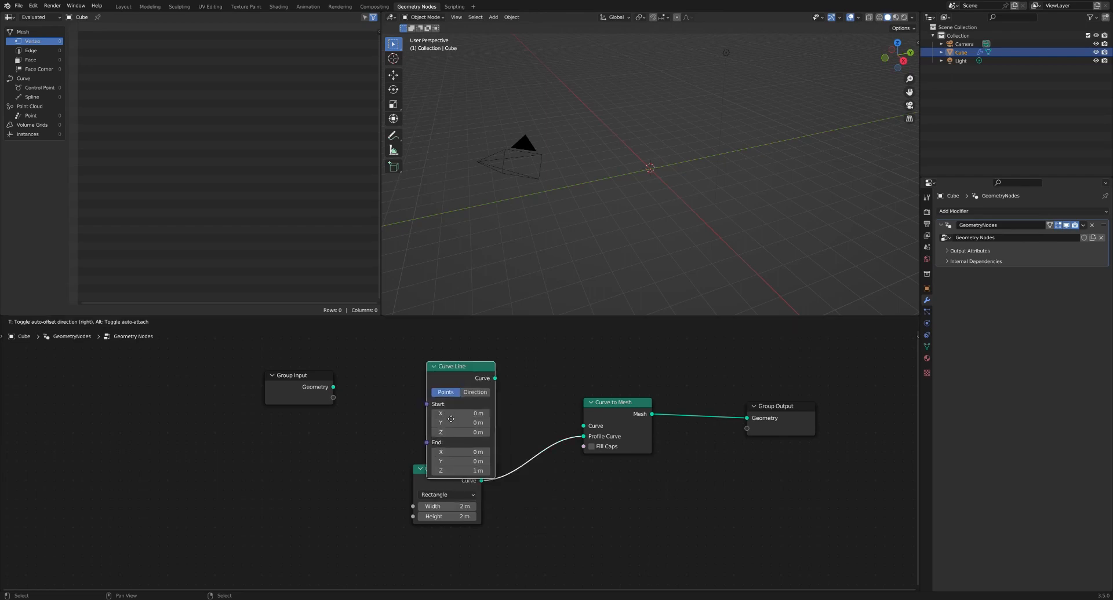
click(443, 398)
Step: Move the Curve Line and Group Input nodes away from Curve to Mesh to free space for another node
middle_drag(515, 393, 517, 417)
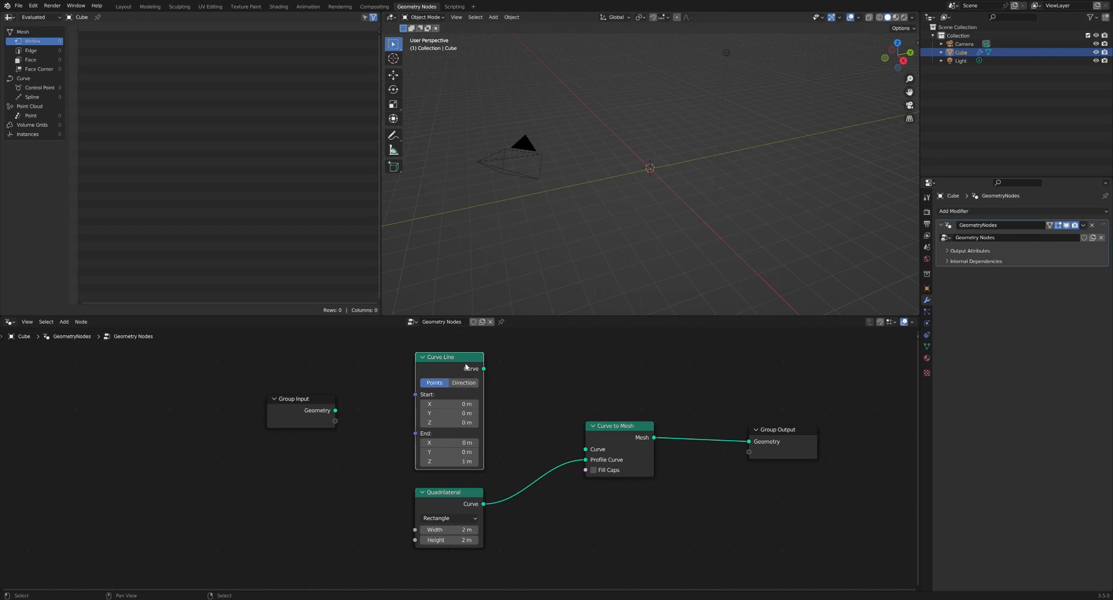
drag(466, 365, 421, 363)
drag(277, 405, 179, 403)
drag(434, 363, 383, 358)
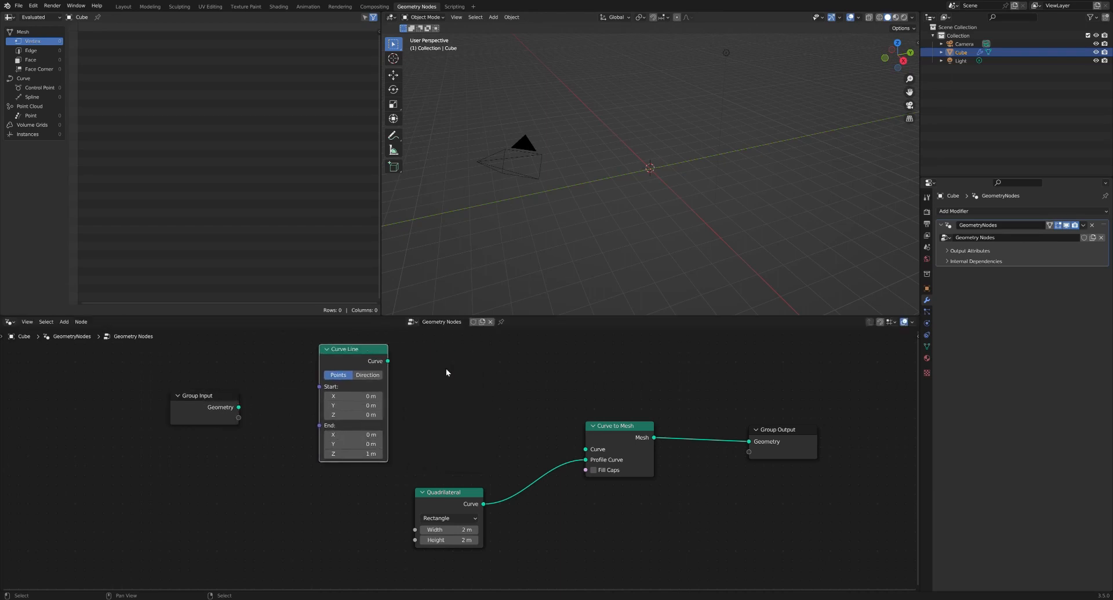
Step: Add a Set Curve Radius node between the Curve Line and Curve to Mesh nodes
key(shift+a)
click(446, 372)
text(set curve r)
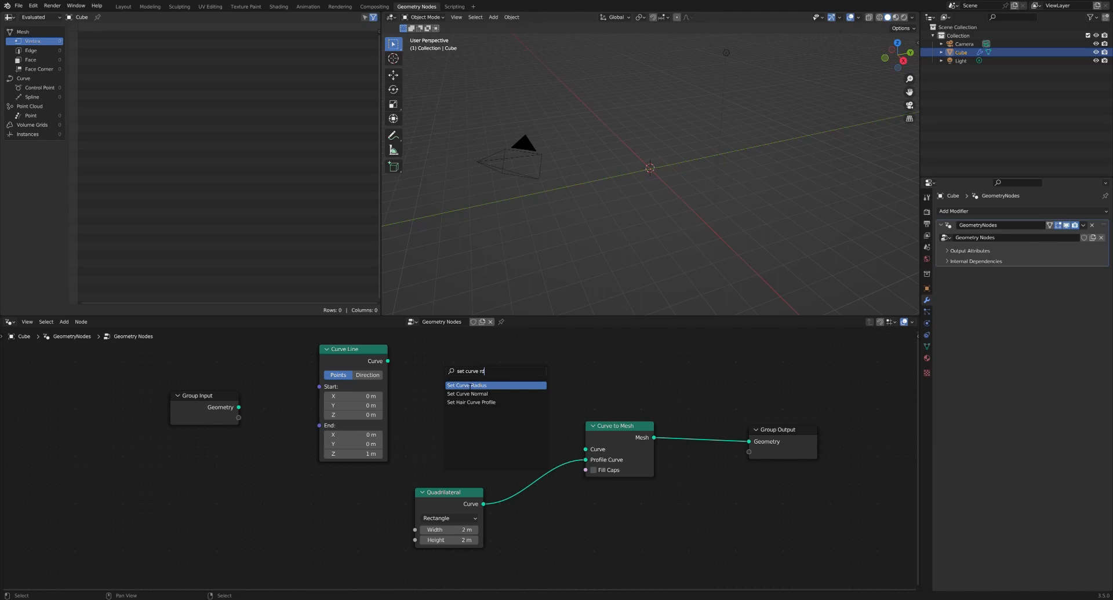
click(470, 385)
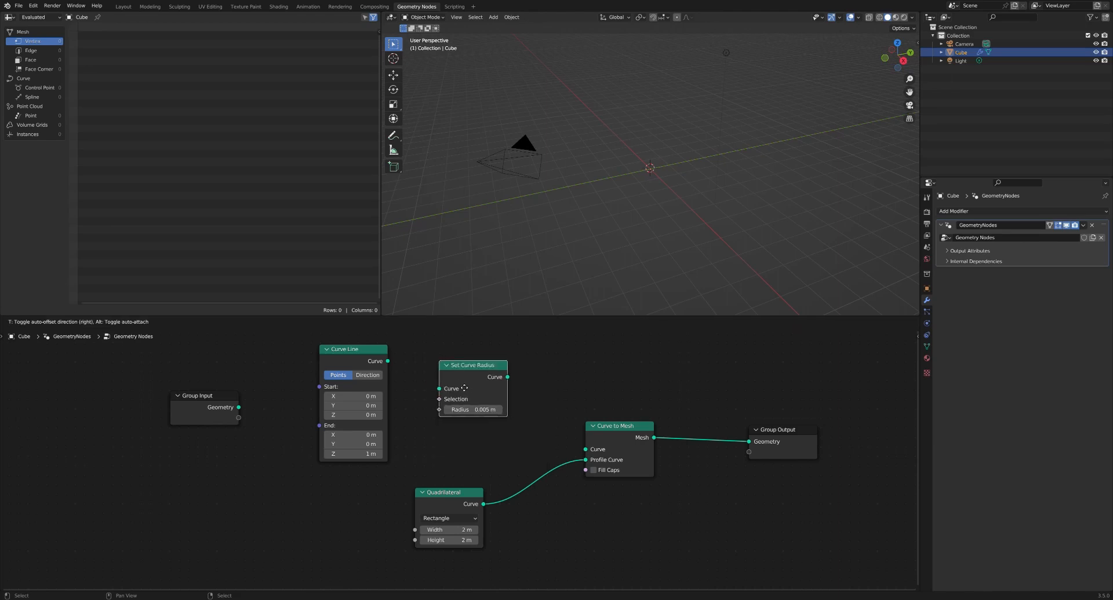
click(463, 382)
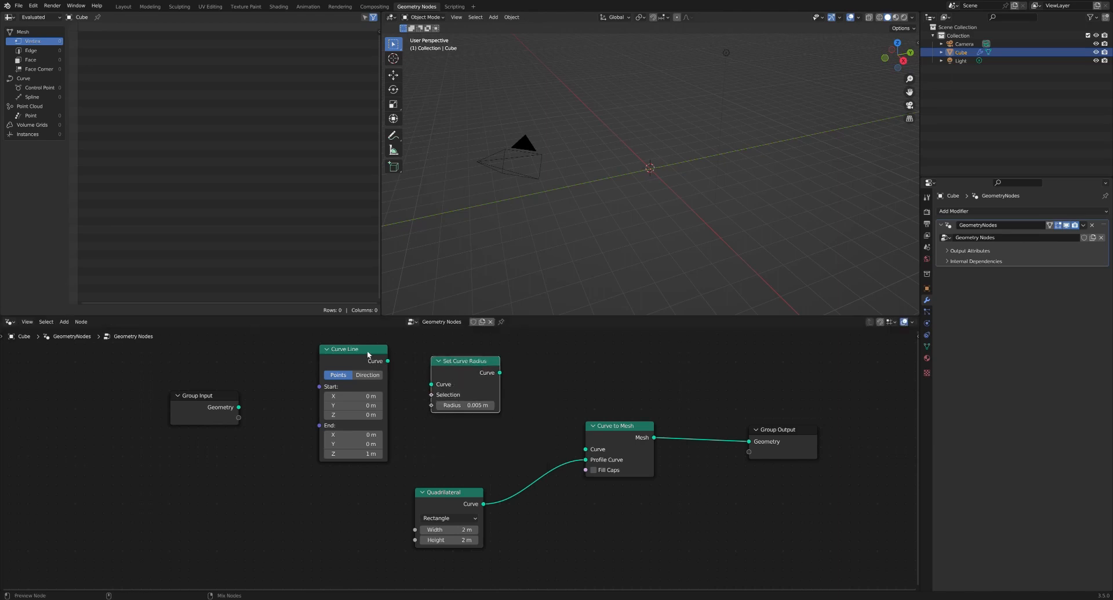
Step: Preview the Curve Line through a Viewer node and place the Viewer above the Group Output
ctrl+shift+click(367, 350)
middle_drag(593, 202, 658, 169)
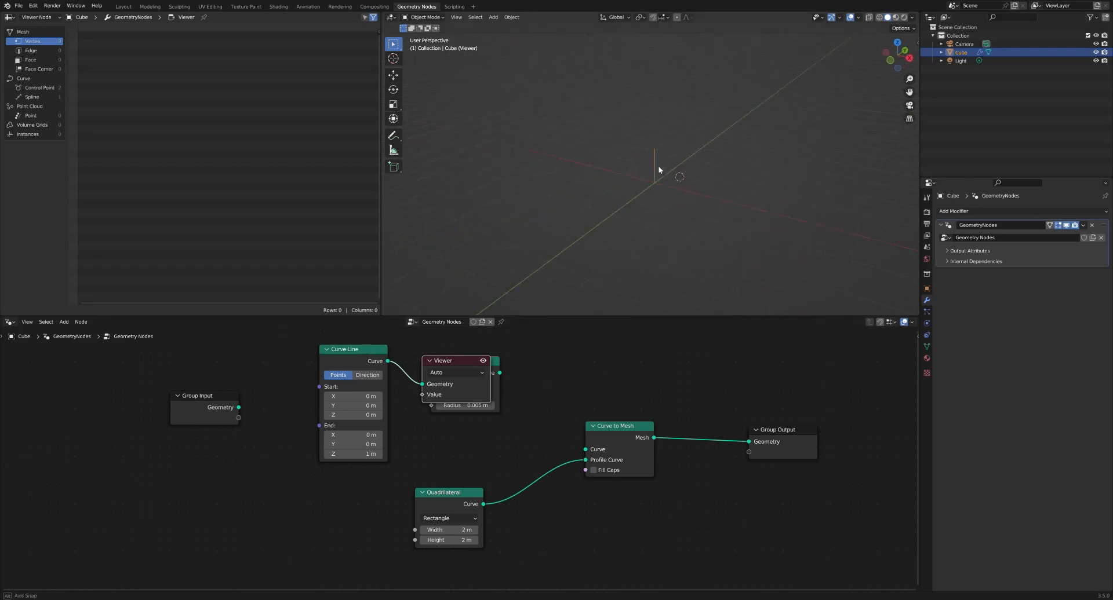
drag(451, 359, 772, 361)
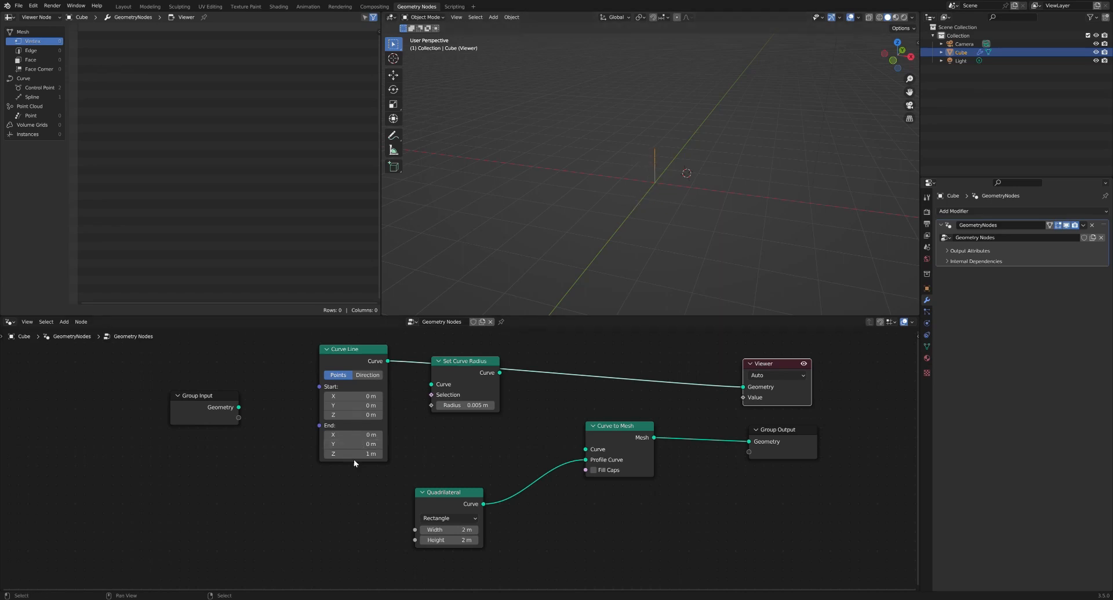
Step: Connect the Curve Line to Set Curve Radius, preview that node and set its Radius to 1 m
drag(387, 362, 431, 385)
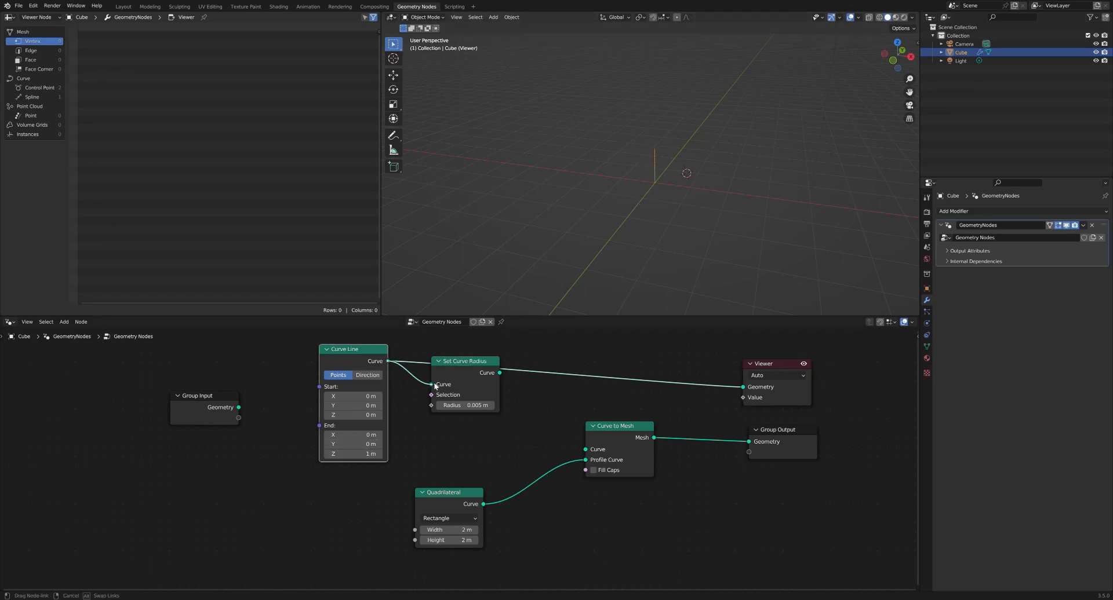
ctrl+shift+click(492, 374)
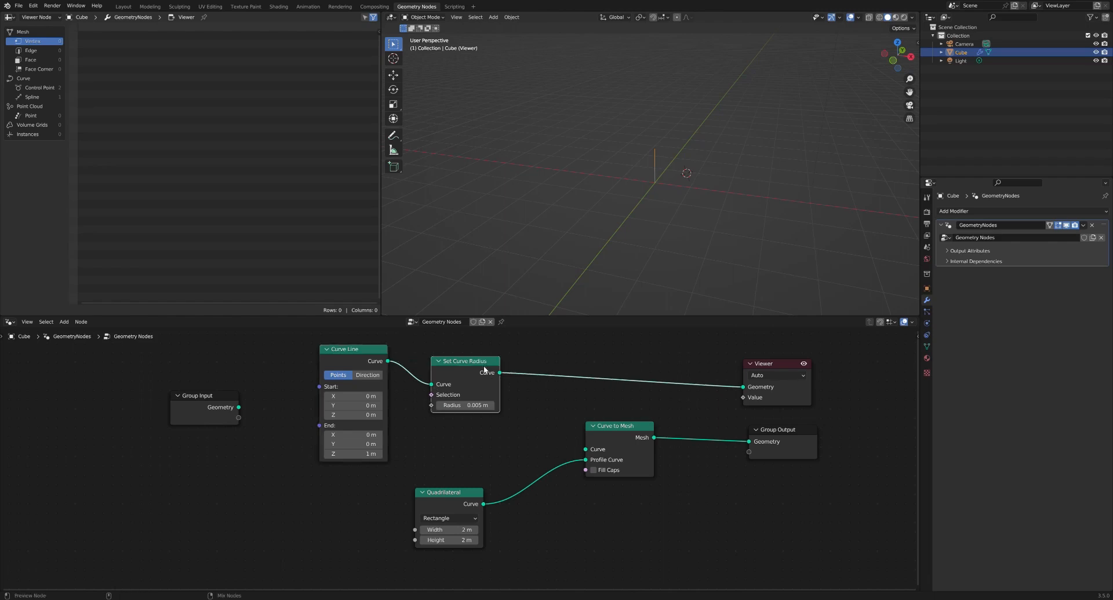
click(486, 406)
text(1)
key(Return)
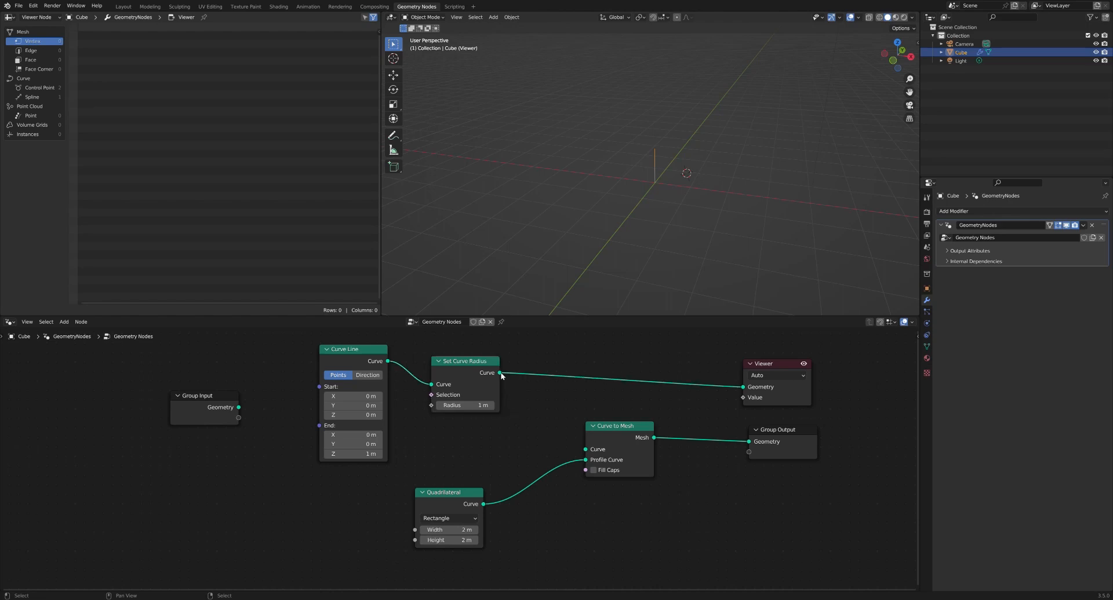
Step: Connect Set Curve Radius to the Curve input of Curve to Mesh and preview the swept mesh
drag(500, 373, 582, 451)
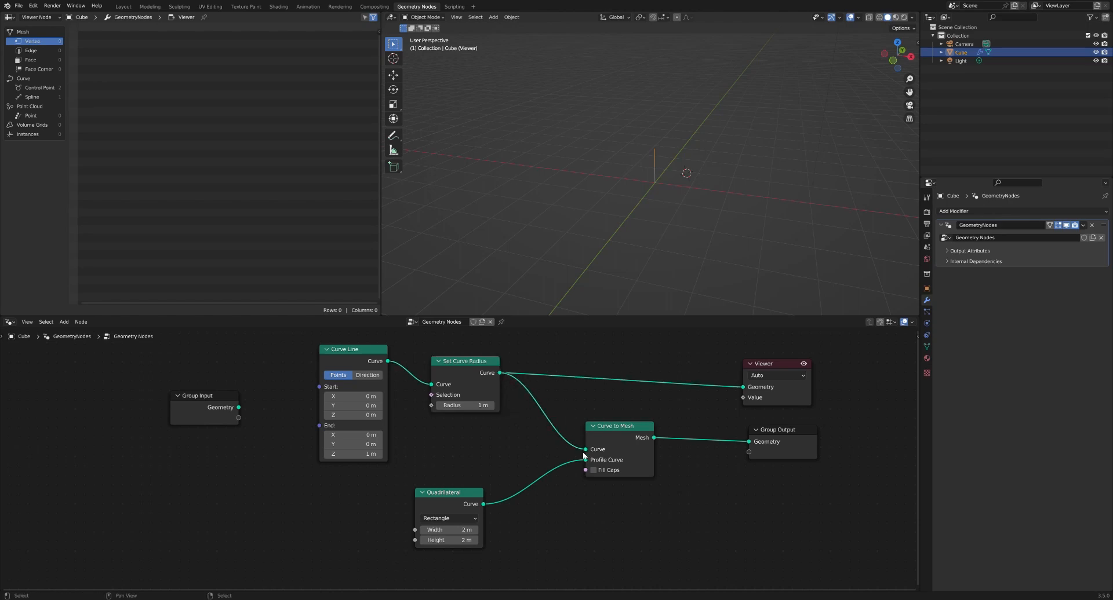
ctrl+shift+click(631, 430)
middle_drag(680, 196, 659, 182)
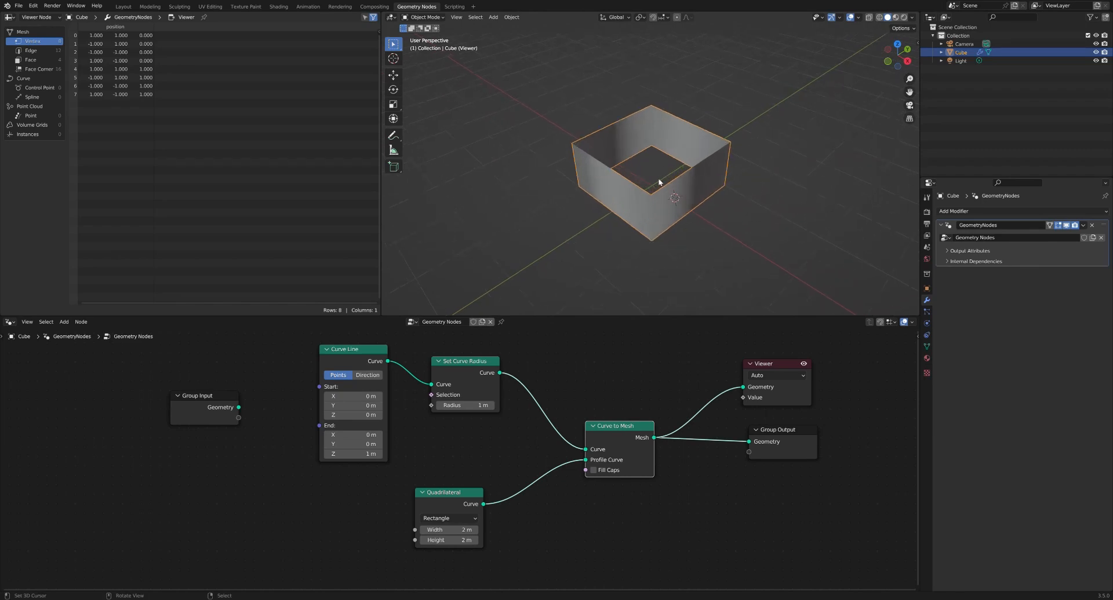
Step: Disconnect the Quadrilateral from the Profile Curve input of Curve to Mesh to compare the result, and reconnect it
drag(586, 459, 560, 474)
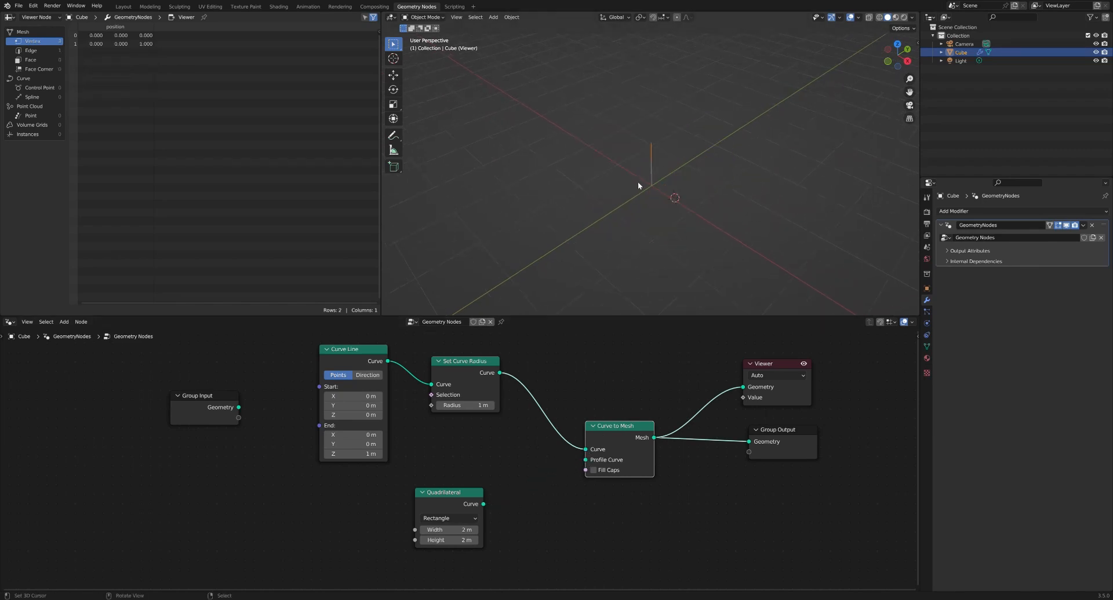
drag(484, 505, 580, 469)
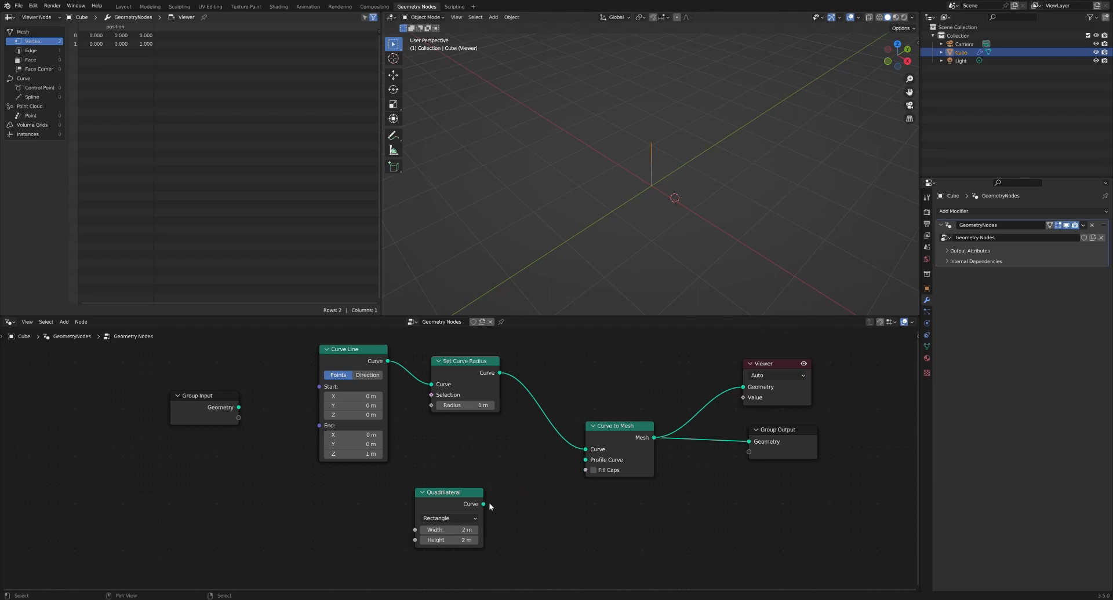
drag(488, 499, 585, 460)
drag(471, 493, 488, 479)
middle_drag(666, 191, 638, 209)
scroll(591, 365, up, 1)
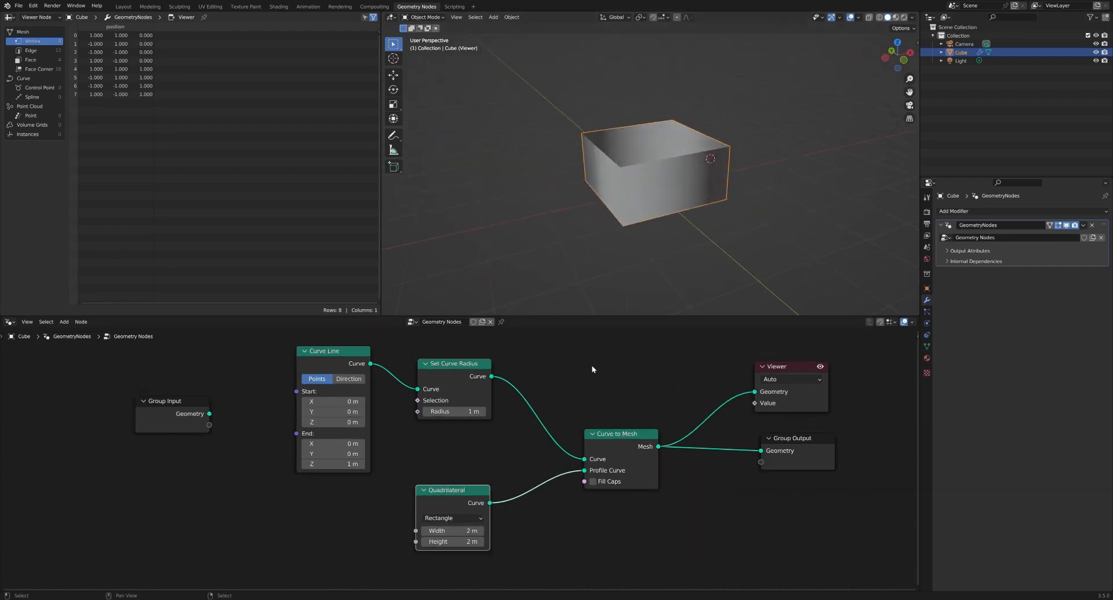
Step: Try a Radius of 0.5 m on the Set Curve Radius node
scroll(458, 452, down, 2)
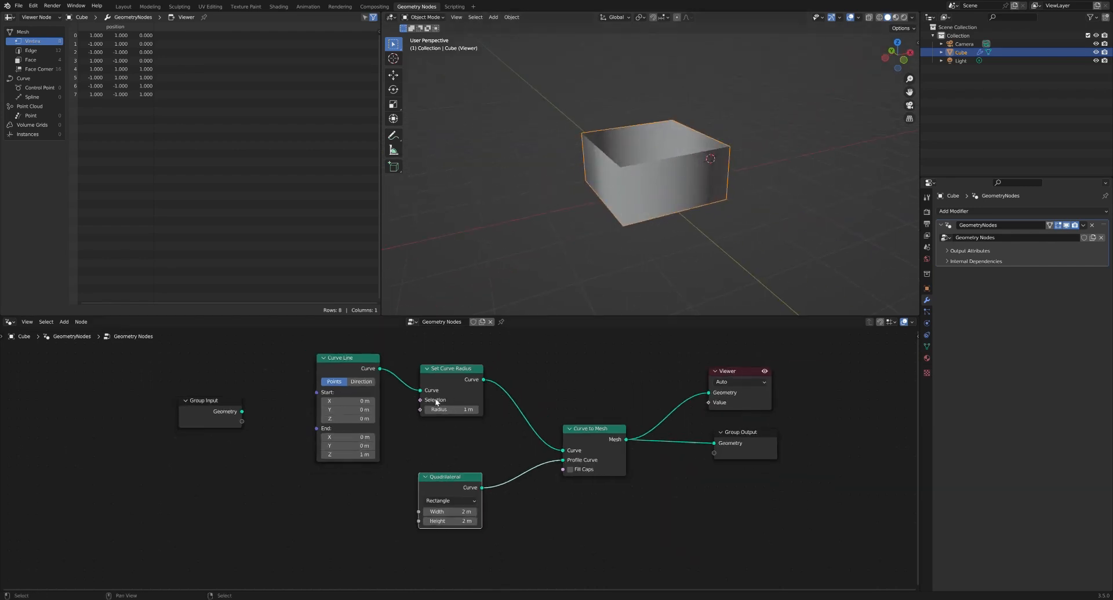
middle_drag(452, 429, 495, 466)
click(493, 445)
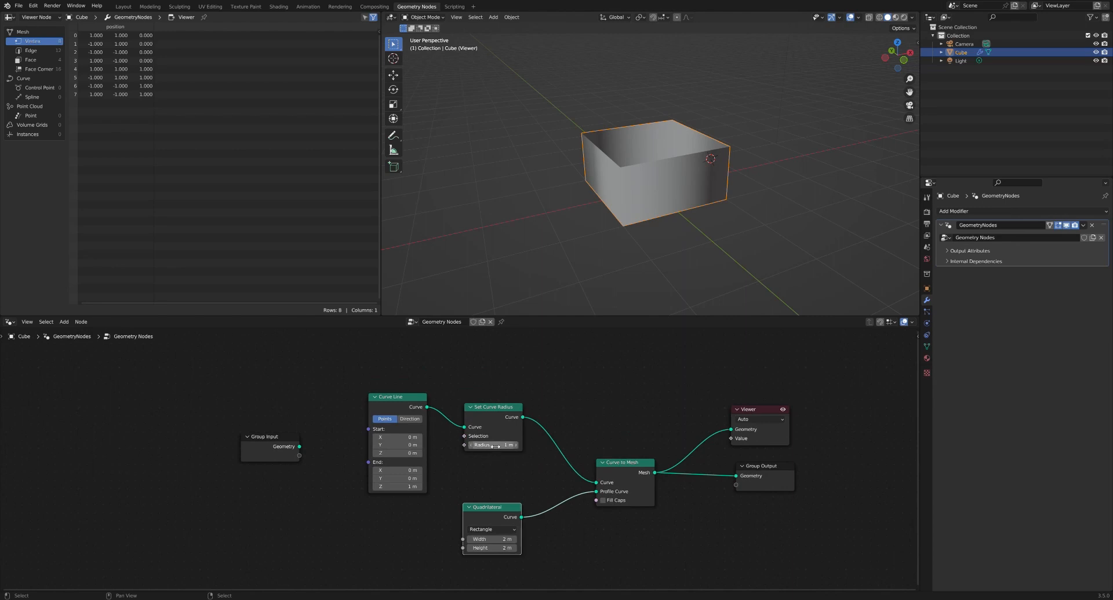
text(0.5)
key(Return)
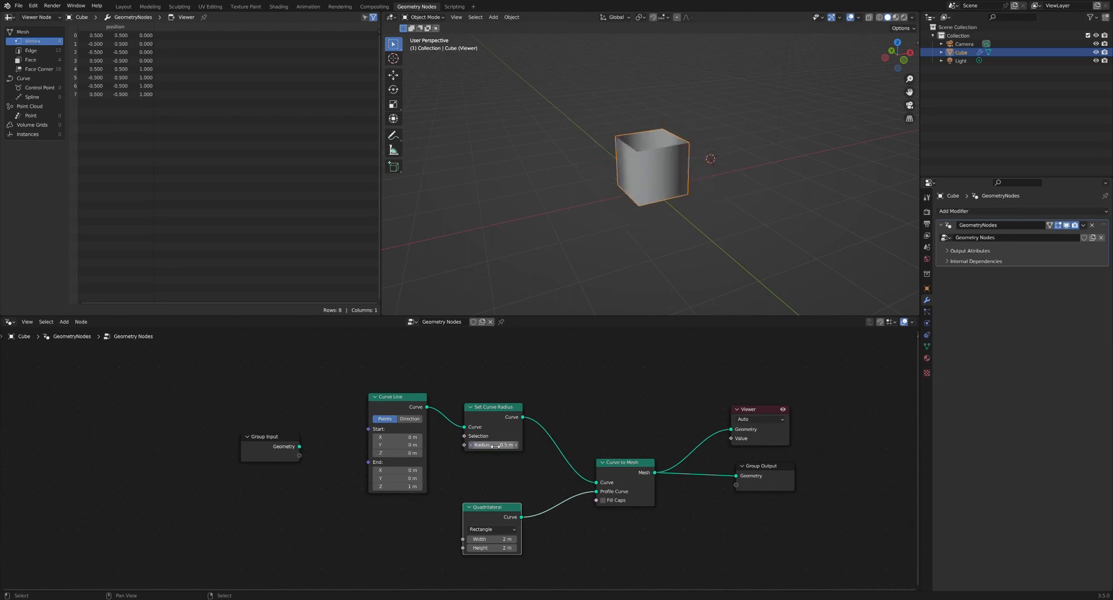
Step: Set the Quadrilateral's Width and Height to 1 m each
scroll(499, 551, up, 1)
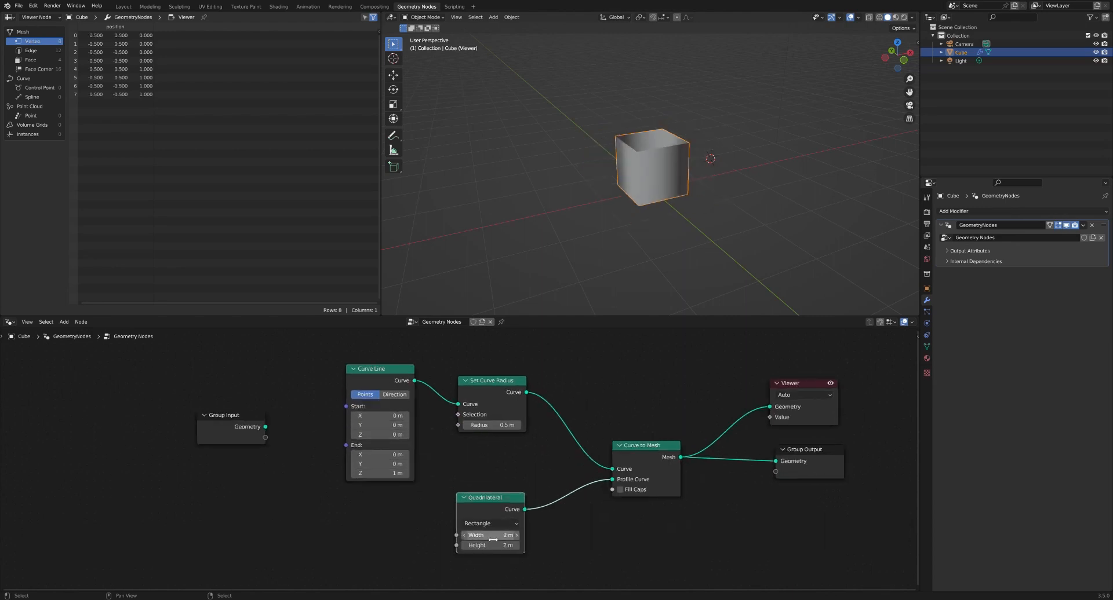
click(492, 536)
text(1)
key(Tab)
text(1)
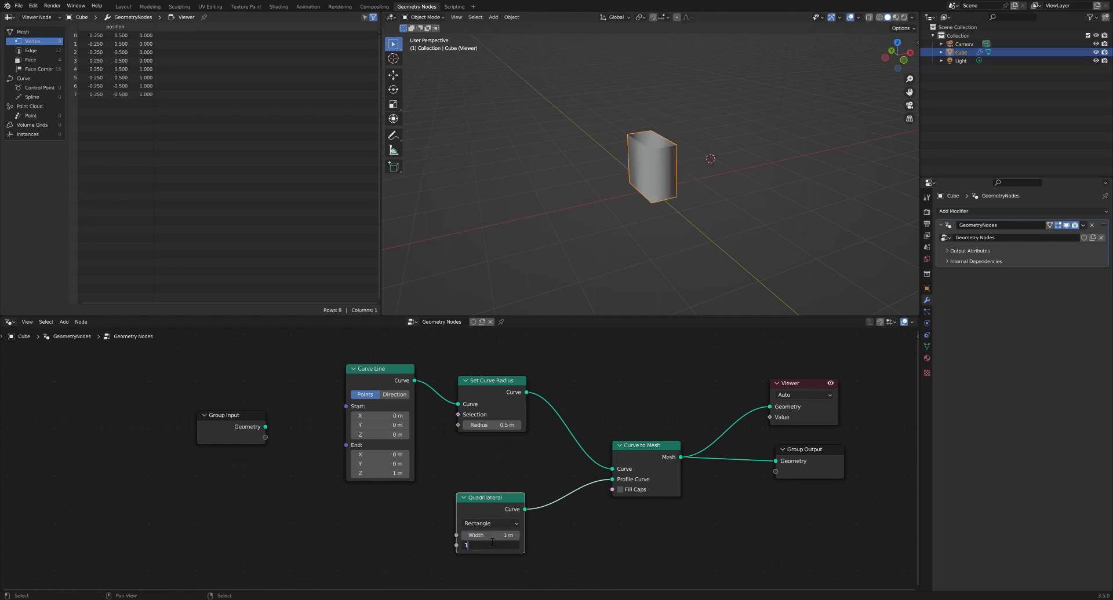
key(Return)
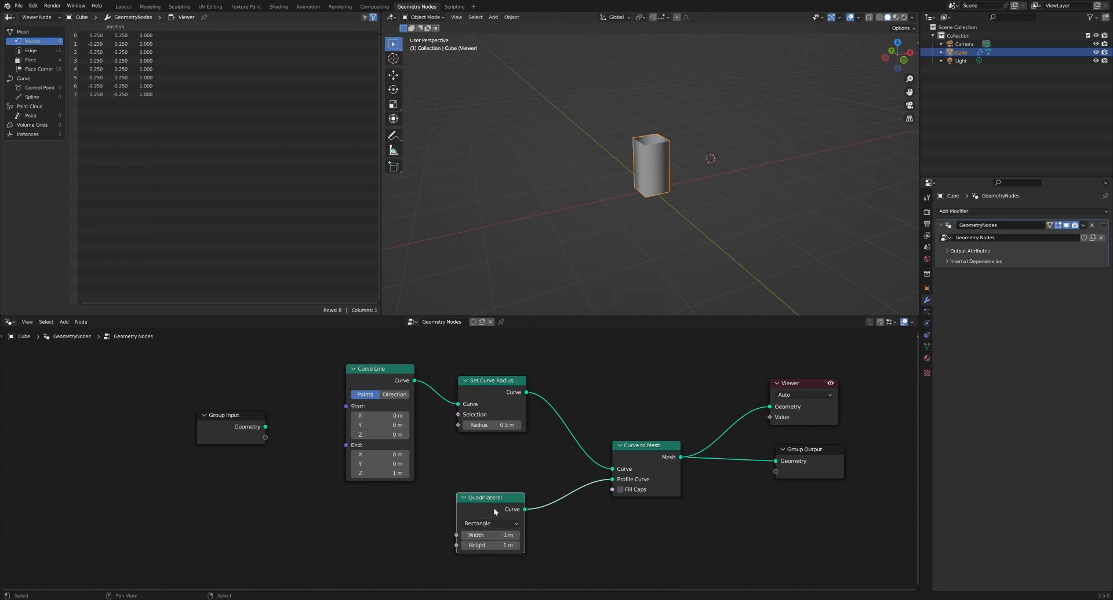
Step: Set the Radius of the Set Curve Radius node to 1 m and inspect the mesh in the viewport
scroll(497, 424, up, 1)
click(497, 425)
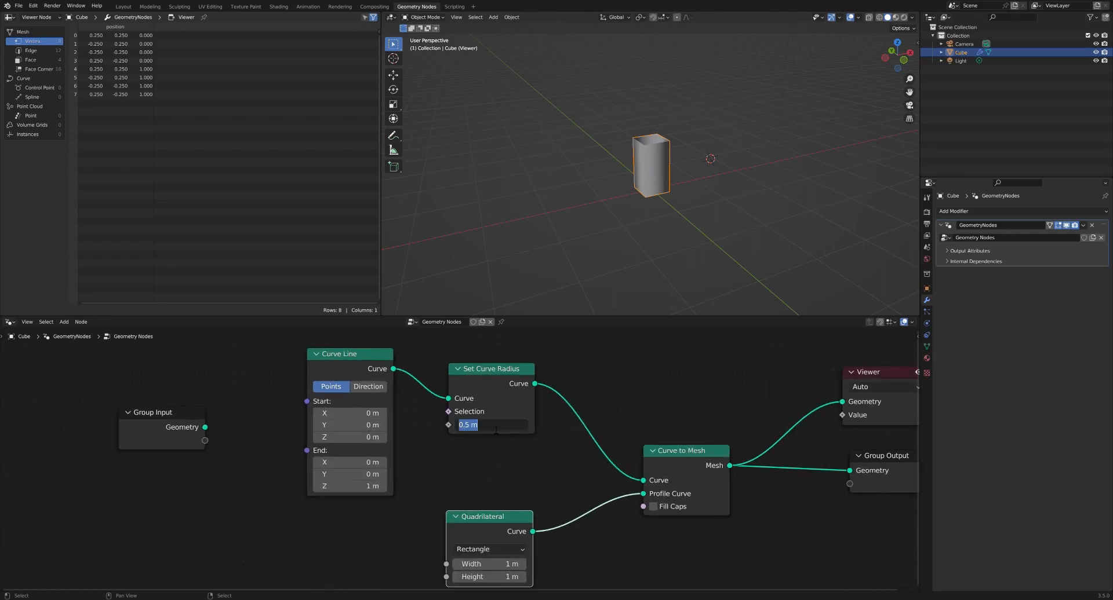
text(1)
key(Return)
mouse_move(661, 145)
middle_down()
mouse_move(651, 159)
mouse_move(658, 150)
mouse_move(661, 161)
middle_up()
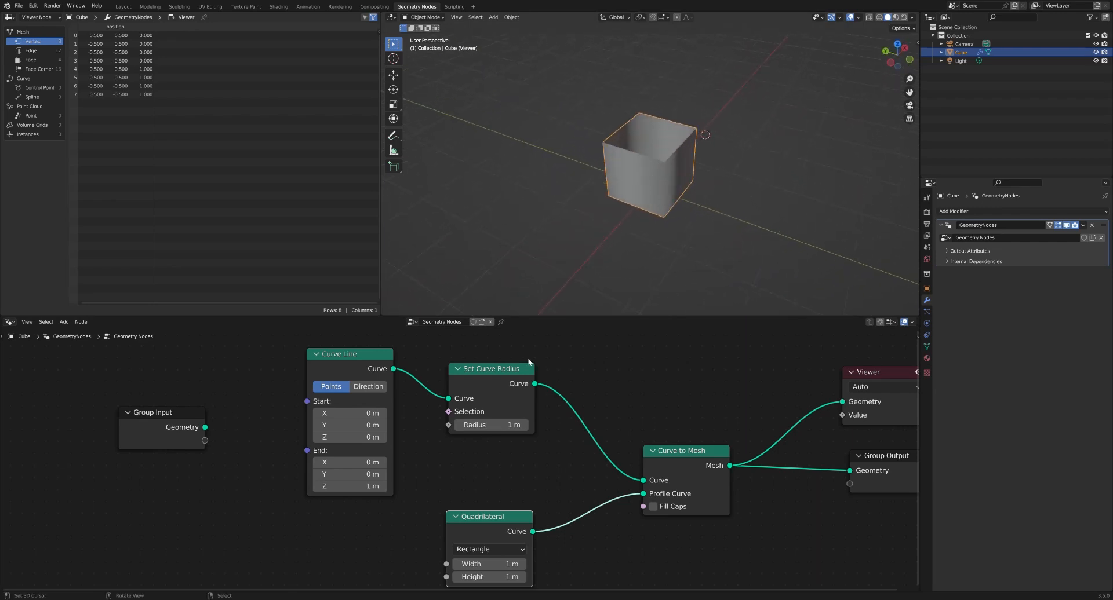
Step: Add a float input named Height to the node group's inputs
middle_drag(278, 420, 399, 413)
scroll(394, 421, down, 2)
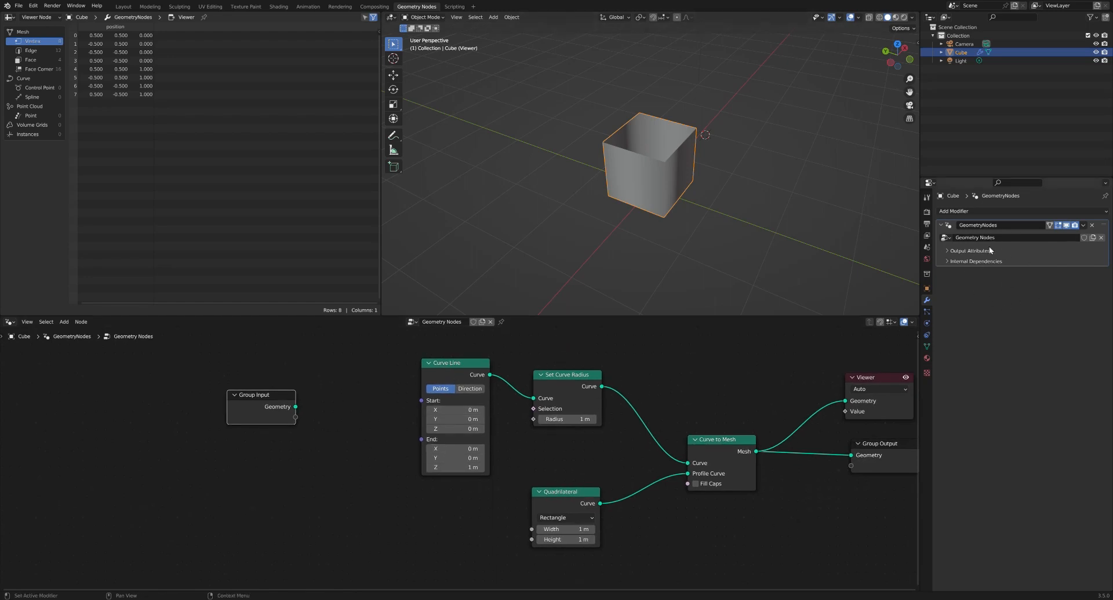
click(276, 384)
click(251, 398)
key(n)
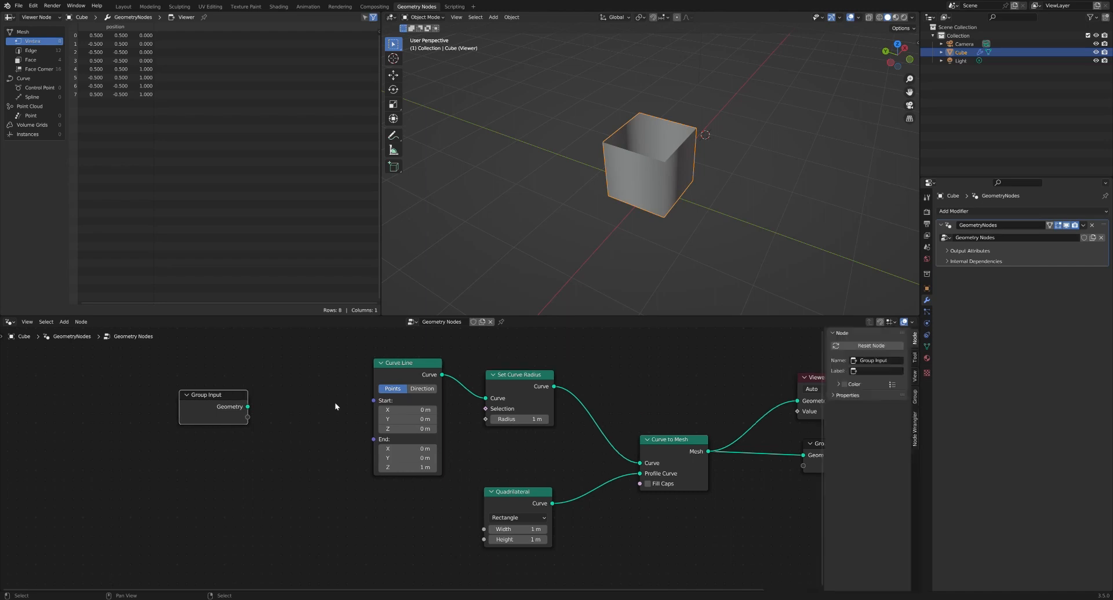
key(n)
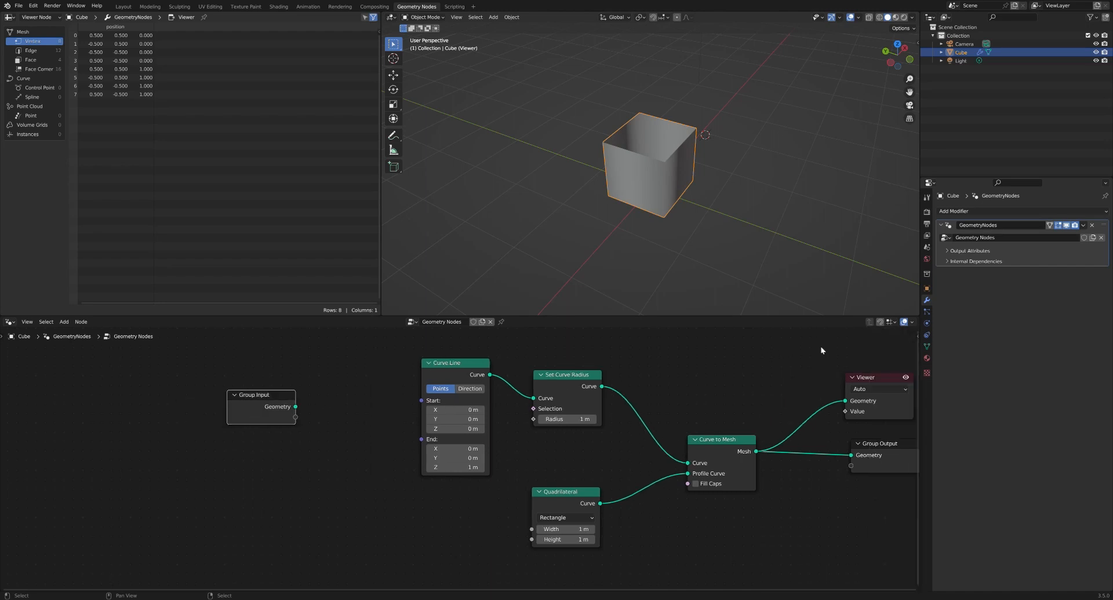
click(921, 337)
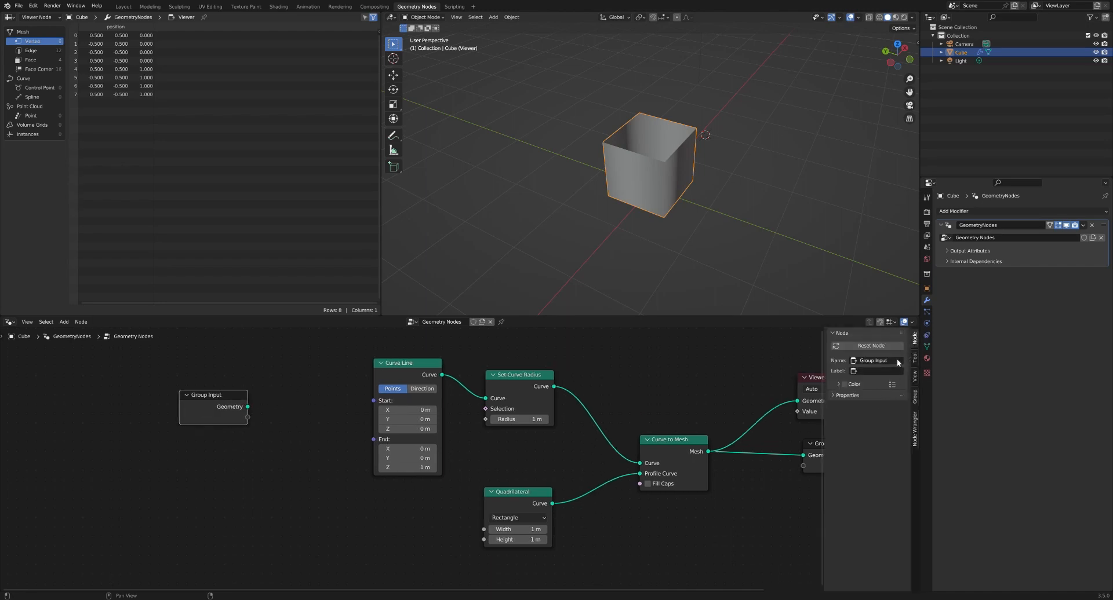
click(913, 396)
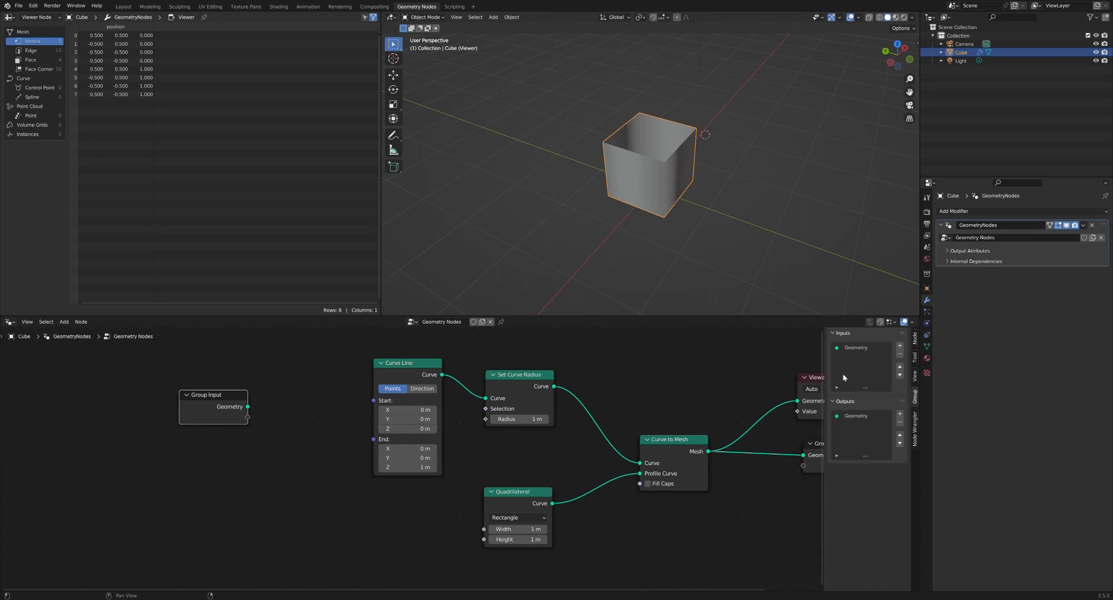
click(900, 346)
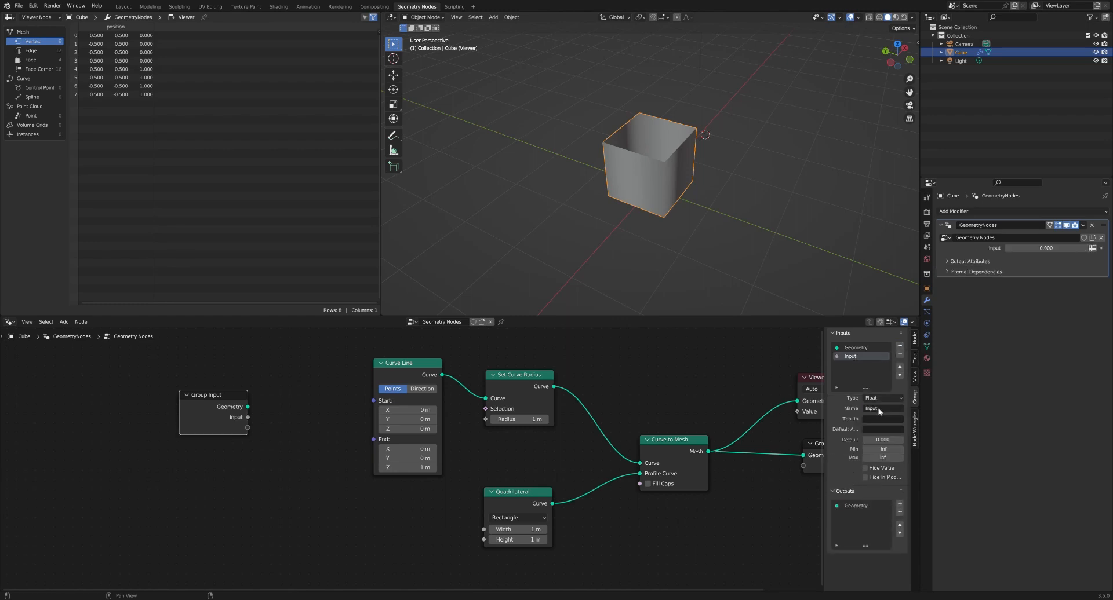
text(Height)
key(Return)
Step: Preview the Curve Line and add a Combine XYZ node between it and the Group Input, moving the Group Input aside for space
ctrl+shift+click(405, 364)
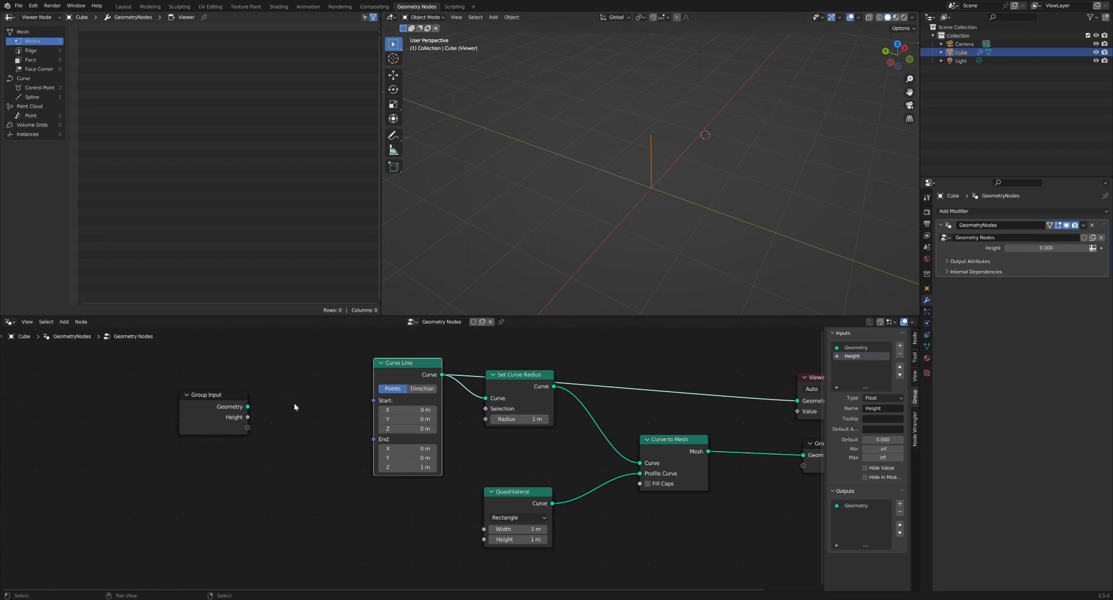
middle_drag(296, 412, 367, 421)
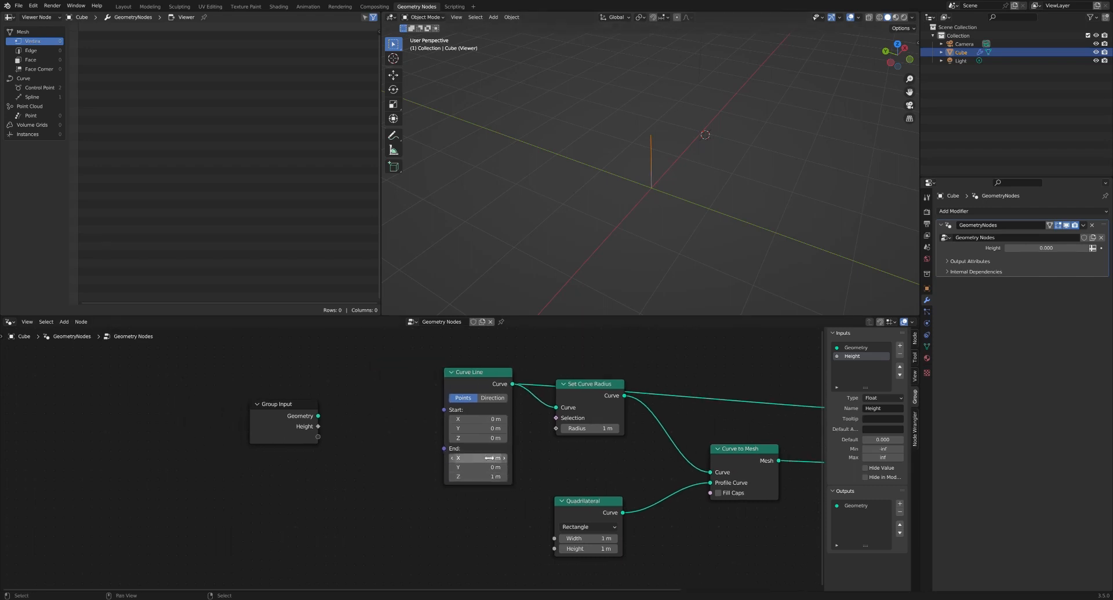
drag(305, 410, 246, 403)
key(shift+a)
click(300, 402)
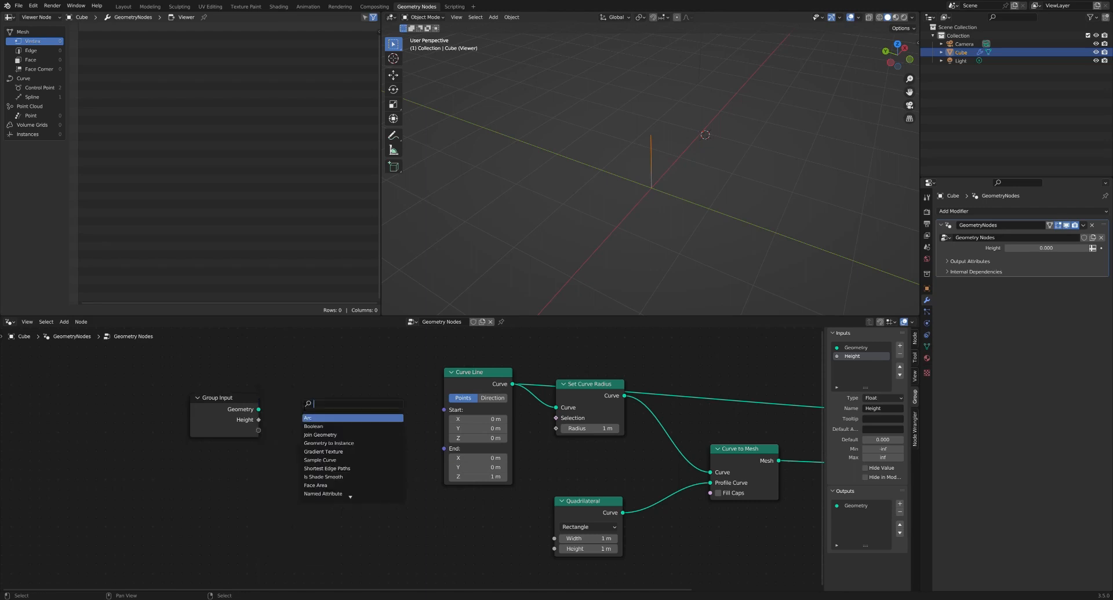
text(combine)
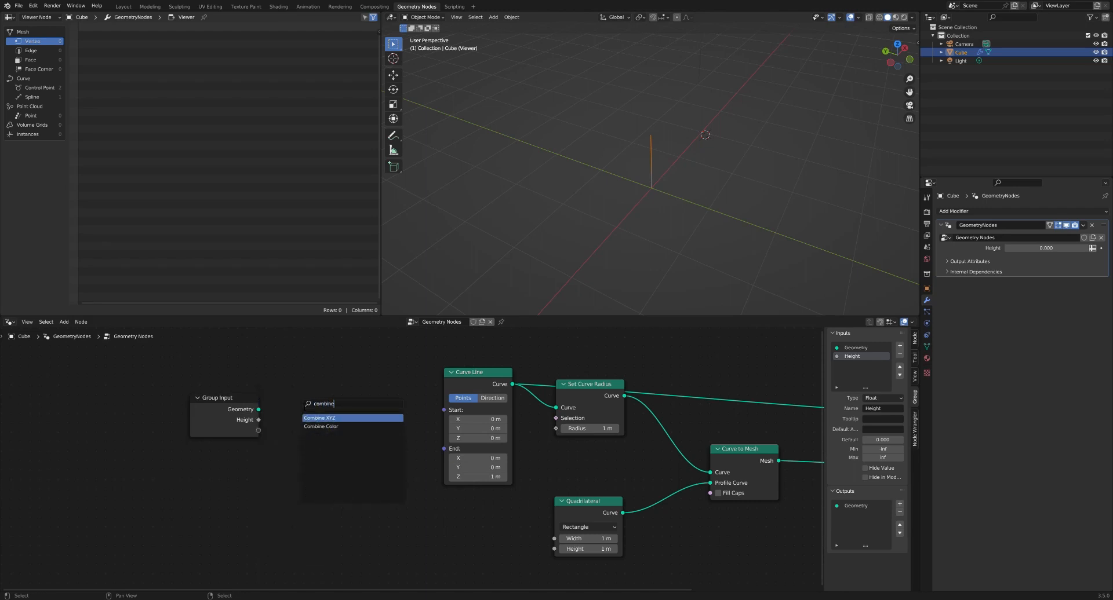
click(320, 418)
click(359, 419)
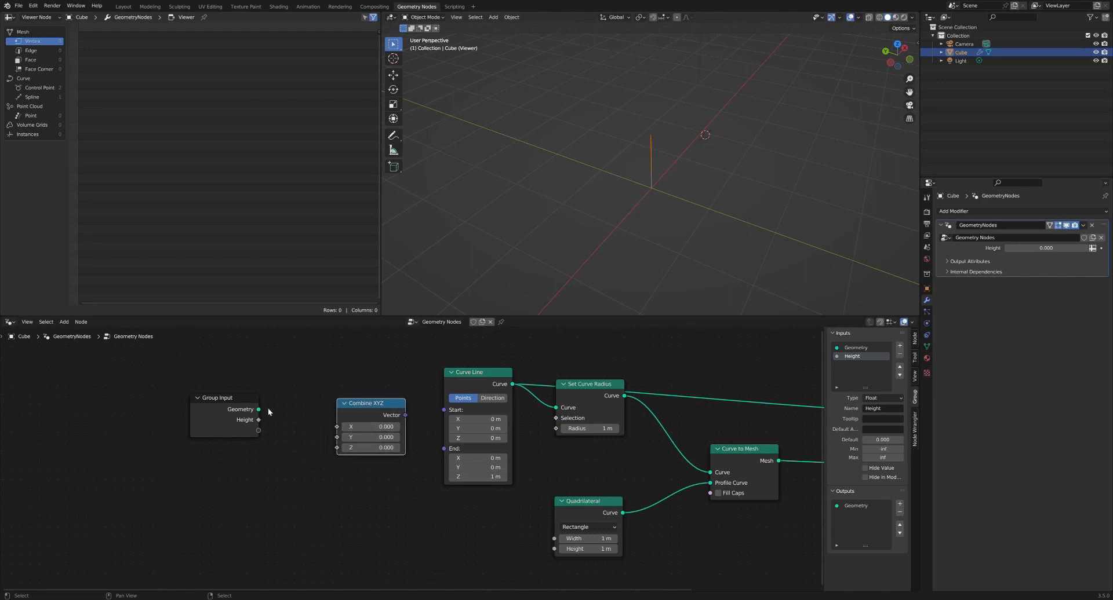
Step: Connect the Height input to Z of Combine XYZ and its Vector to the Curve Line's End, placing the Group Input closer
drag(260, 419, 336, 448)
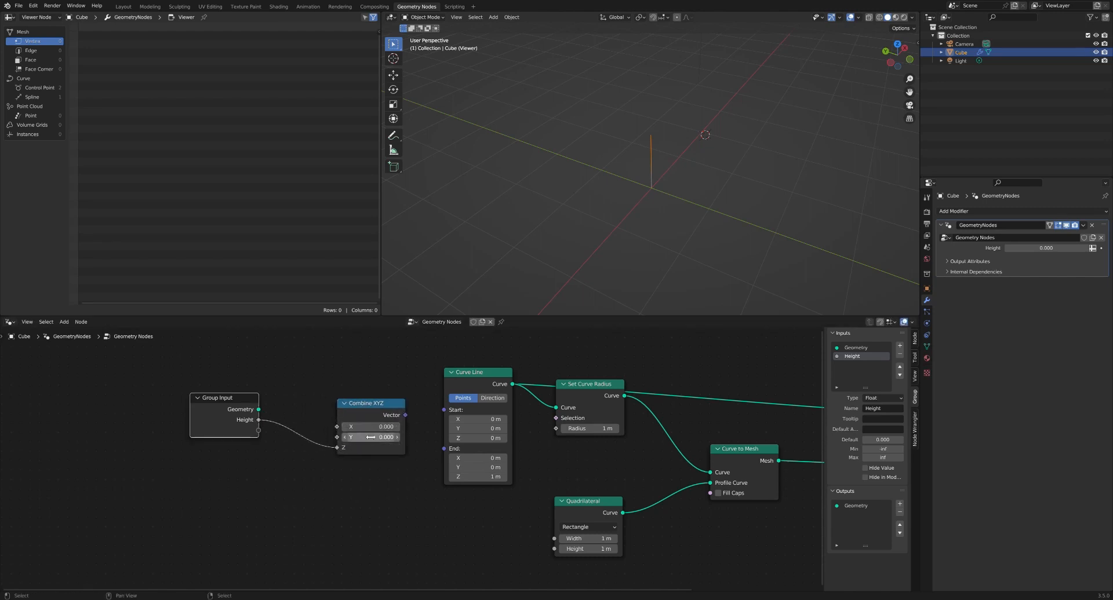
mouse_move(405, 415)
mouse_down()
mouse_move(444, 450)
mouse_move(383, 421)
mouse_move(392, 427)
mouse_up()
drag(249, 408, 290, 433)
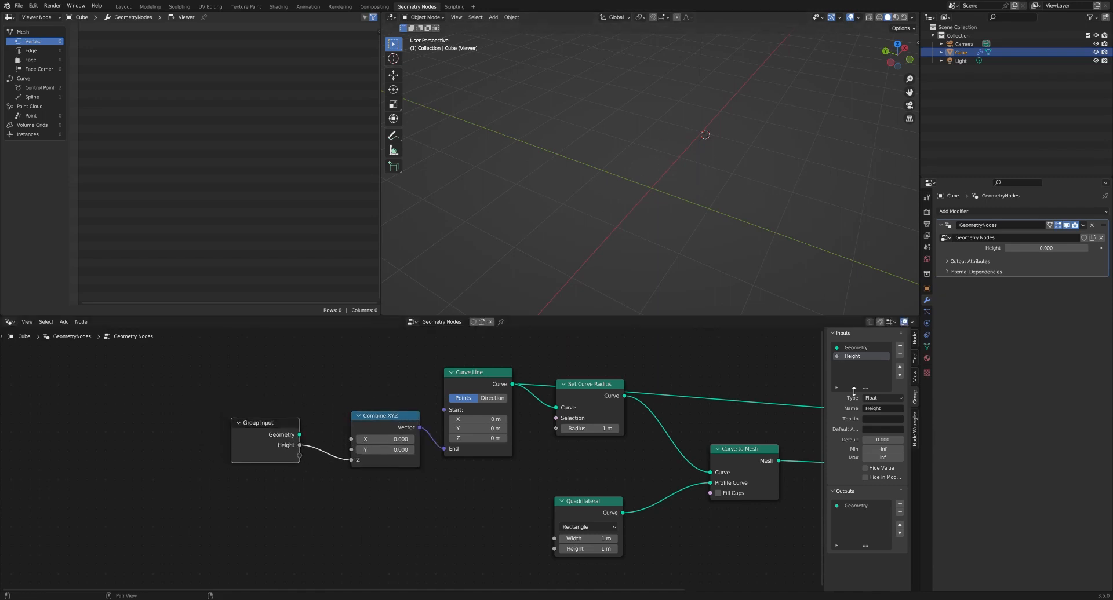
Step: Give the Height group input a default of 1, a minimum of 0 and a maximum of 10
click(887, 440)
text(1)
key(Tab)
text(0)
key(Tab)
text(10)
key(Return)
Step: Test the Height parameter in the modifier and set it to 1
mouse_move(1032, 248)
mouse_down()
mouse_move(1046, 248)
mouse_move(1028, 248)
mouse_up()
click(1028, 248)
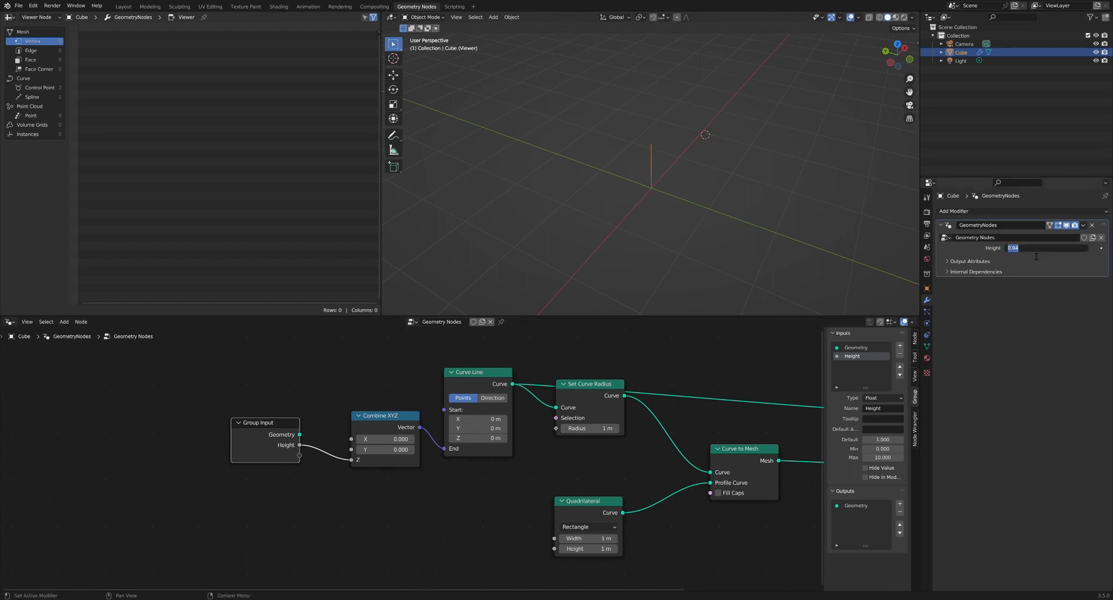
text(1)
key(Return)
Step: Preview the Curve to Mesh output through the Viewer again
scroll(520, 414, down, 2)
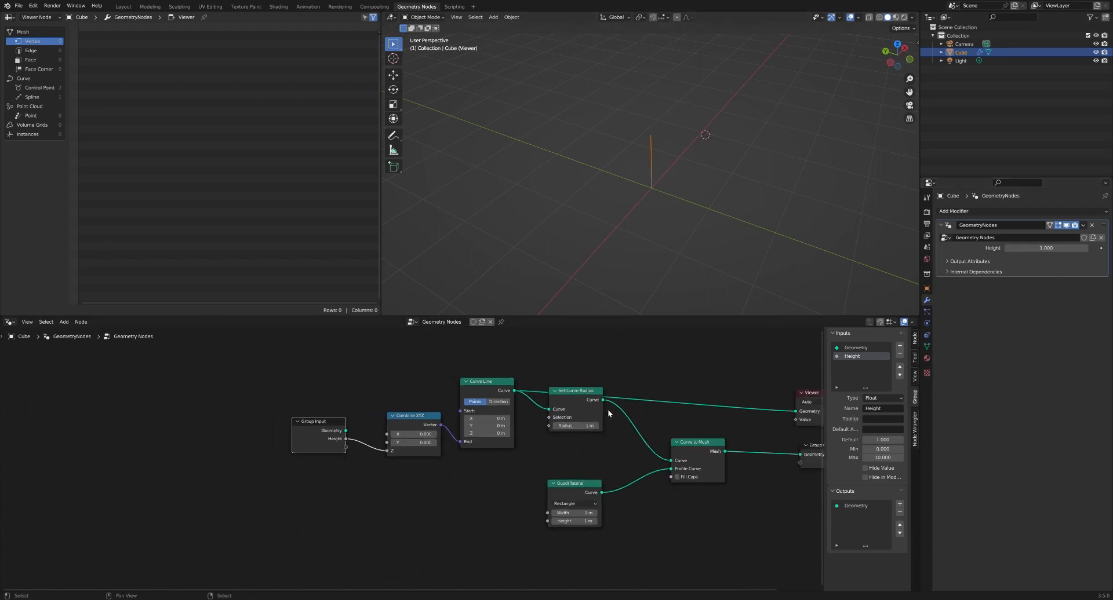
middle_drag(608, 410, 526, 403)
ctrl+shift+click(631, 439)
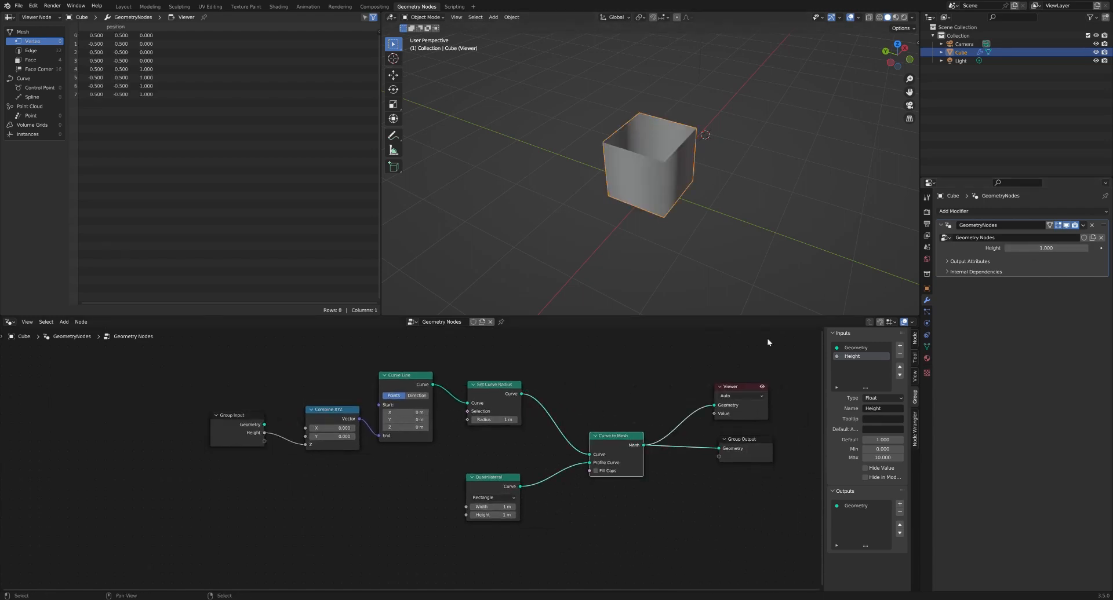
Step: Try a slightly taller Height in the modifier, set it back to 1 and view the mesh from a lower angle
drag(1033, 249, 1043, 250)
click(1047, 251)
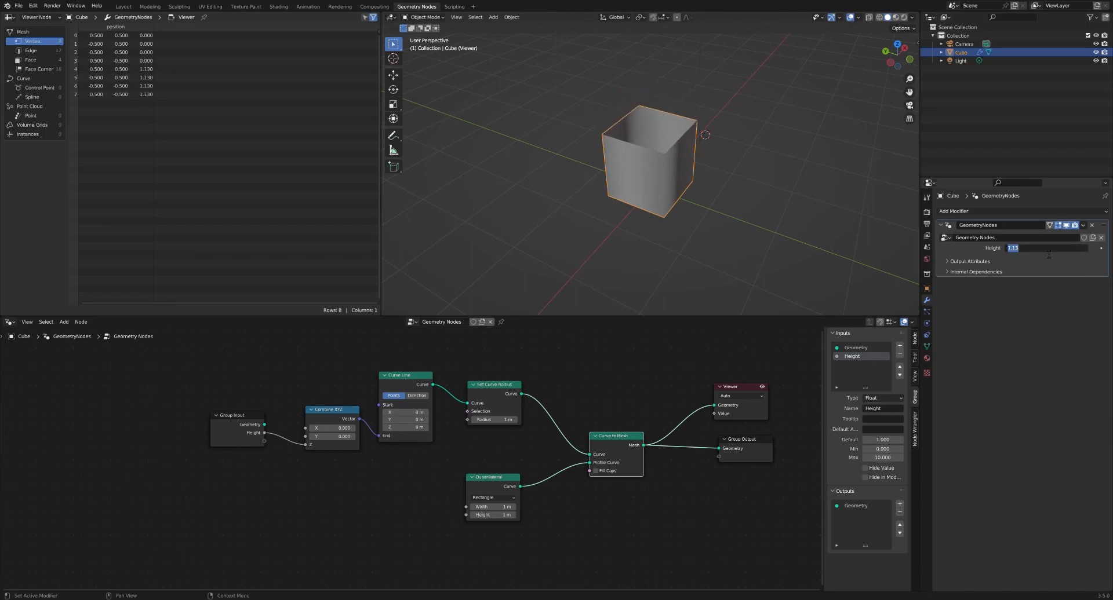
text(1)
key(Return)
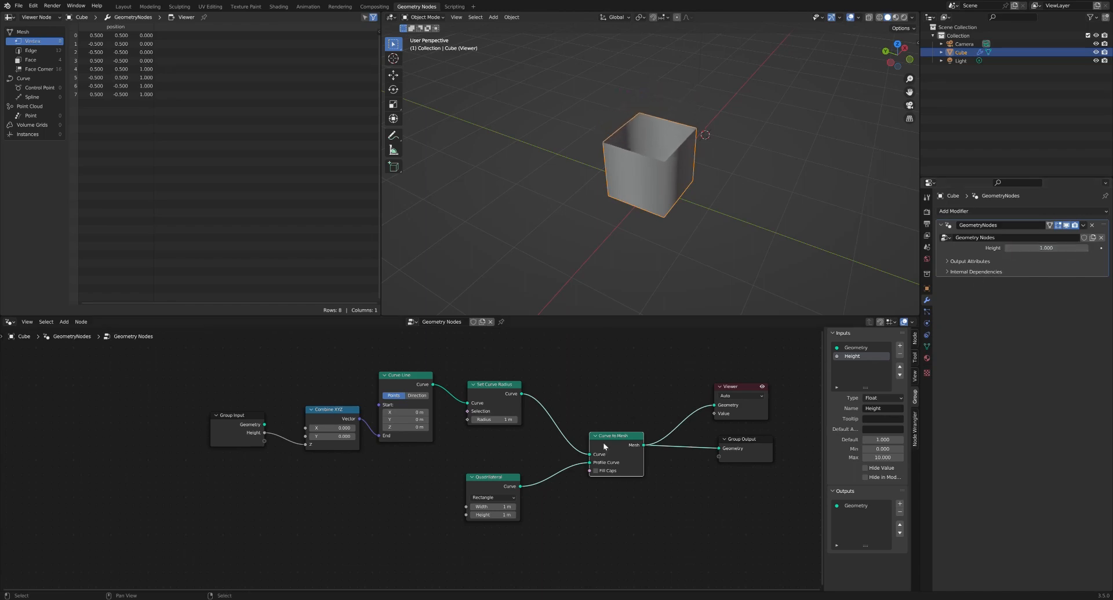
middle_drag(597, 181, 634, 136)
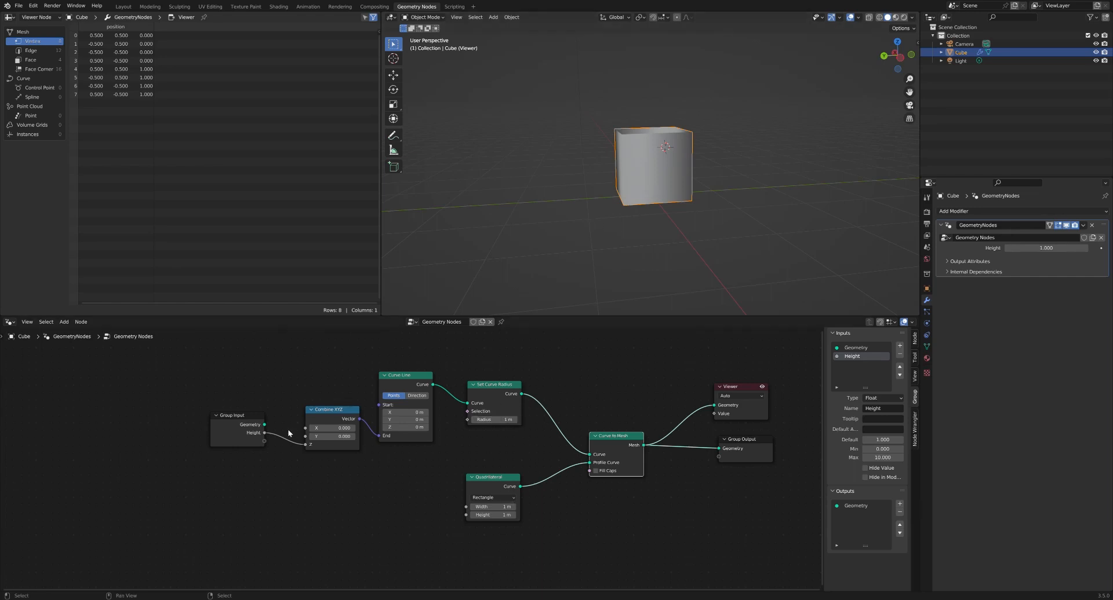
Step: Place the Group Input node farther from Combine XYZ and add a float group input named Width (Bottom)
drag(248, 423, 170, 410)
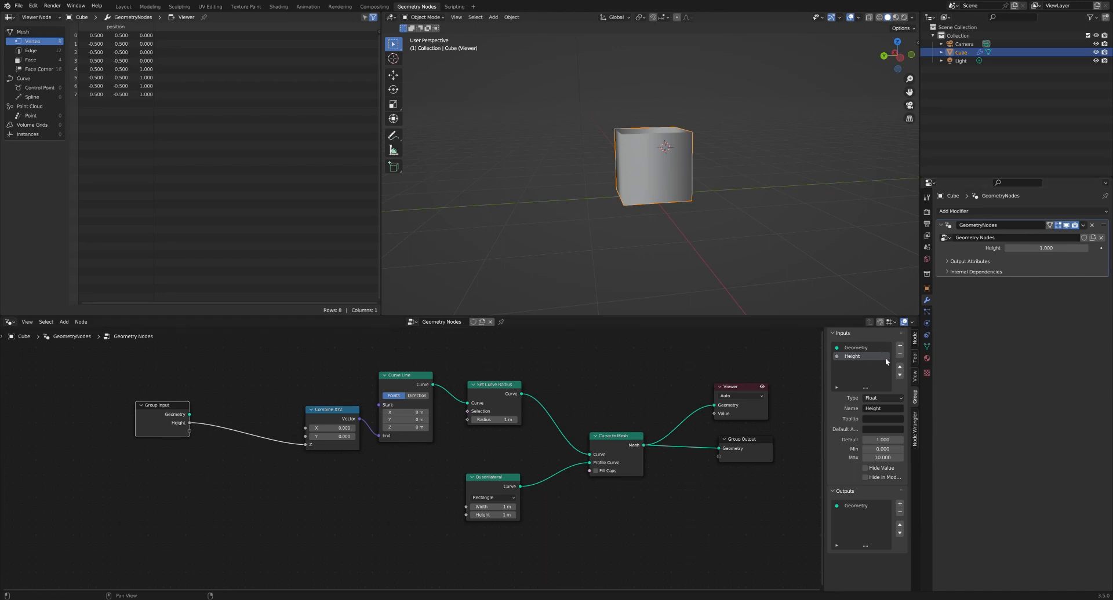
click(899, 346)
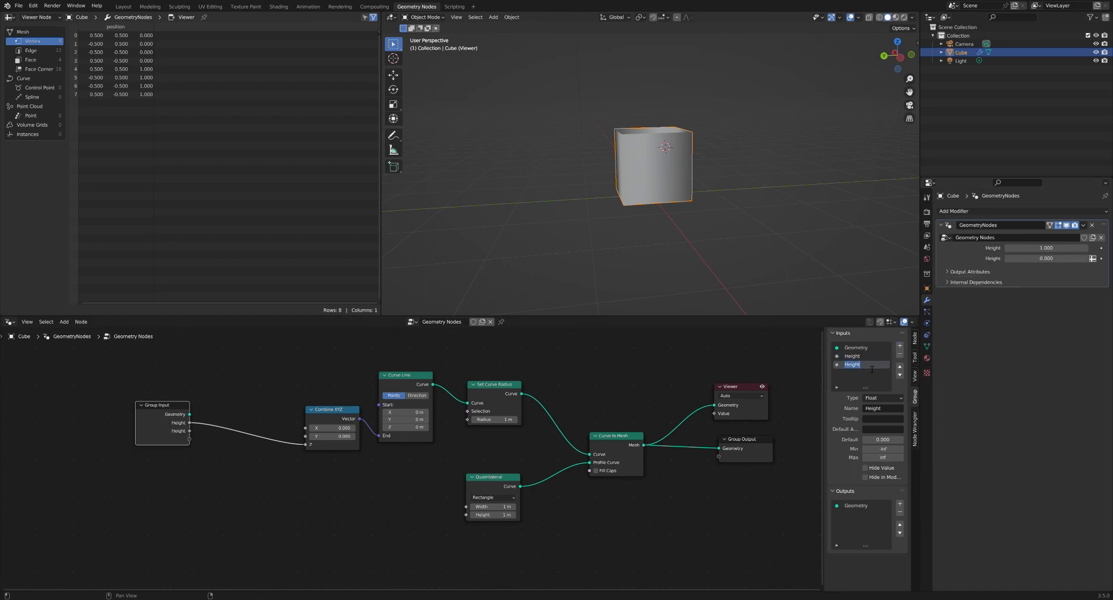
text(Width (Bottom))
key(Return)
Step: Add another float group input after Width (Bottom) and remove the word Bottom from its name
click(899, 346)
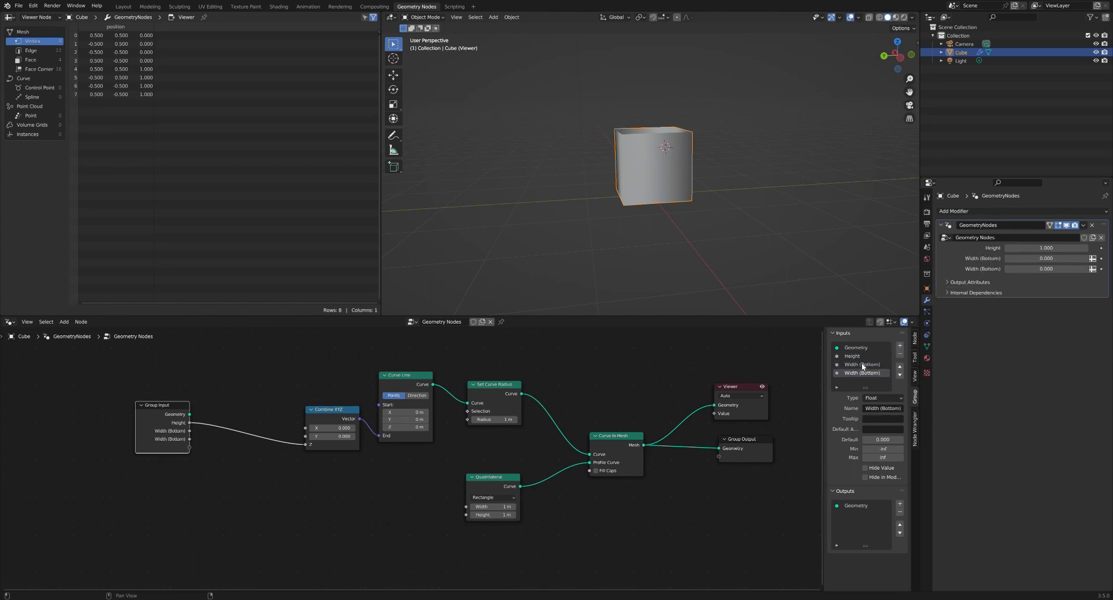
double_click(874, 374)
key(BackSpace)
key(Return)
Step: Give the Width (Bottom) group input a default of 1, a minimum of 0 and a maximum of 10
click(866, 364)
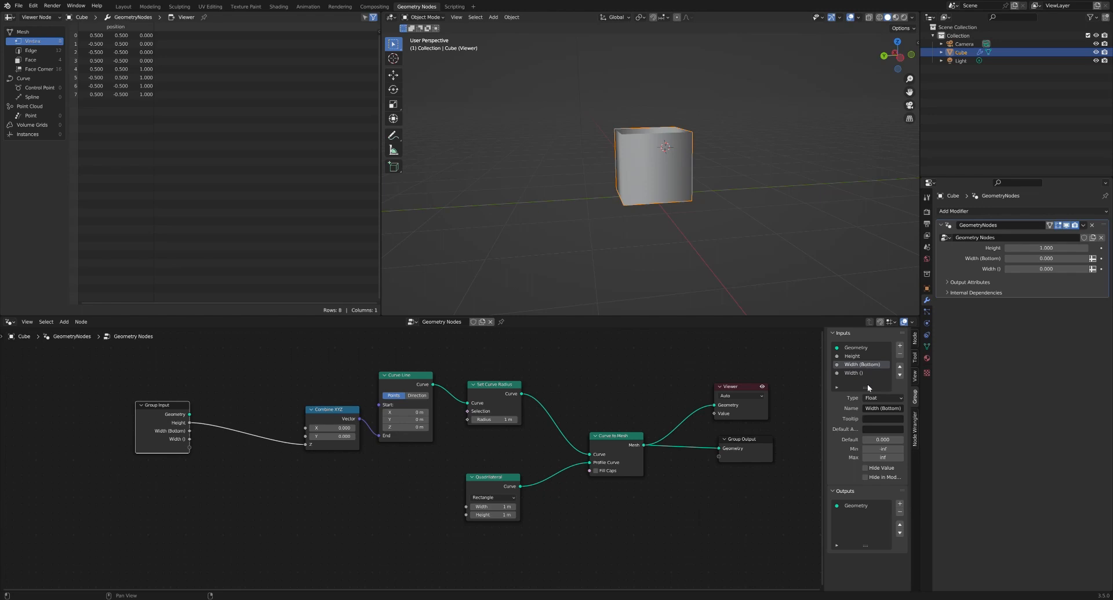
click(890, 441)
text(1)
key(Tab)
text(0)
key(Tab)
text(10)
key(Tab)
Step: Rename the last group input Width (Top) and give it a default of 1, a minimum of 0 and a maximum of 10
click(862, 374)
click(879, 410)
text(Top)
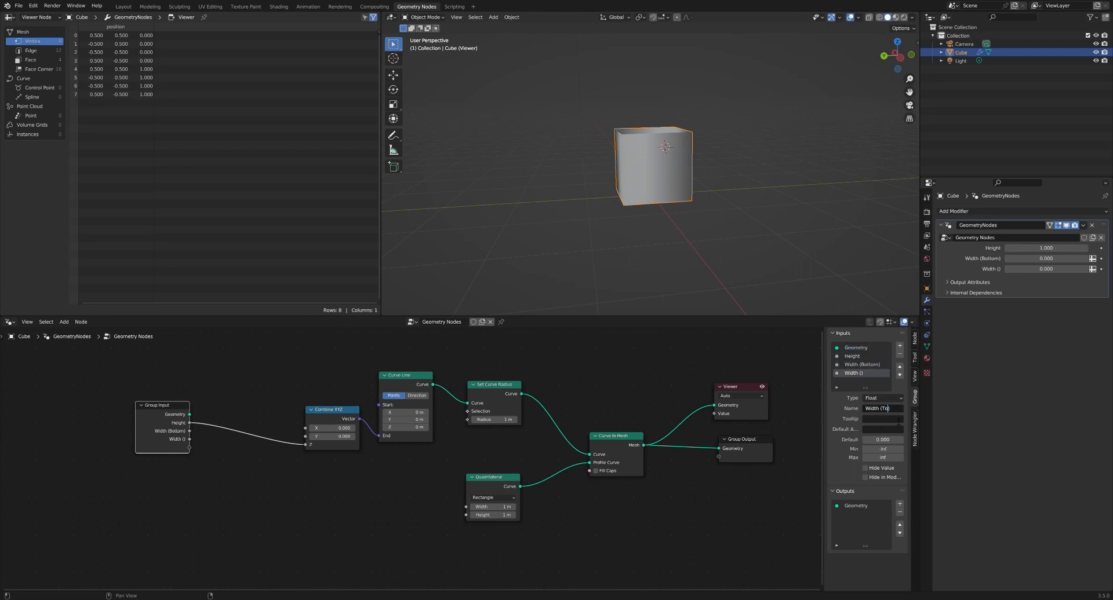
key(Return)
click(888, 440)
text(1)
key(Tab)
text(0)
key(Tab)
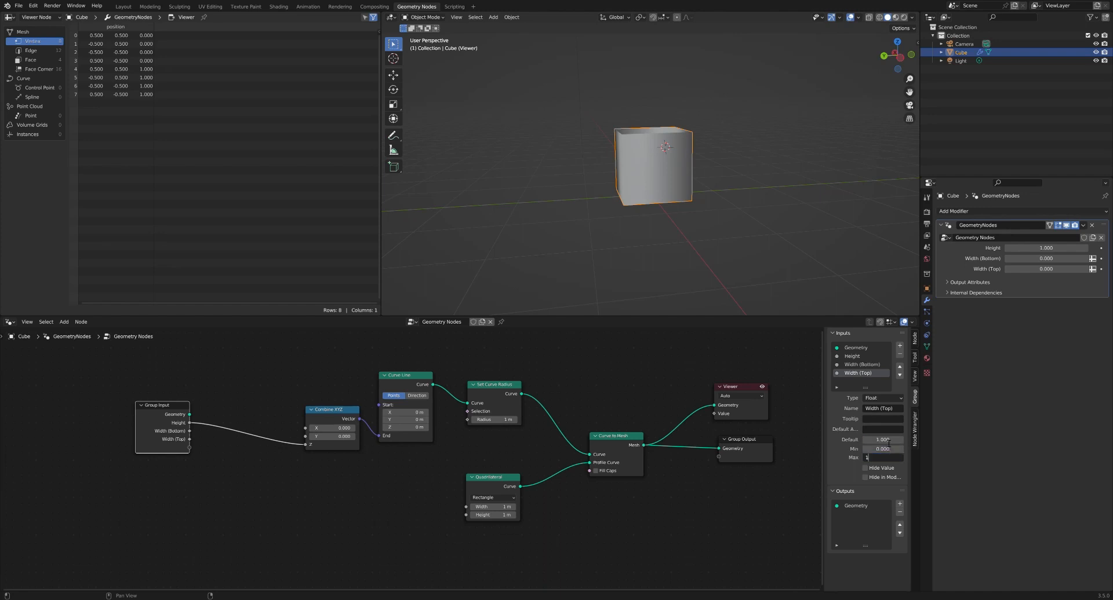
text(10)
key(Tab)
Step: Move the Group Input node nearer to Combine XYZ and add a Map Range node above the Curve Line
click(203, 415)
middle_drag(273, 395, 305, 452)
drag(226, 456, 262, 430)
middle_drag(336, 417, 308, 449)
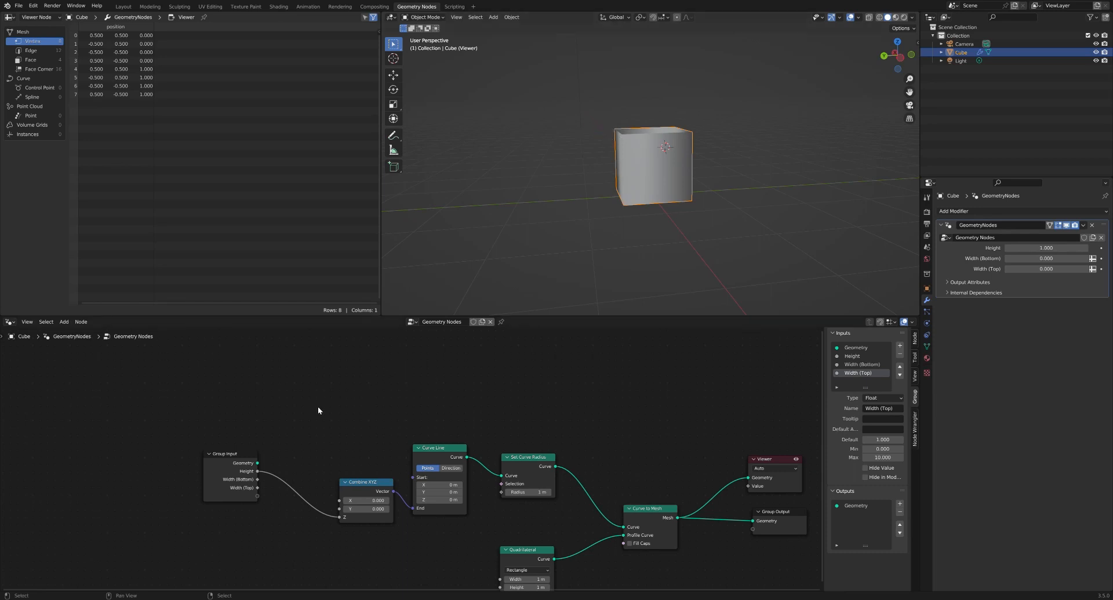
key(shift+a)
click(338, 397)
text(map ran)
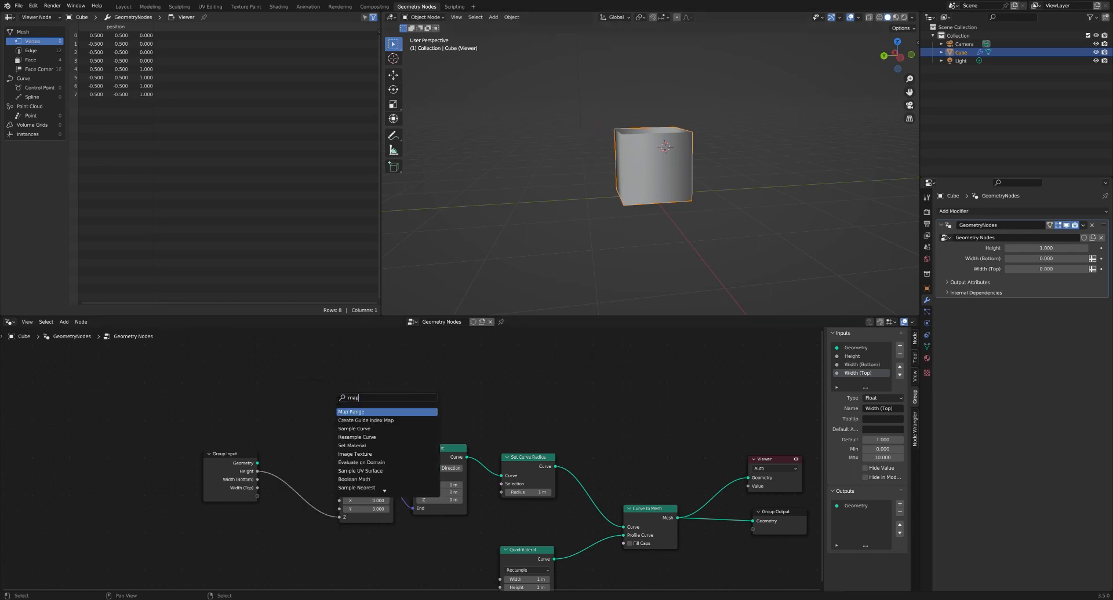
click(351, 412)
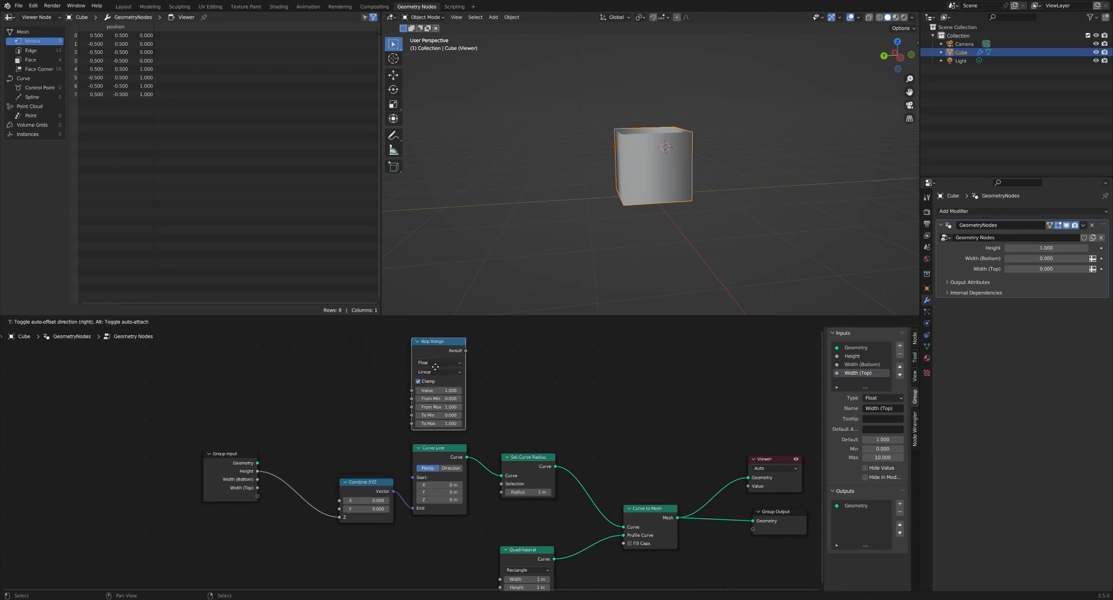
click(433, 364)
Step: Add a Spline Parameter node to feed the Map Range node, placing it before that node
middle_drag(316, 391, 367, 406)
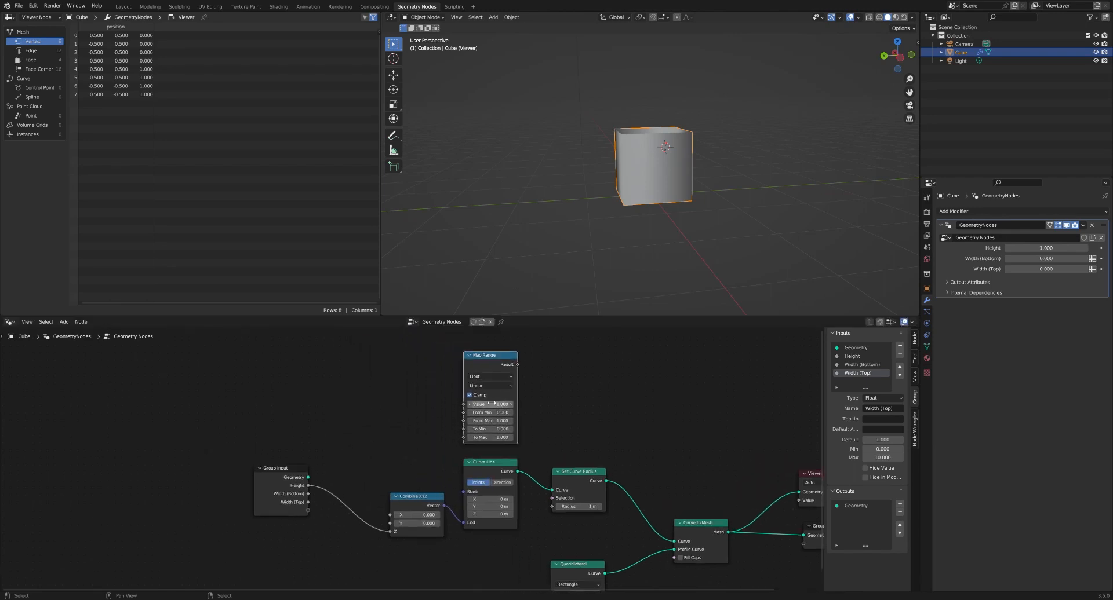
key(shift+a)
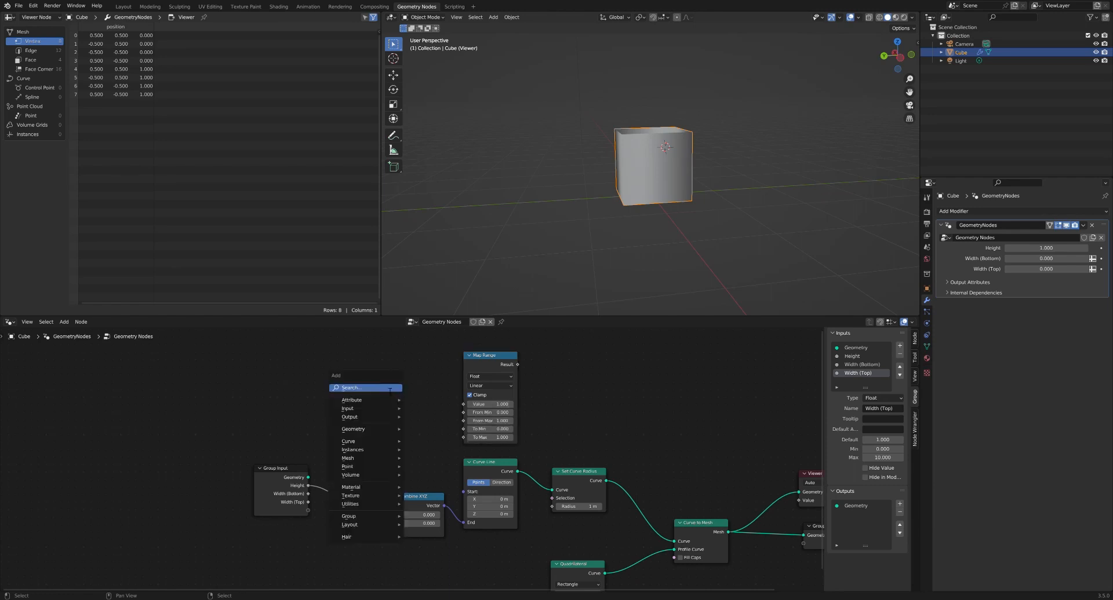
text(spline)
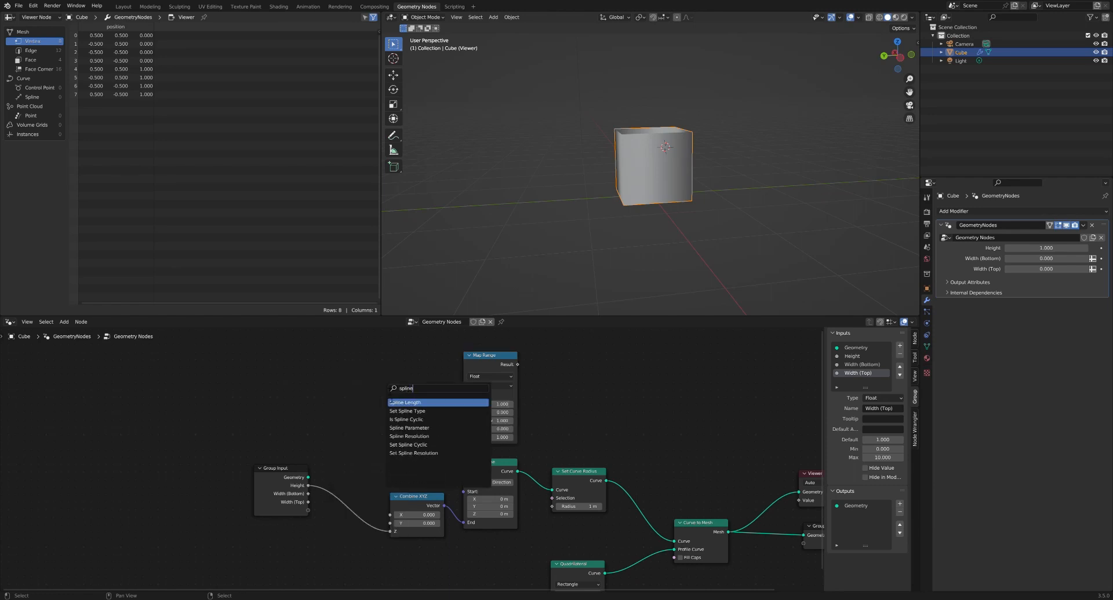
click(409, 428)
click(362, 383)
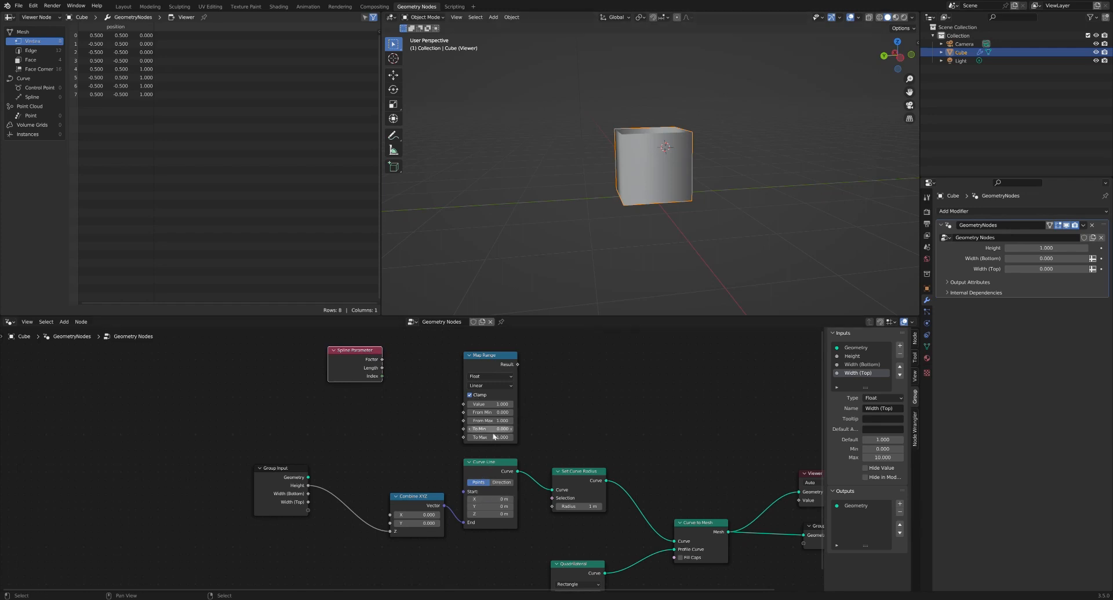
Step: Preview the Curve Line through the Viewer and examine its control points in the spreadsheet
ctrl+shift+click(498, 465)
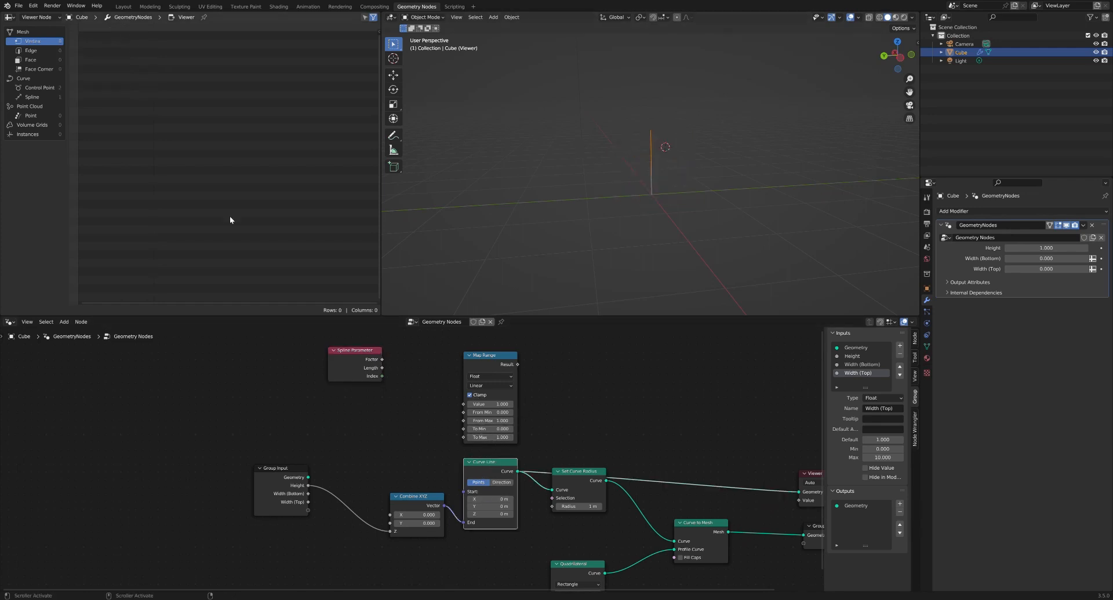
click(38, 87)
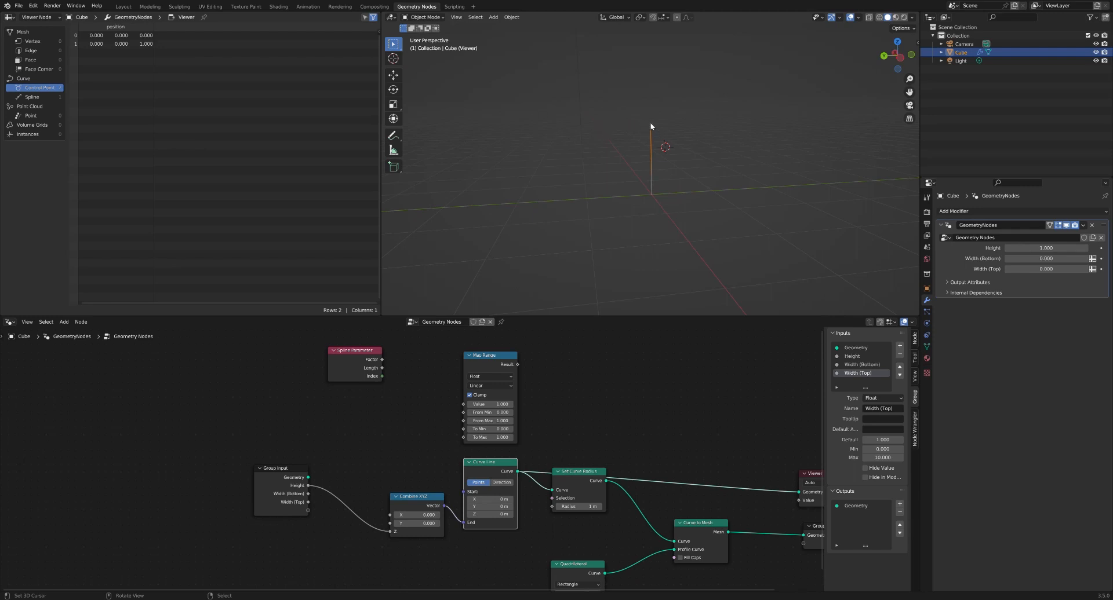
click(378, 360)
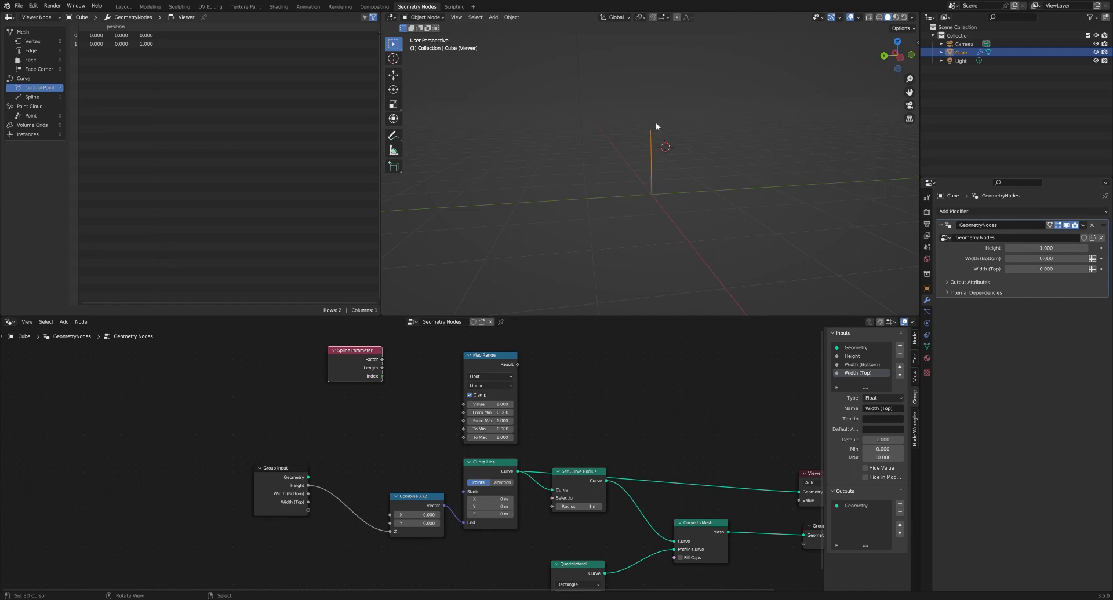
Step: Connect the Spline Parameter's Factor to Map Range's Value and the Map Range Result to the Radius of Set Curve Radius
drag(382, 360, 396, 370)
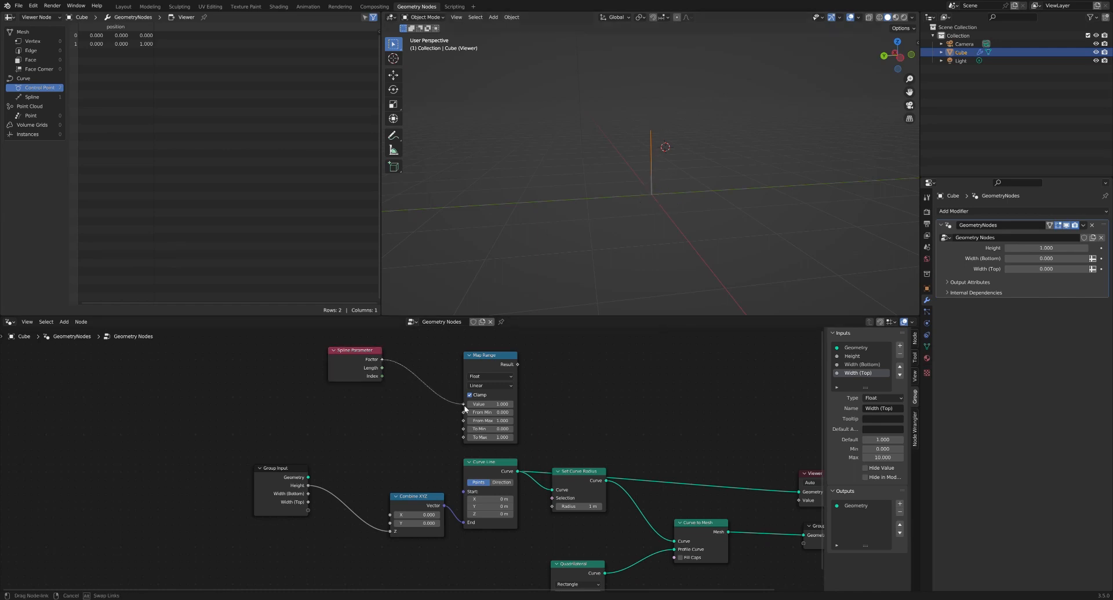
drag(464, 409, 465, 406)
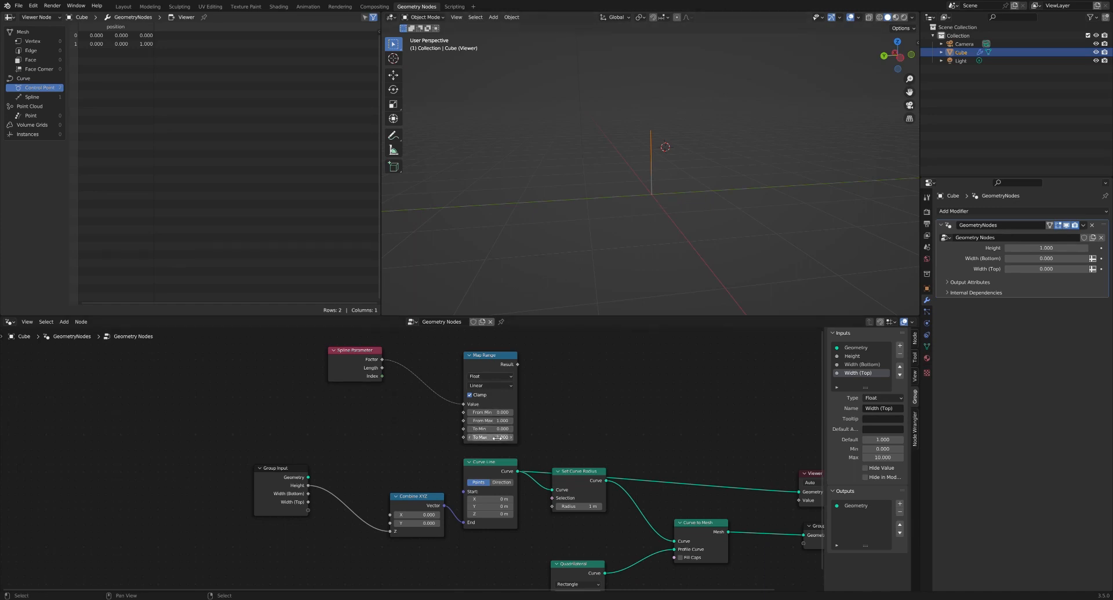
drag(518, 366, 551, 507)
Step: Preview the Set Curve Radius output and the Curve to Mesh output through the Viewer to check the taper
ctrl+shift+click(583, 484)
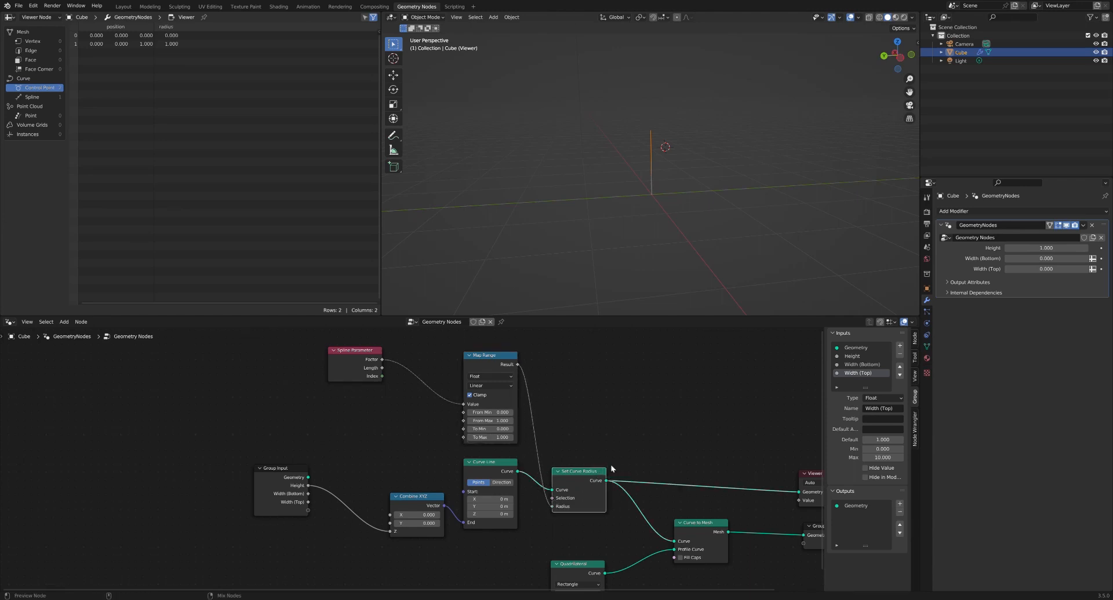
middle_drag(660, 481, 581, 447)
ctrl+shift+click(616, 490)
middle_drag(604, 270, 652, 203)
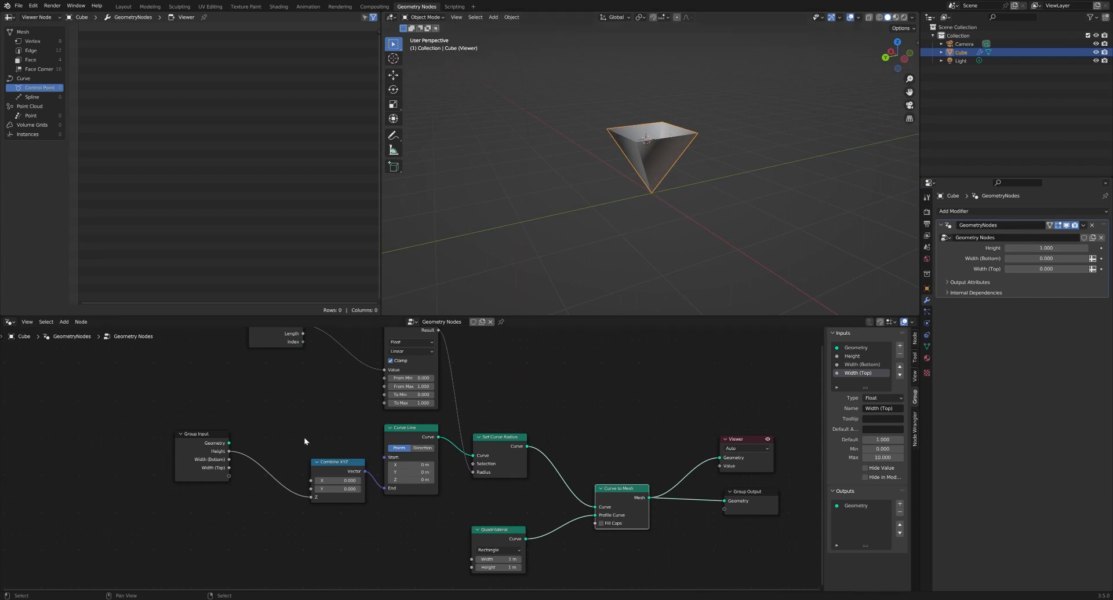
Step: Connect the Width (Bottom) input to Map Range's To Min and Width (Top) to its To Max
middle_drag(261, 421, 334, 450)
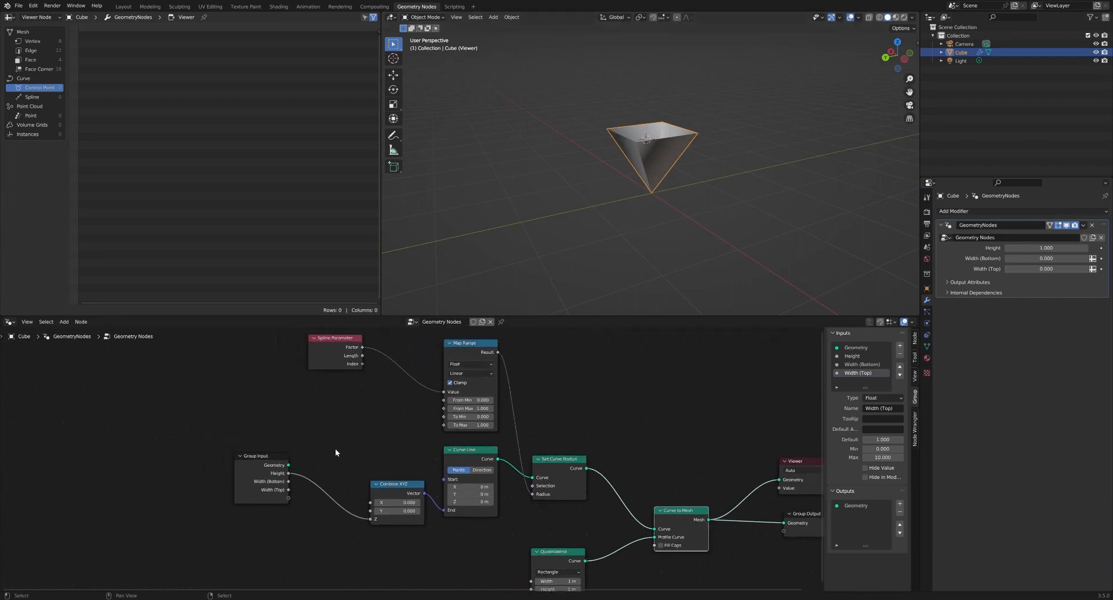
drag(288, 482, 443, 417)
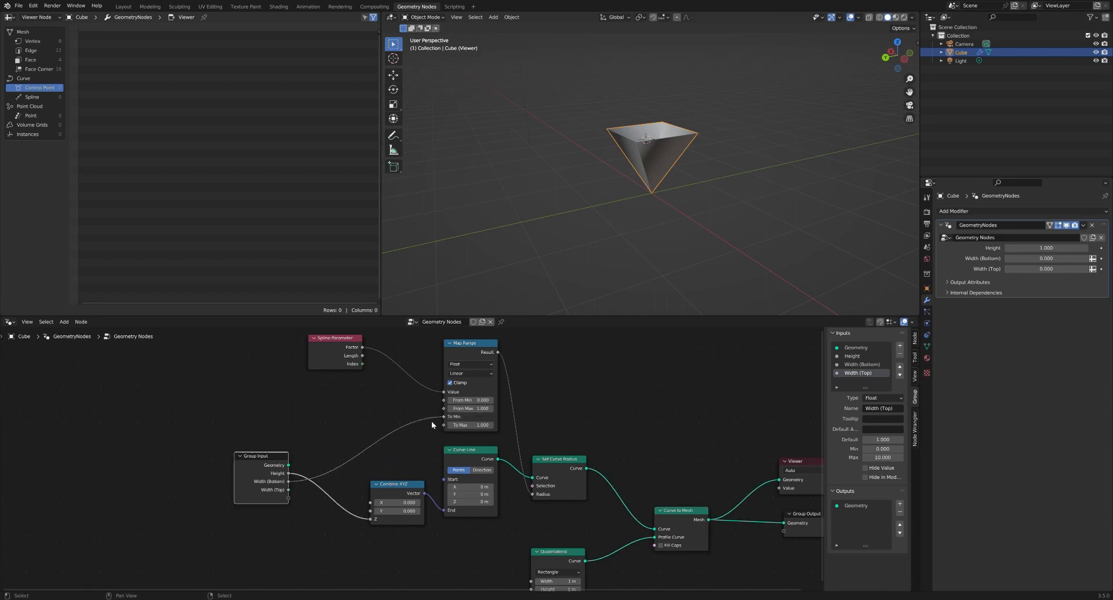
drag(288, 490, 445, 425)
Step: Set both Width (Bottom) and Width (Top) to 1 in the modifier
click(1047, 259)
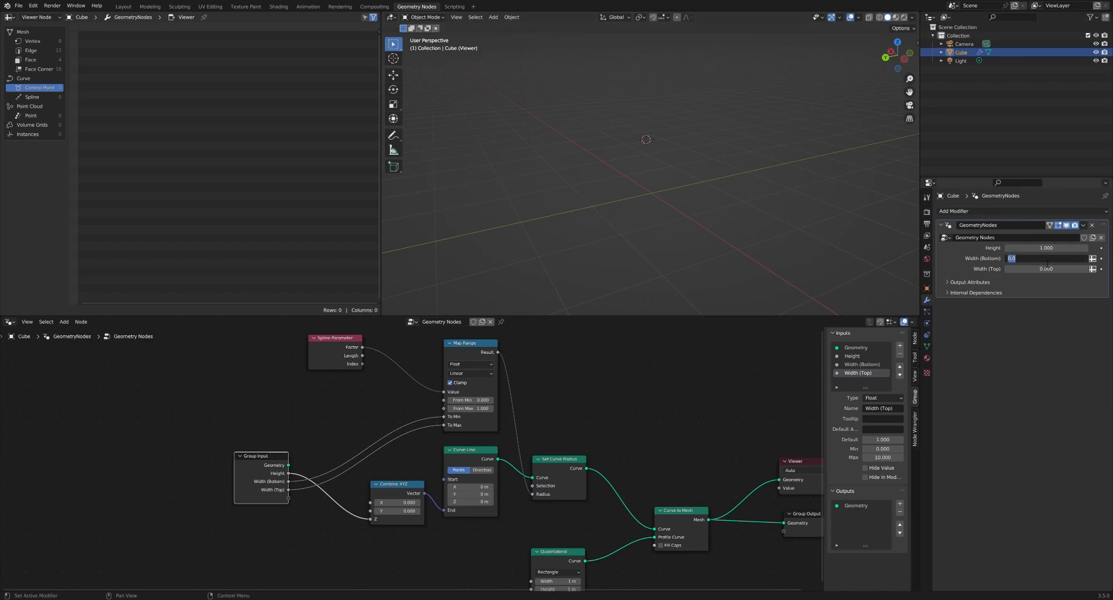
text(1)
key(Tab)
text(1)
key(Tab)
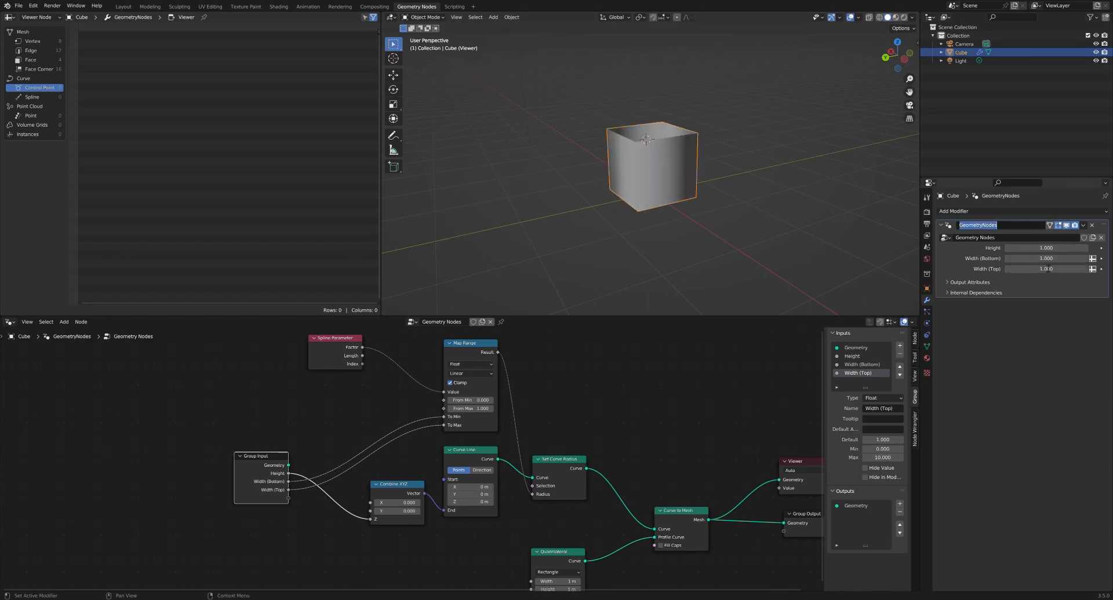
Step: Taper the shape by setting Width (Top) to 0.5 in the modifier
click(1048, 269)
click(1053, 270)
text(0)
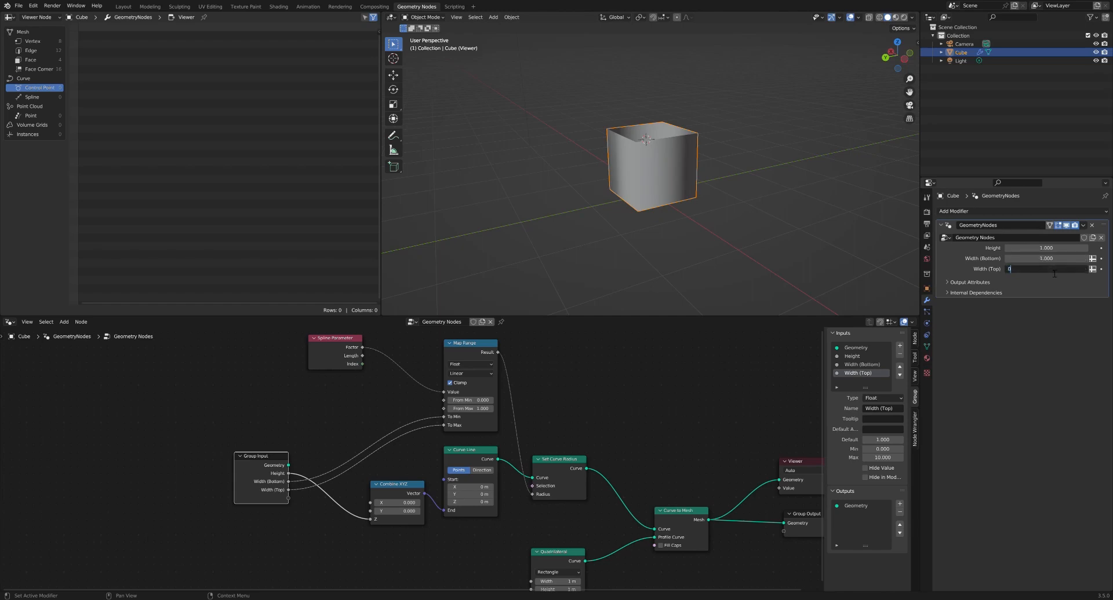
text(.5)
key(Return)
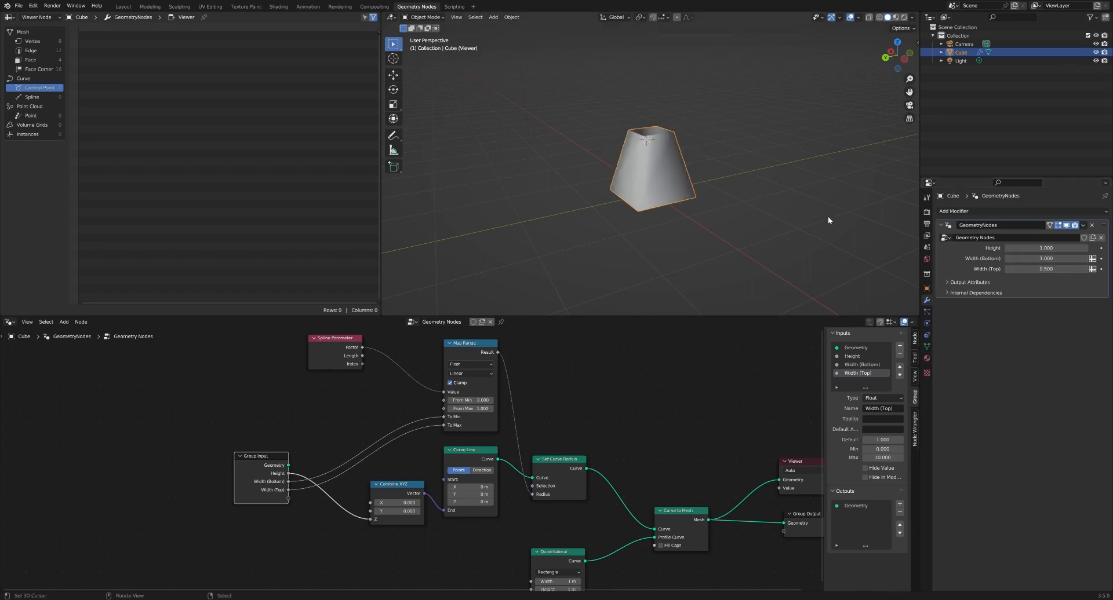
Step: Insert a Set Shade Smooth node between Curve to Mesh and the Viewer, shifting the Viewer and Group Output to make room
middle_drag(828, 216, 643, 152)
middle_drag(670, 447, 499, 401)
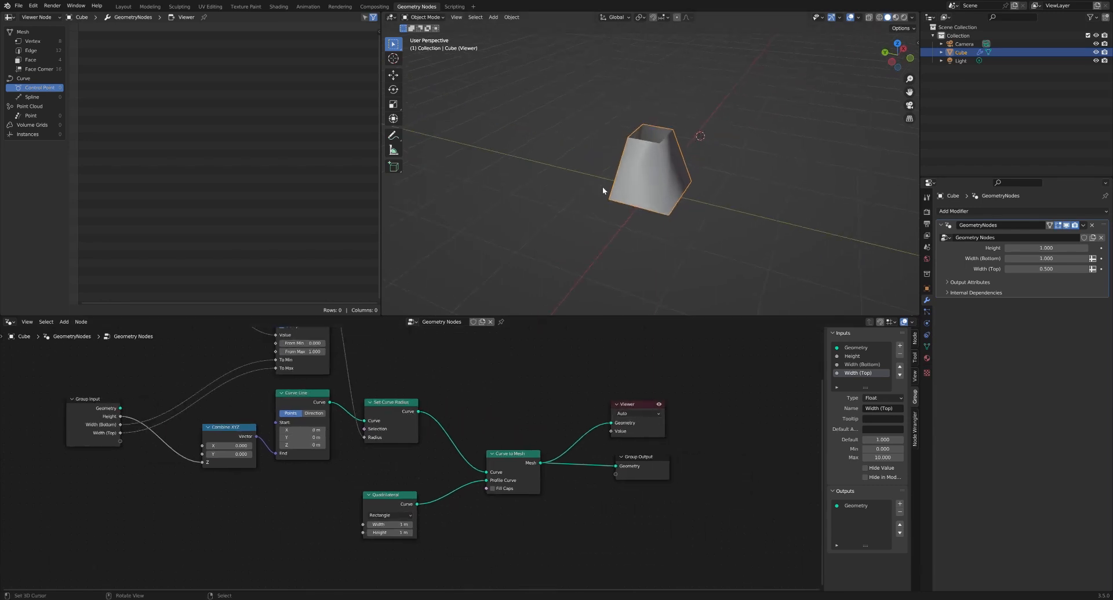
middle_drag(603, 187, 641, 171)
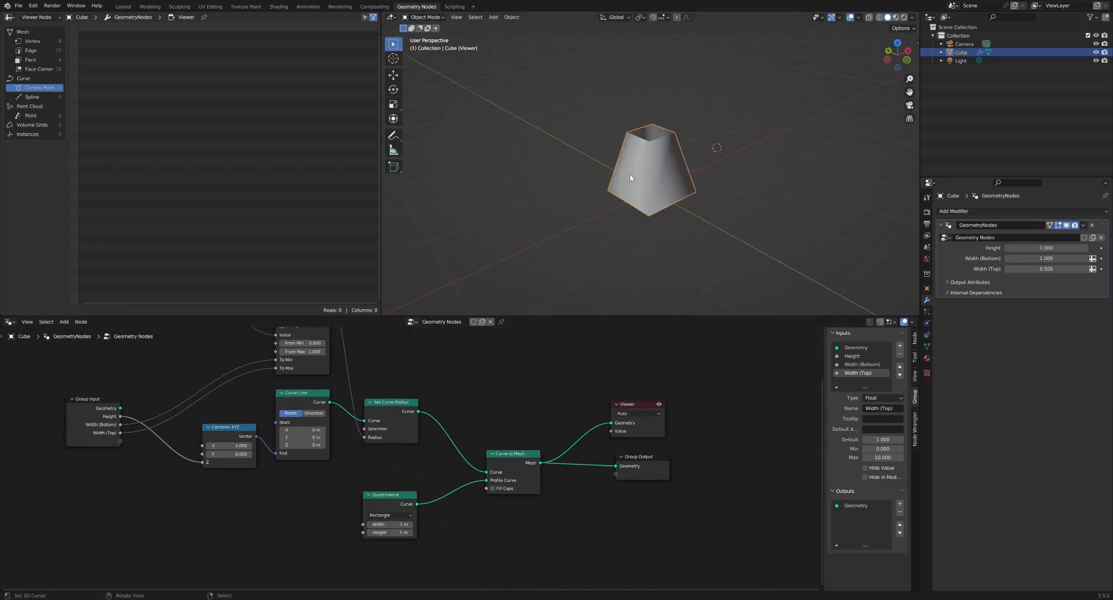
key(shift+a)
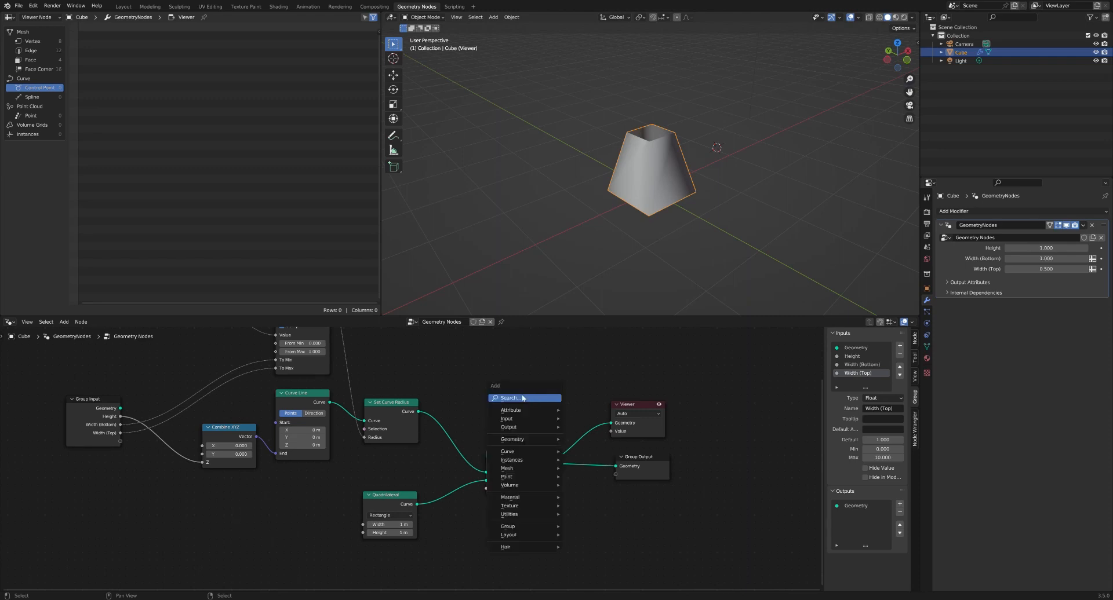
text(set sh)
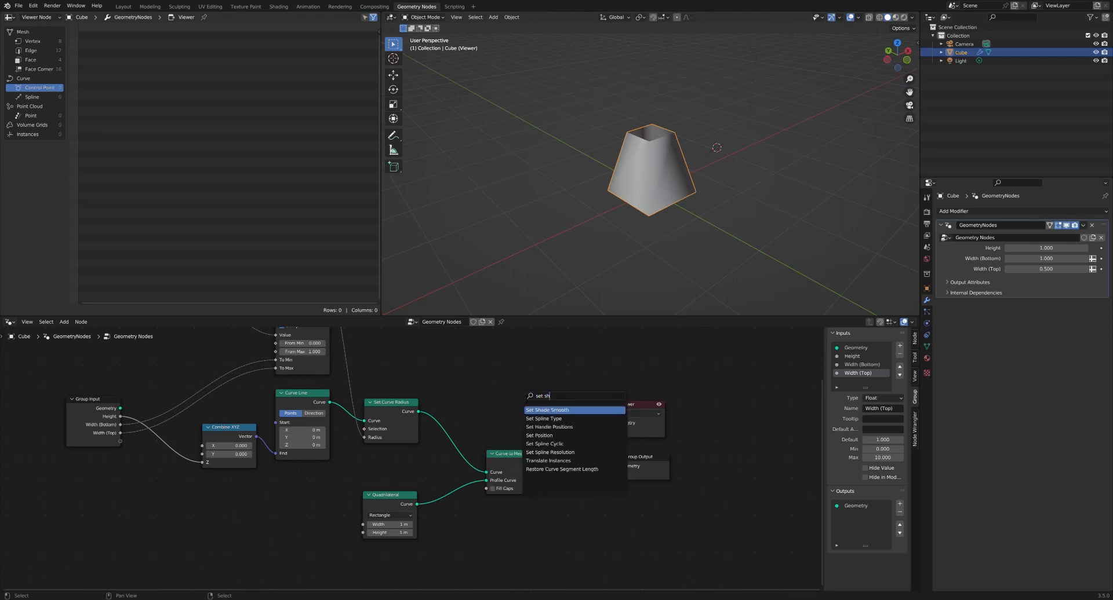
key(Return)
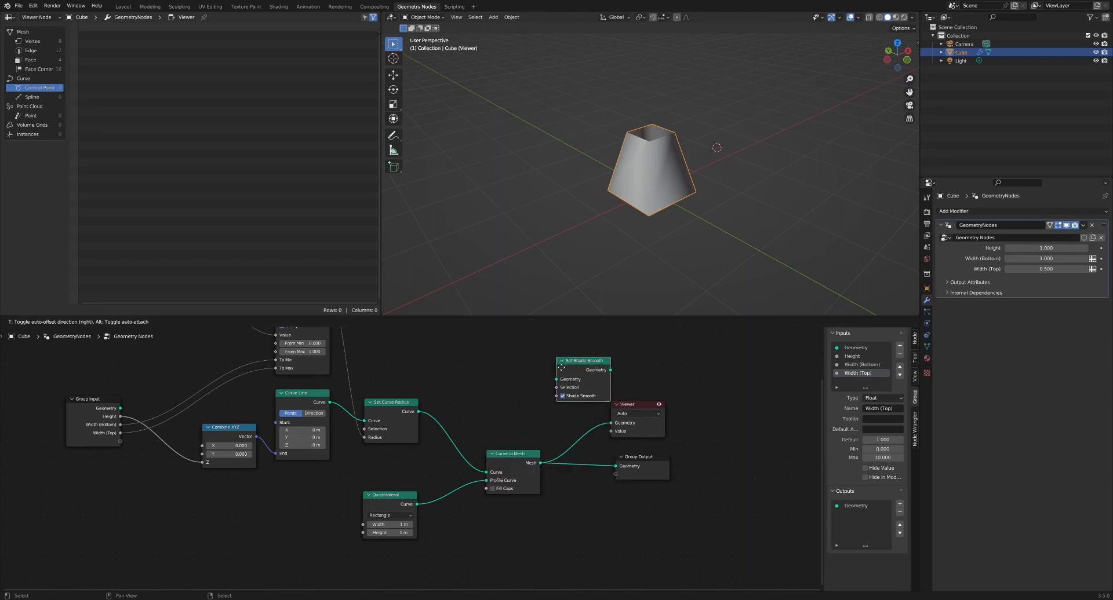
click(564, 361)
drag(540, 463, 702, 399)
drag(637, 458, 676, 448)
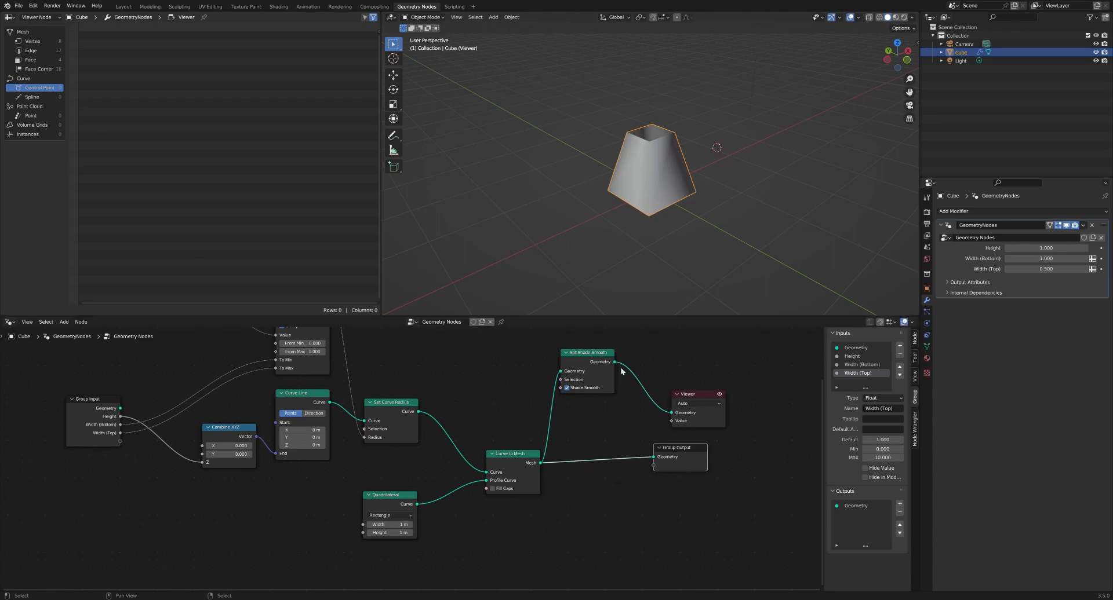
Step: Connect the Set Shade Smooth output to the Group Output and turn off its Shade Smooth option
drag(615, 362, 702, 449)
drag(596, 359, 608, 401)
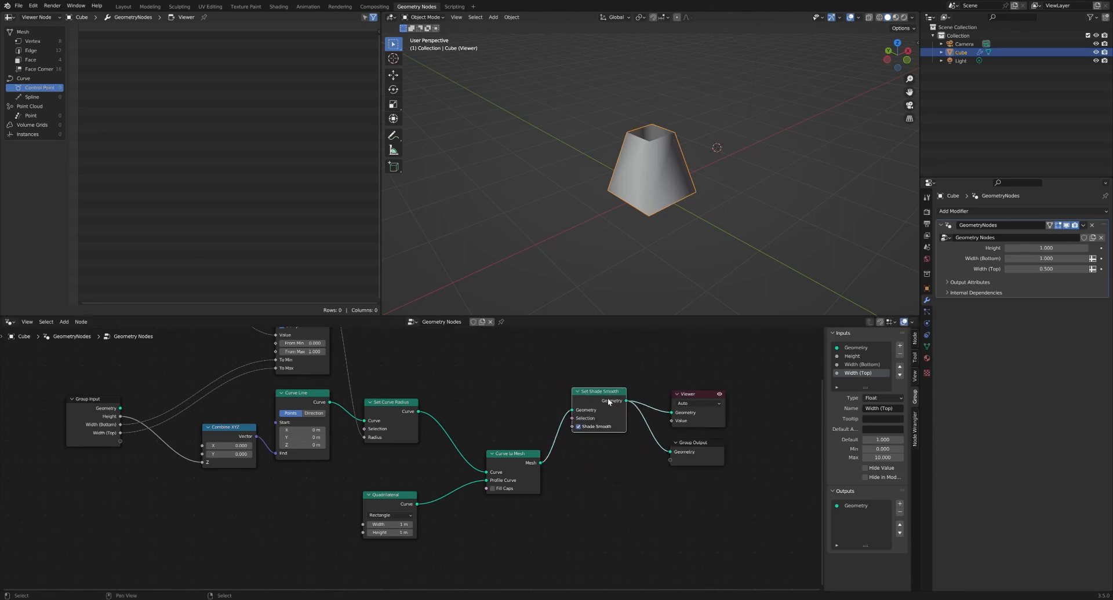
click(602, 427)
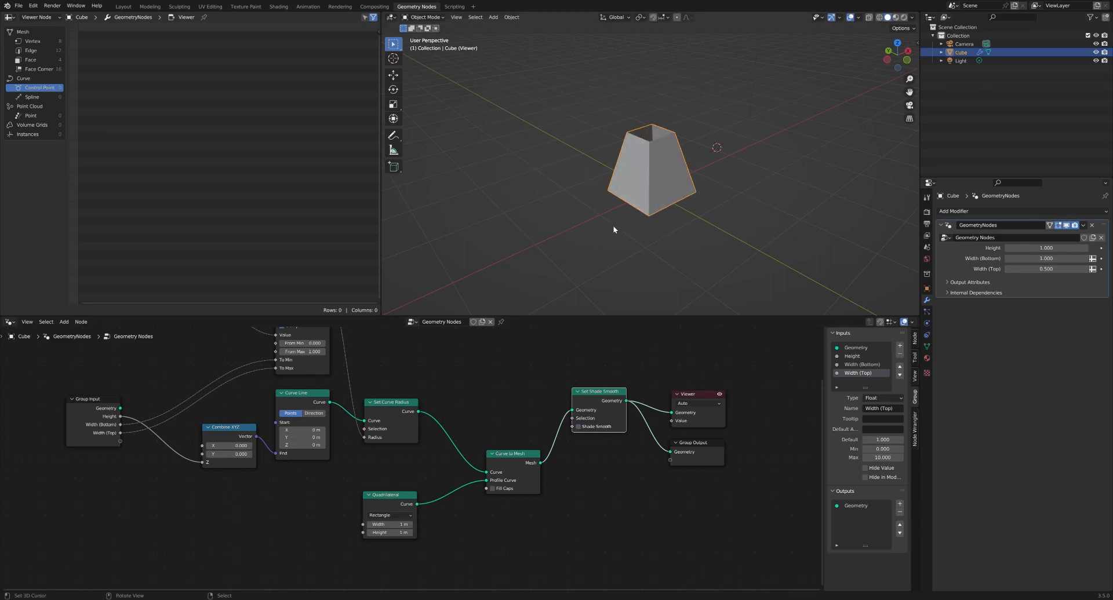
mouse_move(613, 229)
middle_down()
mouse_move(658, 218)
mouse_move(674, 172)
mouse_move(713, 169)
mouse_move(616, 169)
mouse_move(631, 151)
middle_up()
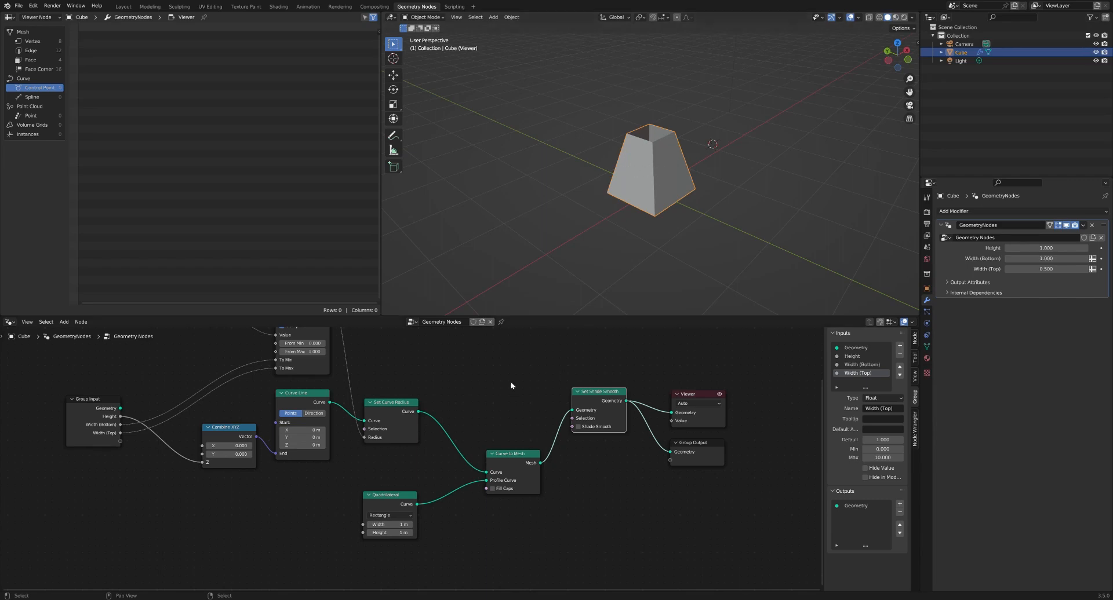
Step: Enable Fill Caps on Curve to Mesh to close the shape's ends, and move the Quadrilateral node closer to Set Curve Radius
middle_drag(473, 390, 497, 401)
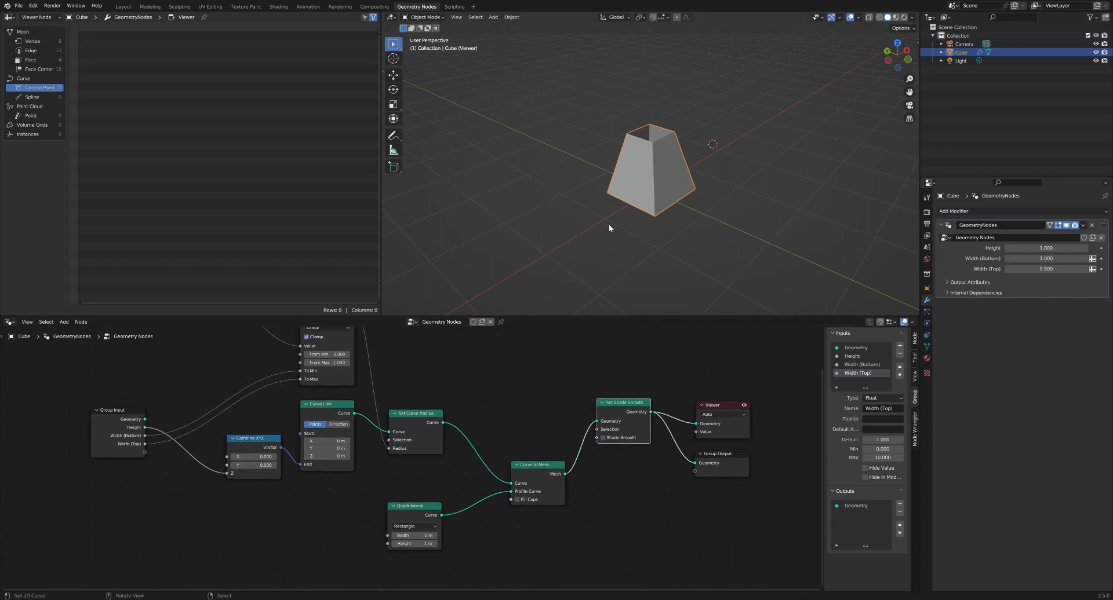
scroll(538, 414, down, 2)
scroll(529, 482, up, 2)
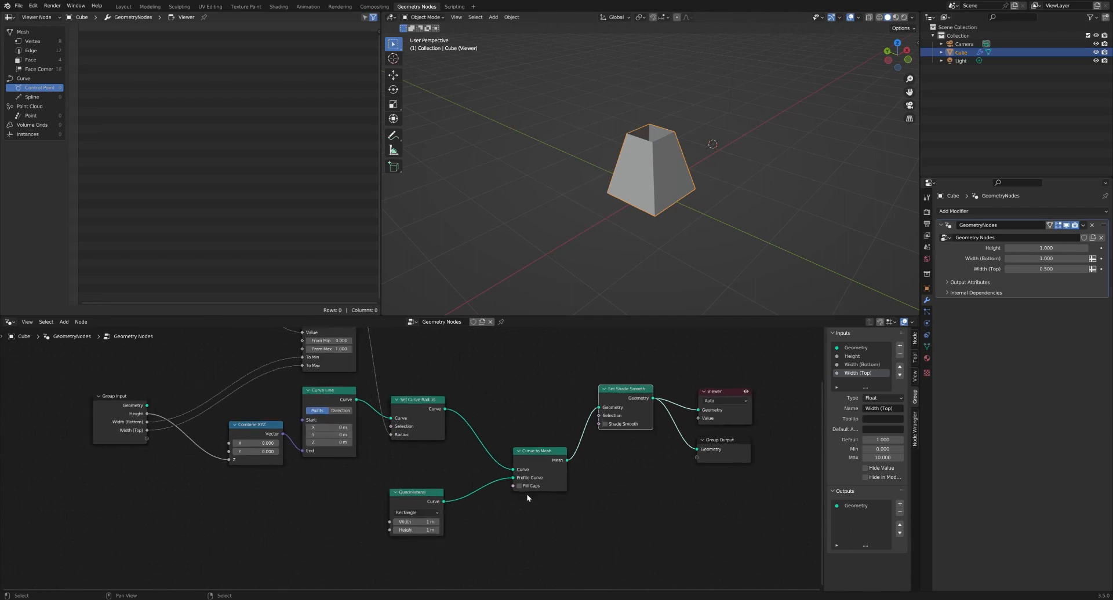
click(517, 485)
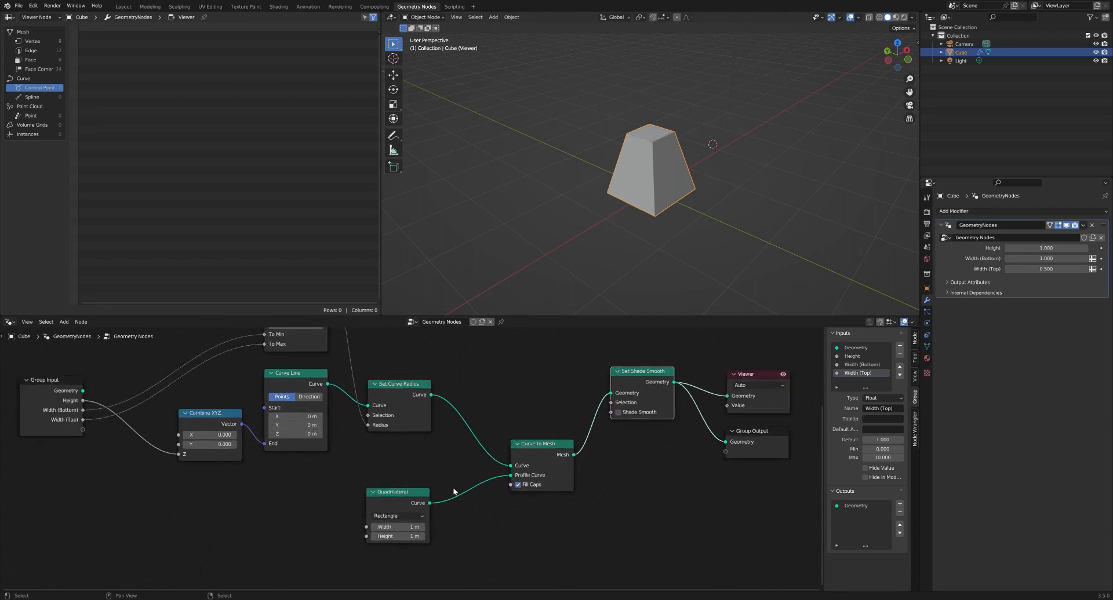
drag(394, 492, 397, 462)
middle_drag(500, 302, 628, 154)
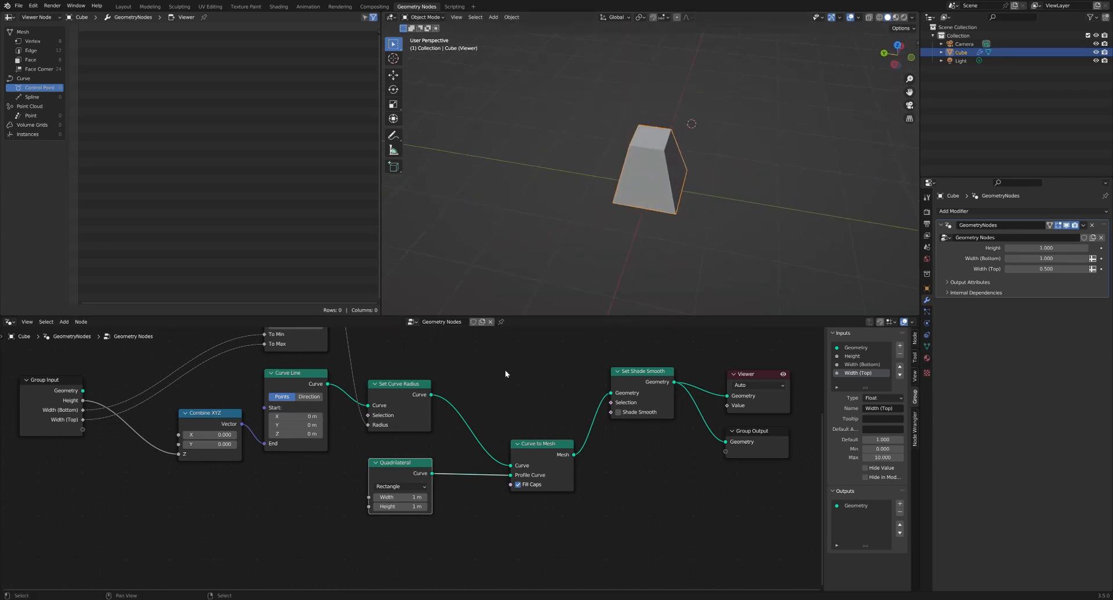
scroll(684, 128, up, 5)
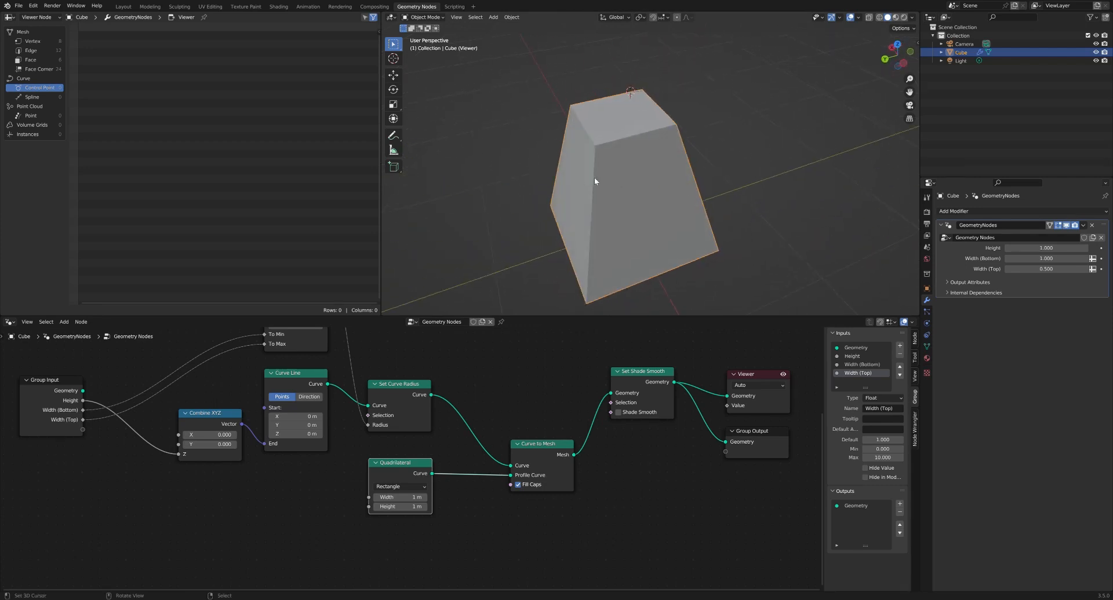
middle_drag(589, 253, 623, 196)
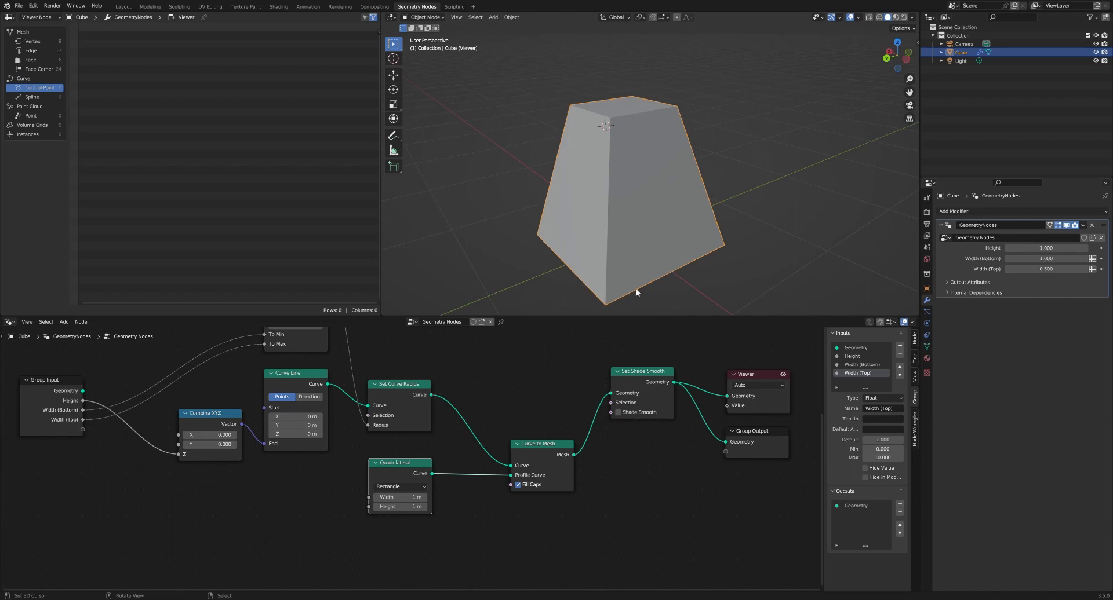
scroll(607, 212, down, 2)
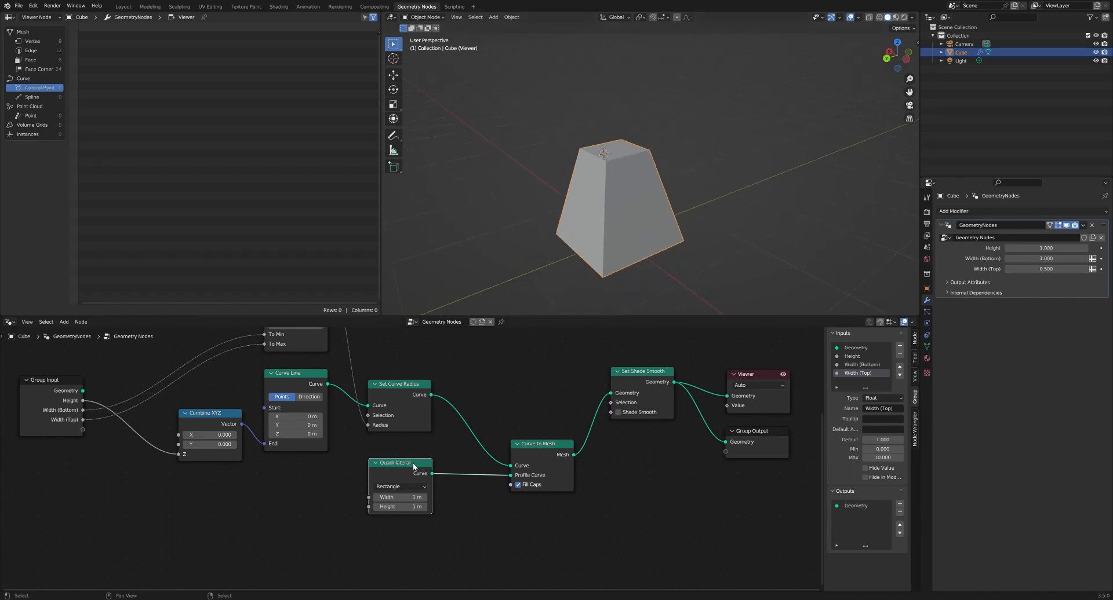
Step: Insert a Fillet Curve node between the Quadrilateral and Curve to Mesh's Profile Curve, moving the Quadrilateral away to make room
middle_drag(514, 432, 597, 366)
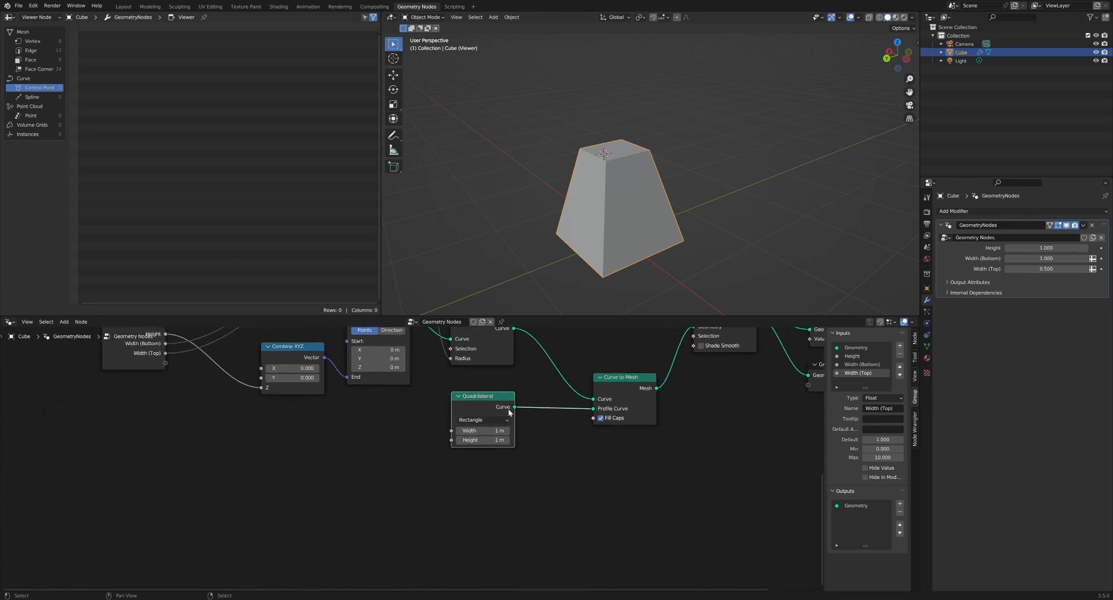
drag(499, 399, 344, 470)
click(394, 436)
key(shift+a)
click(391, 437)
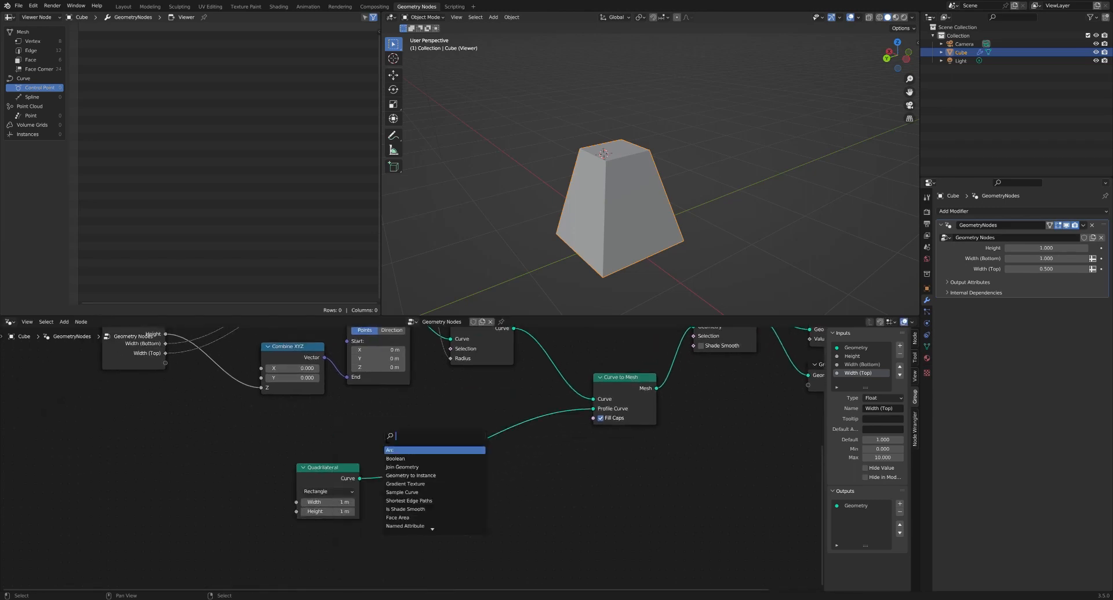
text(fillet)
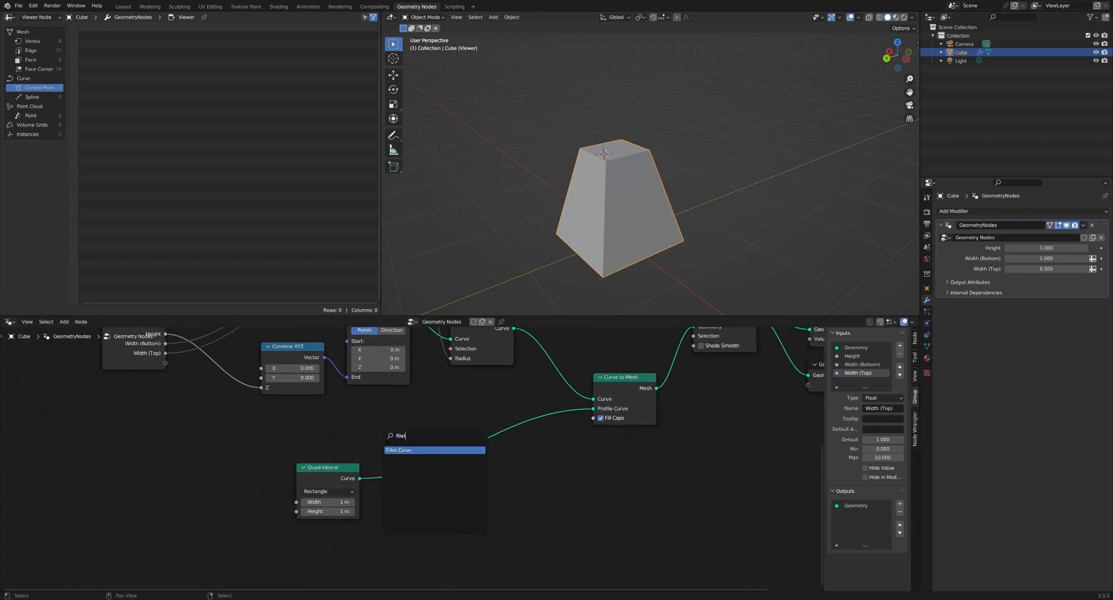
click(402, 451)
click(506, 467)
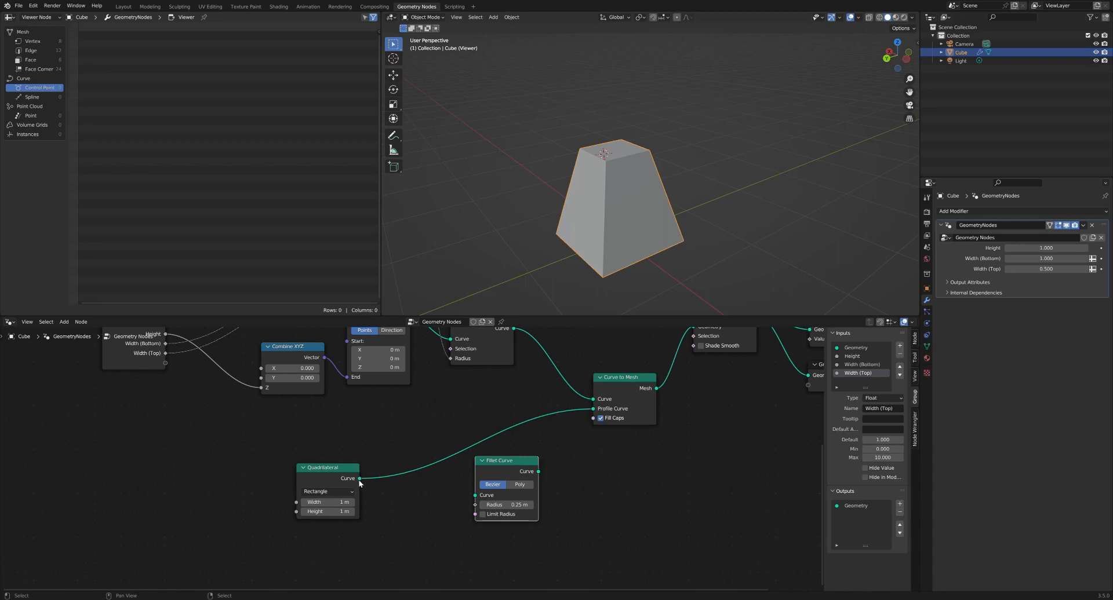
drag(360, 479, 476, 496)
drag(539, 471, 595, 409)
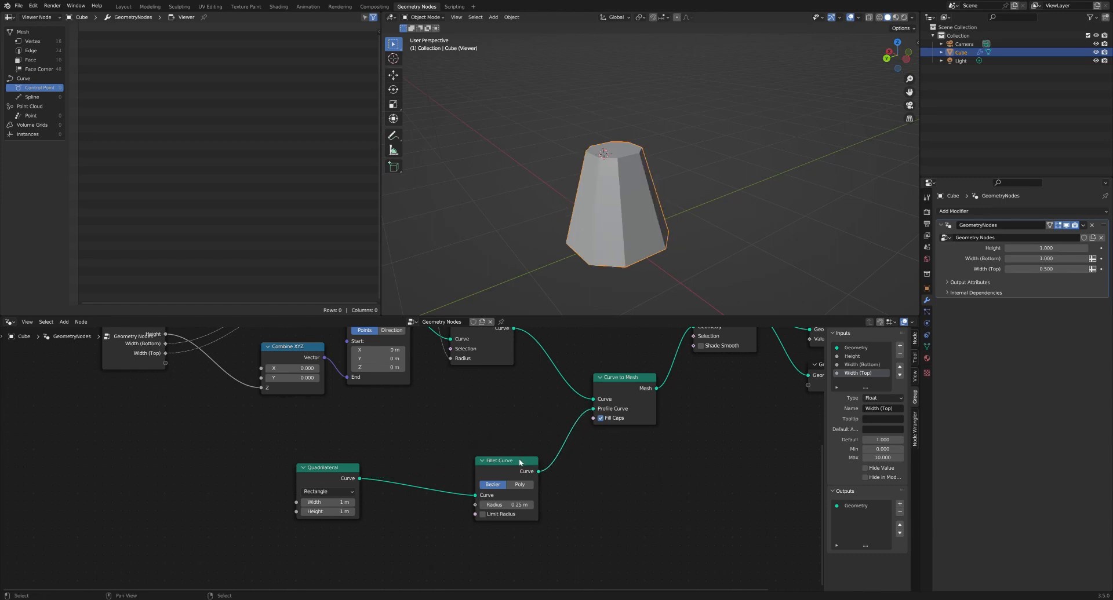
drag(520, 462, 489, 452)
Step: Set the Fillet Curve radius to 0.08 m
middle_drag(601, 203, 678, 222)
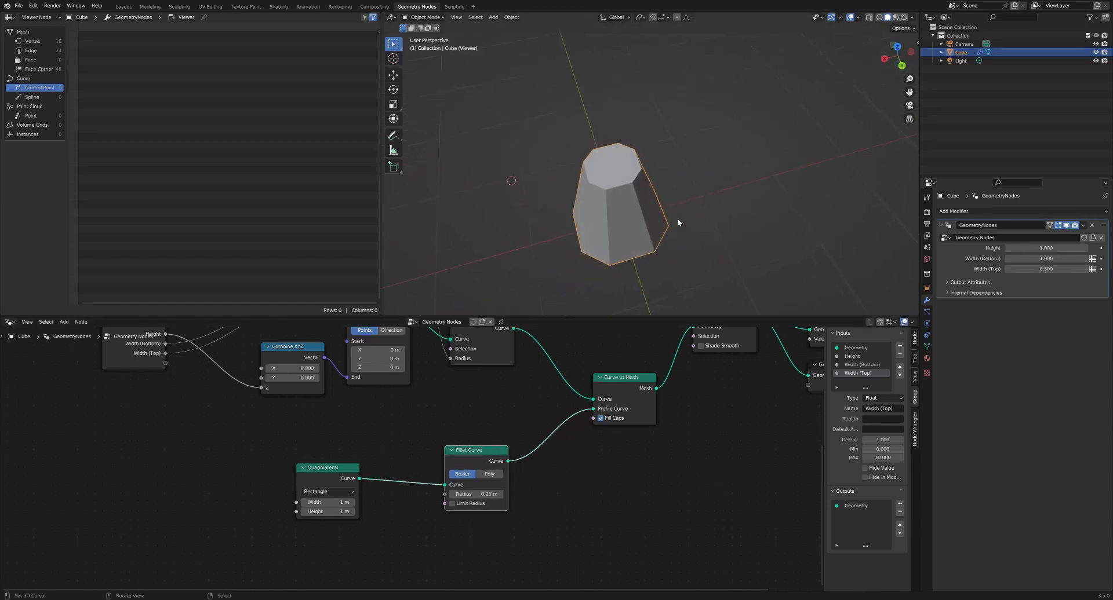
scroll(480, 493, up, 1)
mouse_move(481, 495)
mouse_down()
mouse_move(446, 494)
mouse_move(492, 494)
mouse_move(471, 506)
mouse_up()
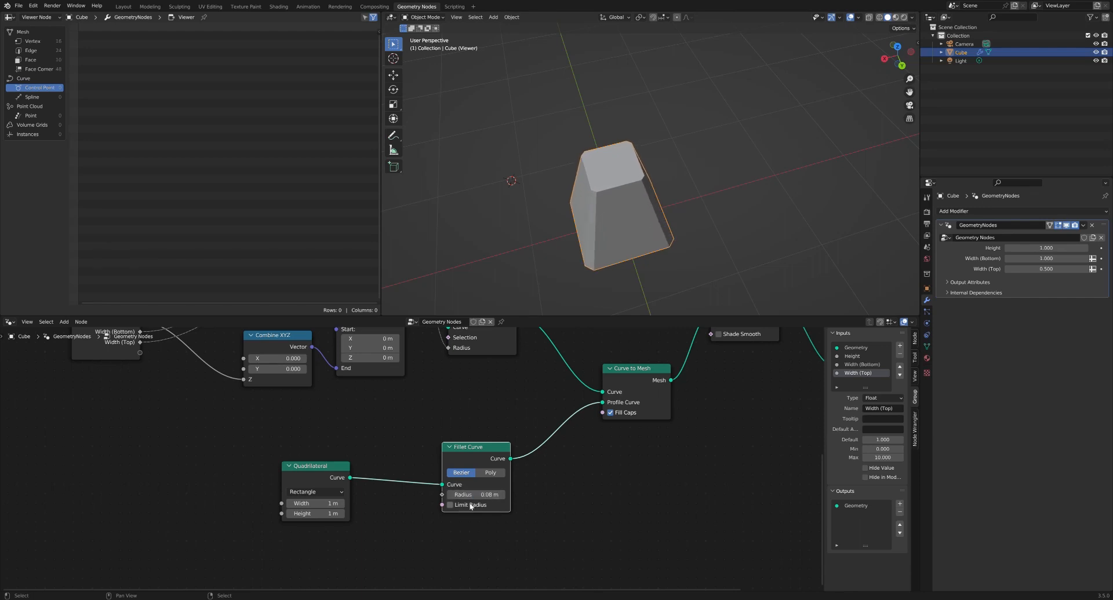
Step: Switch Fillet Curve to Poly mode, raise its Count to 6 and inspect the rounded corners up close
click(490, 472)
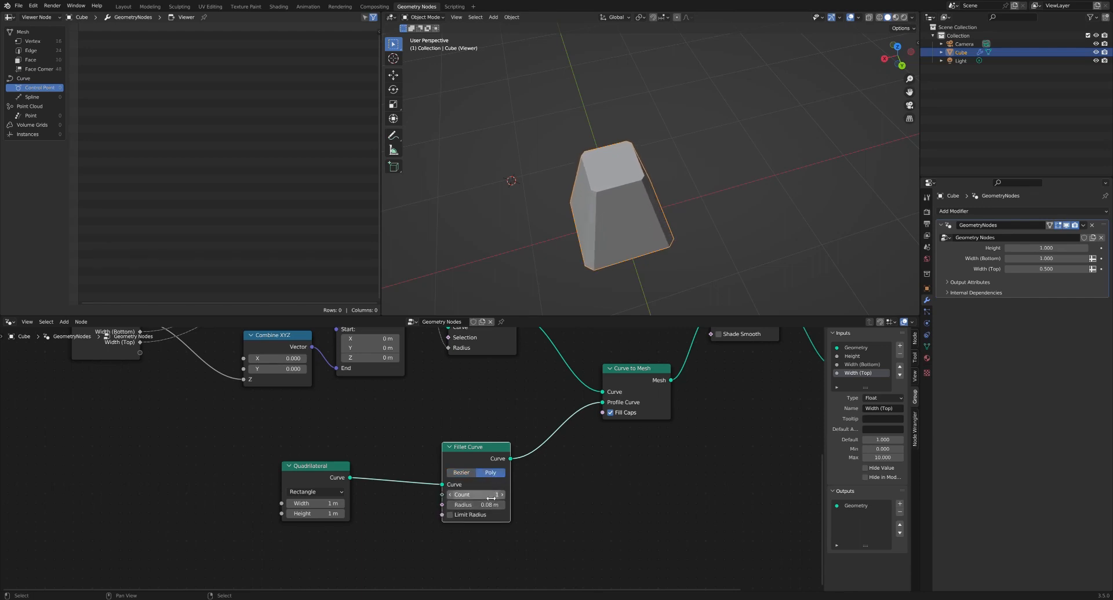
click(502, 495)
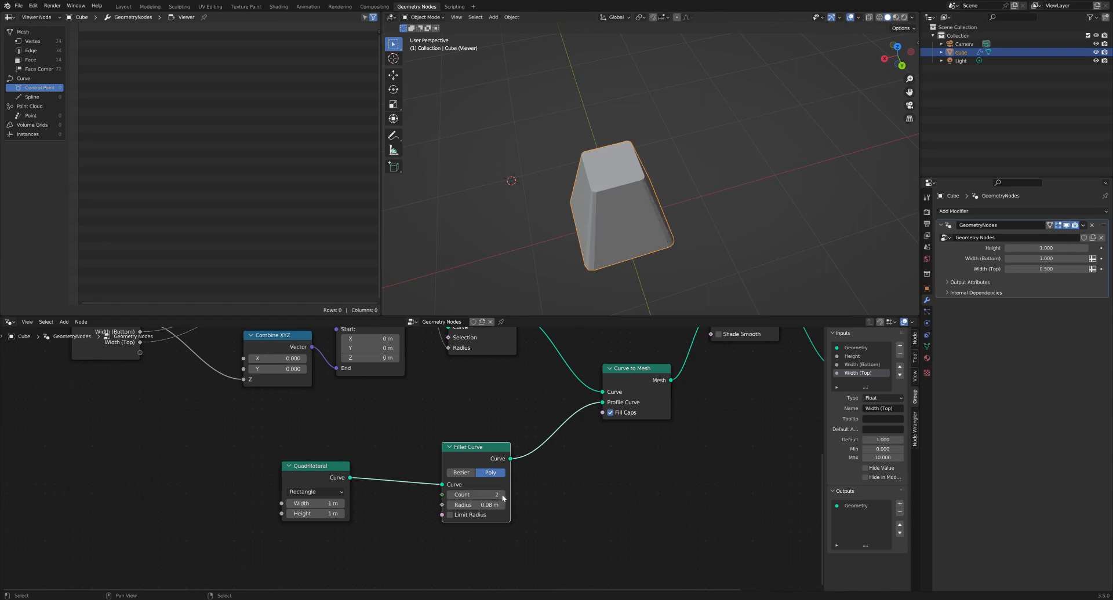
click(502, 496)
click(503, 496)
click(503, 496)
click(502, 496)
scroll(593, 202, up, 4)
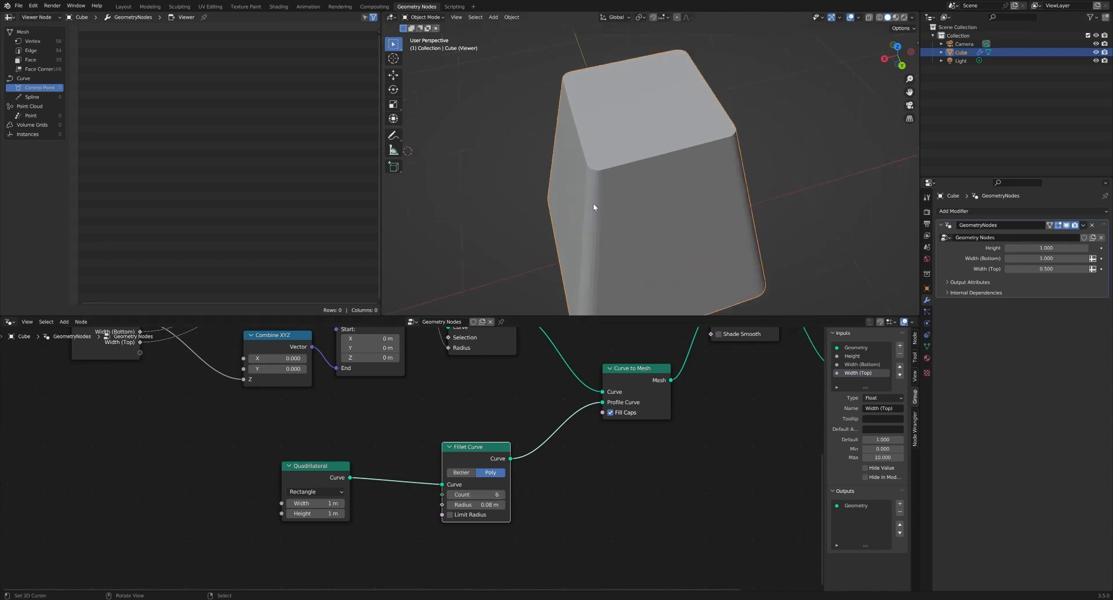
scroll(593, 203, up, 3)
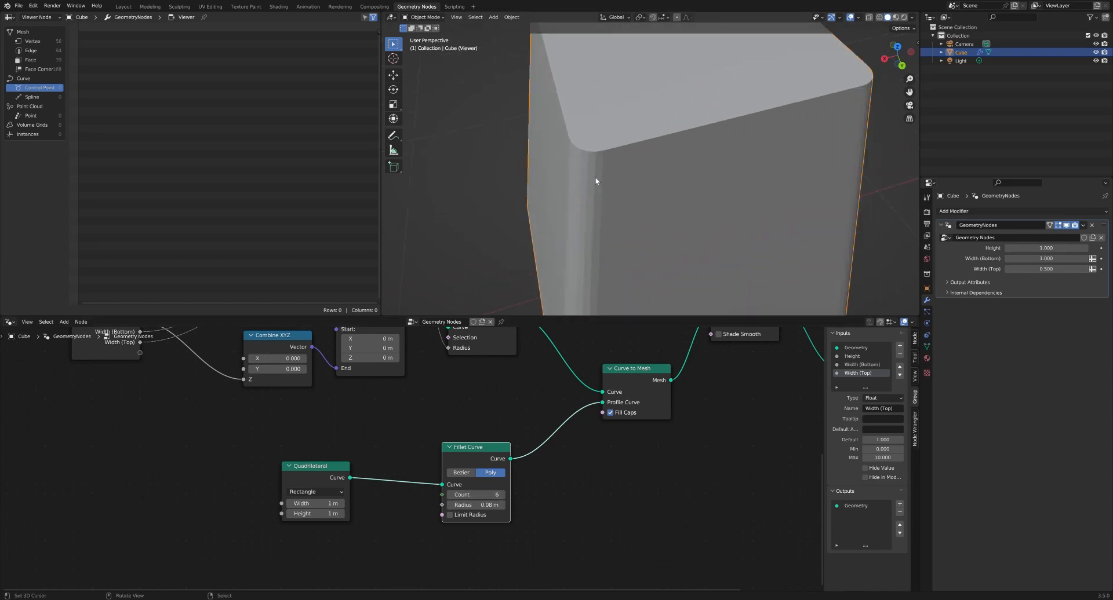
middle_drag(596, 185, 651, 300)
scroll(639, 267, down, 5)
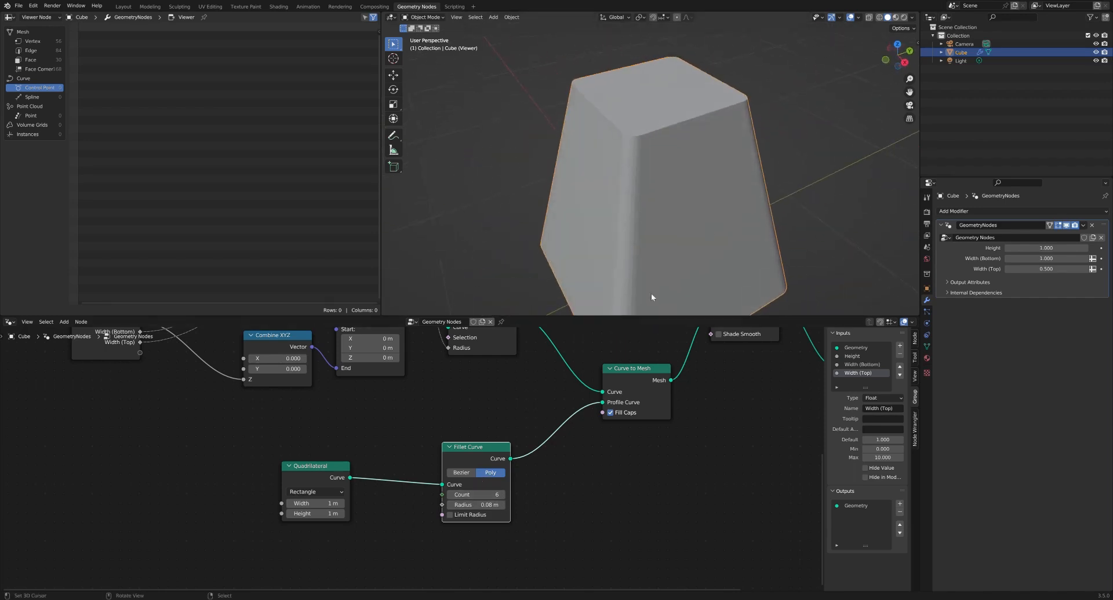
Step: Set the Fillet Curve Count to 16 for smoother corners
click(491, 496)
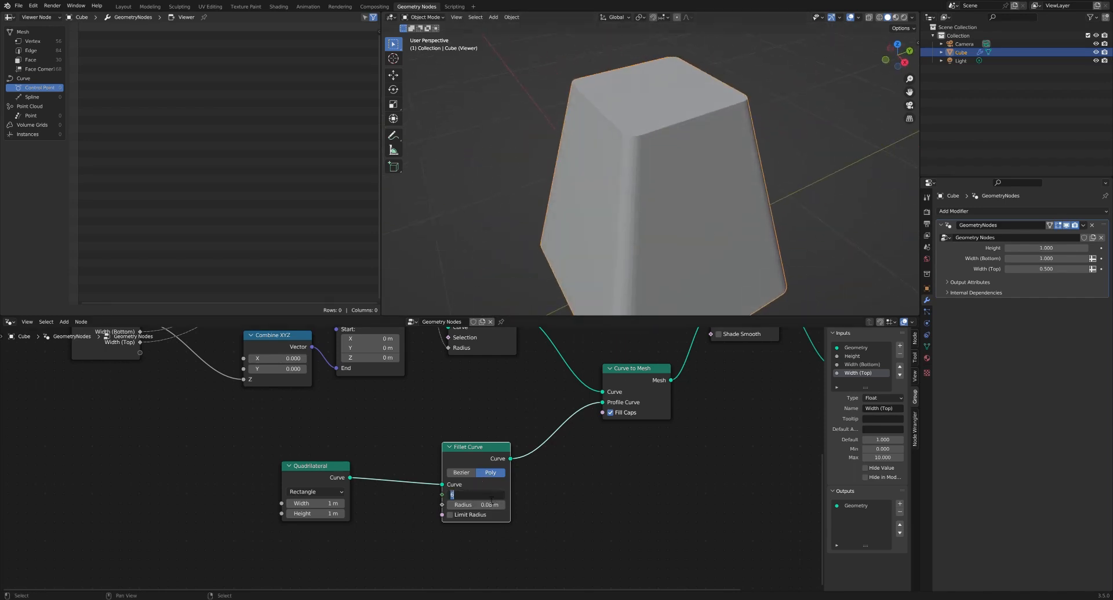
text(16)
key(Return)
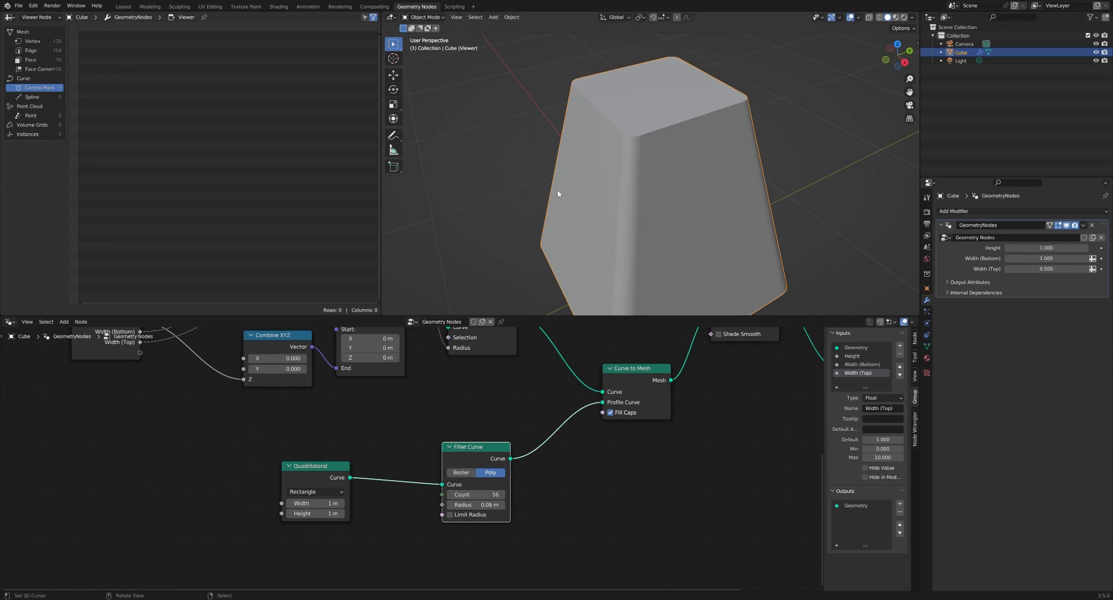
scroll(649, 203, down, 3)
middle_drag(649, 206, 597, 191)
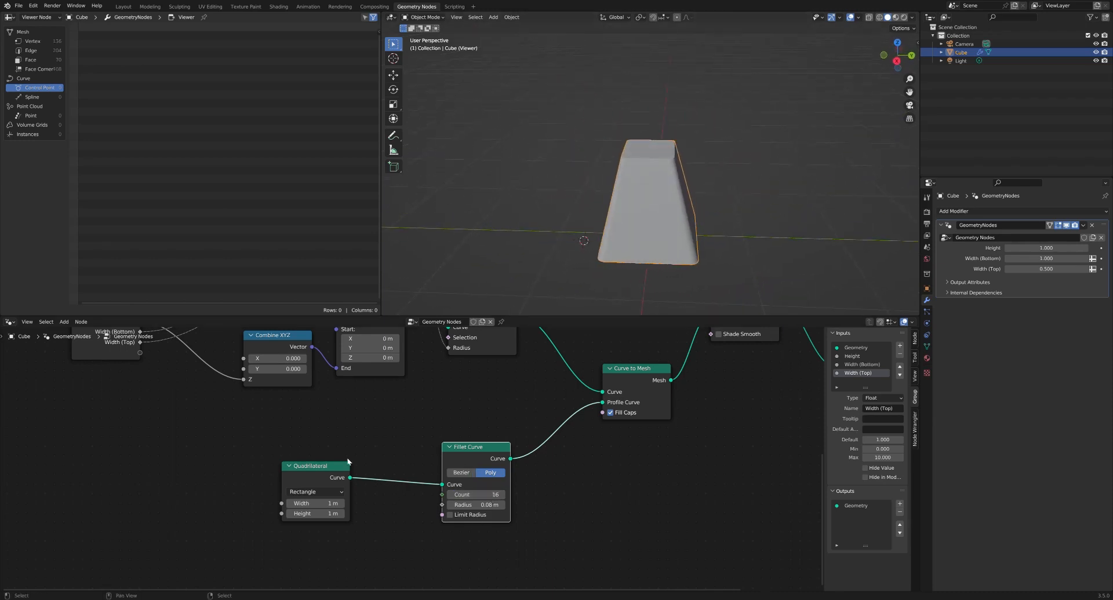
Step: Expose the Fillet Curve Radius as a new group input and reposition the Quadrilateral node clear of the link
drag(337, 468, 374, 433)
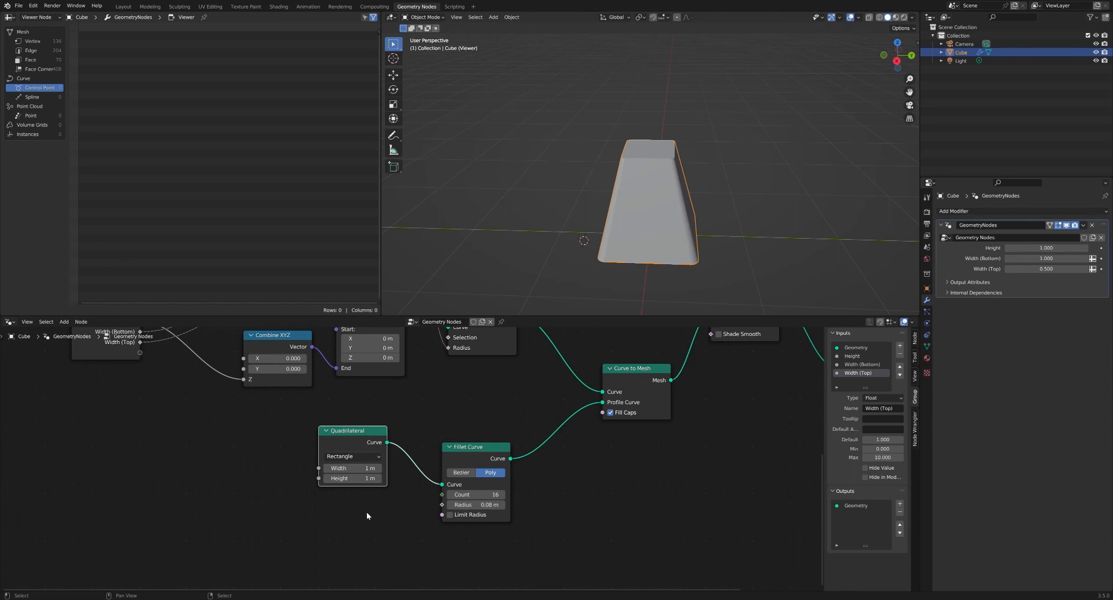
middle_drag(275, 515, 360, 494)
scroll(502, 500, down, 2)
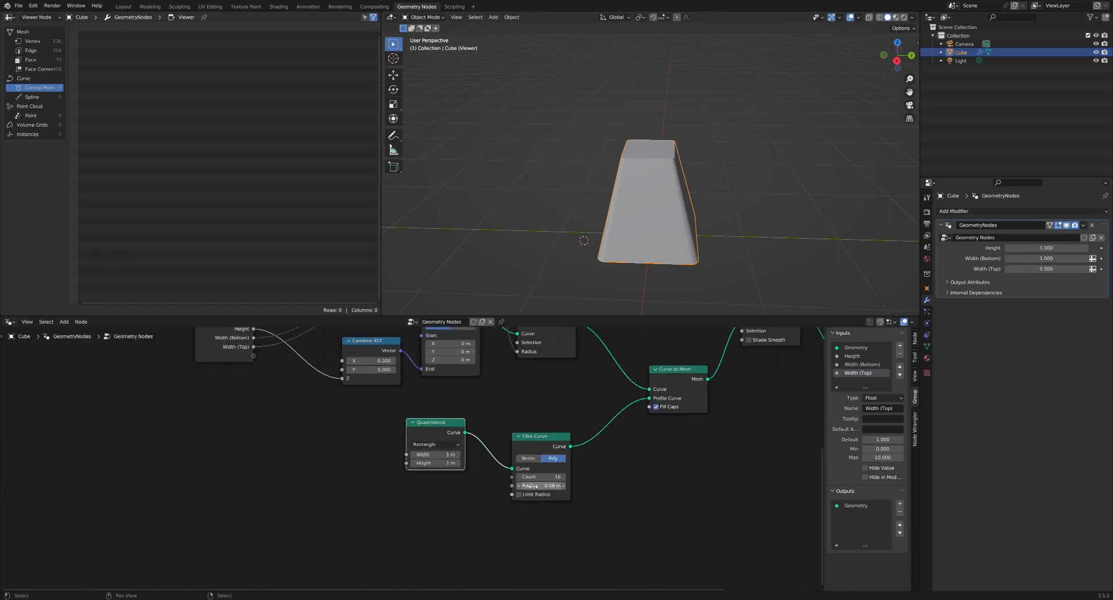
middle_drag(267, 364, 282, 412)
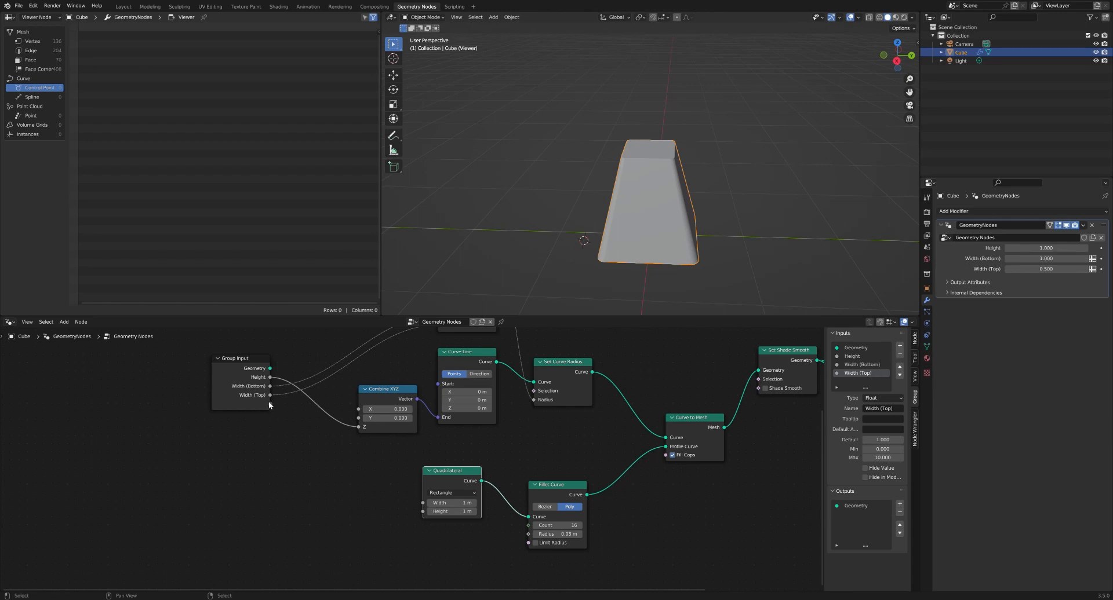
drag(270, 404, 528, 532)
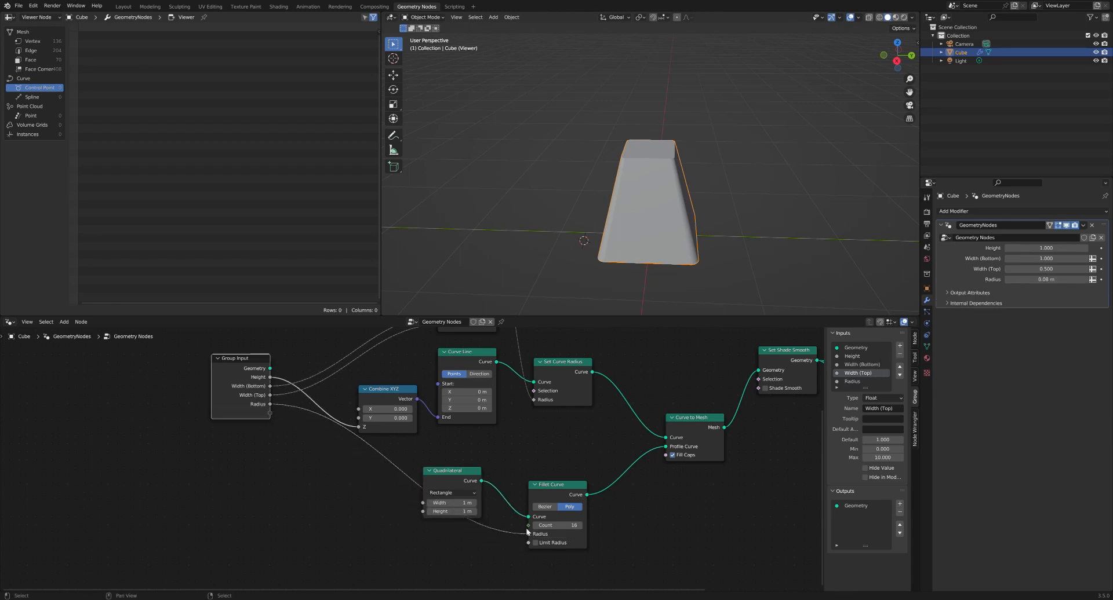
drag(442, 471, 459, 434)
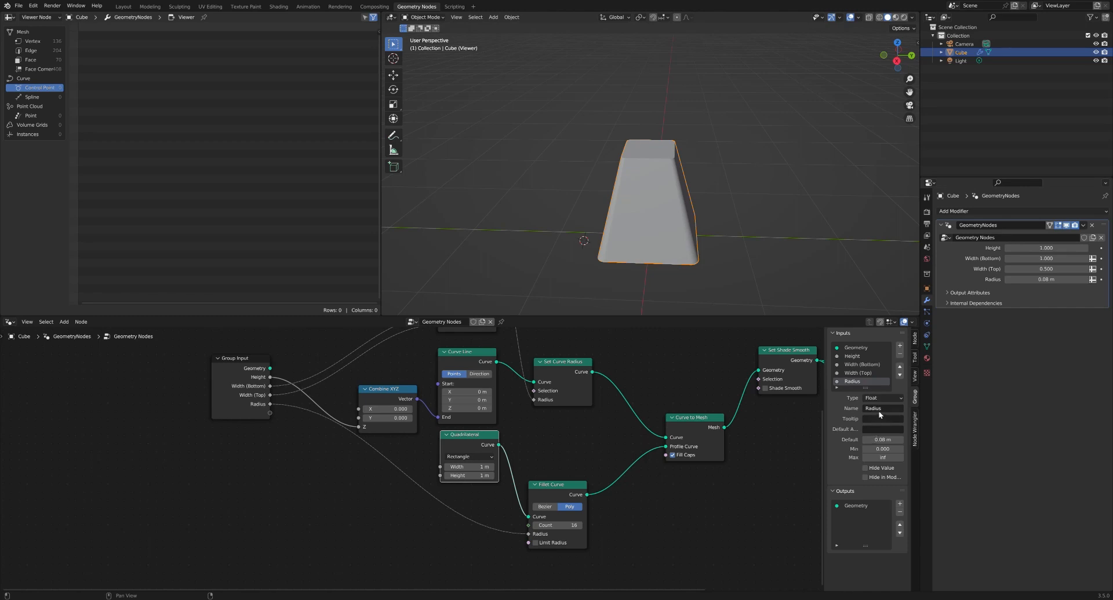
Step: Limit the Radius group input to a maximum of 1
click(890, 448)
key(Tab)
text(1)
key(Tab)
click(1003, 393)
Step: Adjust the modifier parameters to Height 0.84, Width (Top) 0.46 and Radius 0.631 m
drag(1041, 282, 1070, 281)
middle_drag(568, 148, 689, 156)
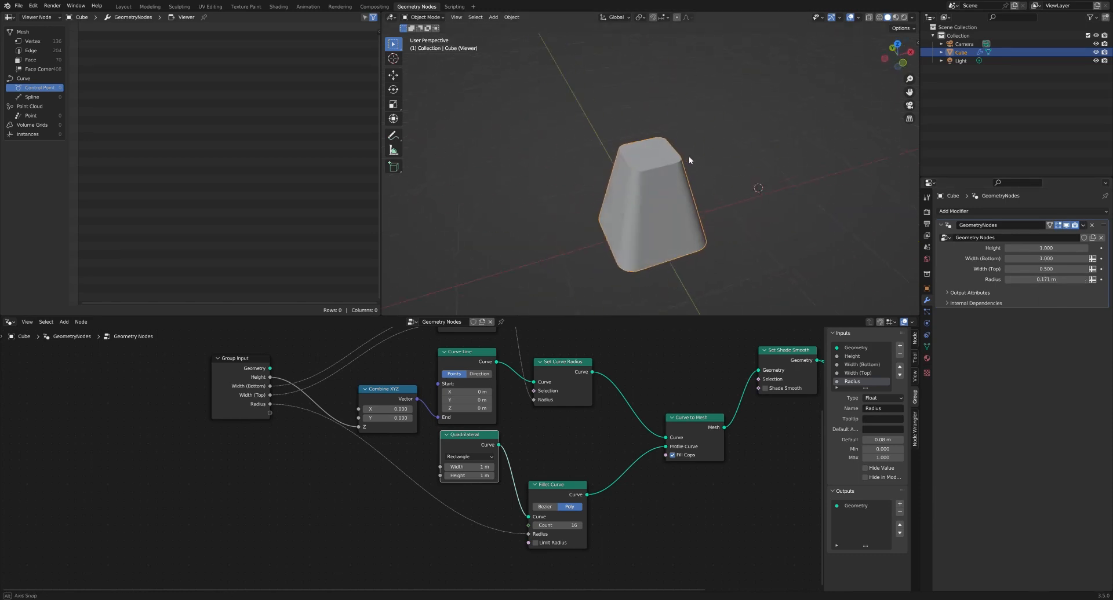
scroll(673, 164, up, 2)
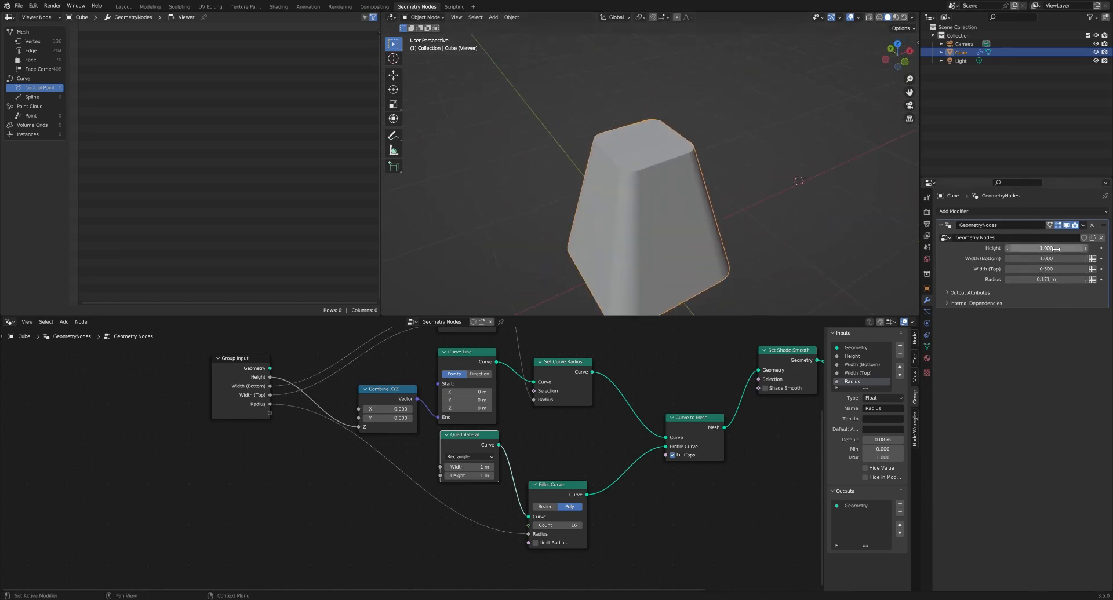
drag(1055, 250, 1090, 279)
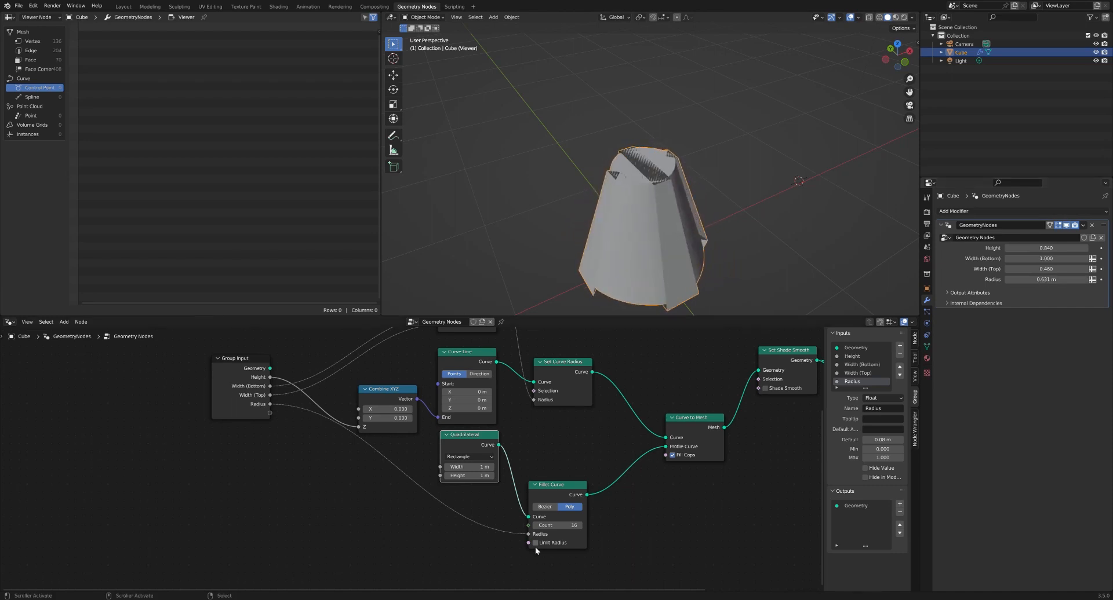
Step: Enable Limit Radius on the Fillet Curve node and set the modifier's Radius to 0.221 m
click(535, 544)
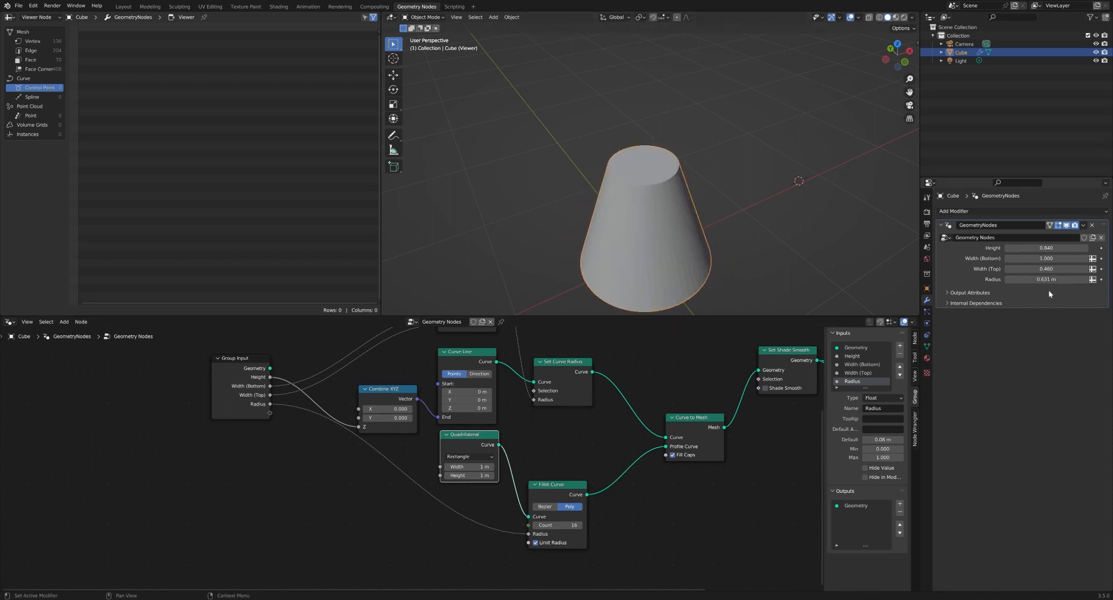
mouse_move(1054, 280)
mouse_down()
mouse_move(1073, 280)
mouse_move(1039, 281)
mouse_up()
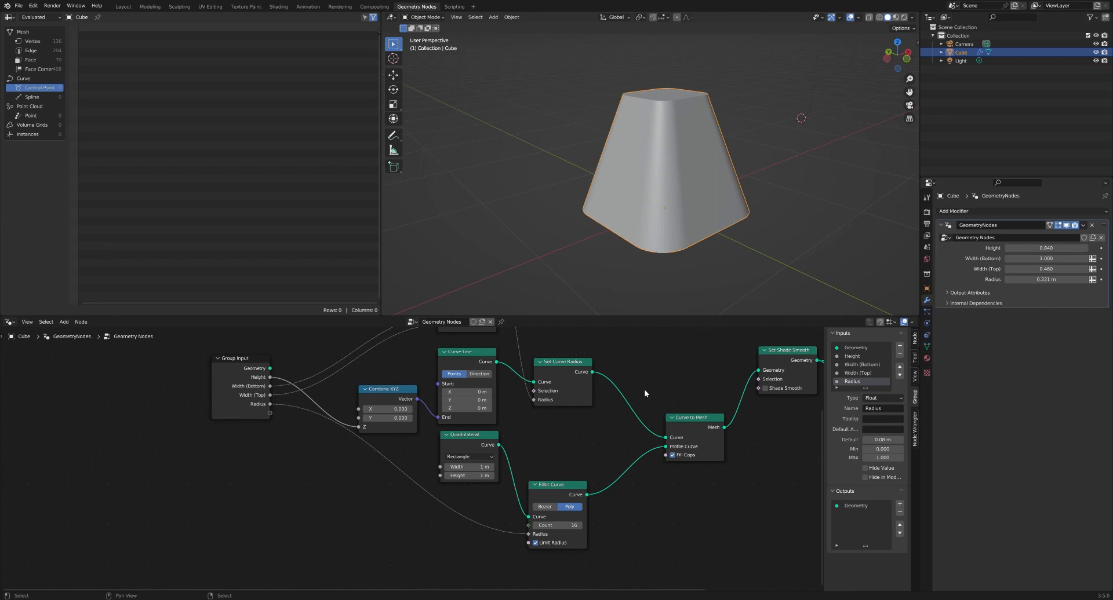
Step: Enclose the whole existing node tree in a frame and label it "Base Shape"
scroll(644, 388, down, 4)
middle_drag(618, 403, 505, 459)
drag(248, 367, 679, 556)
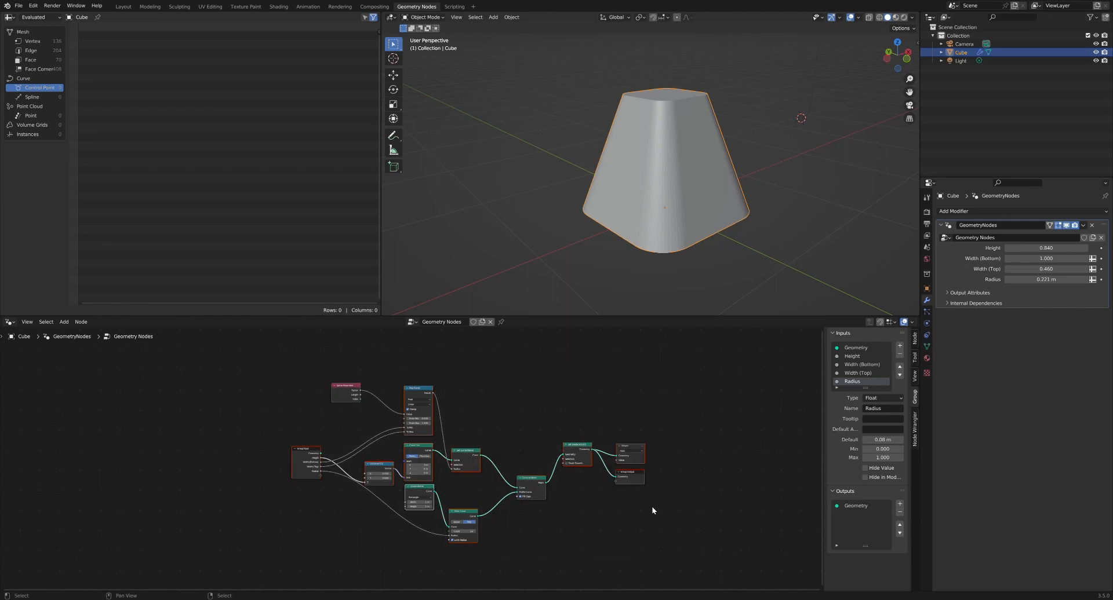
key(ctrl+j)
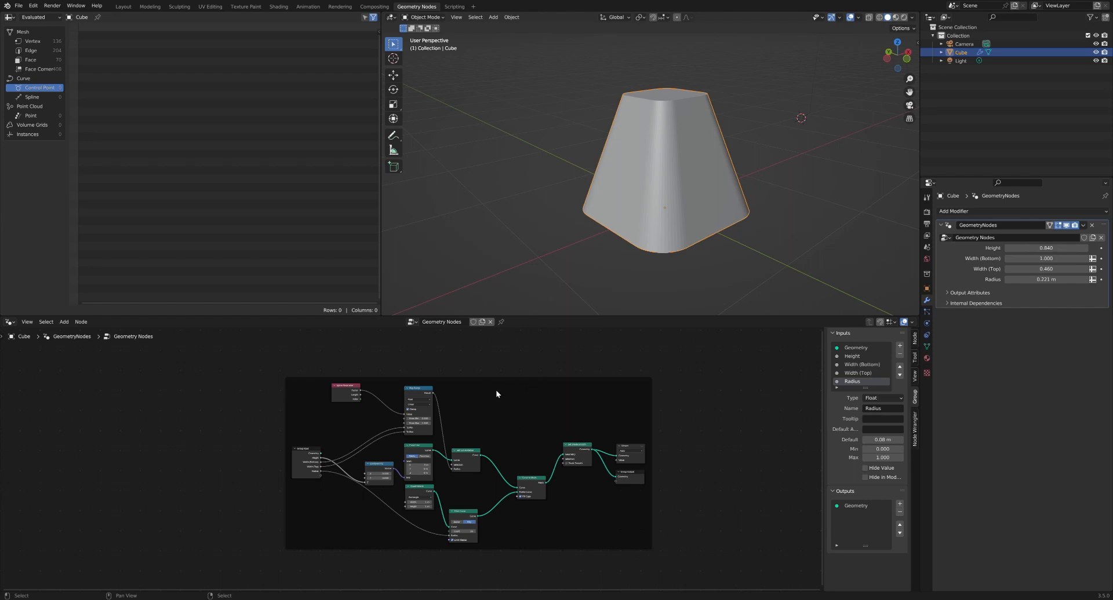
click(496, 394)
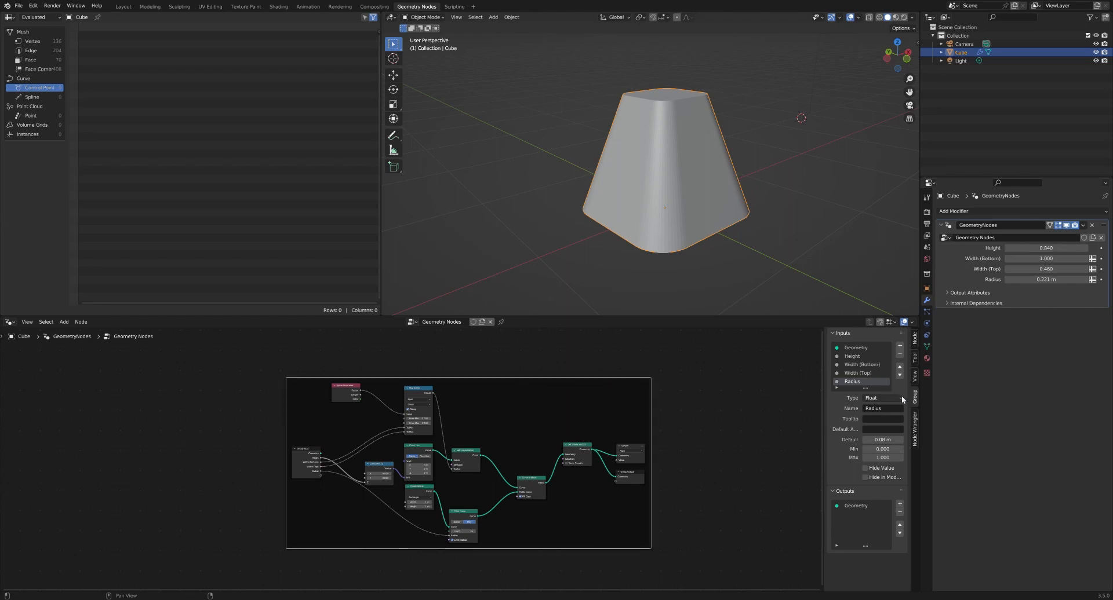
click(915, 339)
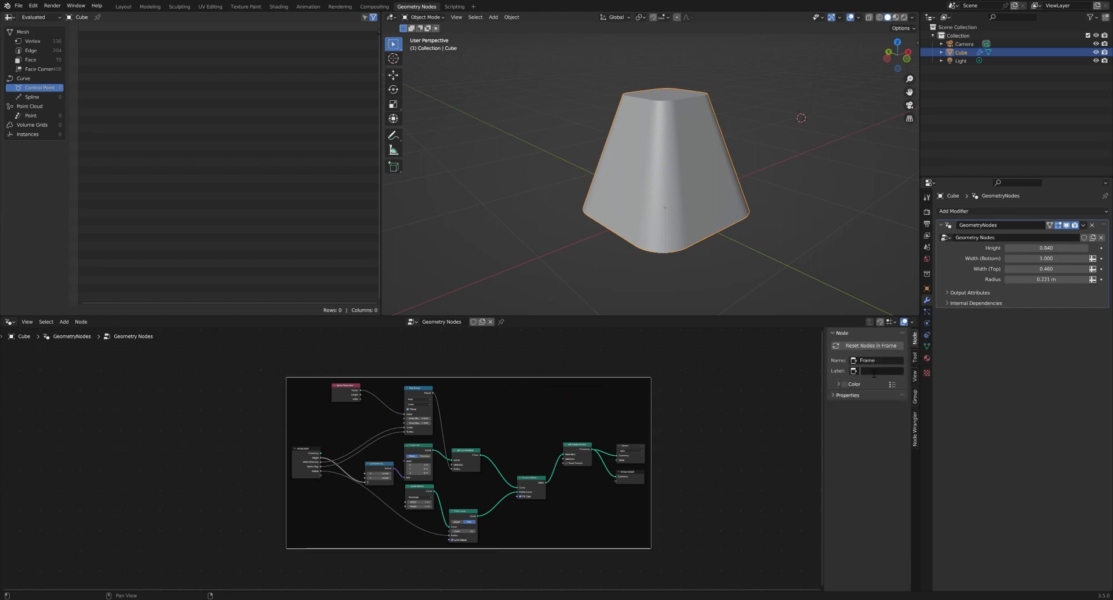
text(Base Shape)
key(Return)
click(714, 412)
scroll(641, 440, up, 1)
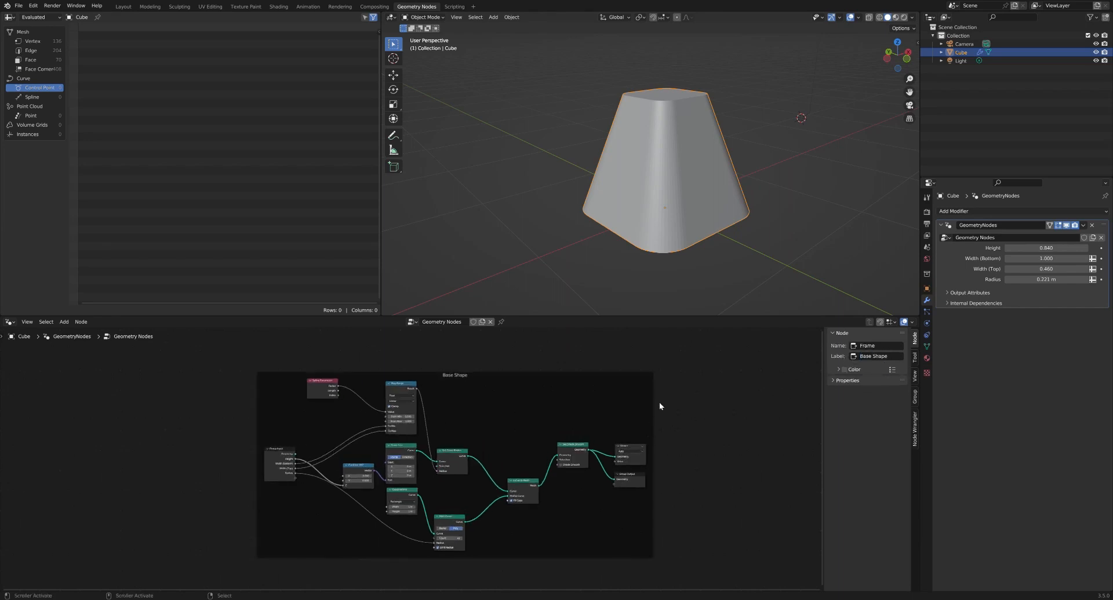
Step: Examine the shape's top face and the mesh's vertex, edge and face data in the spreadsheet
middle_drag(663, 407, 660, 425)
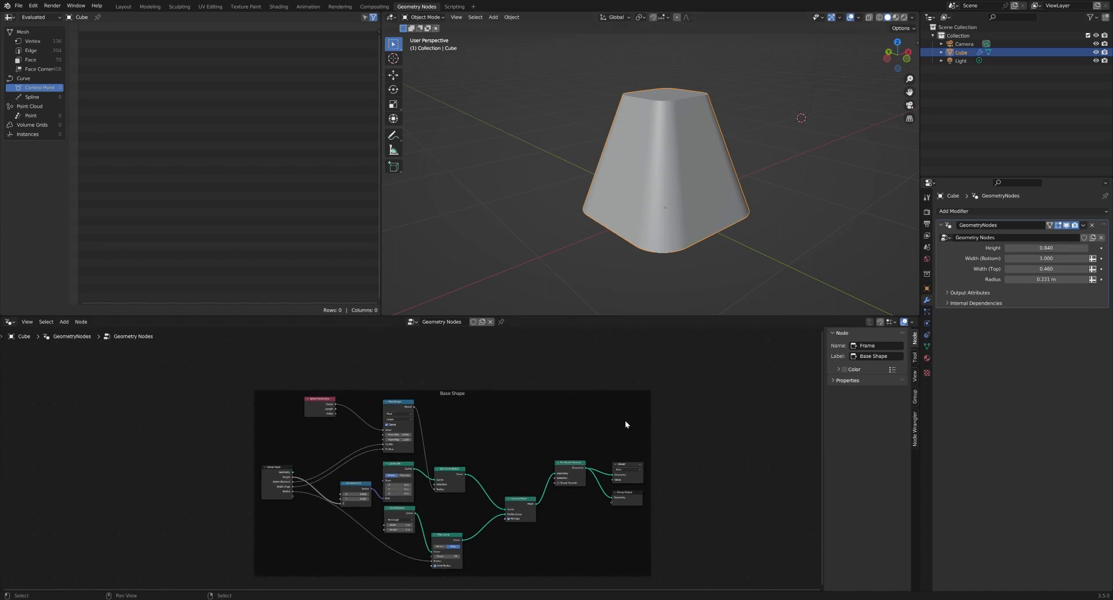
middle_drag(657, 95, 678, 102)
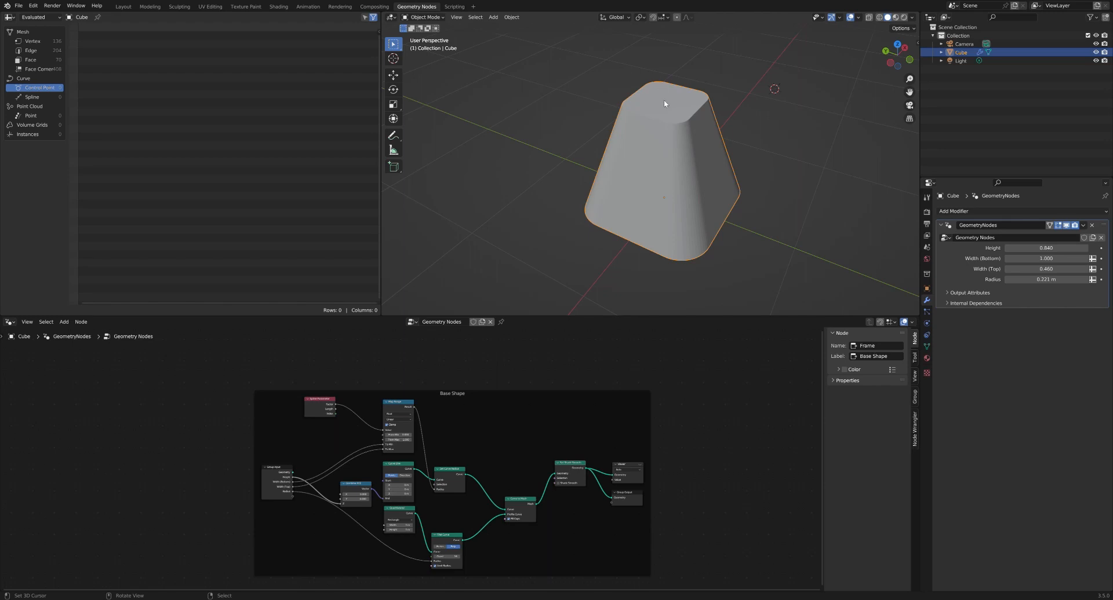
middle_drag(670, 408, 617, 417)
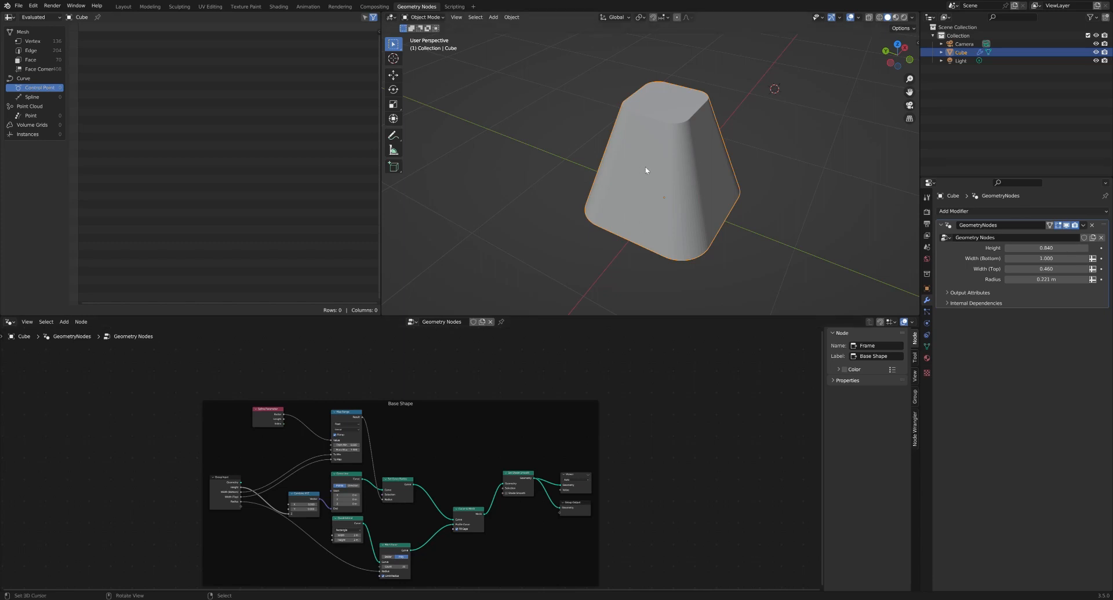
scroll(518, 476, up, 2)
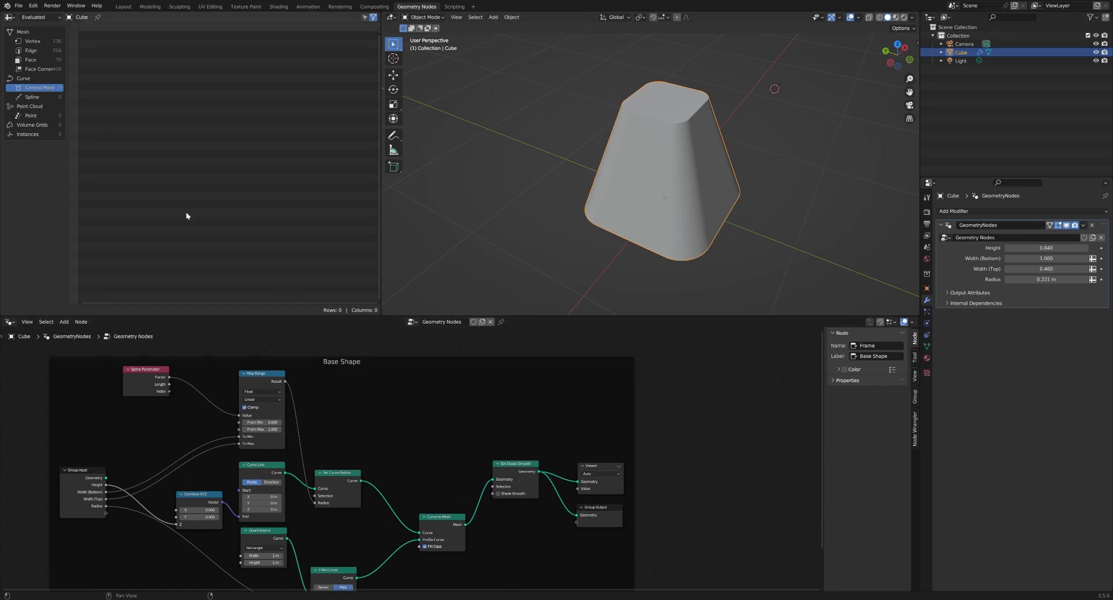
click(34, 41)
click(34, 52)
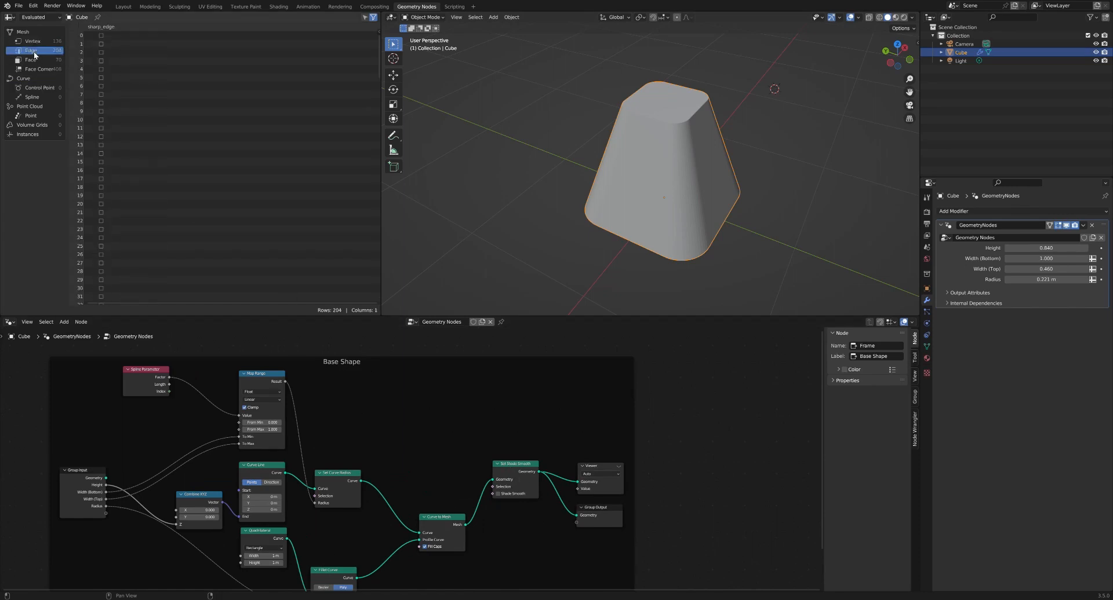
click(36, 58)
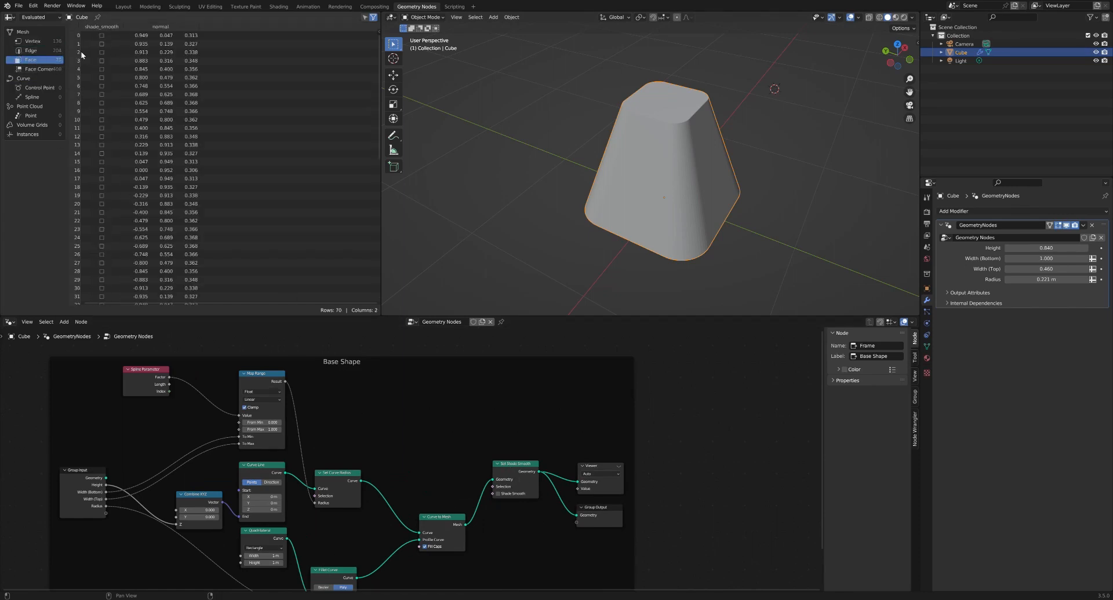
click(46, 42)
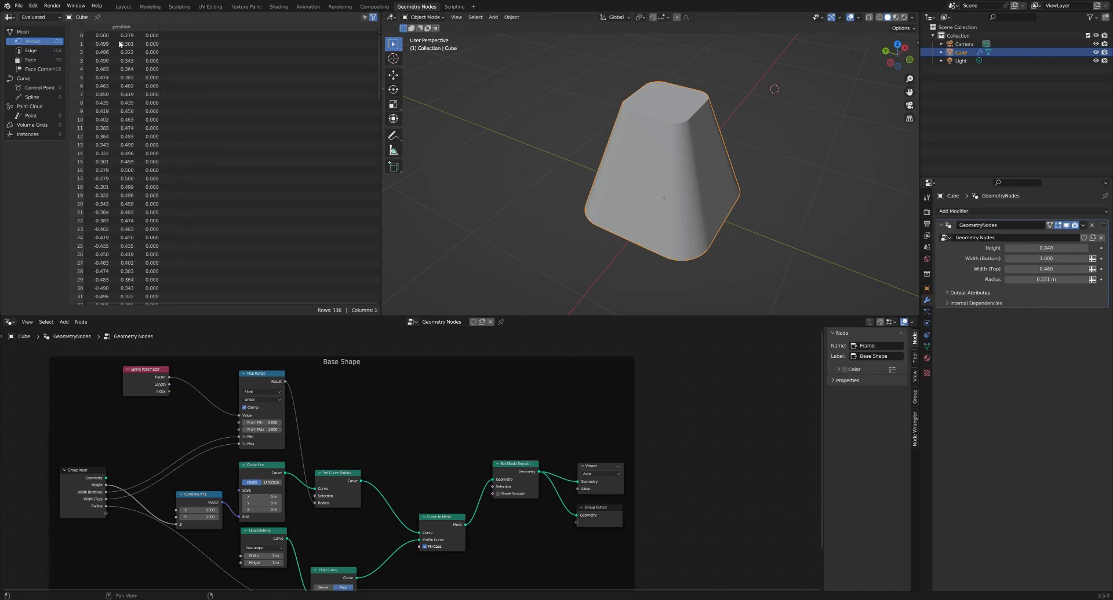
Step: Add a Compare node in the empty space above the Base Shape frame
scroll(663, 389, down, 1)
shift+scroll(663, 389, up, 2)
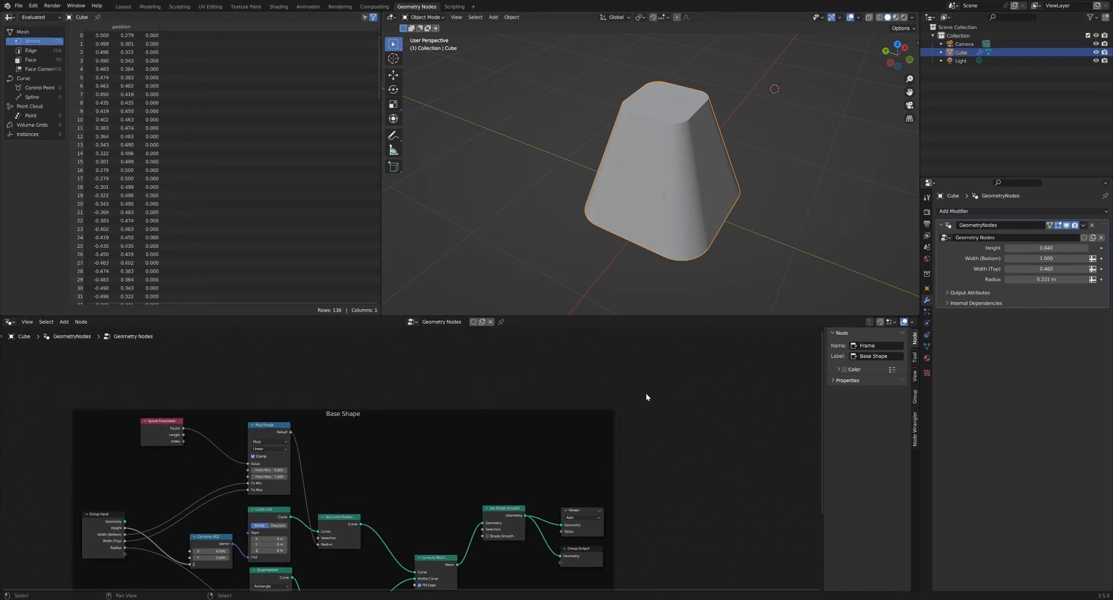
key(shift+a)
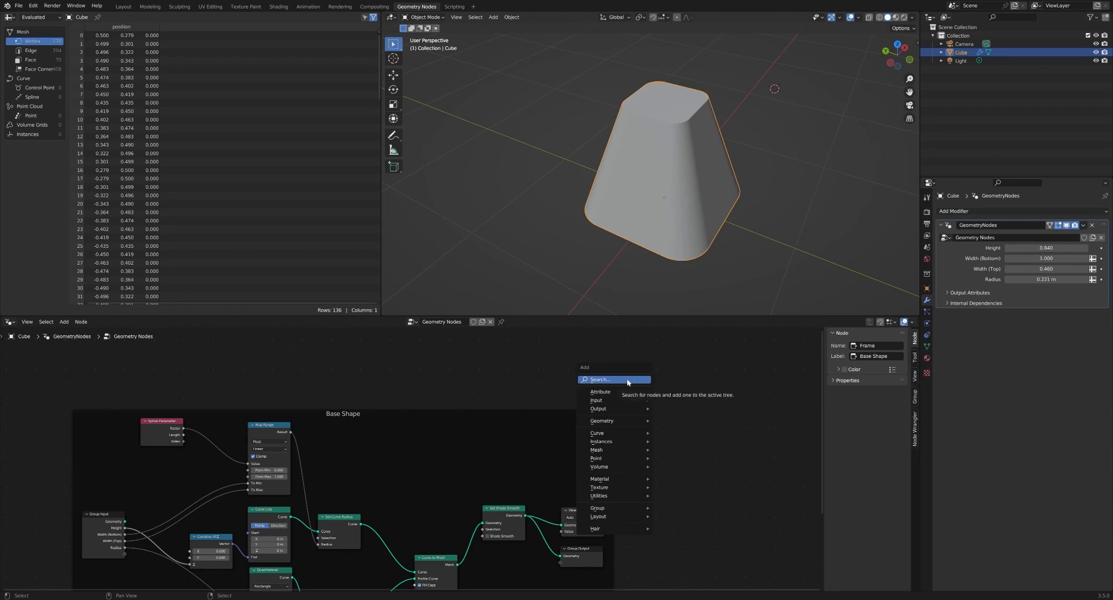
click(627, 379)
text(compa)
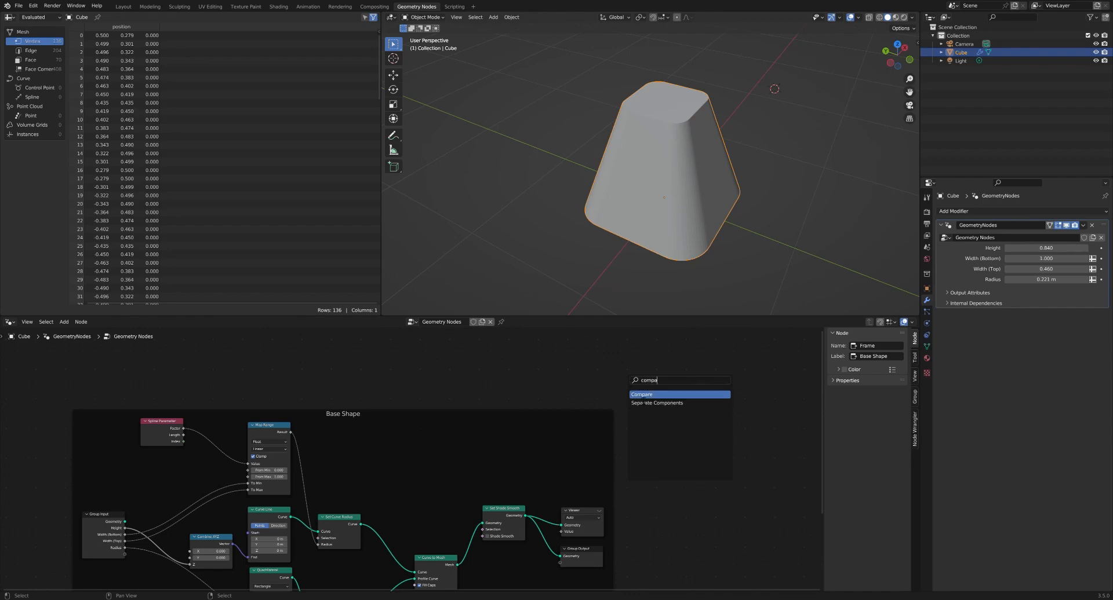
key(Return)
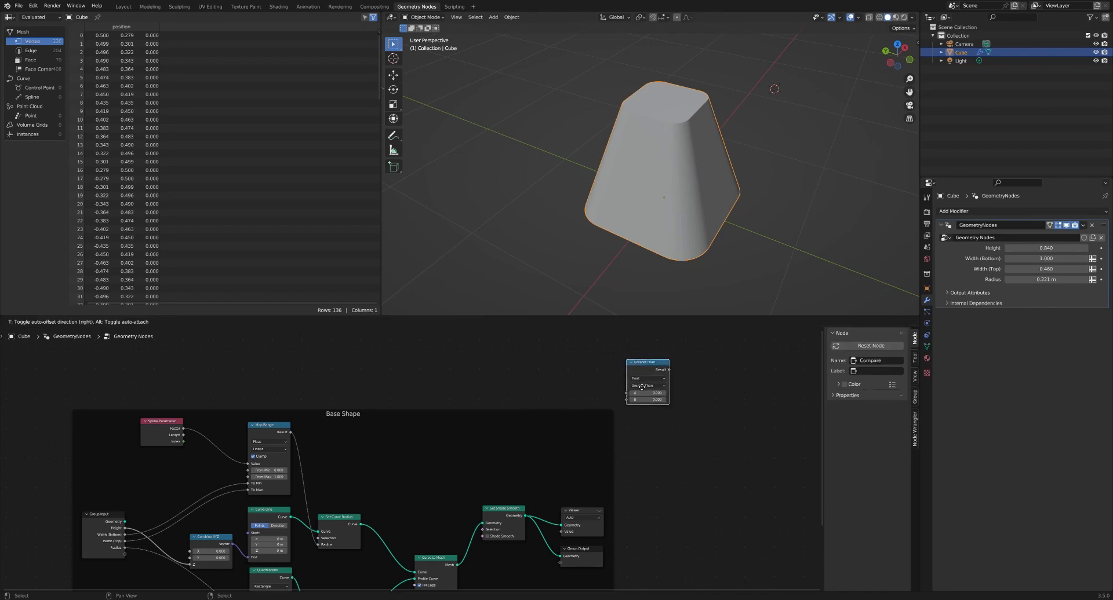
click(638, 375)
Step: Add a Position node and place it well to the left of the Compare node
scroll(659, 367, up, 2)
middle_drag(542, 382, 557, 477)
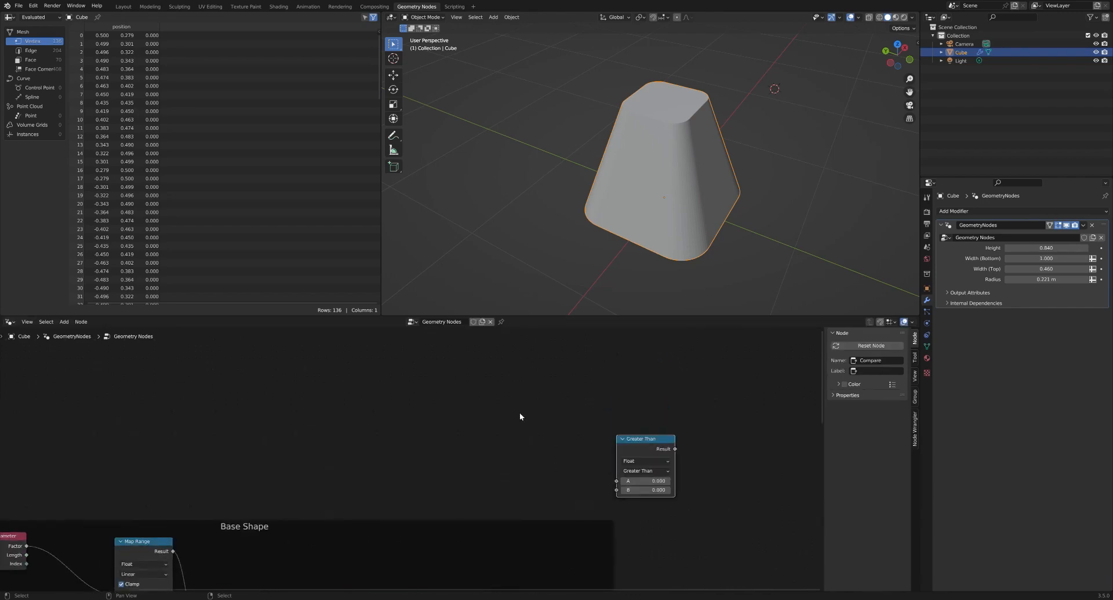
key(shift+a)
click(490, 408)
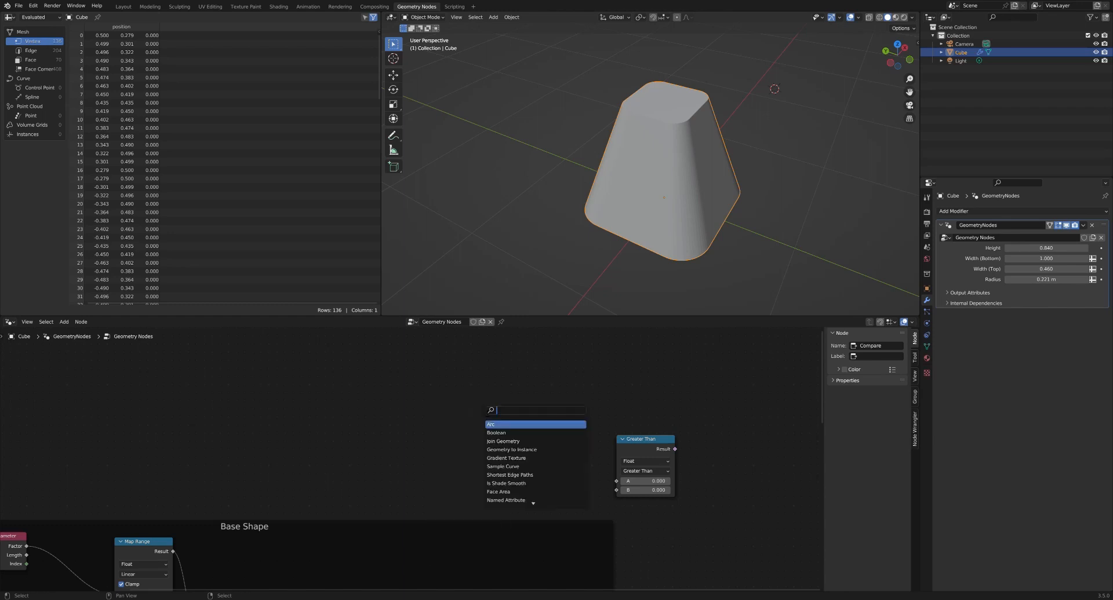
text(pos)
click(506, 425)
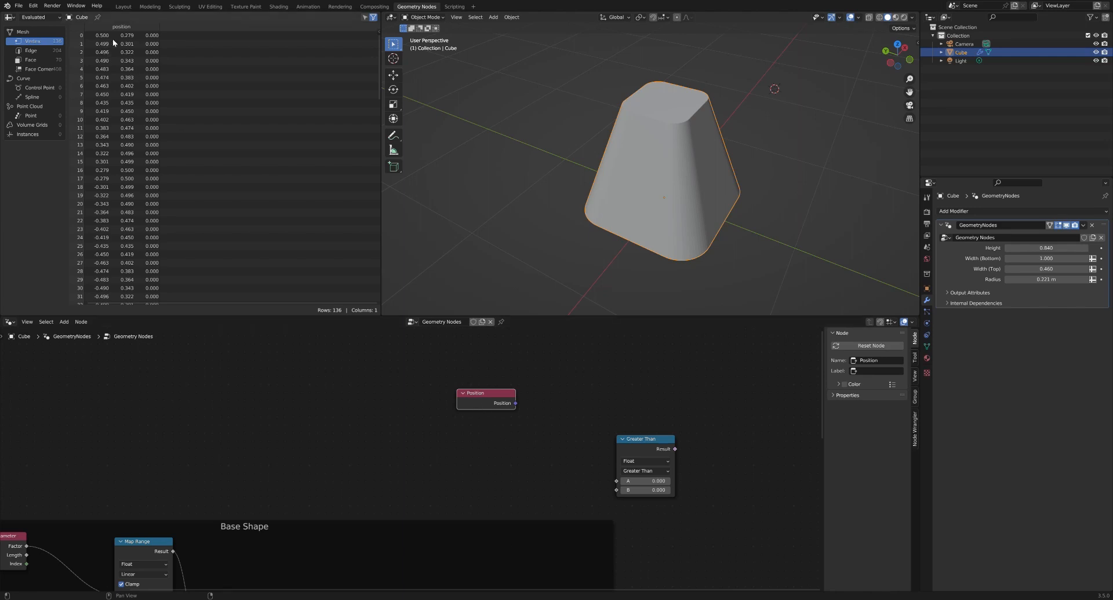
drag(486, 399, 381, 399)
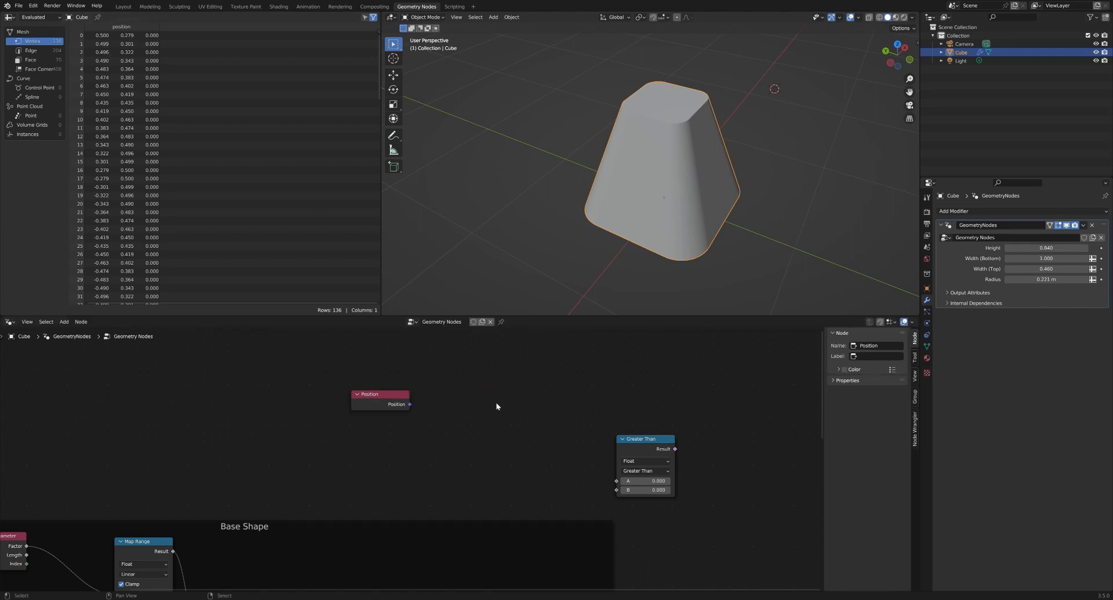
Step: Add a Separate XYZ node between Position and Compare, and connect the Position output to its Vector input
key(shift+a)
text(separ)
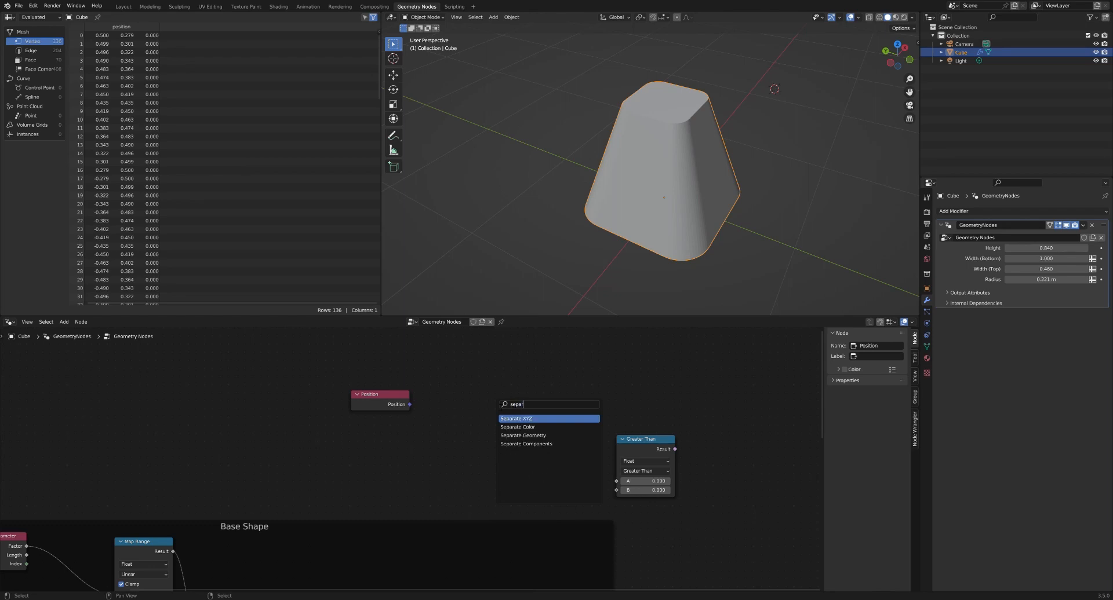
click(516, 418)
click(492, 416)
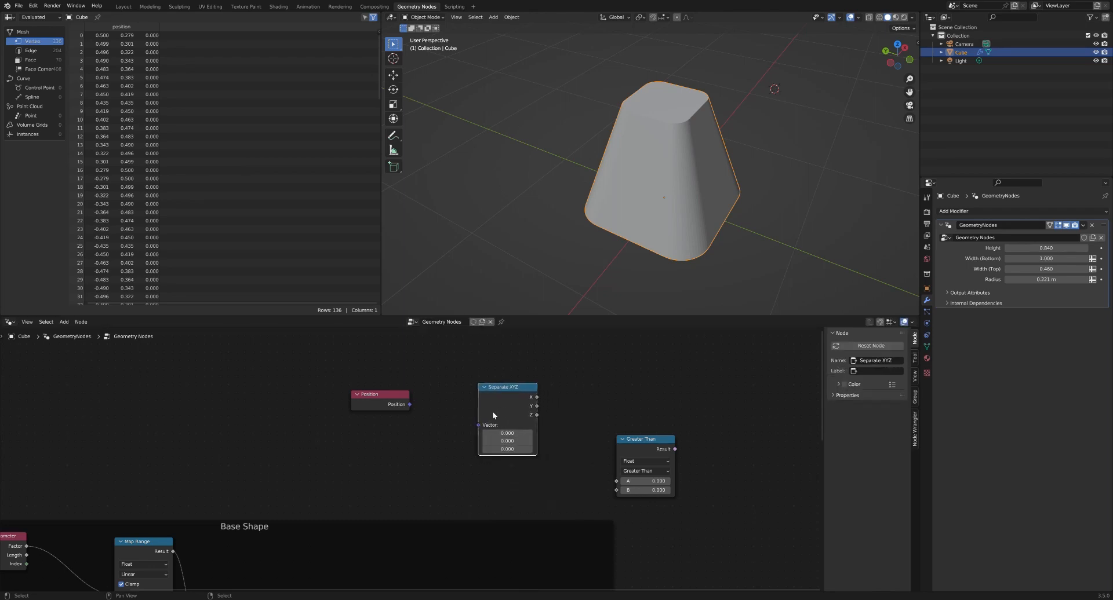
drag(411, 406, 479, 426)
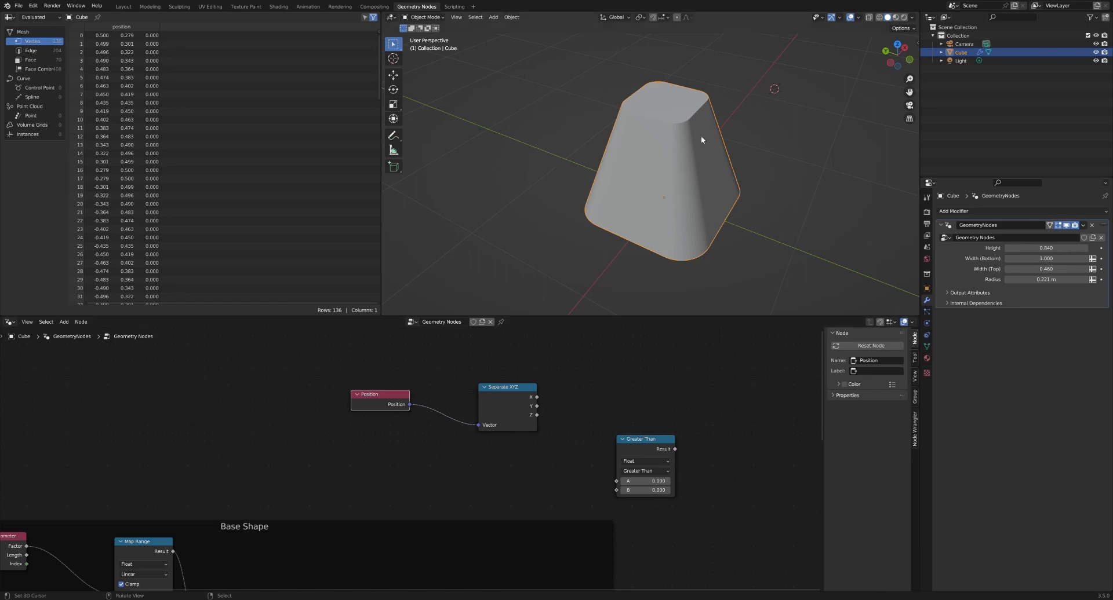
Step: Move the Separate XYZ and Position nodes closer together into a tidy row
middle_drag(640, 189, 629, 146)
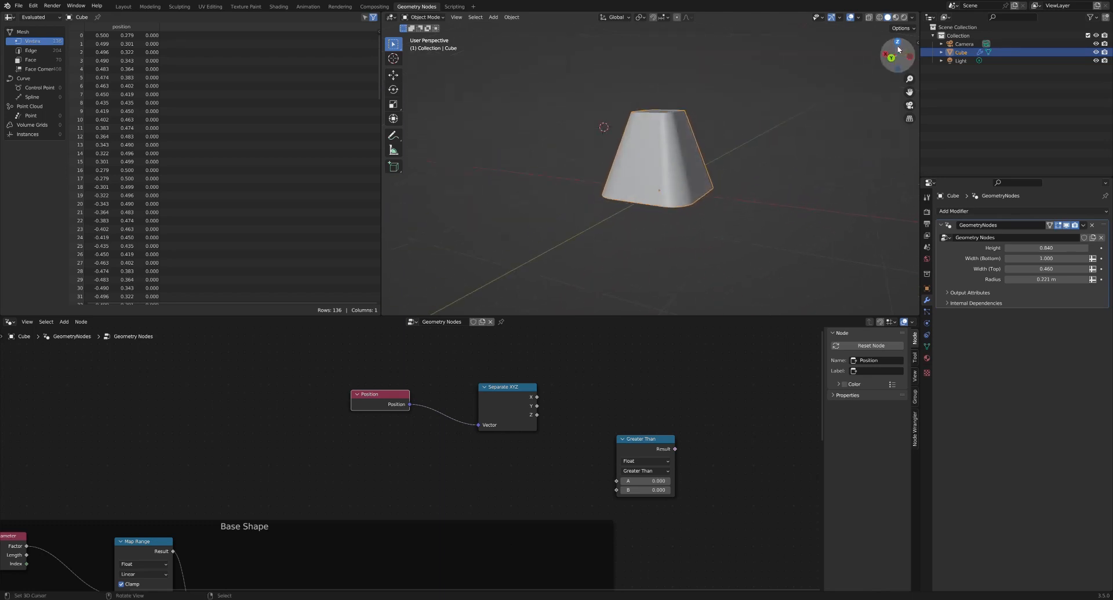
middle_drag(783, 133, 672, 142)
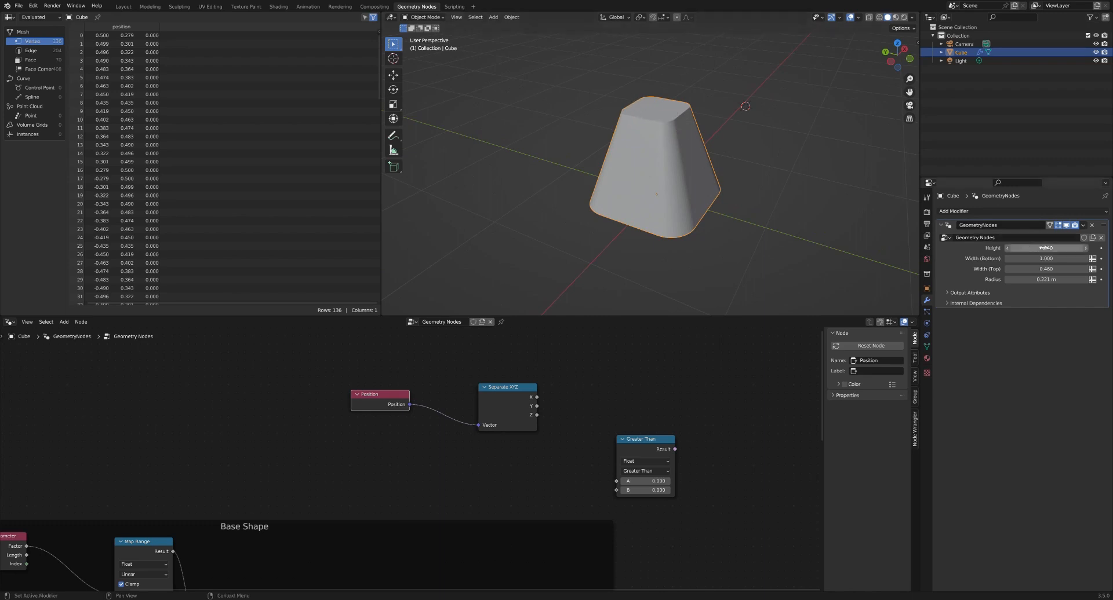
drag(515, 393, 491, 399)
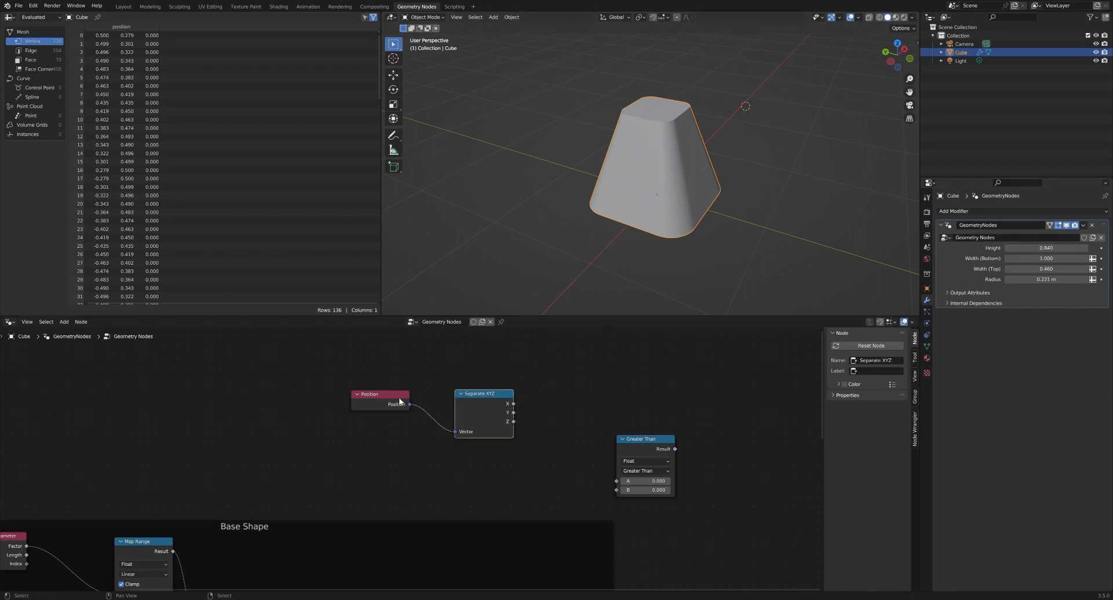
drag(399, 400, 407, 388)
drag(505, 404, 503, 397)
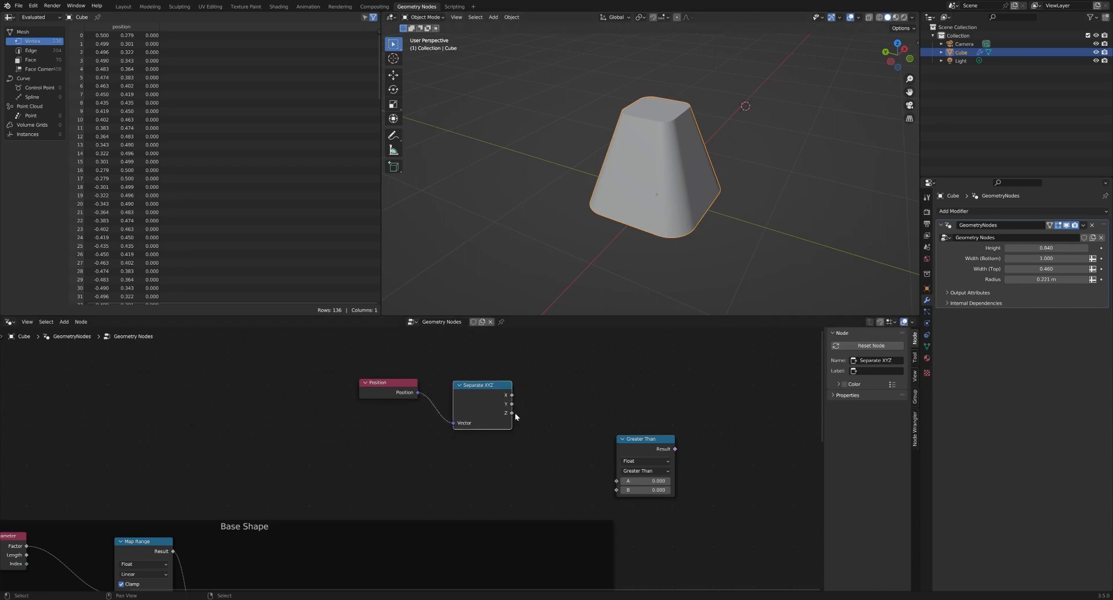
Step: Set the Compare node's operation to Equal and connect the Separate XYZ Z output to its A input
drag(650, 441, 651, 401)
click(641, 430)
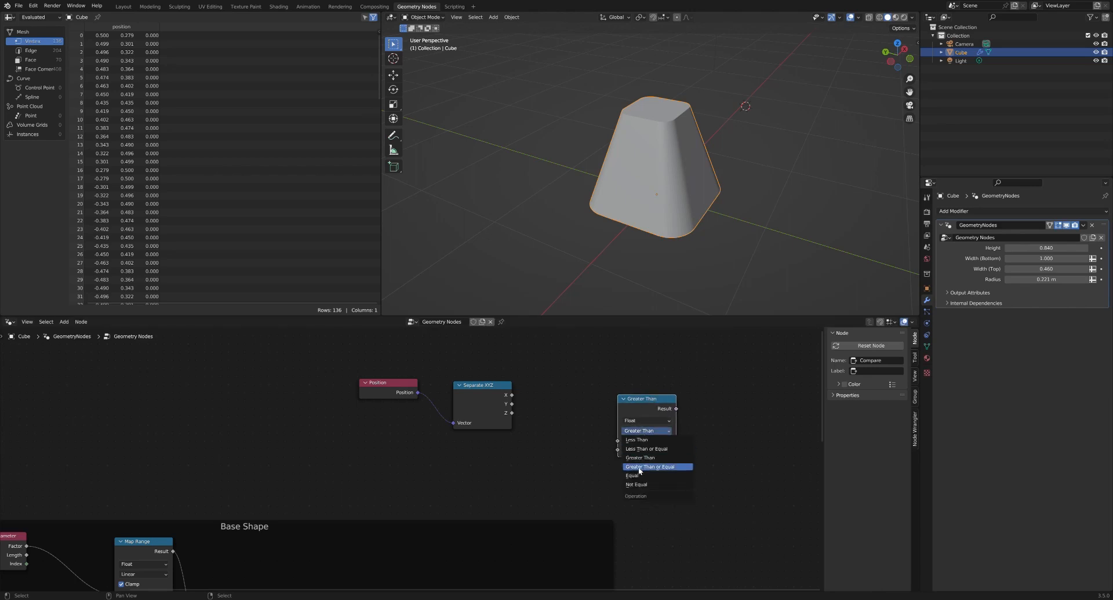
click(638, 475)
drag(645, 401, 606, 381)
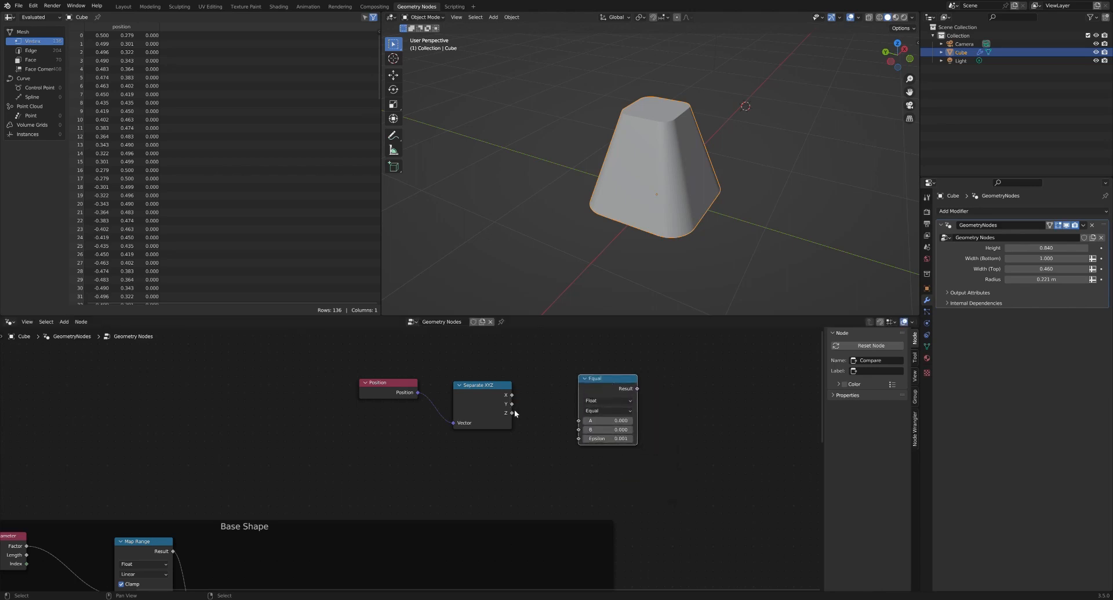
drag(512, 413, 578, 421)
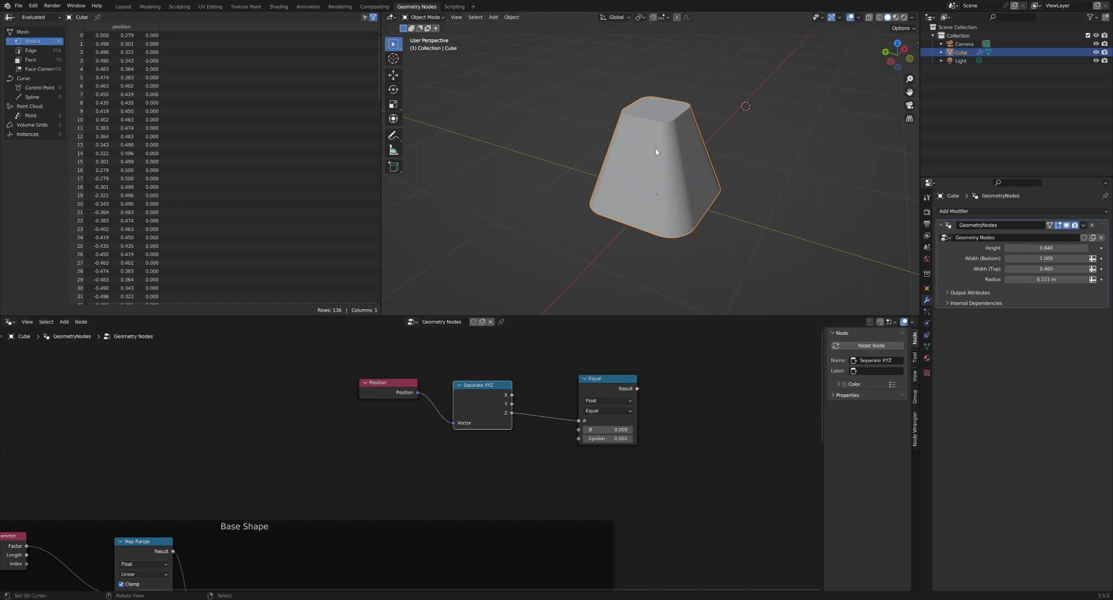
Step: Shift the Separate XYZ and Position nodes up and add a second Group Input node below Position
drag(489, 385, 508, 364)
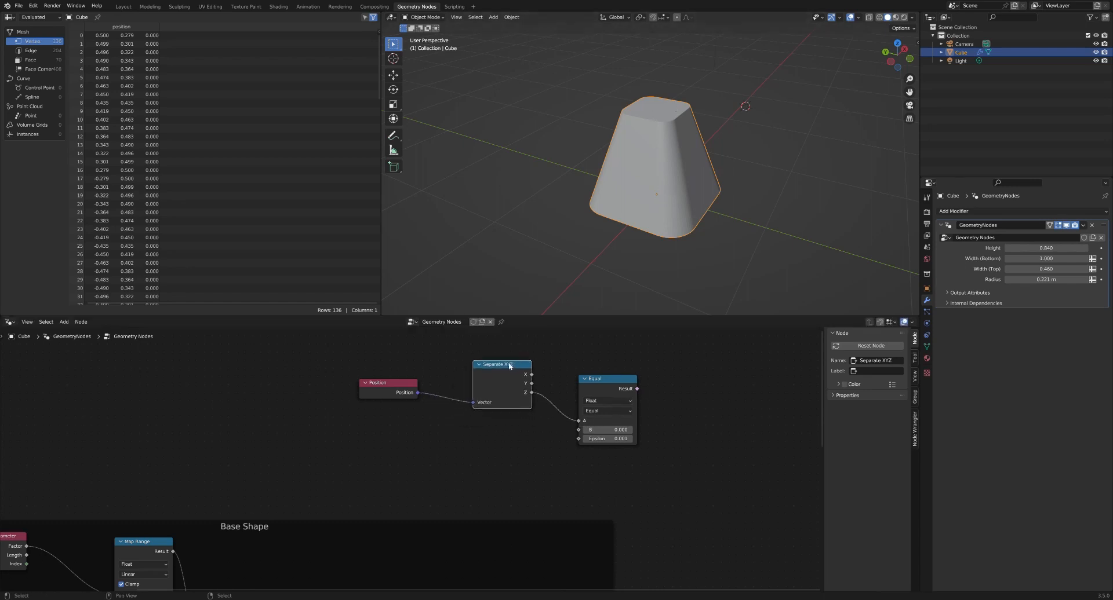
drag(377, 383, 409, 365)
click(374, 405)
key(shift+a)
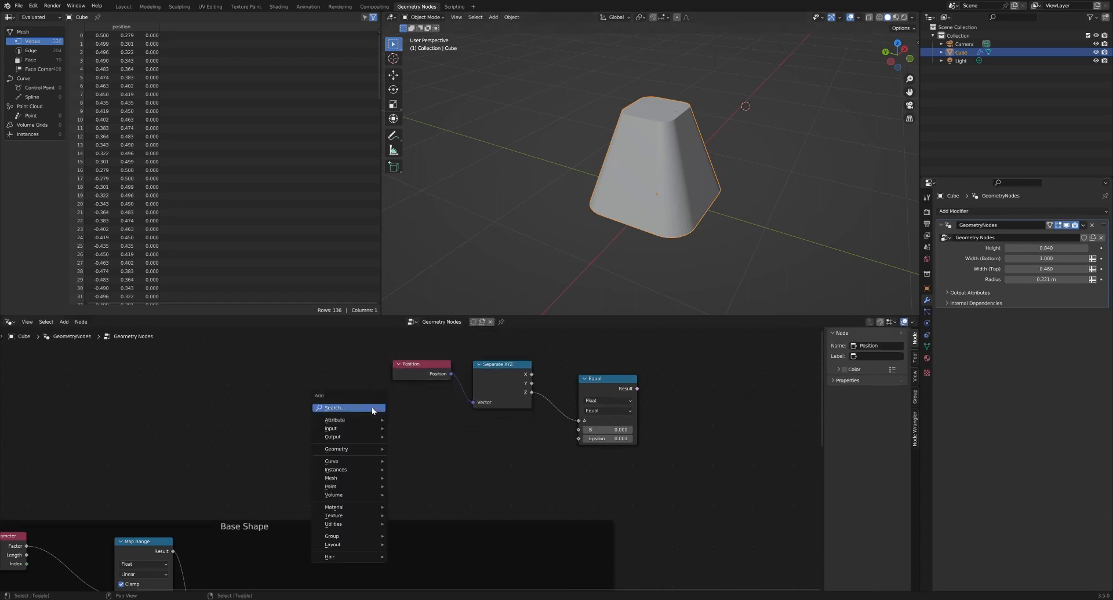
mouse_move(351, 429)
mouse_move(418, 437)
click(487, 437)
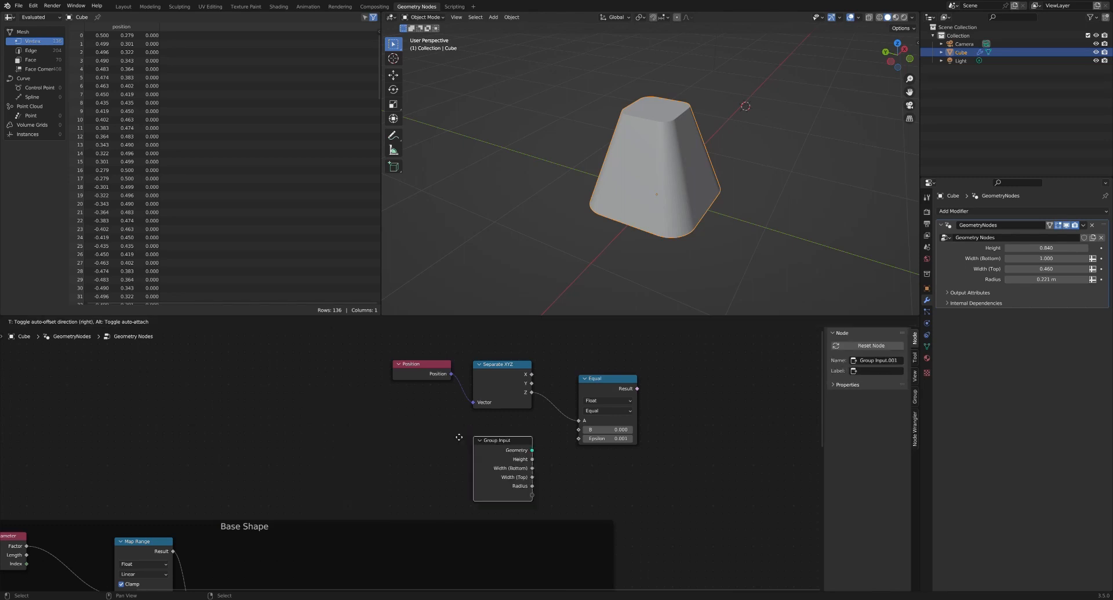
click(413, 416)
scroll(220, 468, down, 2)
scroll(219, 469, down, 2)
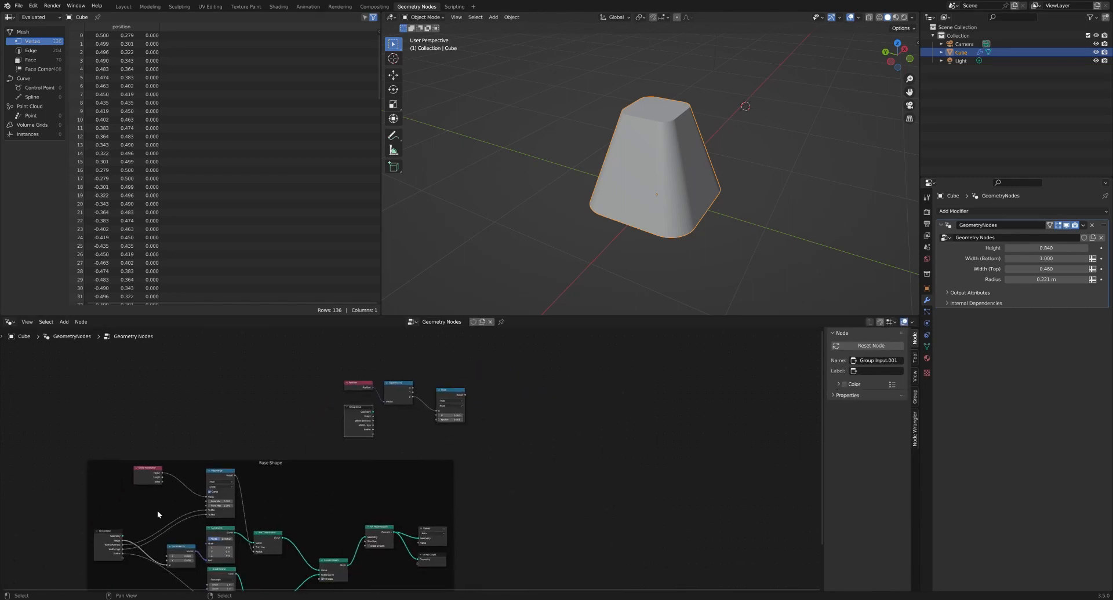
scroll(381, 412, up, 3)
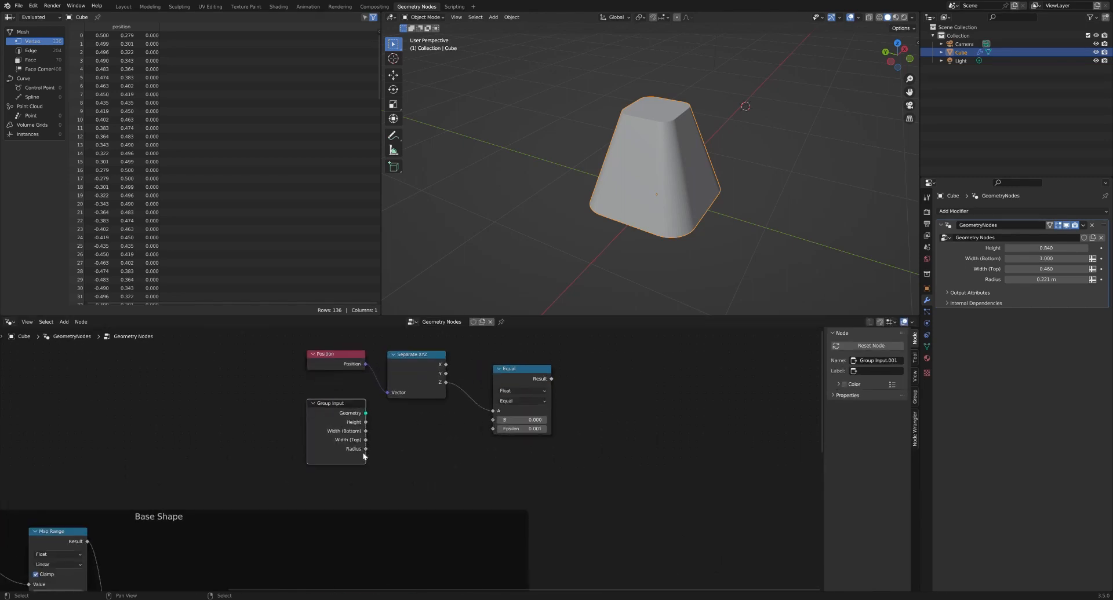
Step: Connect the Height output of the new Group Input node to the Equal node's B input
scroll(364, 456, up, 1)
drag(365, 421, 522, 417)
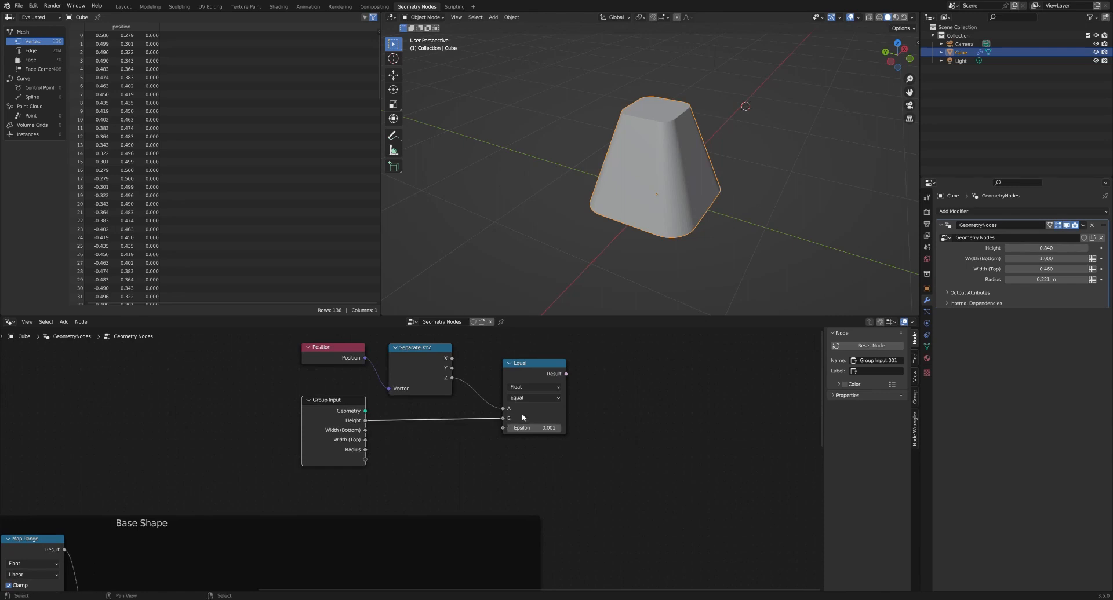
middle_drag(603, 392, 563, 410)
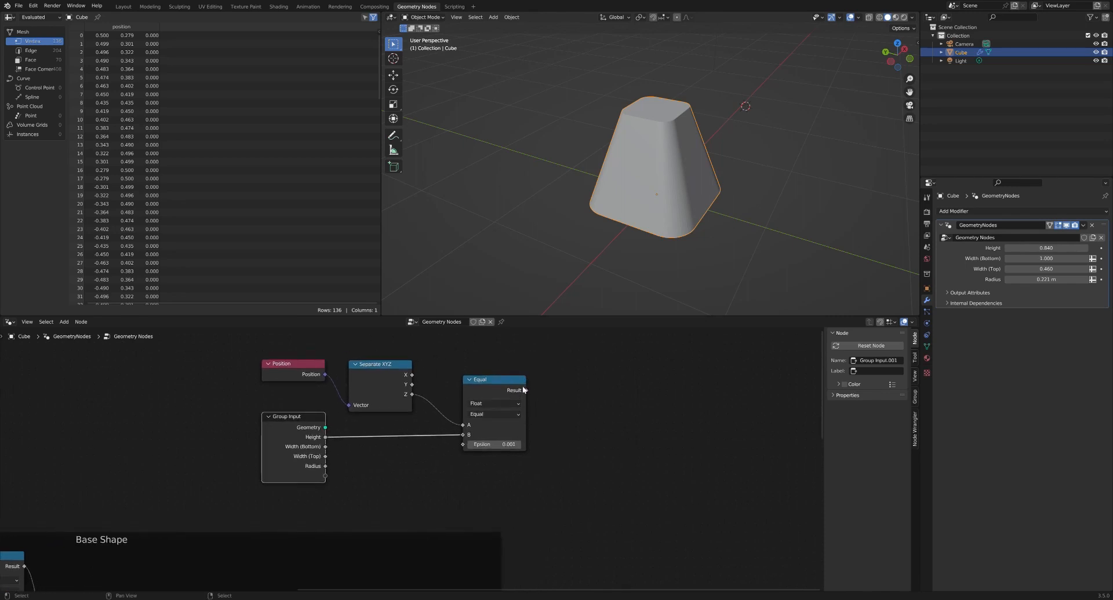
Step: Add a Duplicate Elements node after the Equal node
click(575, 420)
key(shift+a)
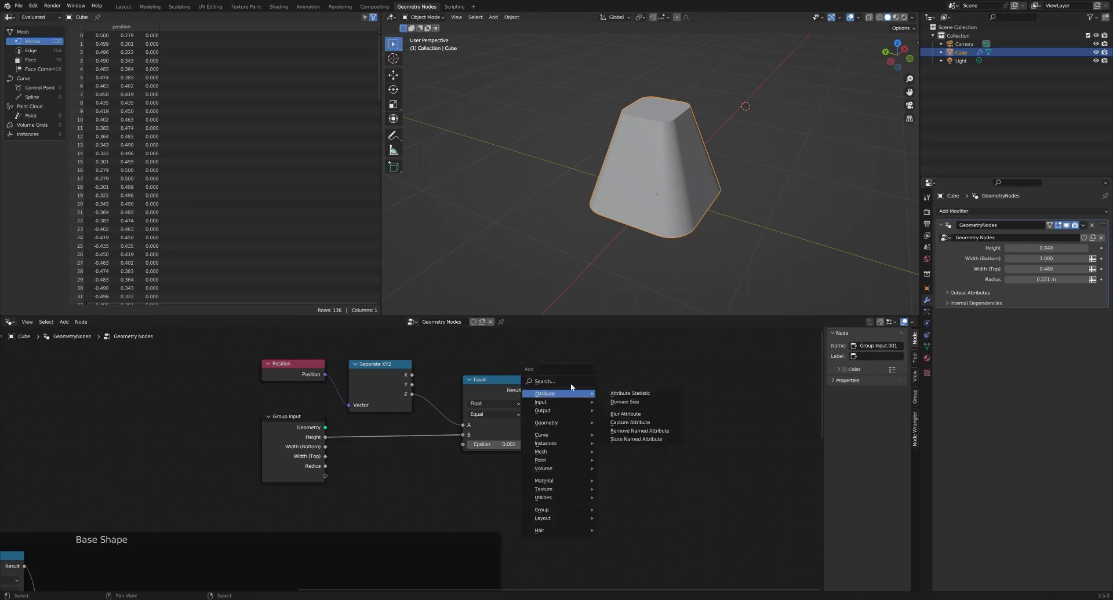
click(570, 384)
text(dupl)
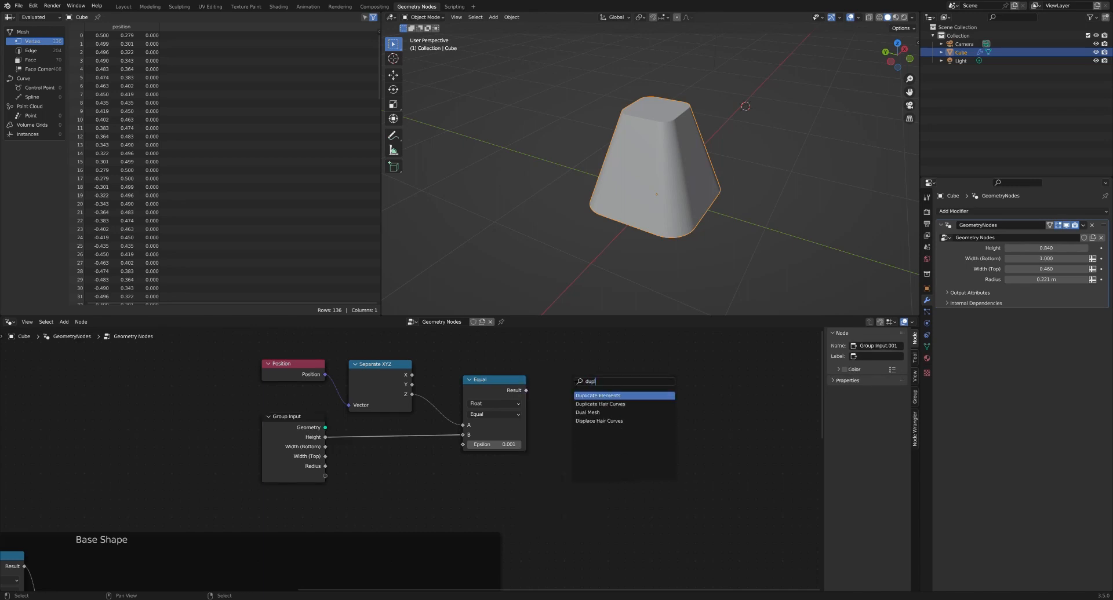
click(630, 395)
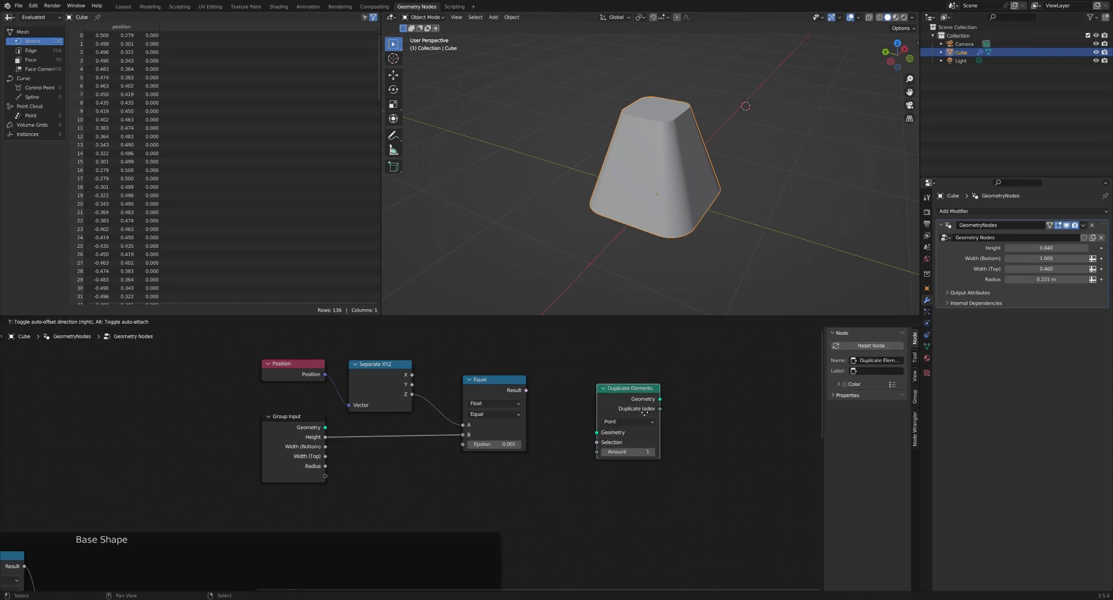
click(655, 413)
scroll(616, 405, up, 2)
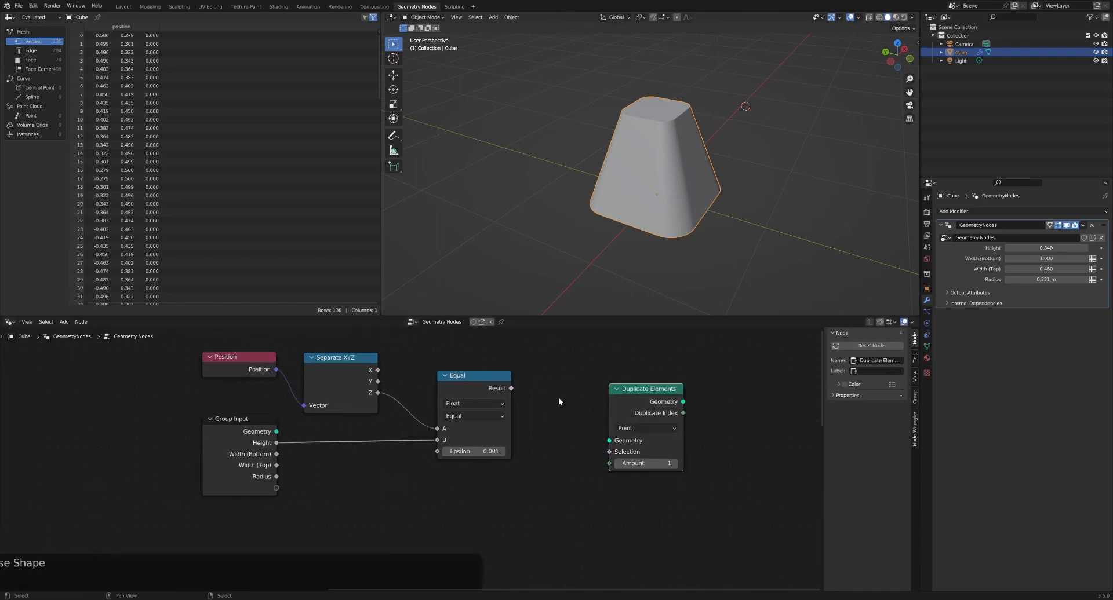
Step: Connect the Equal node's Result to Duplicate Elements' Selection and the Set Shade Smooth output to its Geometry input
drag(511, 389, 610, 452)
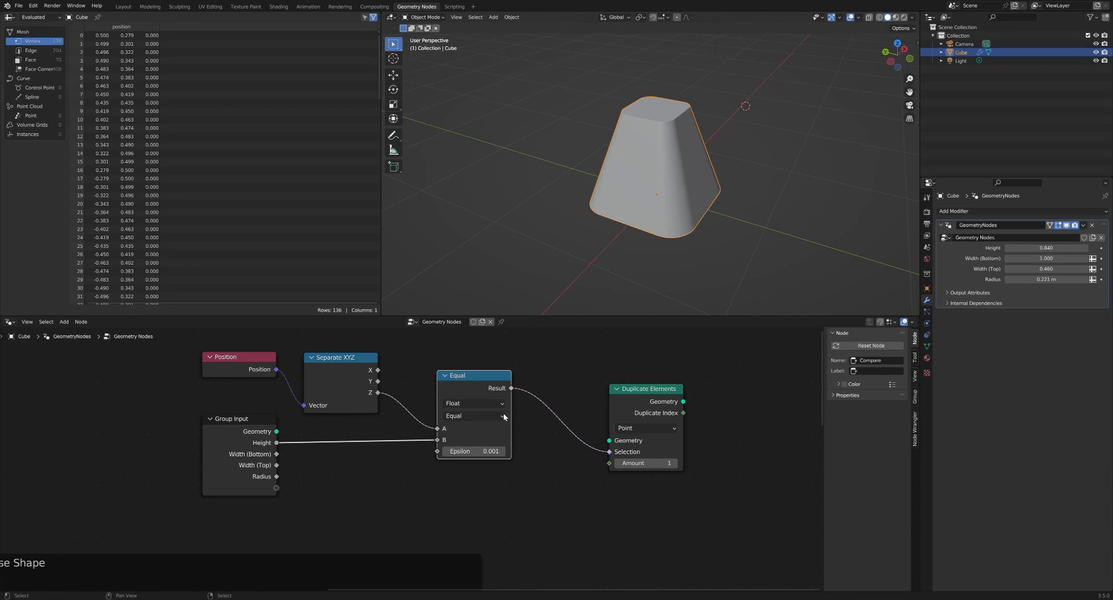
scroll(537, 457, down, 3)
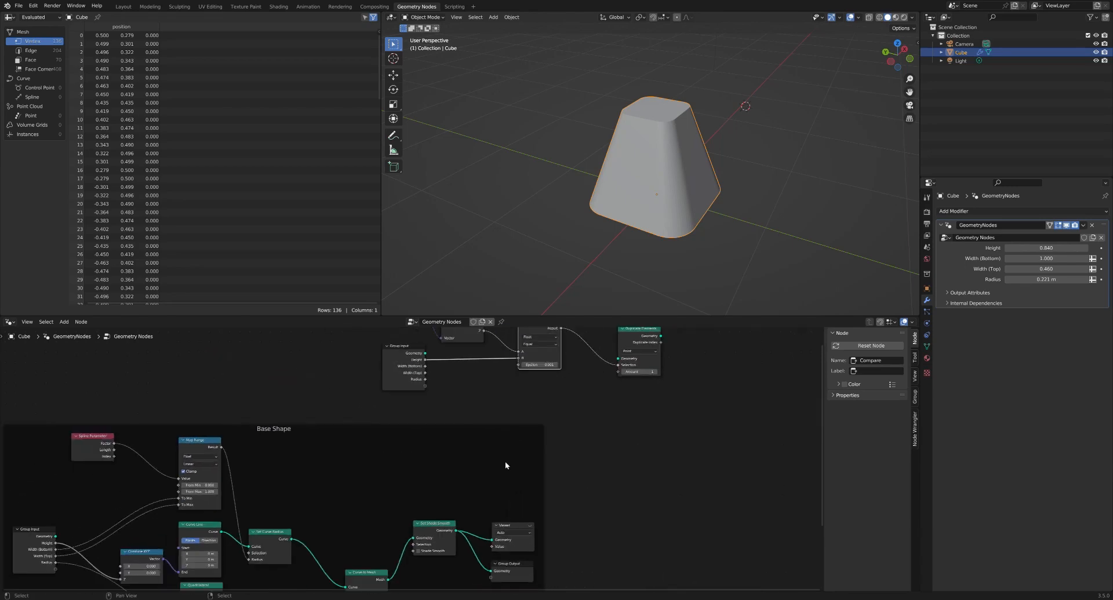
drag(456, 531, 620, 360)
middle_drag(663, 337, 614, 377)
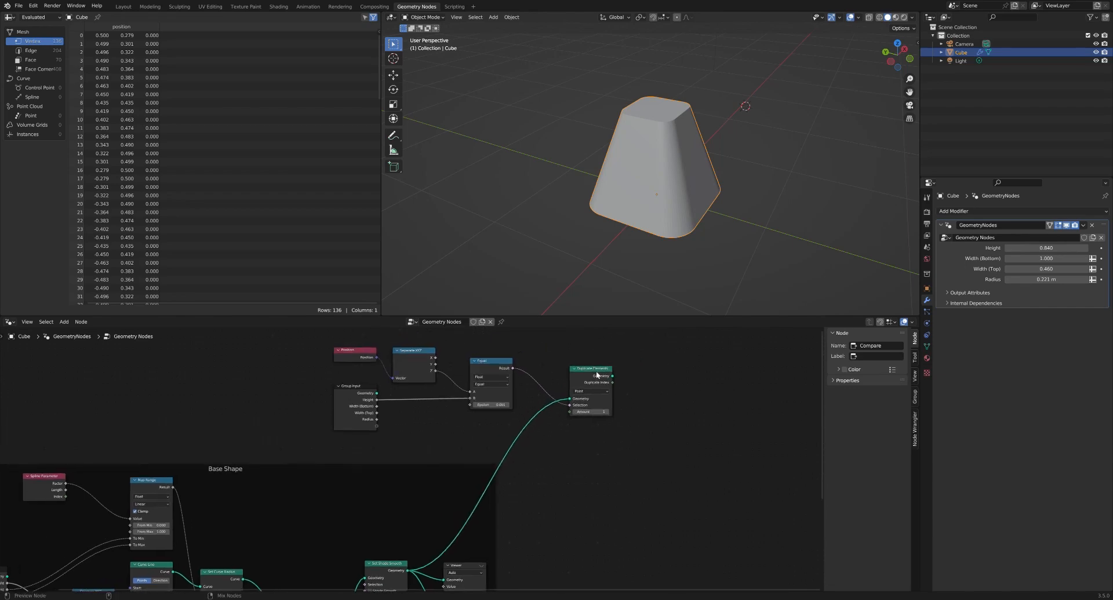
Step: Preview the Duplicate Elements node in the viewport and set its domain to Face
ctrl+shift+click(596, 371)
scroll(673, 102, up, 3)
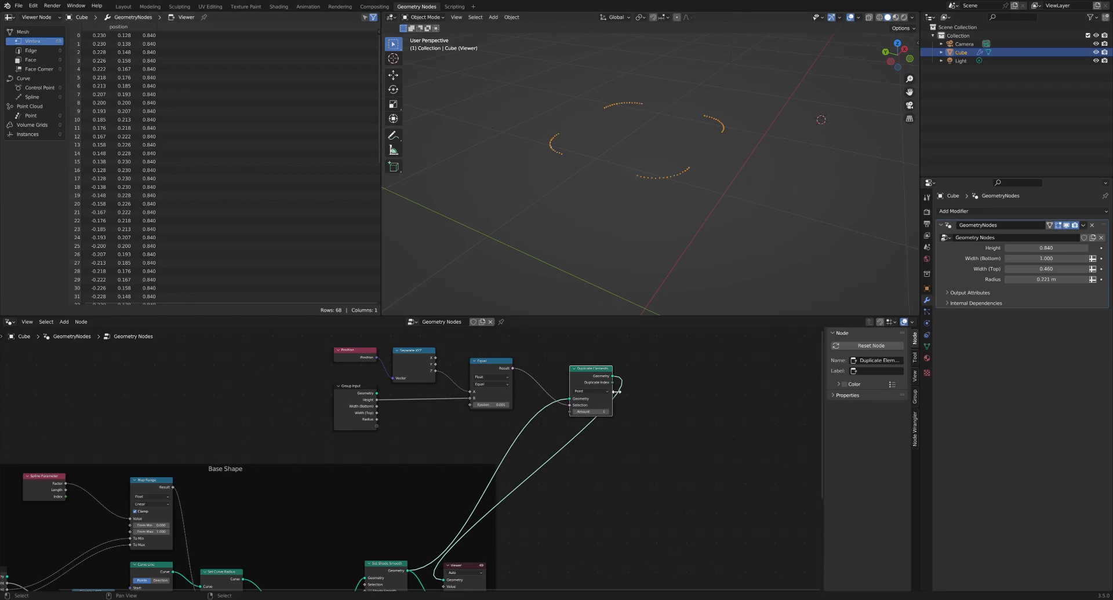
scroll(619, 381, up, 2)
click(581, 394)
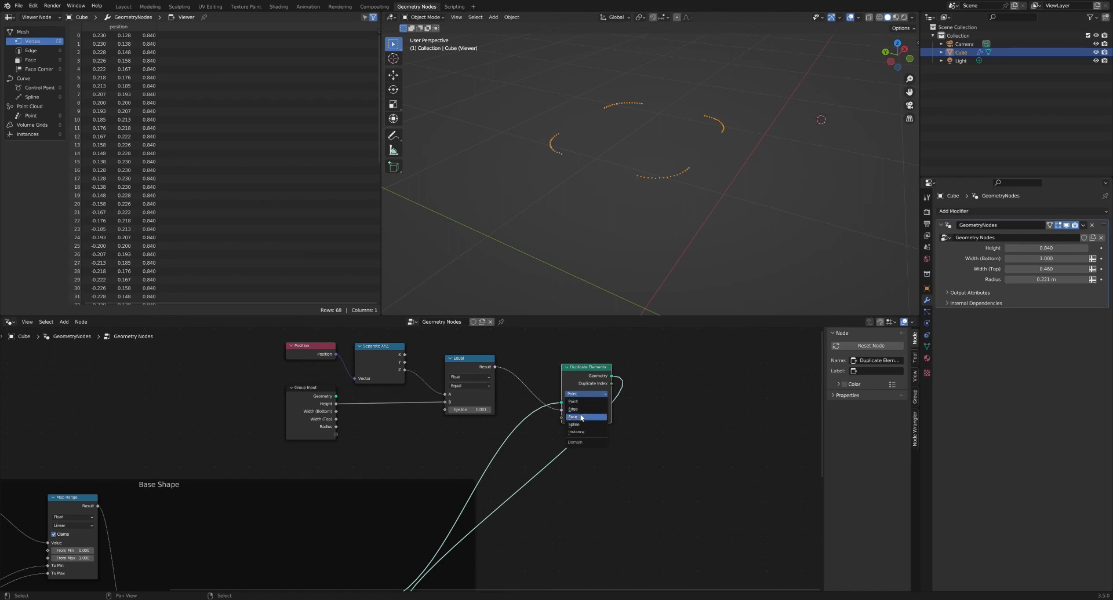
click(580, 417)
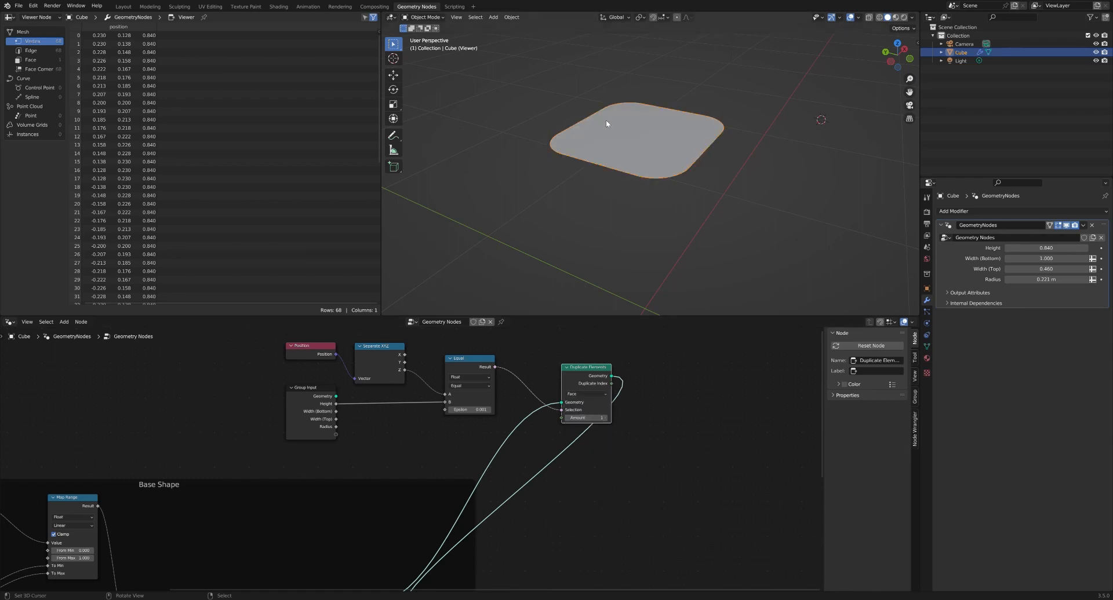
middle_drag(607, 120, 632, 160)
scroll(594, 398, up, 2)
scroll(606, 388, down, 5)
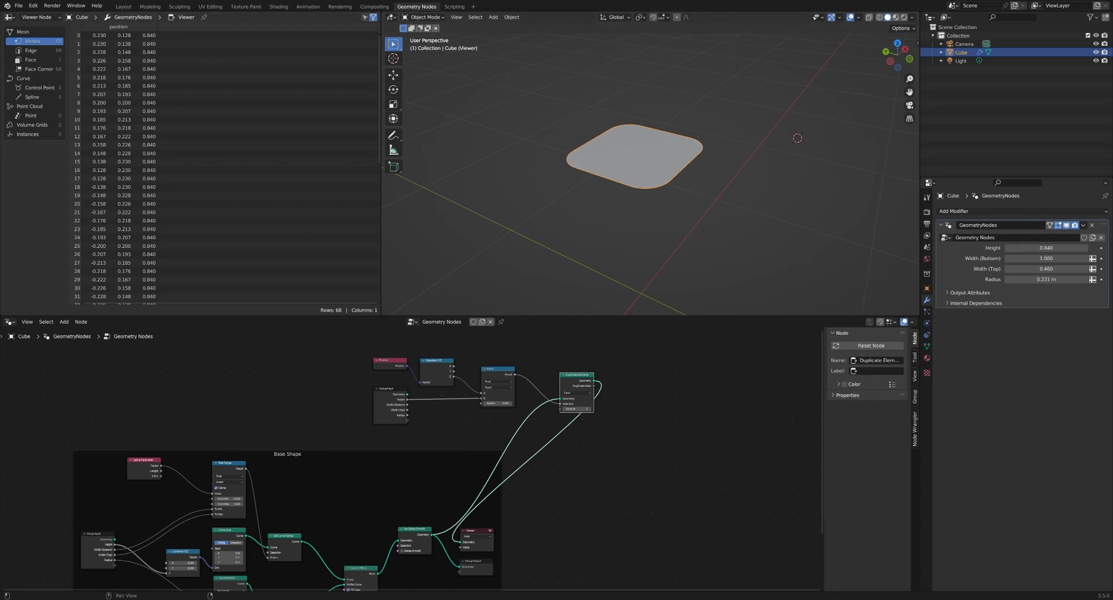
Step: Add an Extrude Mesh node after the Duplicate Elements node
scroll(640, 400, up, 1)
scroll(640, 400, up, 1)
key(shift+a)
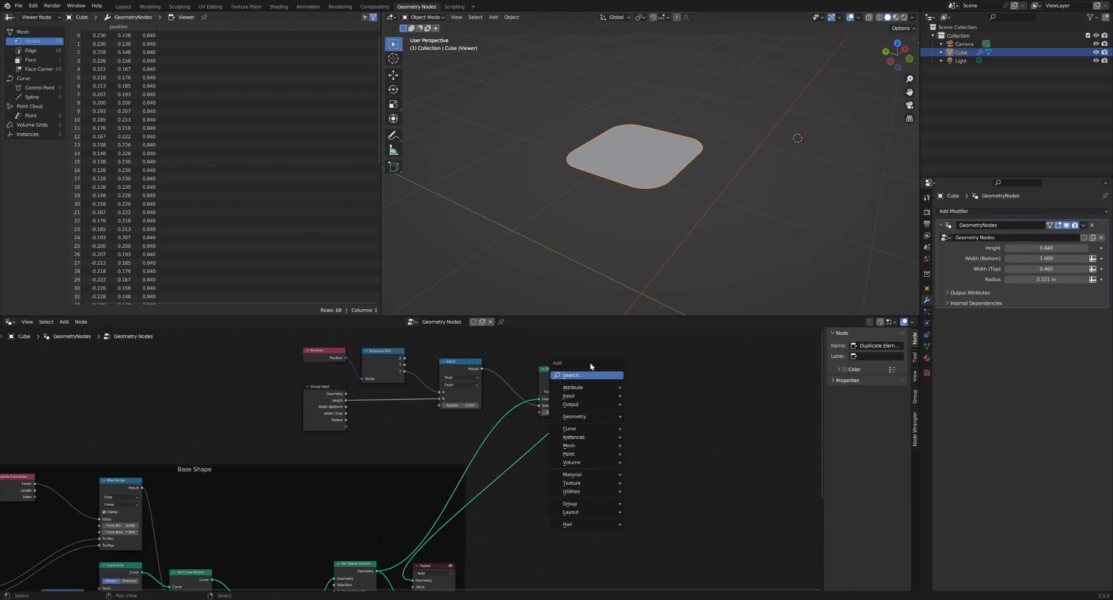
click(580, 377)
text(extr)
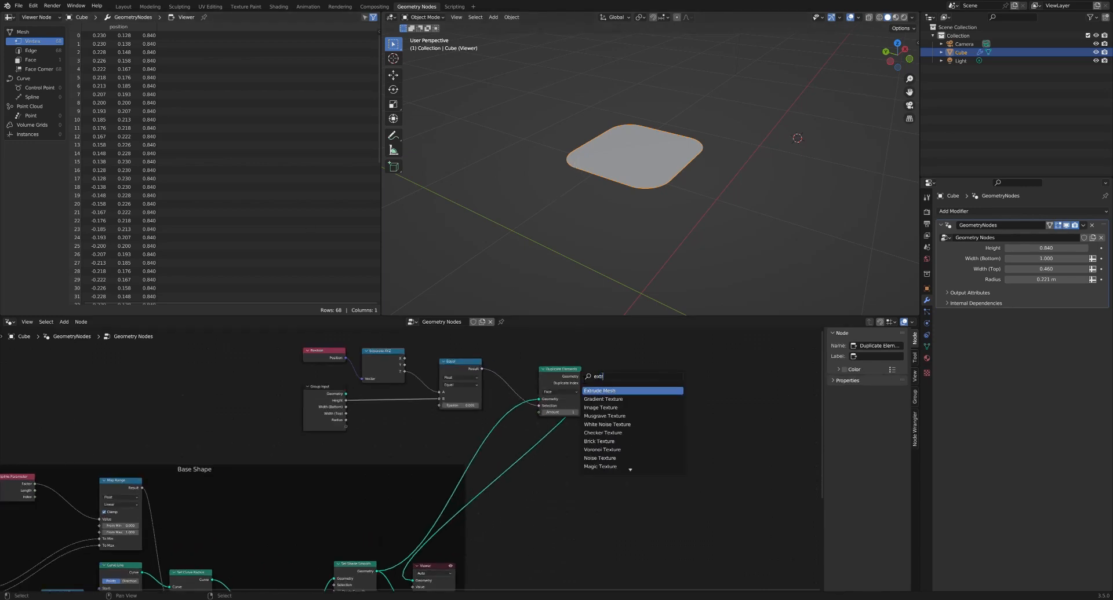
click(603, 391)
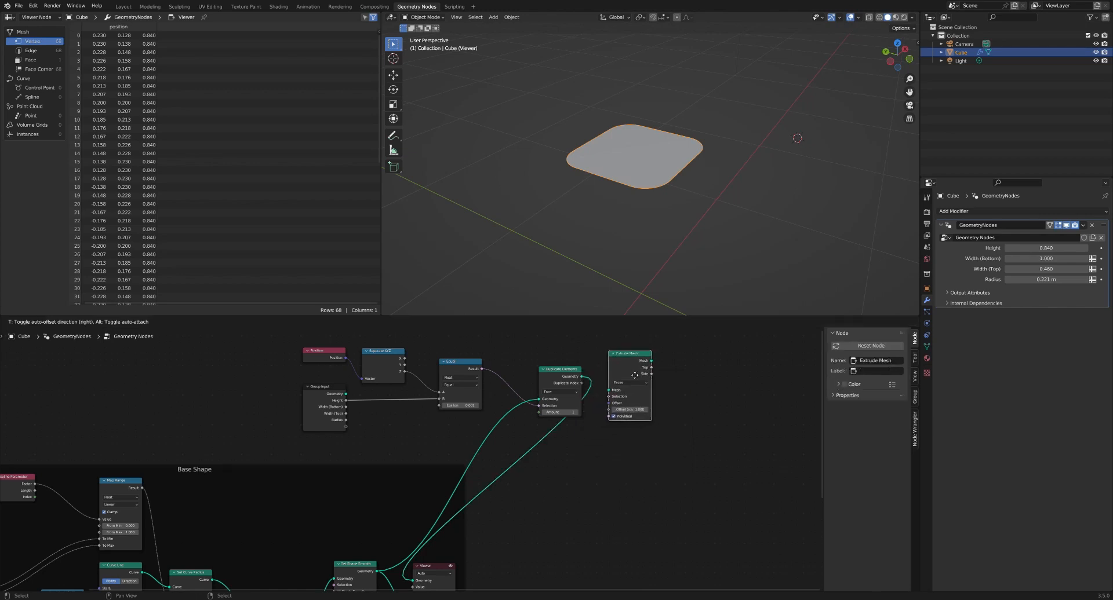
click(637, 376)
Step: Connect the Duplicate Elements Geometry output to Extrude Mesh's Mesh input and preview the extrusion in the viewport
middle_drag(618, 177, 663, 155)
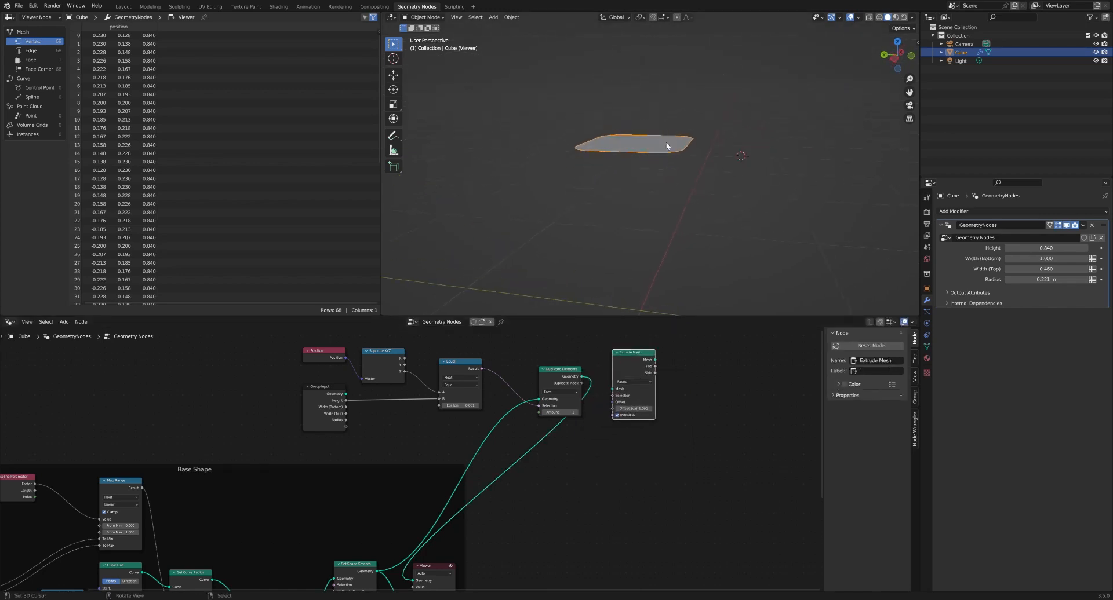
scroll(645, 395, up, 1)
scroll(606, 376, up, 1)
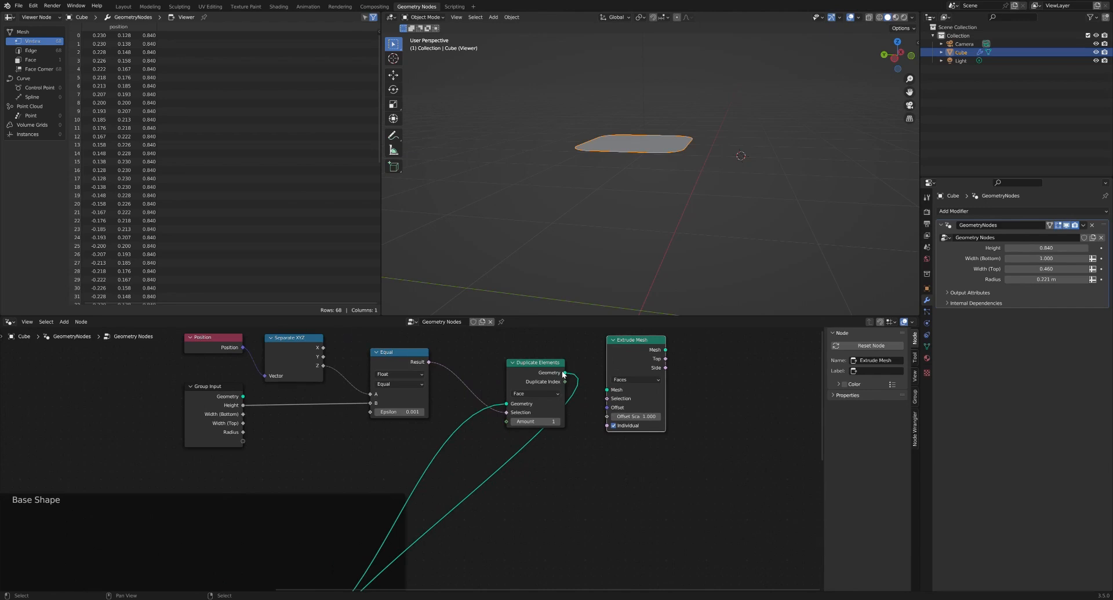
drag(564, 374, 607, 390)
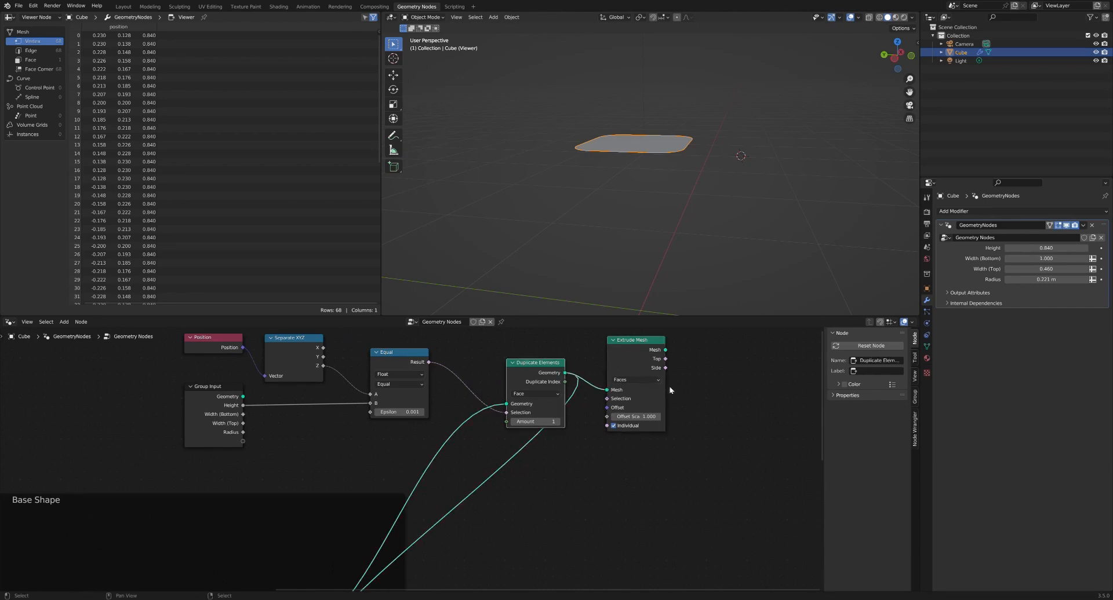
middle_drag(698, 366, 642, 390)
ctrl+shift+click(593, 384)
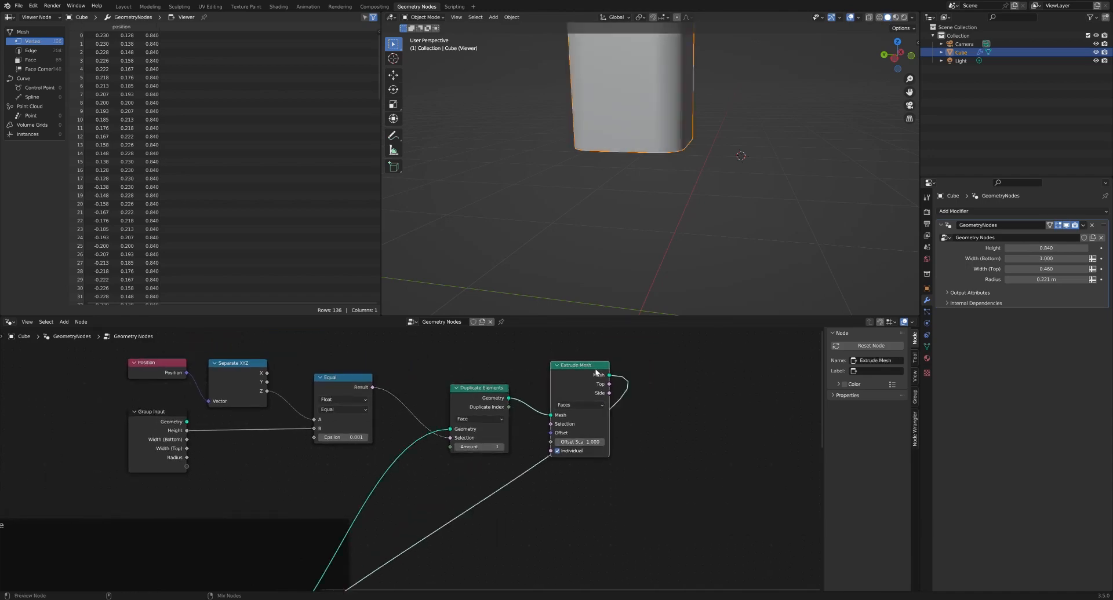
mouse_move(669, 102)
middle_down()
mouse_move(662, 139)
mouse_move(655, 118)
middle_up()
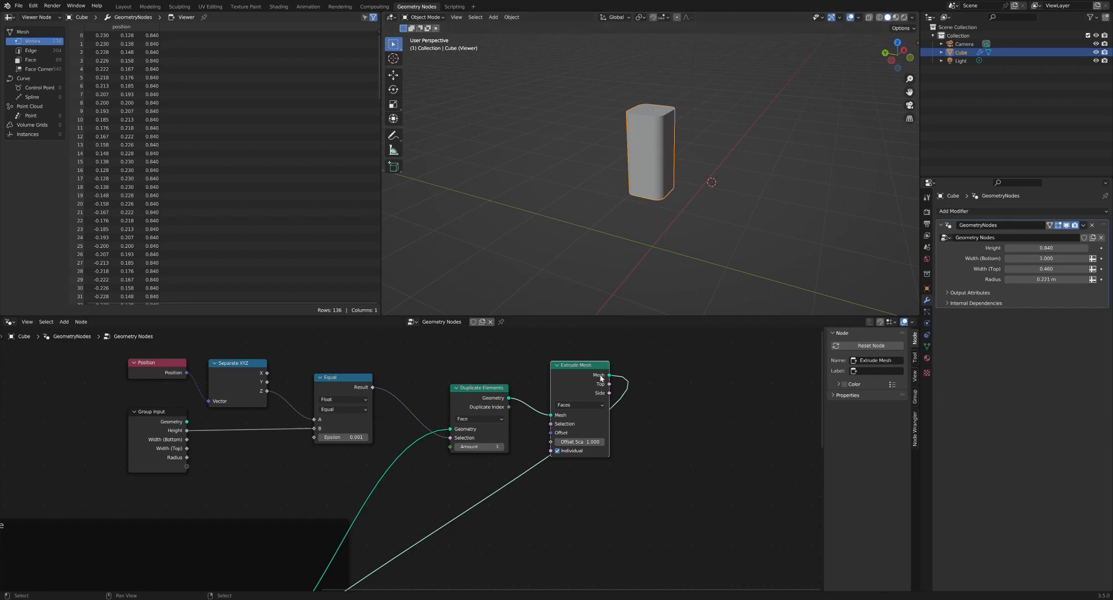
Step: Set the Extrude Mesh node's Offset Scale to 0.2
click(586, 443)
text(0.2)
key(Return)
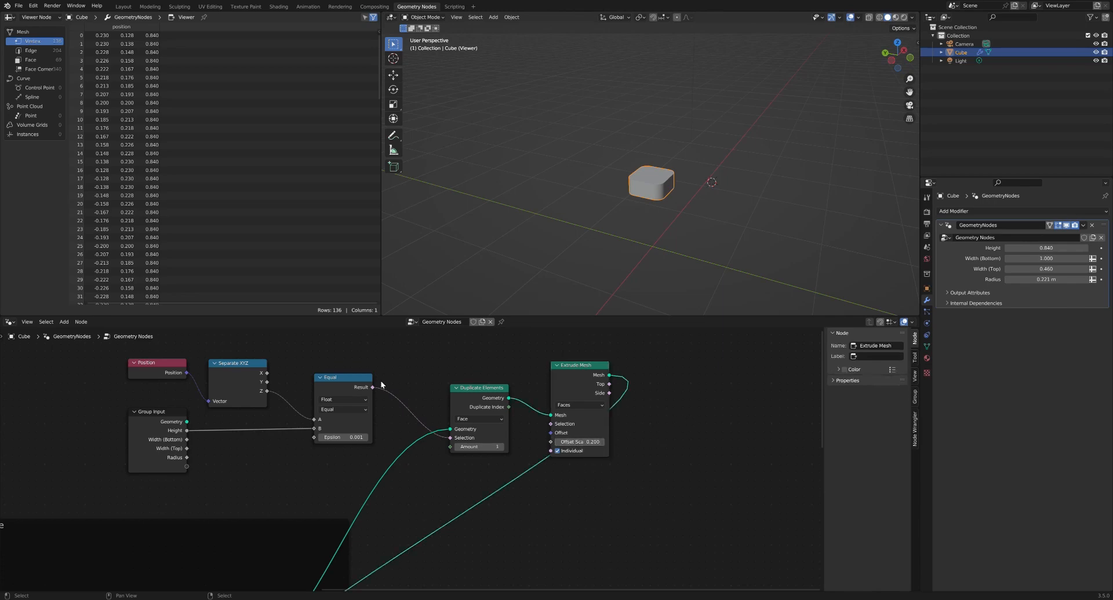
Step: Move the Equal, Separate XYZ, Position and Duplicate Elements nodes closer together into a compact row
middle_drag(386, 371, 434, 409)
click(387, 416)
drag(387, 415, 366, 373)
drag(292, 401, 308, 371)
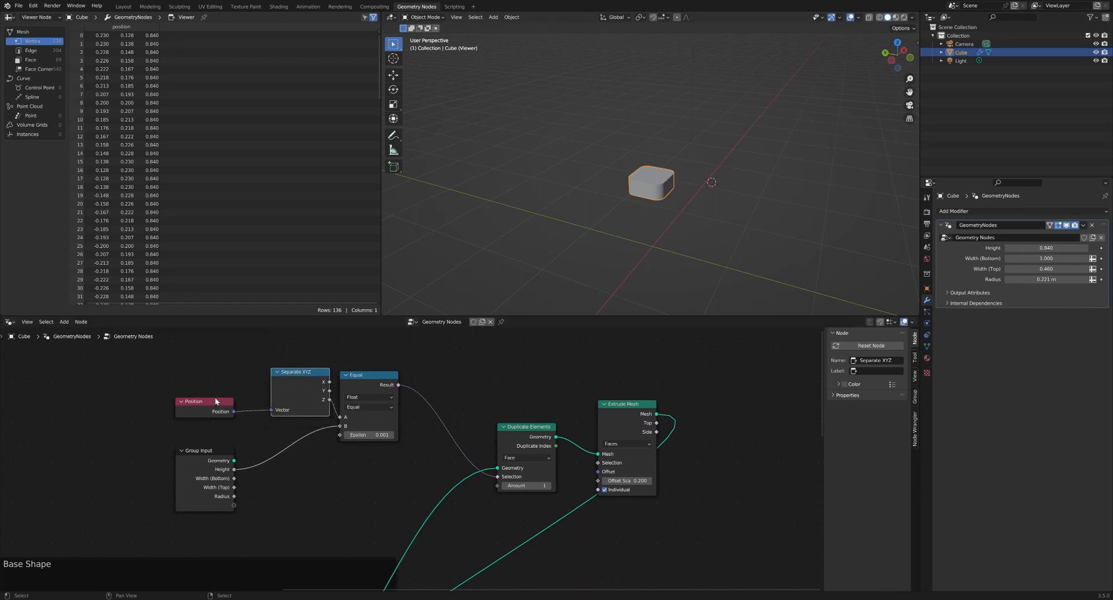
drag(215, 399, 240, 375)
drag(504, 428, 448, 390)
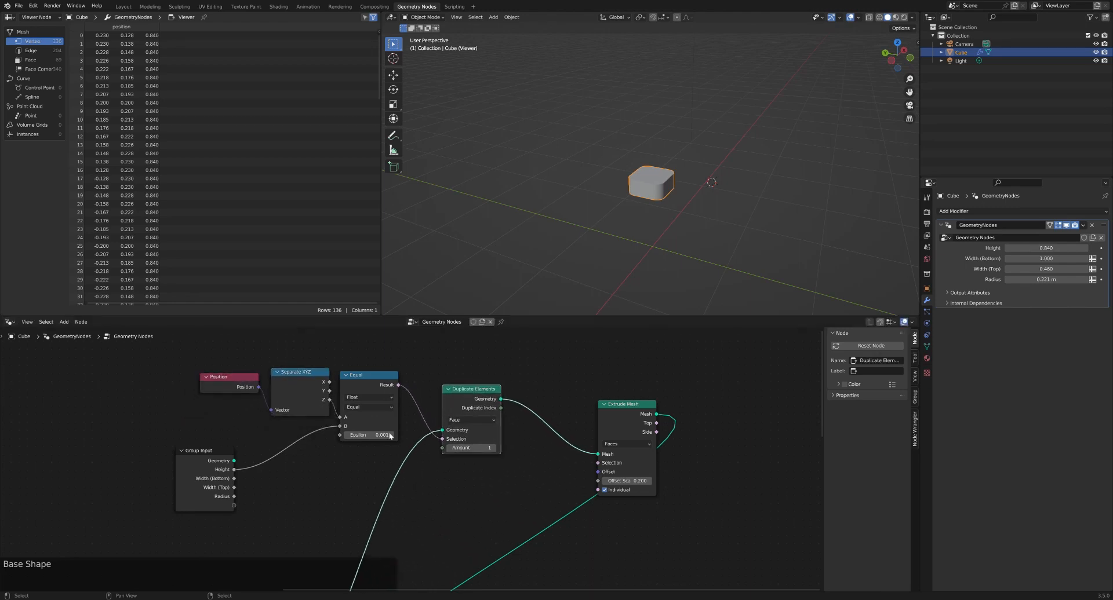
Step: Expose Extrude Mesh's Offset Scale as a new group input named Roof Height, and move the node beside Duplicate Elements
drag(234, 506, 597, 481)
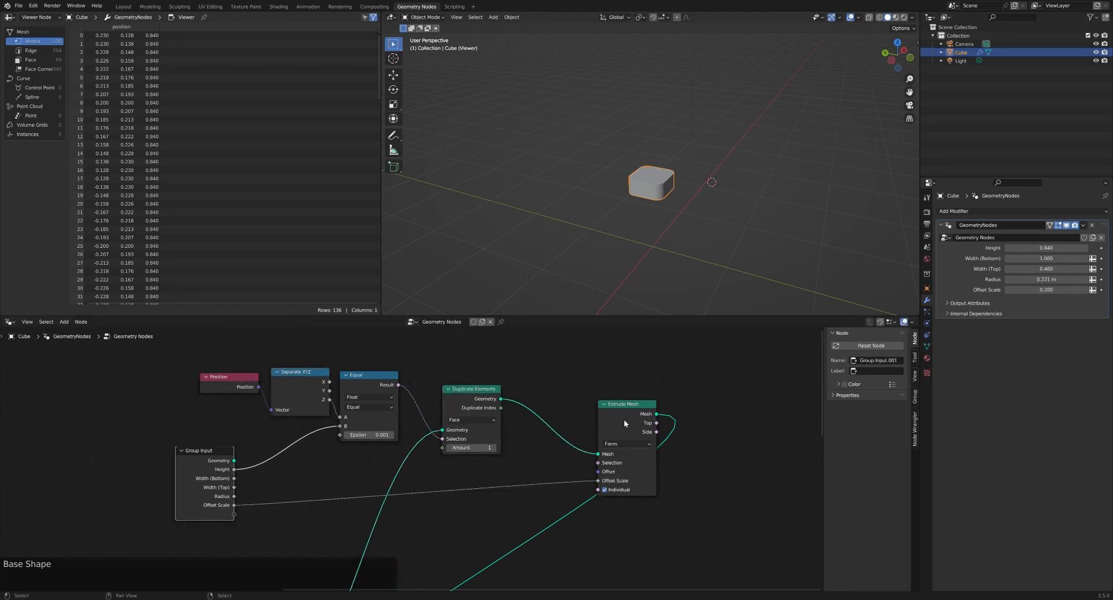
drag(623, 408, 552, 392)
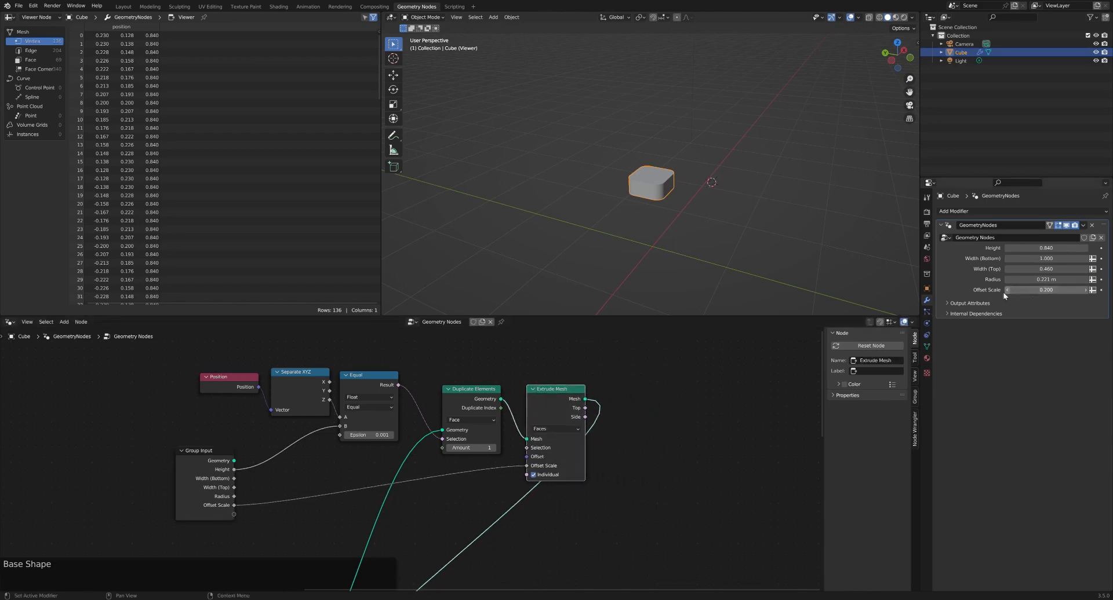
click(915, 397)
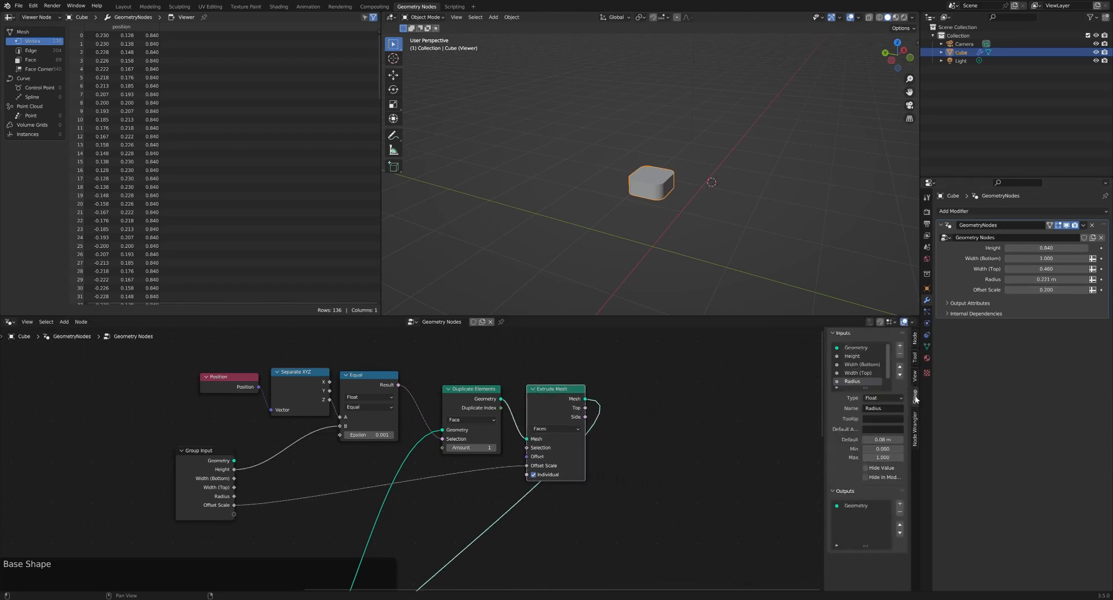
scroll(861, 381, down, 1)
click(860, 382)
key(ctrl+a)
text(FRoof Height)
key(BackSpace)
key(Return)
Step: Limit the Roof Height group input to a minimum of 0 and a maximum of 1
click(893, 440)
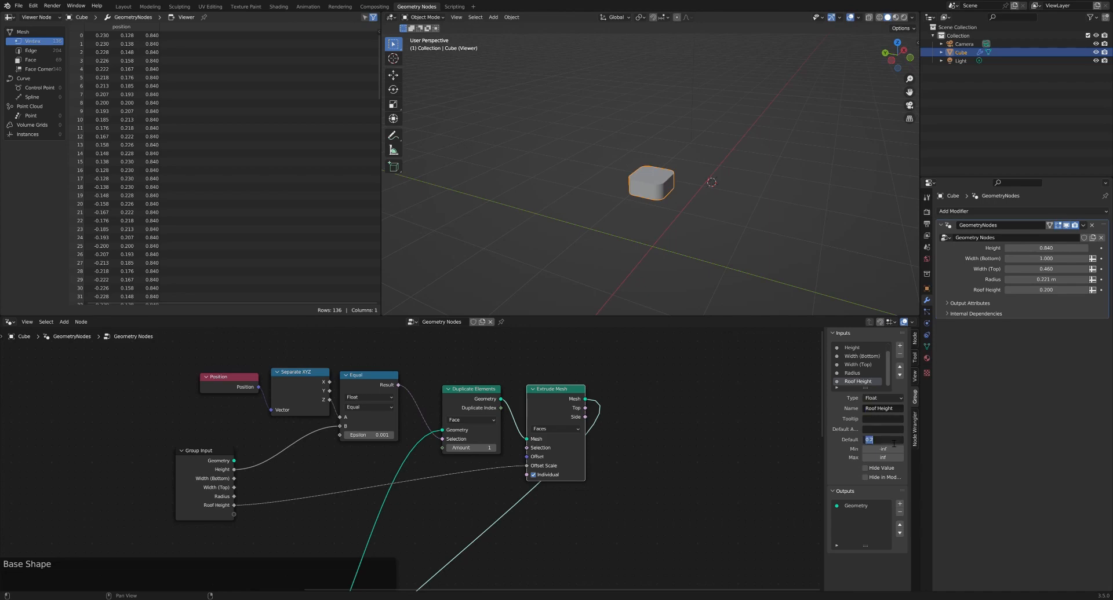
click(889, 452)
text(0)
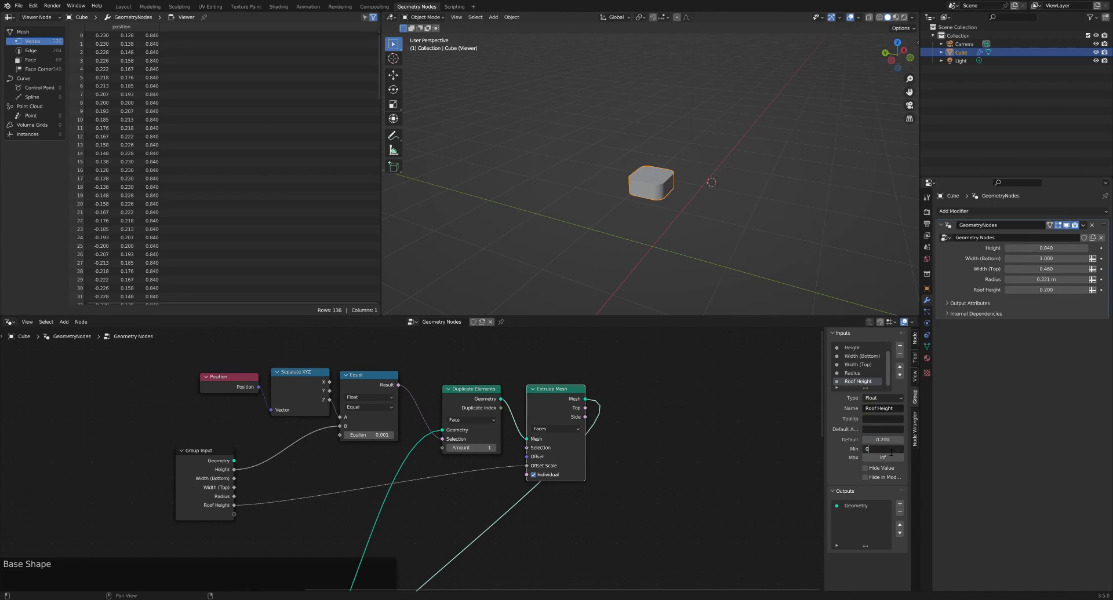
key(Tab)
text(1)
key(Tab)
key(Return)
Step: Preview the Set Shade Smooth base shape and the Extrude Mesh roof in turn to compare the two parts
scroll(697, 186, up, 4)
scroll(750, 207, down, 4)
scroll(610, 426, down, 5)
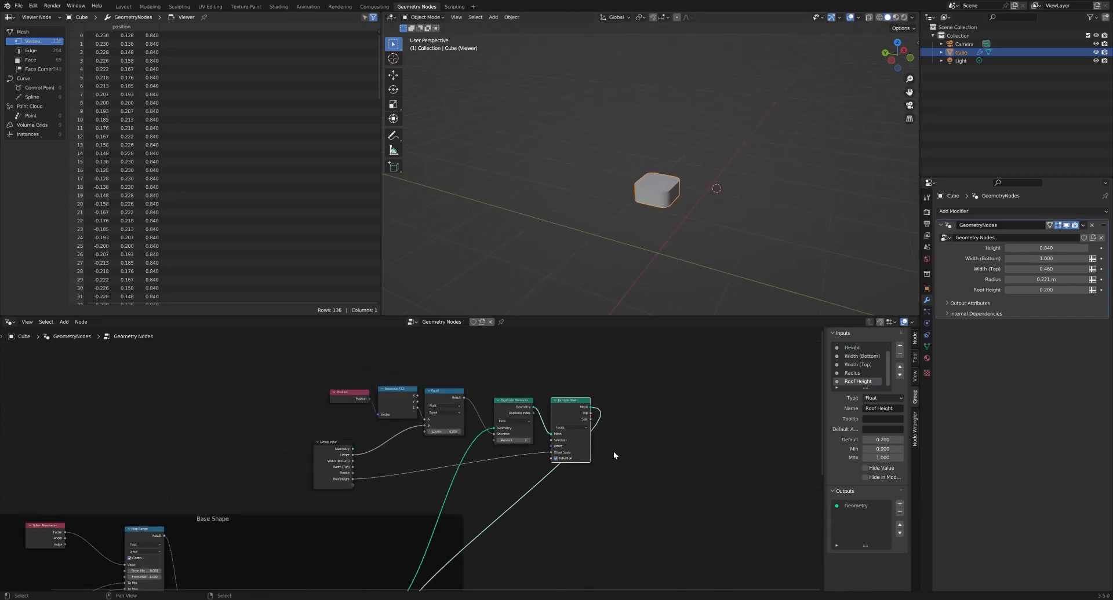
middle_drag(572, 513, 595, 409)
ctrl+shift+click(395, 502)
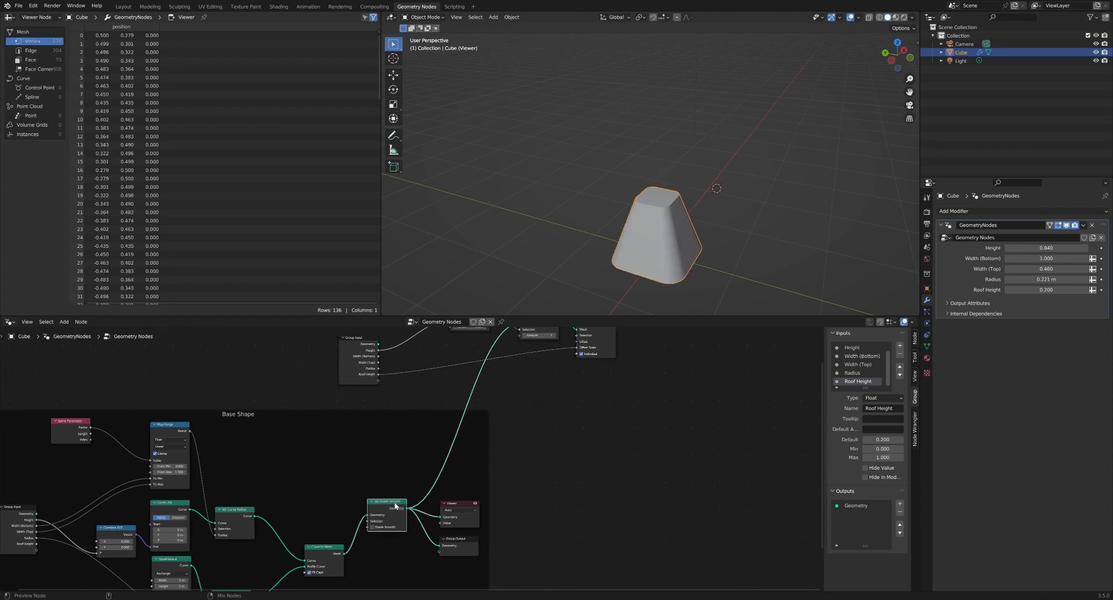
middle_drag(394, 503, 358, 572)
ctrl+shift+click(568, 375)
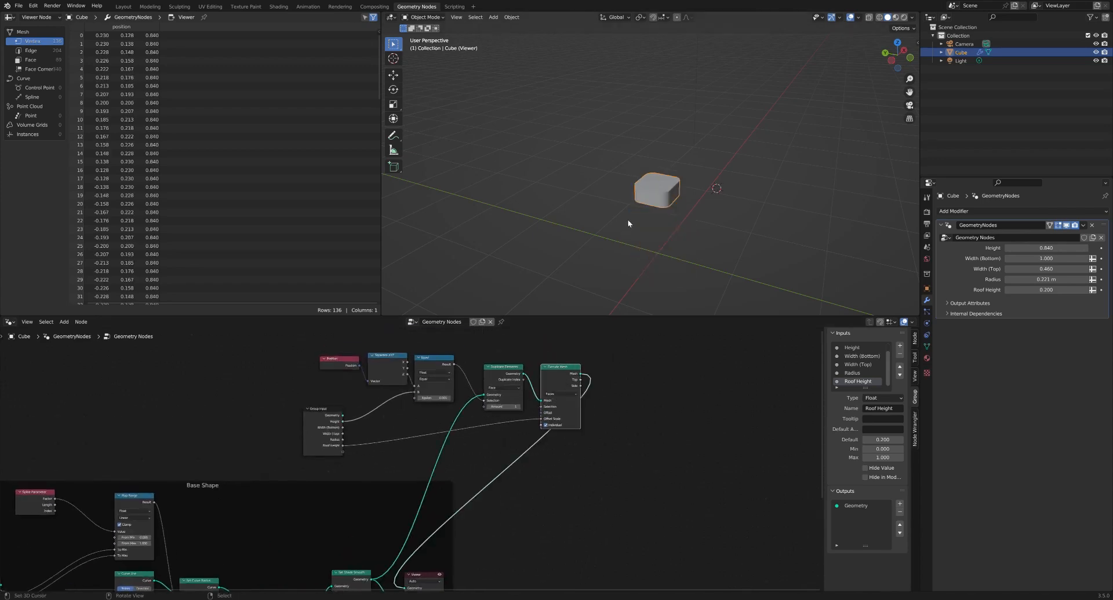
middle_drag(629, 221, 648, 211)
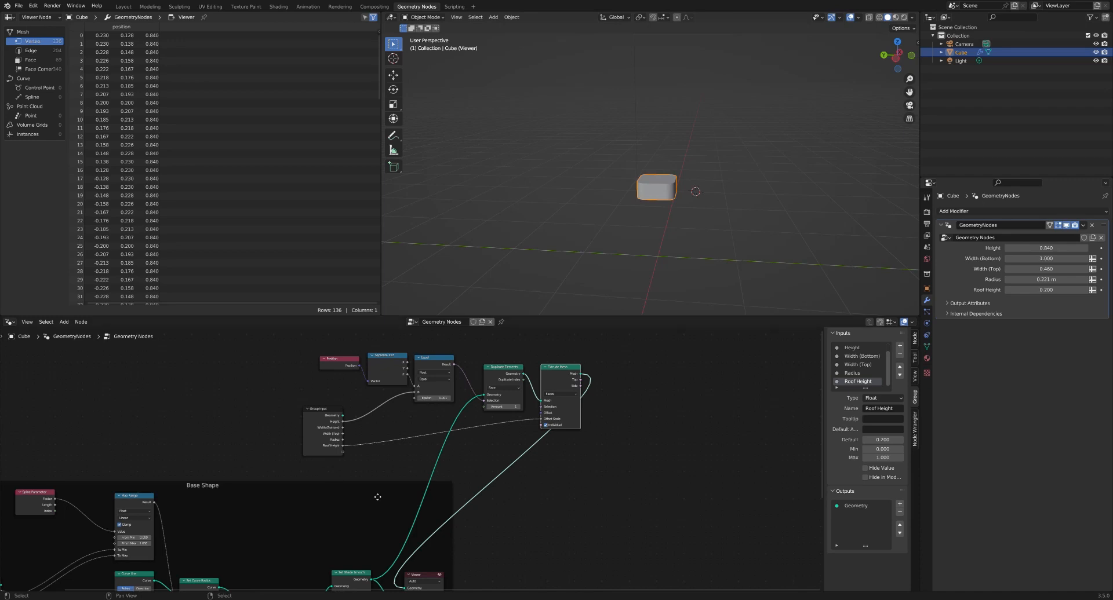
Step: Add a Join Geometry node, feed it the Extrude Mesh roof and the Set Shade Smooth base shape, and preview the joined result
key(shift+a)
click(633, 430)
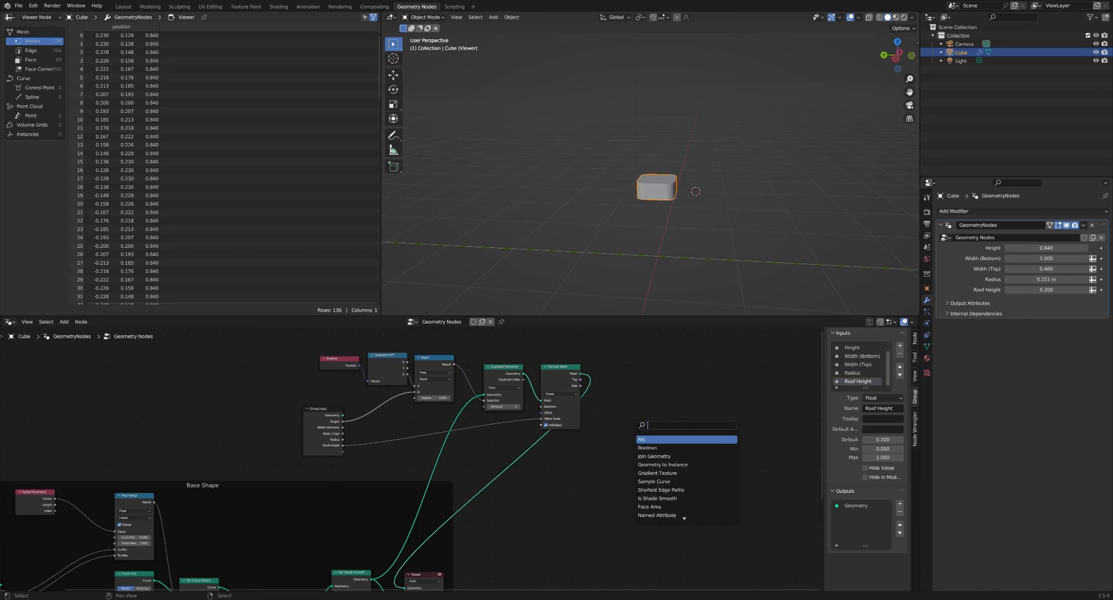
text(join)
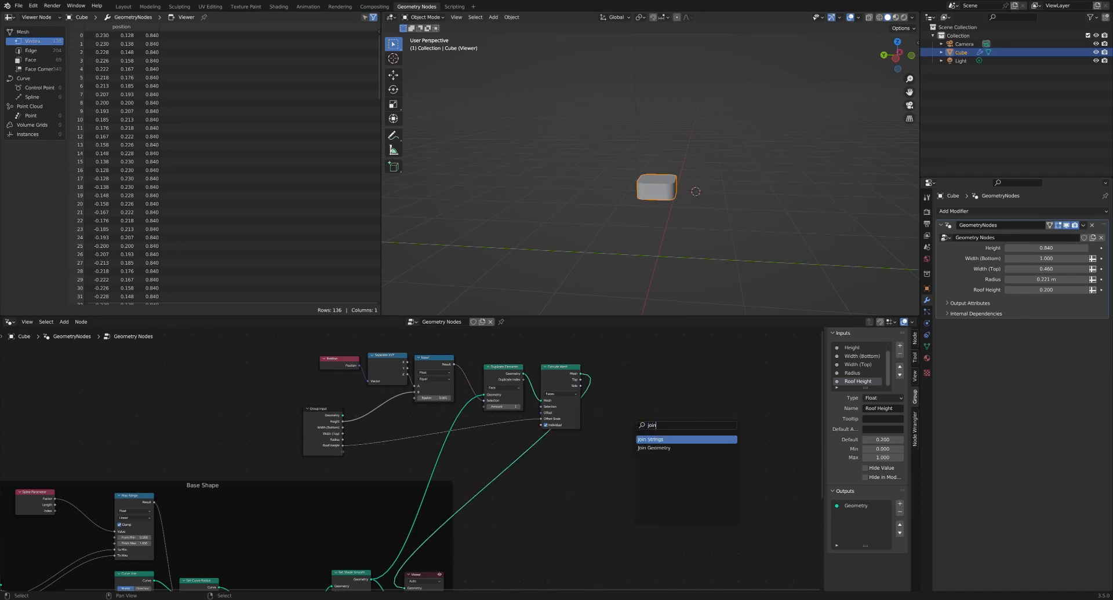
click(648, 447)
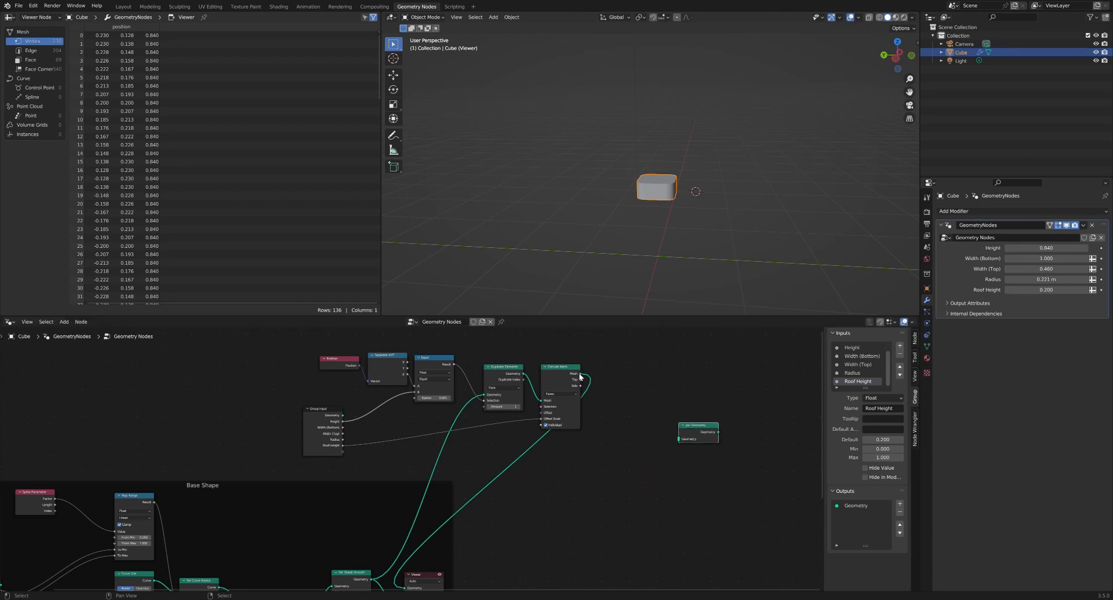
drag(580, 373, 679, 439)
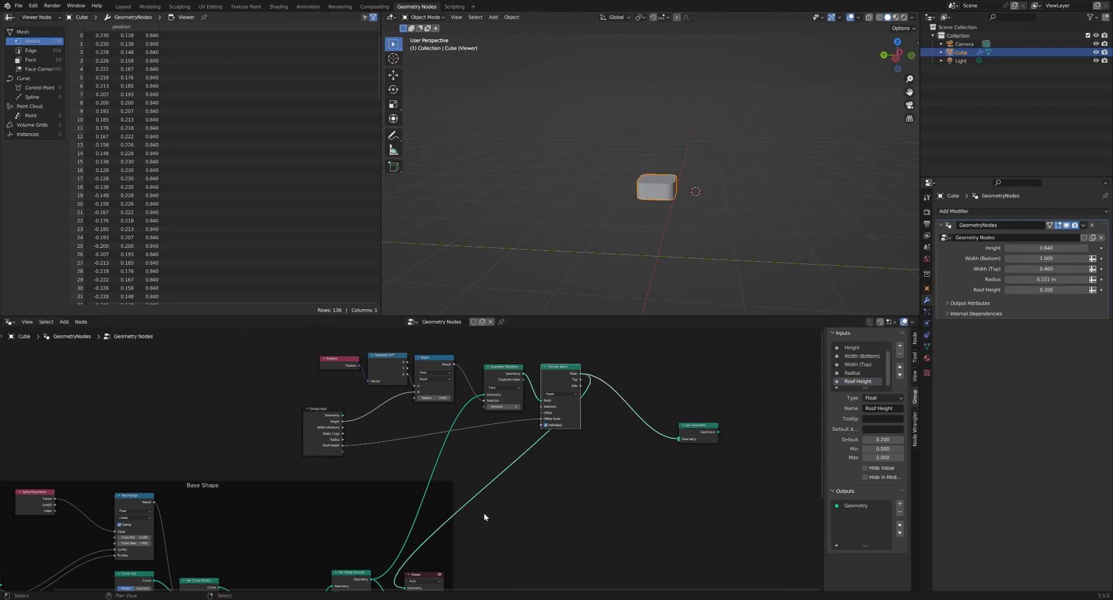
middle_drag(498, 506, 474, 449)
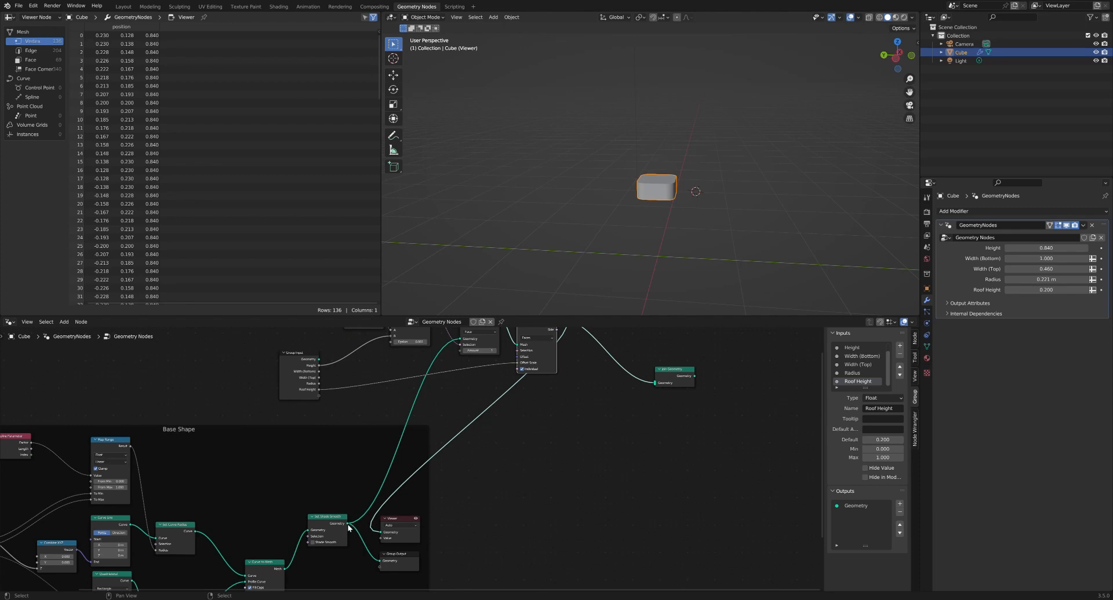
drag(349, 525, 655, 383)
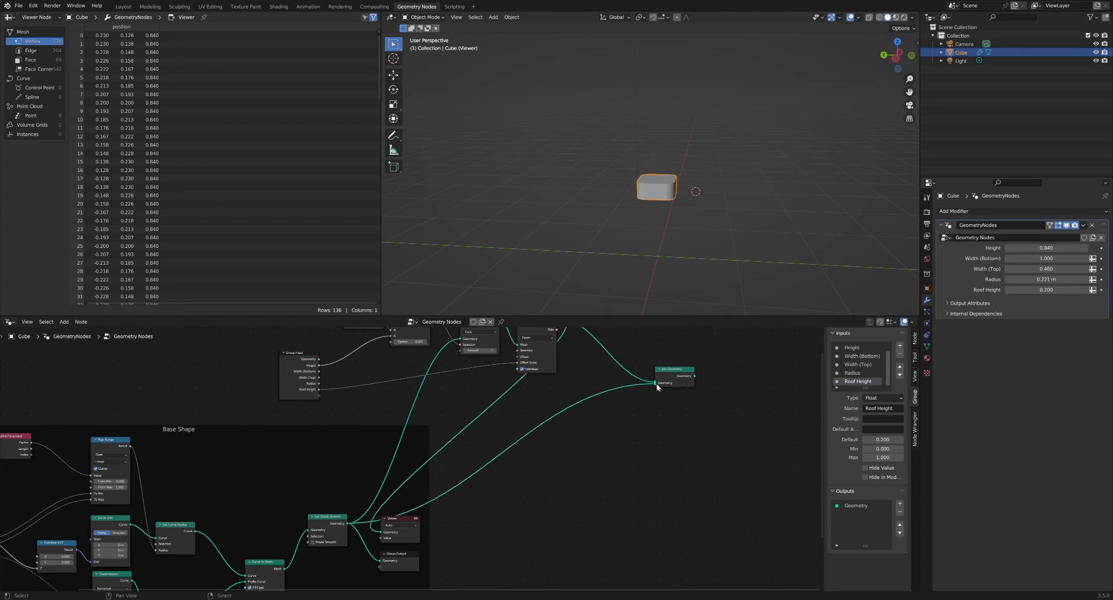
ctrl+shift+click(673, 375)
middle_drag(643, 250, 624, 237)
scroll(623, 238, up, 5)
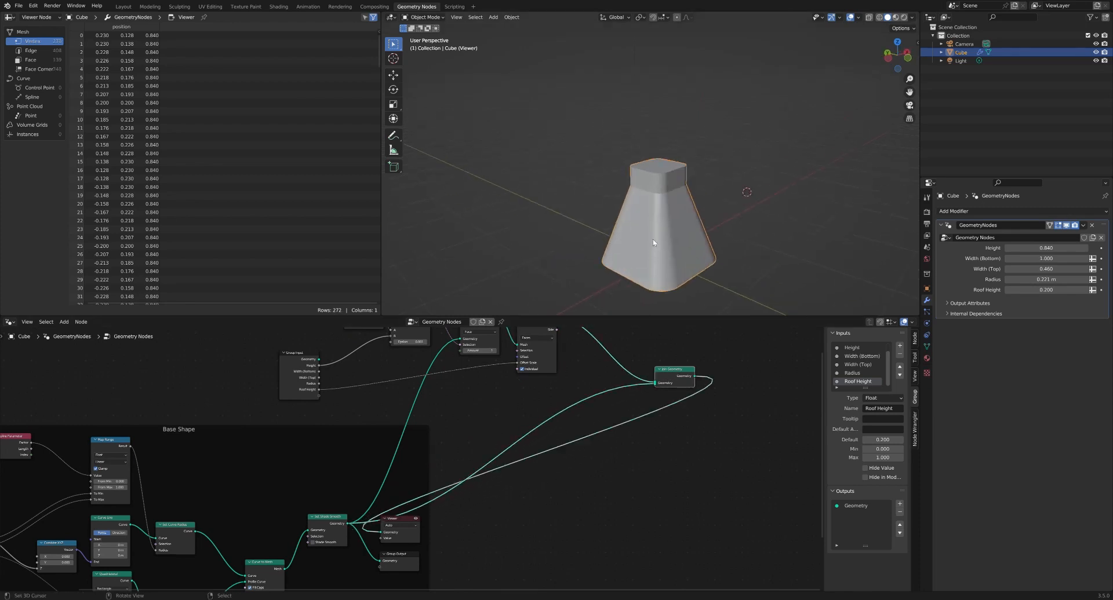
Step: Set the modifier's Roof Height to 0.030 and inspect the thin roof on top of the building
drag(1047, 290, 1027, 290)
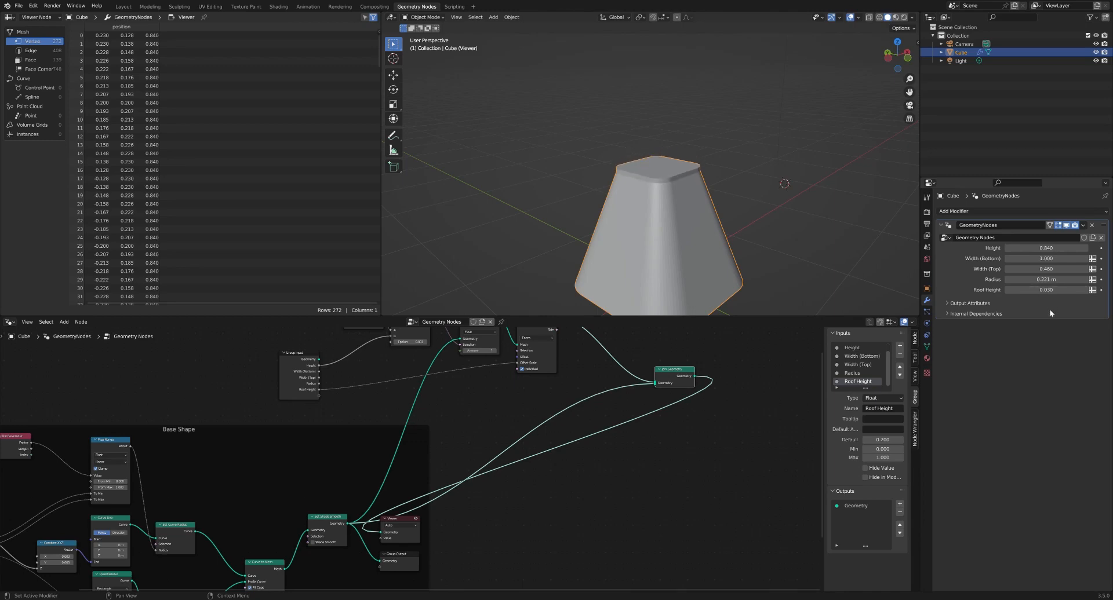
middle_drag(666, 191, 718, 184)
scroll(670, 183, up, 5)
middle_drag(628, 189, 713, 201)
scroll(694, 205, down, 5)
scroll(687, 194, up, 3)
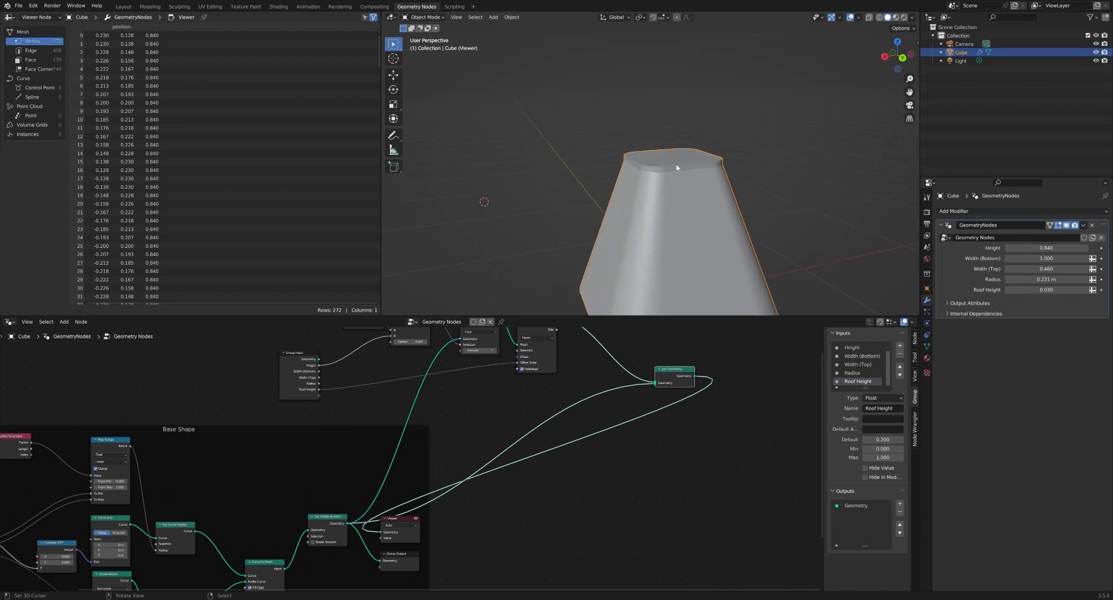
scroll(564, 364, down, 3)
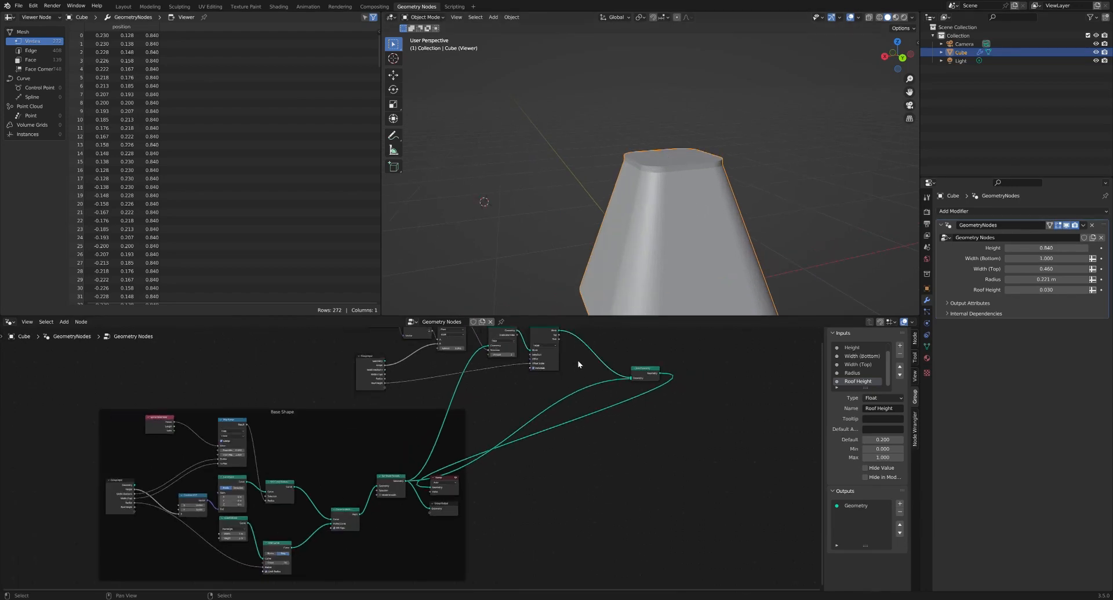
Step: Move all the roof nodes together farther from Join Geometry, above the Base Shape frame, and view the roof from above
middle_drag(577, 360, 593, 456)
drag(418, 405, 569, 464)
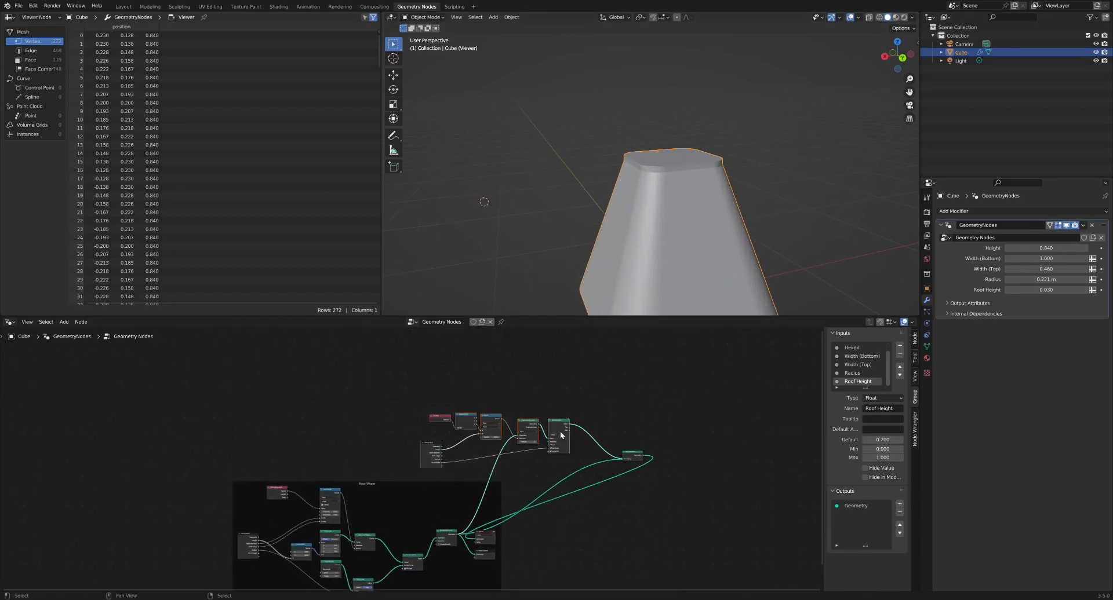
drag(561, 424, 516, 415)
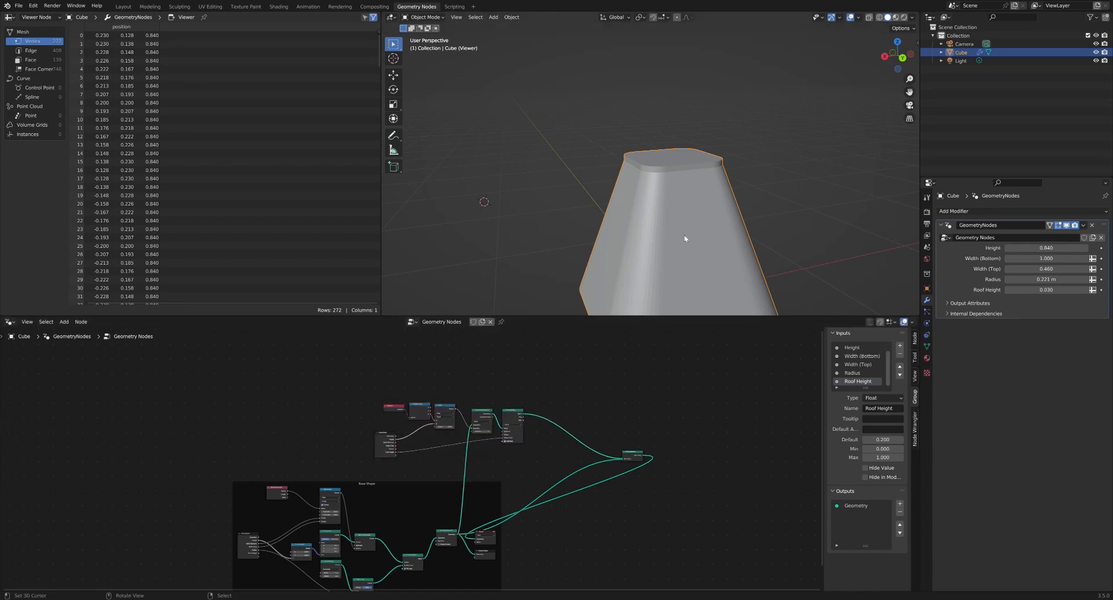
middle_drag(685, 242, 664, 150)
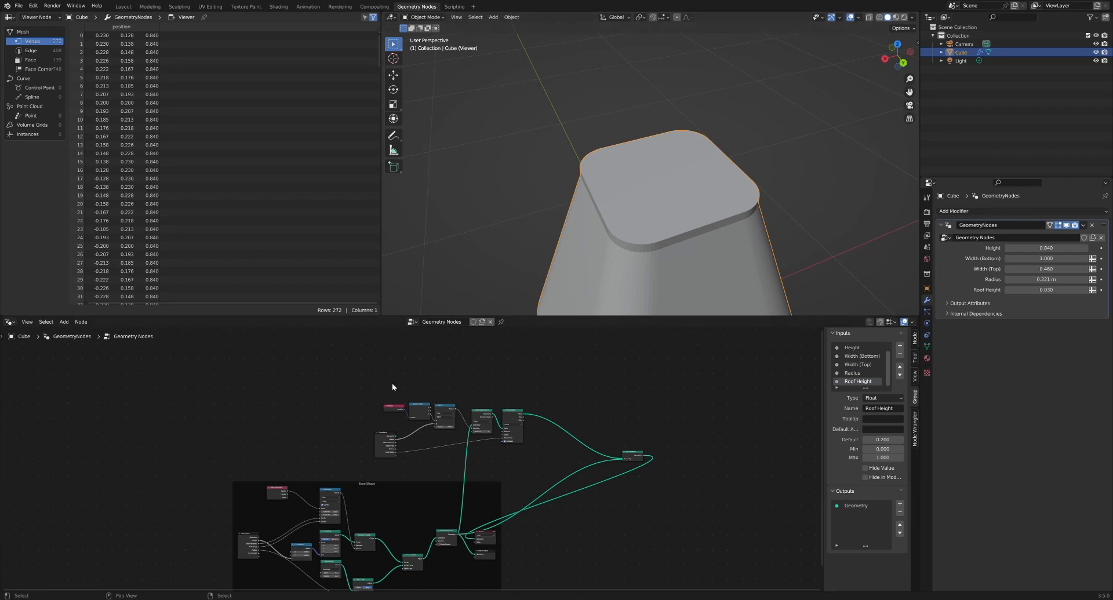
Step: Duplicate the Duplicate Elements node and insert the copy between Extrude Mesh and Join Geometry
scroll(545, 400, up, 2)
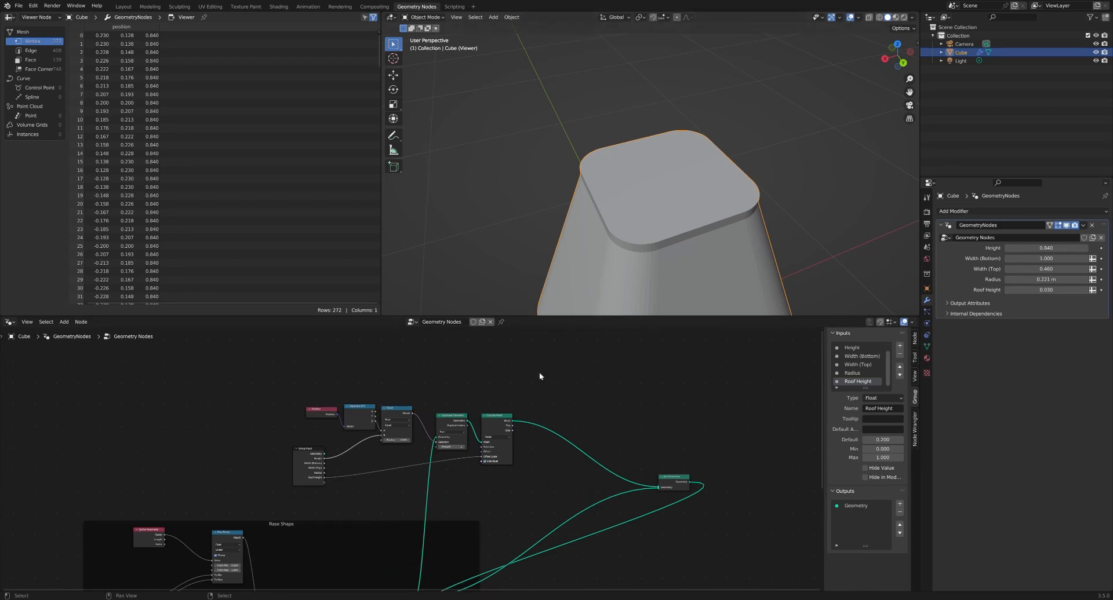
click(505, 419)
scroll(460, 423, up, 2)
key(shift+d)
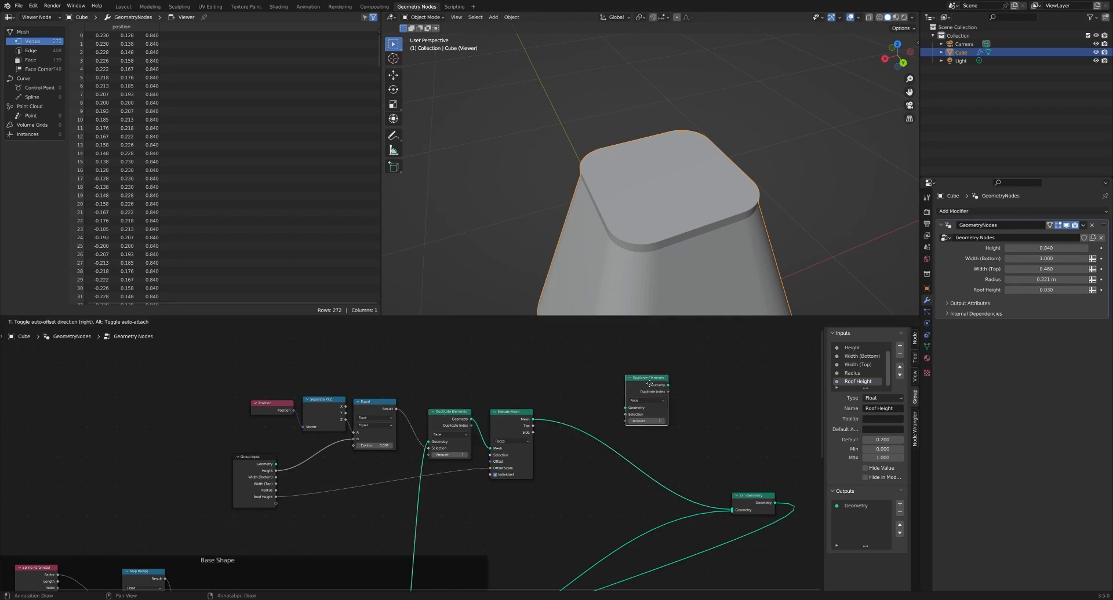
click(593, 412)
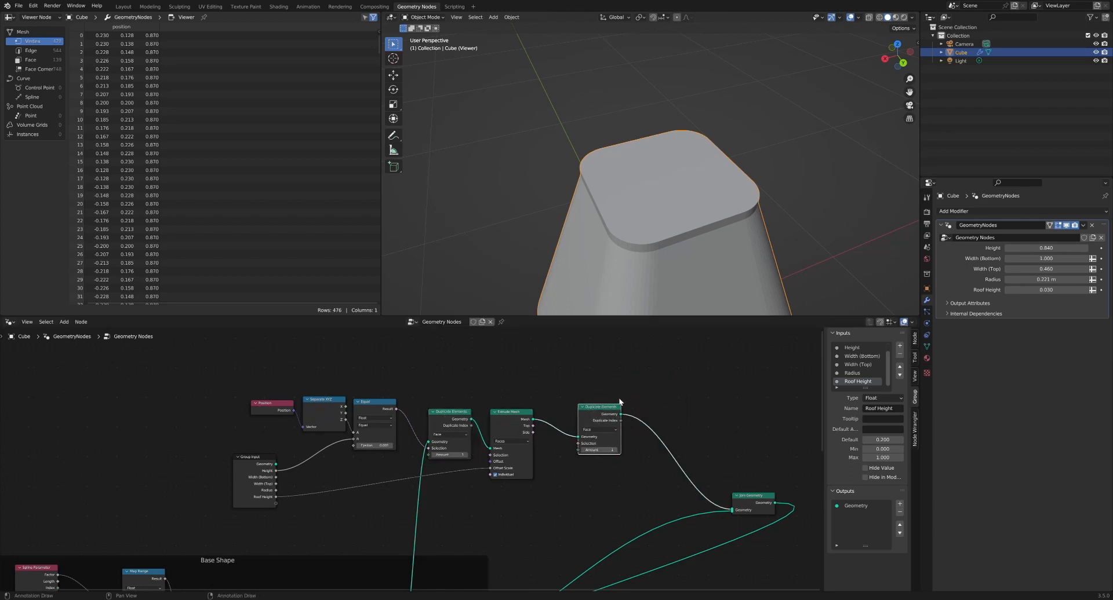
scroll(628, 402, up, 2)
middle_drag(625, 388, 538, 424)
drag(518, 427, 533, 453)
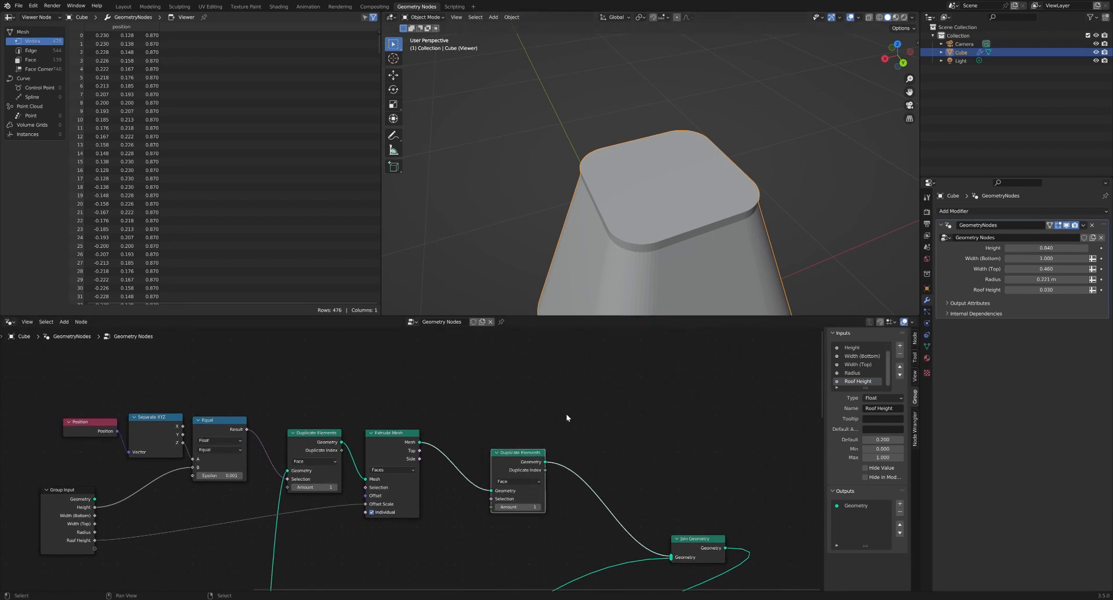
Step: Preview the Extrude Mesh output and the second Duplicate Elements output in turn
scroll(574, 425, down, 1)
scroll(556, 408, down, 1)
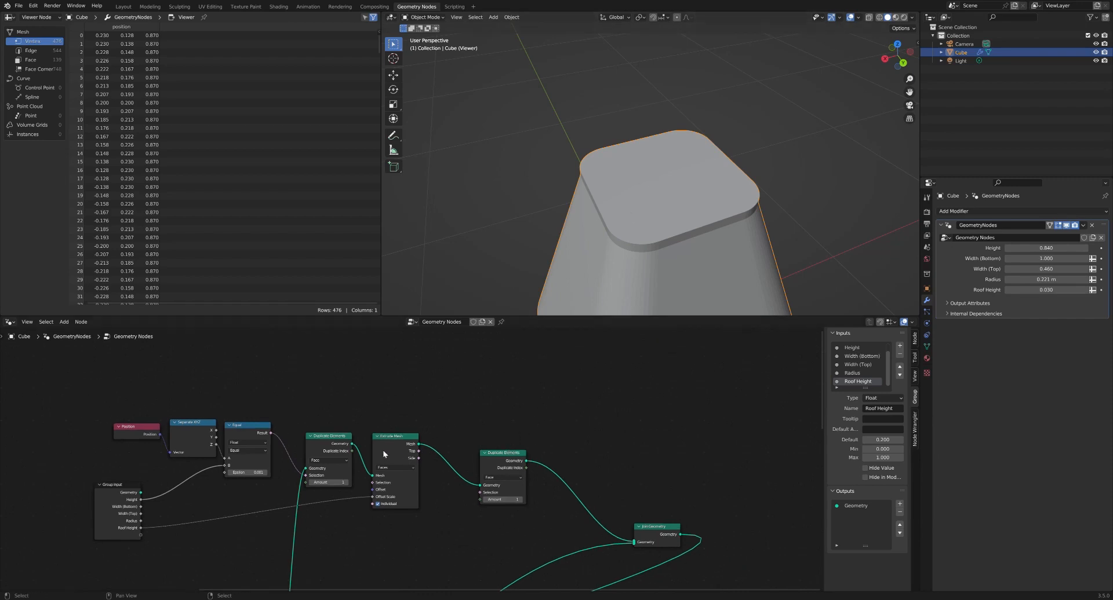
ctrl+shift+click(402, 437)
ctrl+shift+click(504, 455)
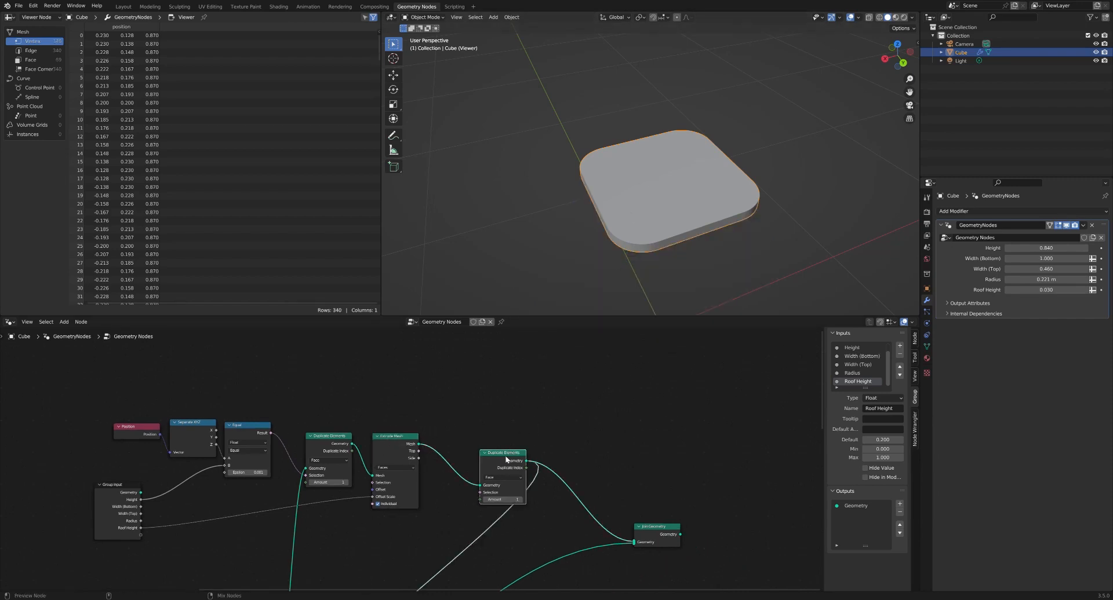
Step: Add a Scale Instances node above the Join Geometry node
key(shift+a)
click(545, 413)
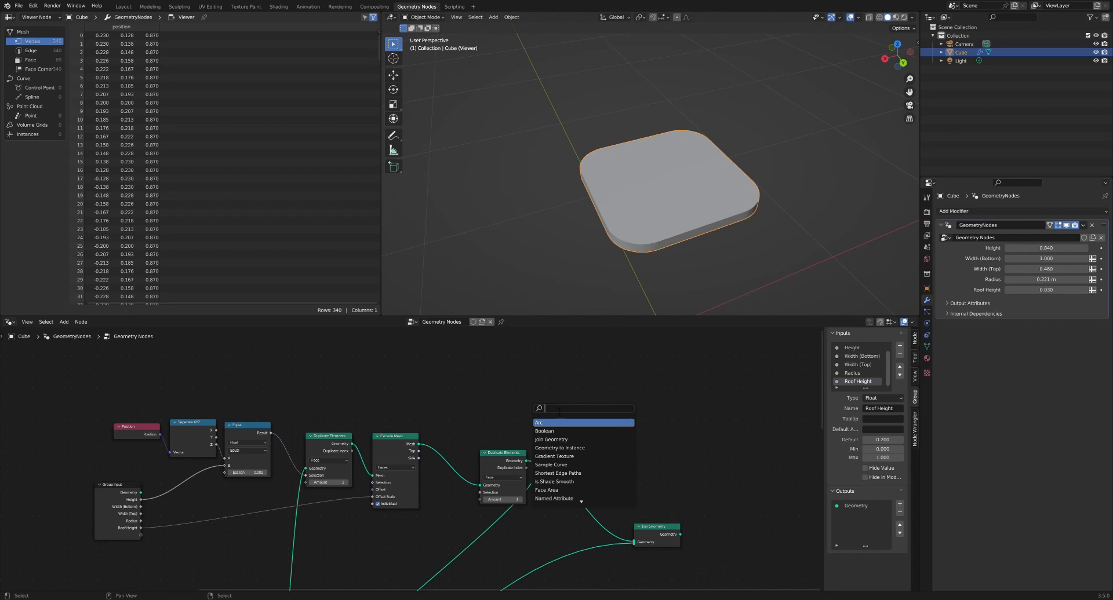
text(scale)
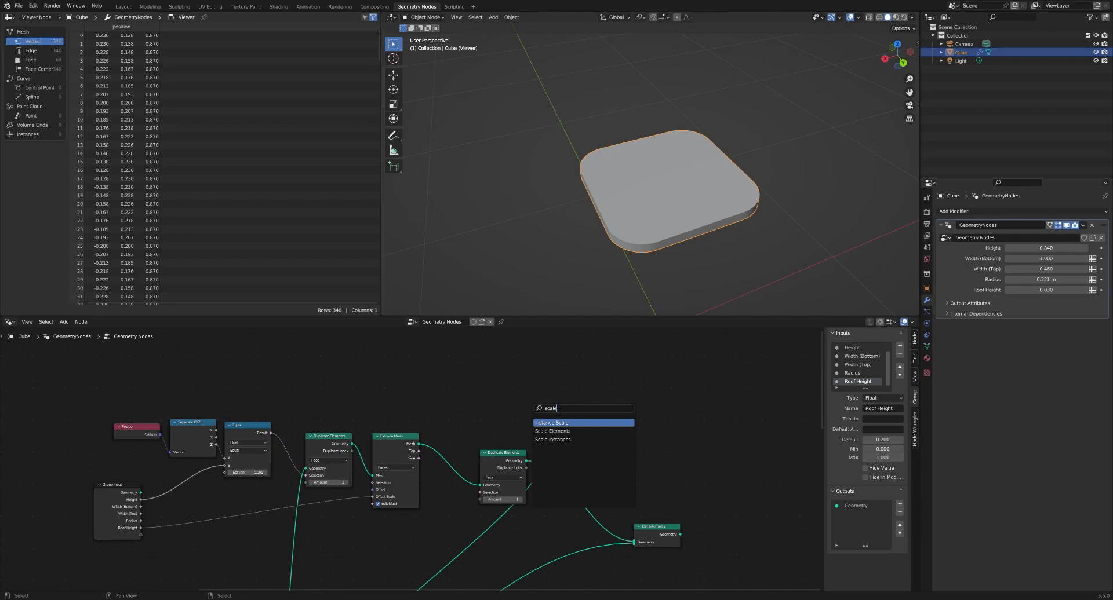
click(565, 439)
click(646, 407)
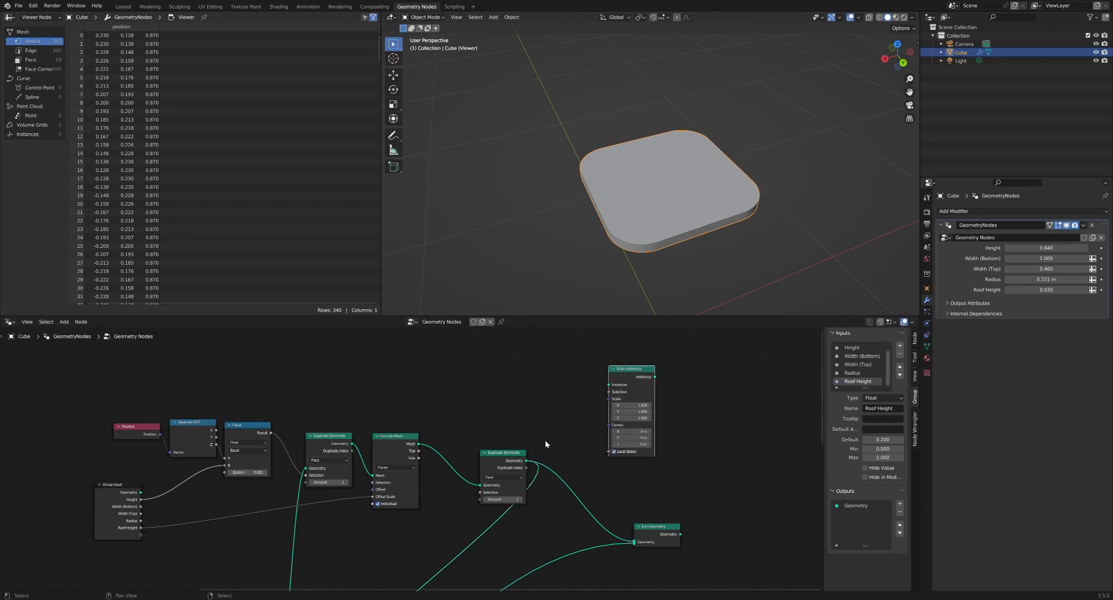
Step: Add a Scale Elements node beside the Scale Instances node
click(520, 373)
key(shift+a)
text(scal)
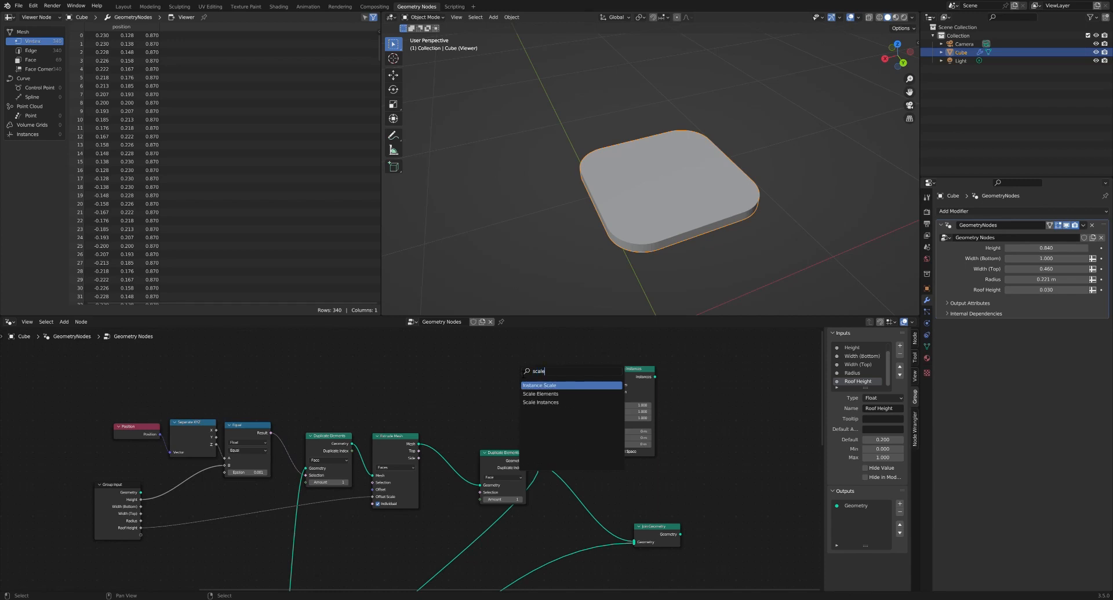
text(e)
key(Down)
key(Return)
click(503, 420)
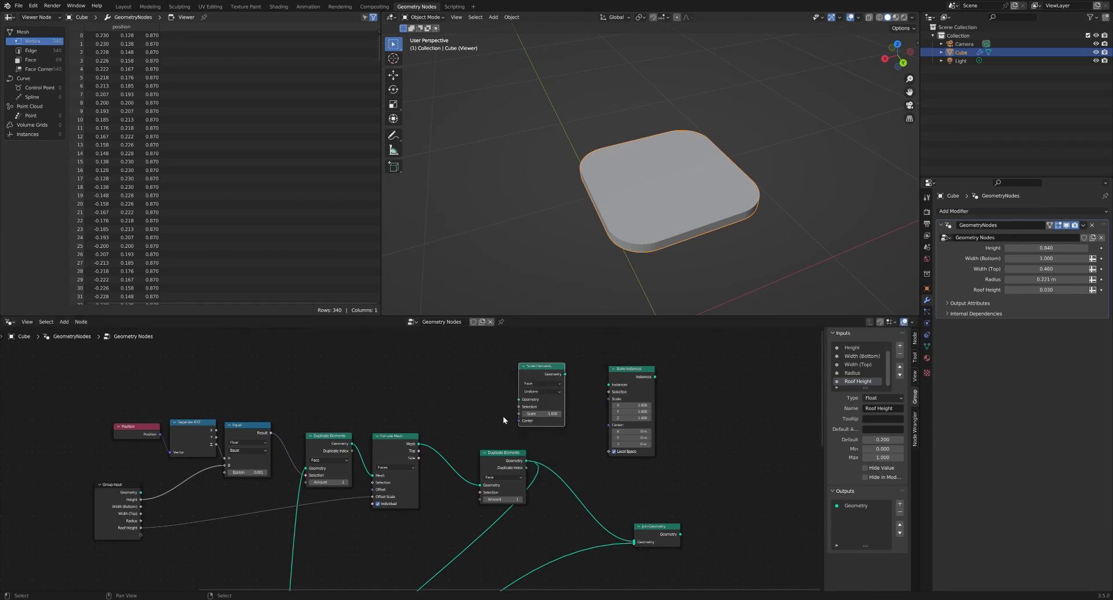
Step: Try scaling the duplicated roof's faces to 0.800 with Scale Elements, and delete that node
click(541, 383)
scroll(531, 450, up, 3)
drag(525, 463, 515, 386)
drag(533, 347, 572, 365)
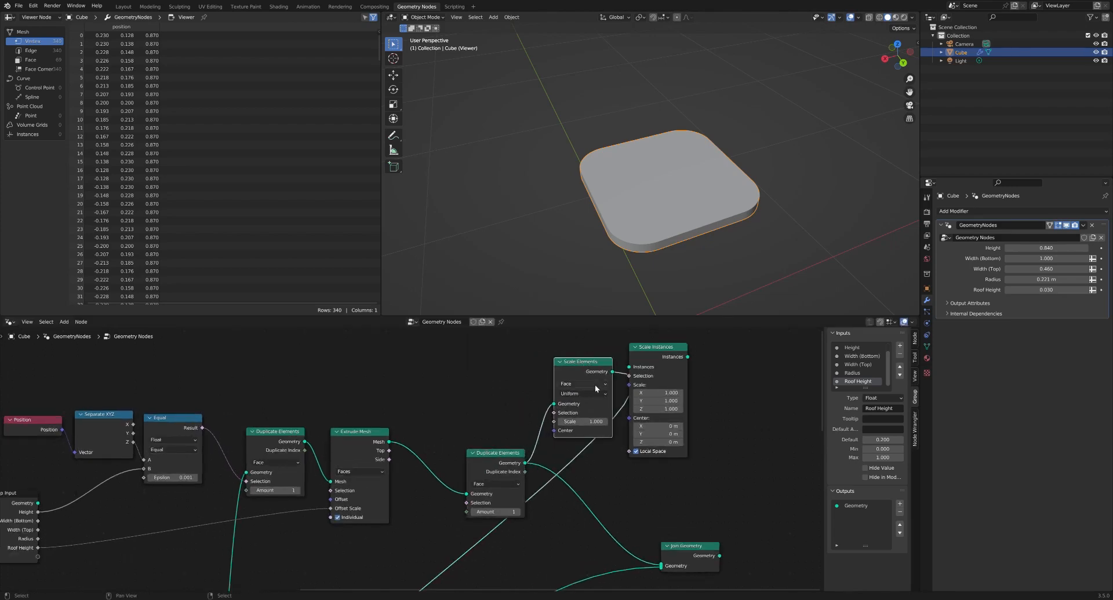
mouse_move(588, 423)
mouse_down()
mouse_move(560, 424)
mouse_move(591, 423)
mouse_up()
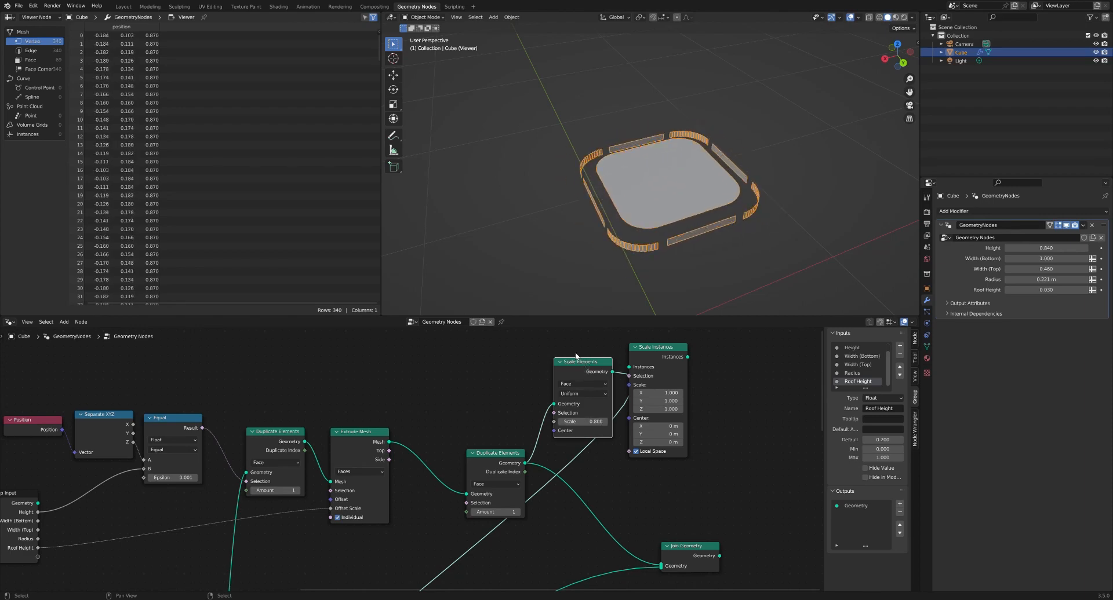
key(x)
Step: Add a Geometry to Instance node between the second Duplicate Elements node and Scale Instances
click(657, 349)
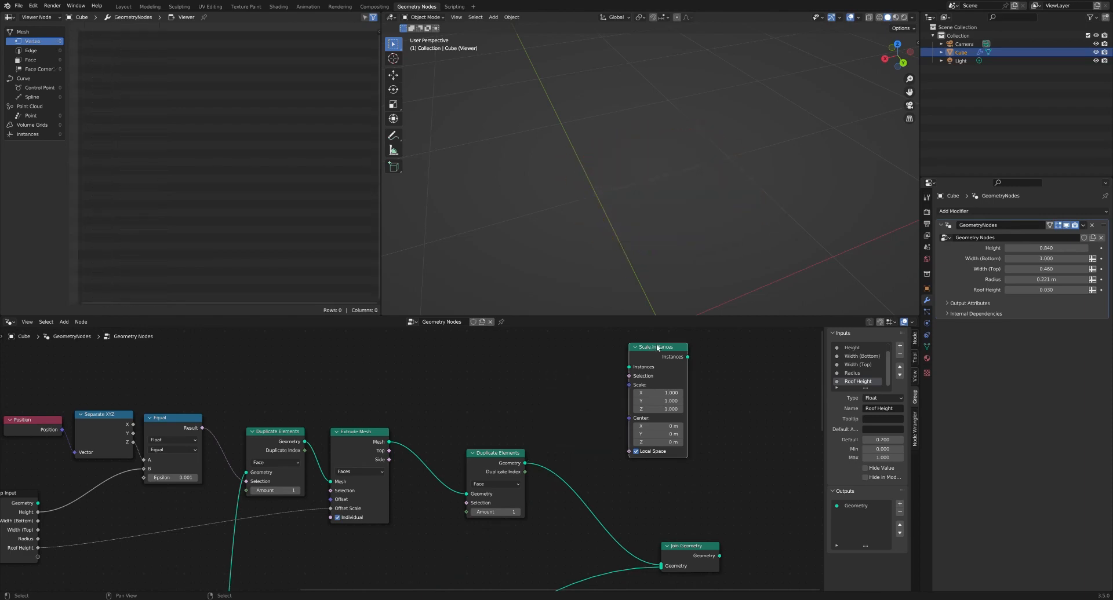
key(shift+a)
click(539, 383)
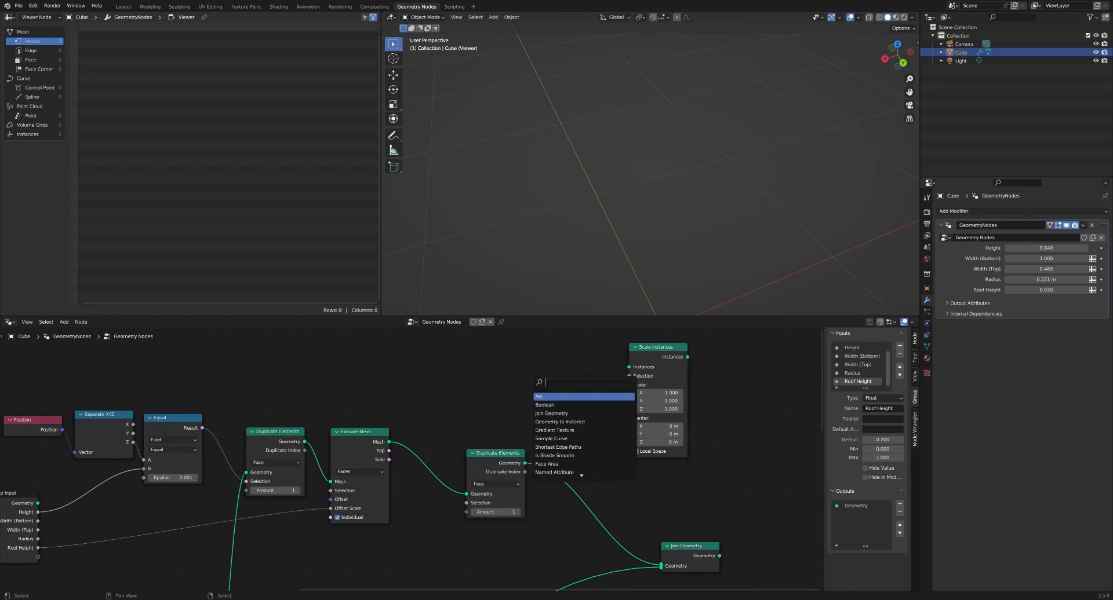
text(geom)
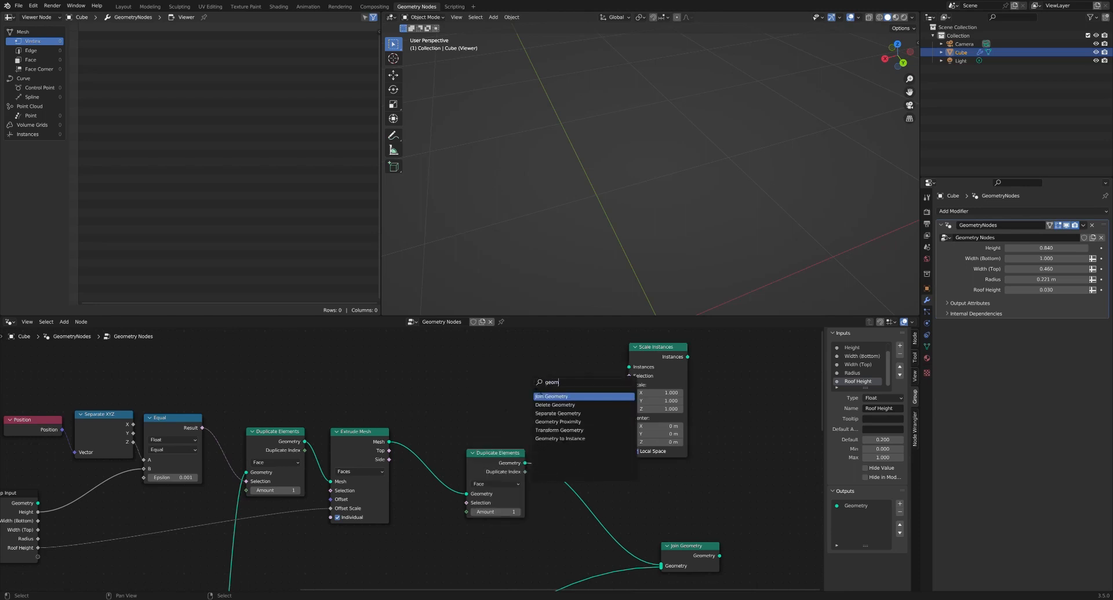
key(Down)
key(Down)
key(Down)
key(Down)
key(Down)
key(Return)
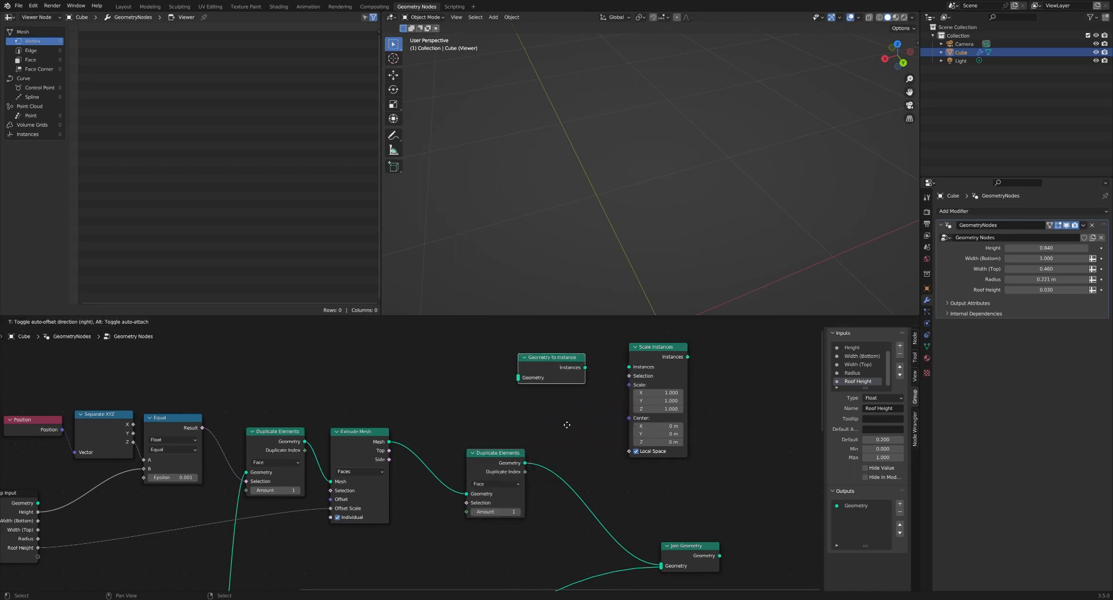
click(575, 437)
Step: Link the second Duplicate Elements through Geometry to Instance into Scale Instances, spacing the nodes in a row, and preview the result
click(498, 460)
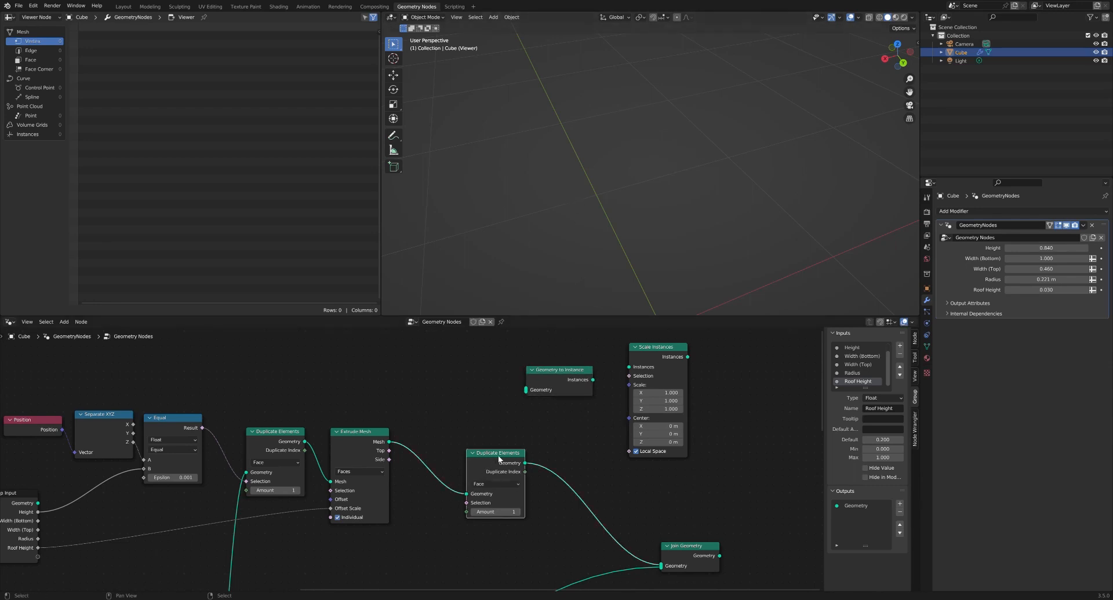
drag(498, 459, 469, 457)
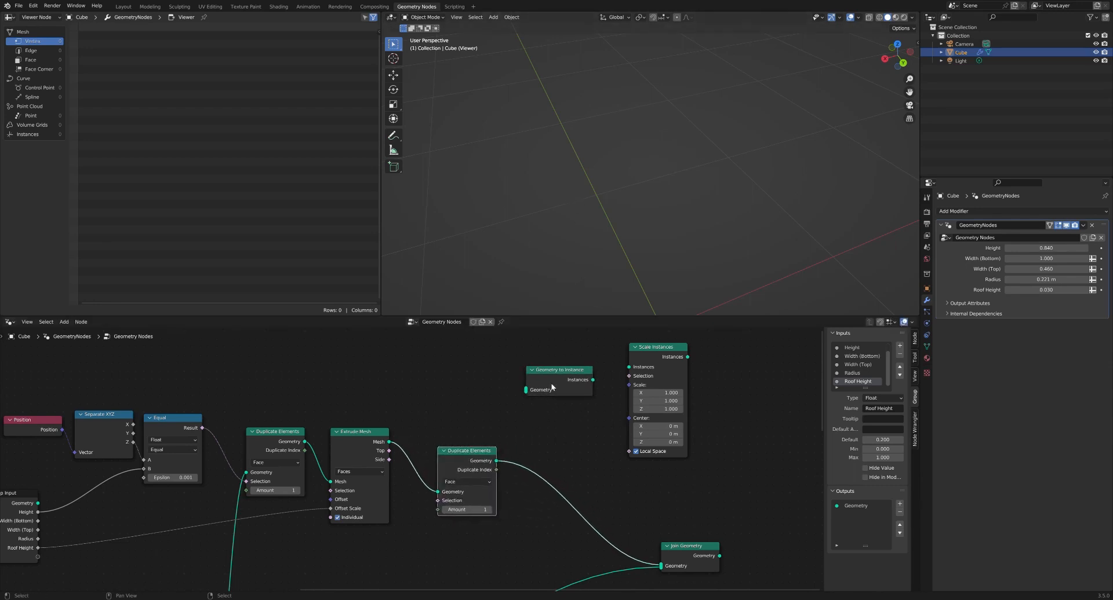
drag(552, 387, 556, 434)
drag(496, 461, 528, 437)
drag(597, 426, 654, 397)
ctrl+shift+click(654, 397)
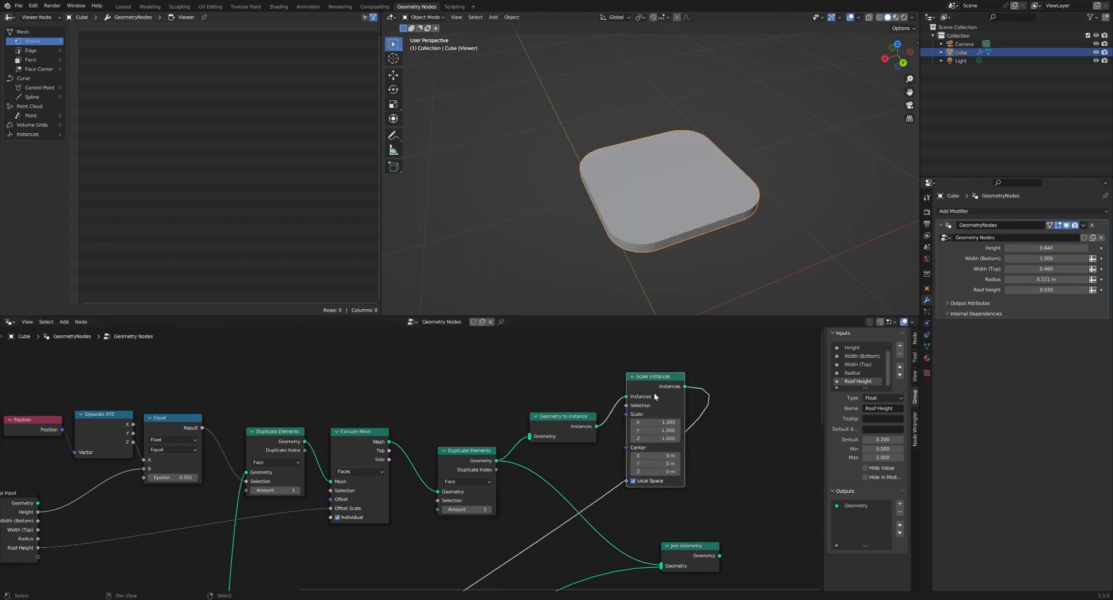
Step: Try a different Z scale on Scale Instances and set it back to 1
drag(653, 443, 626, 443)
click(655, 441)
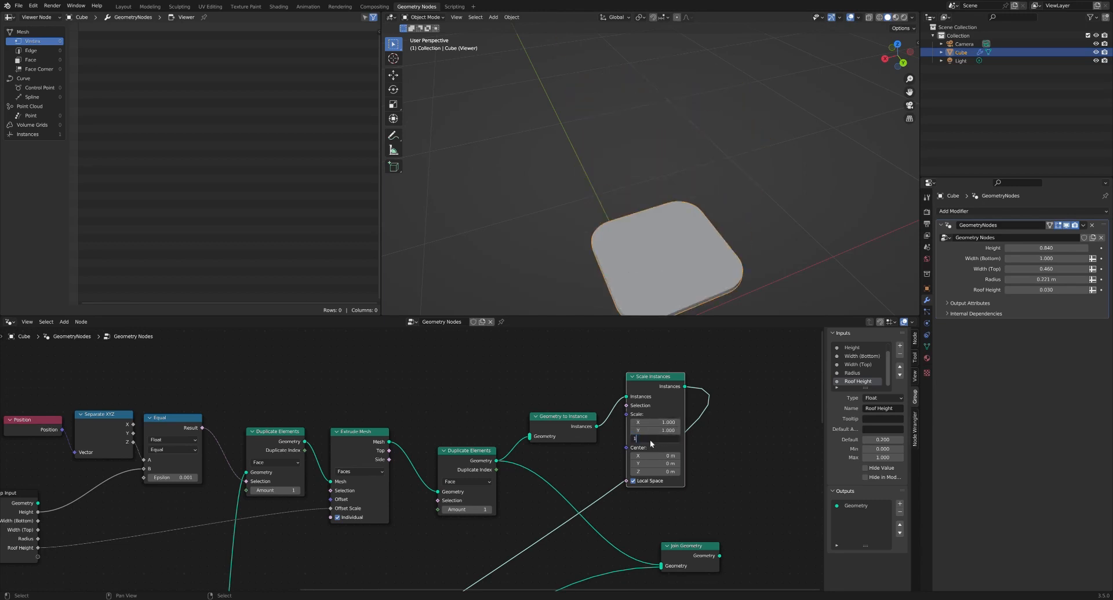
key(Return)
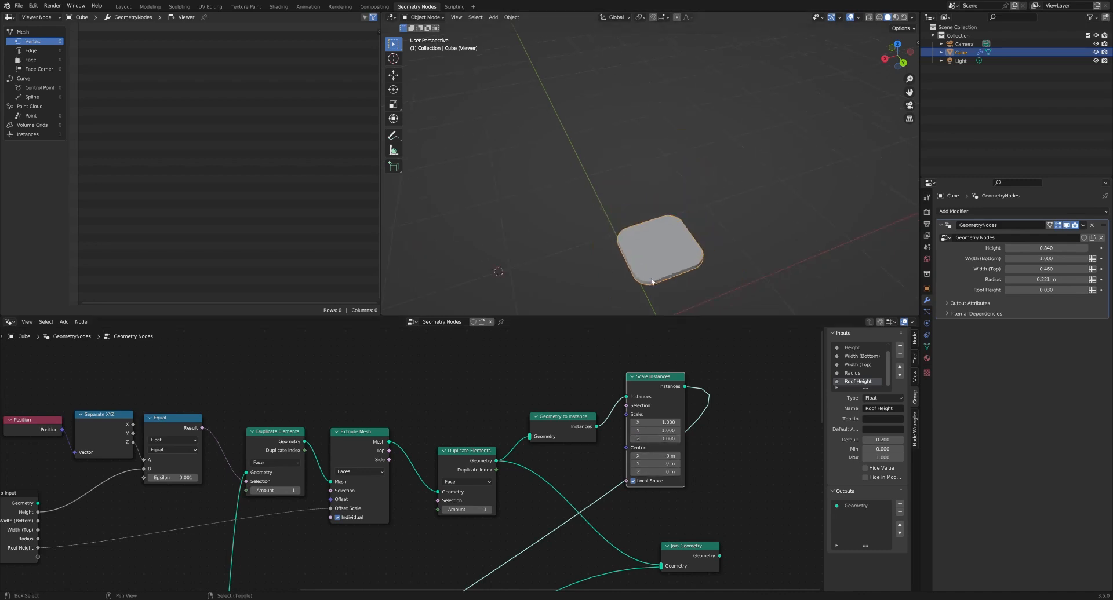
Step: Try a larger X scale on Scale Instances and set it back to 1
middle_drag(651, 281, 652, 259)
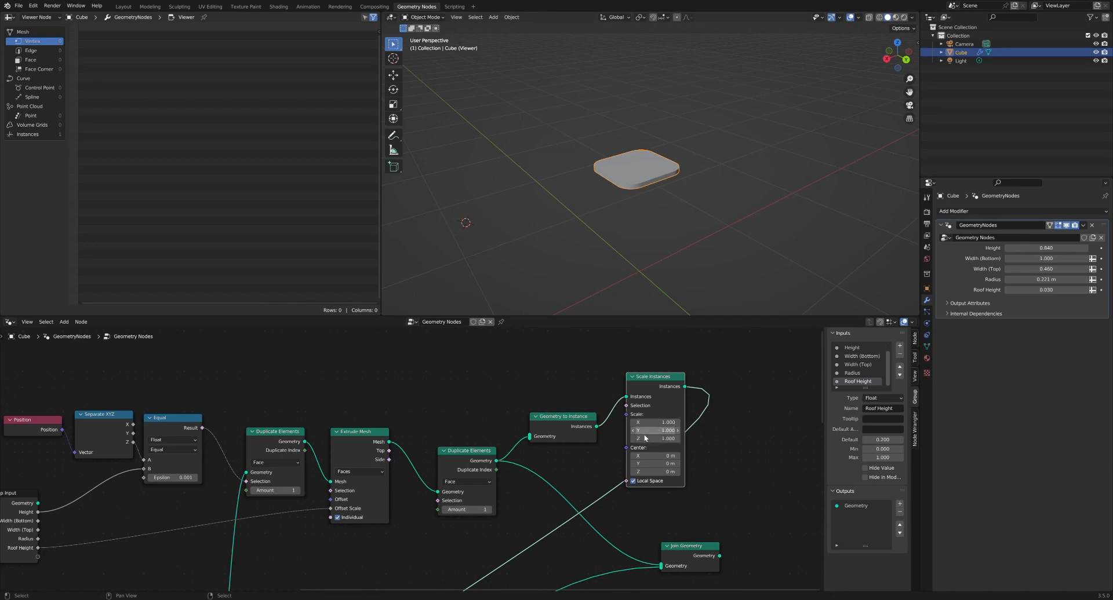
drag(654, 423, 707, 423)
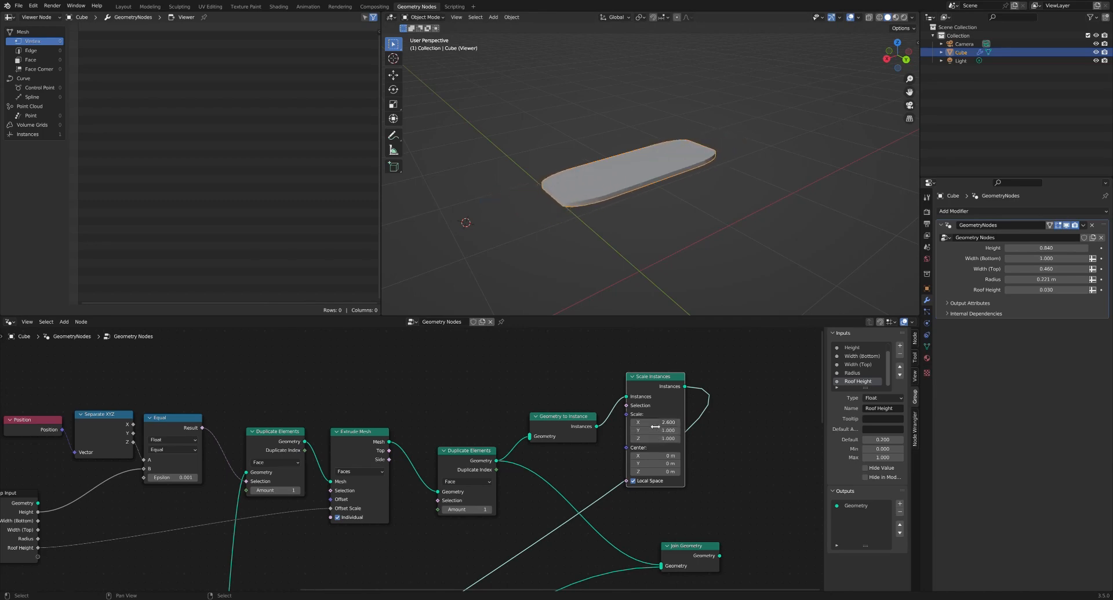
click(655, 423)
text(1)
key(Return)
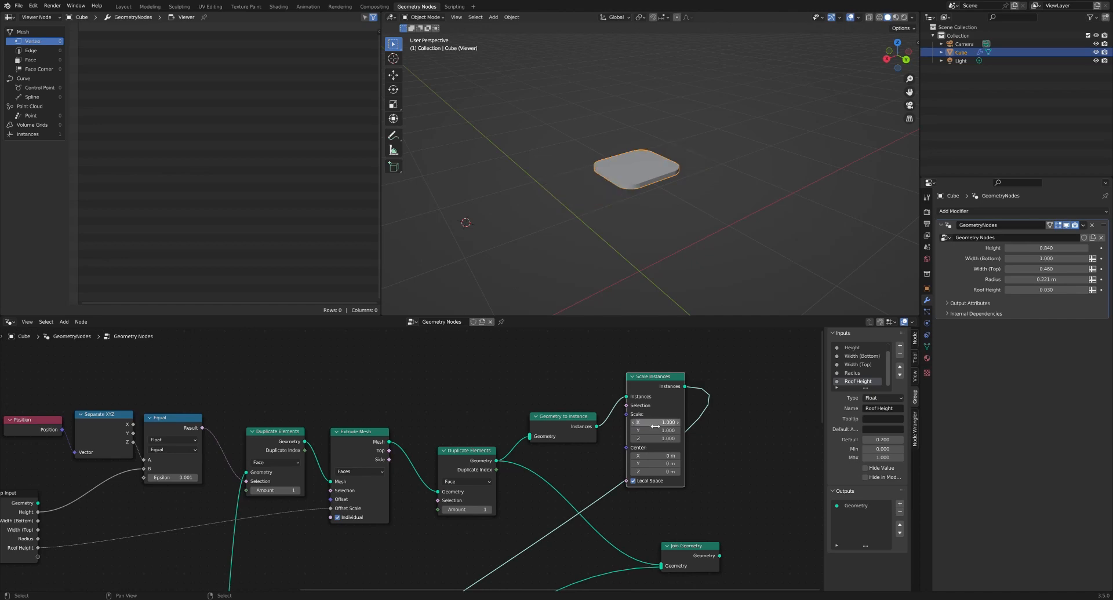
Step: Move both Duplicate Elements nodes, Extrude Mesh and Geometry to Instance slightly upward as a group
scroll(555, 407, down, 3)
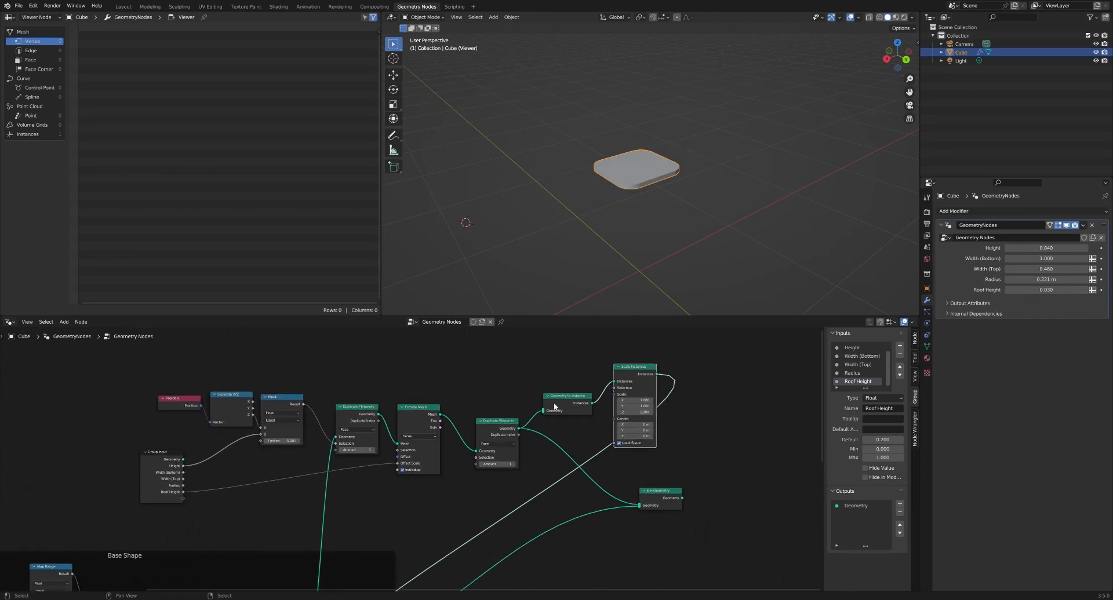
scroll(638, 428, up, 1)
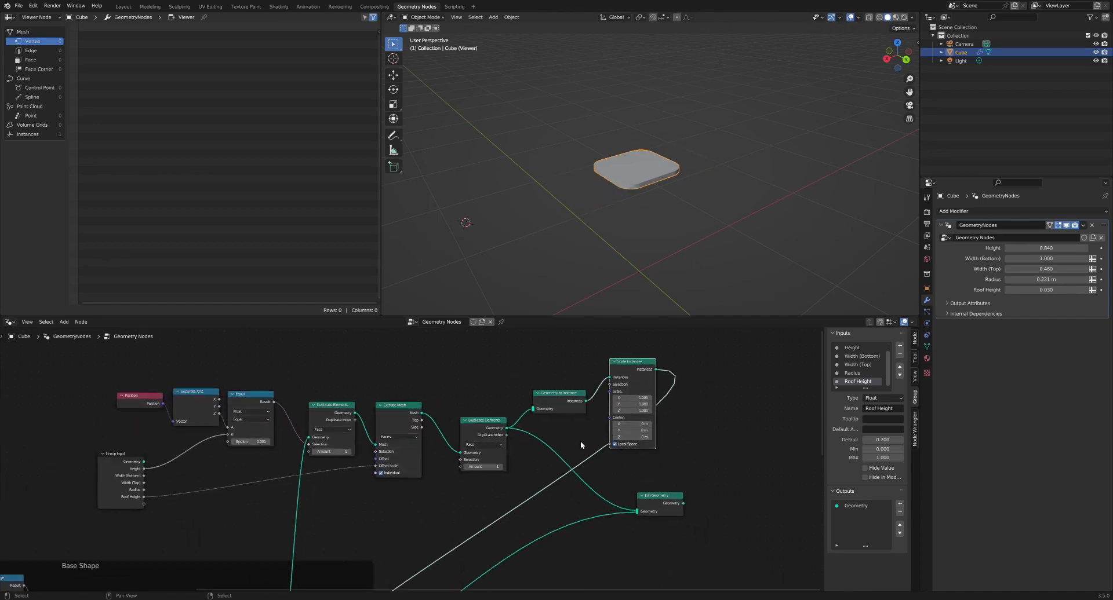
scroll(607, 443, up, 1)
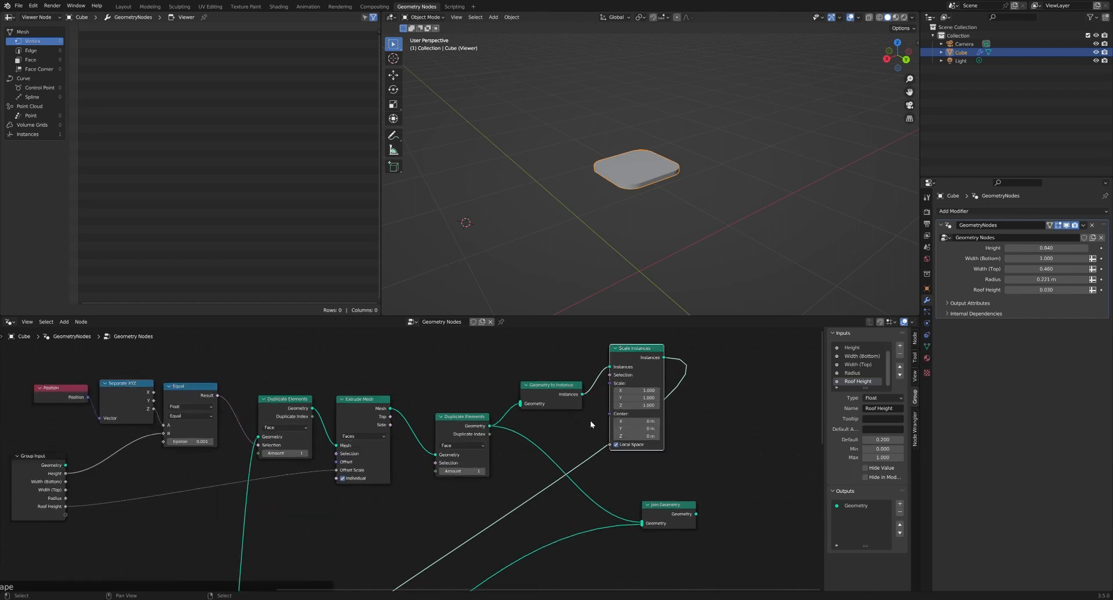
middle_drag(552, 431, 607, 452)
middle_drag(310, 391, 340, 384)
drag(365, 368, 642, 484)
key(g)
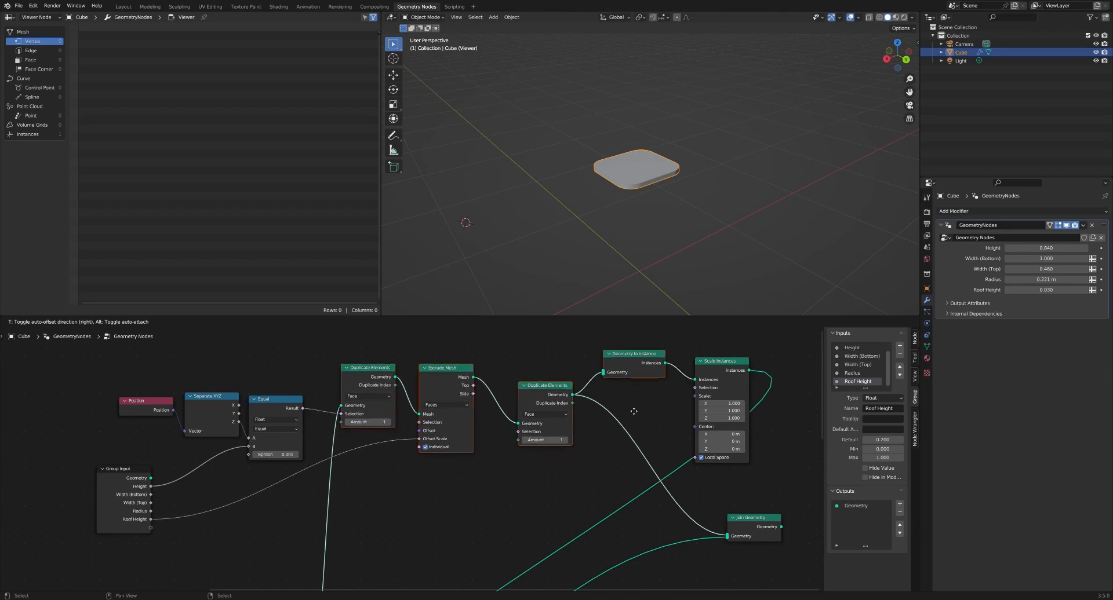
click(633, 410)
Step: Add a Combine XYZ node with the Height input linked to Z, and link its vector to the Scale Instances Center
drag(149, 487, 608, 468)
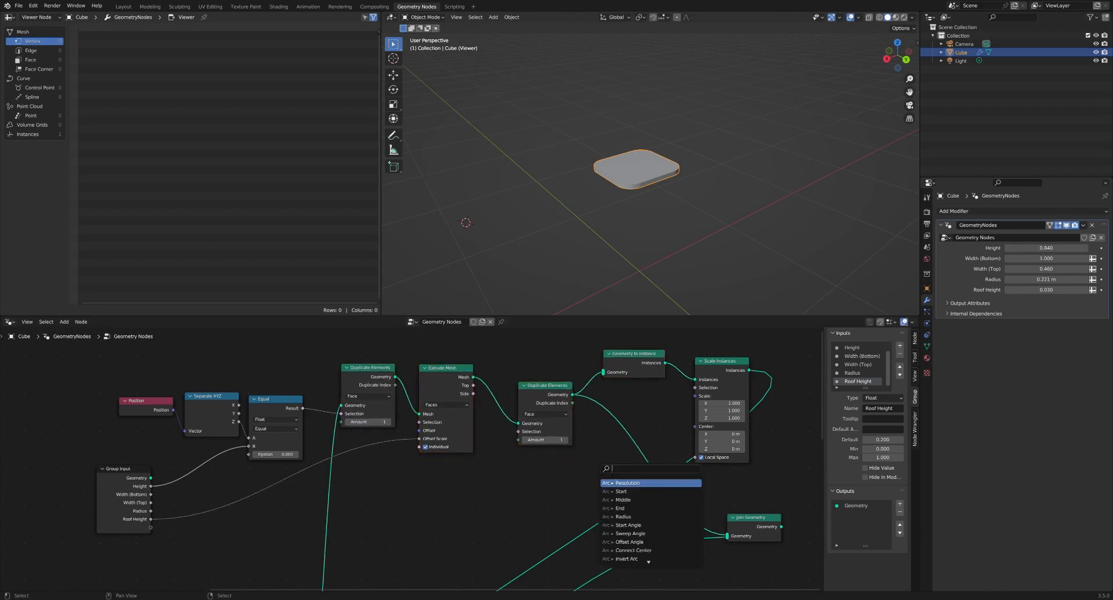
text(combine)
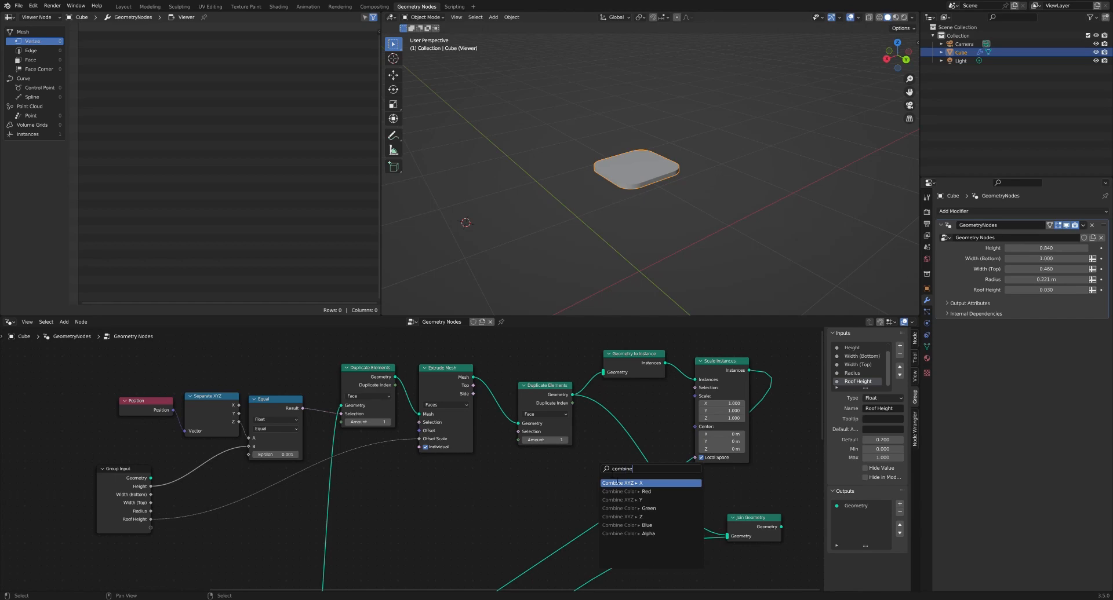
click(623, 517)
click(555, 510)
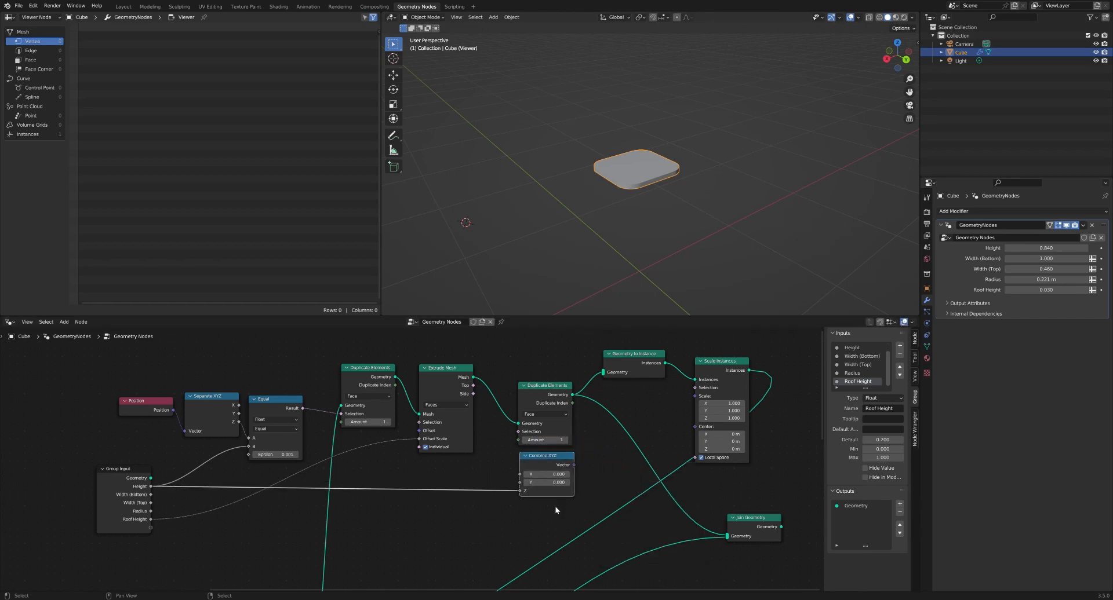
drag(574, 465, 725, 423)
Step: Test the Z scale on Scale Instances with the new center and reset it to 1
scroll(702, 430, up, 1)
click(725, 419)
text(1)
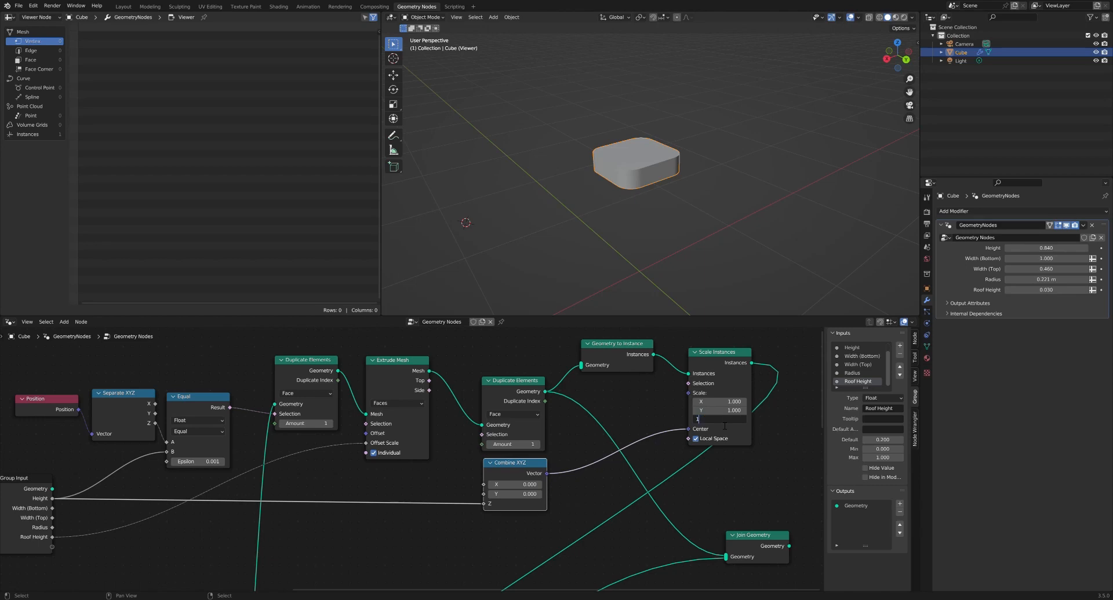
key(Return)
scroll(770, 401, down, 1)
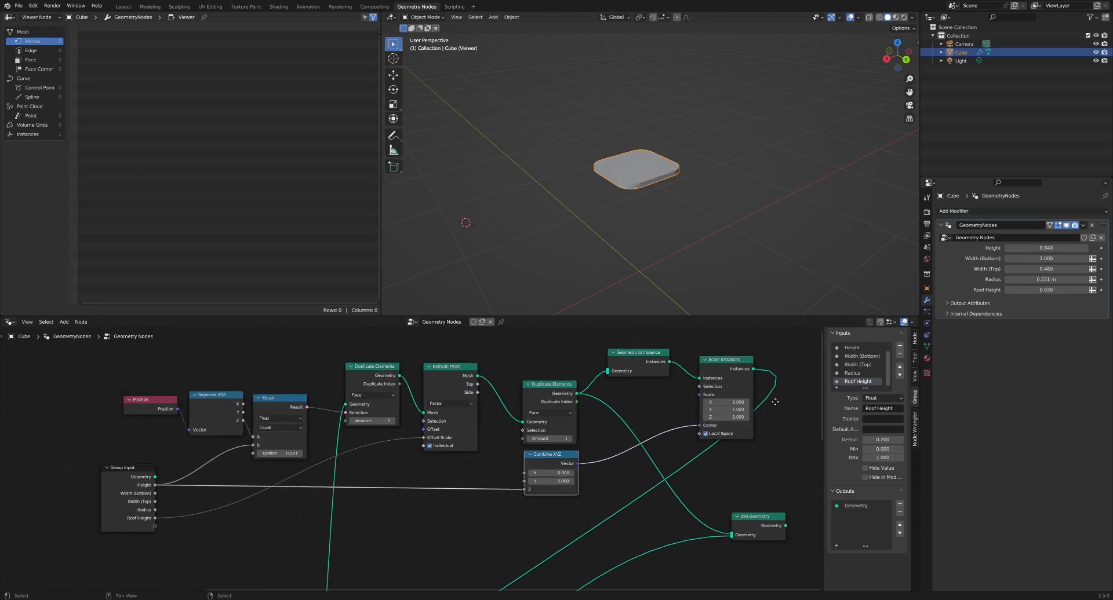
Step: Add another float input to the node group after Roof Height
middle_drag(773, 394, 682, 410)
scroll(680, 410, up, 1)
scroll(662, 406, up, 1)
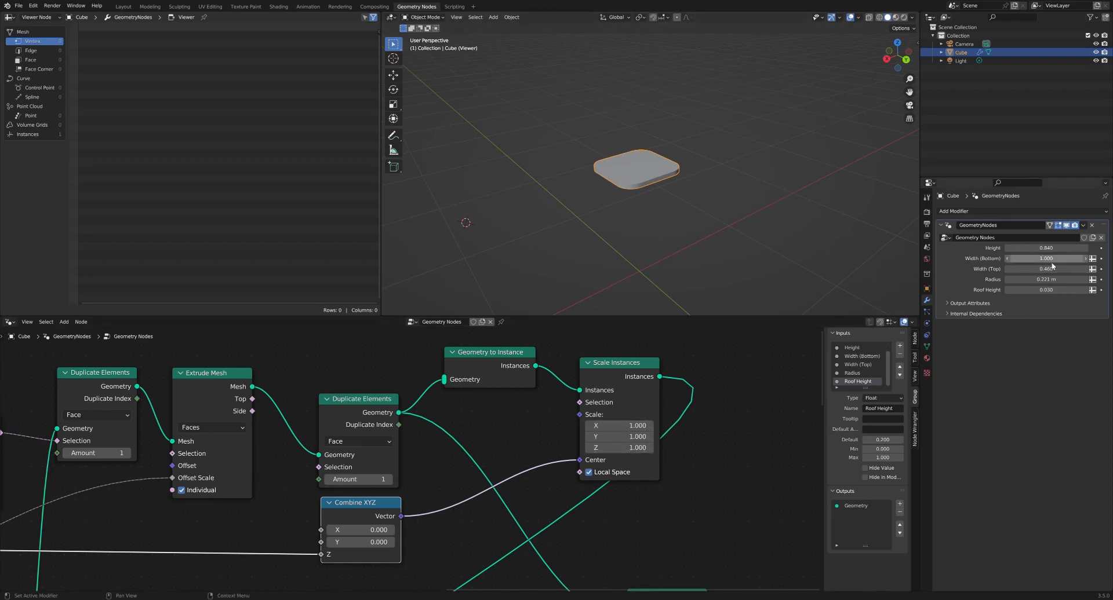
scroll(514, 446, down, 5)
middle_drag(459, 445, 608, 435)
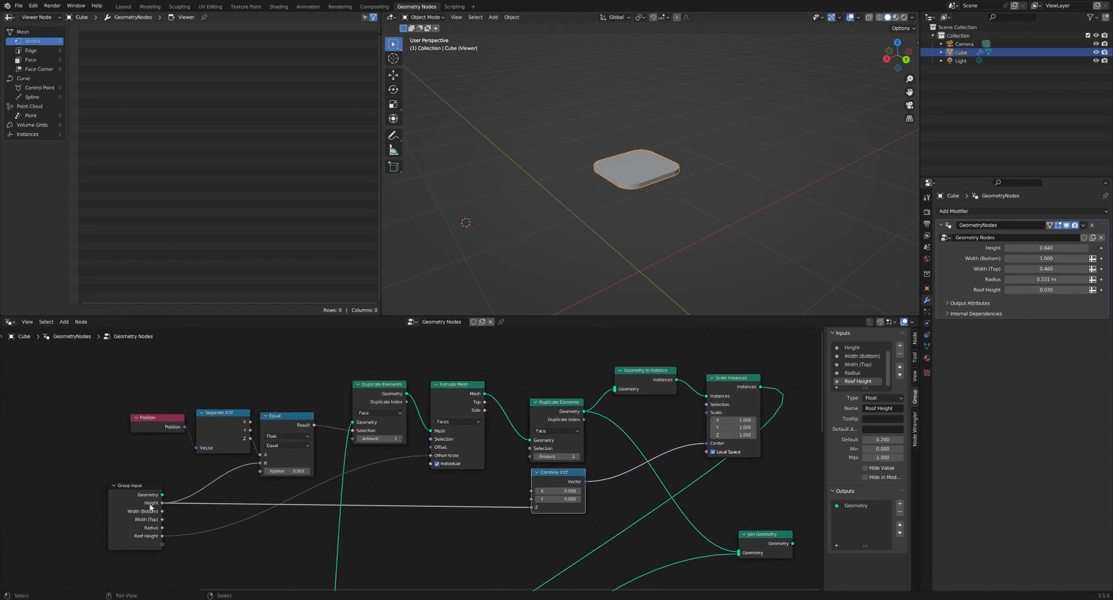
middle_drag(207, 529, 119, 491)
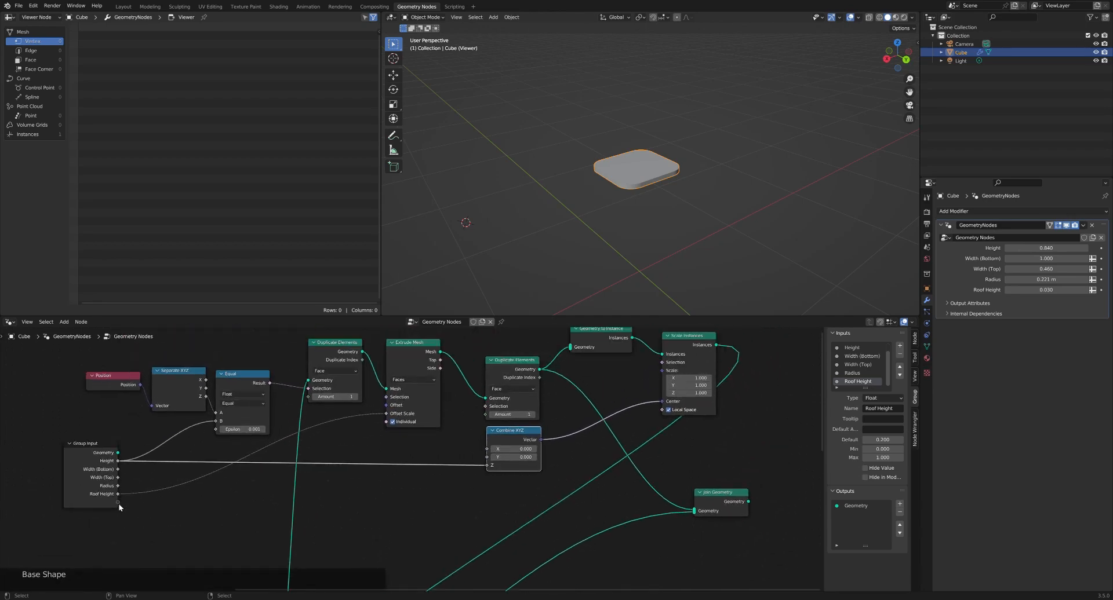
drag(118, 502, 610, 388)
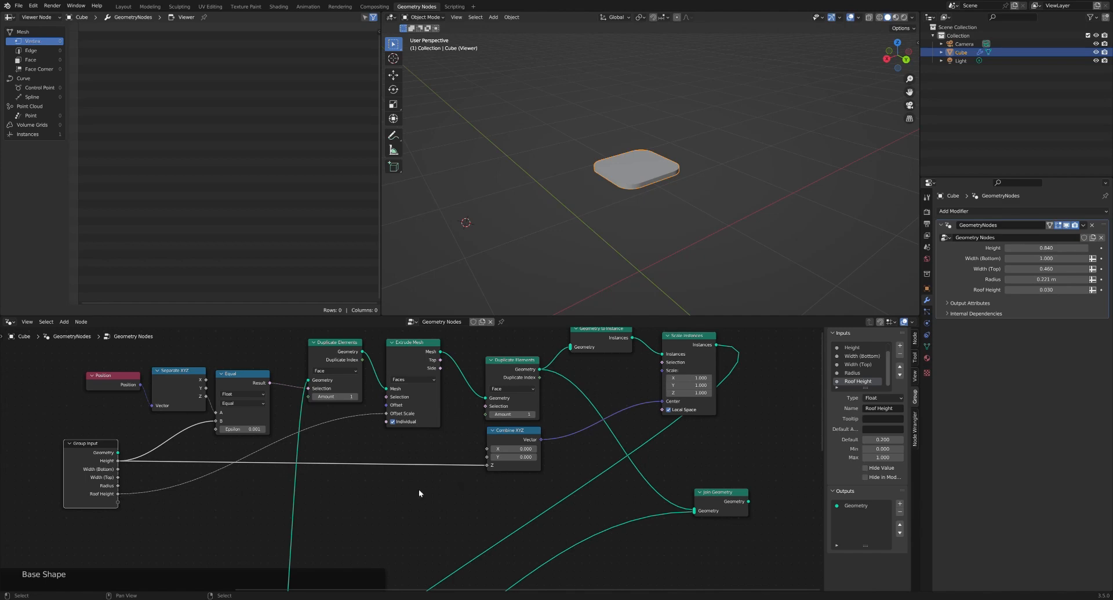
click(899, 346)
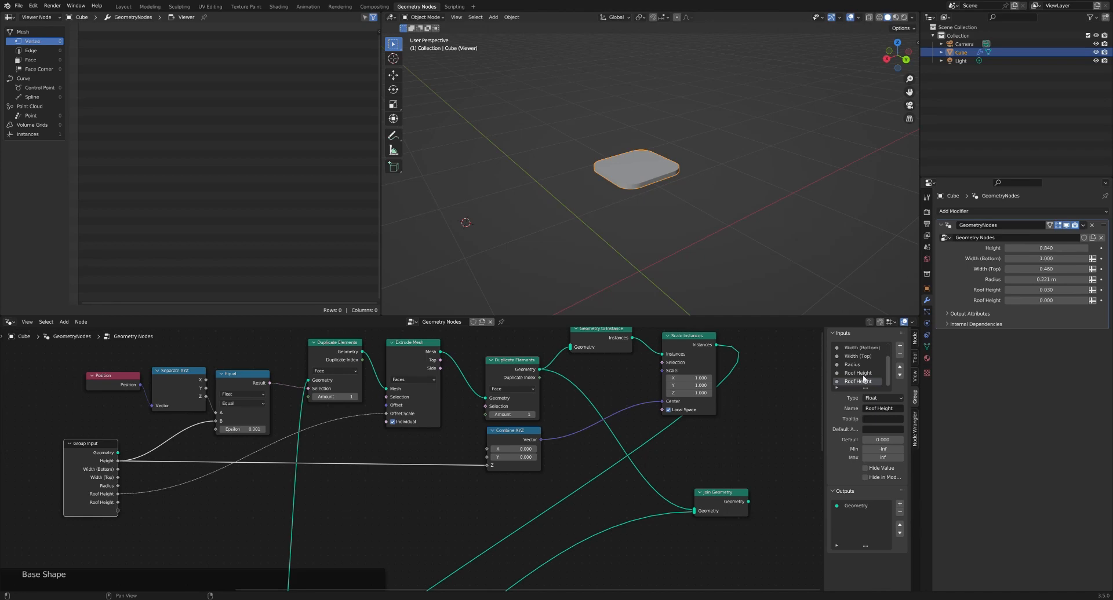
Step: Rename the new group input Roof Inset and set its minimum to 0 and maximum to 1
click(882, 408)
double_click(885, 409)
text(Ins)
key(Return)
click(891, 450)
text(0)
key(Tab)
text(1)
key(Tab)
key(Escape)
Step: Add a second Combine XYZ node with Roof Inset linked to both X and Y, and set its Z to 1
drag(122, 503, 444, 497)
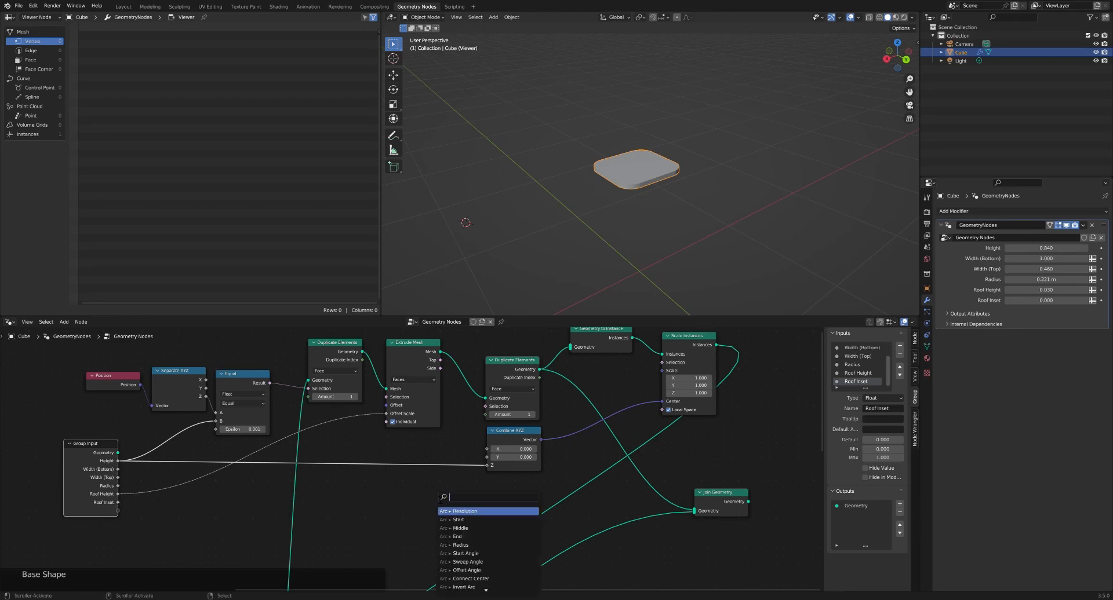
text(combin)
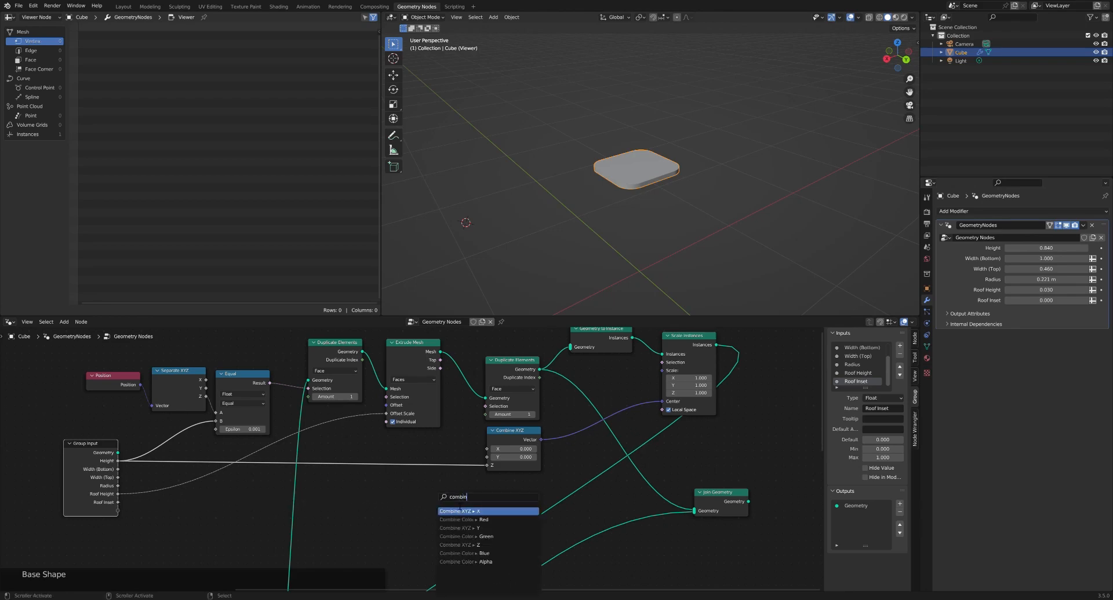
click(466, 511)
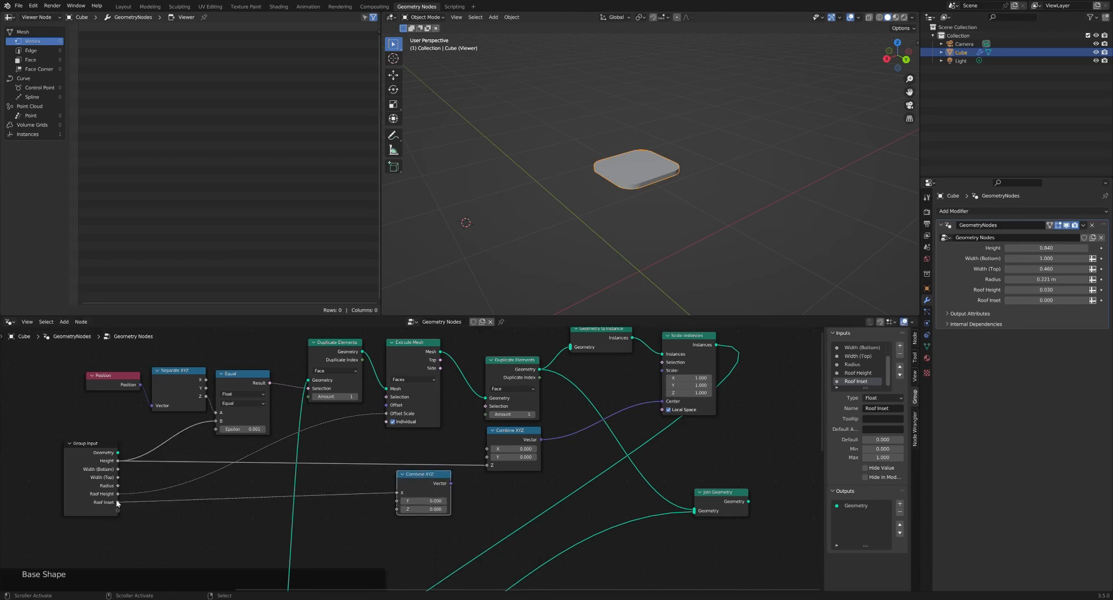
drag(118, 502, 397, 501)
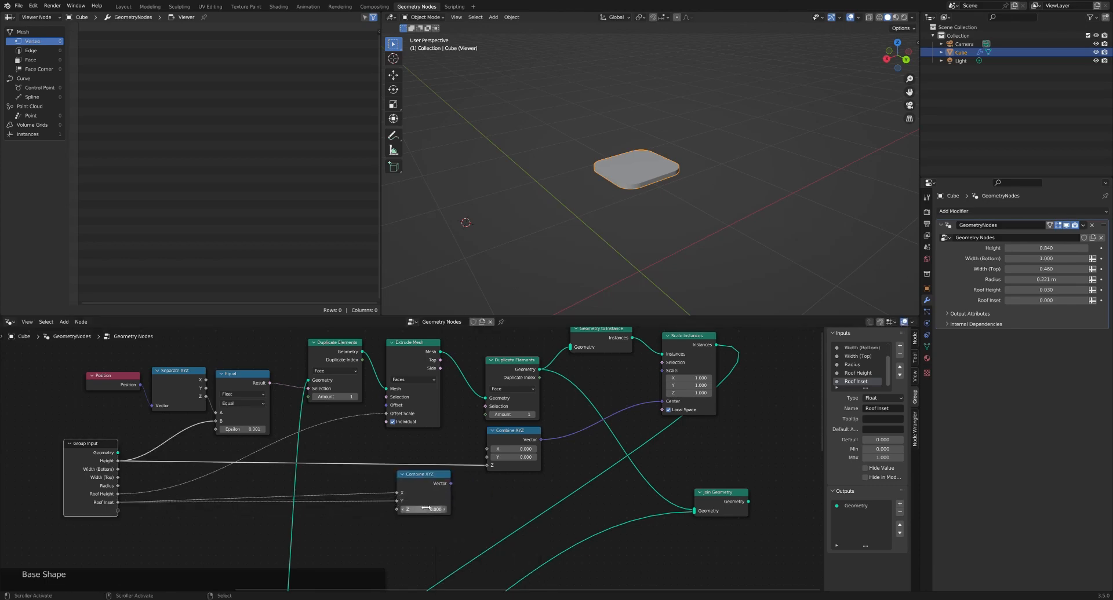
click(426, 509)
text(1)
key(Return)
Step: Link the Roof Inset Combine XYZ vector to the Scale of Scale Instances, and rearrange the two Combine XYZ nodes to avoid crossing links
drag(451, 483, 662, 370)
drag(526, 437, 525, 472)
drag(440, 478, 453, 442)
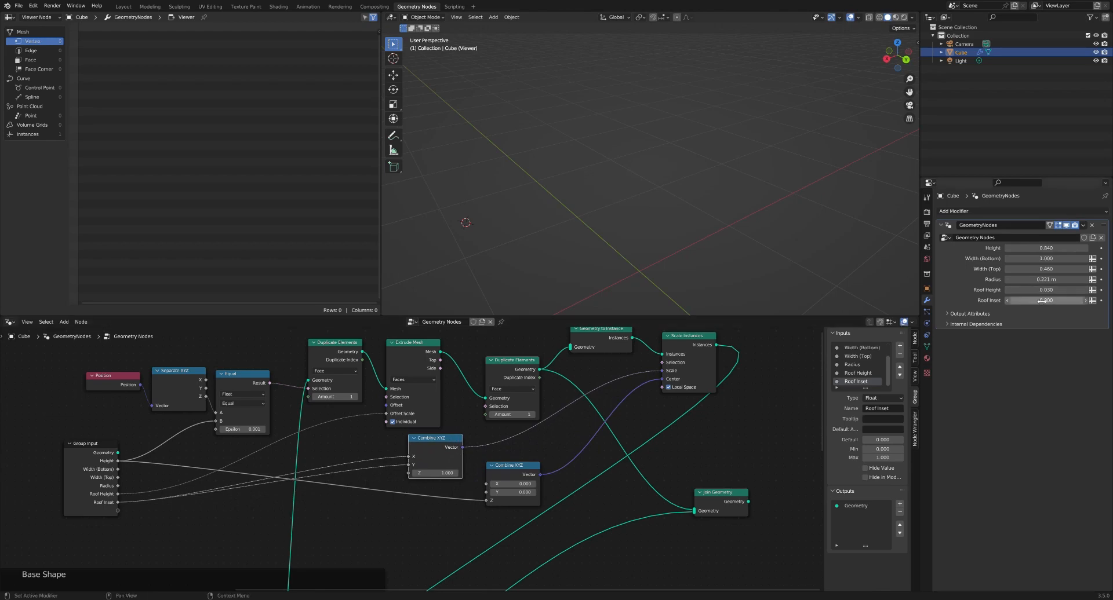
Step: Set the modifier's Roof Inset to 0.5, and preview the second Duplicate Elements and Scale Instances in turn
click(1056, 300)
text(0.5)
key(Return)
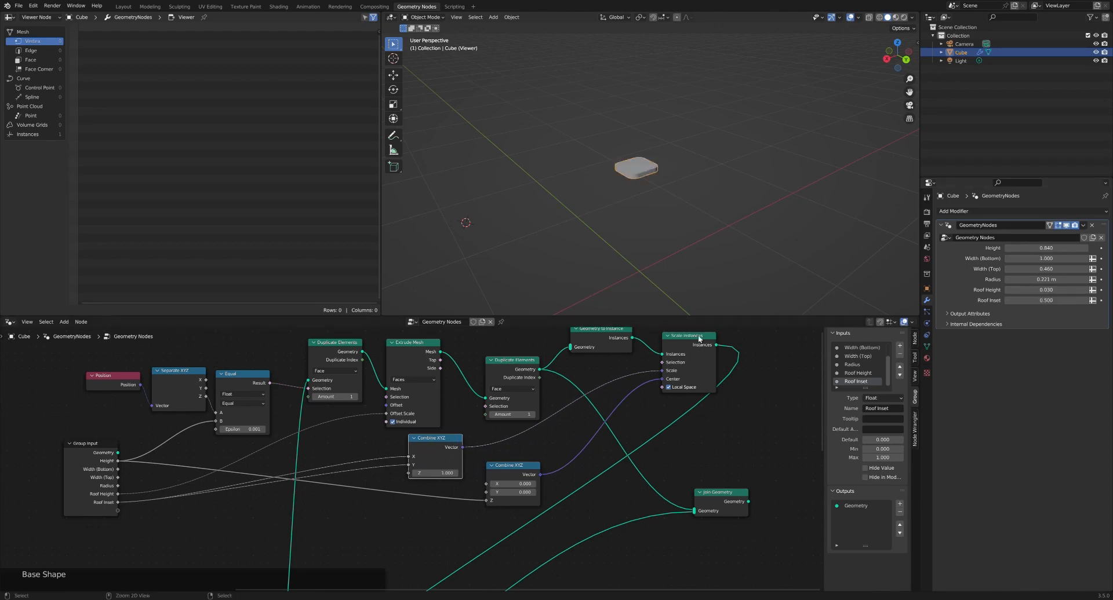
middle_drag(594, 364, 583, 395)
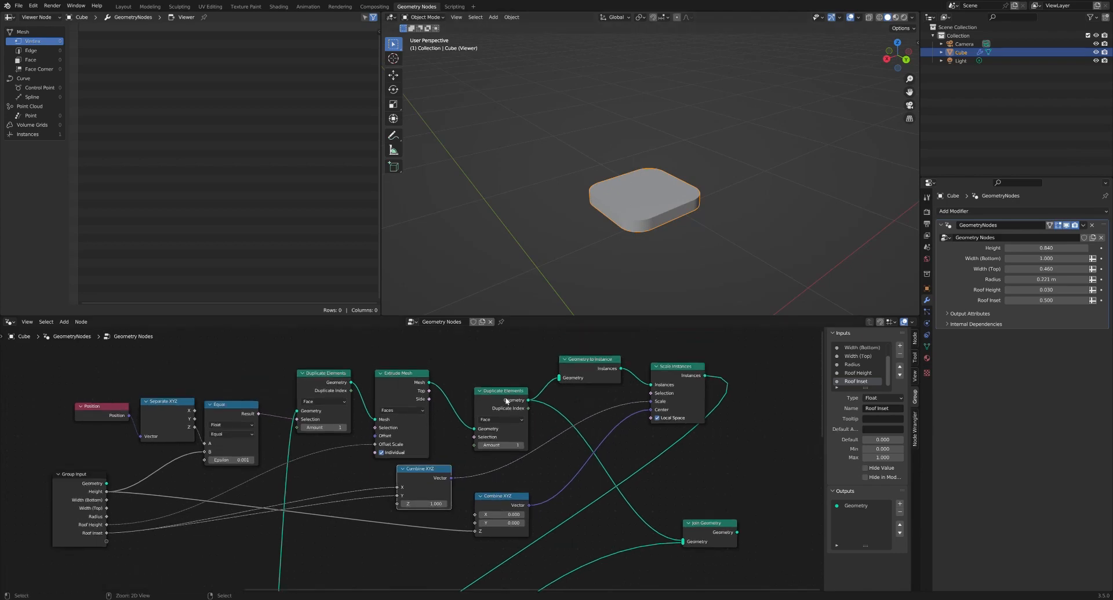
ctrl+shift+click(509, 391)
ctrl+shift+click(686, 368)
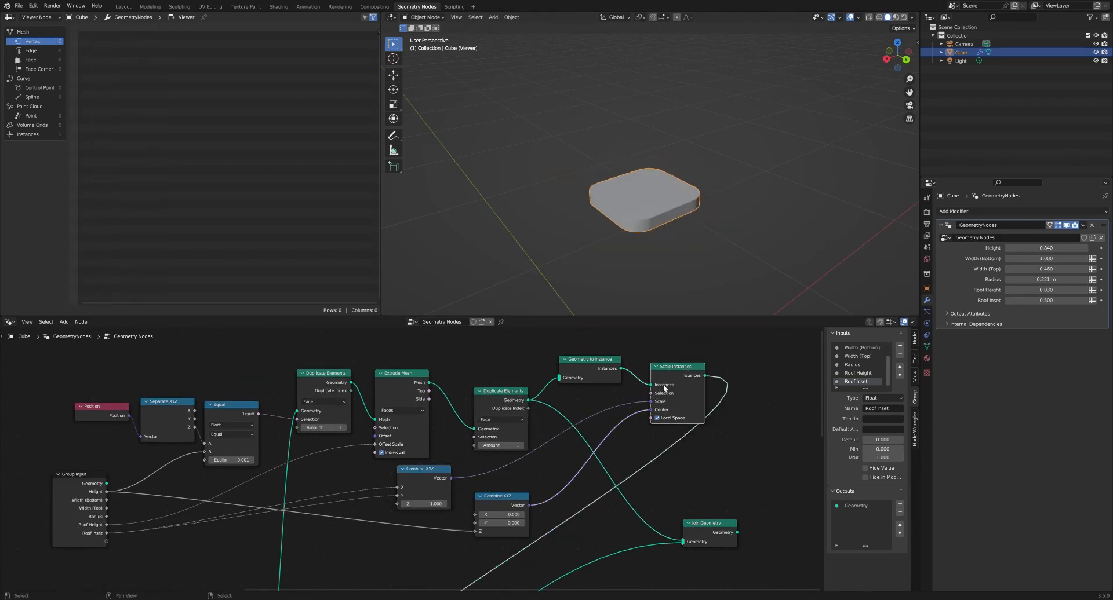
ctrl+shift+click(526, 398)
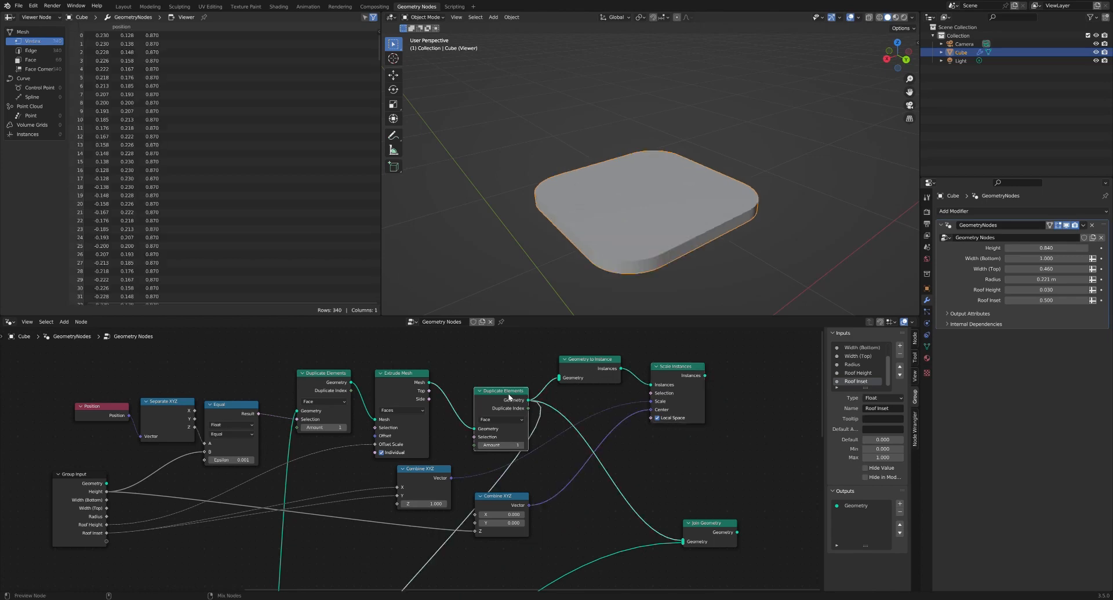
ctrl+shift+click(683, 372)
Step: Add a Mesh Boolean node set to Difference above and beyond the Scale Instances node
scroll(659, 370, down, 3)
middle_drag(690, 342, 606, 397)
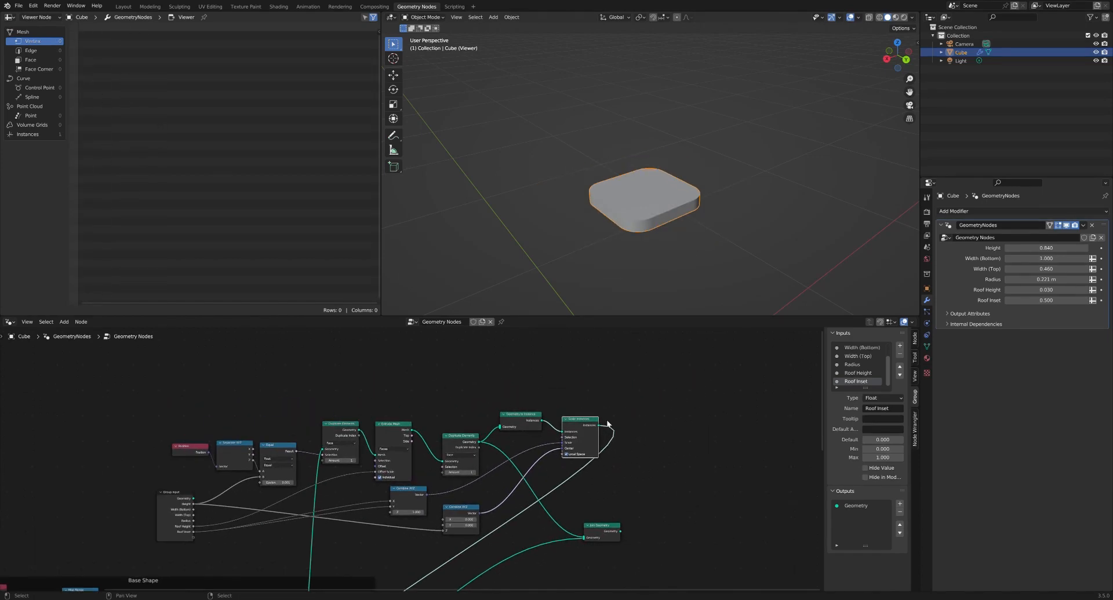
key(shift+a)
click(605, 398)
text(mesh)
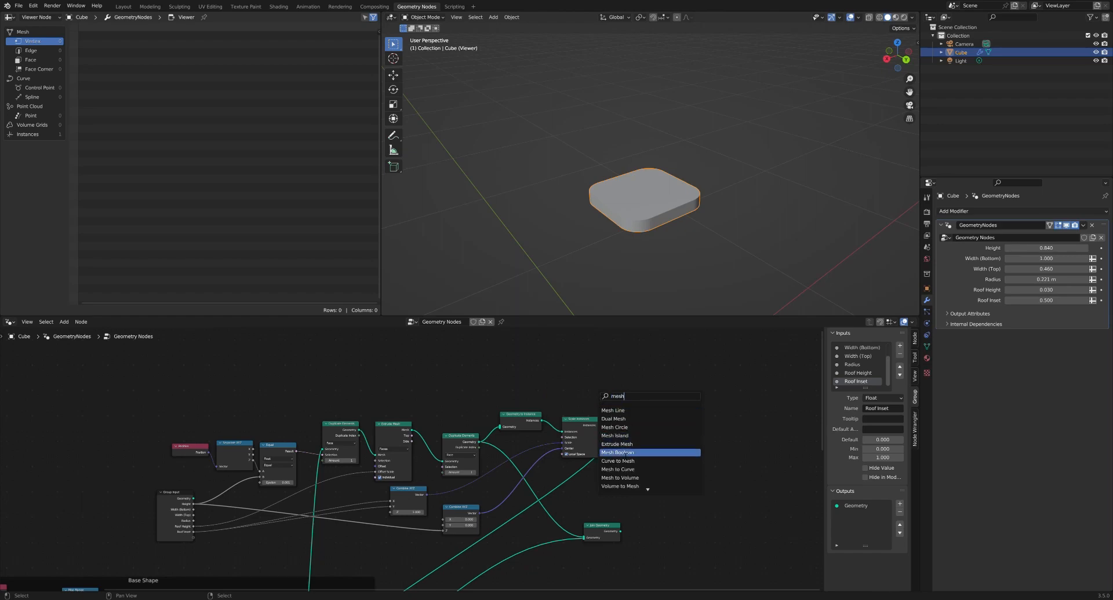
click(627, 454)
click(655, 431)
scroll(642, 380, up, 2)
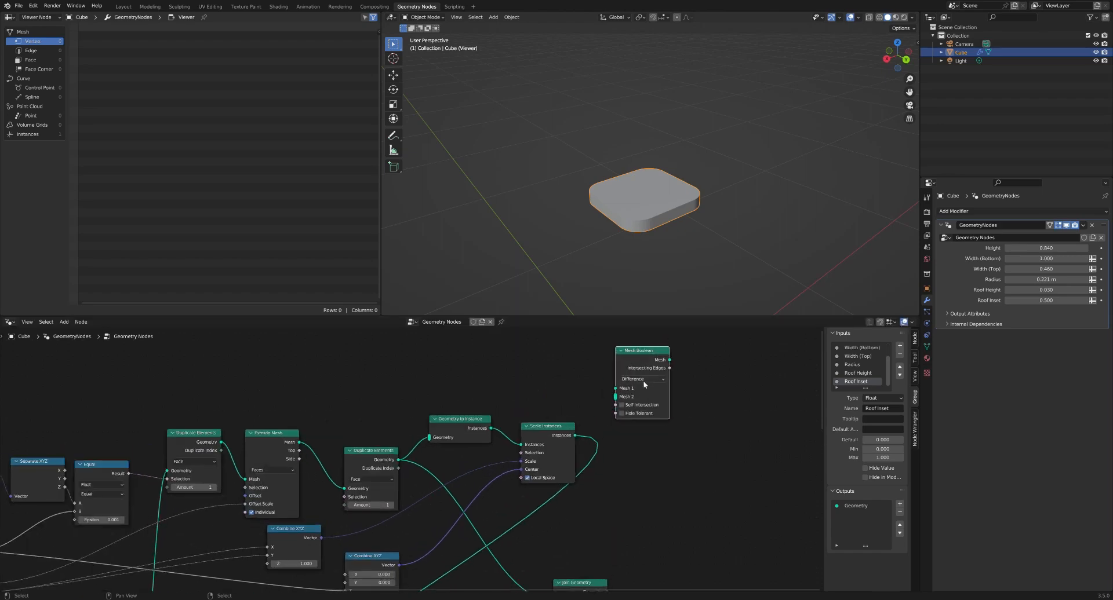
Step: Link the second Duplicate Elements to Mesh 1 and Scale Instances to Mesh 2 of the Mesh Boolean, and preview the difference
ctrl+shift+click(390, 458)
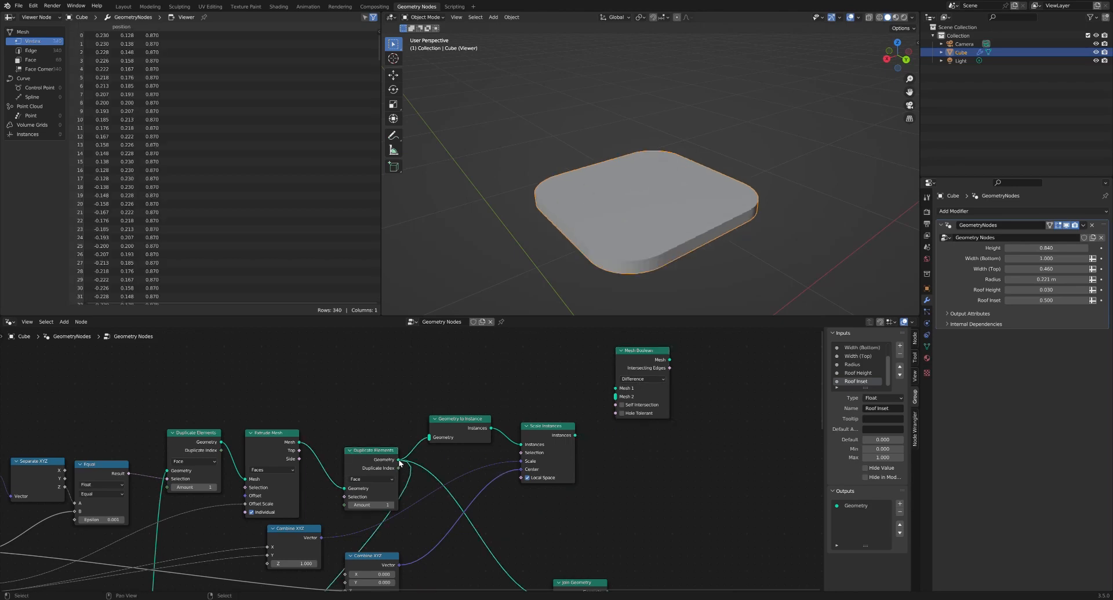
drag(398, 459, 618, 390)
drag(576, 435, 616, 397)
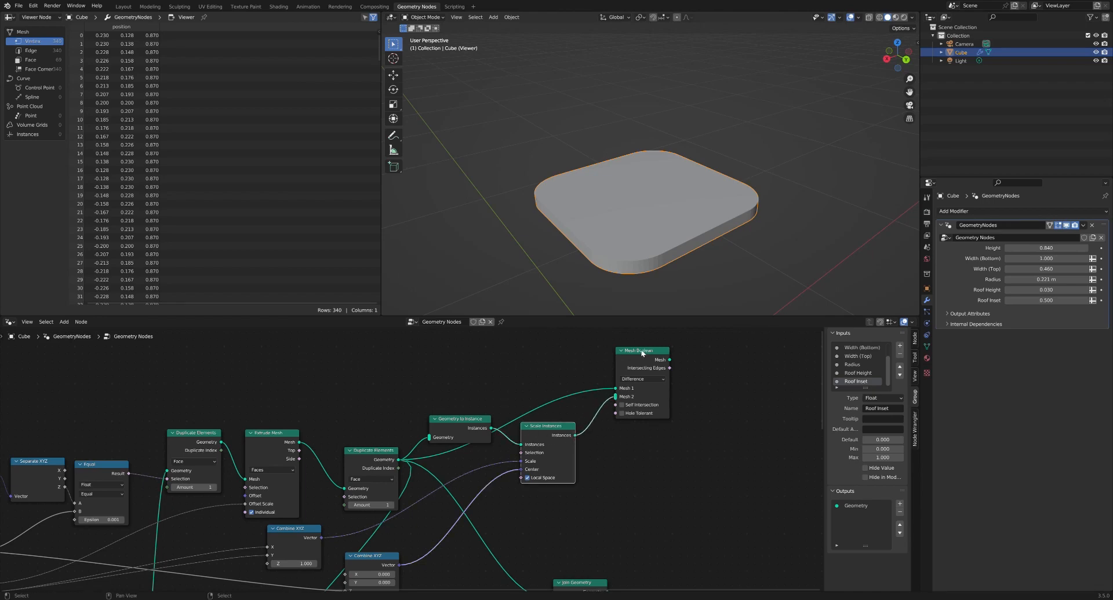
ctrl+shift+click(649, 391)
scroll(608, 456, down, 2)
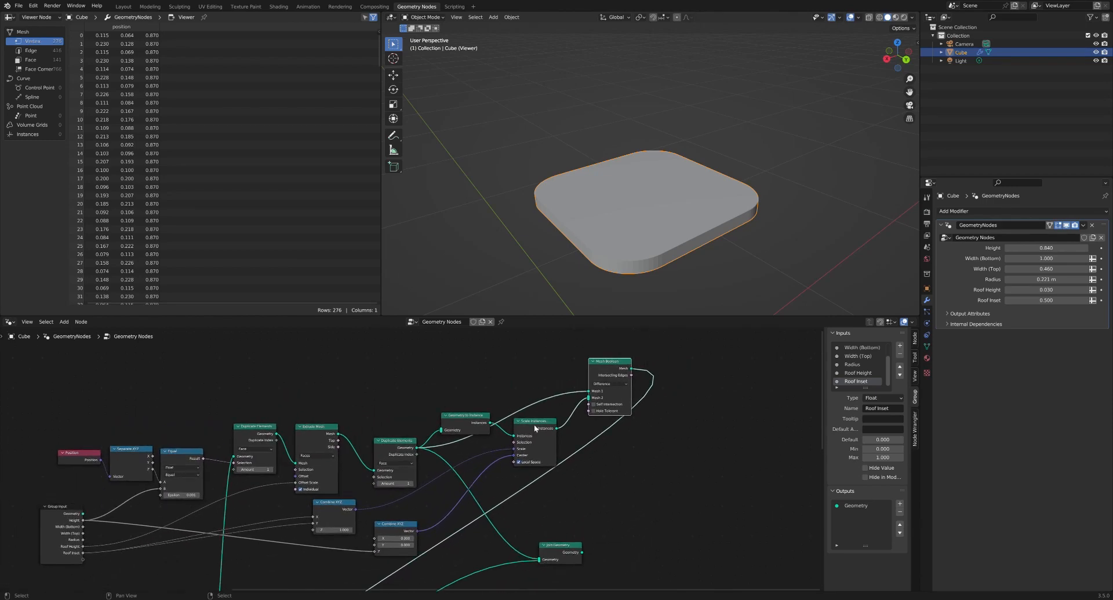
Step: Compare the previews of Scale Instances and the second Duplicate Elements to check the cutter's size against the roof
ctrl+shift+click(533, 426)
ctrl+shift+click(393, 442)
ctrl+shift+click(533, 423)
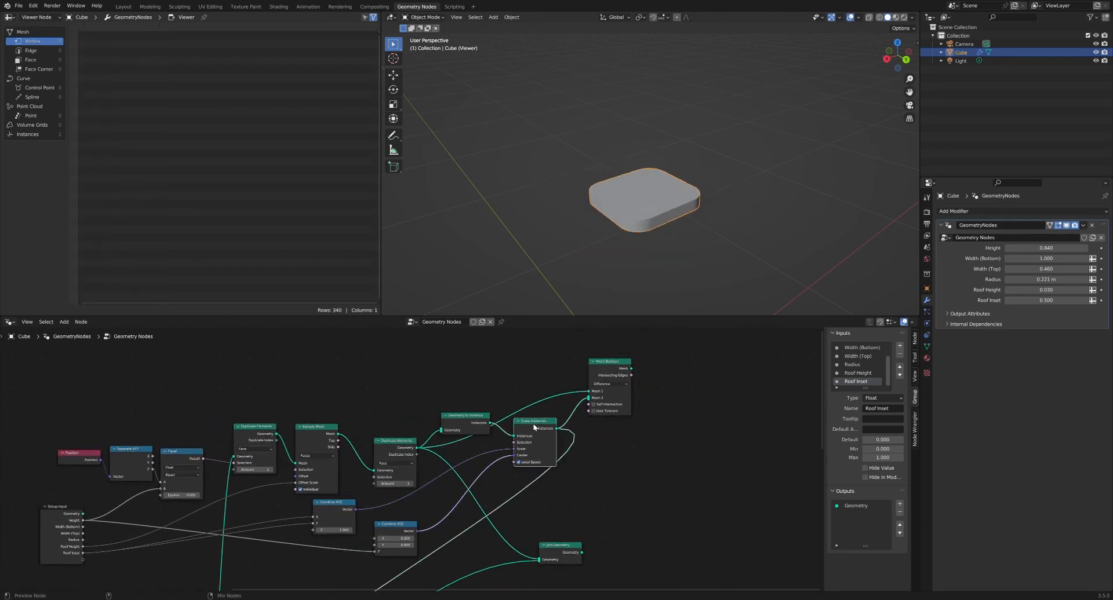
Step: Set the Z value of the Roof Inset Combine XYZ to 1.25 and preview the Mesh Boolean result
middle_drag(406, 516, 437, 498)
scroll(436, 497, up, 2)
click(395, 502)
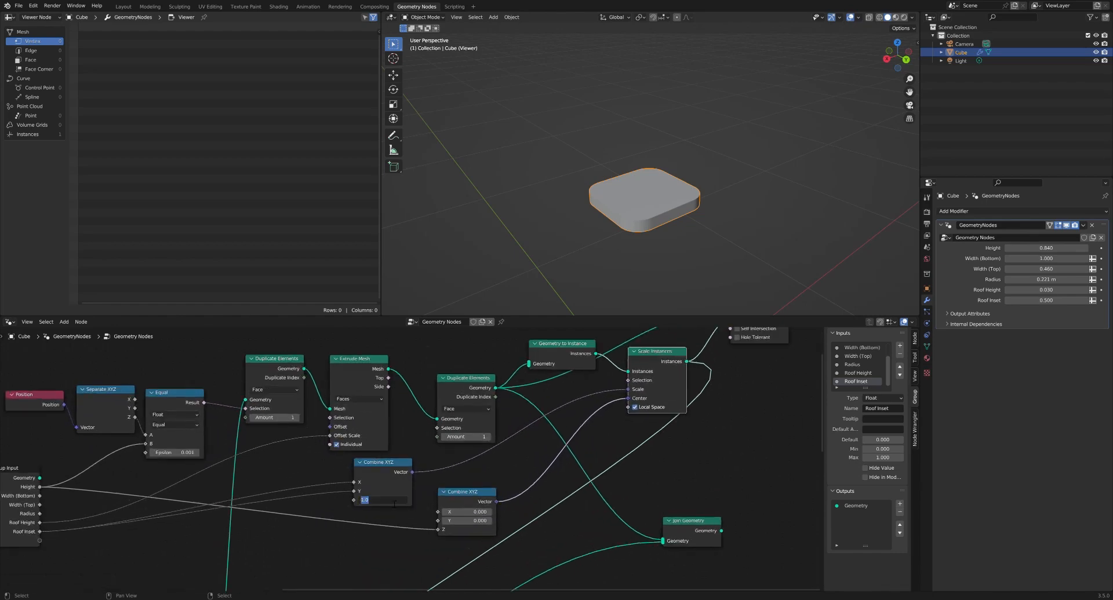
text(1.25)
key(Return)
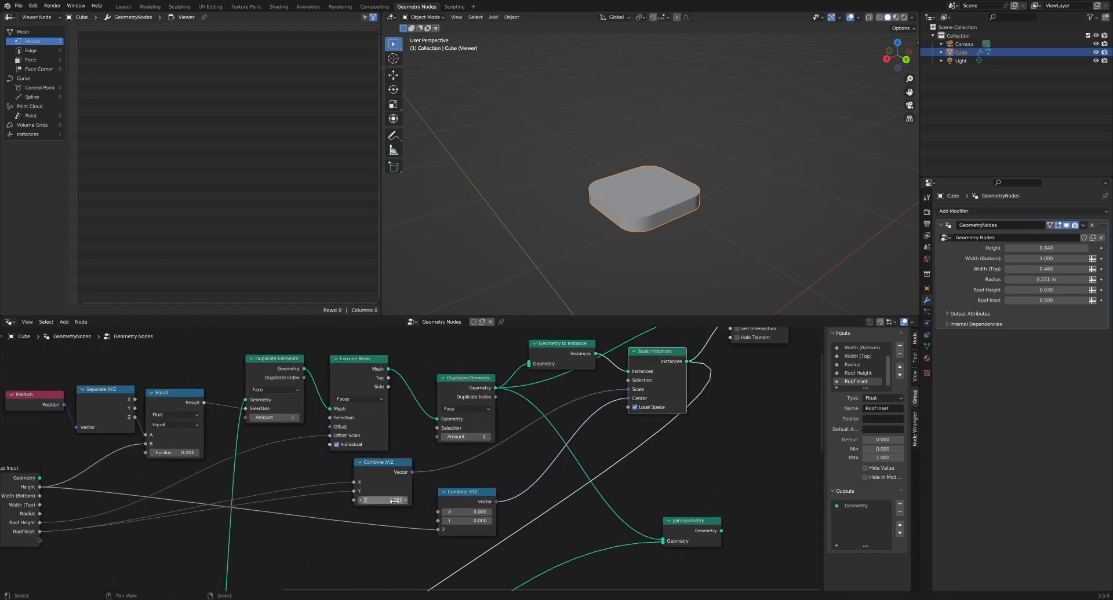
middle_drag(690, 433, 589, 526)
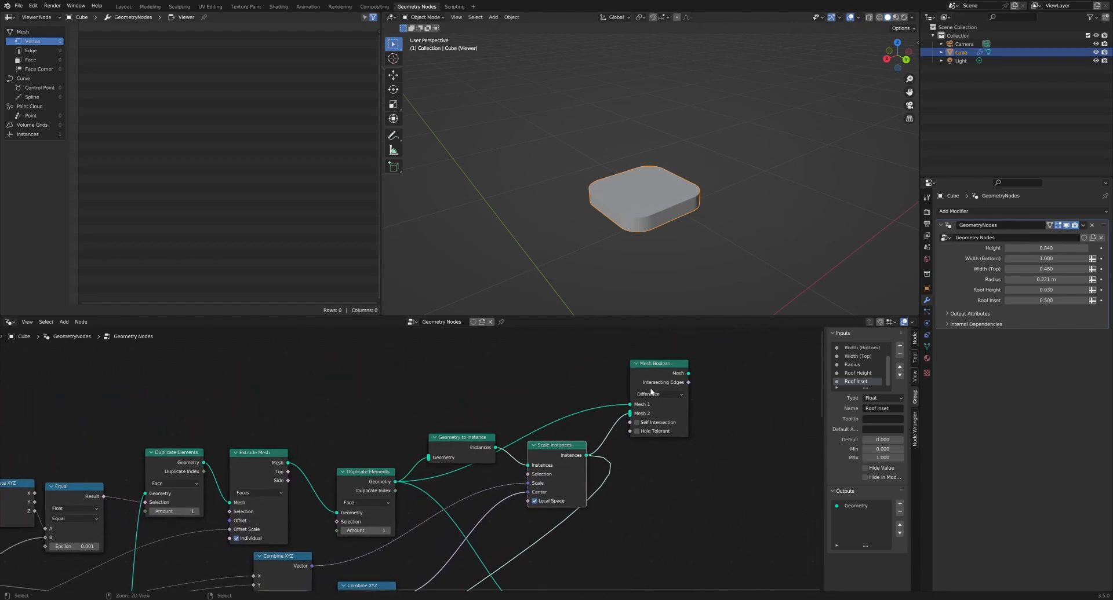
ctrl+shift+click(663, 367)
mouse_move(620, 203)
middle_down()
mouse_move(646, 190)
mouse_move(614, 192)
middle_up()
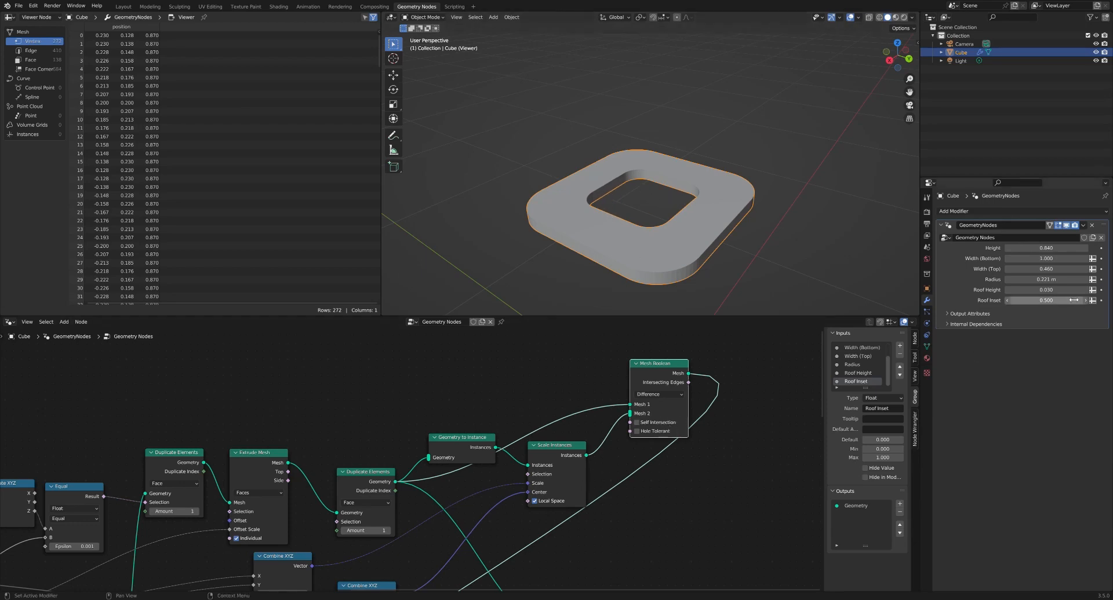
Step: Set the modifier's Roof Inset to 1 and open the value for editing again
click(1053, 301)
text(1)
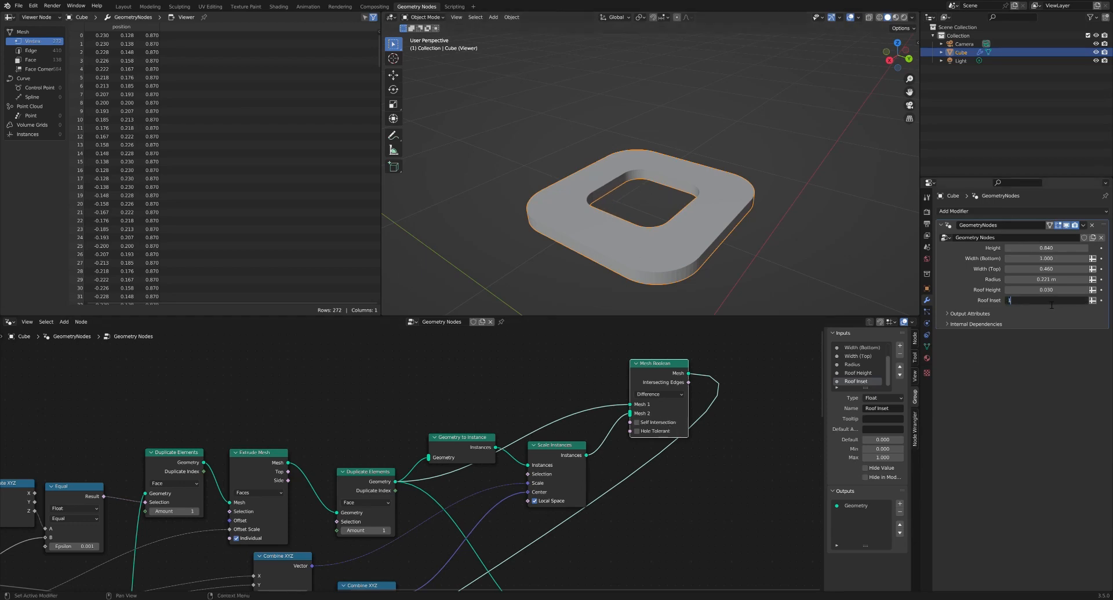
key(Return)
click(1051, 301)
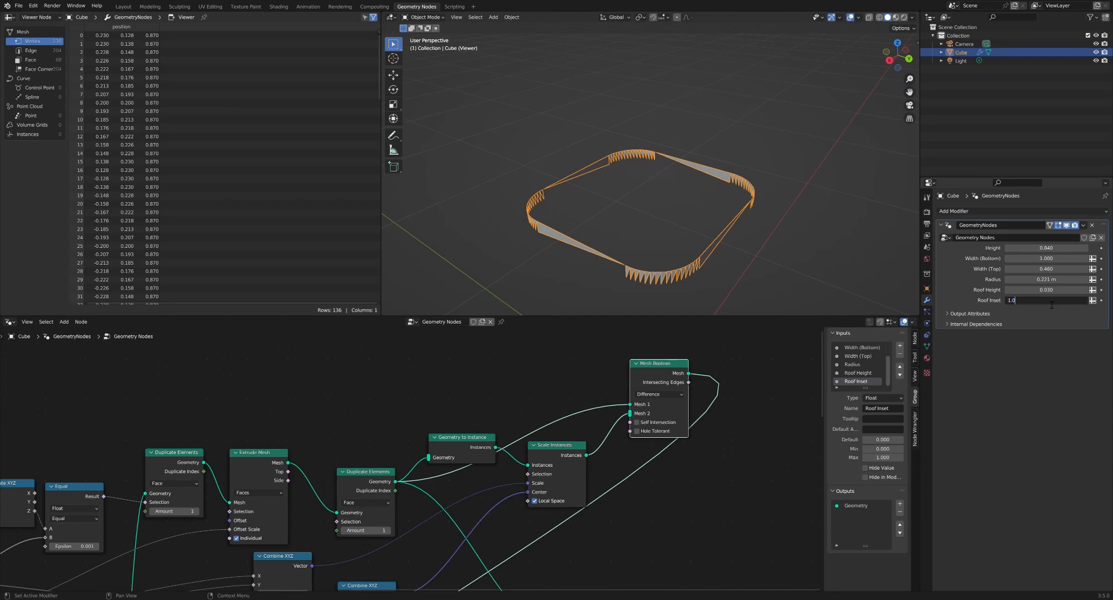
Step: Set the modifier's Roof Inset to 0.95
drag(1014, 302, 1022, 361)
text(0.95)
key(Return)
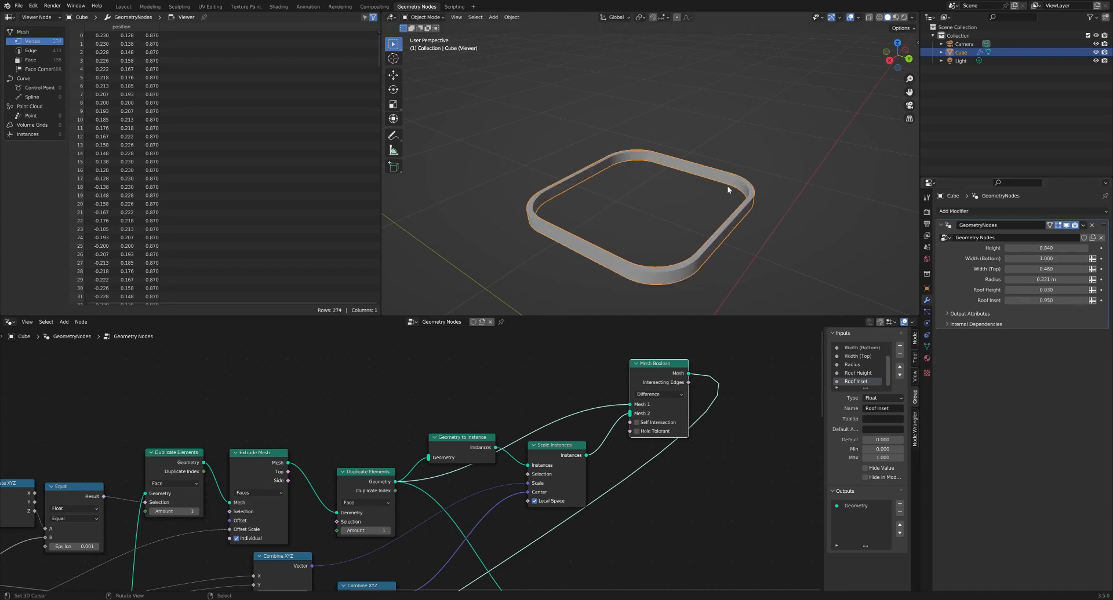
middle_drag(727, 186, 850, 204)
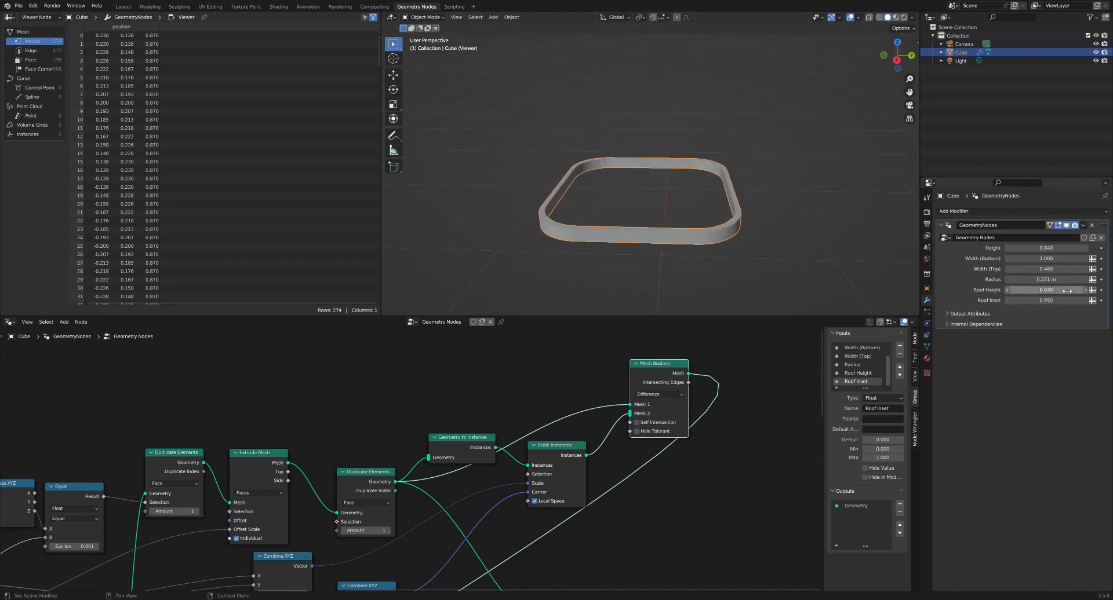
Step: Replace the Duplicate Elements link into Join Geometry with the Mesh Boolean's Mesh output, and preview the joined result
scroll(683, 209, down, 3)
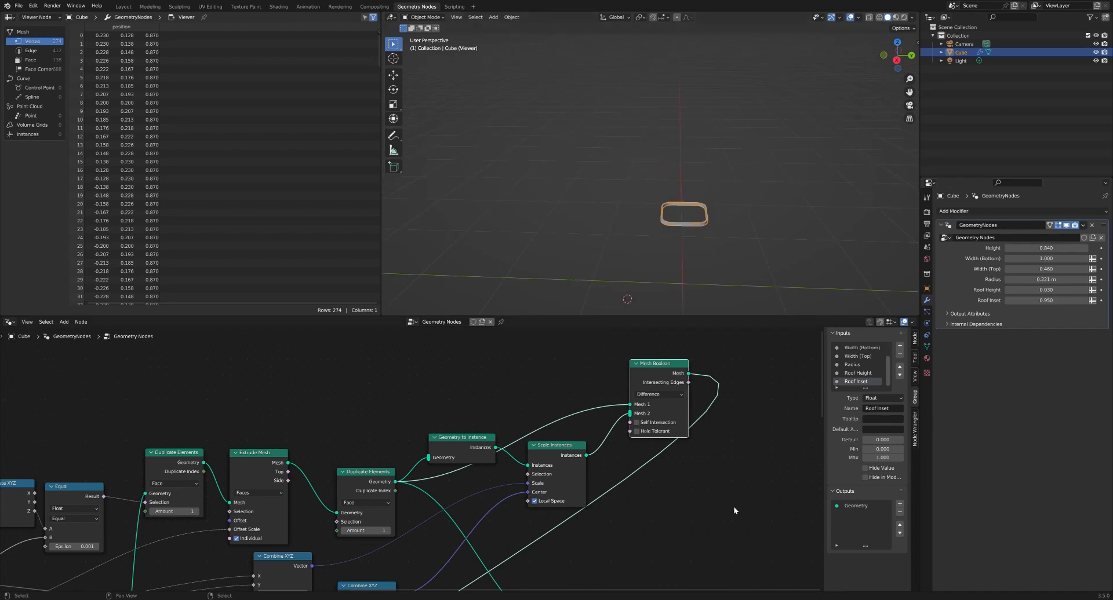
scroll(733, 506, down, 2)
scroll(569, 489, down, 1)
scroll(560, 496, up, 3)
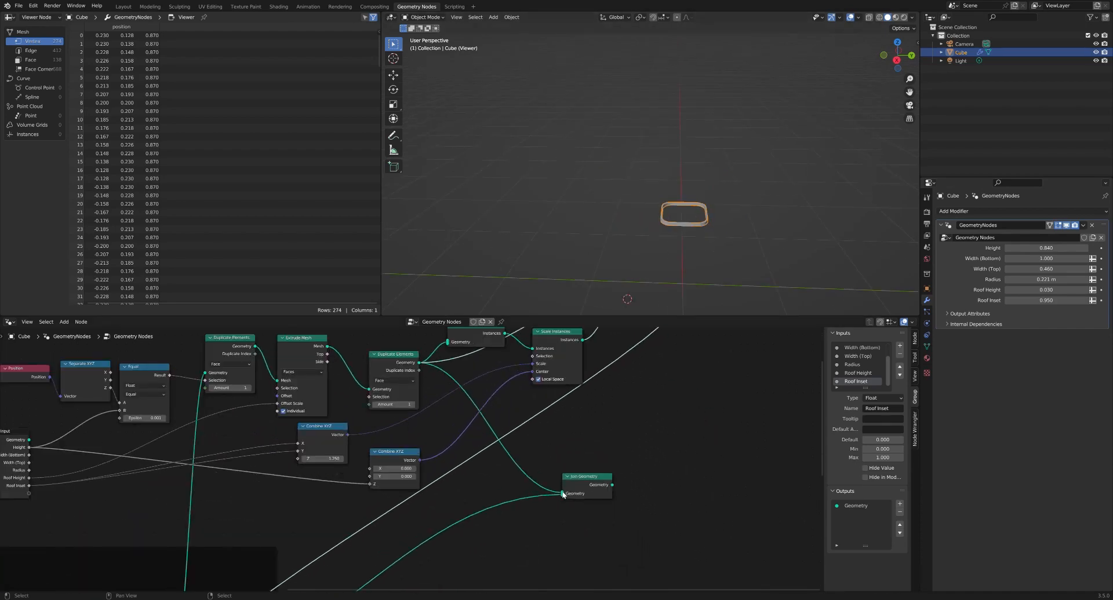
drag(559, 496, 529, 495)
drag(590, 479, 734, 474)
middle_drag(676, 364, 552, 439)
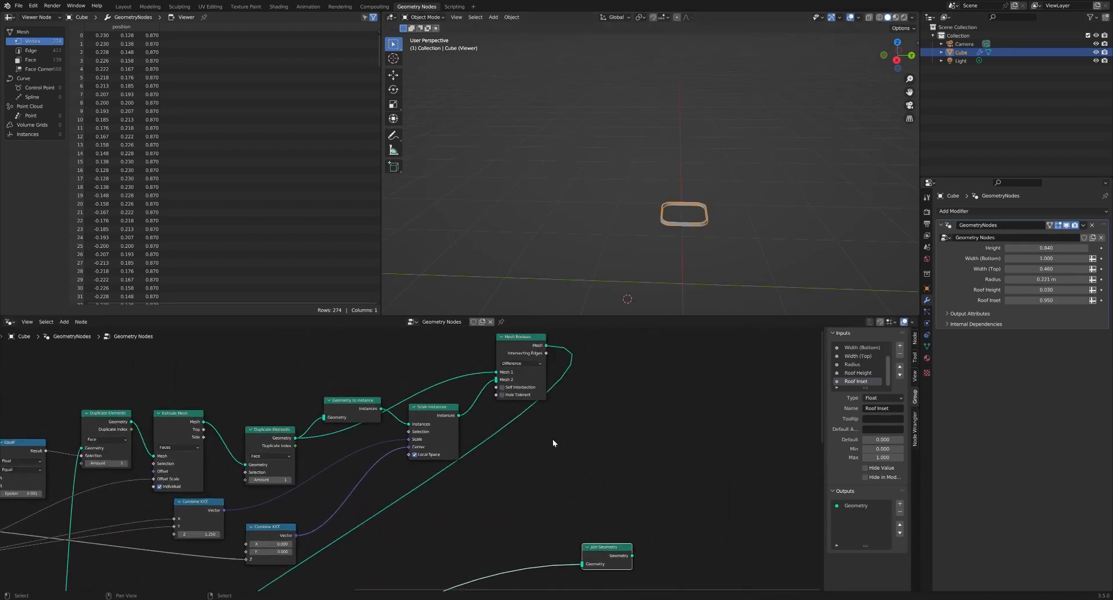
drag(546, 346, 582, 564)
ctrl+shift+click(616, 547)
scroll(724, 231, up, 4)
middle_drag(723, 231, 685, 230)
middle_drag(766, 238, 848, 225)
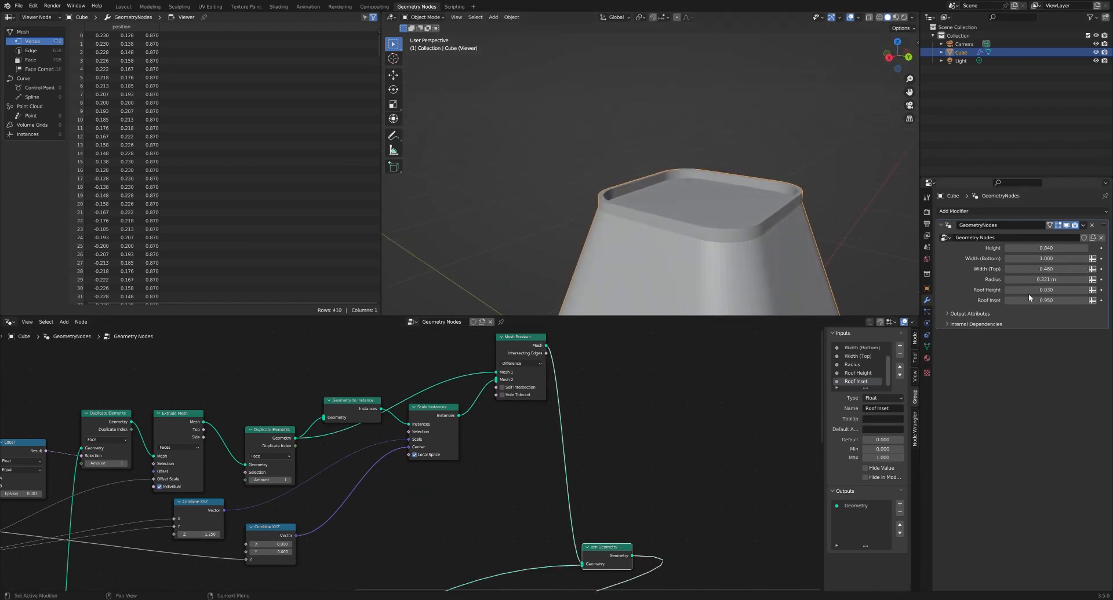
Step: Adjust the modifier's Roof Height to 0.023 and Roof Inset to 0.846
mouse_move(1041, 301)
mouse_down()
mouse_move(1077, 301)
mouse_move(1042, 311)
mouse_move(1106, 300)
mouse_move(1008, 293)
mouse_move(1054, 295)
mouse_up()
scroll(673, 193, down, 5)
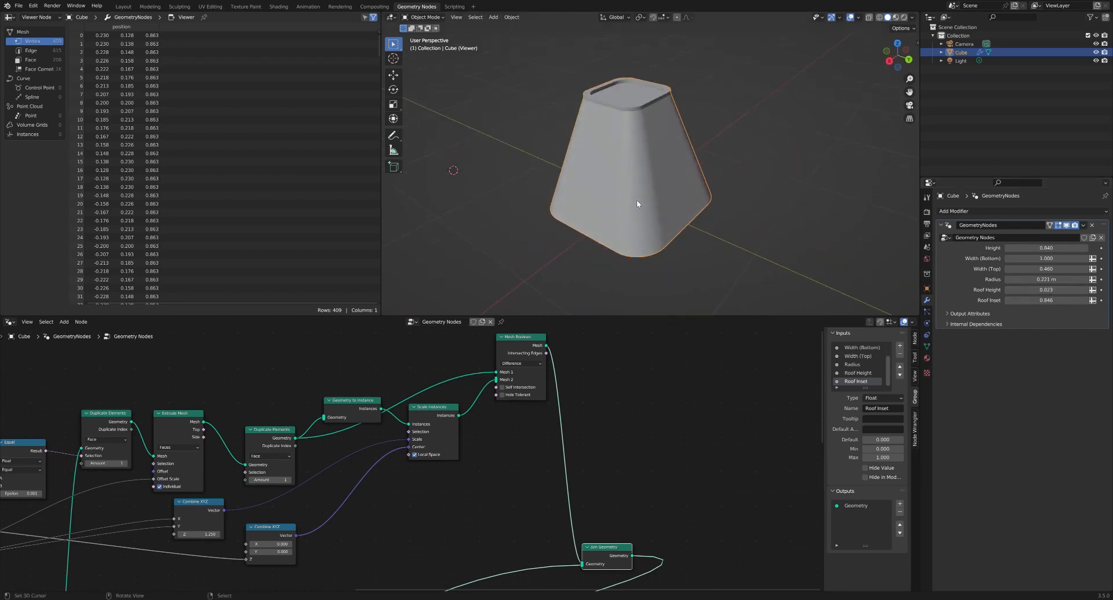
scroll(684, 74, up, 3)
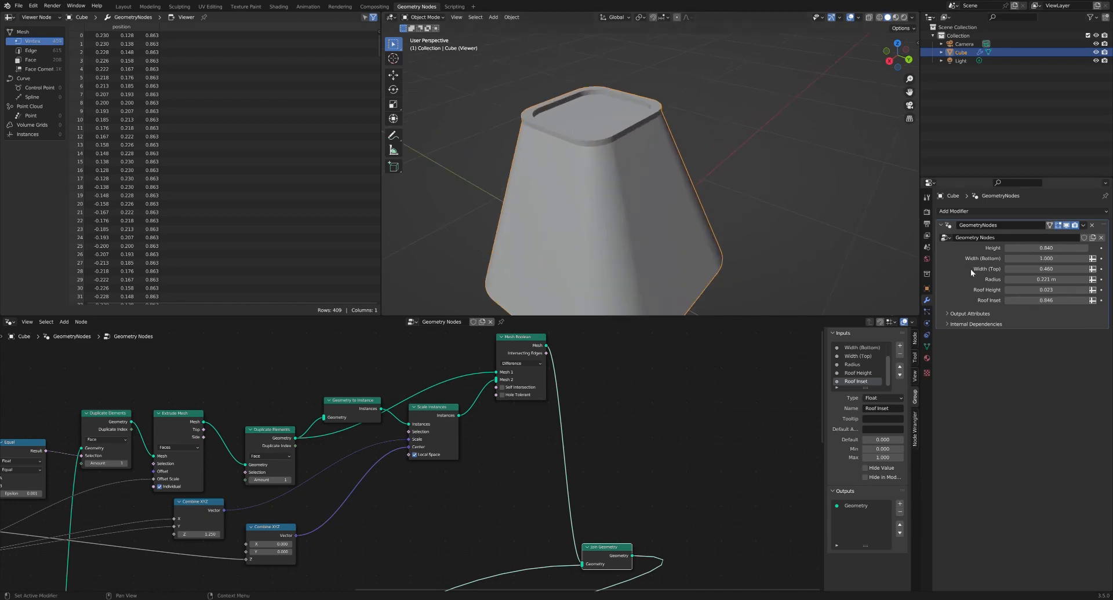
scroll(583, 201, down, 3)
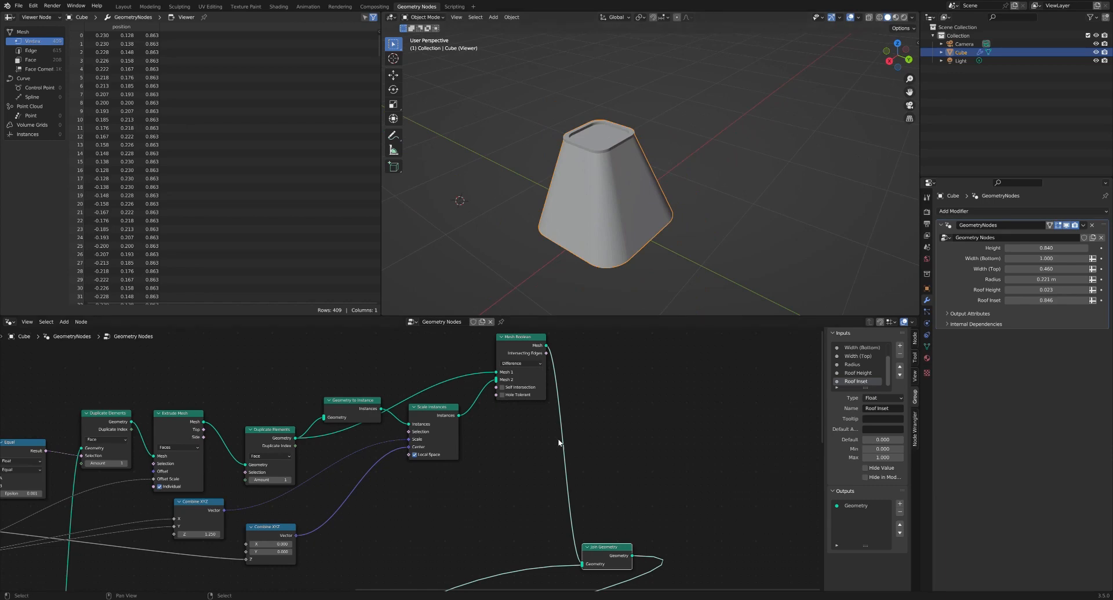
Step: Enclose all the roof nodes up to Mesh Boolean in a frame and move it farther from the Join Geometry node
scroll(556, 464, down, 5)
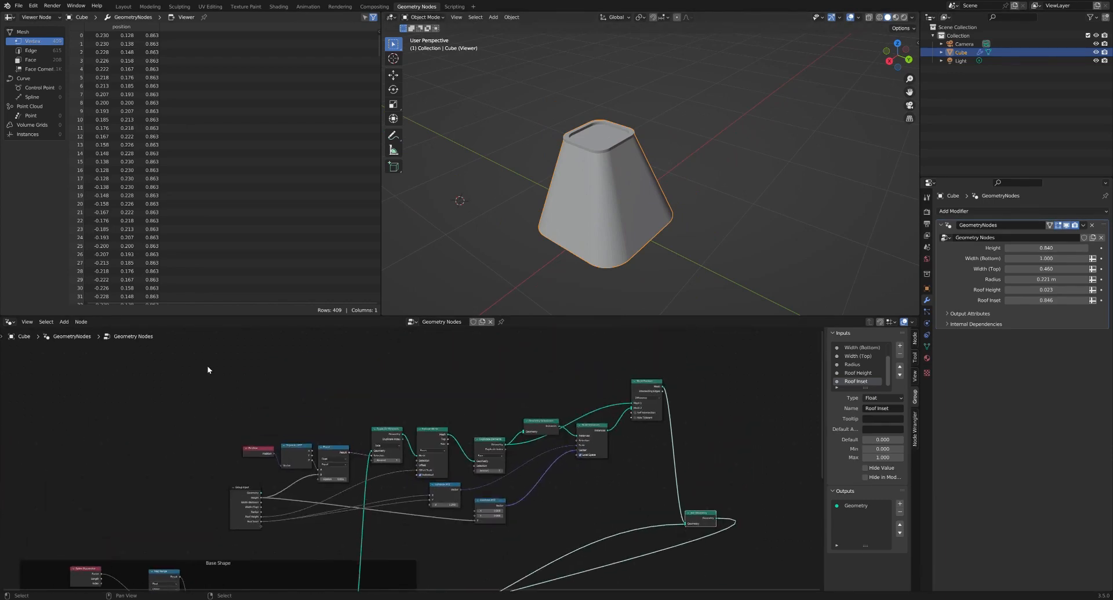
drag(222, 379, 665, 524)
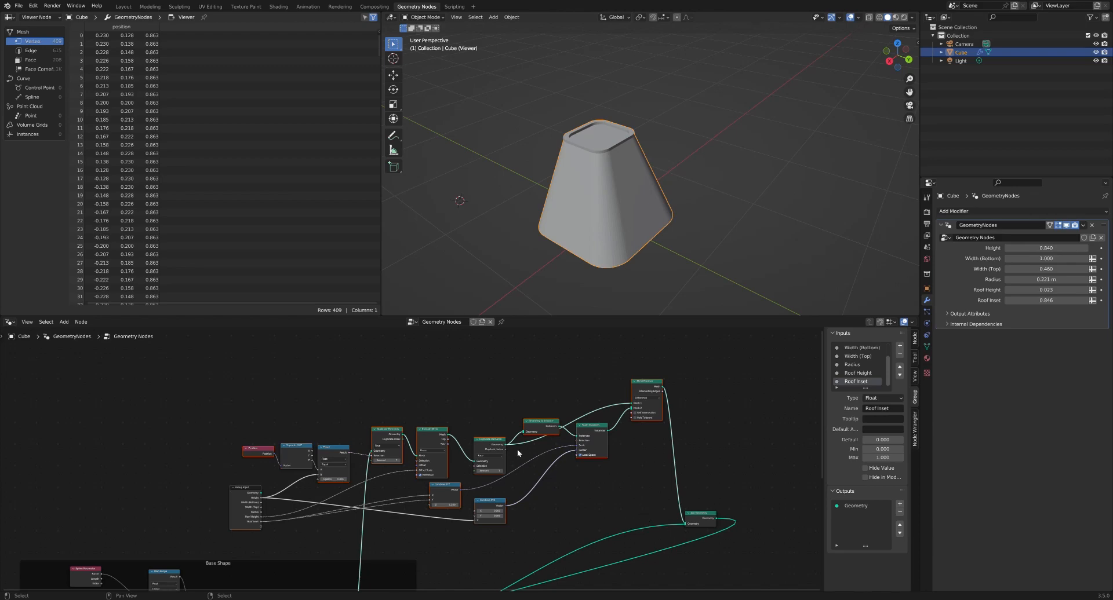
key(ctrl+j)
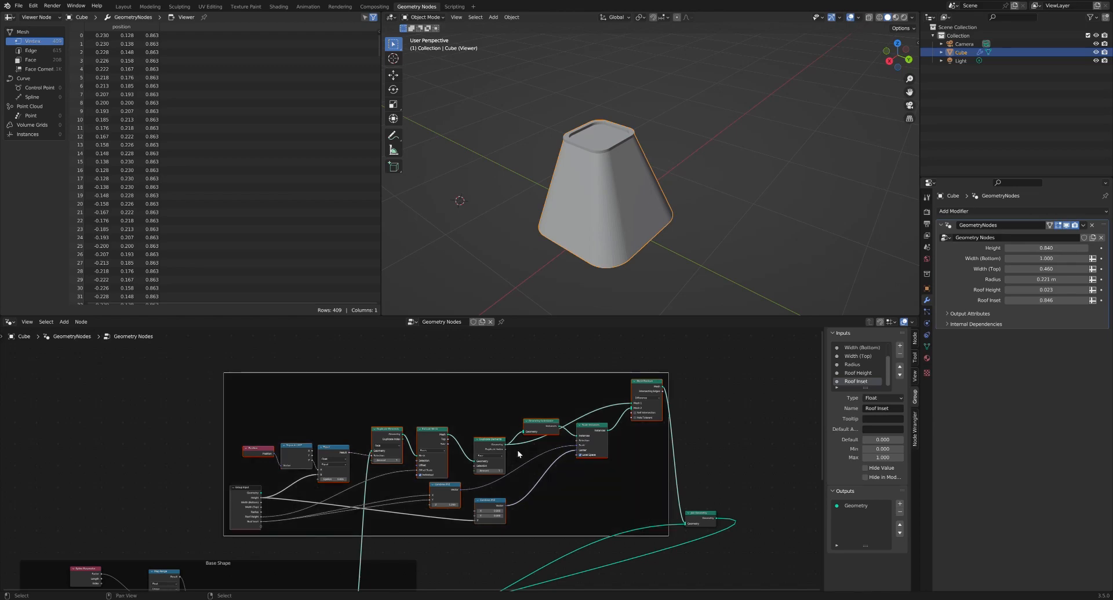
click(563, 384)
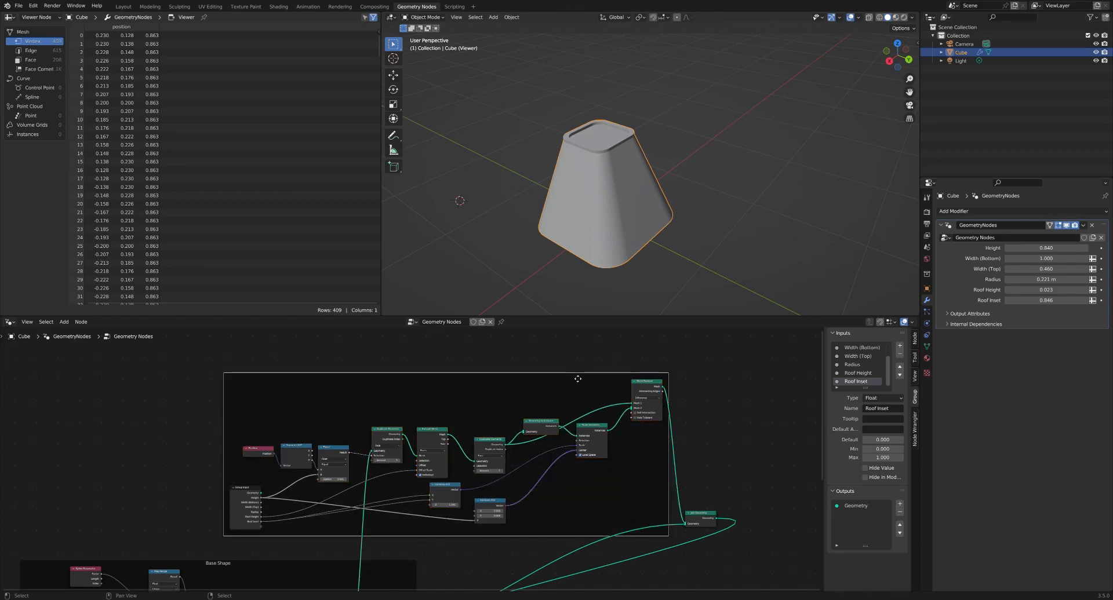
drag(577, 379, 497, 367)
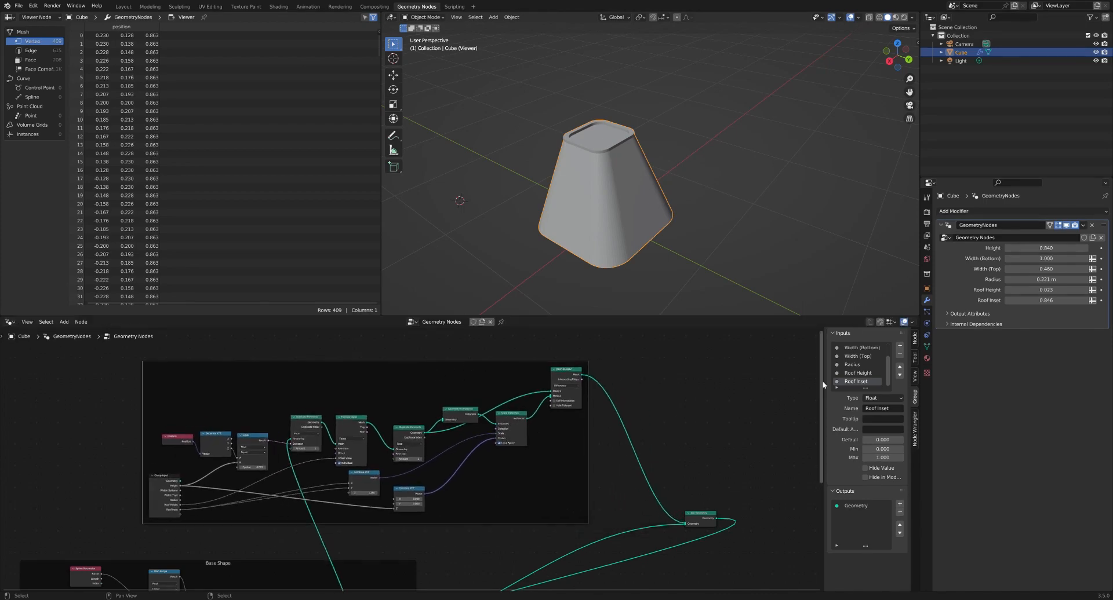
Step: Label the frame around the roof nodes "Roof"
click(915, 338)
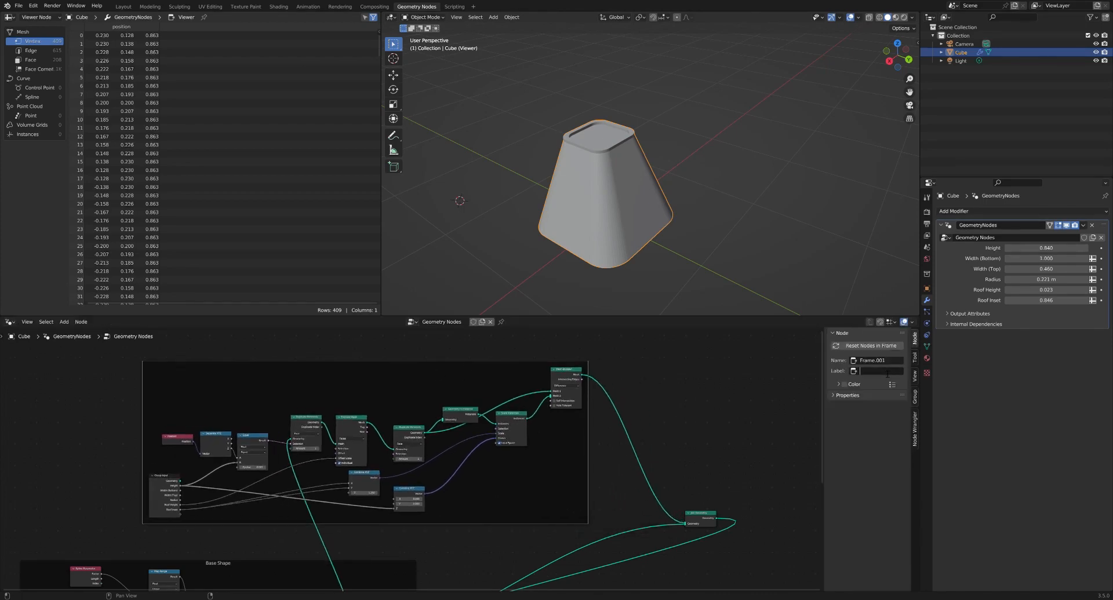
text(Roof)
key(Return)
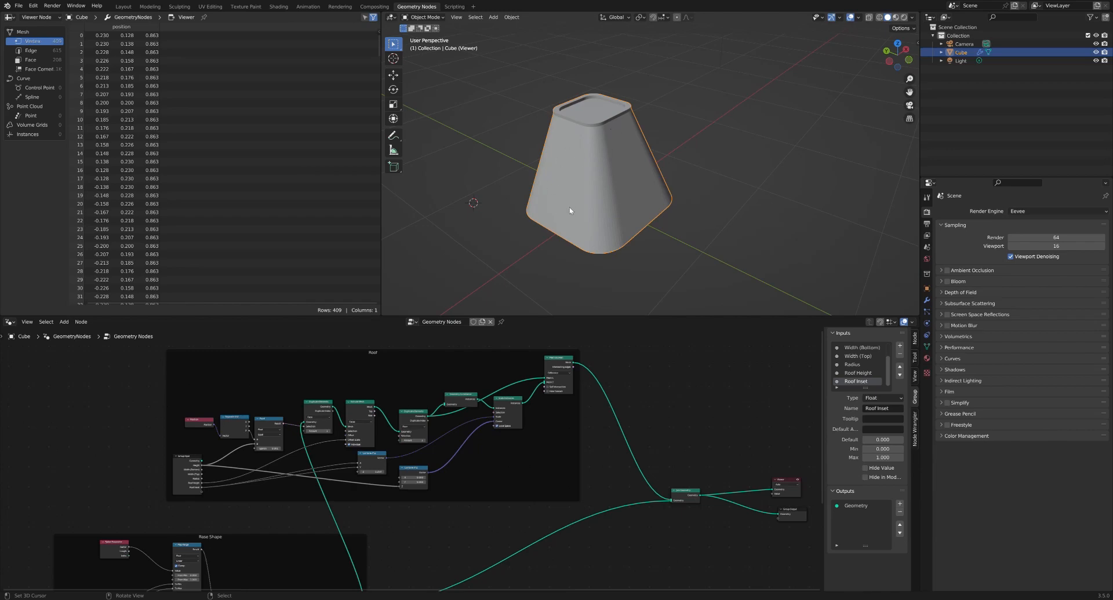
Step: Add a Geometry to Instance node beside the Base Shape frame and feed it from the Set Shade Smooth geometry output
middle_drag(471, 488, 452, 419)
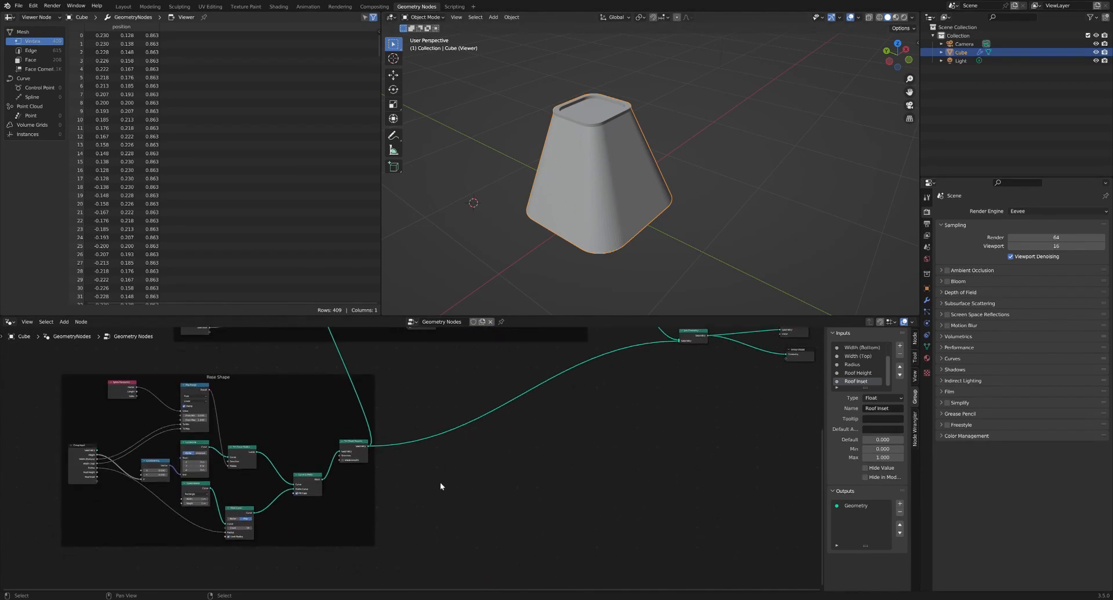
scroll(439, 476, up, 3)
middle_drag(496, 376, 405, 492)
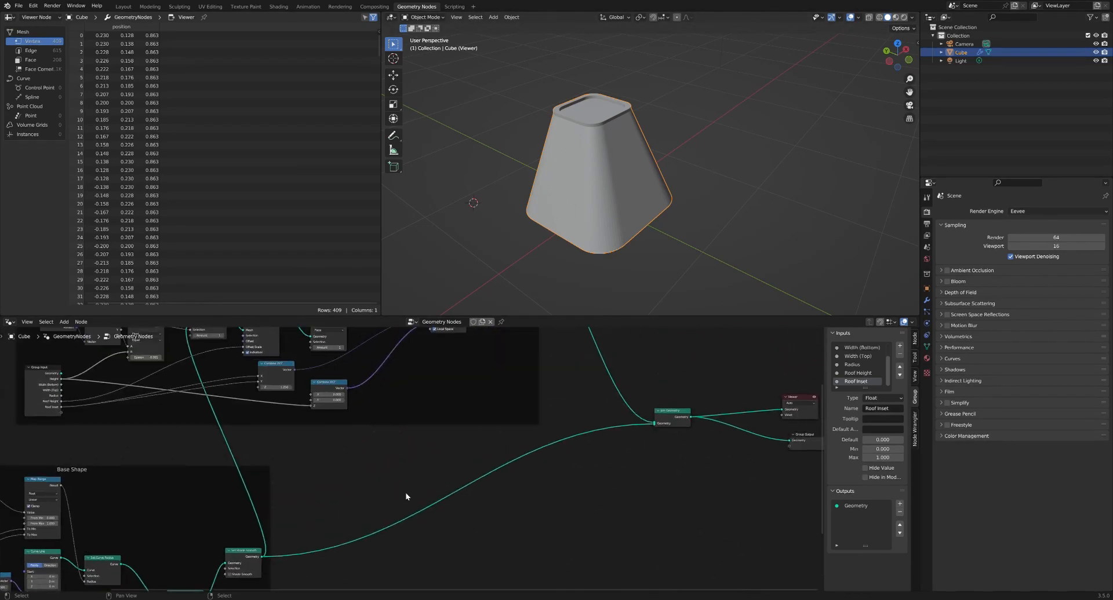
scroll(551, 443, down, 2)
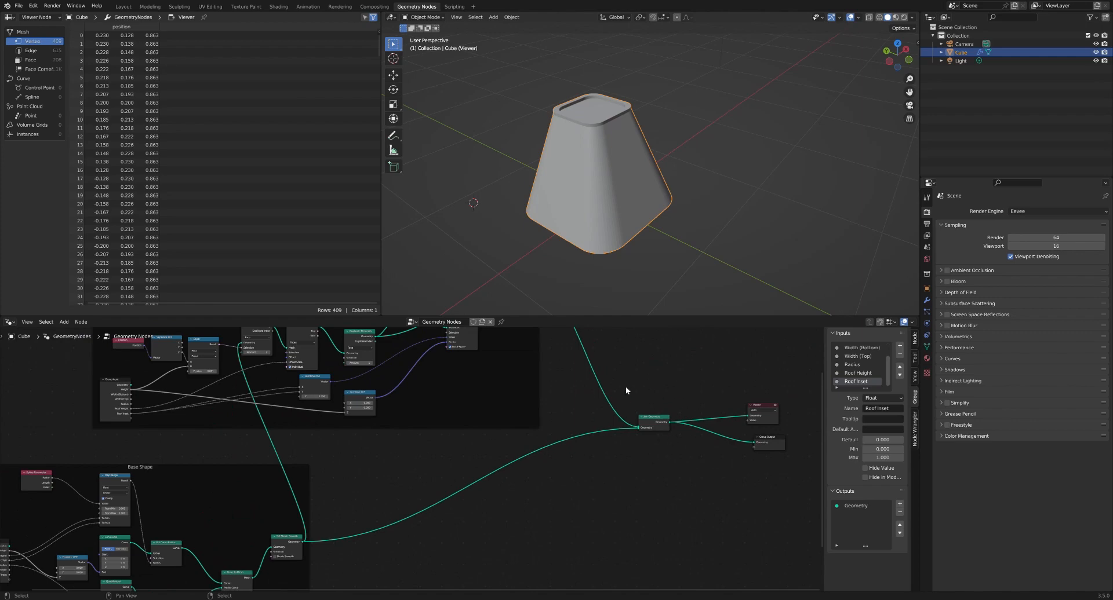
middle_drag(320, 499, 369, 466)
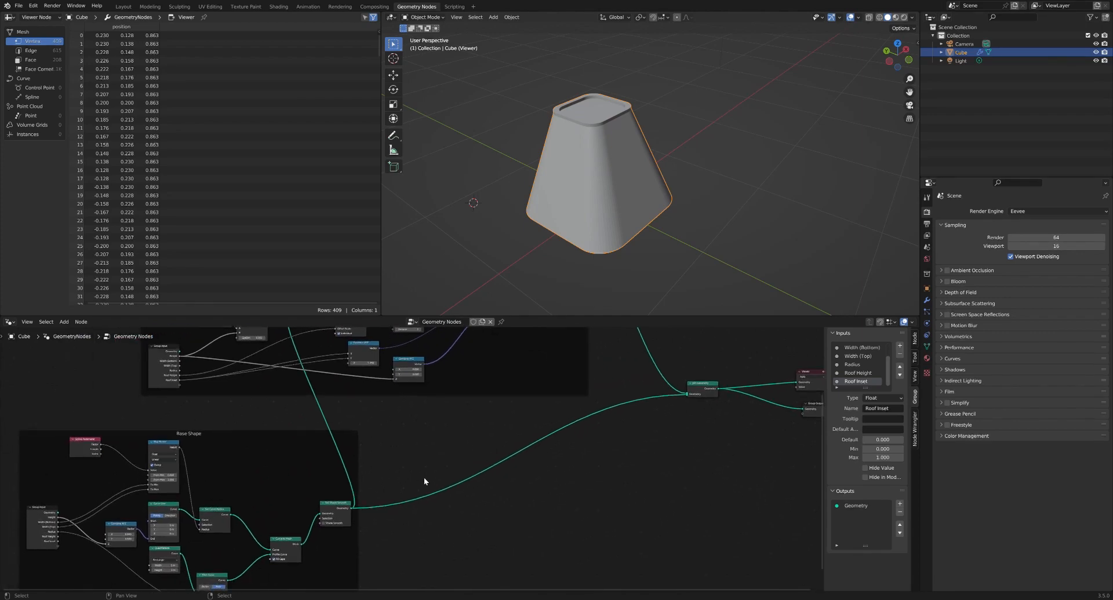
scroll(424, 481, up, 1)
key(shift+a)
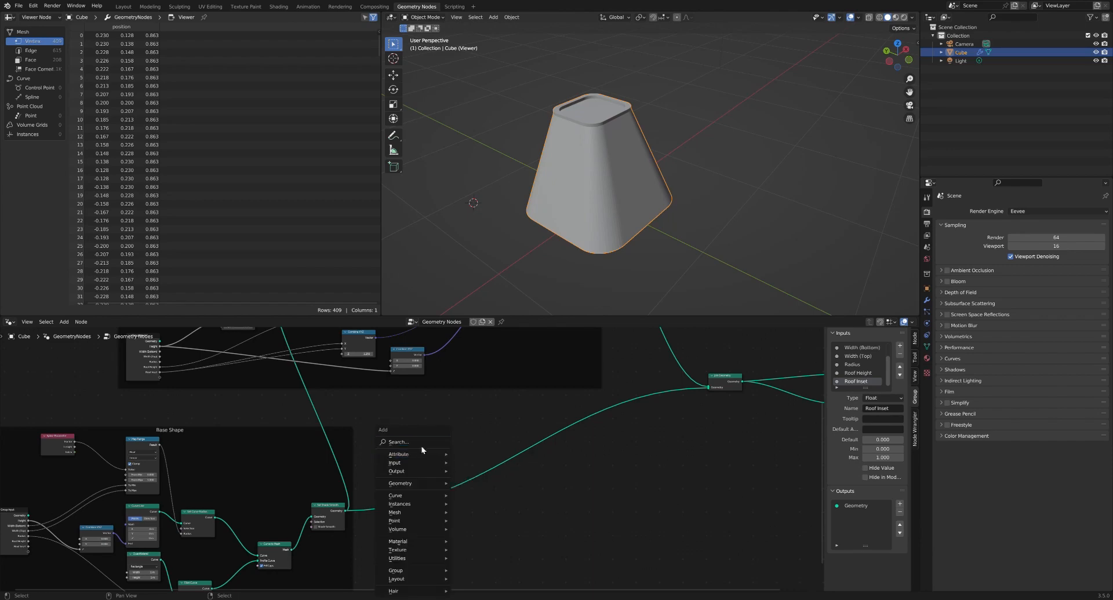
click(422, 446)
text(geo)
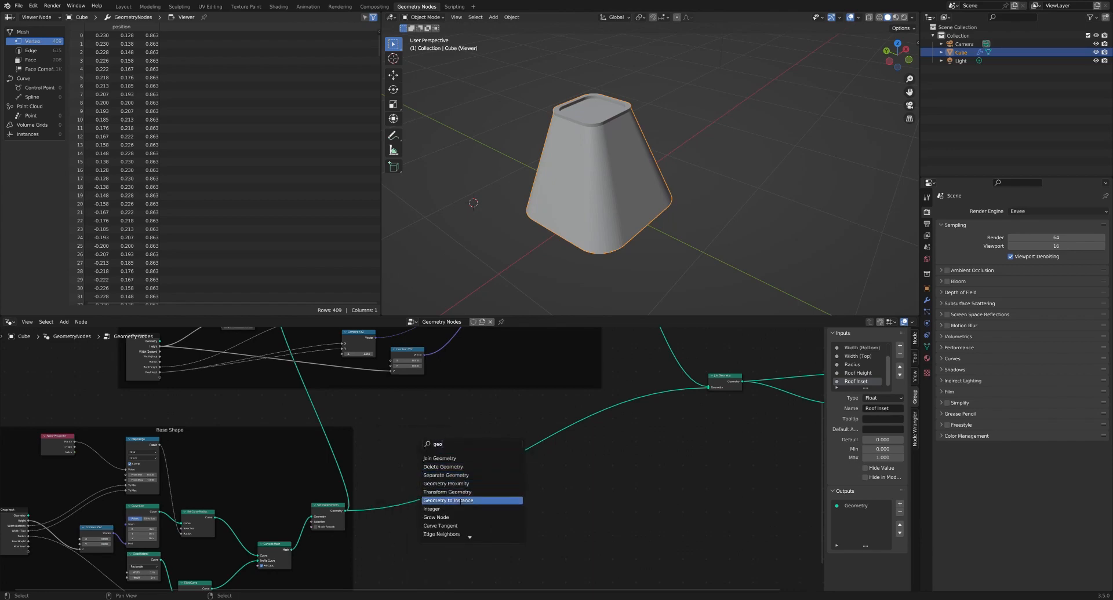
click(448, 500)
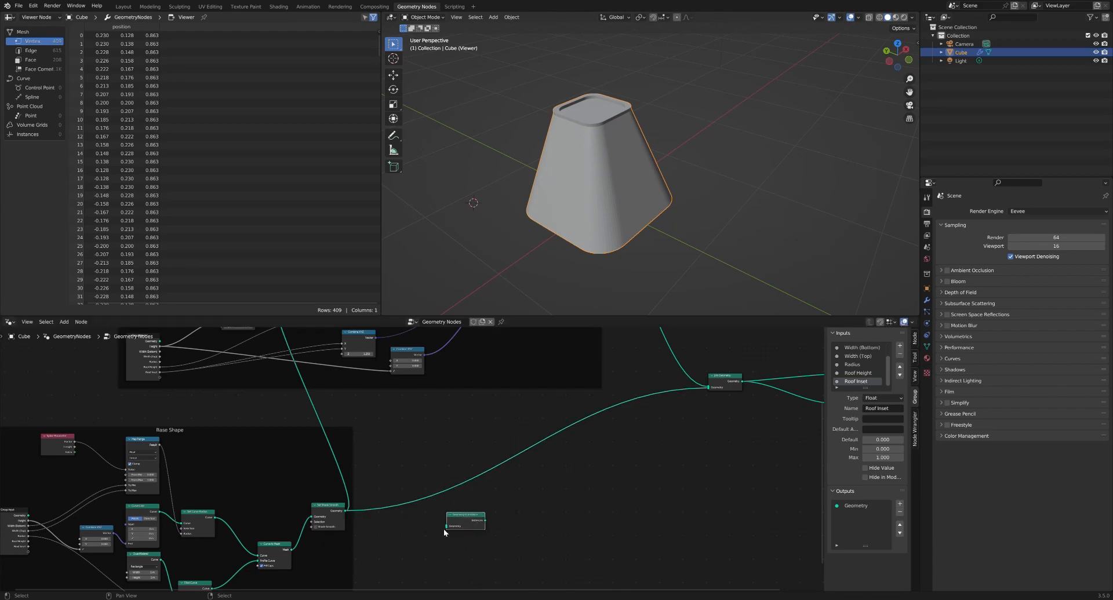
click(444, 530)
scroll(400, 525, up, 2)
drag(336, 475, 440, 485)
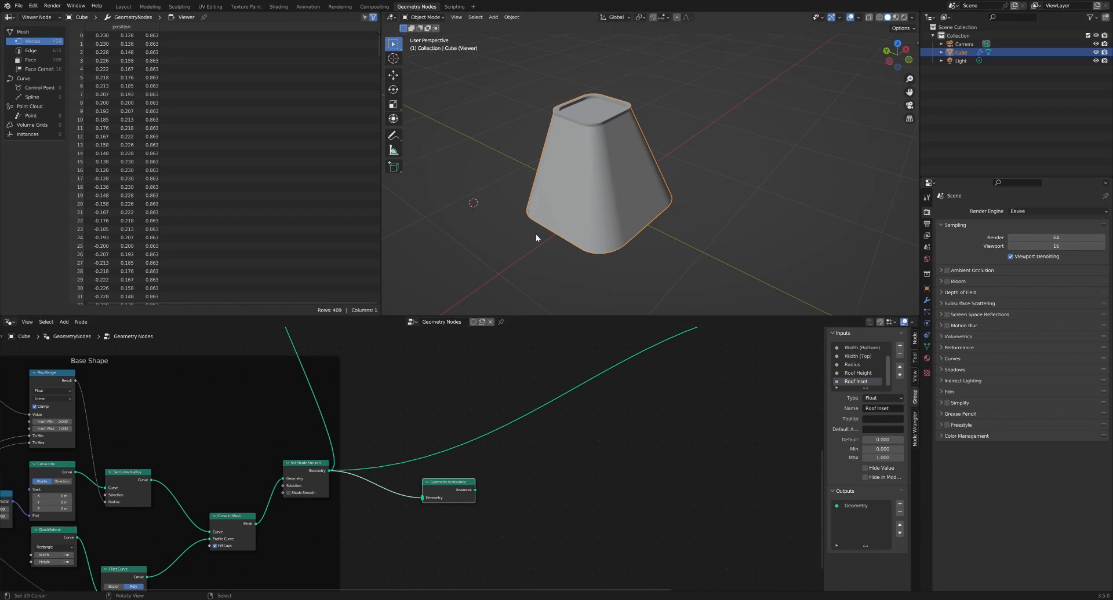
Step: Add a Scale Instances node after the new Geometry to Instance node
key(shift+a)
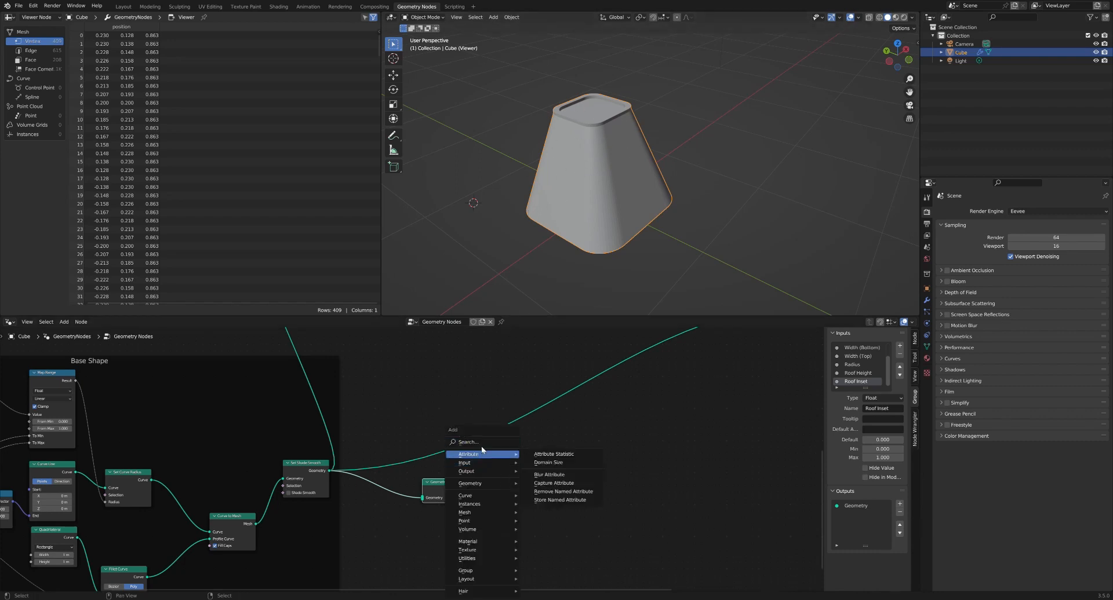
text(scale)
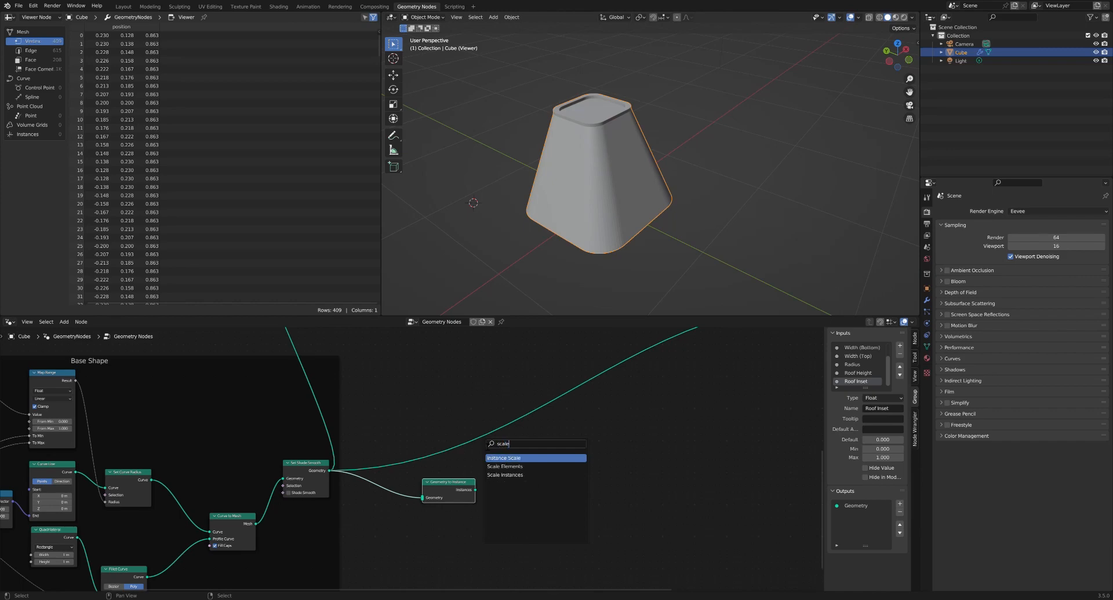
key(Down)
key(Down)
key(Return)
click(510, 470)
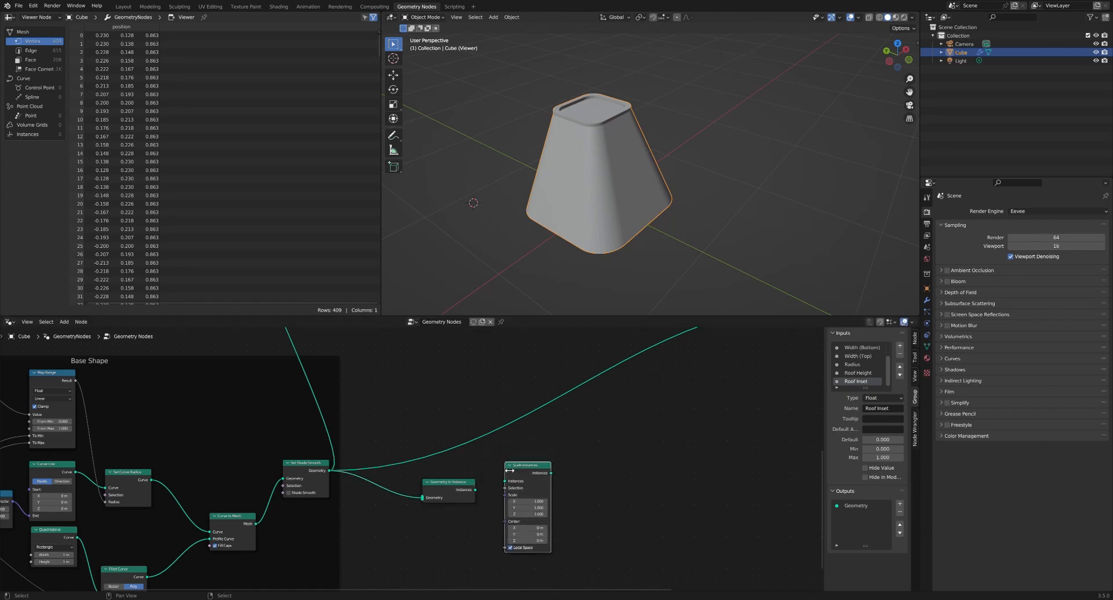
Step: Set the Scale Instances X and Y scale to 1.05, then connect Geometry to Instance into it and preview the result
middle_drag(531, 460, 531, 396)
click(528, 437)
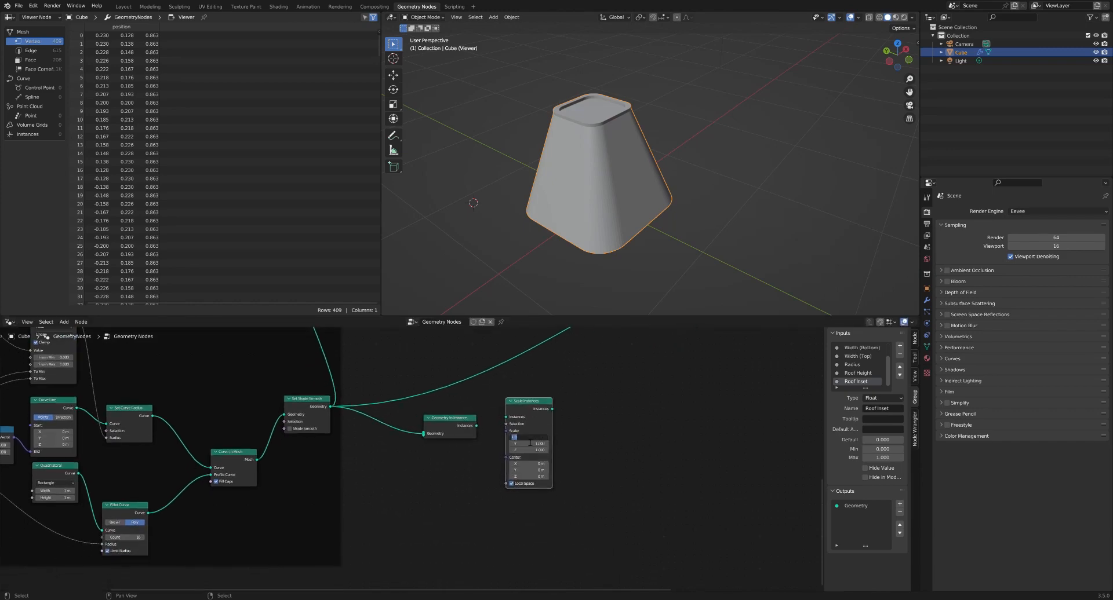
key(BackSpace)
text(1.05)
key(Tab)
text(1.05)
key(Tab)
key(Return)
drag(476, 426, 506, 417)
ctrl+shift+click(536, 410)
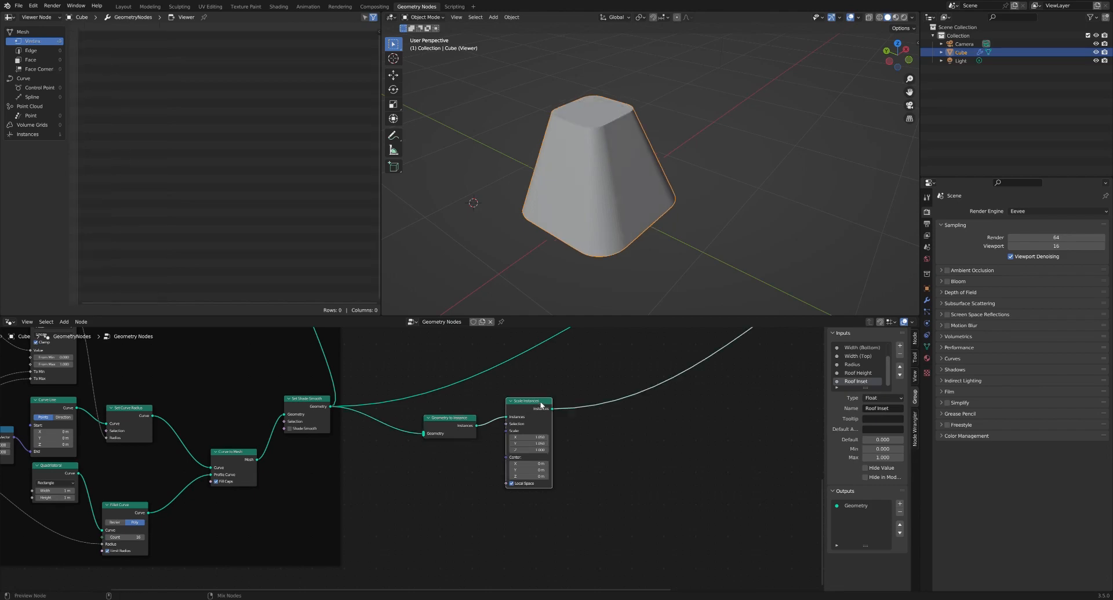
Step: Compare the Geometry to Instance and Scale Instances previews in the right orthographic view to examine the width difference
middle_drag(542, 215, 573, 184)
key(KP_5)
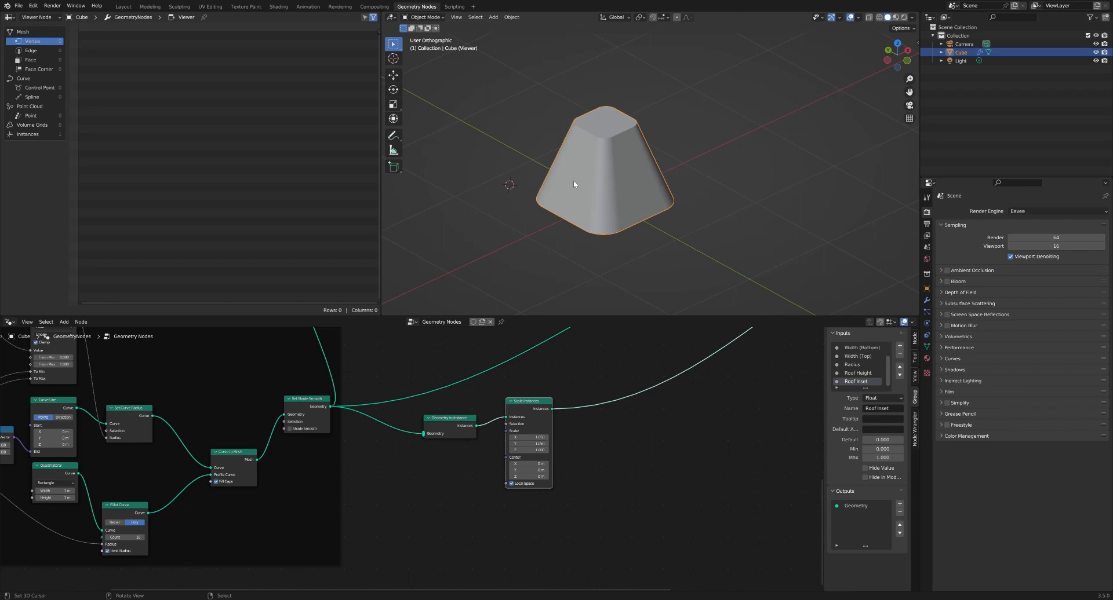
key(KP_3)
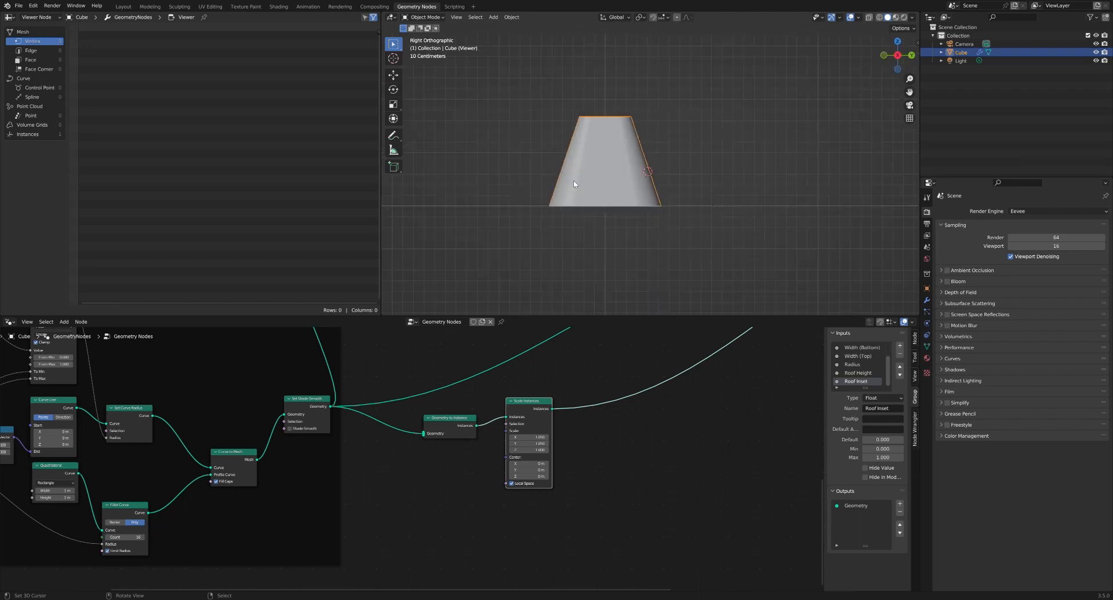
scroll(589, 169, up, 1)
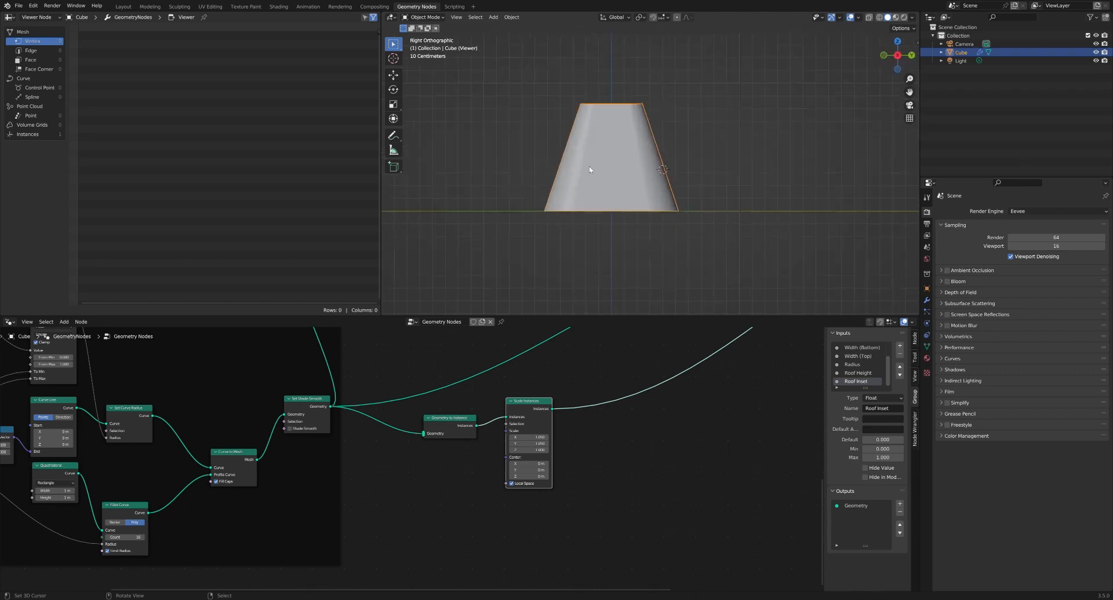
scroll(616, 150, up, 1)
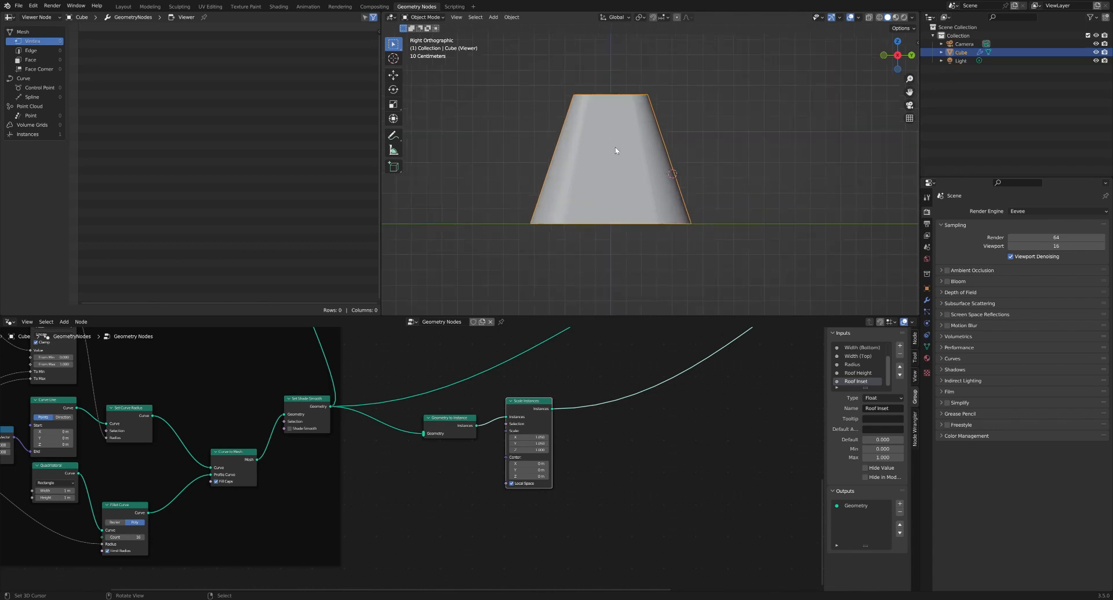
ctrl+shift+click(454, 421)
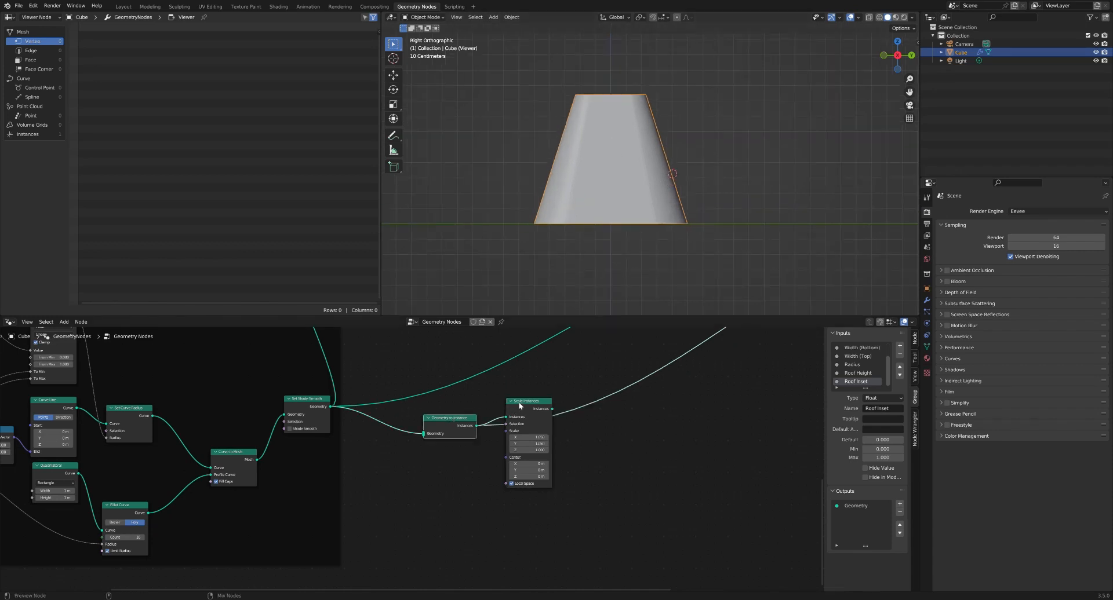
ctrl+shift+click(522, 401)
ctrl+shift+click(455, 422)
ctrl+shift+click(524, 402)
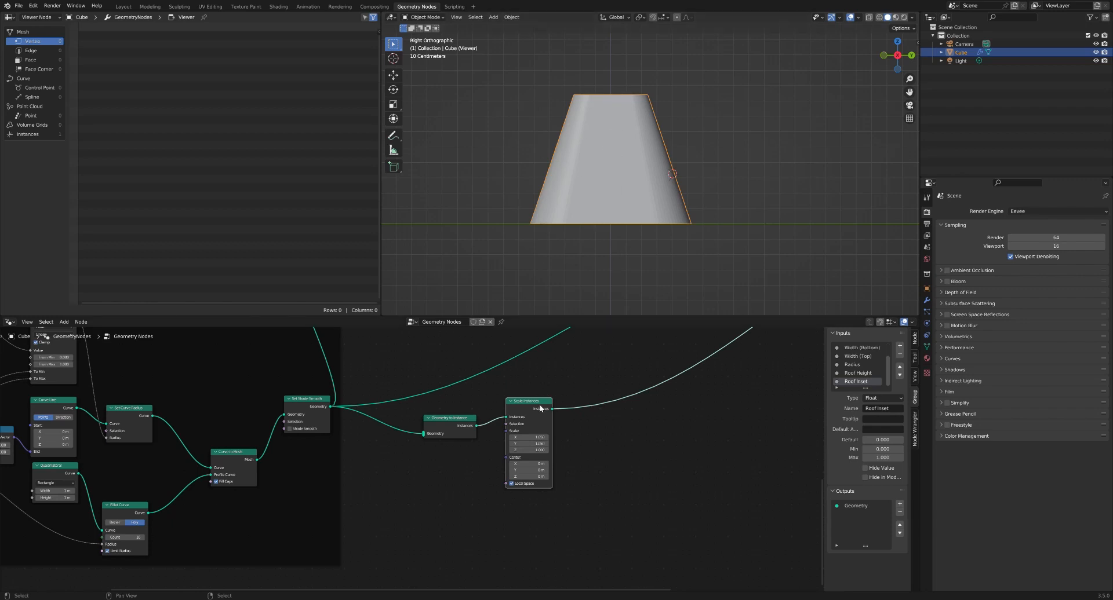
Step: Preview the unscaled Geometry to Instance output again, then return the preview to the Scale Instances node
ctrl+shift+click(460, 420)
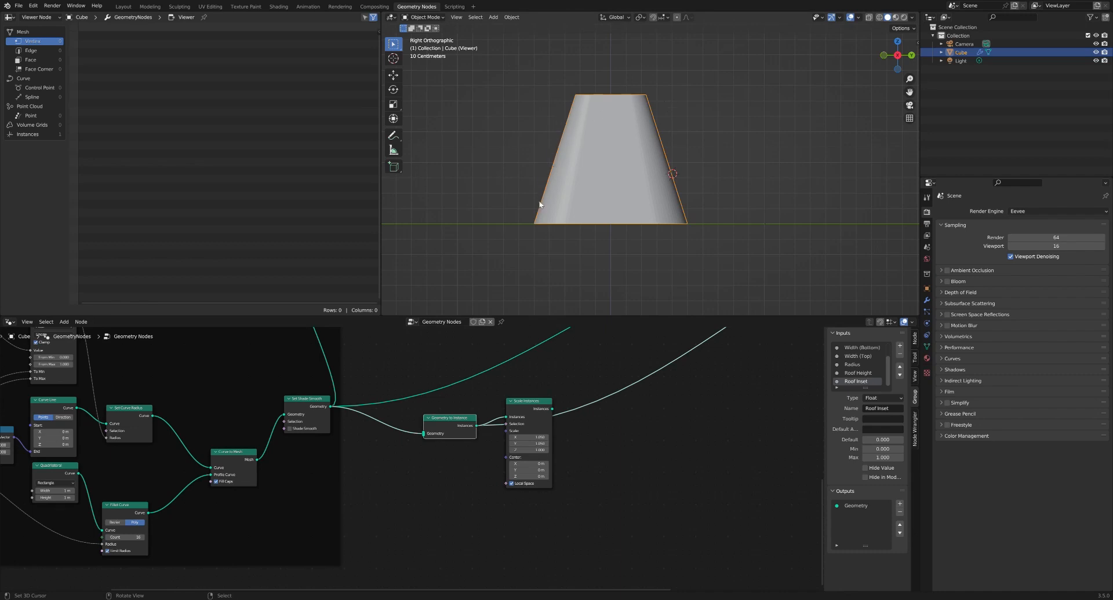
scroll(582, 360, down, 2)
middle_drag(583, 359, 474, 421)
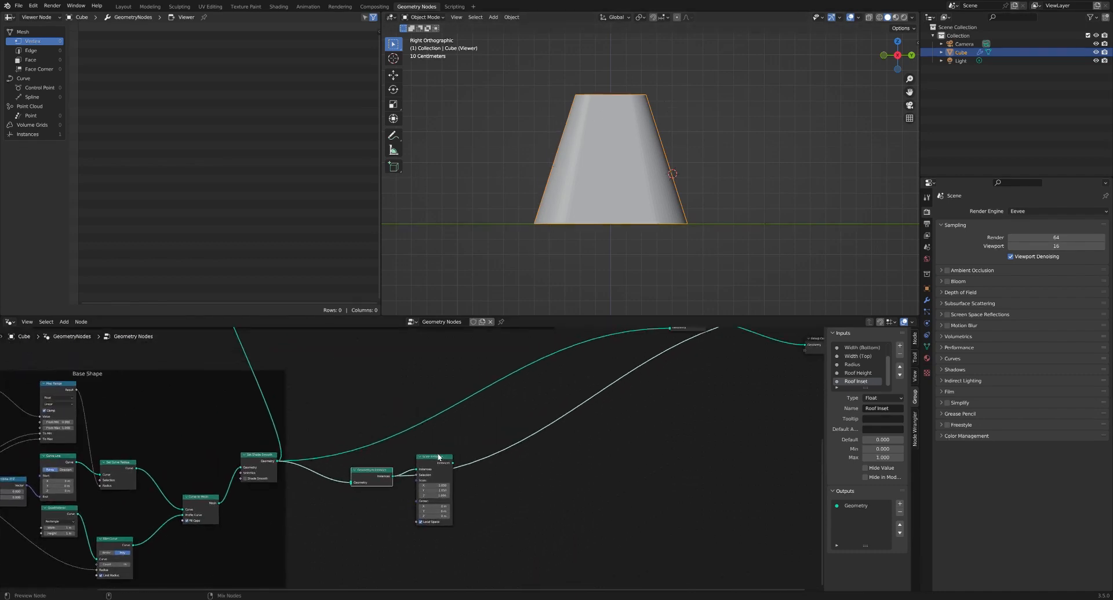
ctrl+shift+click(439, 458)
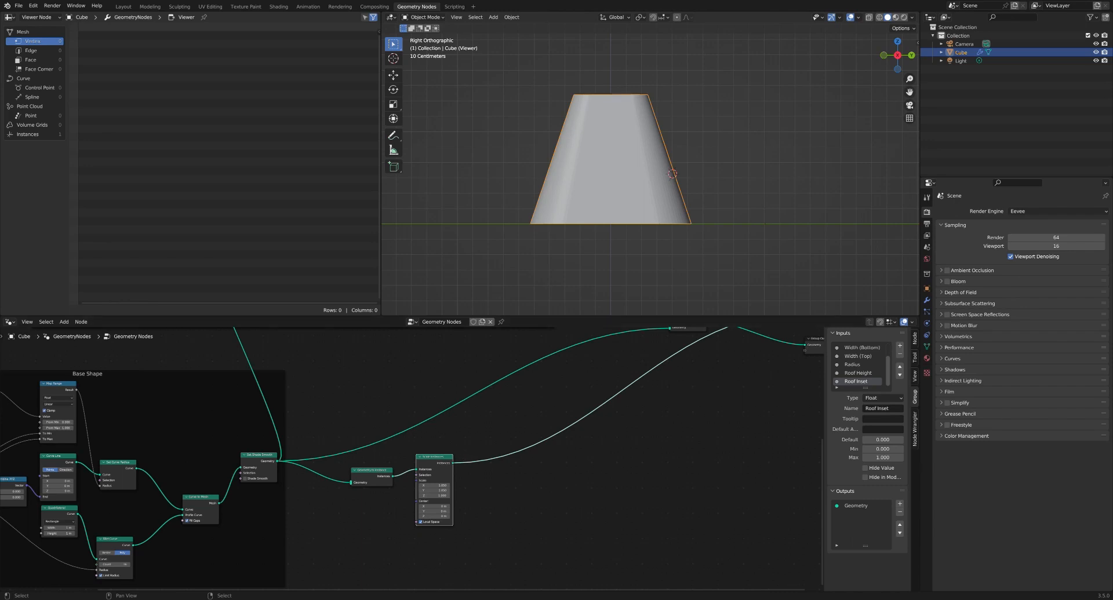
Step: Add a Realize Instances node on the Scale Instances output link
key(shift+a)
click(479, 440)
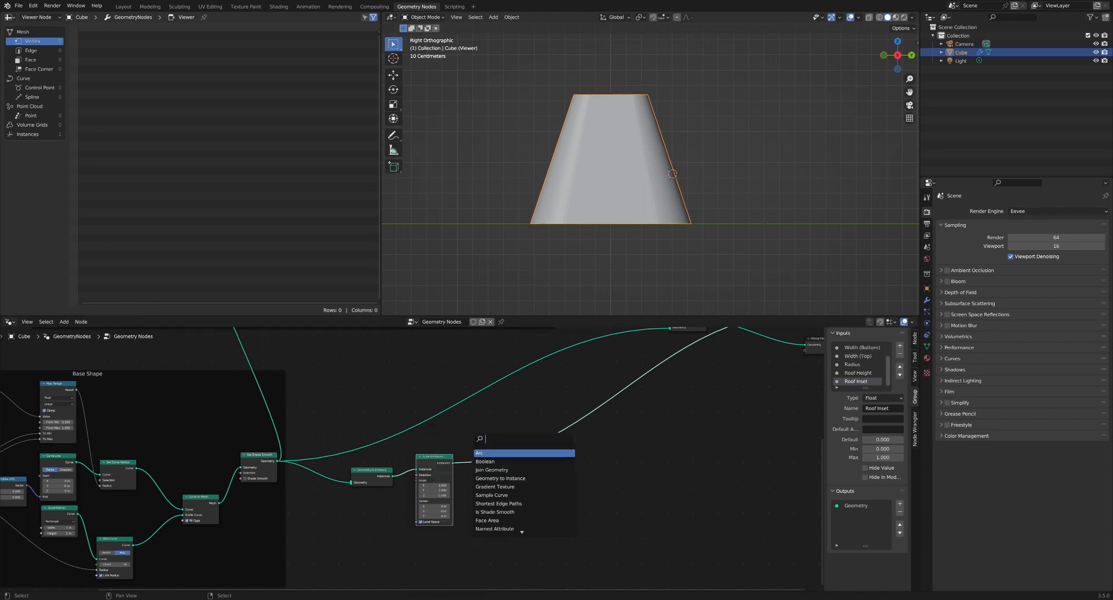
text(realize)
key(Return)
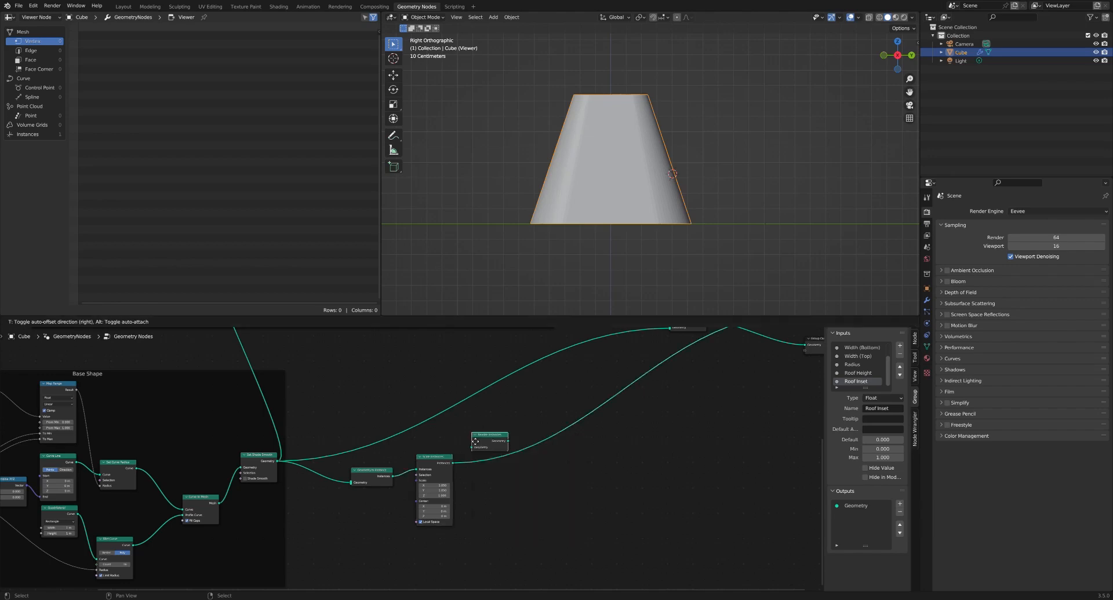
click(497, 452)
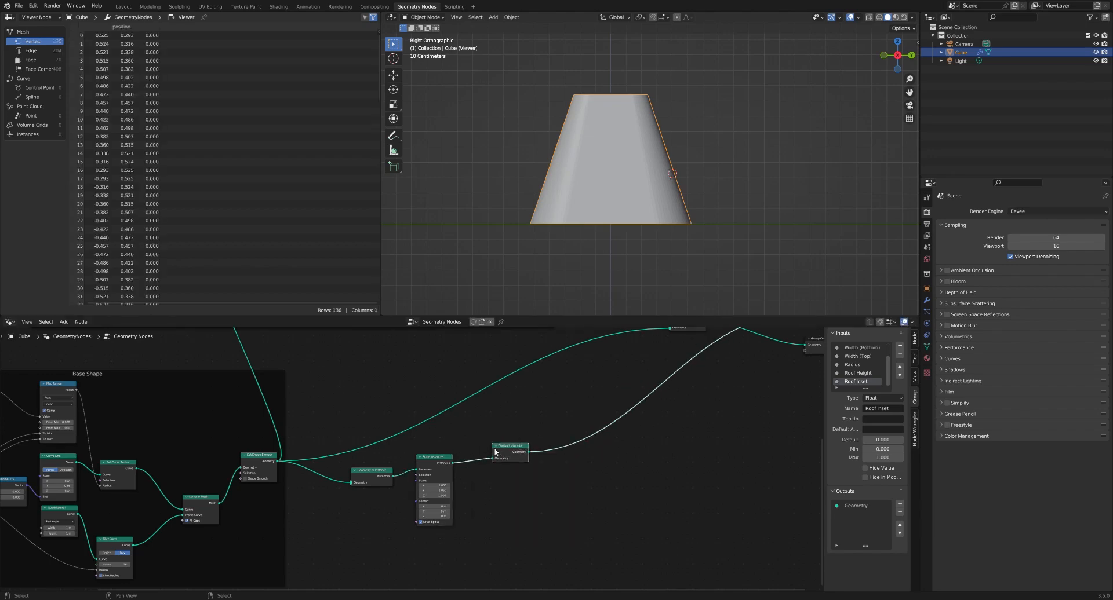
Step: Add a Mesh Boolean node after Realize Instances, fed by the realized geometry
middle_drag(561, 415, 402, 432)
key(shift+a)
click(412, 407)
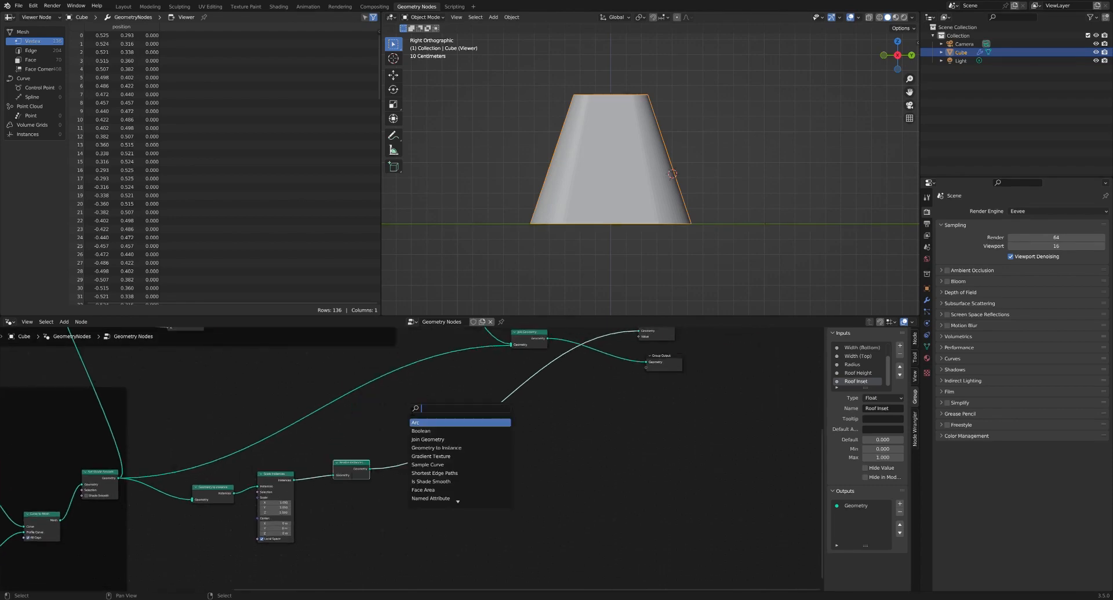
text(mesh)
key(Down)
key(Down)
key(Down)
key(Down)
key(Down)
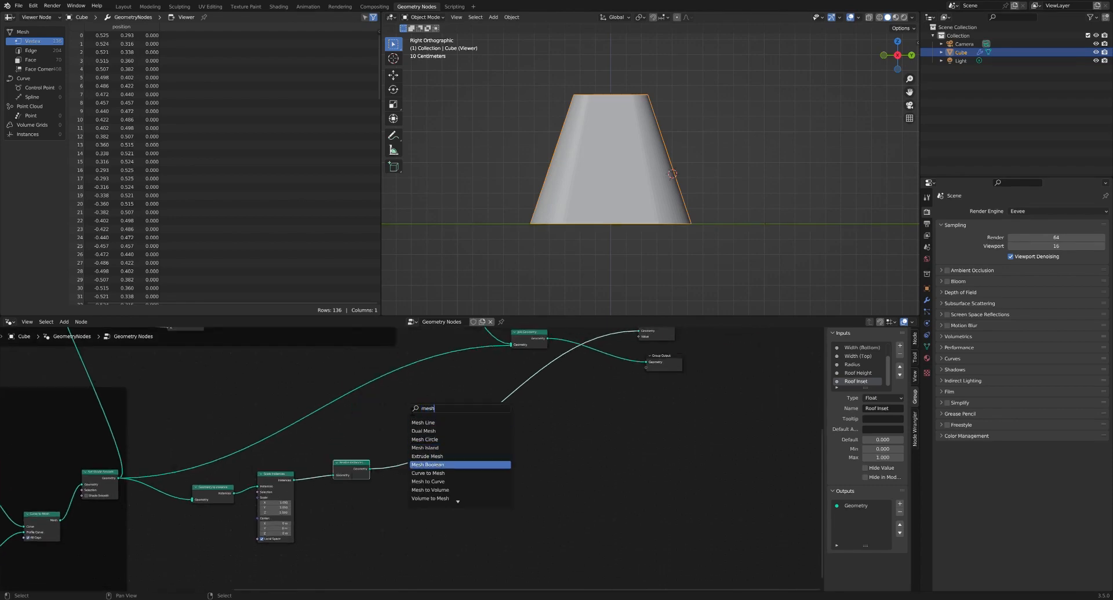
key(Return)
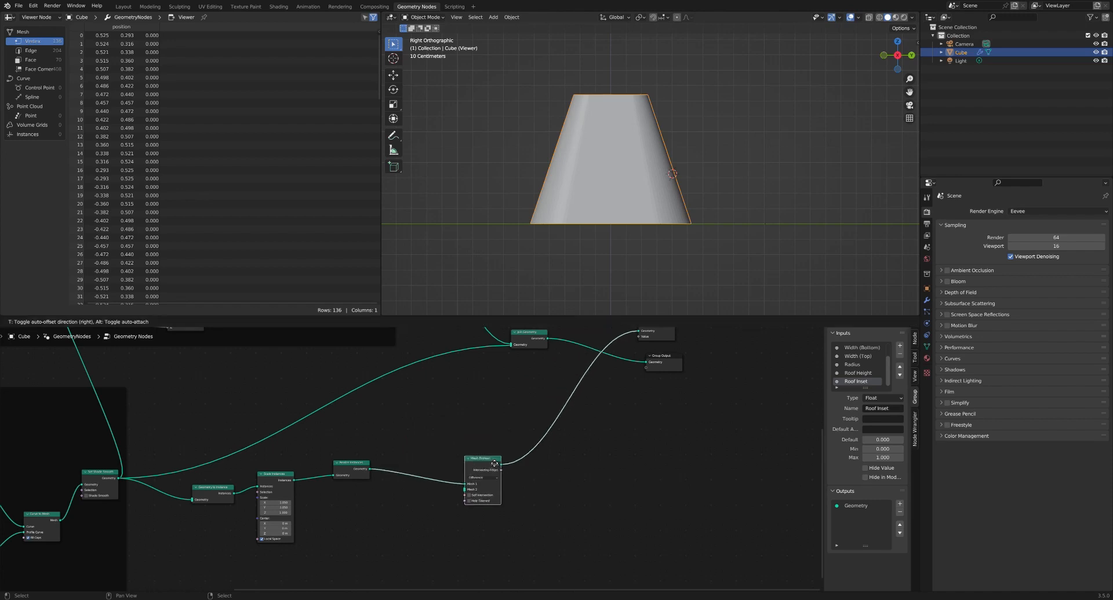
click(478, 477)
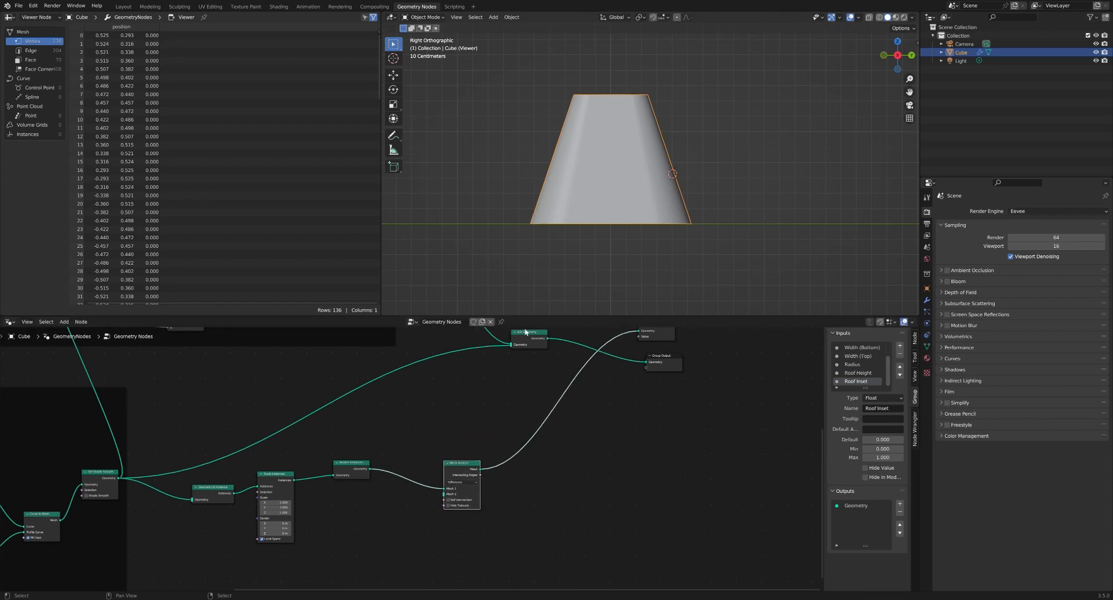
Step: Connect the Mesh Boolean mesh output to the Join Geometry node and preview the joined building in a perspective-like angled view
middle_drag(435, 425, 495, 375)
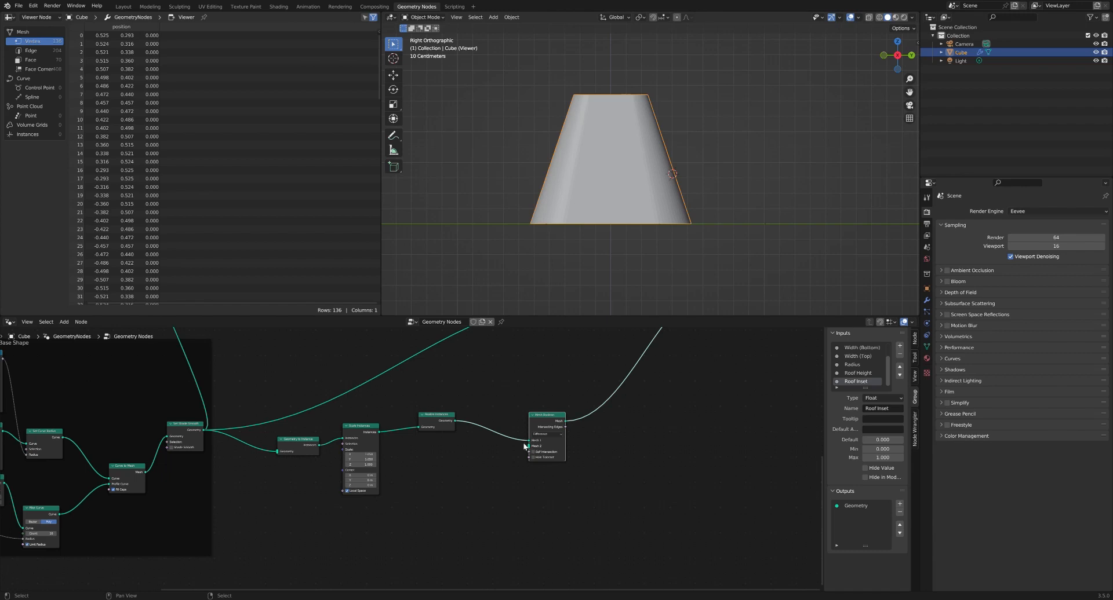
middle_drag(565, 404, 456, 481)
drag(456, 498, 484, 376)
ctrl+shift+click(501, 381)
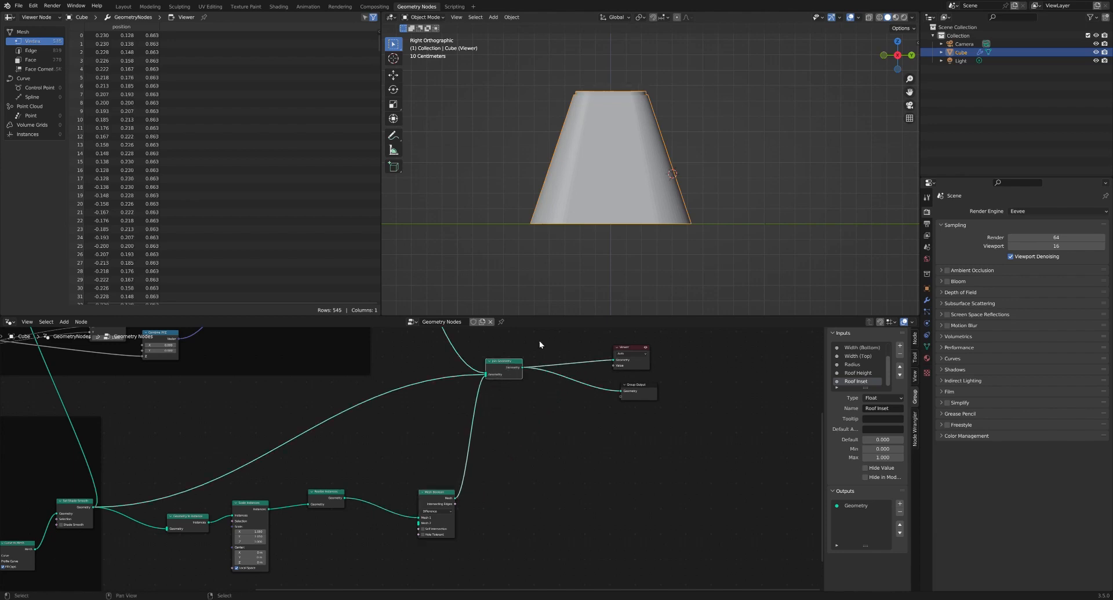
middle_drag(585, 154, 548, 192)
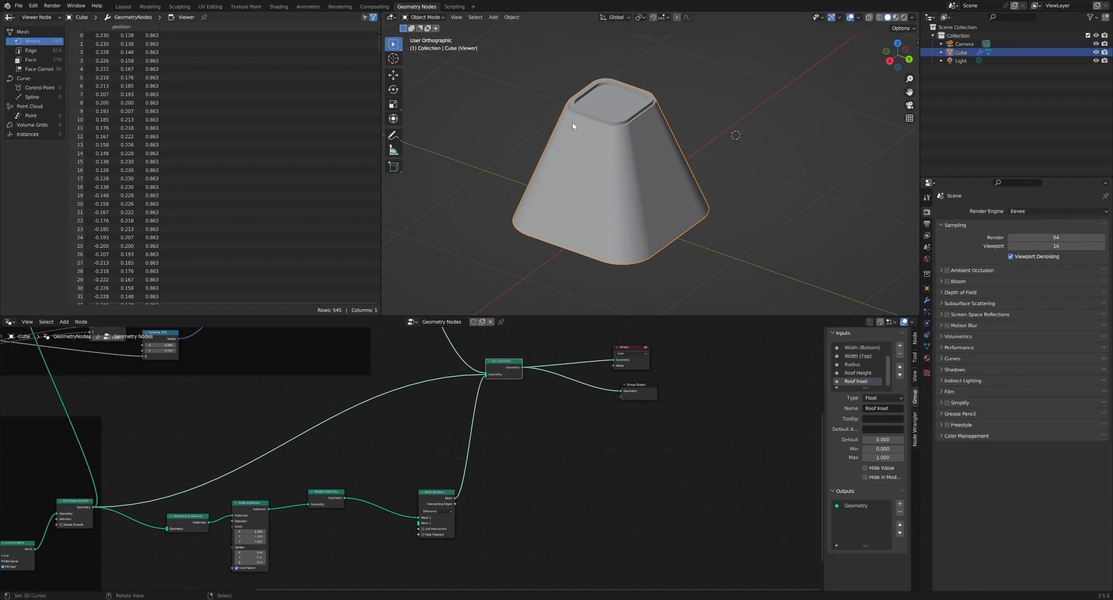
Step: Move the Mesh Boolean node slightly closer to the Realize Instances node
middle_drag(405, 530, 485, 446)
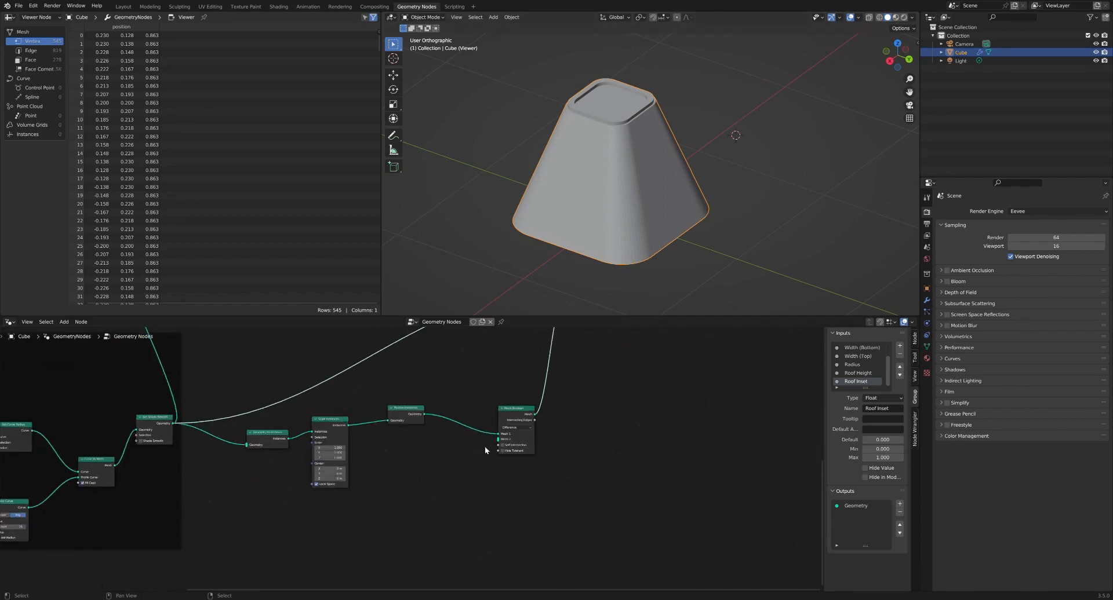
drag(521, 416, 503, 426)
middle_drag(442, 452, 464, 432)
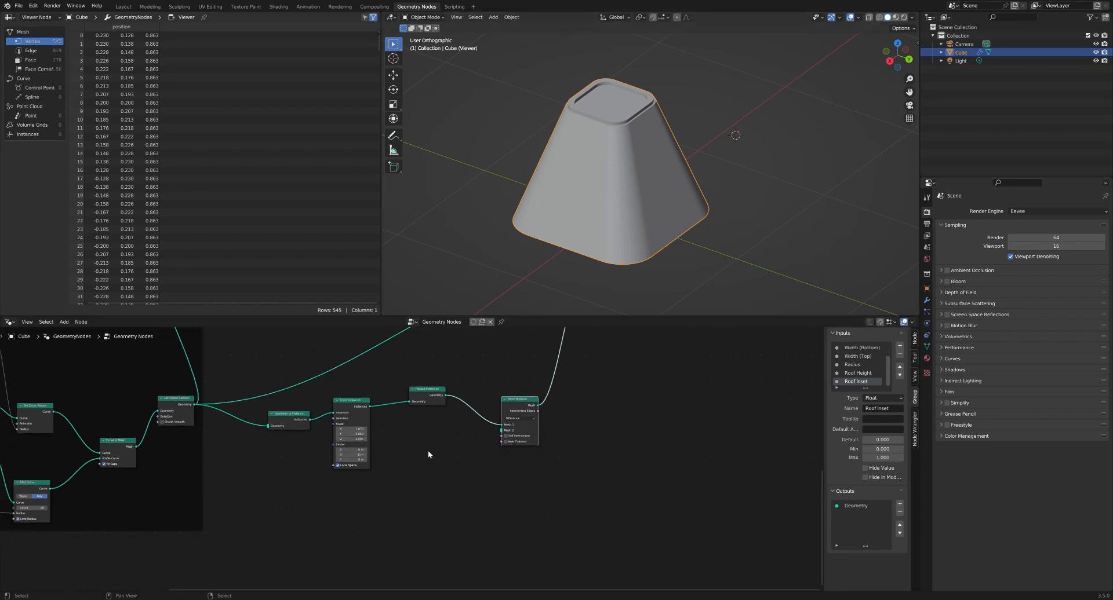
middle_drag(411, 464, 452, 477)
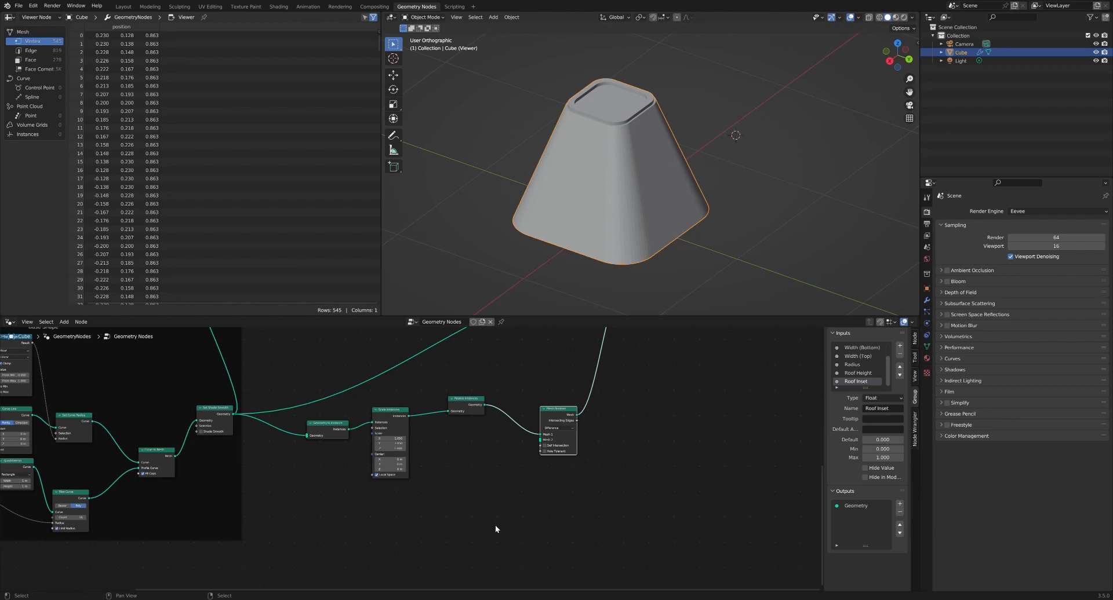
click(406, 421)
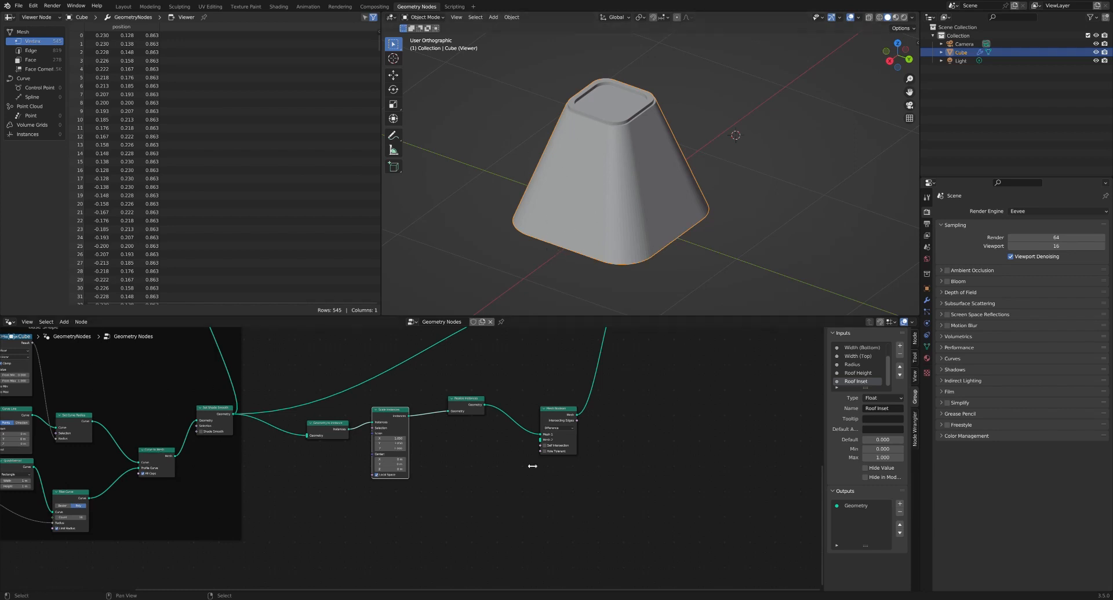
Step: Add a Duplicate Elements node below Scale Instances and set its Amount to 3
middle_drag(430, 495, 457, 451)
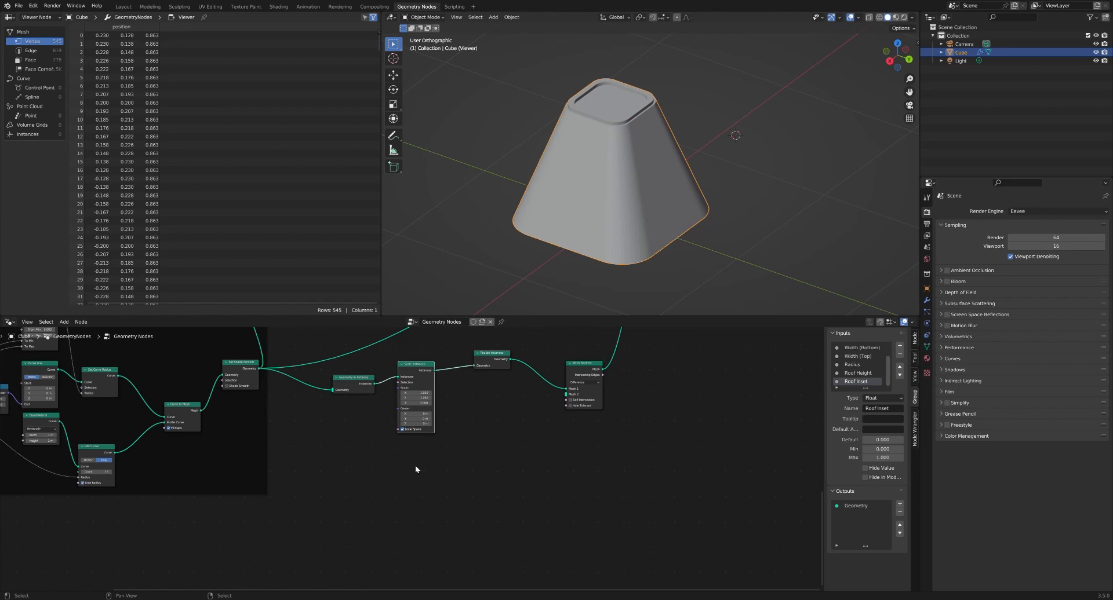
key(shift+a)
mouse_move(419, 471)
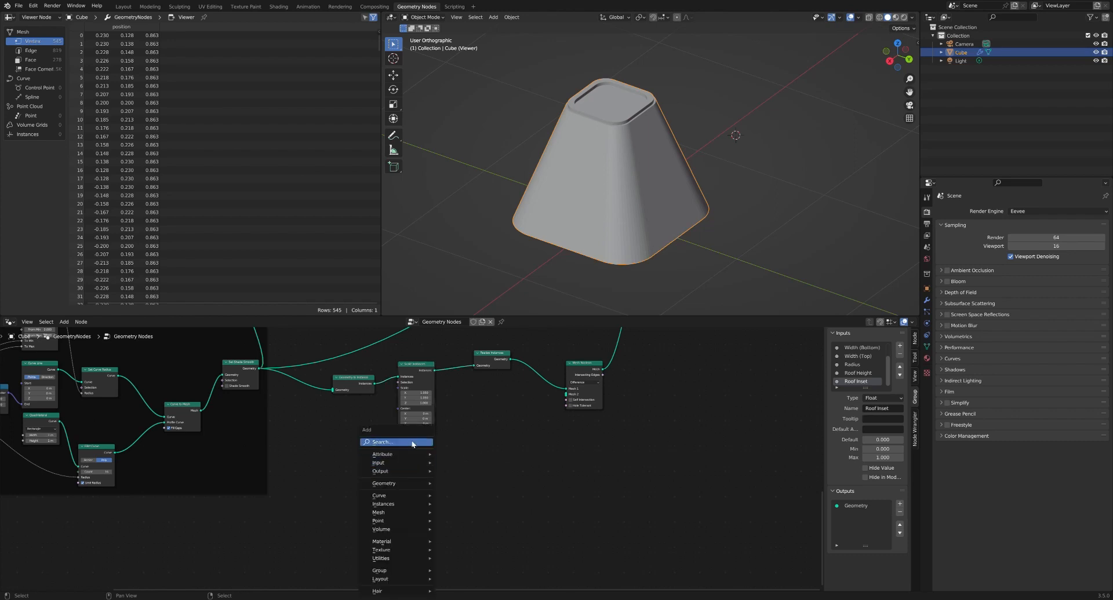
click(382, 442)
text(duplic)
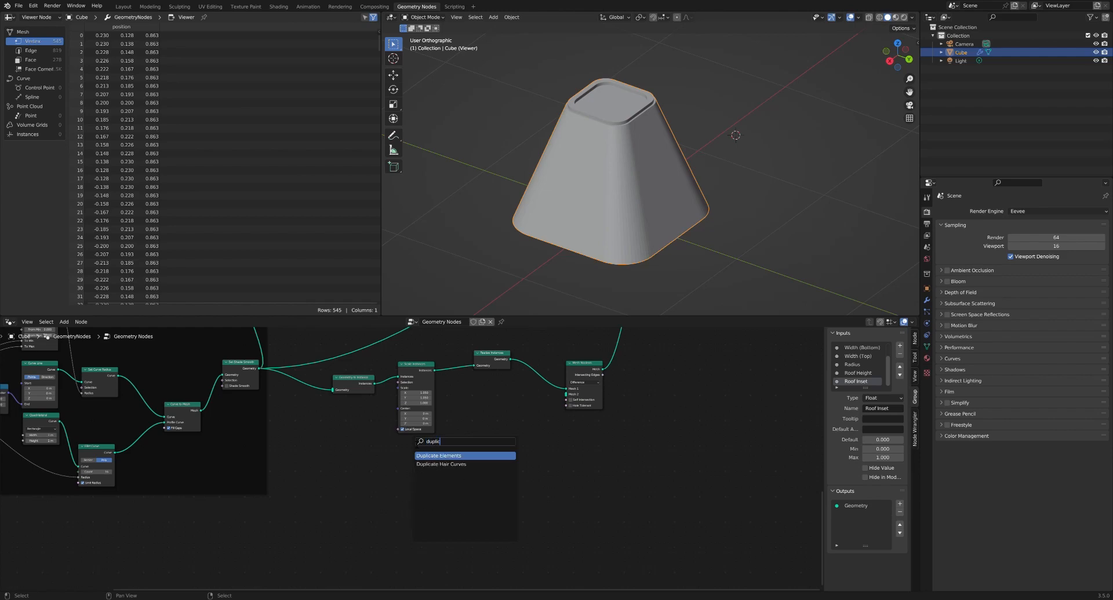
key(Return)
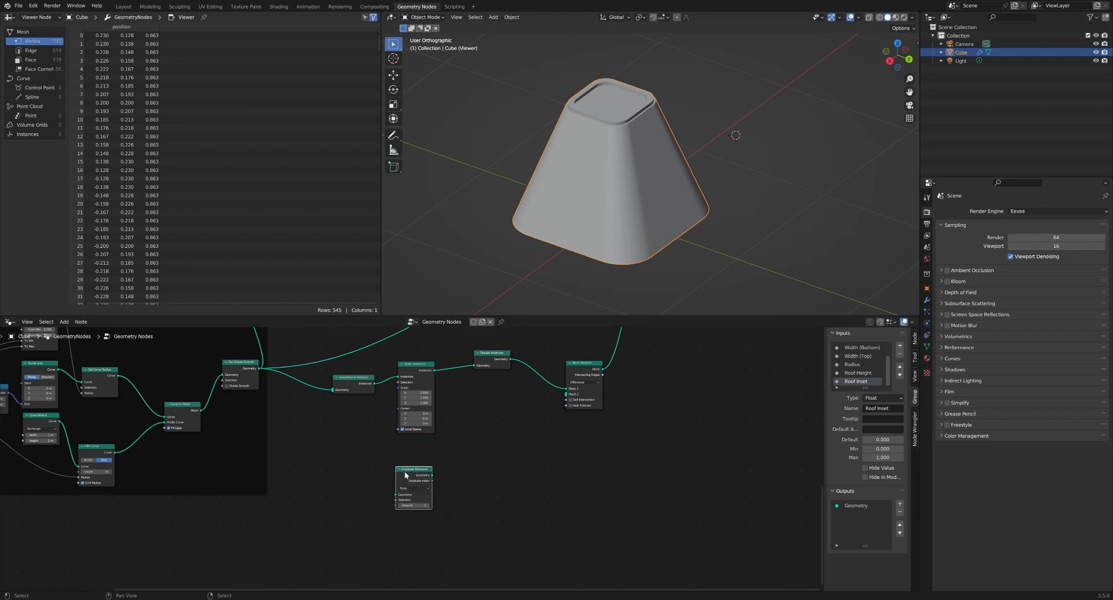
click(422, 477)
middle_drag(451, 475, 447, 442)
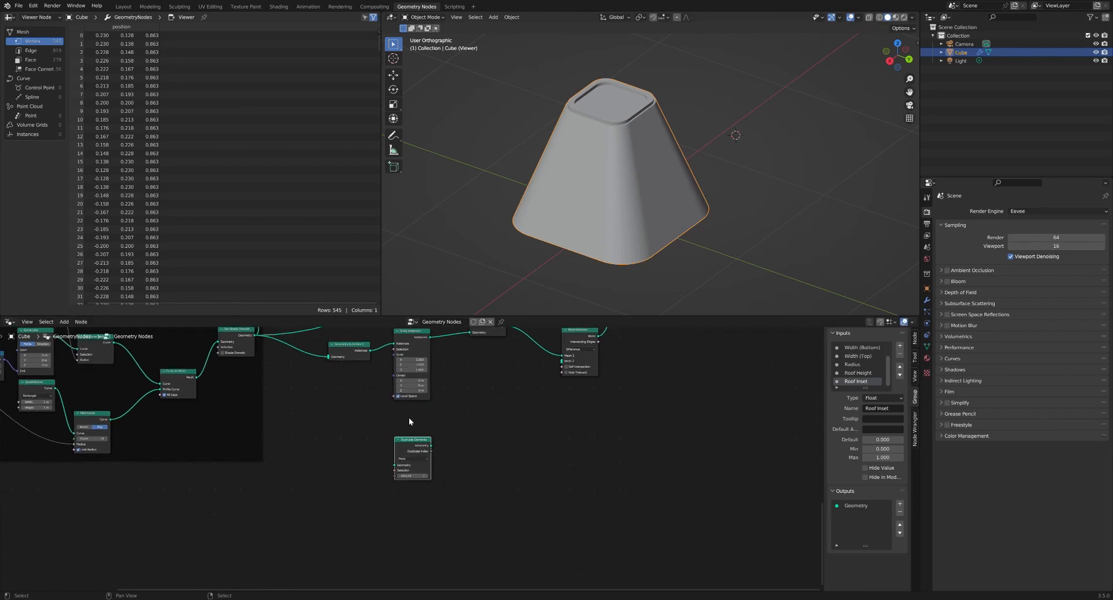
scroll(392, 468, up, 2)
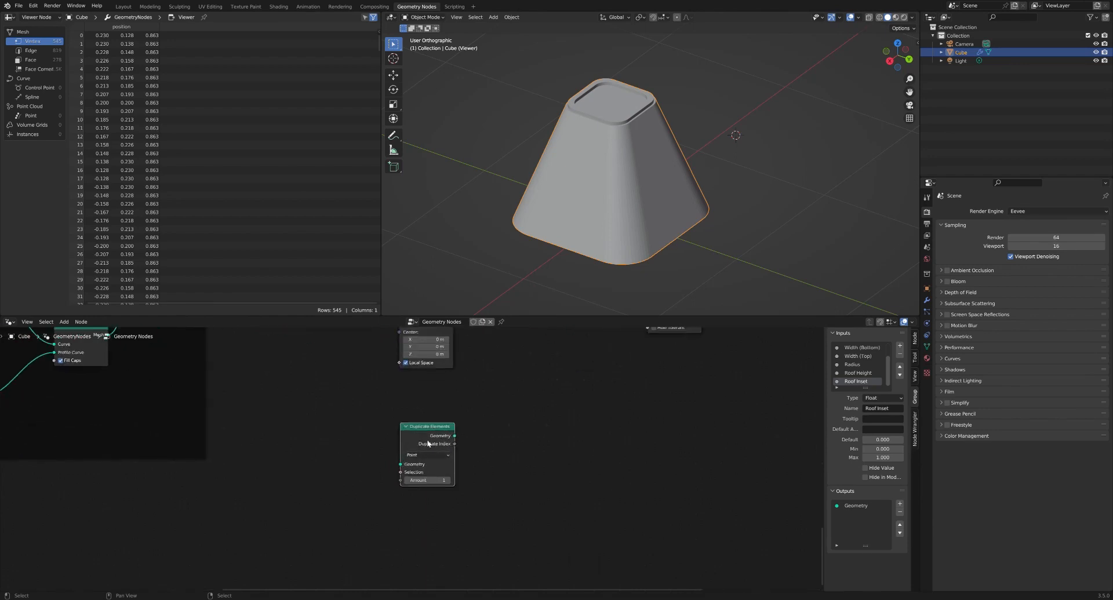
click(449, 480)
click(449, 480)
Step: Add a Set Position node beside Duplicate Elements and connect the duplicated geometry into it
key(shift+a)
click(508, 414)
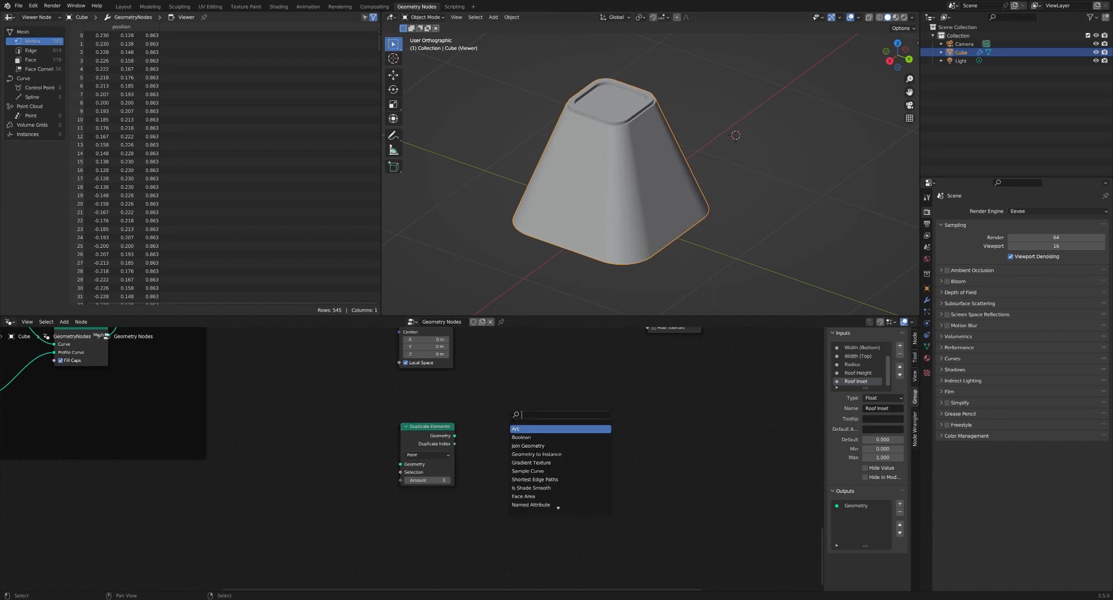
text(set pos)
key(Return)
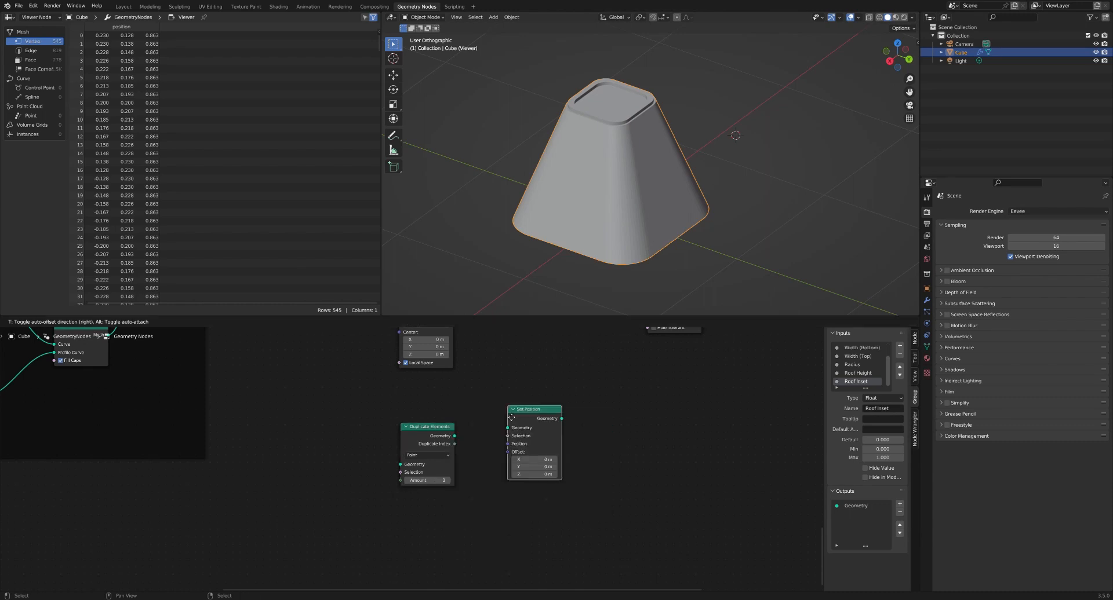
click(574, 430)
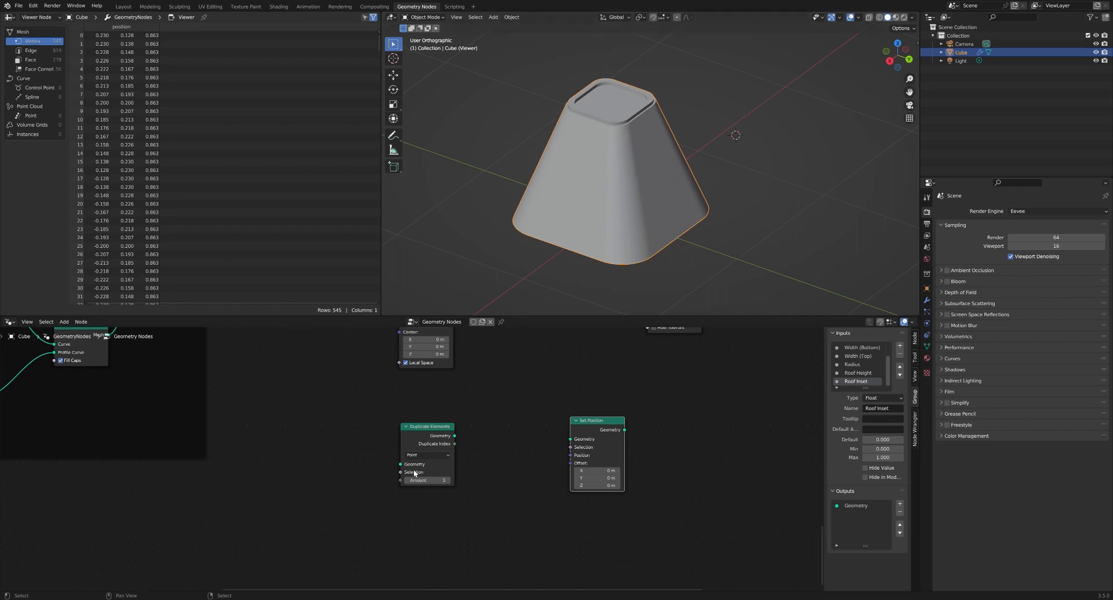
click(486, 453)
drag(442, 435, 575, 443)
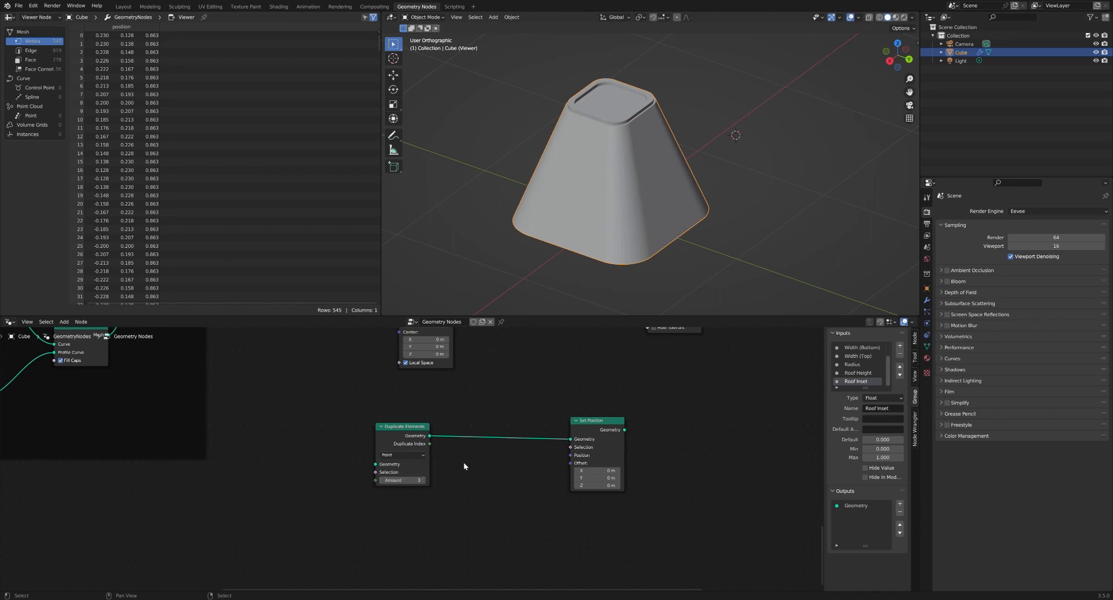
Step: Add a Math node set to Multiply between the two nodes and feed the Duplicate Index into its first value
key(shift+a)
click(457, 444)
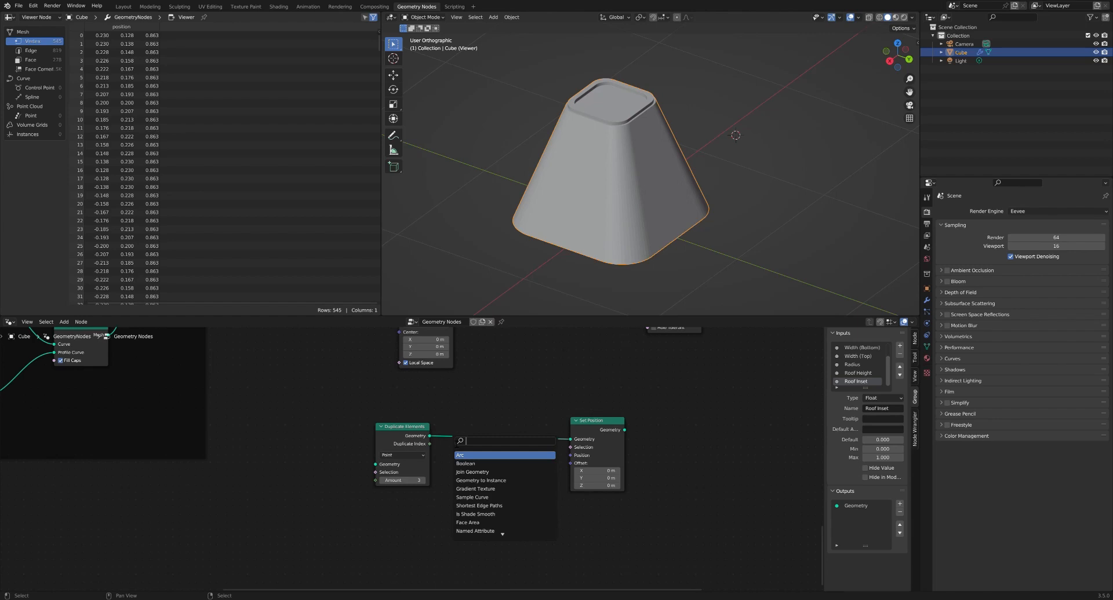
text(multi)
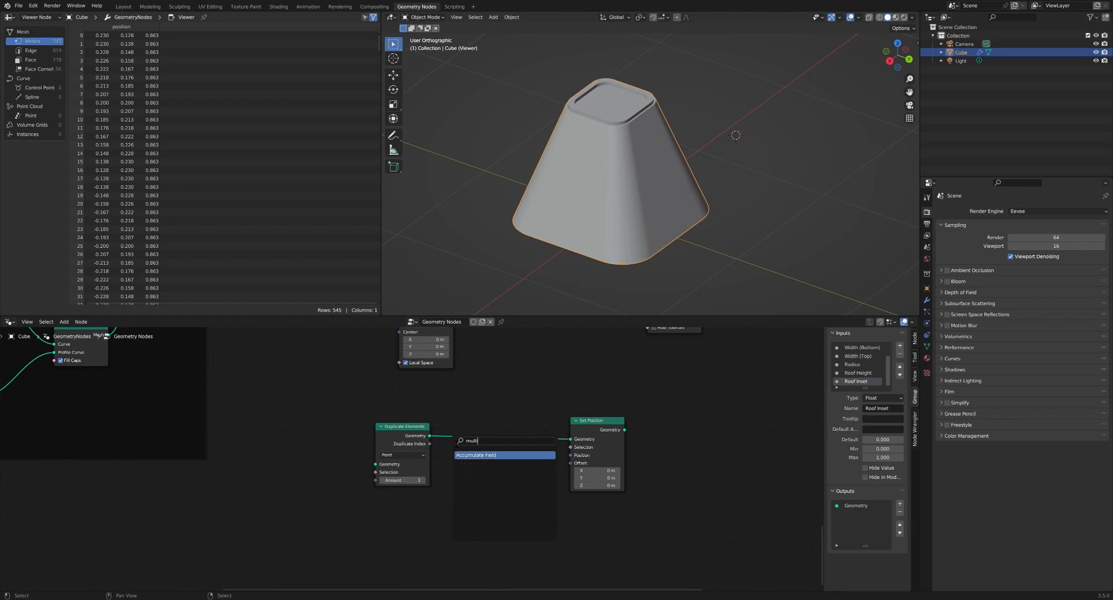
key(BackSpace)
key(BackSpace)
key(BackSpace)
key(BackSpace)
key(BackSpace)
text(math)
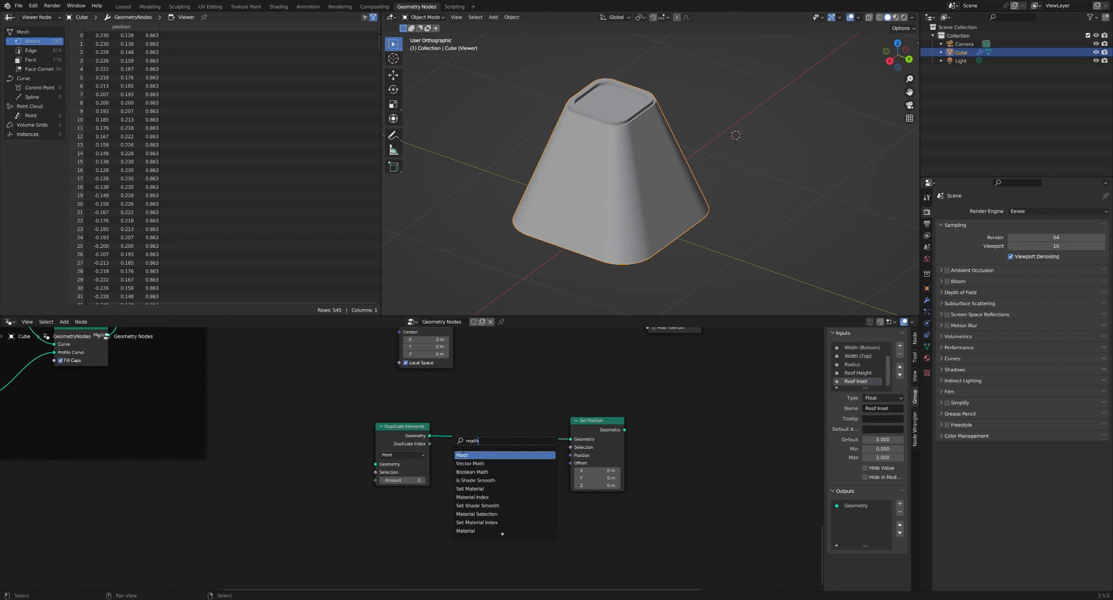
click(463, 455)
click(468, 473)
click(469, 477)
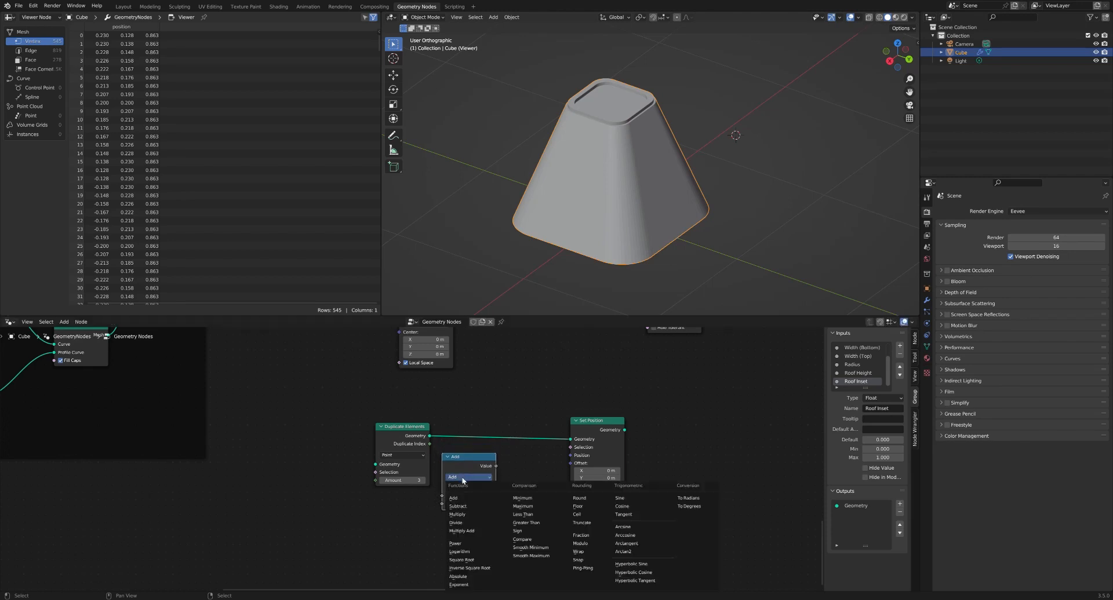
click(463, 515)
drag(409, 430, 442, 497)
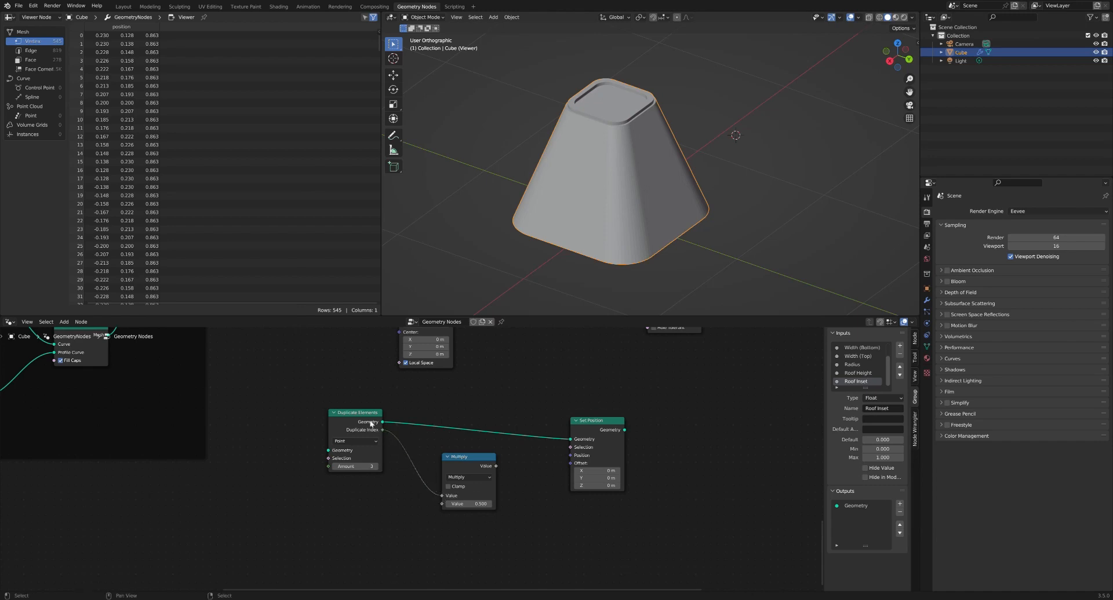
Step: Space out the Duplicate Elements and Set Position nodes, then combine them with Multiply into a new node group
drag(371, 424, 396, 434)
drag(608, 424, 633, 417)
drag(315, 387, 697, 545)
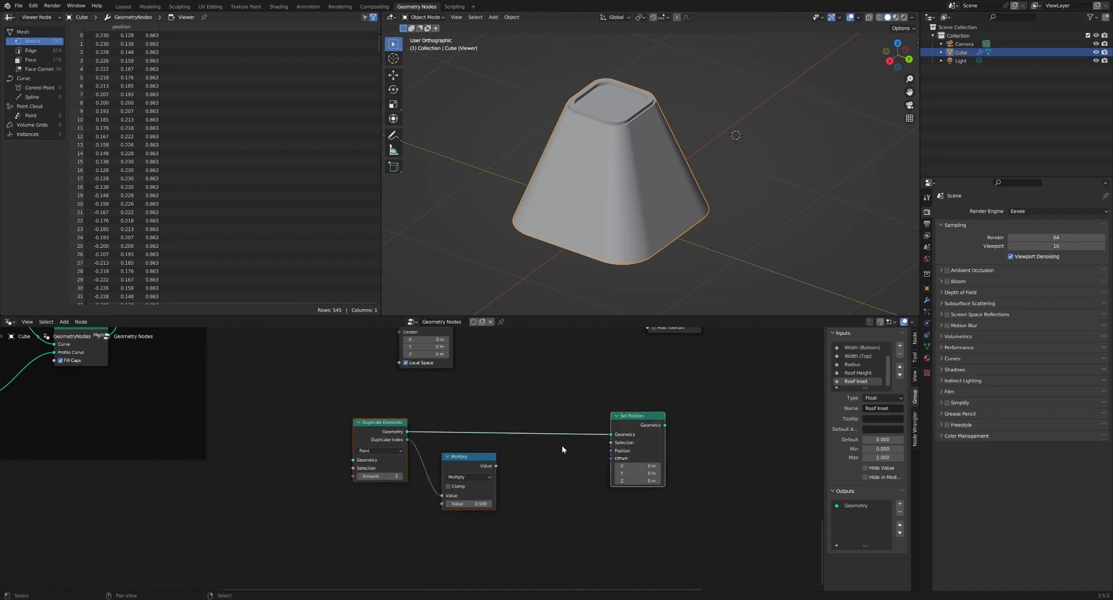
key(ctrl+g)
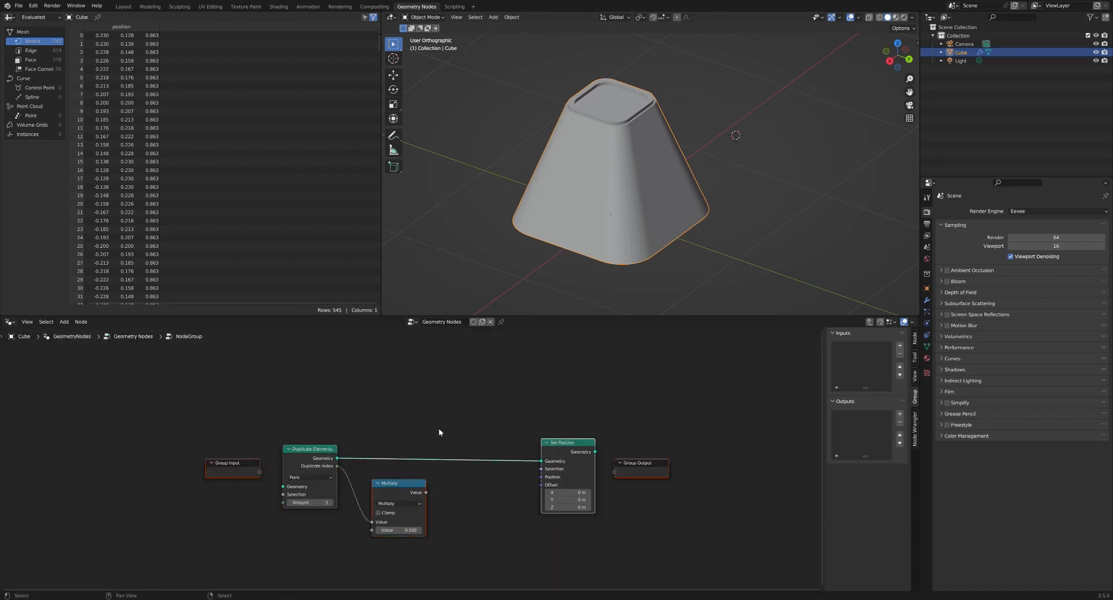
scroll(401, 400, down, 3)
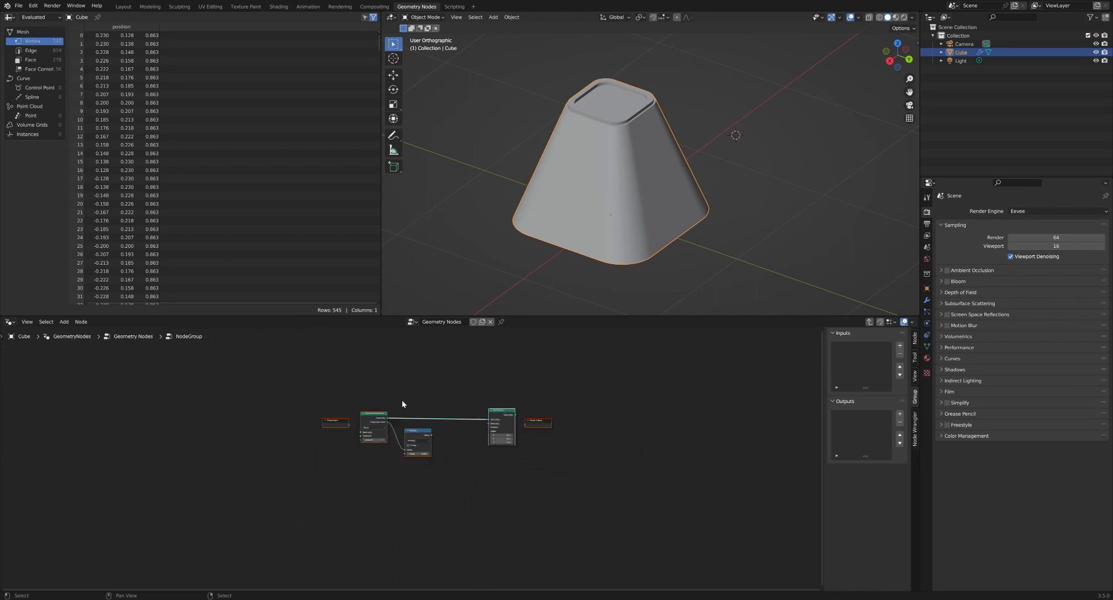
Step: Move the Group Input node near Duplicate Elements and connect it to that node's Geometry input
scroll(403, 404, down, 3)
scroll(357, 395, up, 3)
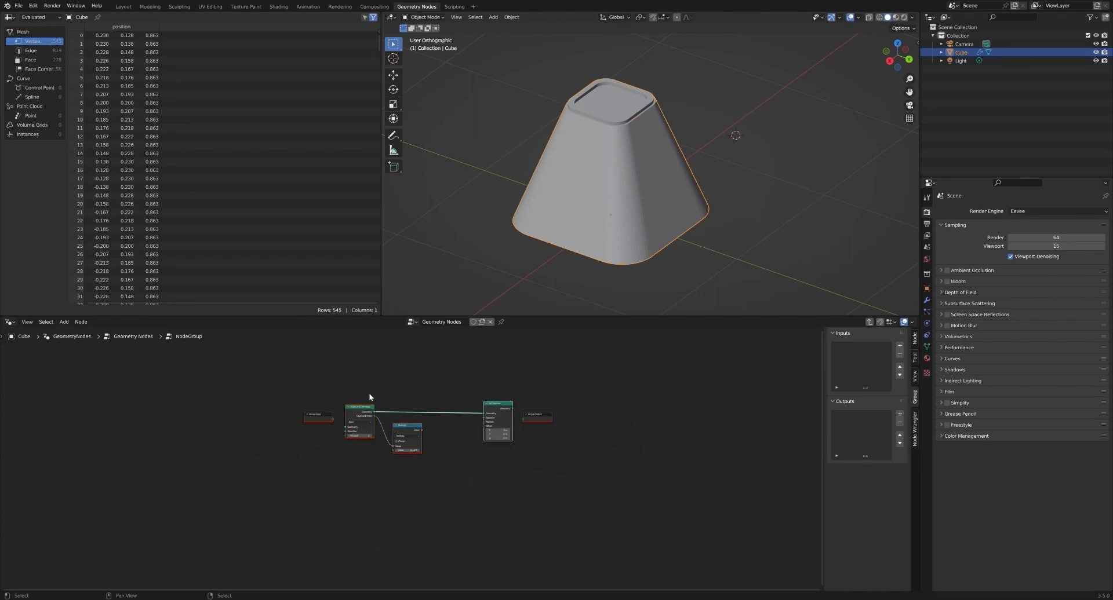
scroll(363, 416, up, 3)
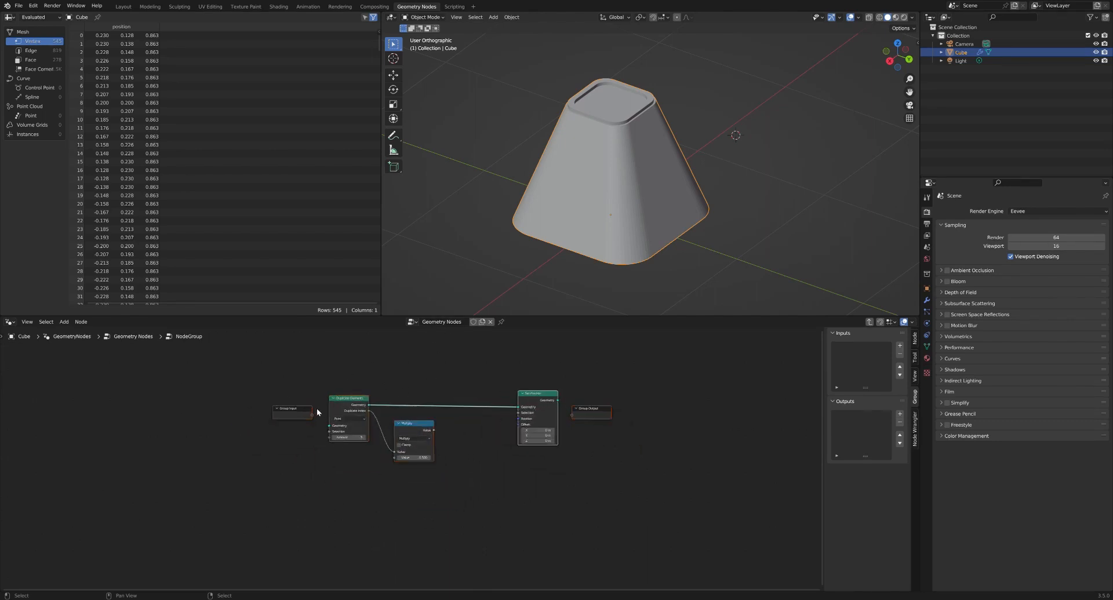
click(299, 411)
drag(298, 410, 335, 435)
scroll(256, 419, up, 1)
drag(240, 417, 272, 455)
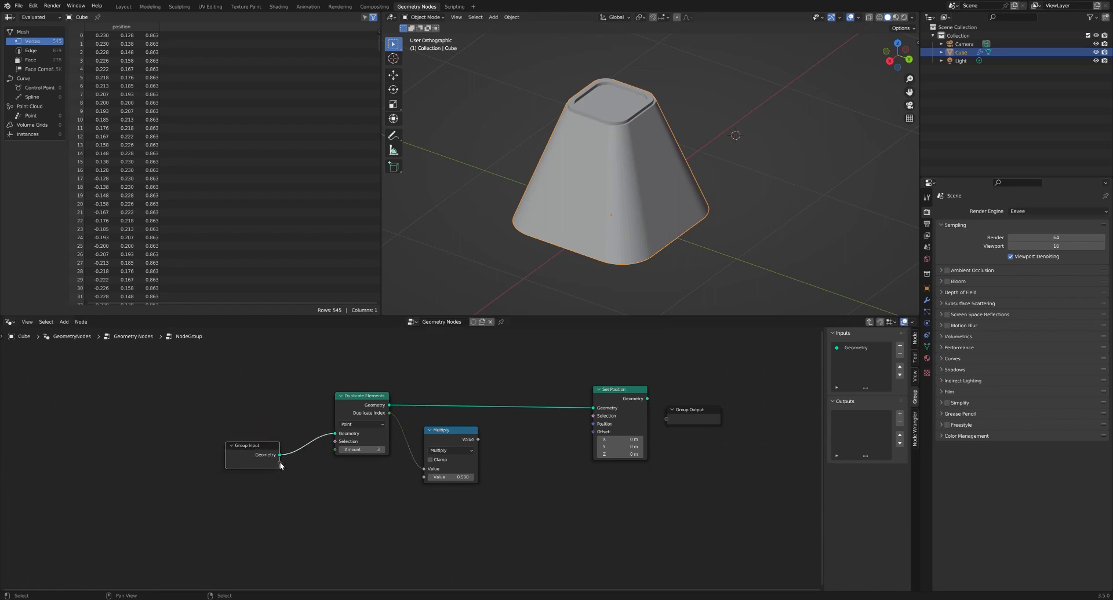
Step: Expose the Duplicate Elements Amount as a group input and rename that input Count
drag(280, 463, 335, 451)
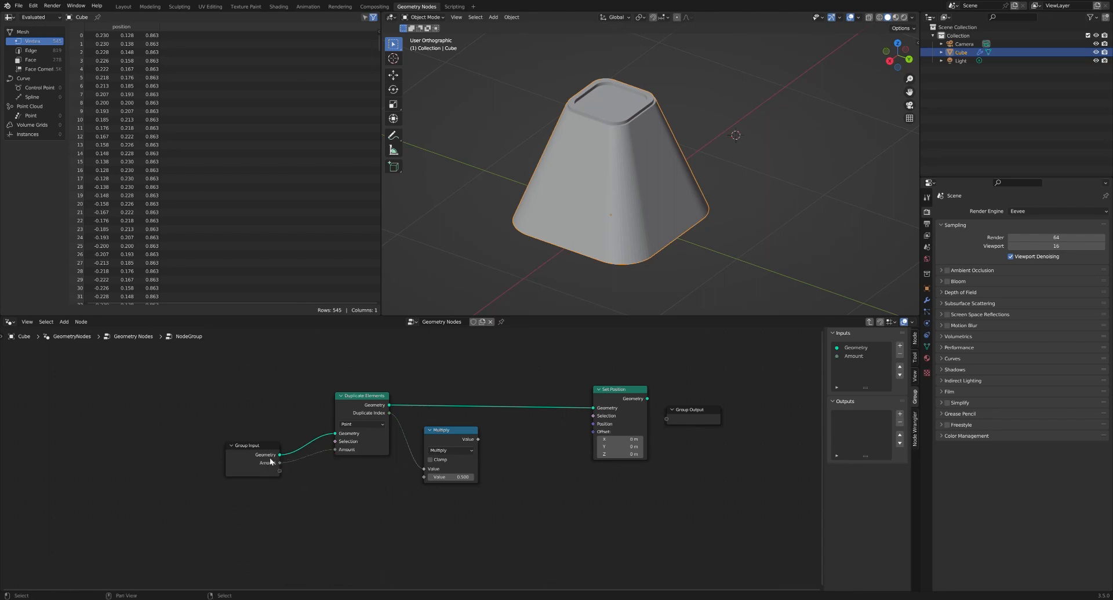
double_click(854, 356)
text(Count)
key(Return)
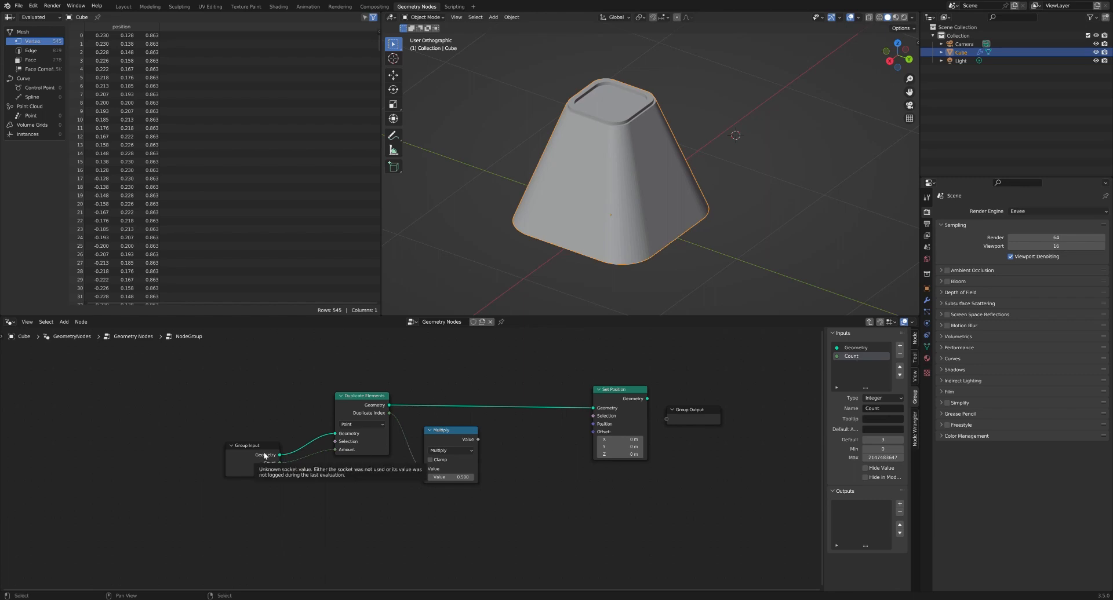
drag(251, 452, 240, 458)
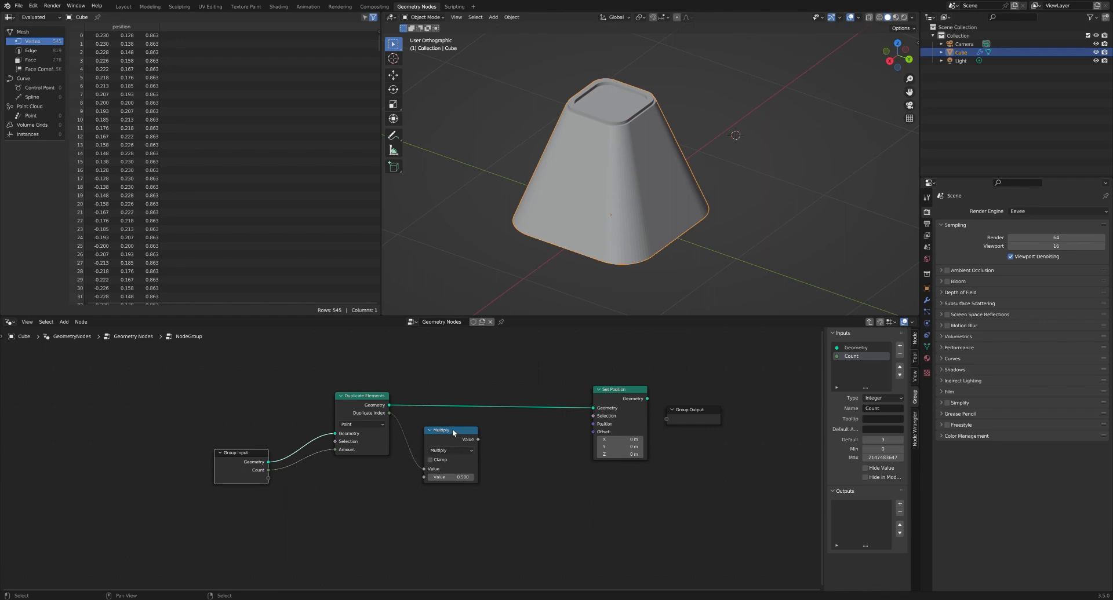
Step: Expose the Math Multiply node's second value as a group input and rename that input Gap
drag(452, 432, 444, 428)
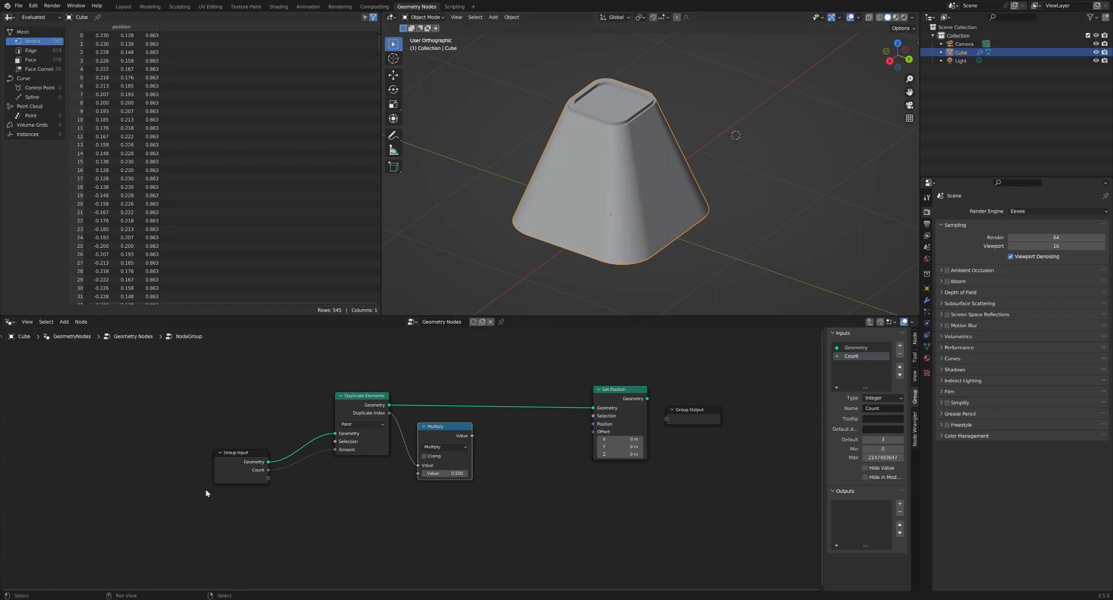
drag(267, 478, 417, 474)
double_click(863, 365)
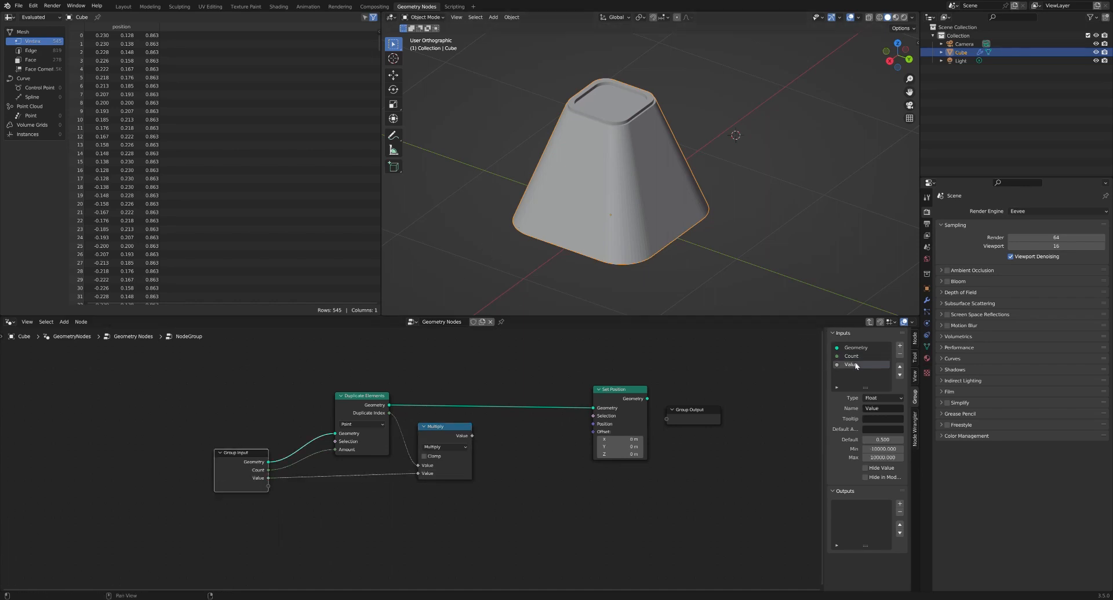
text(Gap)
key(Return)
drag(440, 427, 436, 429)
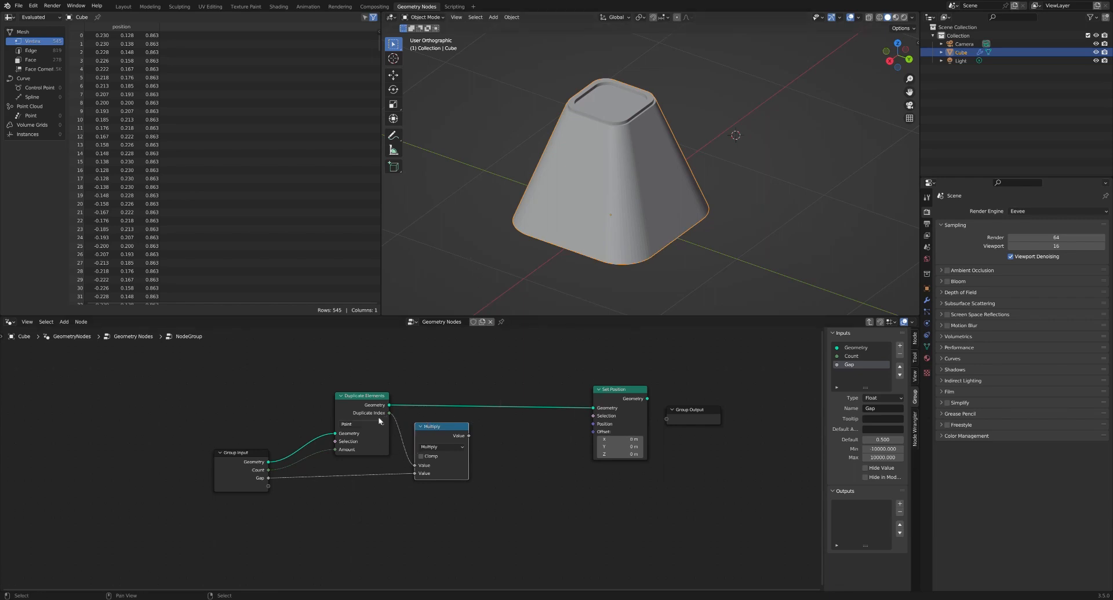
Step: Add a Vector Math node set to Multiply and feed the Math Multiply result into its first vector
key(shift+a)
click(468, 381)
text(vectir)
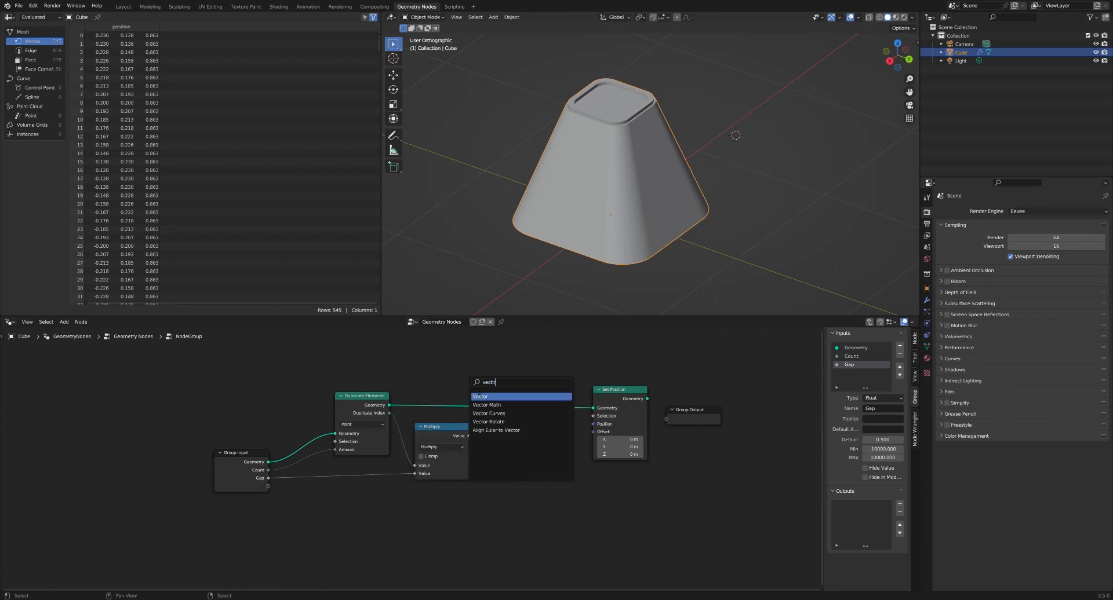
click(486, 406)
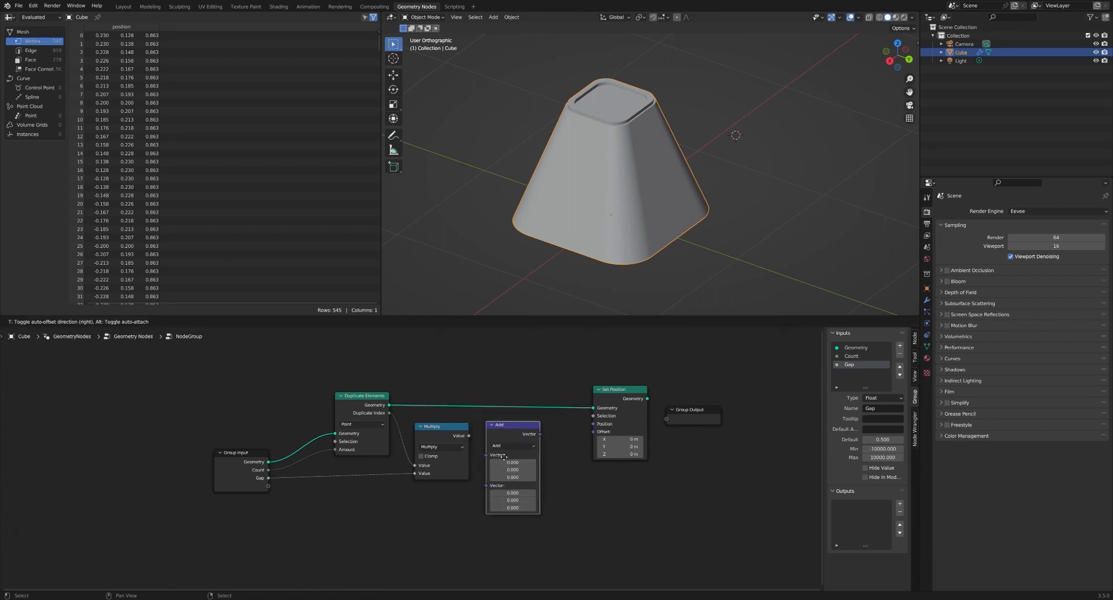
click(495, 457)
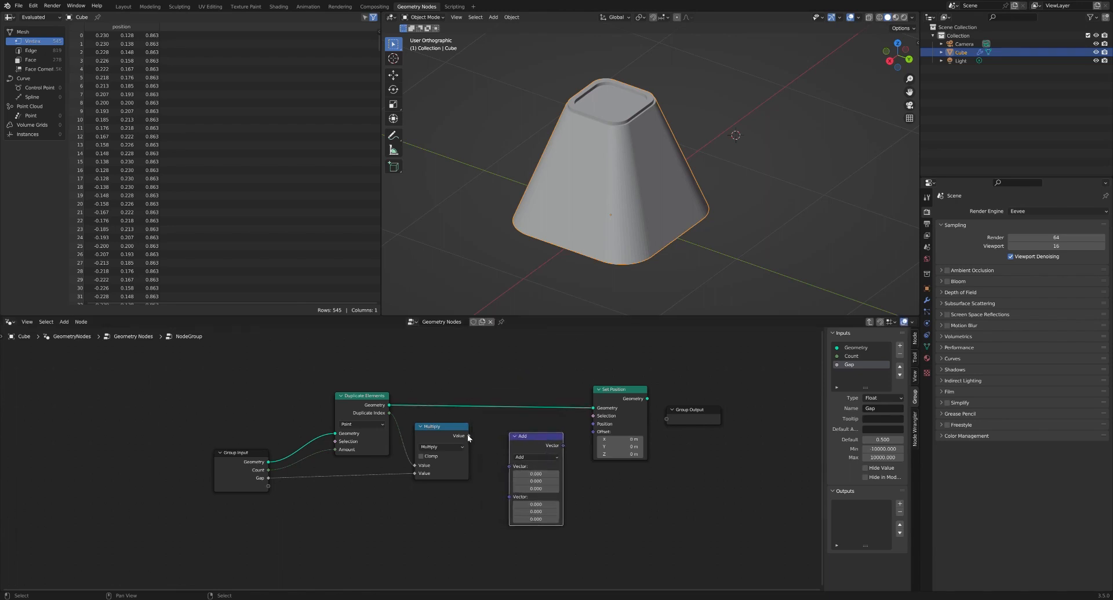
drag(468, 436, 509, 467)
click(526, 457)
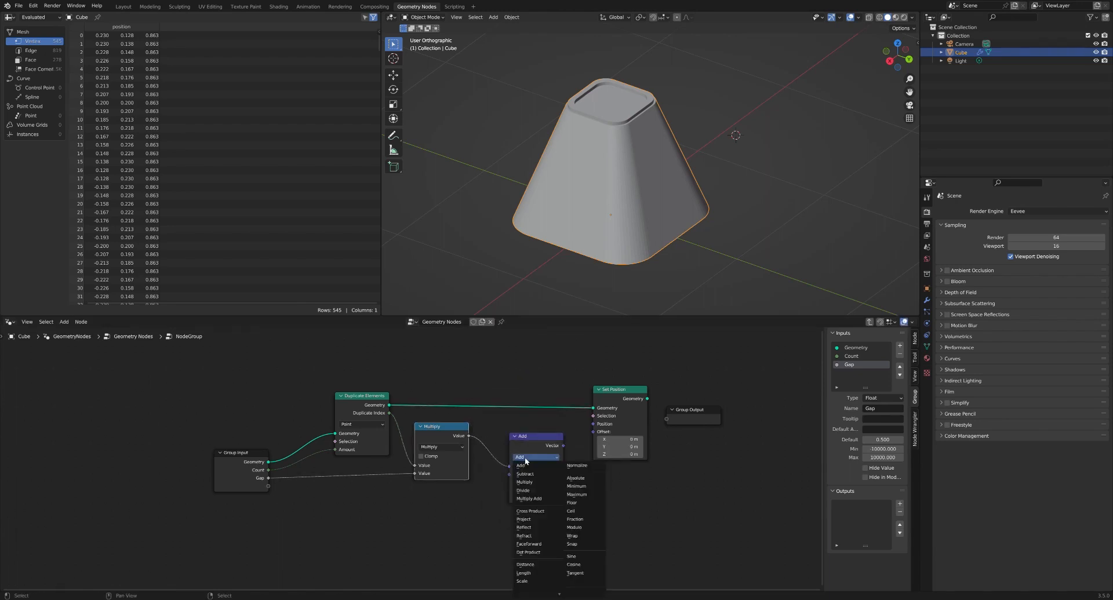
click(536, 482)
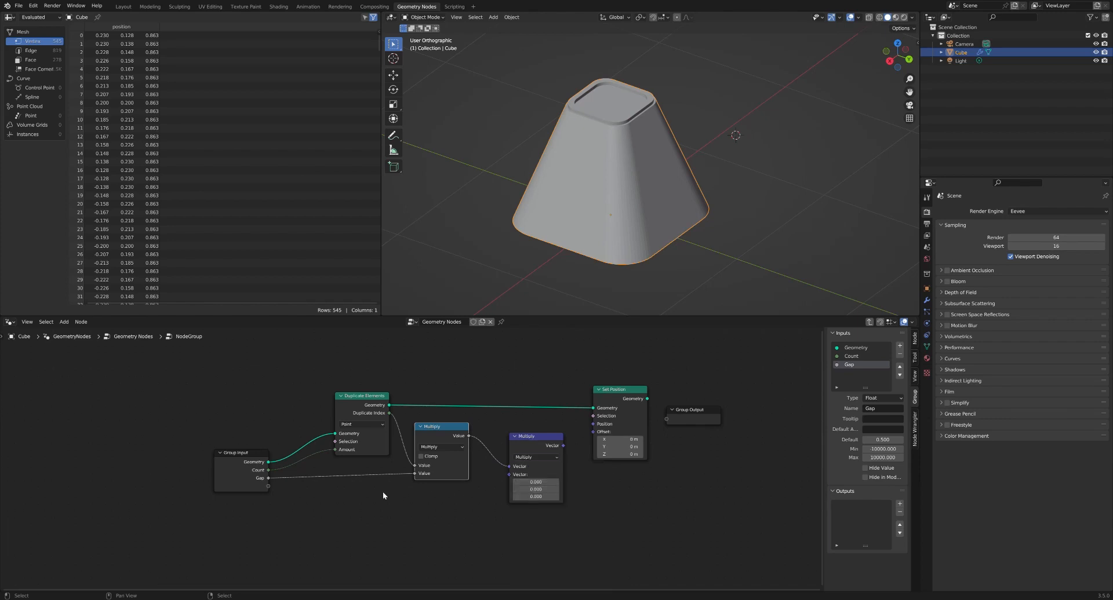
Step: Expose the Vector Math node's second vector as a group input and connect its result to Set Position's Offset
drag(269, 486, 467, 494)
drag(269, 486, 509, 474)
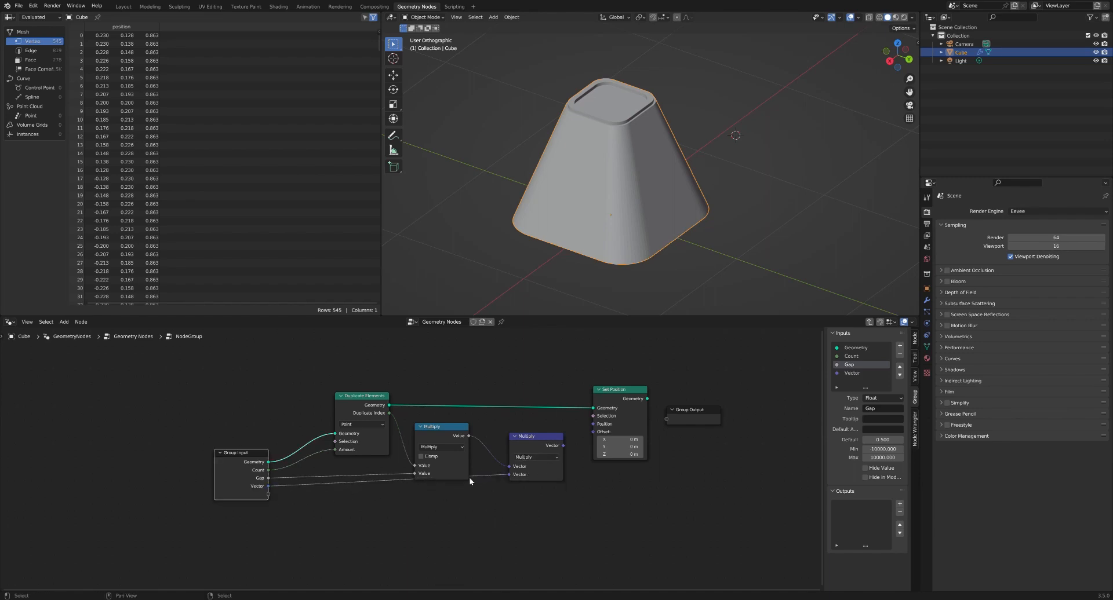
drag(563, 444, 593, 432)
Step: Connect Set Position's geometry to the Group Output and return to the main node tree
drag(647, 399, 667, 419)
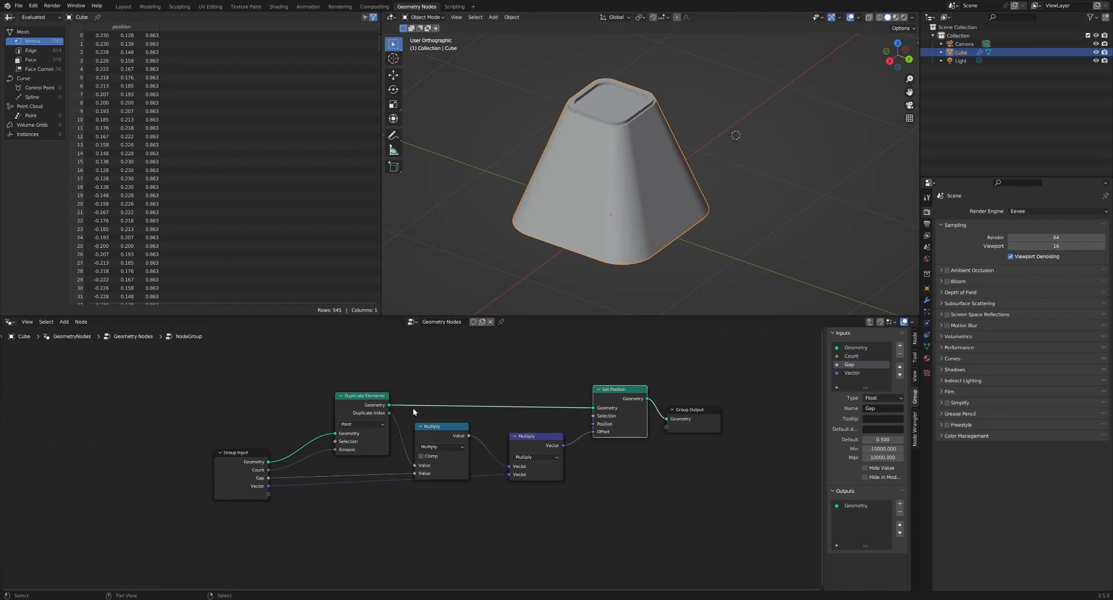
drag(255, 458, 290, 466)
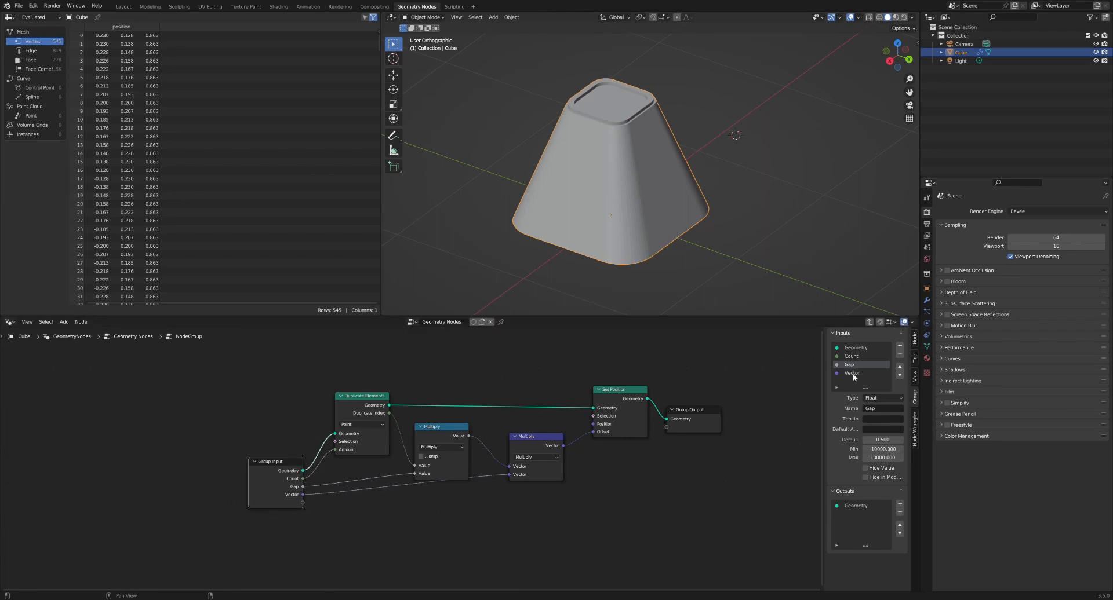
click(915, 339)
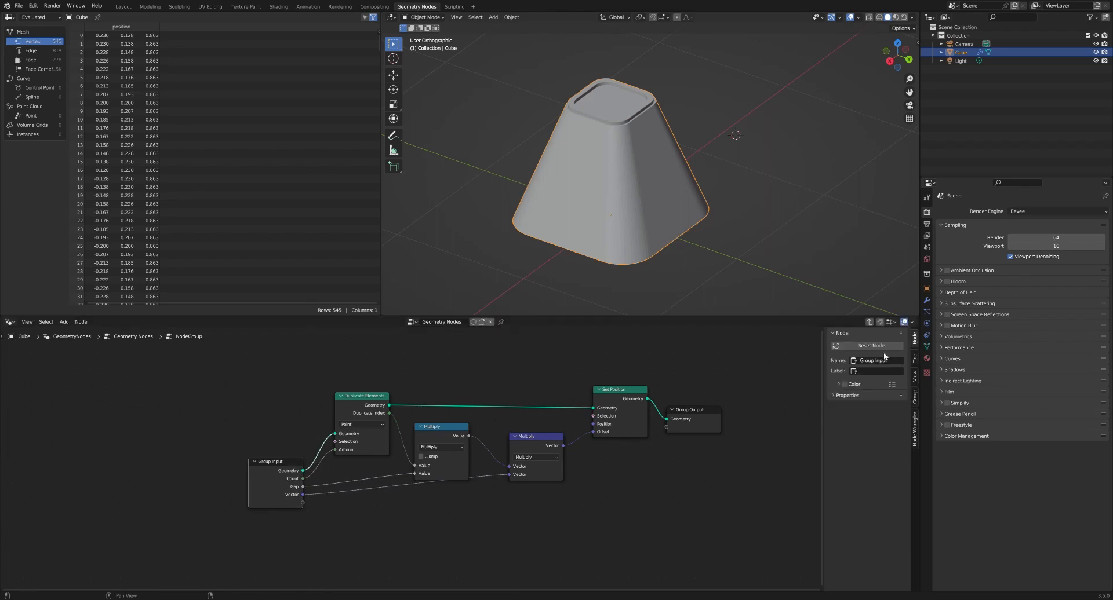
click(586, 369)
key(Tab)
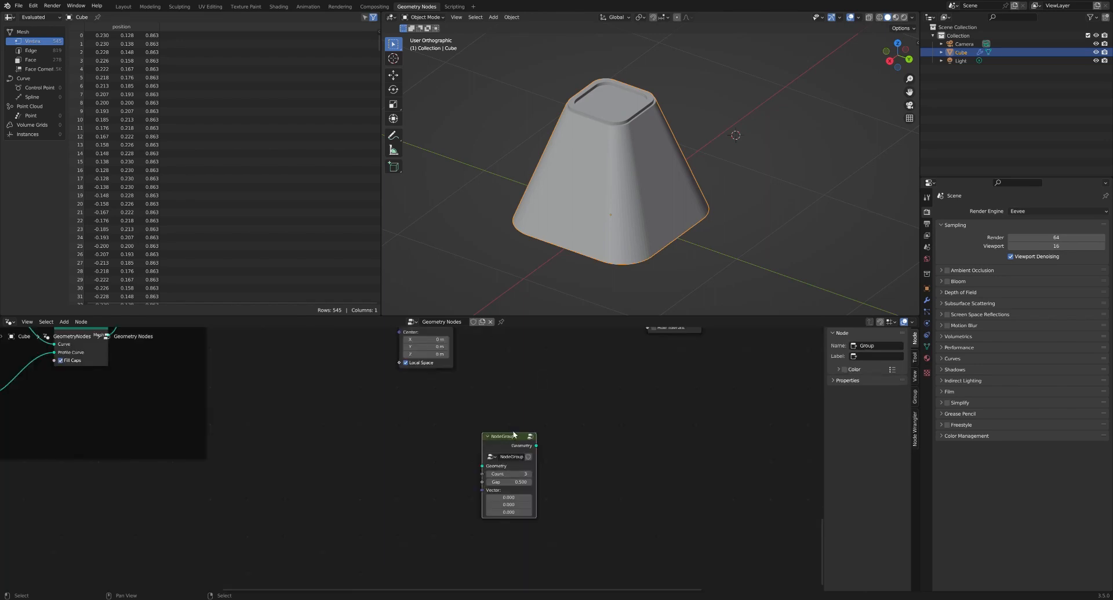
Step: Add a Cube mesh node beside the node group, connect its Mesh to the group's Geometry, and preview the group
drag(507, 439, 467, 438)
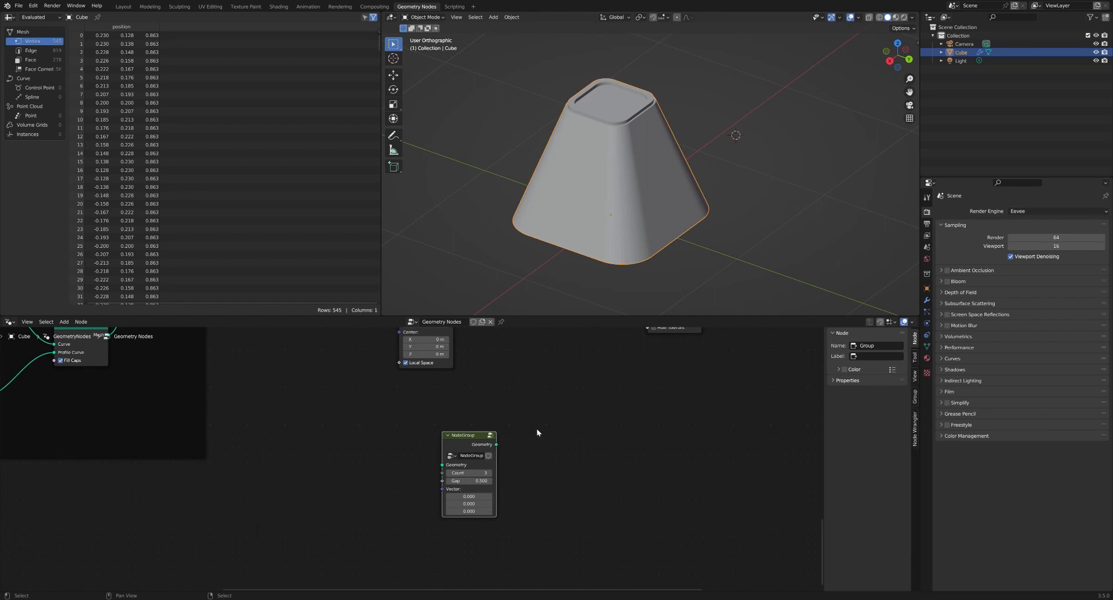
drag(476, 438, 490, 427)
key(shift+a)
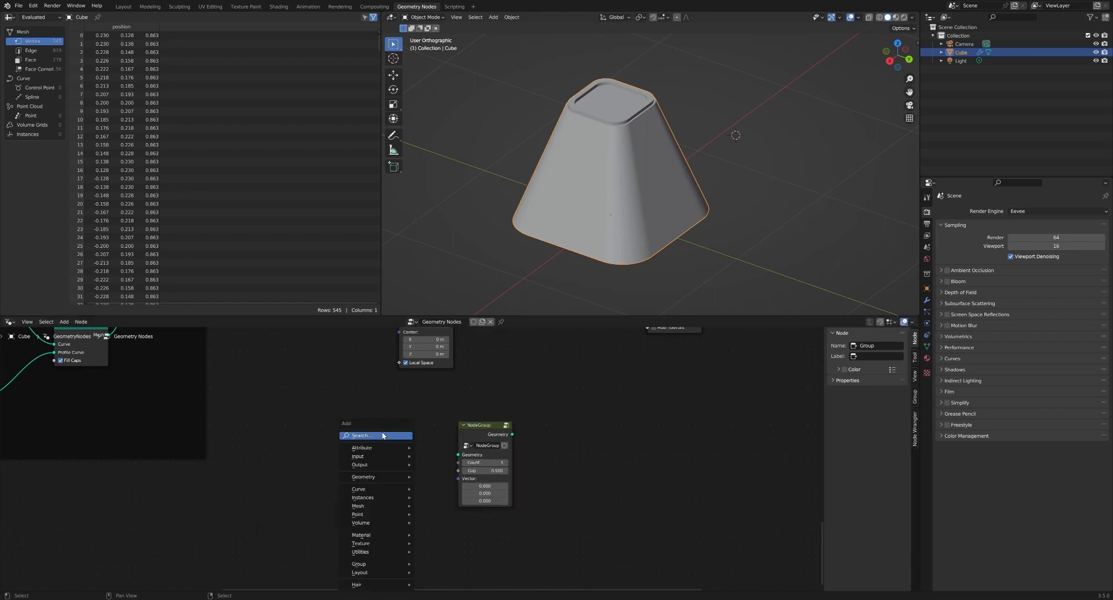
click(384, 436)
text(cube)
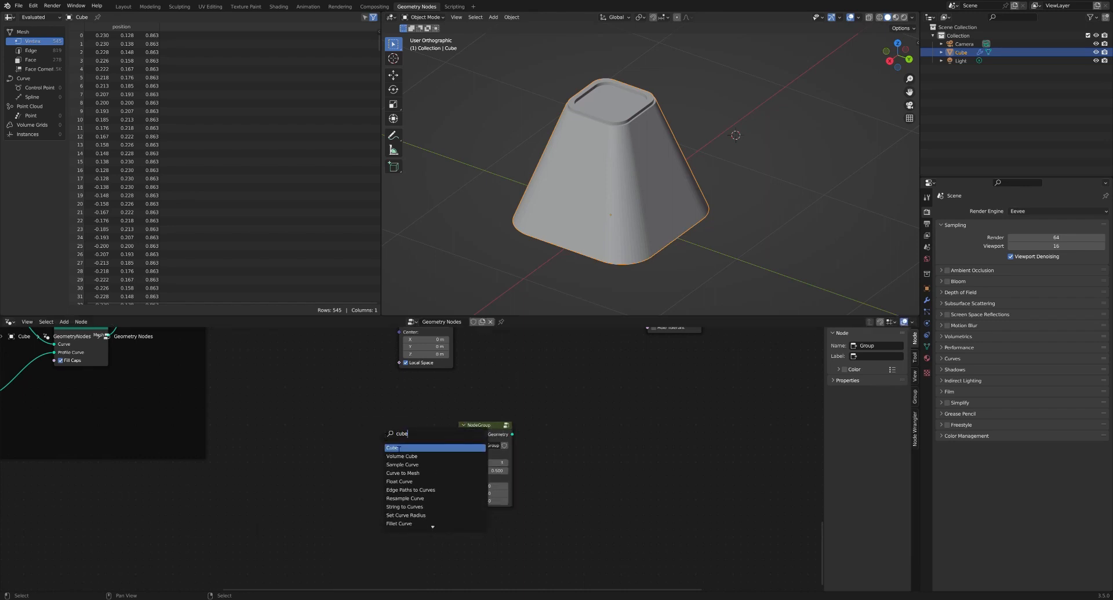
click(398, 448)
click(393, 448)
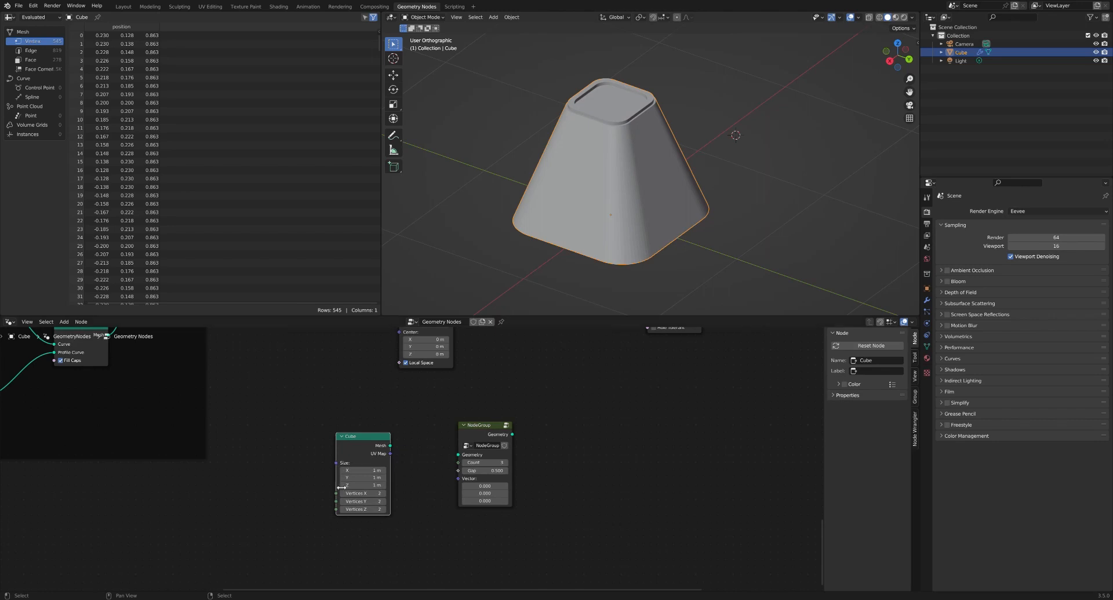
drag(390, 446, 473, 430)
ctrl+shift+click(473, 432)
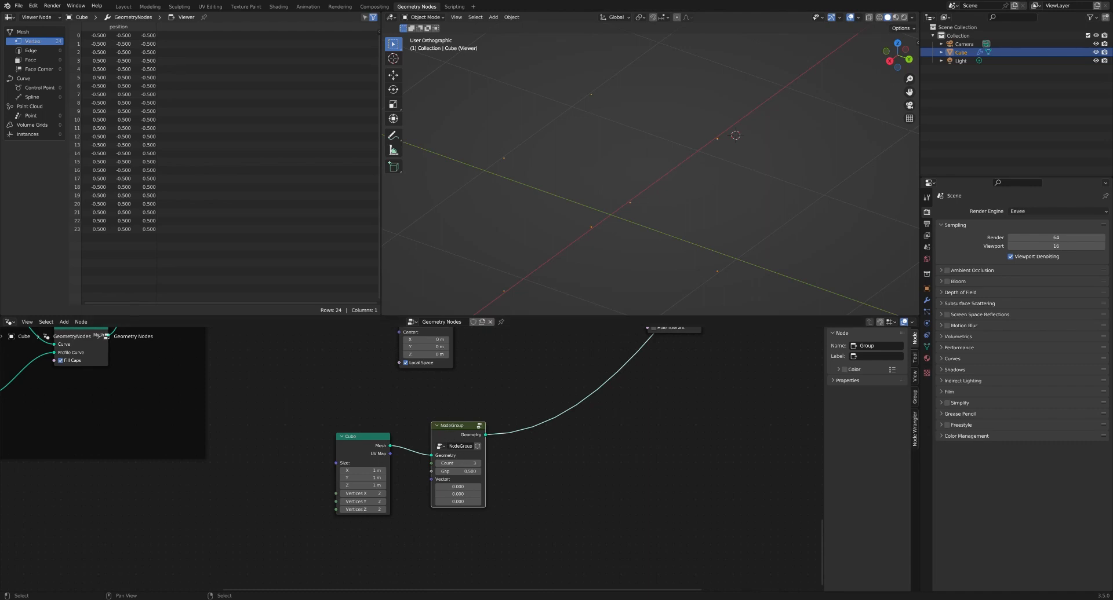
Step: Insert a Geometry to Instance node between Cube and the node group, and preview the output of both nodes
drag(458, 428, 529, 433)
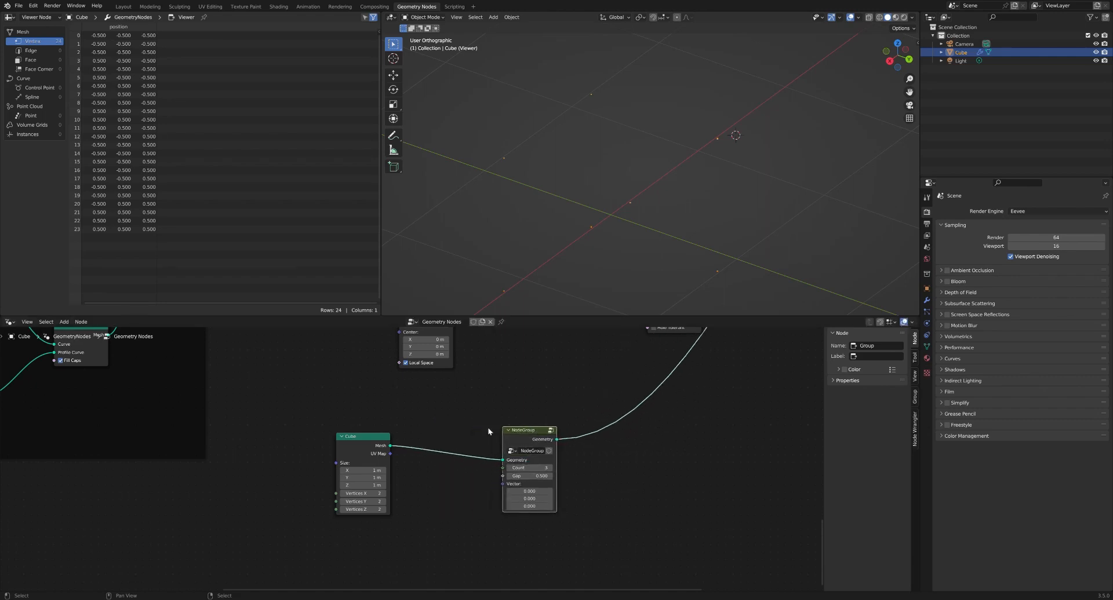
key(shift+a)
text(geom)
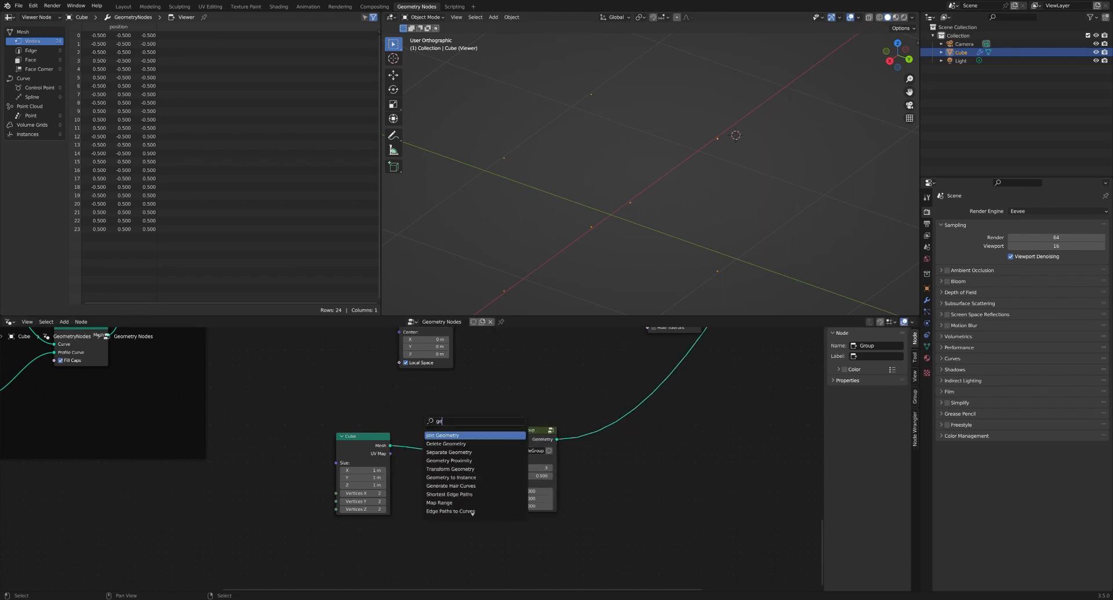
key(Down)
key(Down)
key(Down)
key(Down)
key(Down)
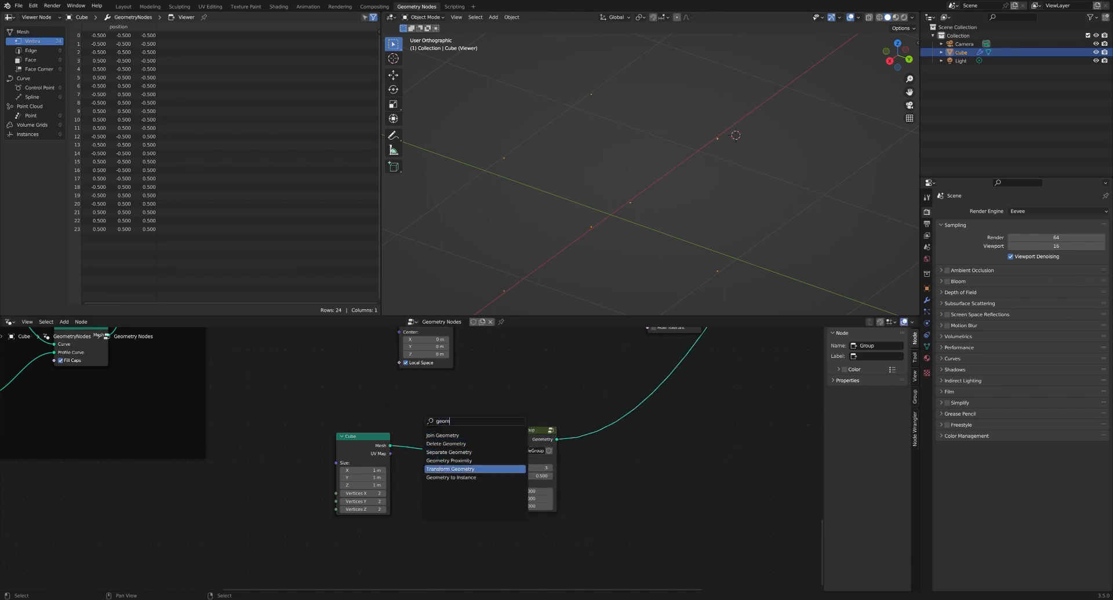
key(Return)
click(435, 448)
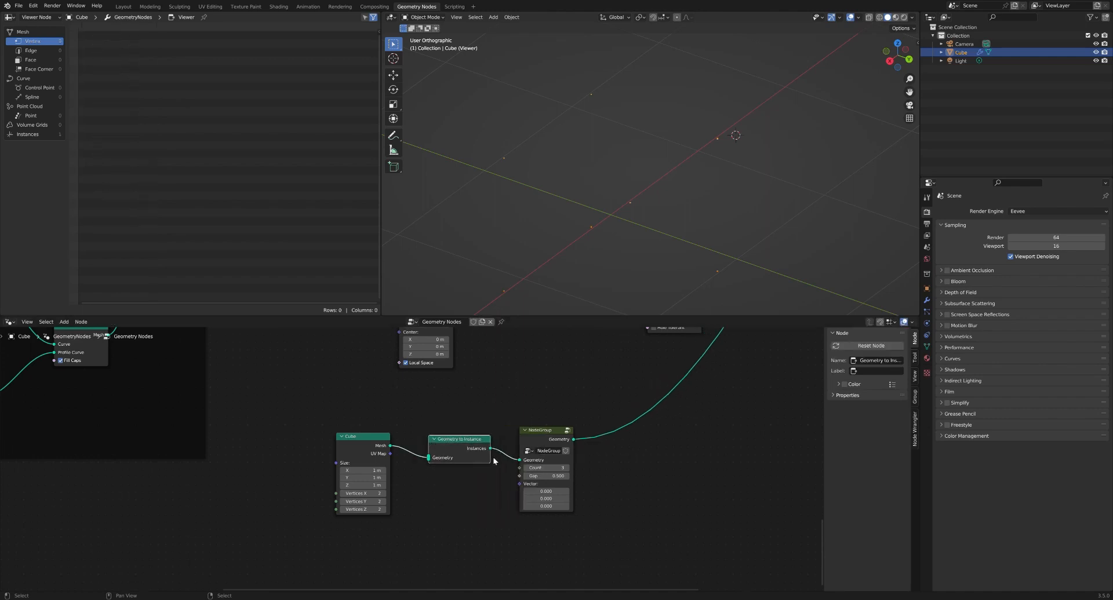
ctrl+shift+click(466, 443)
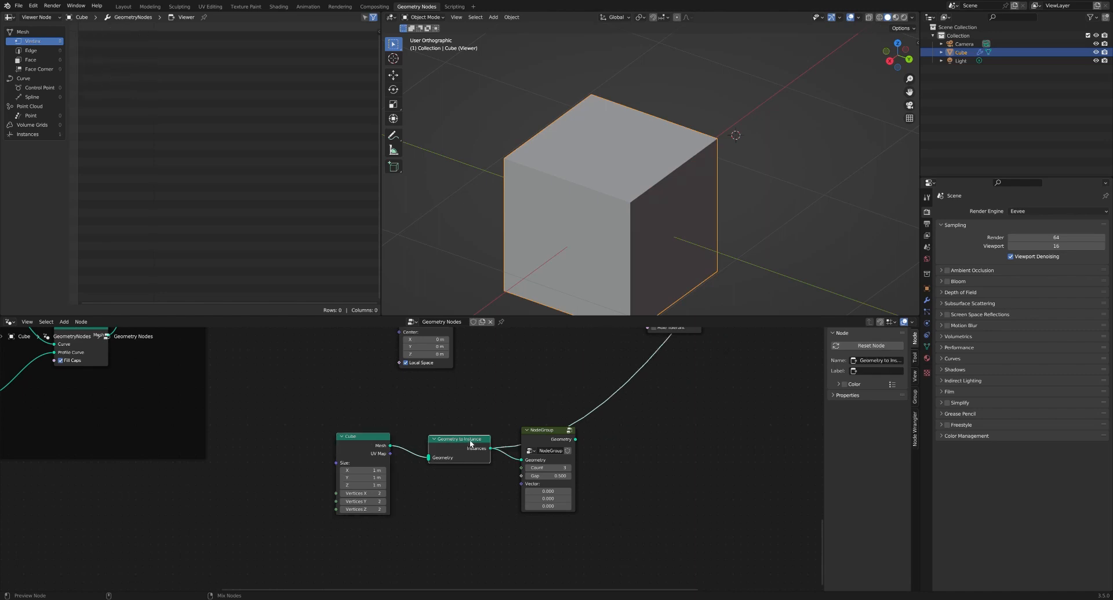
ctrl+shift+click(554, 436)
middle_drag(577, 284, 604, 247)
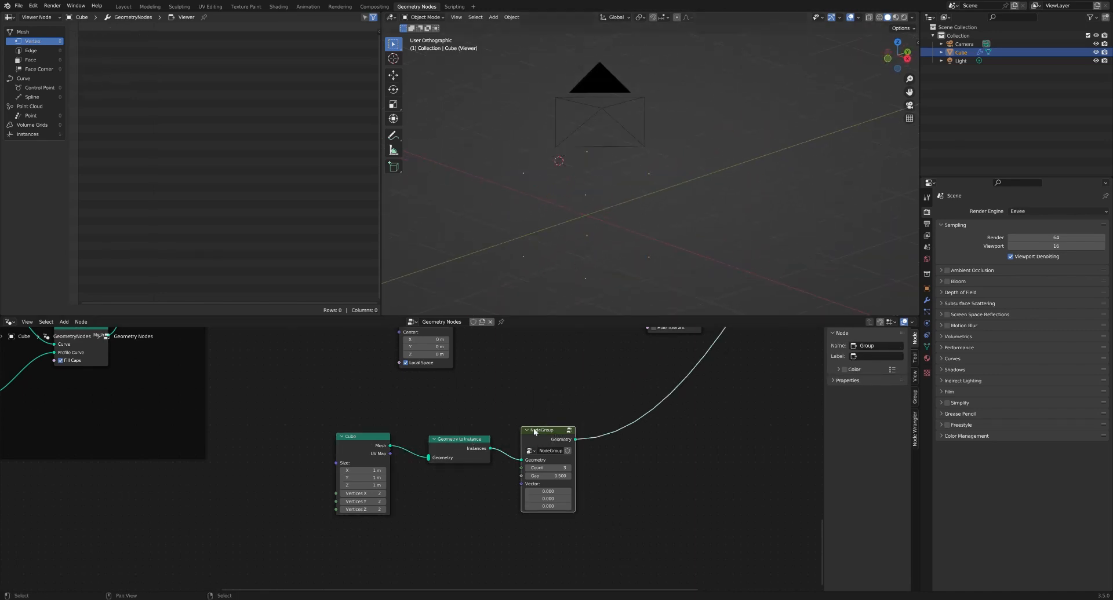
Step: Set the Duplicate Elements domain inside the node group to Instance and return to the main node tree
key(Tab)
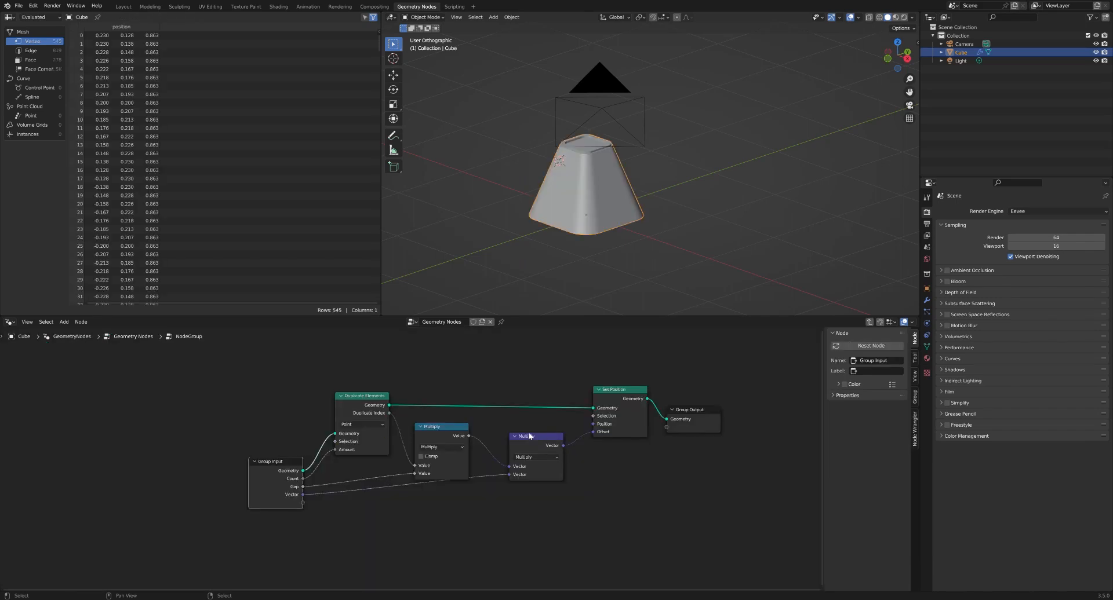
click(354, 425)
click(355, 473)
key(Tab)
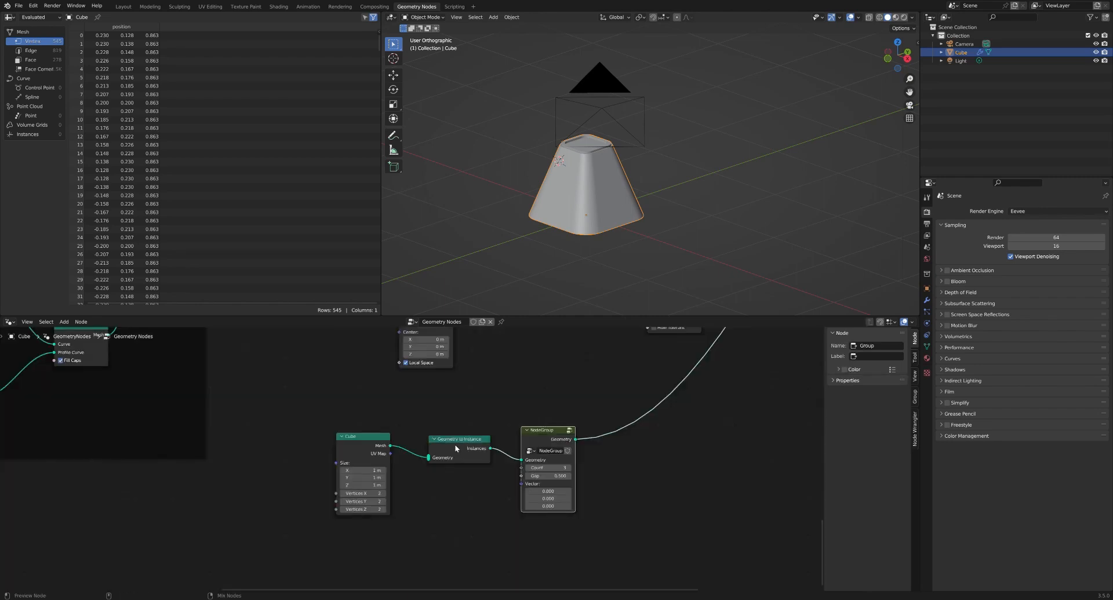
Step: Preview the Cube node and the node group's output, framing the result in the viewport
ctrl+shift+click(388, 443)
ctrl+shift+click(553, 440)
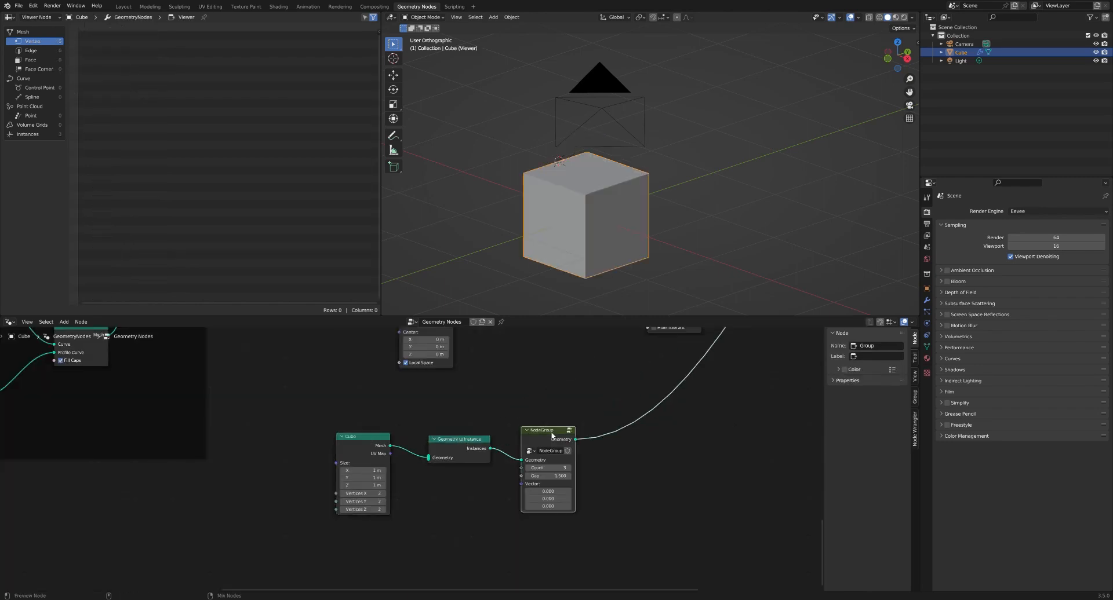
scroll(574, 263, down, 3)
middle_drag(574, 263, 568, 265)
scroll(568, 266, up, 1)
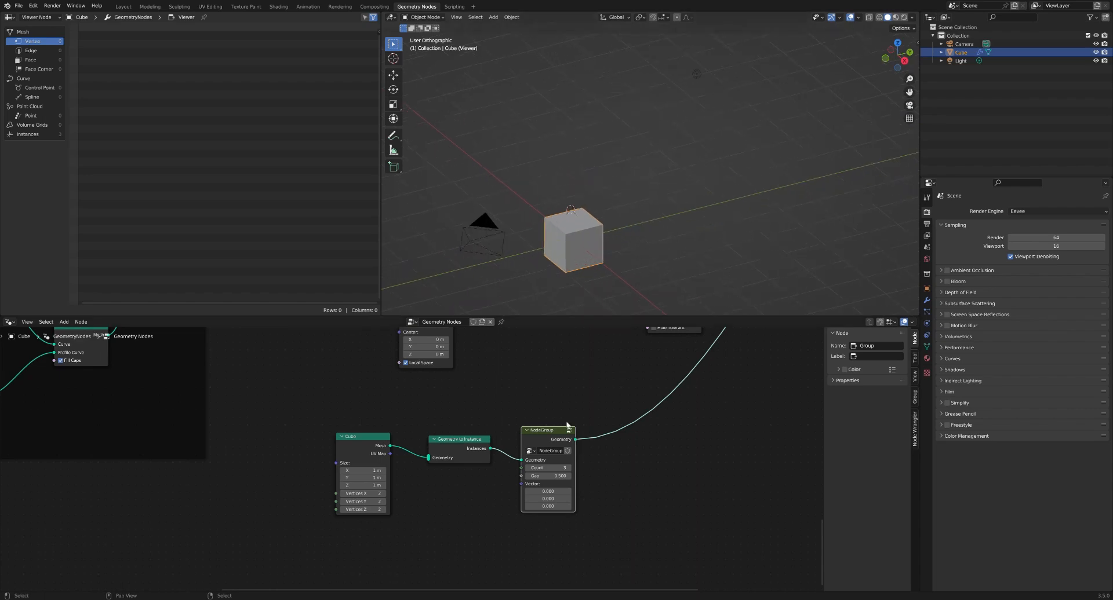
scroll(547, 484, up, 2)
Step: Set the node group's vector Y to 1 and its Gap to 2, after trying a Gap of 1
click(557, 469)
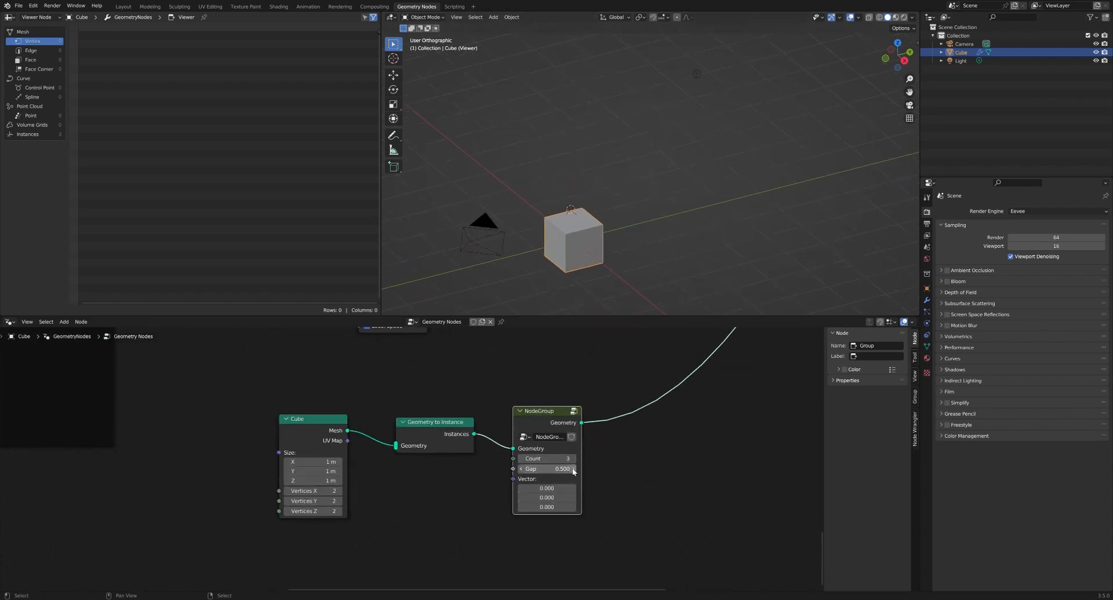
text(1)
key(Return)
click(555, 498)
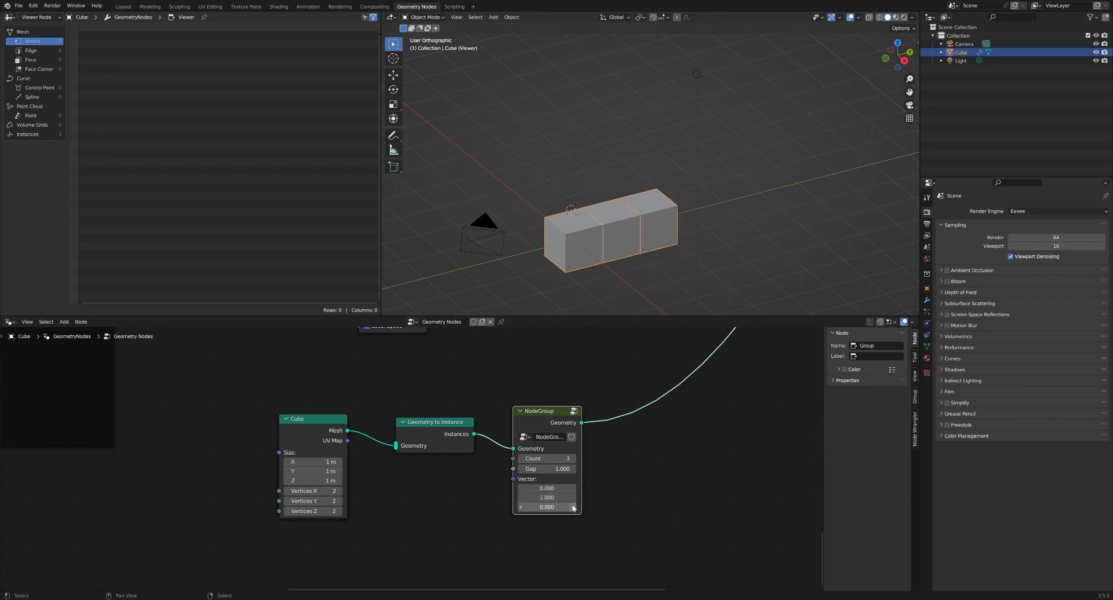
click(556, 471)
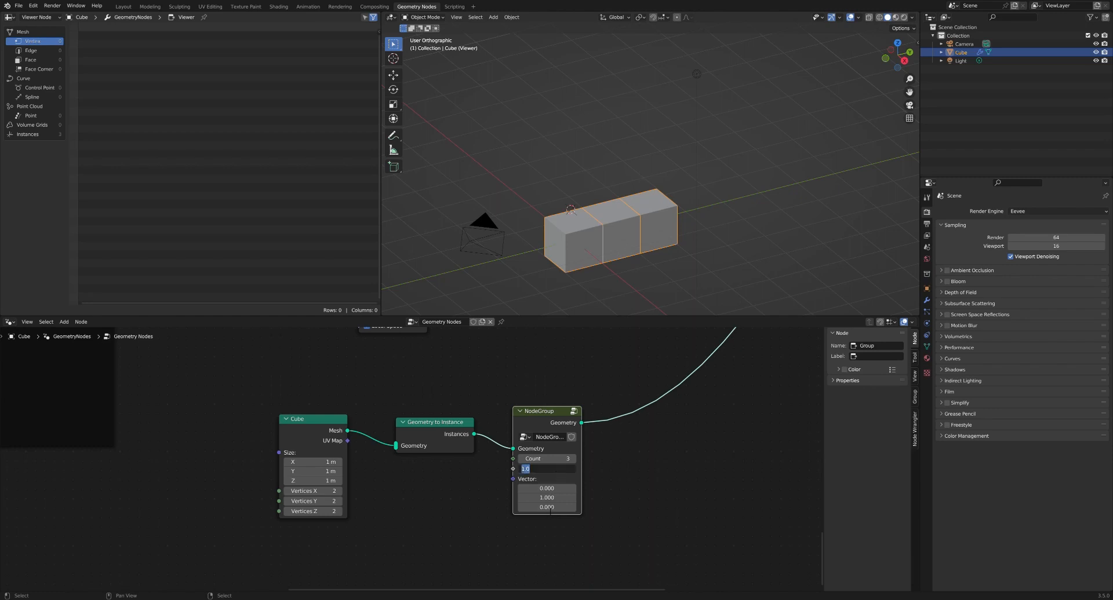
text(2)
key(Return)
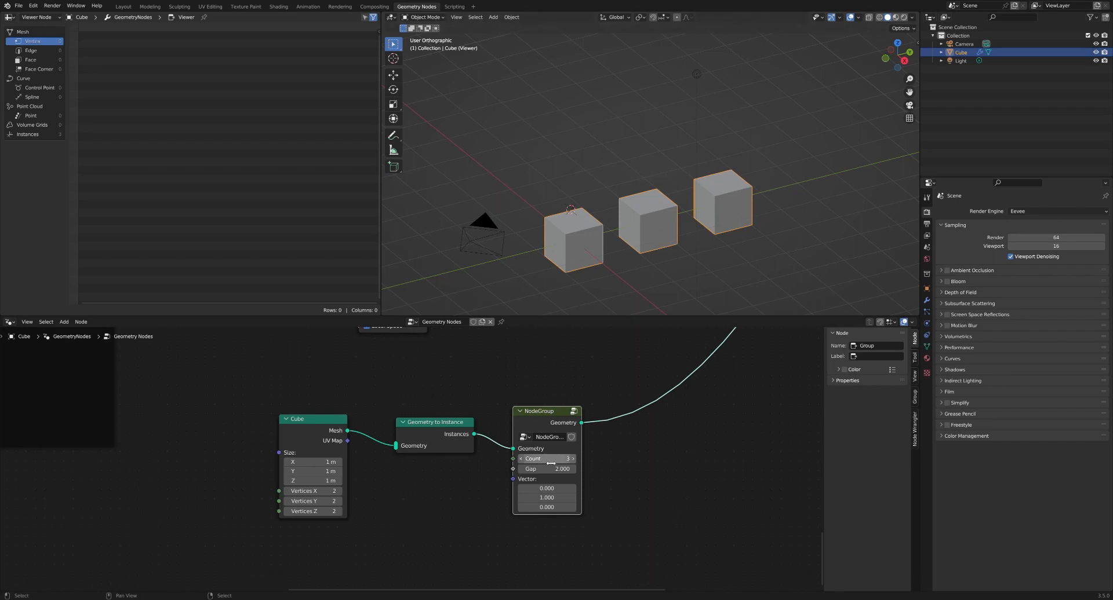
Step: Try a vector Y of 2 on the node group and return it to 1
click(553, 499)
text(2)
key(Return)
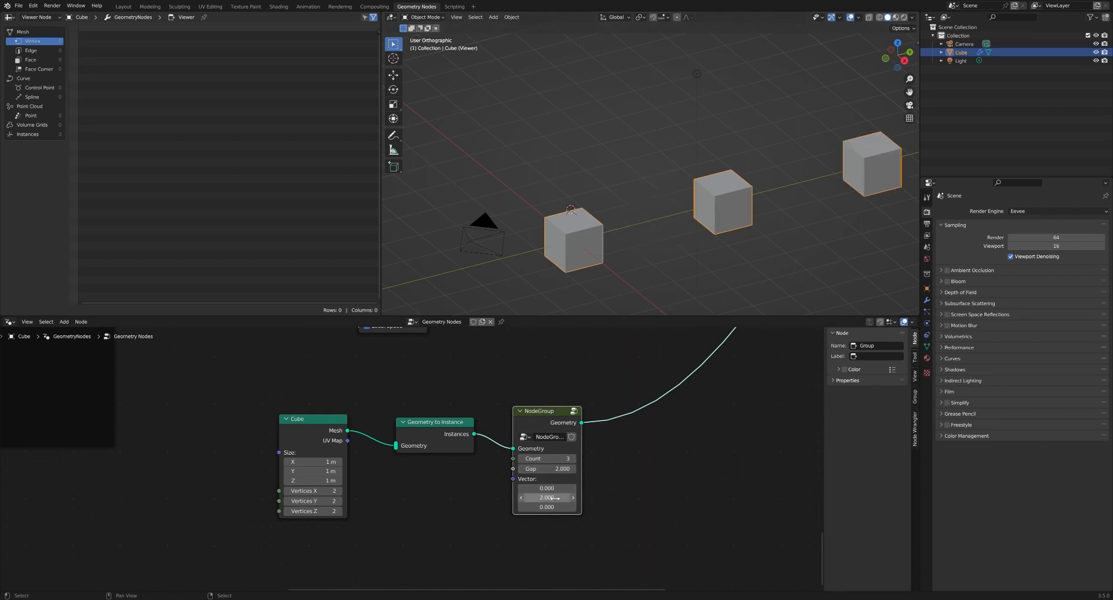
click(553, 499)
text(1)
key(Return)
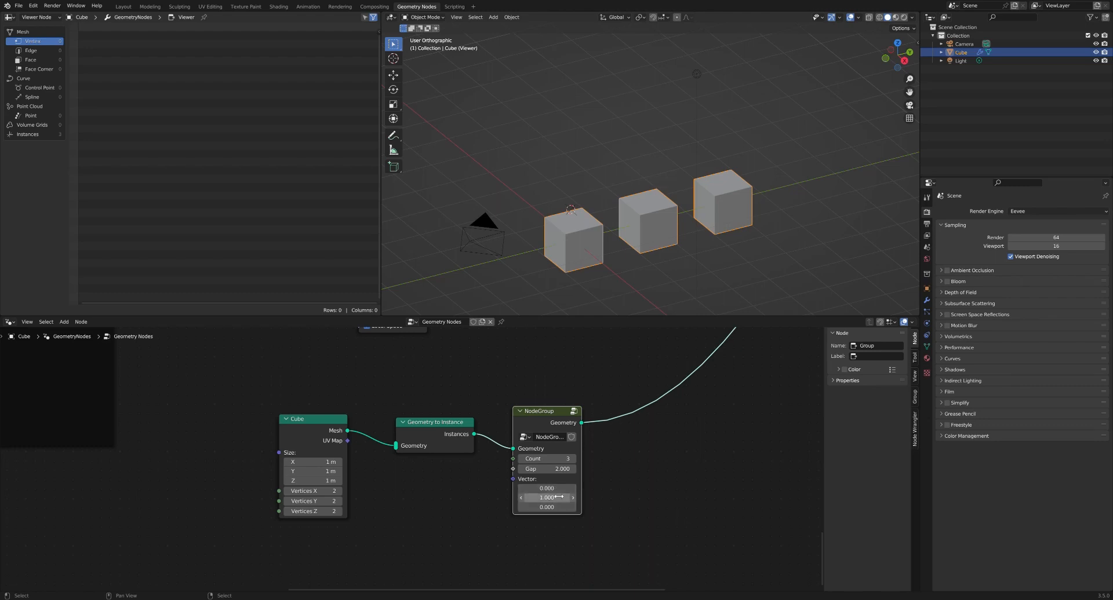
Step: Test the node group's Count by raising it to 5 and set it back to 3
click(522, 460)
click(573, 461)
click(573, 461)
click(574, 461)
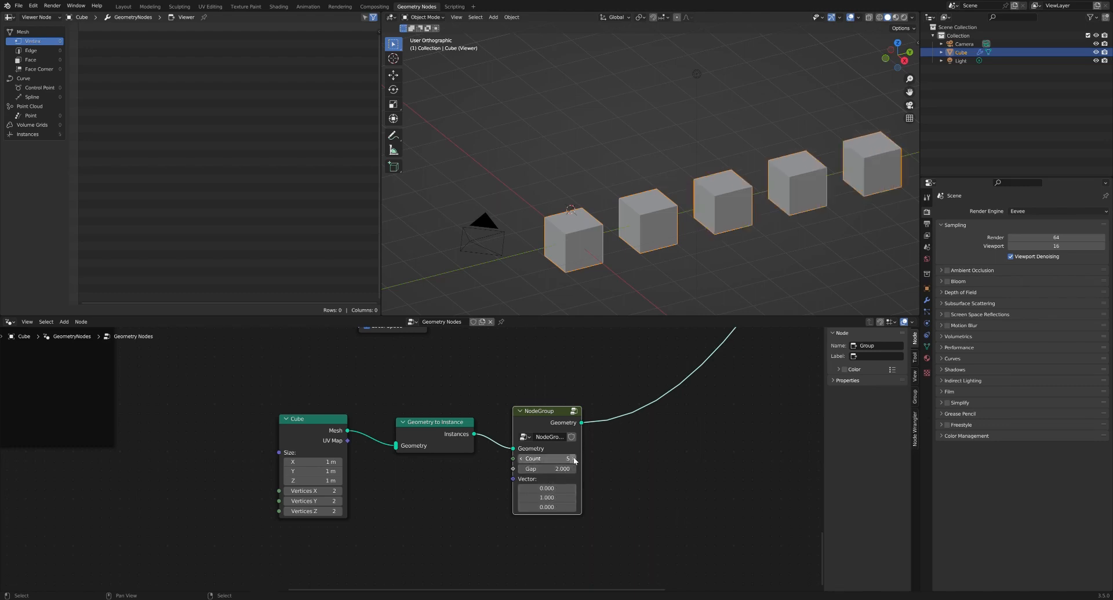
click(548, 459)
text(3)
key(Return)
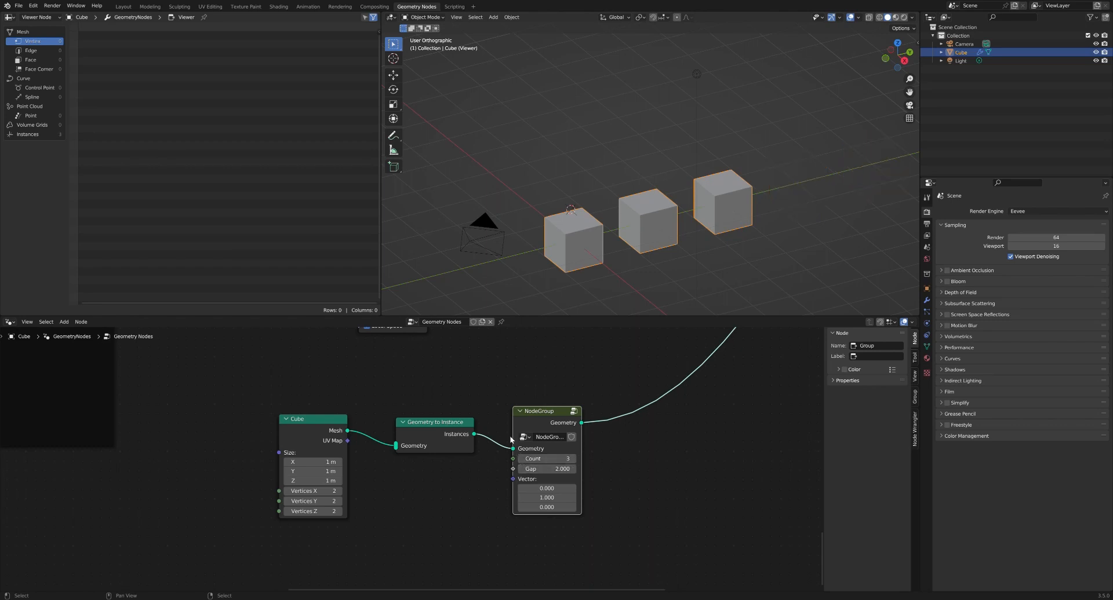
Step: Move the Cube node slightly closer to the Geometry to Instance node and select the latter
scroll(462, 439, down, 2)
middle_drag(383, 428, 439, 403)
mouse_move(409, 400)
mouse_down()
mouse_move(436, 395)
mouse_move(424, 401)
mouse_up()
click(493, 399)
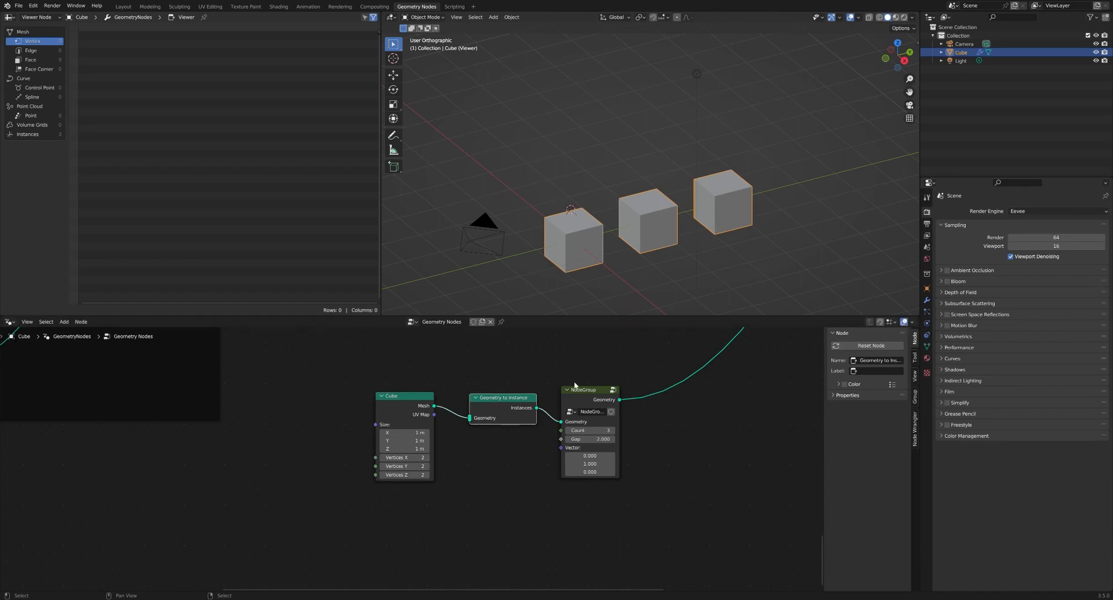
scroll(576, 390, down, 1)
middle_drag(576, 390, 550, 435)
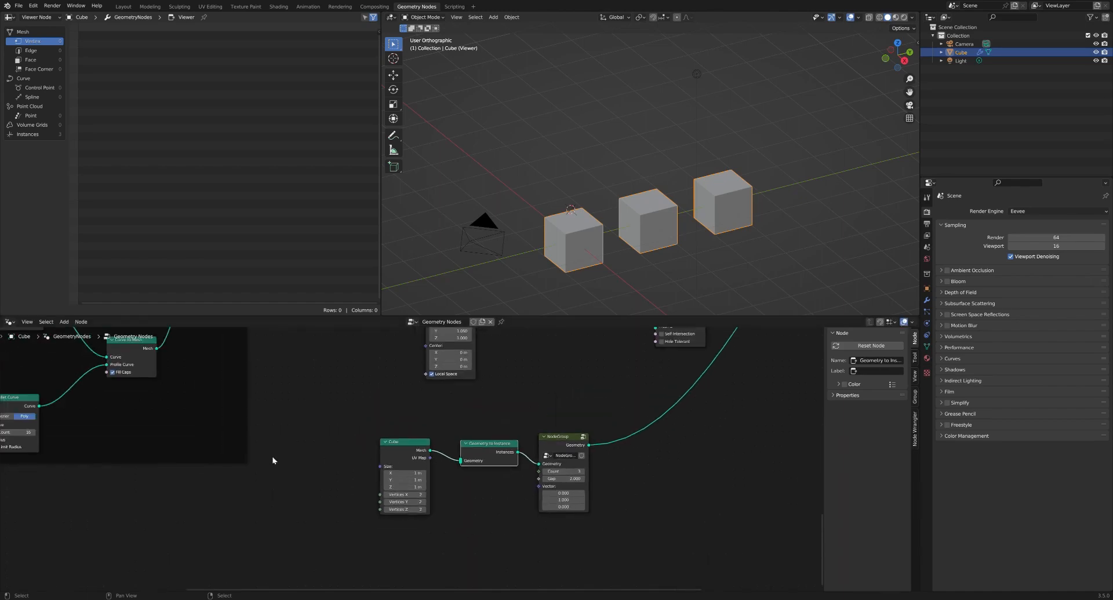
Step: Add a Group Input node before the Cube node and display the object's modifier properties
scroll(272, 461, down, 2)
middle_drag(270, 448, 334, 440)
key(shift+a)
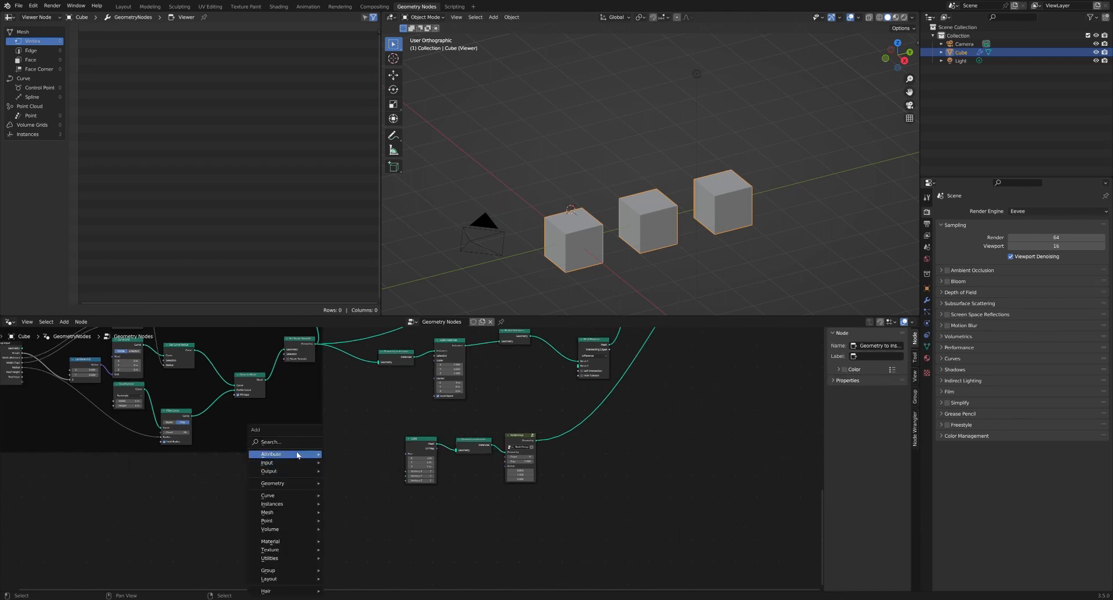
mouse_move(287, 464)
mouse_move(387, 471)
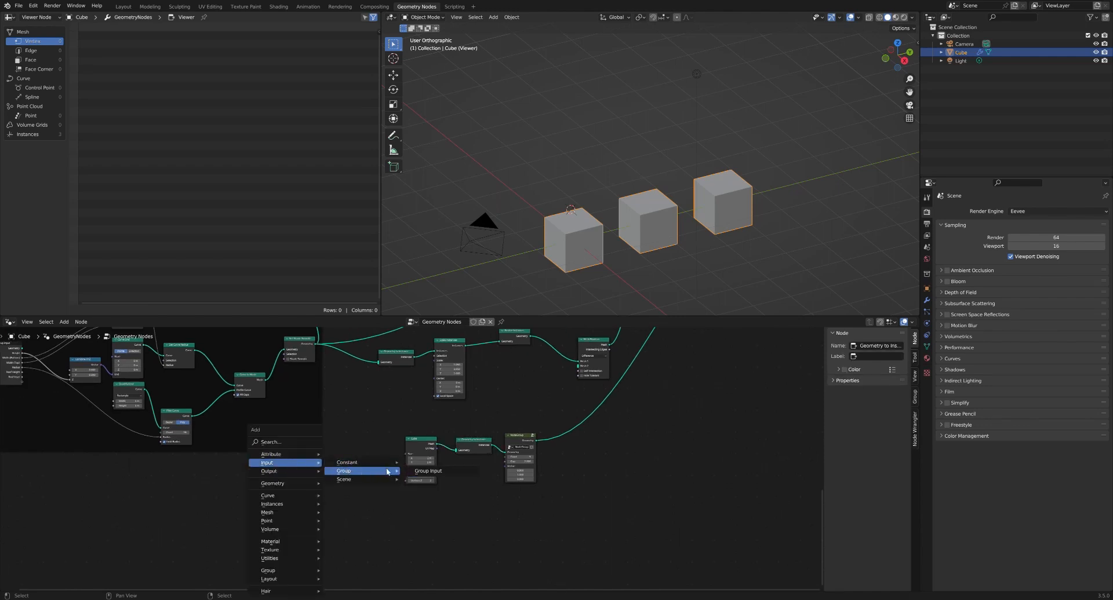
click(428, 471)
click(355, 484)
scroll(370, 476, up, 2)
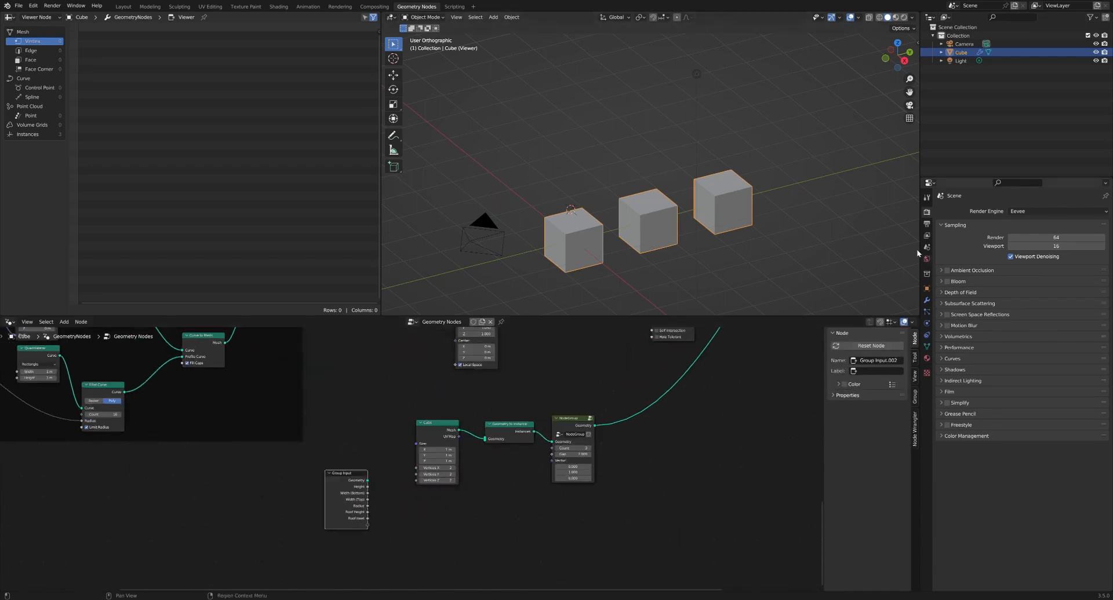
click(926, 299)
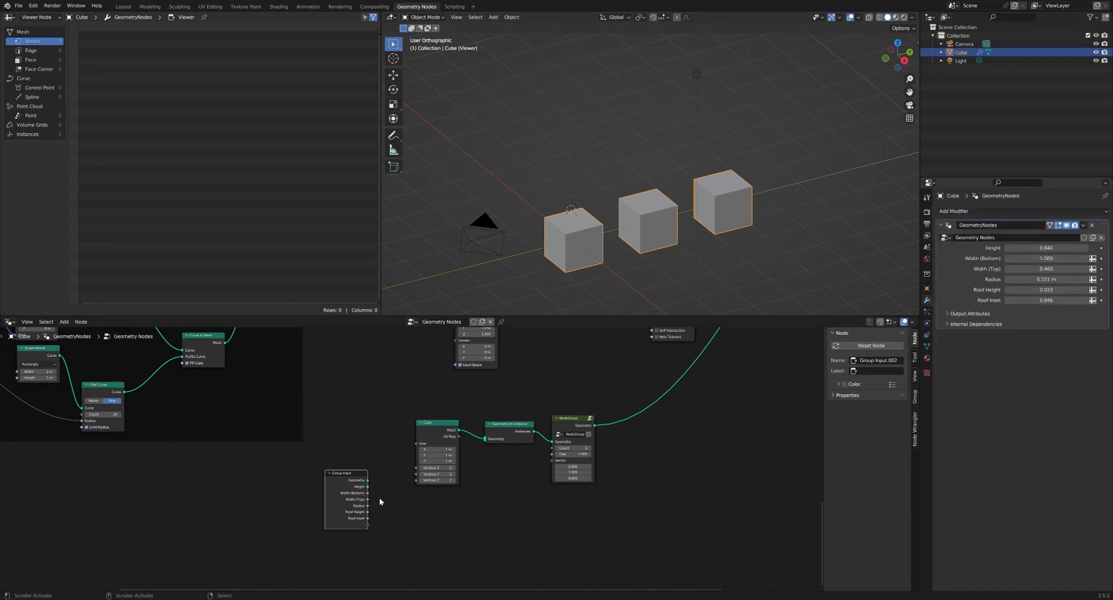
scroll(362, 470, up, 1)
drag(340, 474, 312, 467)
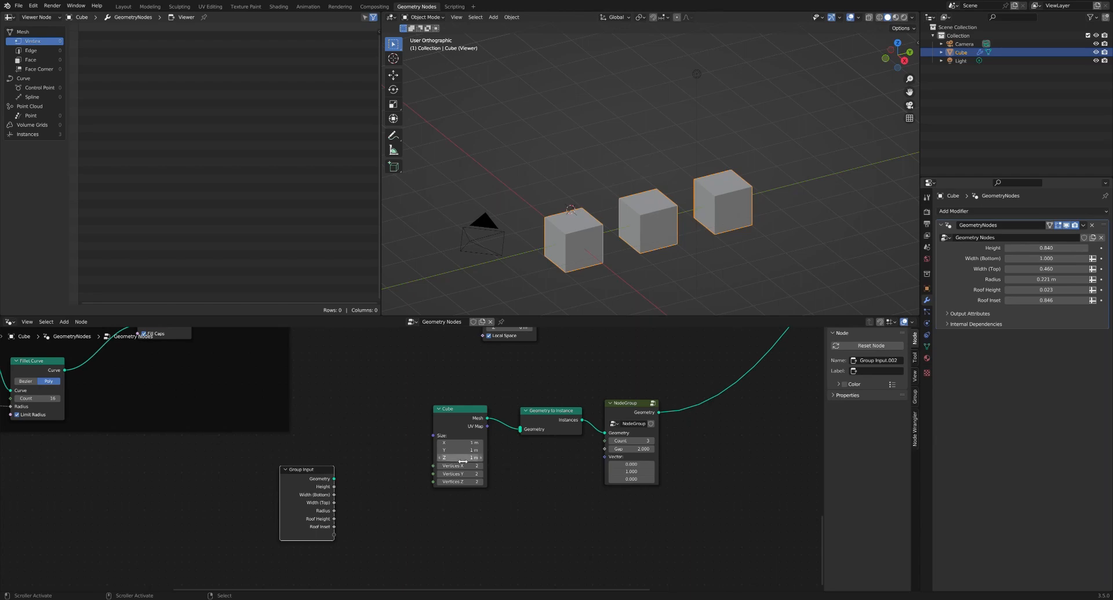
Step: Set the Cube node's X and Y size to 2 m each
scroll(456, 461, up, 1)
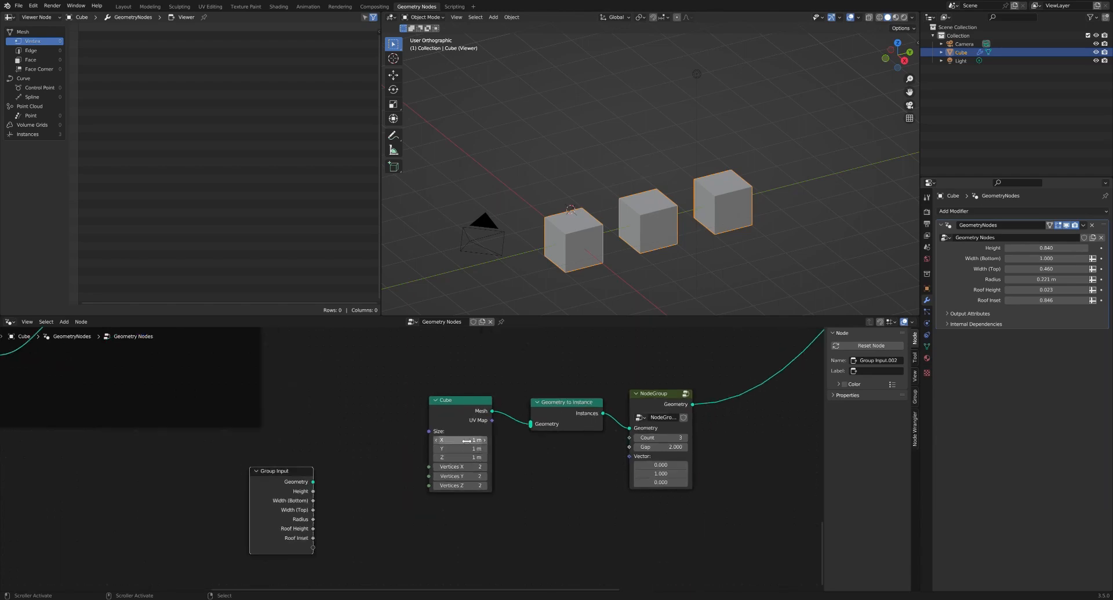
click(465, 440)
text(2)
key(Tab)
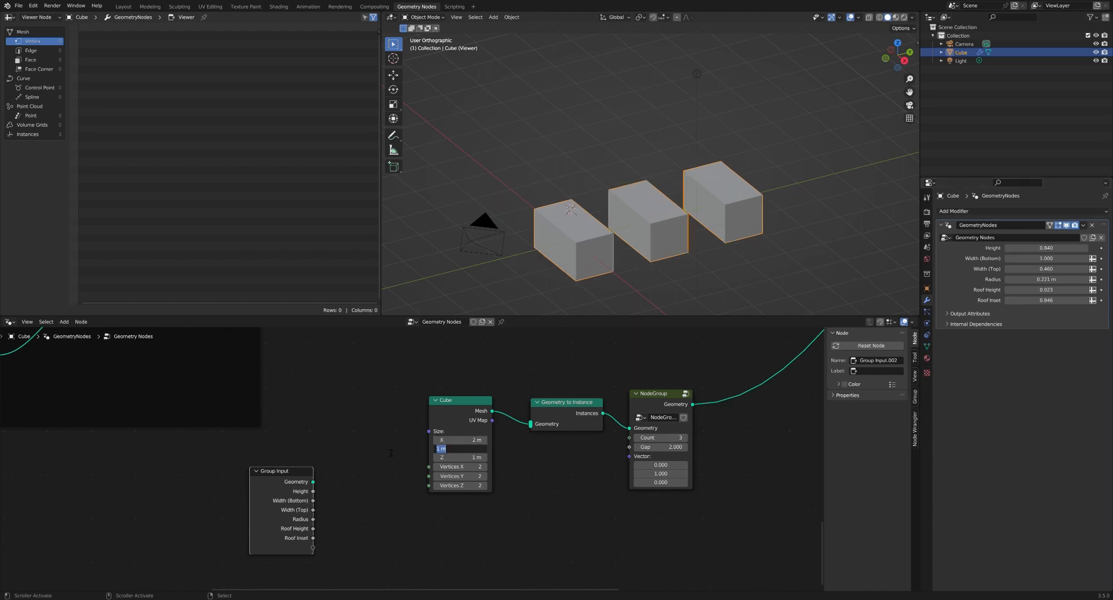
text(2)
key(Tab)
key(Return)
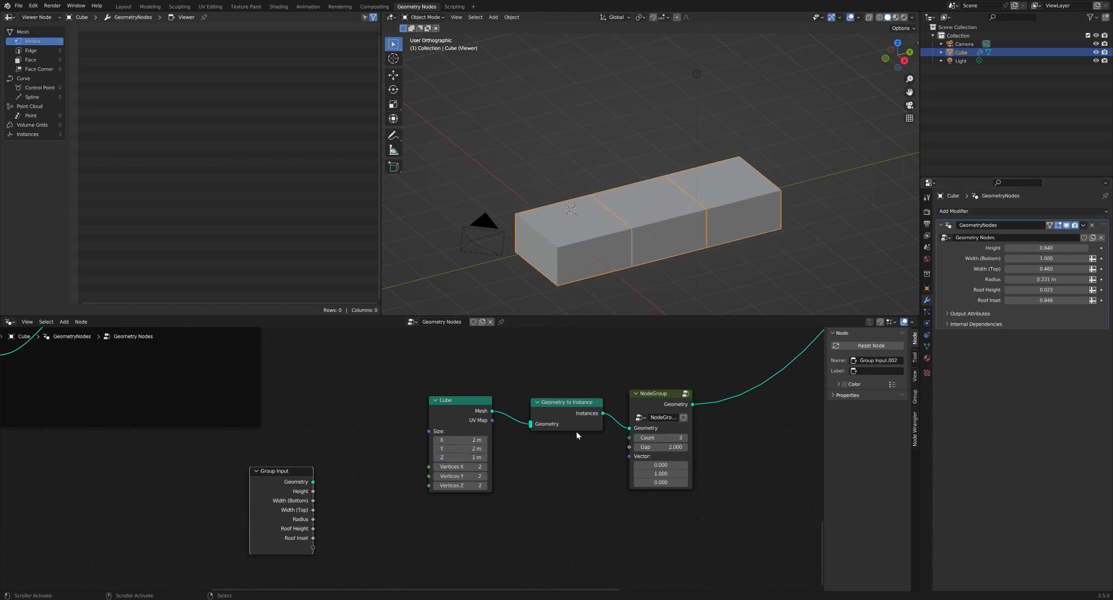
Step: Make the node group duplicate vertically by setting its vector Z to 1 and Y to 0
click(656, 447)
key(Return)
click(666, 483)
text(1)
key(Return)
click(670, 476)
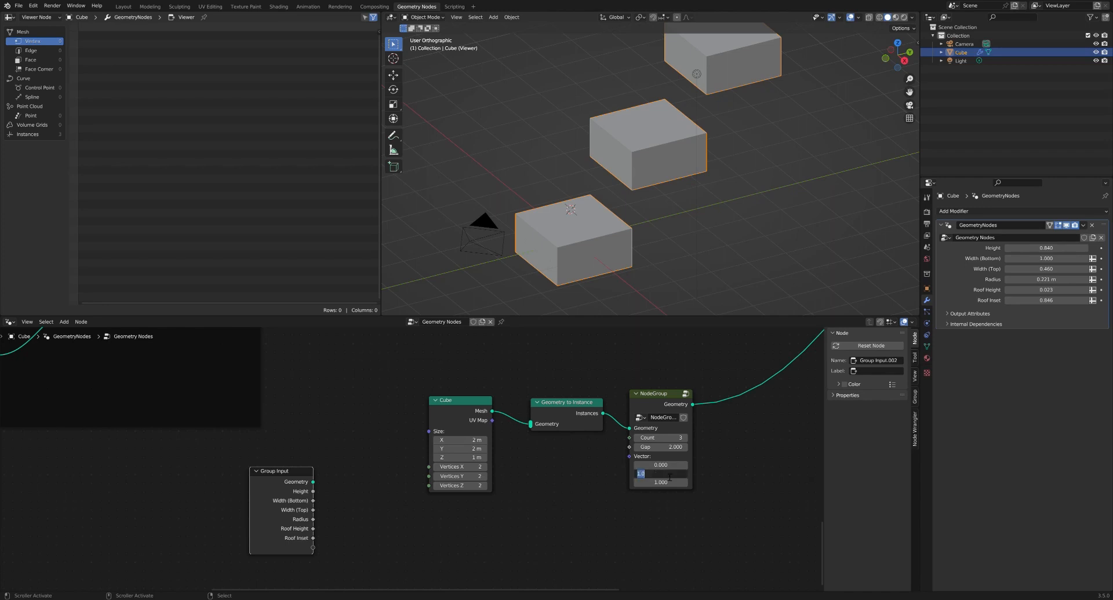
text(0)
key(Return)
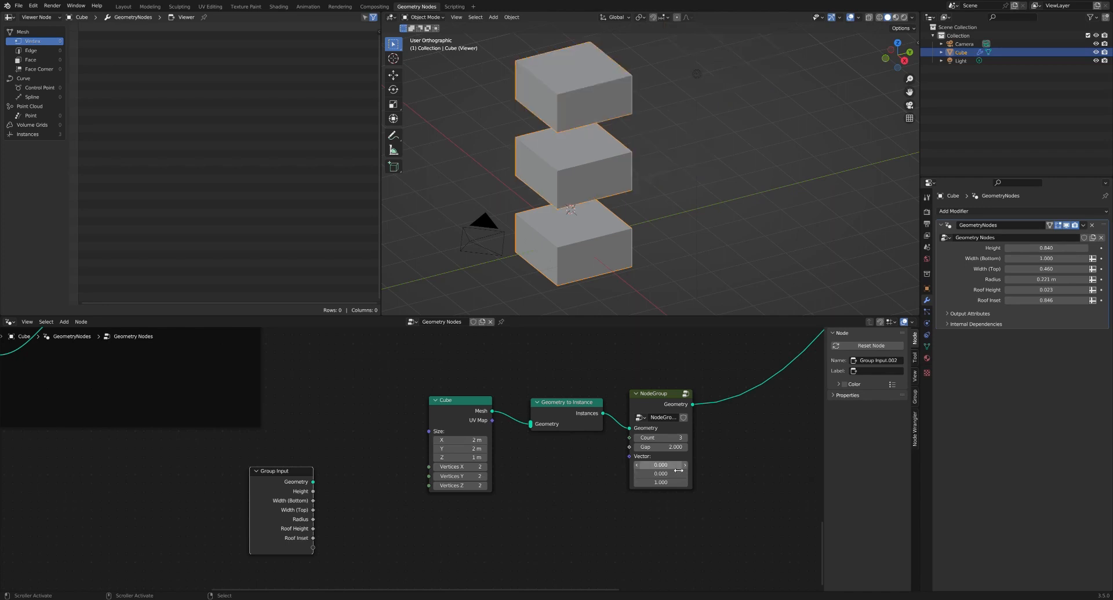
click(667, 448)
click(615, 445)
scroll(356, 503, down, 1)
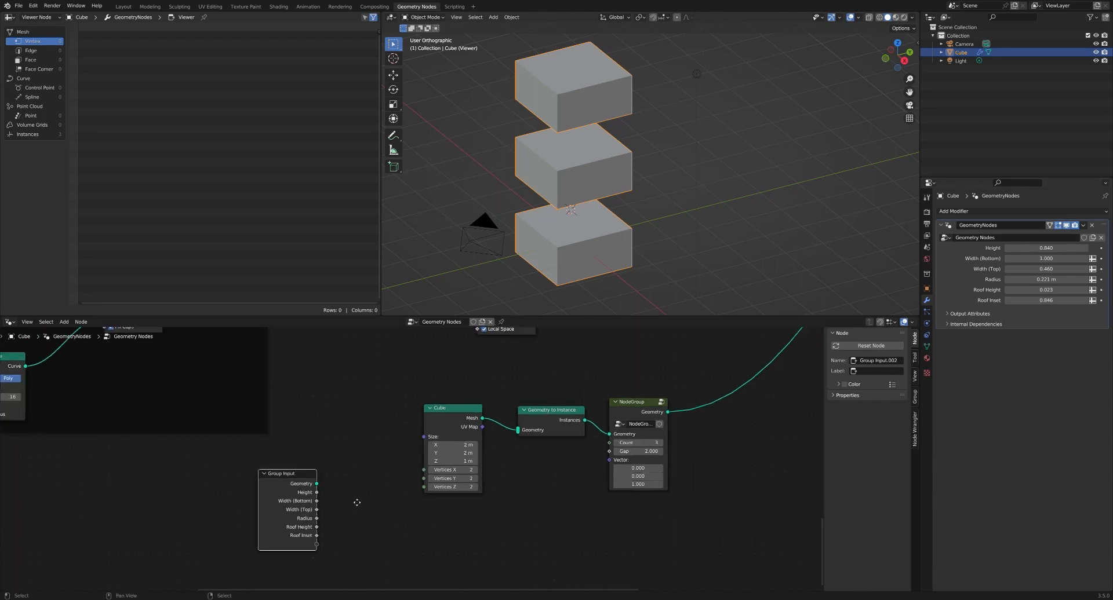
Step: Add a new float input to the main node tree and name it Step Padding
middle_drag(355, 502, 439, 485)
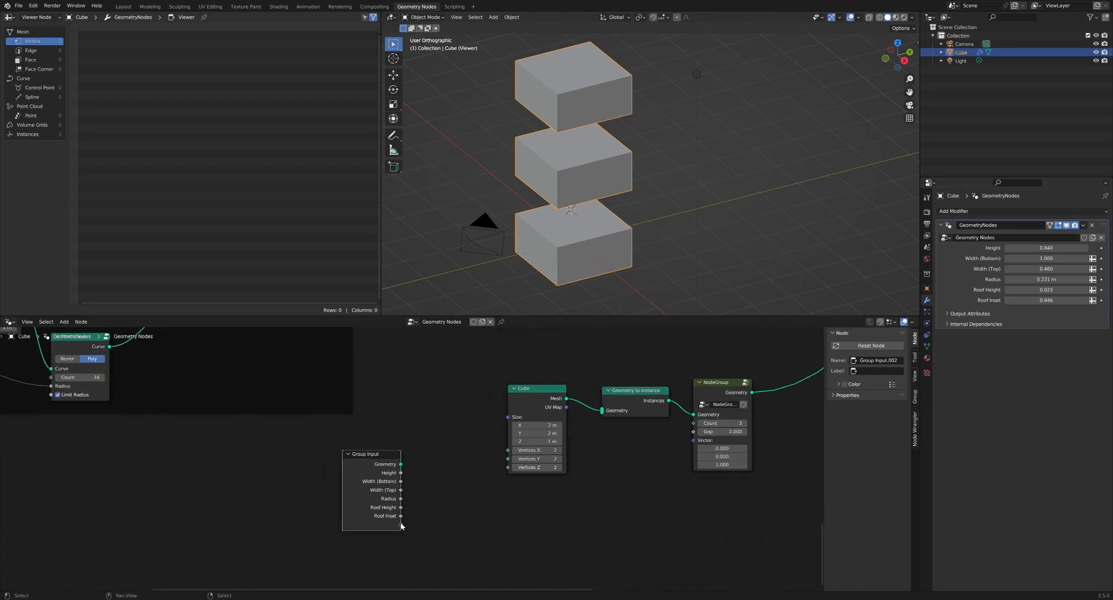
drag(401, 526, 448, 462)
click(915, 395)
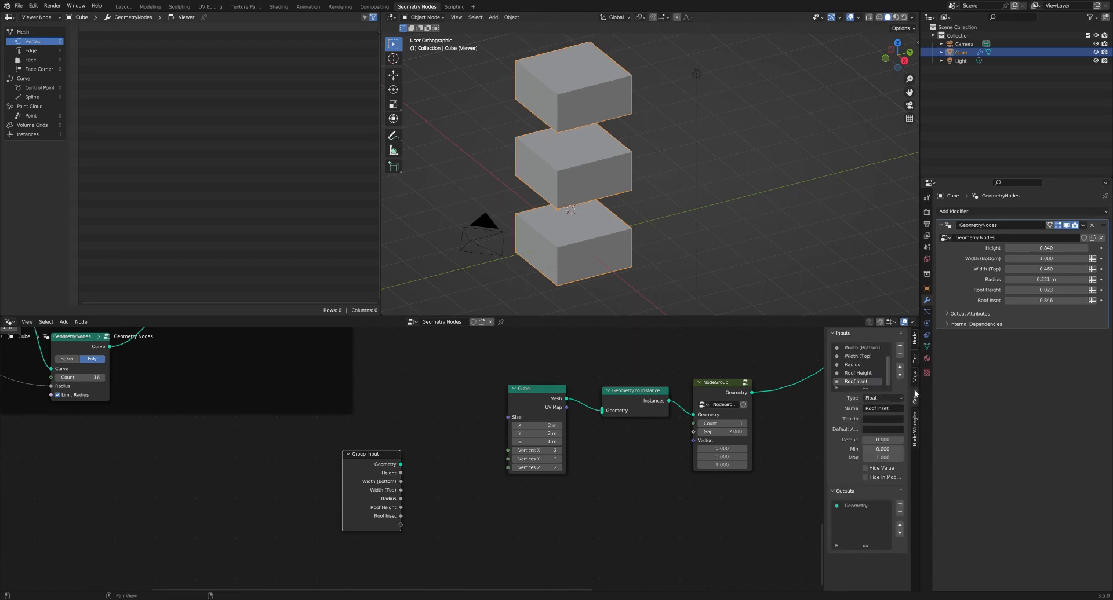
click(899, 346)
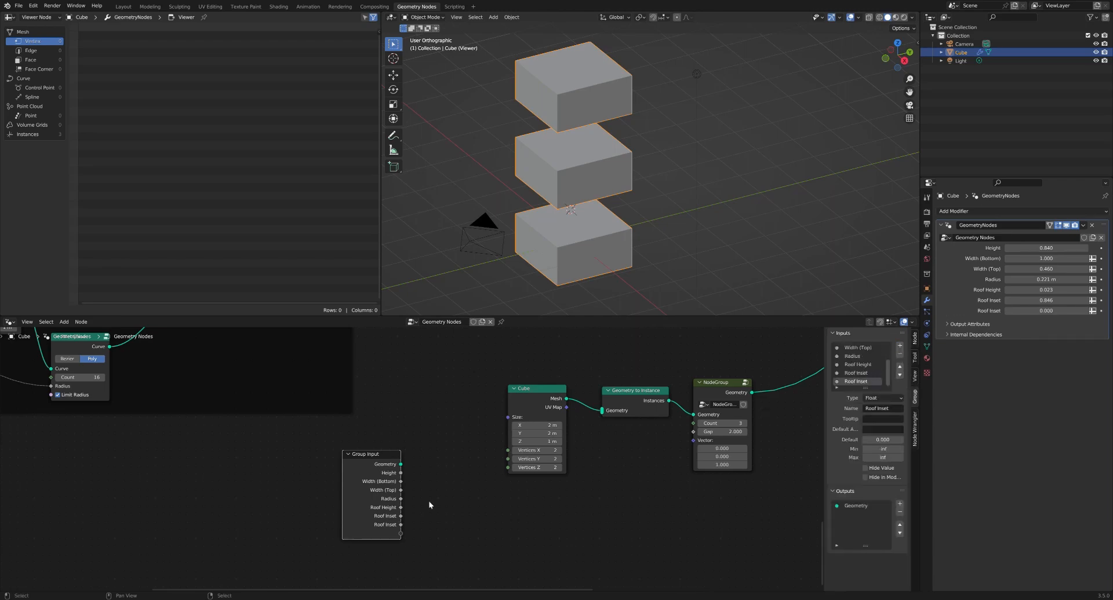
double_click(862, 382)
text(STep Padding)
key(Return)
double_click(850, 383)
click(850, 382)
key(BackSpace)
text(t)
key(Return)
Step: Feed Step Padding into the Z input of a new Combine XYZ node between Group Input and Cube
drag(400, 525, 451, 461)
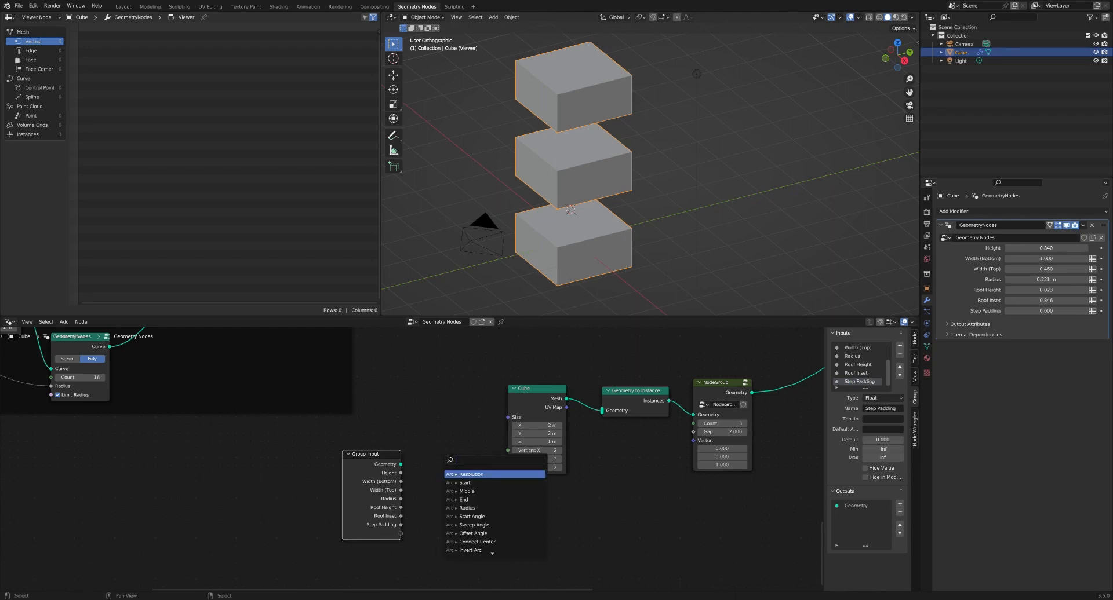
text(combine)
key(Down)
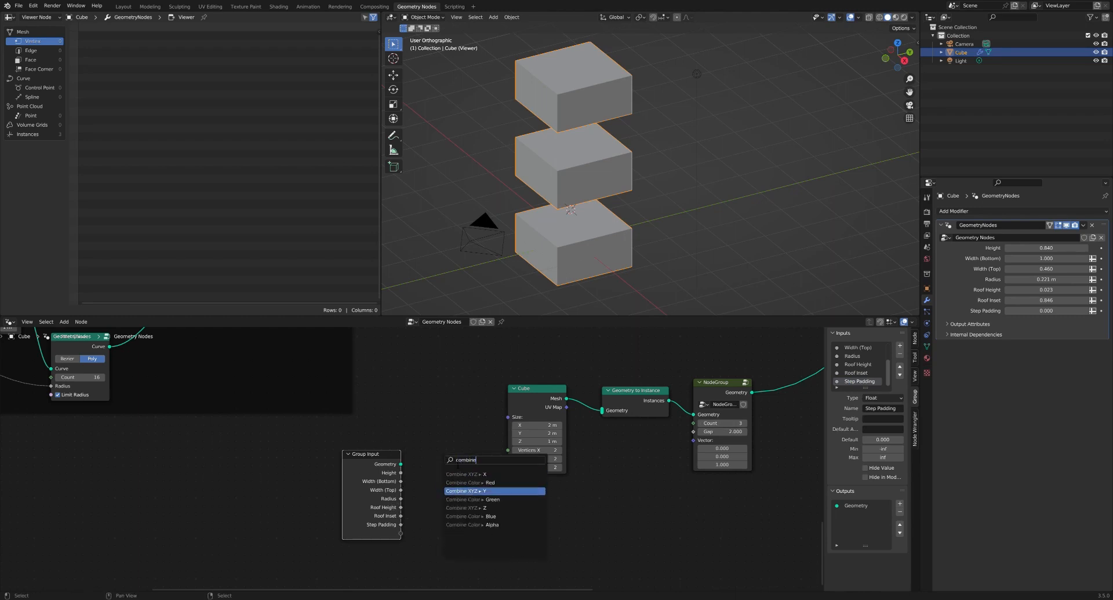
key(Down)
key(Return)
click(437, 448)
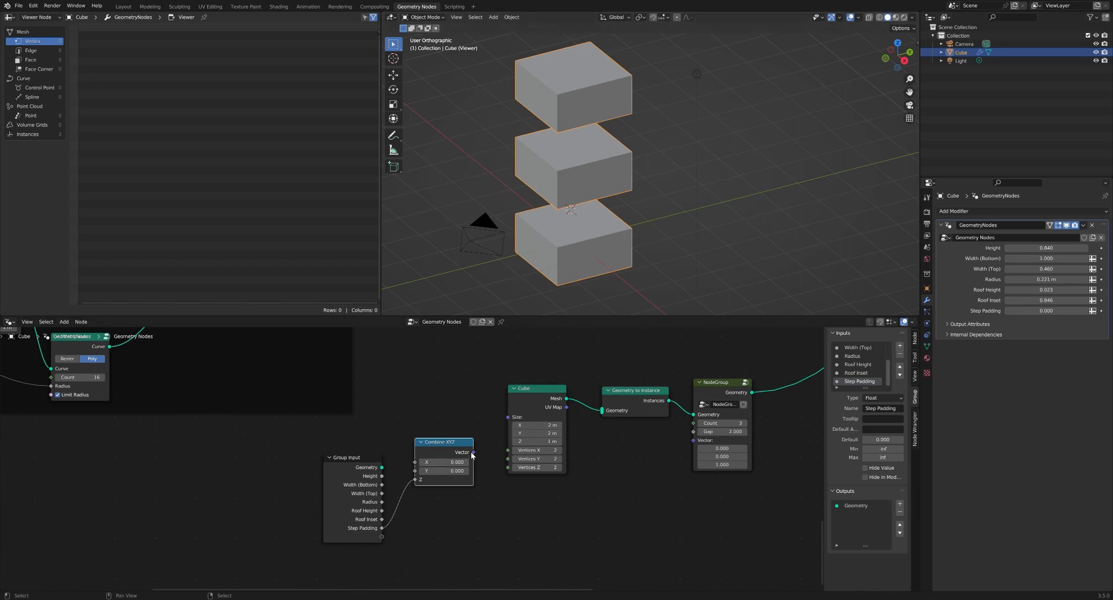
Step: Set Combine XYZ's X and Y to 2 and connect its Vector to the Cube node's Size
click(447, 463)
text(2)
key(Tab)
text(2)
key(Tab)
key(Return)
drag(474, 452, 508, 417)
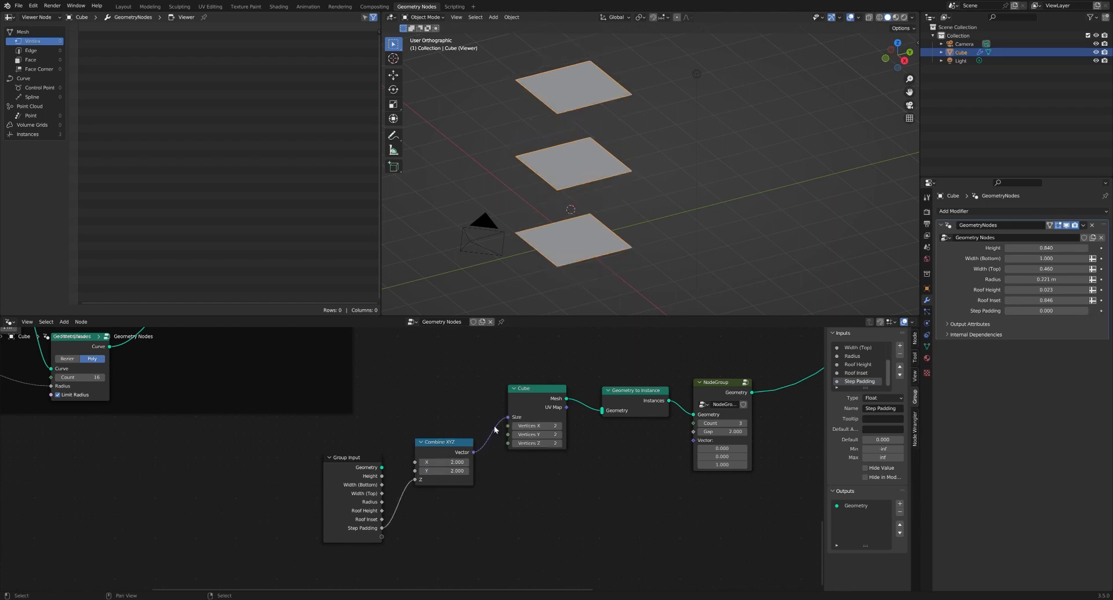
Step: Set the modifier's Step Padding to 0.1 and inspect the stacked slabs from the side
click(1059, 312)
text(0.1)
key(Return)
middle_drag(624, 177, 561, 266)
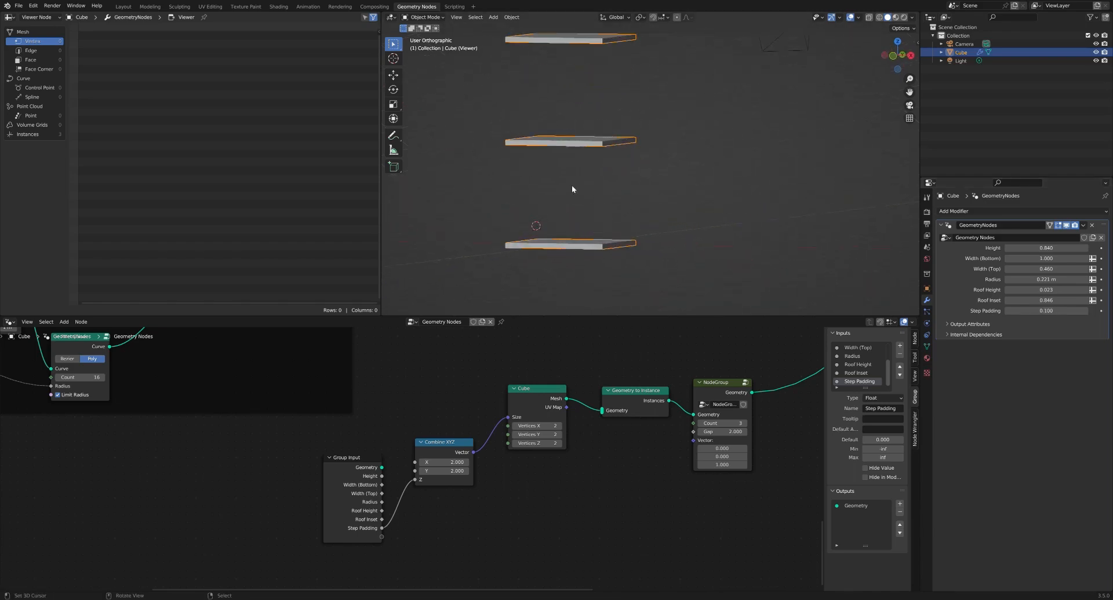
middle_drag(572, 188, 560, 242)
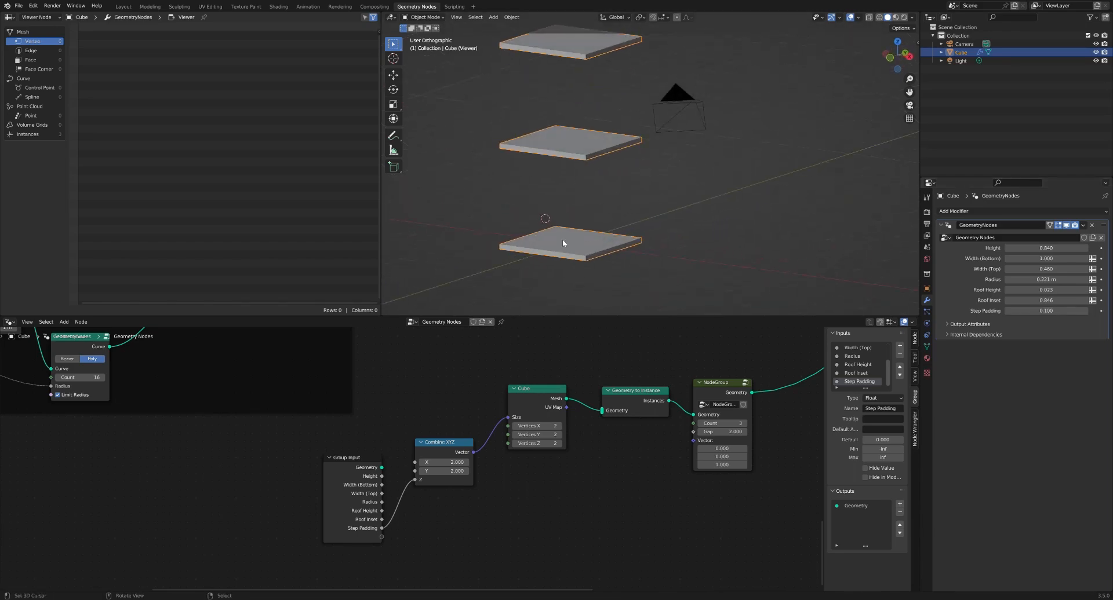
Step: Connect the node group's Geometry to Mesh 2 of the Mesh Boolean node and preview the boolean result
scroll(621, 422, down, 2)
middle_drag(659, 407, 490, 499)
middle_drag(584, 434, 530, 522)
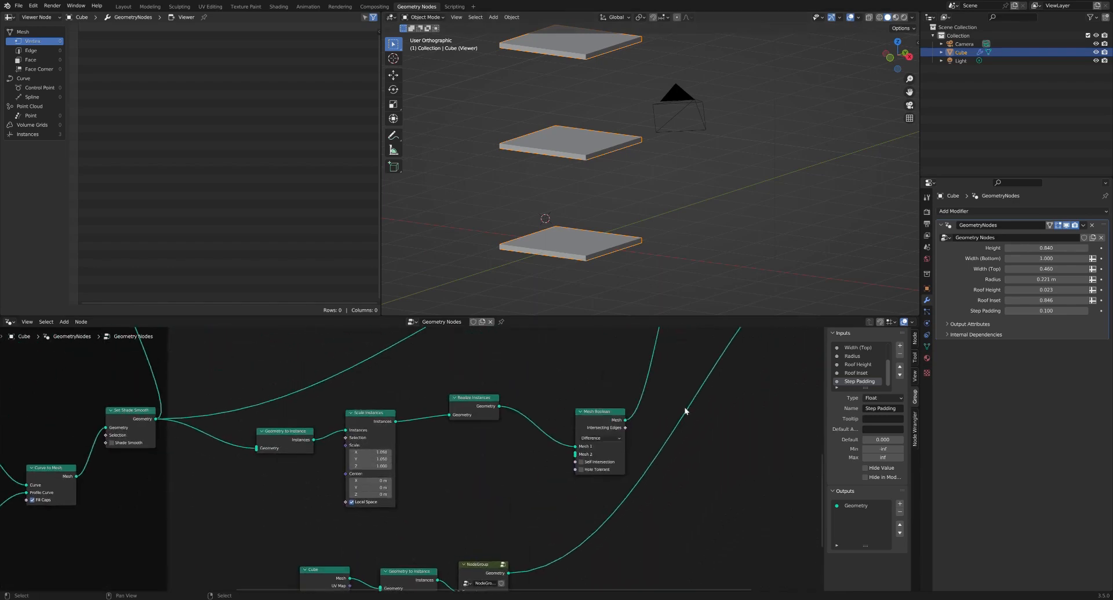
scroll(566, 469, down, 3)
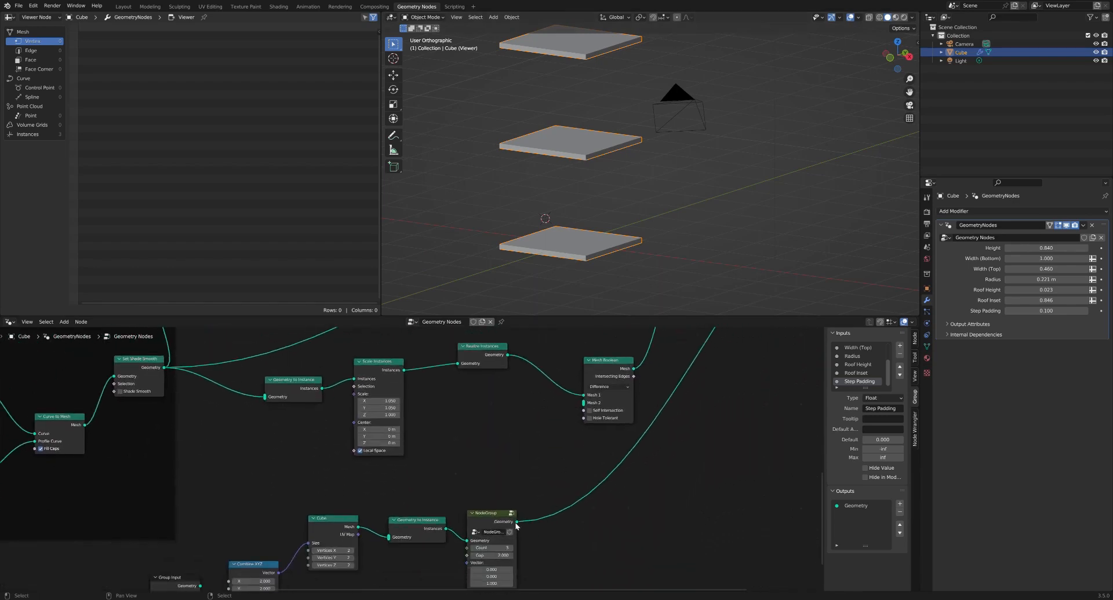
drag(517, 522, 584, 403)
ctrl+shift+click(619, 370)
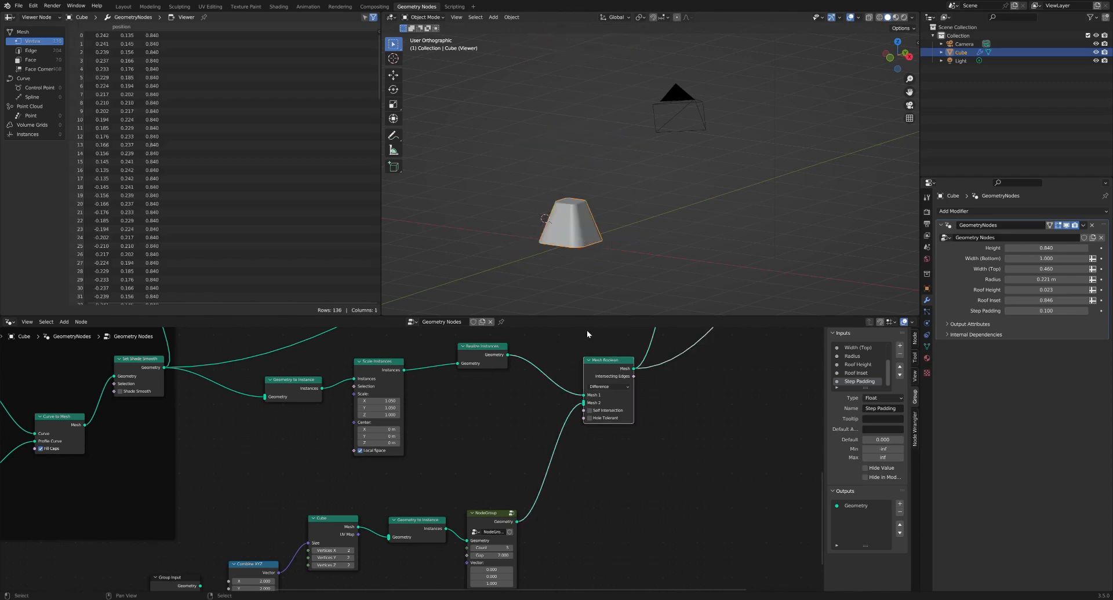
Step: Set the duplicating node group's Gap to 0.28 so the slabs cut through the tapered building
scroll(574, 261, up, 4)
mouse_move(574, 261)
middle_down()
mouse_move(603, 248)
mouse_move(572, 253)
mouse_move(585, 267)
middle_up()
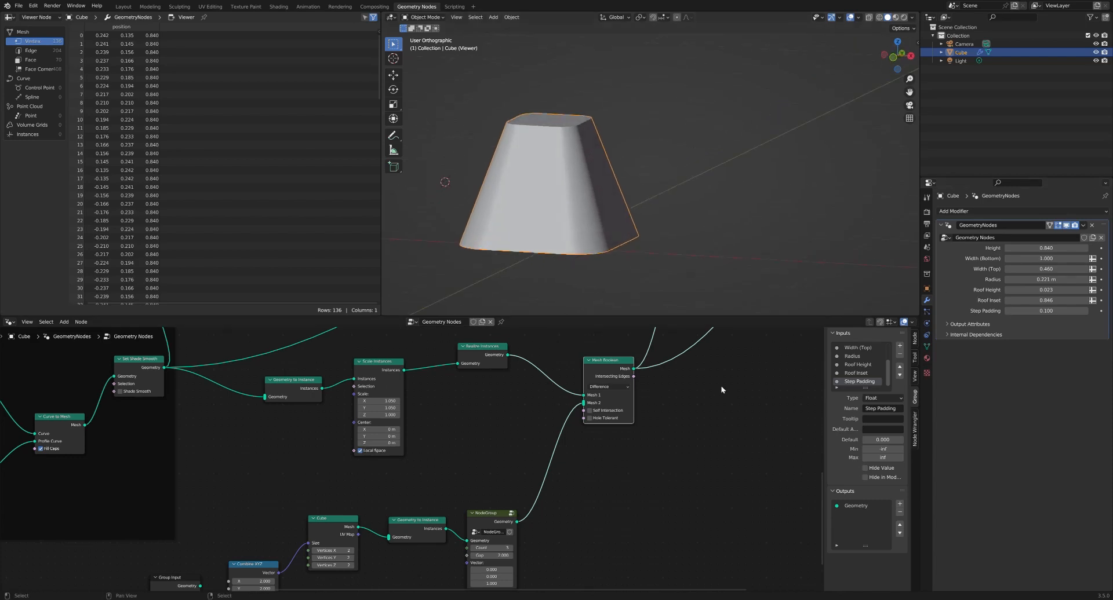
scroll(449, 486, down, 1)
scroll(449, 486, up, 3)
mouse_move(510, 474)
mouse_down()
mouse_move(484, 474)
mouse_move(501, 474)
mouse_up()
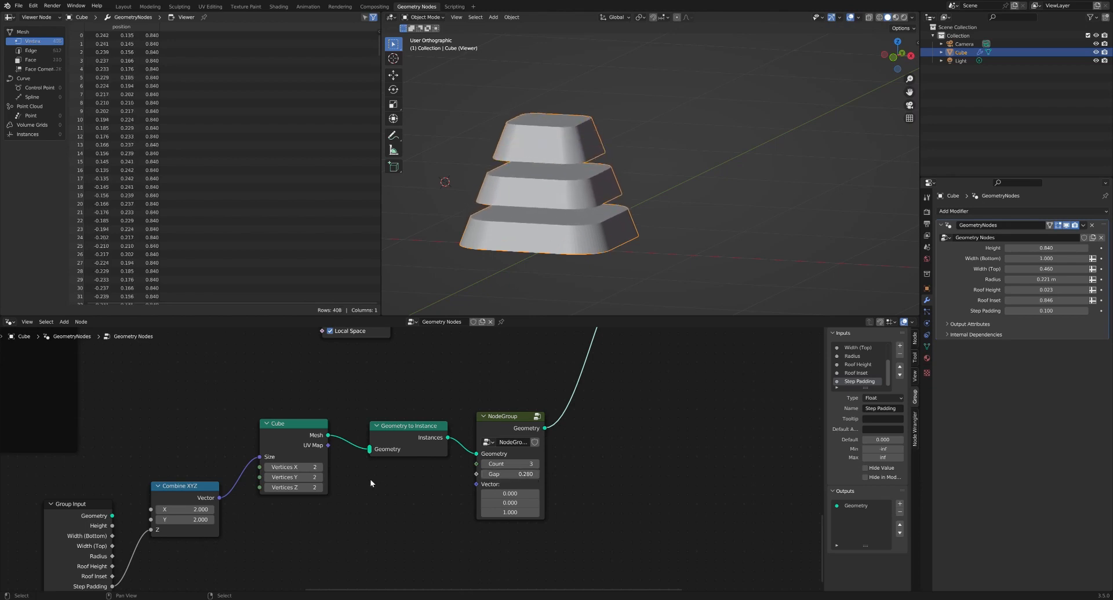
Step: Preview the Cube, Geometry to Instance, node group, Realize Instances and Mesh Boolean outputs, comparing slabs and cut building in front view
ctrl+shift+click(313, 434)
ctrl+shift+click(397, 429)
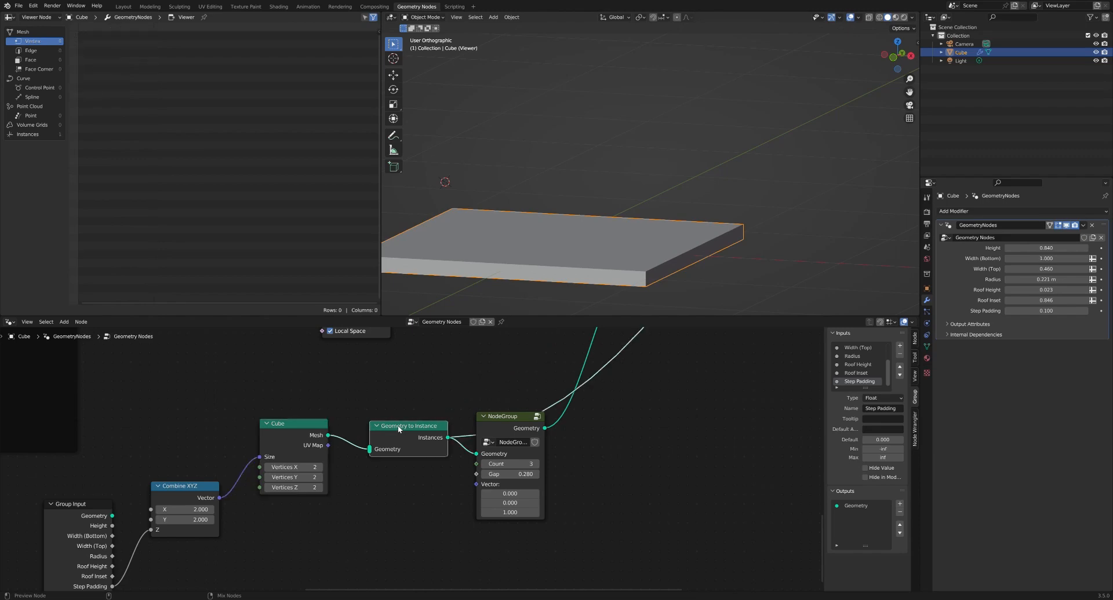
ctrl+shift+click(500, 418)
scroll(532, 399, down, 4)
middle_drag(566, 351, 483, 502)
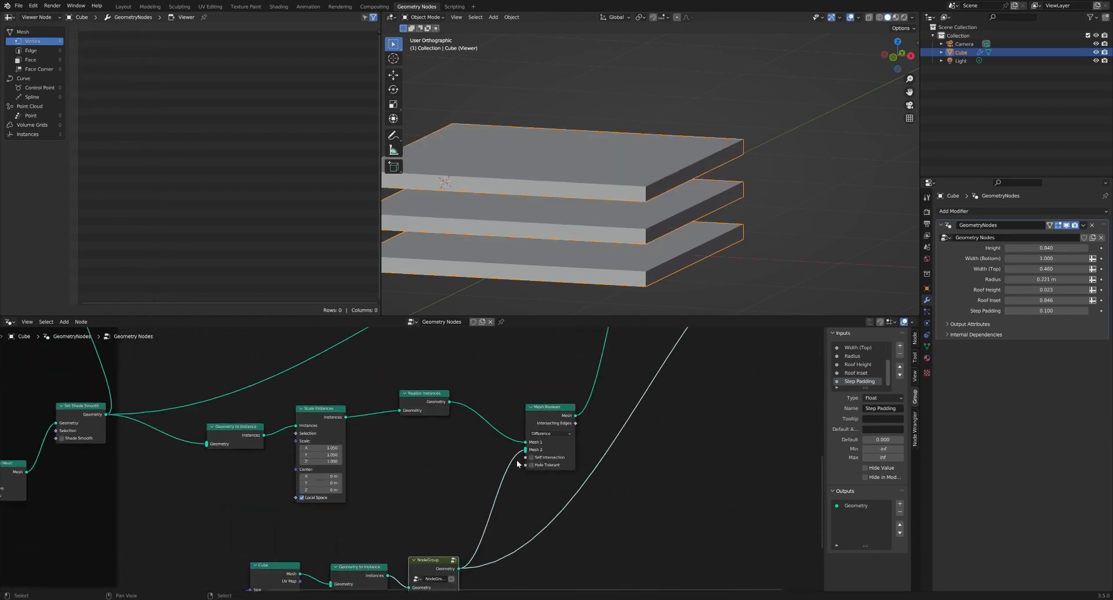
scroll(553, 418, down, 2)
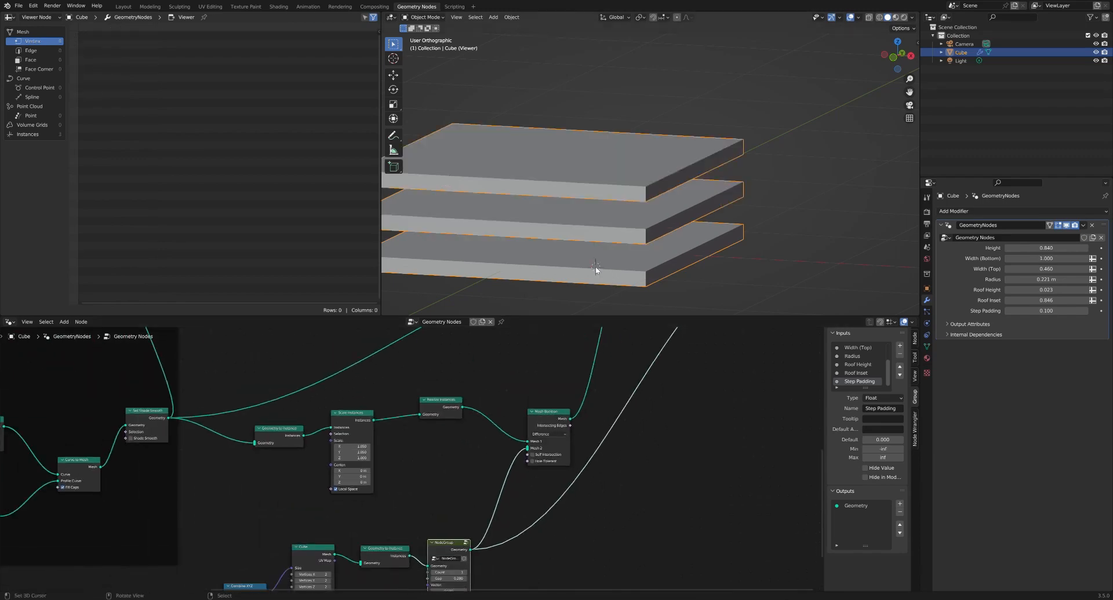
key(KP_1)
ctrl+shift+click(550, 416)
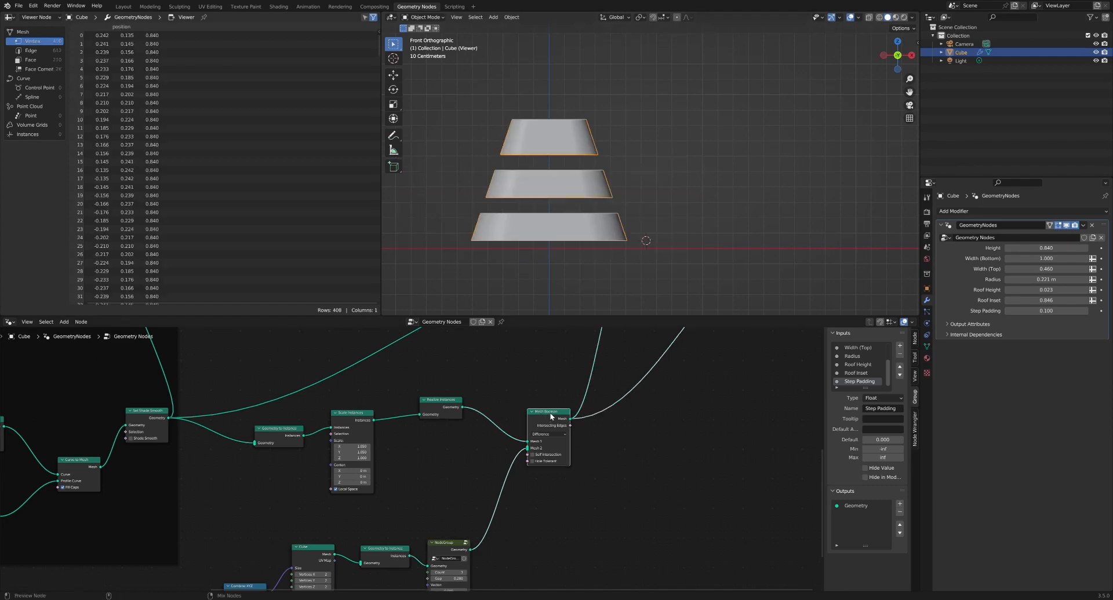
ctrl+shift+click(443, 401)
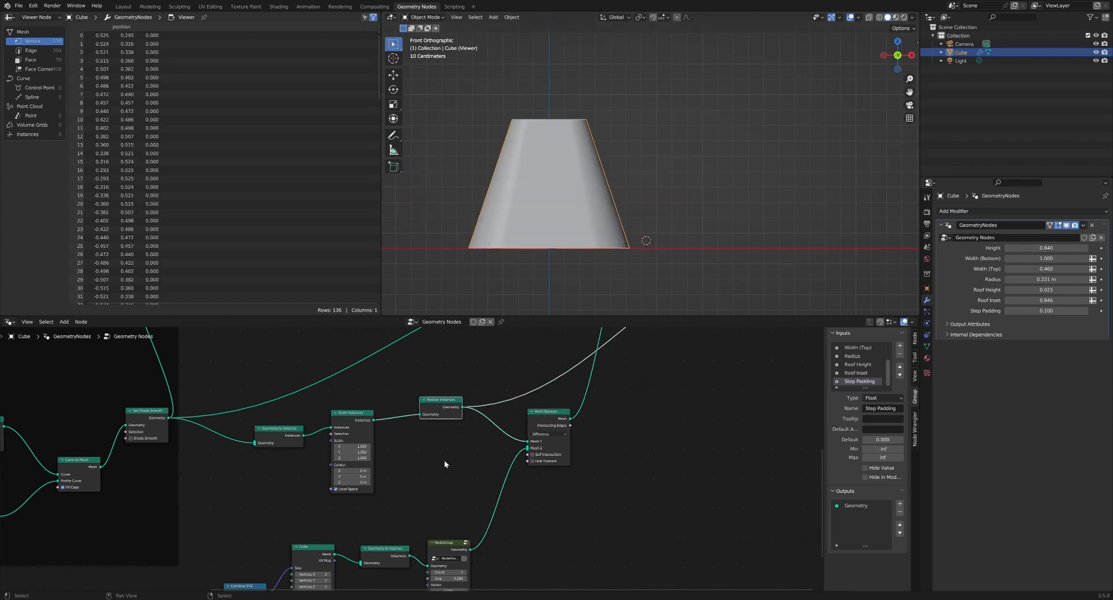
scroll(455, 496, down, 2)
ctrl+shift+click(456, 517)
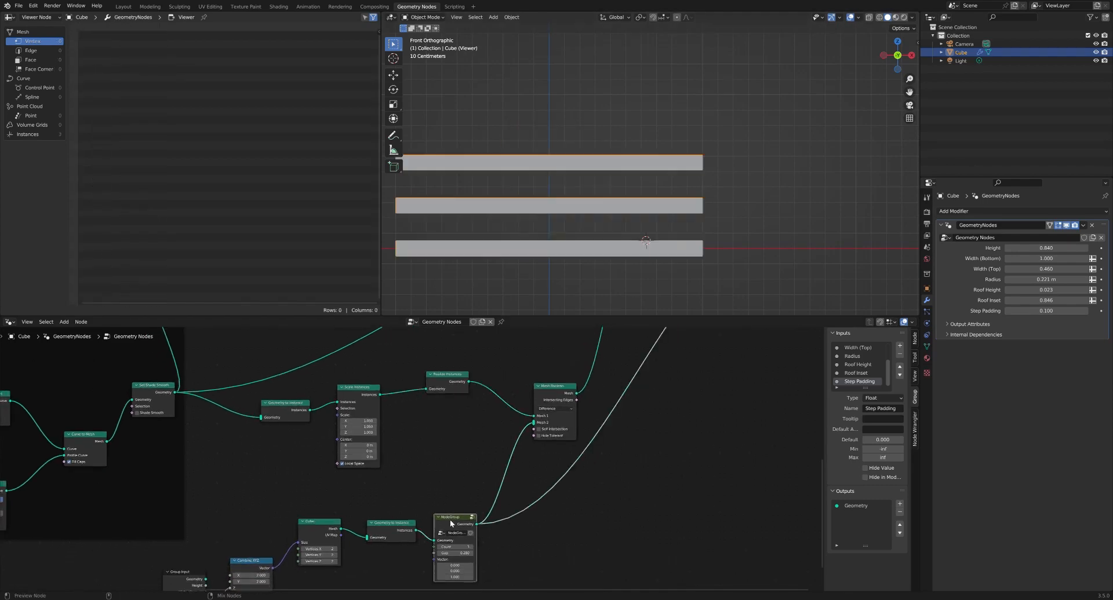
ctrl+shift+click(561, 385)
Step: Preview the Join Geometry output, deselect the object and inspect the combined building from several angles
scroll(584, 373, down, 4)
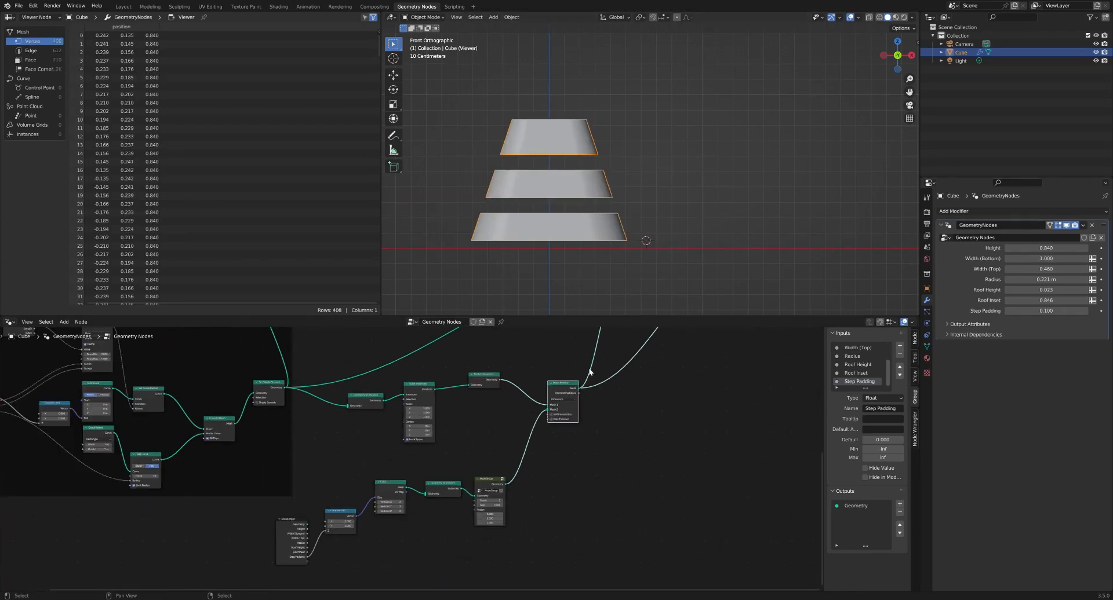
middle_drag(590, 372, 519, 515)
ctrl+shift+click(573, 411)
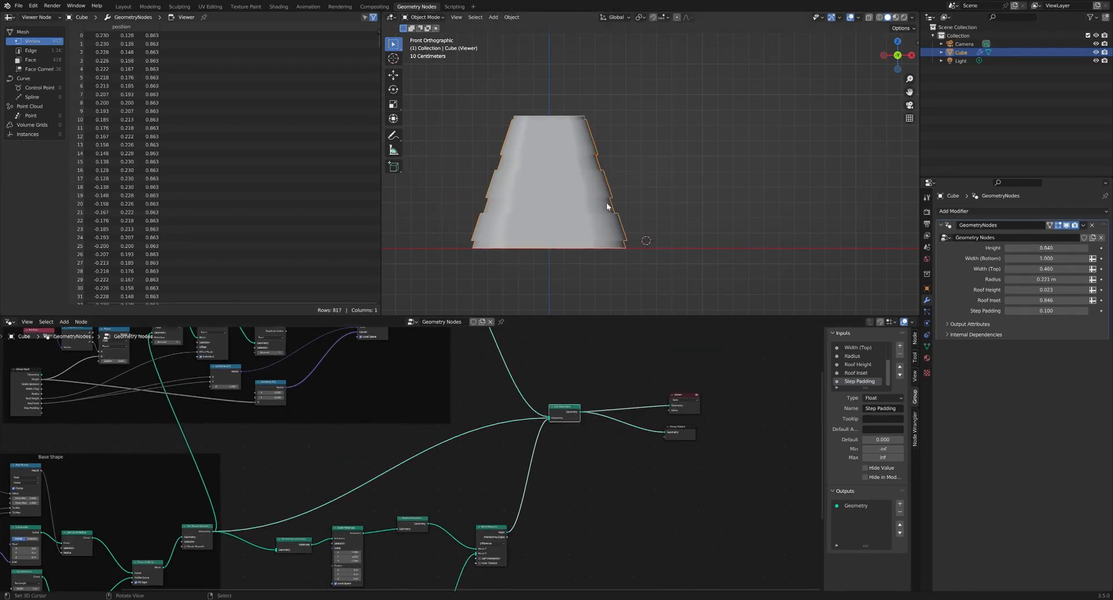
middle_drag(606, 203, 523, 170)
key(alt+a)
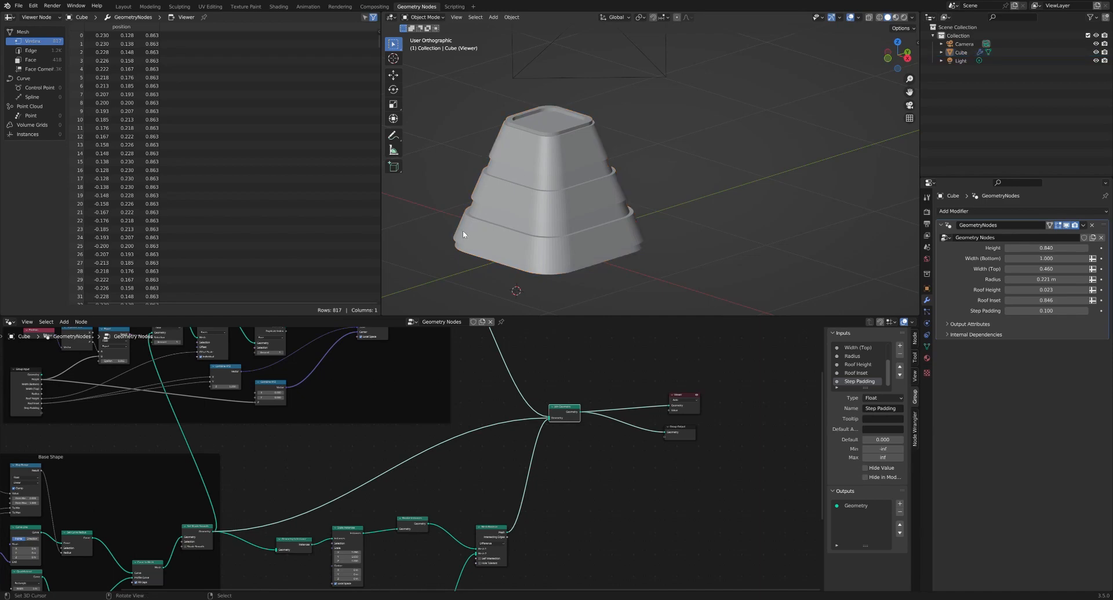
middle_drag(463, 230, 481, 197)
Step: Expose the node group's Gap as a new Group Input socket and name it "Step height"
middle_drag(471, 513, 555, 374)
scroll(546, 417, down, 1)
middle_drag(545, 475, 560, 422)
scroll(556, 428, up, 9)
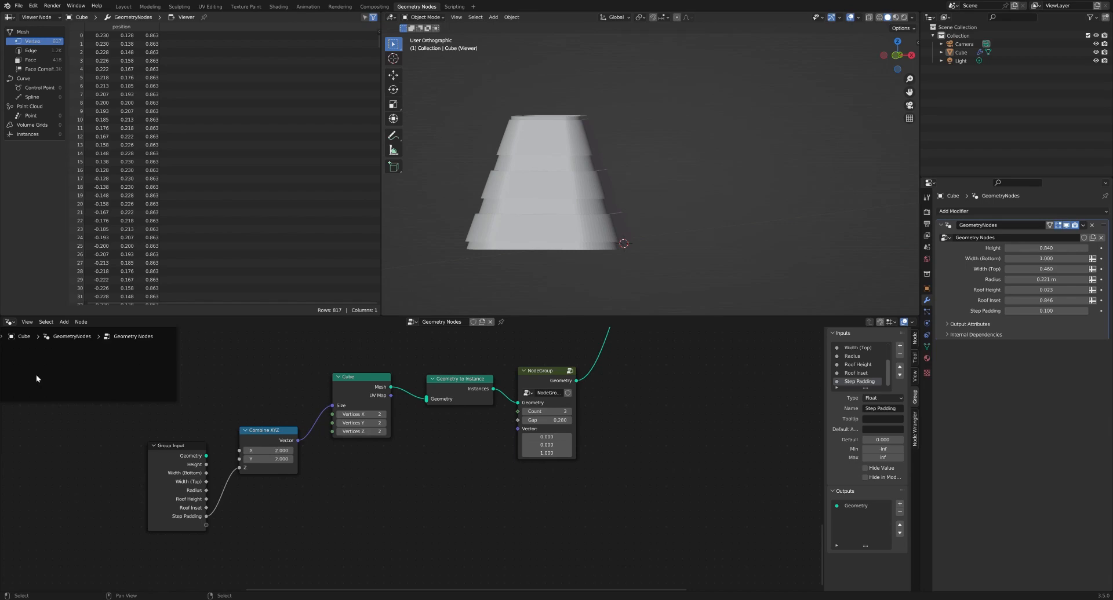
drag(205, 525, 518, 420)
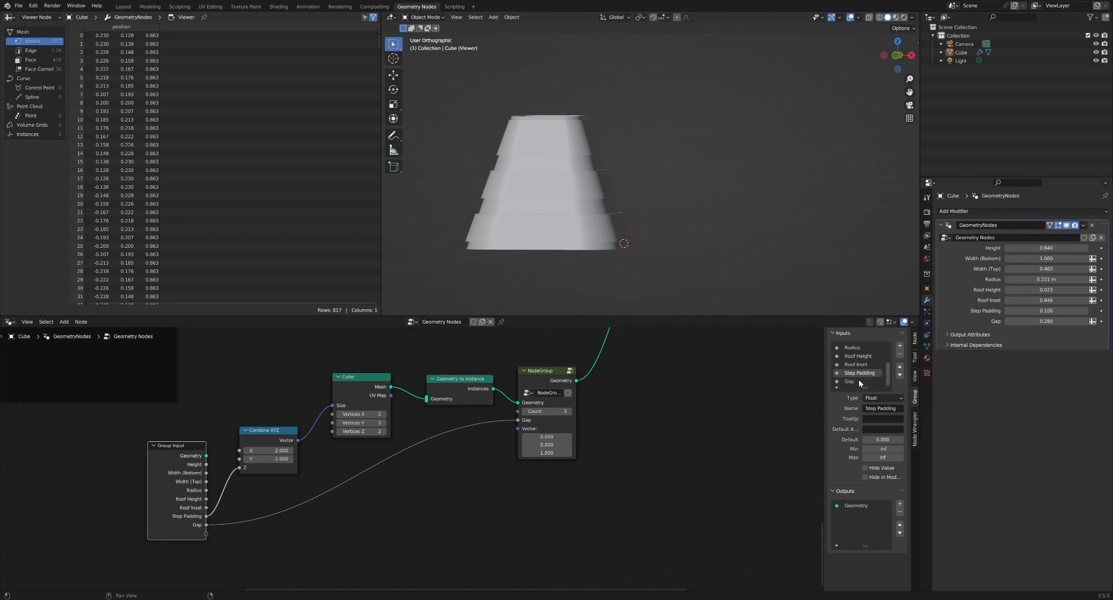
scroll(858, 380, down, 1)
double_click(857, 382)
text(Step height)
key(Return)
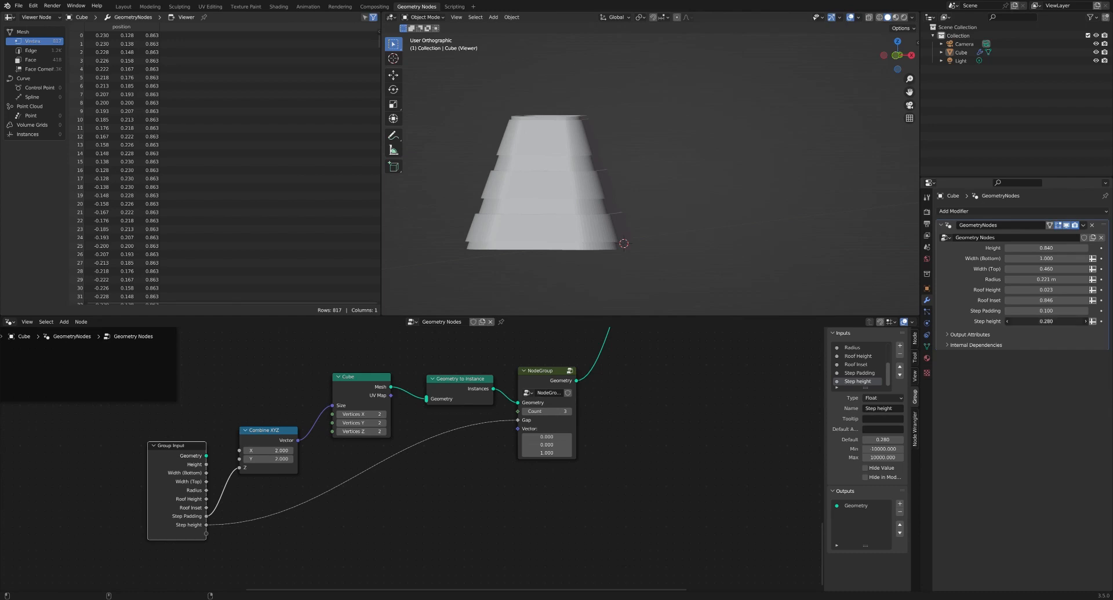
Step: Set the modifier's step height to 0.285 and correct the input's name to "Step Height"
drag(1046, 321, 1050, 322)
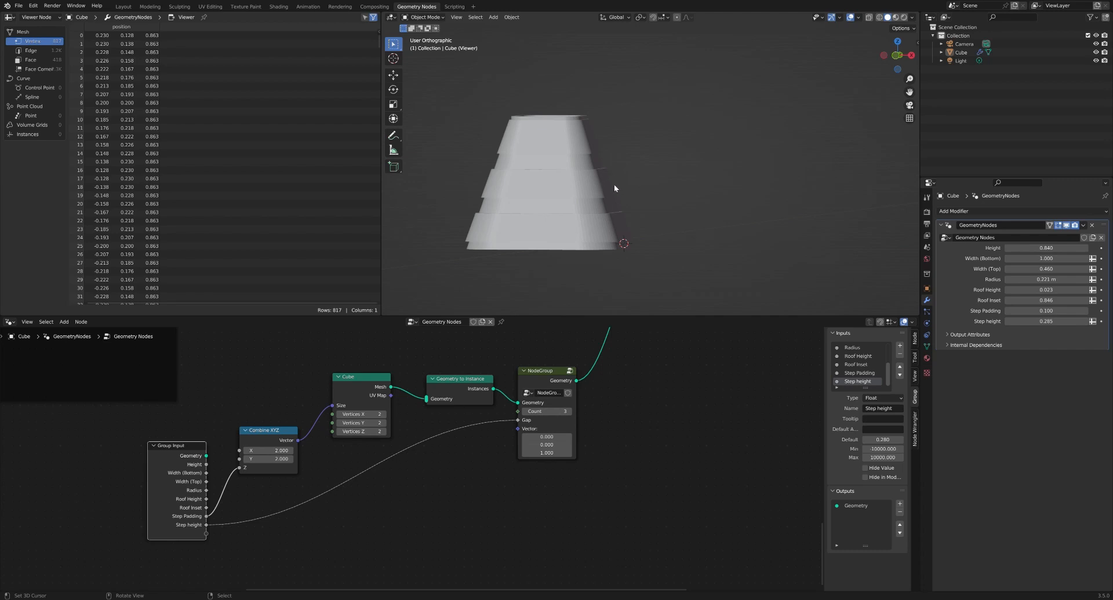
double_click(860, 382)
click(859, 382)
key(BackSpace)
text(H)
key(Return)
Step: Inspect the Cube, Geometry to Instance, node group and Mesh Boolean outputs one after another in front view
ctrl+shift+click(386, 379)
key(KP_1)
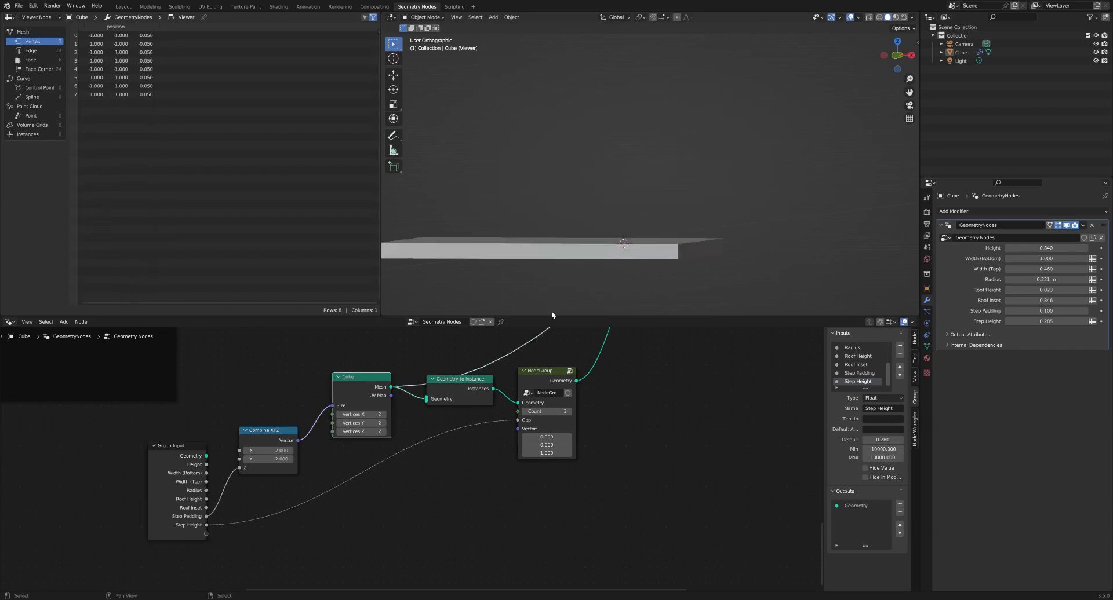
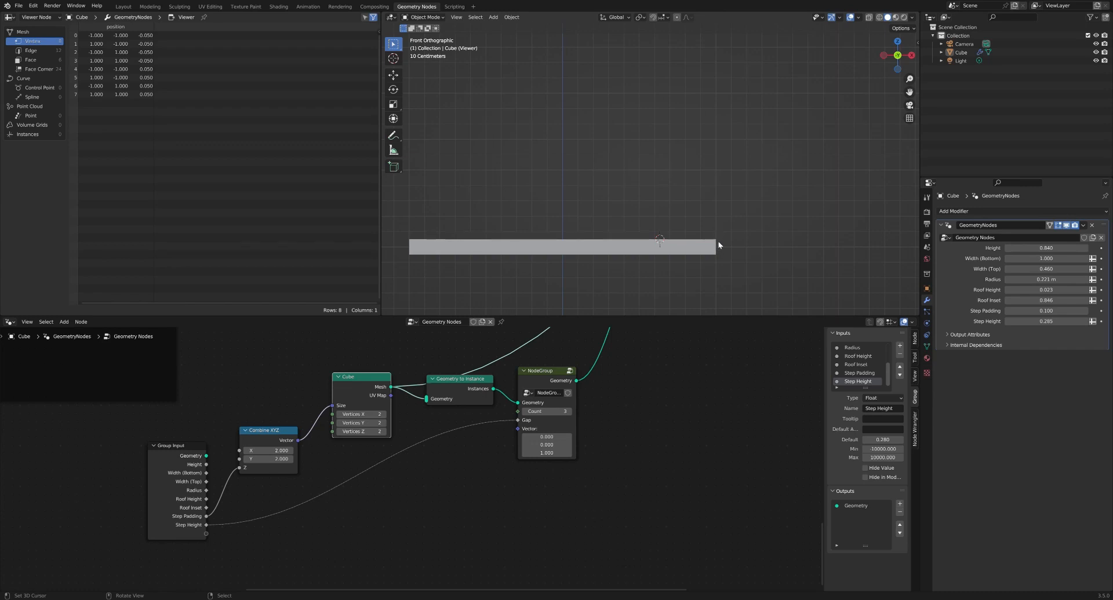
ctrl+shift+click(476, 386)
ctrl+shift+click(541, 374)
scroll(628, 342, down, 3)
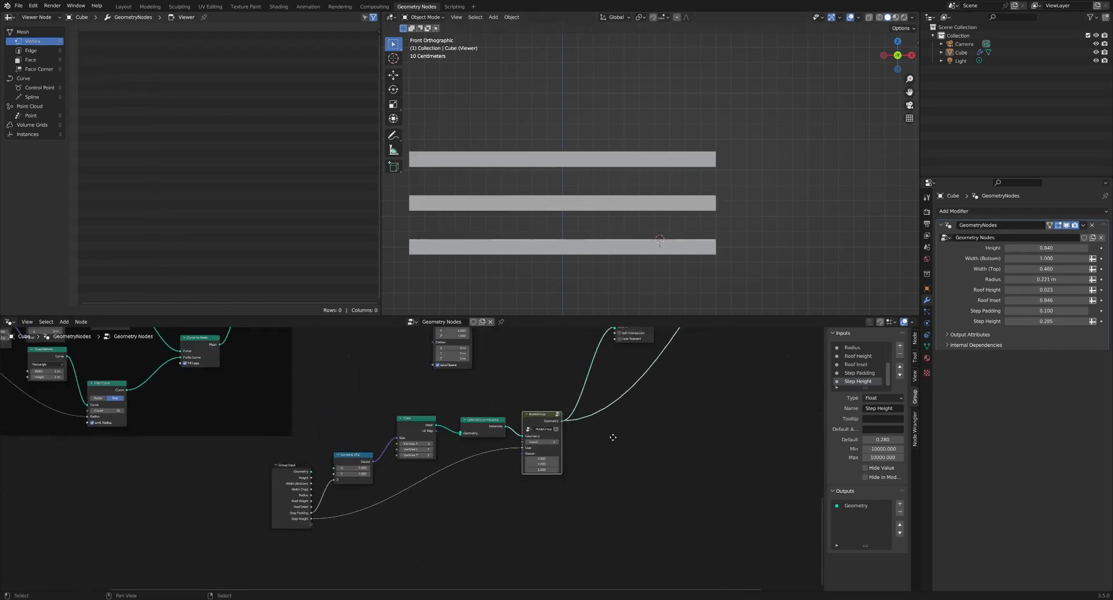
ctrl+shift+click(560, 429)
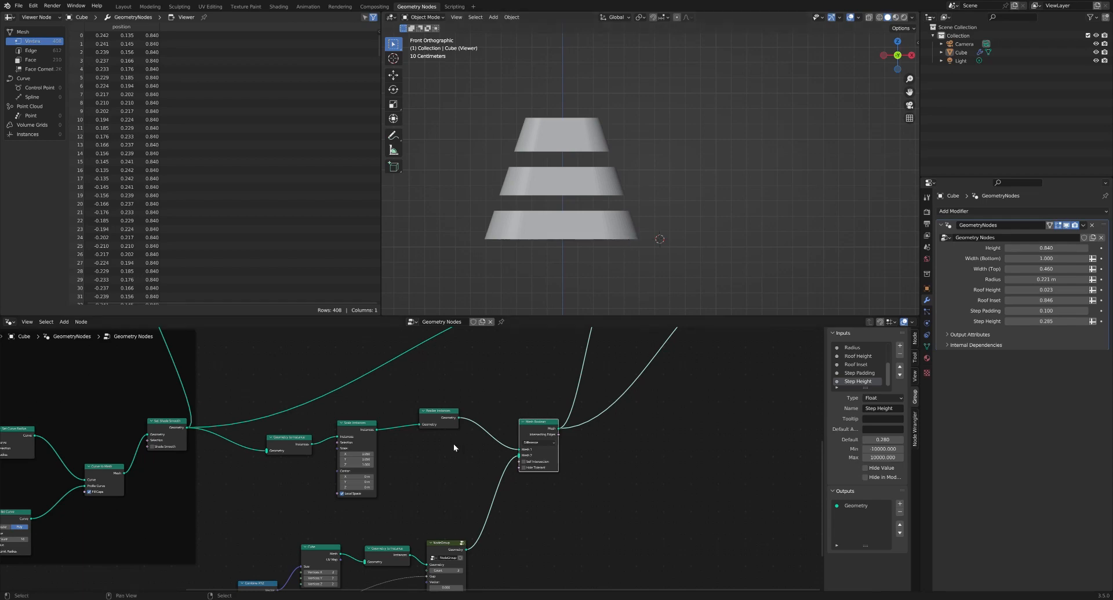
Step: Make room before Geometry to Instance by moving the Group Input, Combine XYZ and Cube nodes further away from it
middle_drag(450, 450, 559, 330)
scroll(415, 461, up, 2)
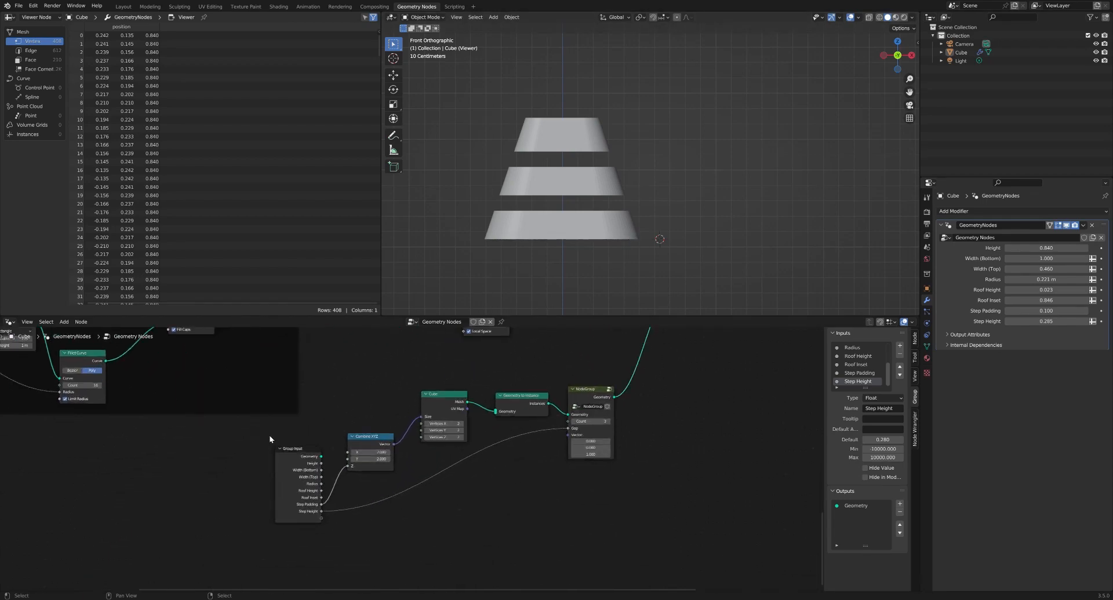
click(319, 494)
drag(309, 455, 225, 467)
drag(368, 441, 284, 450)
drag(447, 400, 361, 404)
Step: Insert a Set Position node between the Cube and Geometry to Instance nodes
key(shift+a)
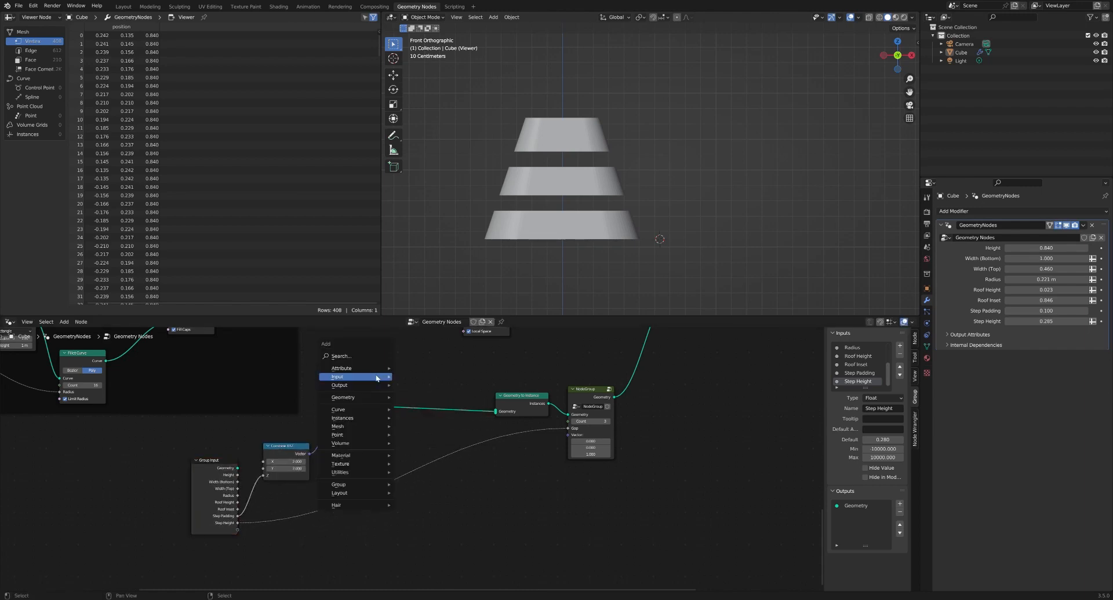
click(377, 356)
text(set pos)
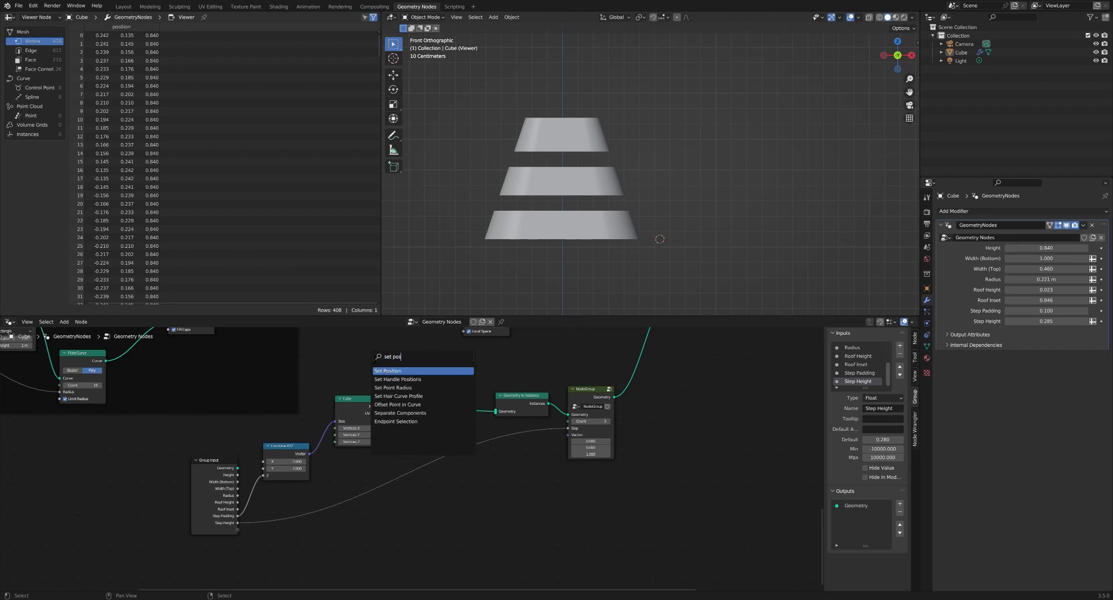
key(Return)
click(444, 385)
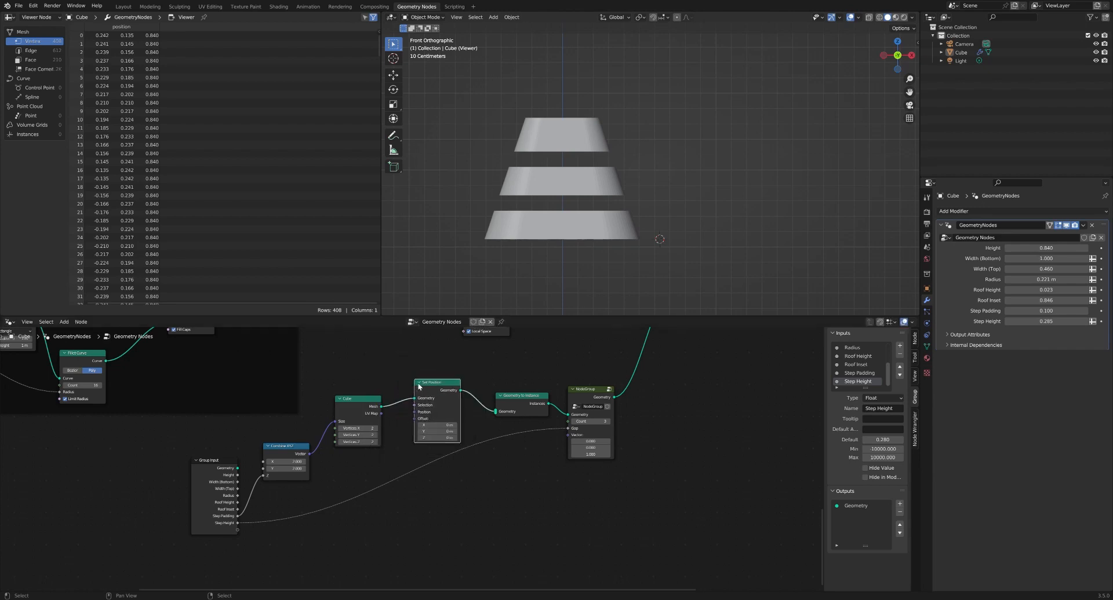
middle_drag(376, 402, 436, 400)
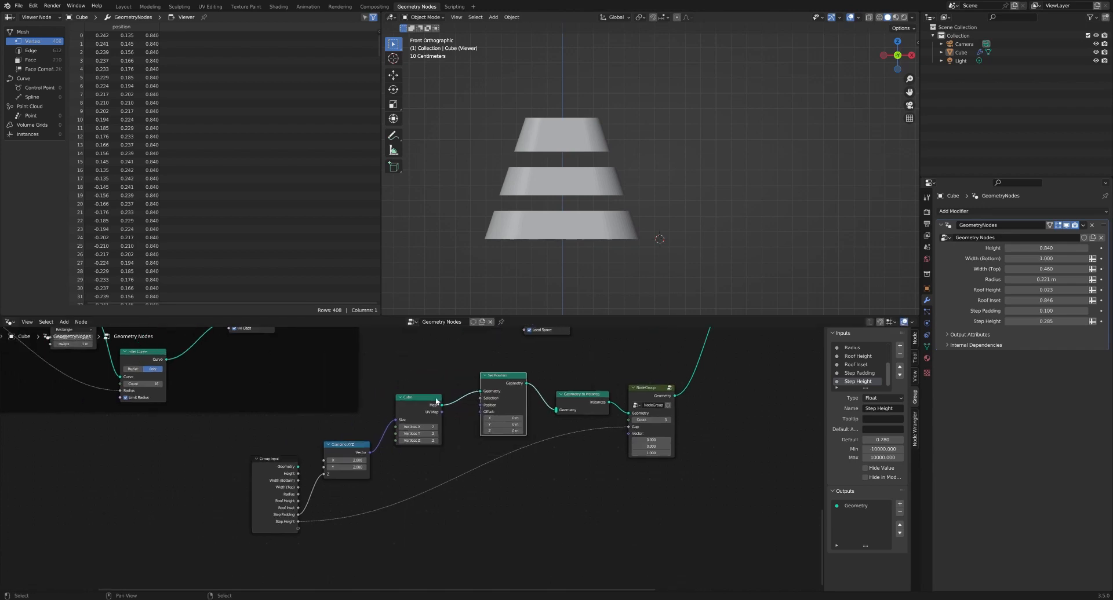
Step: Add a Combine XYZ node feeding Set Position's Offset, place it beneath the Cube node and connect Step Height to its Z
drag(480, 412, 377, 511)
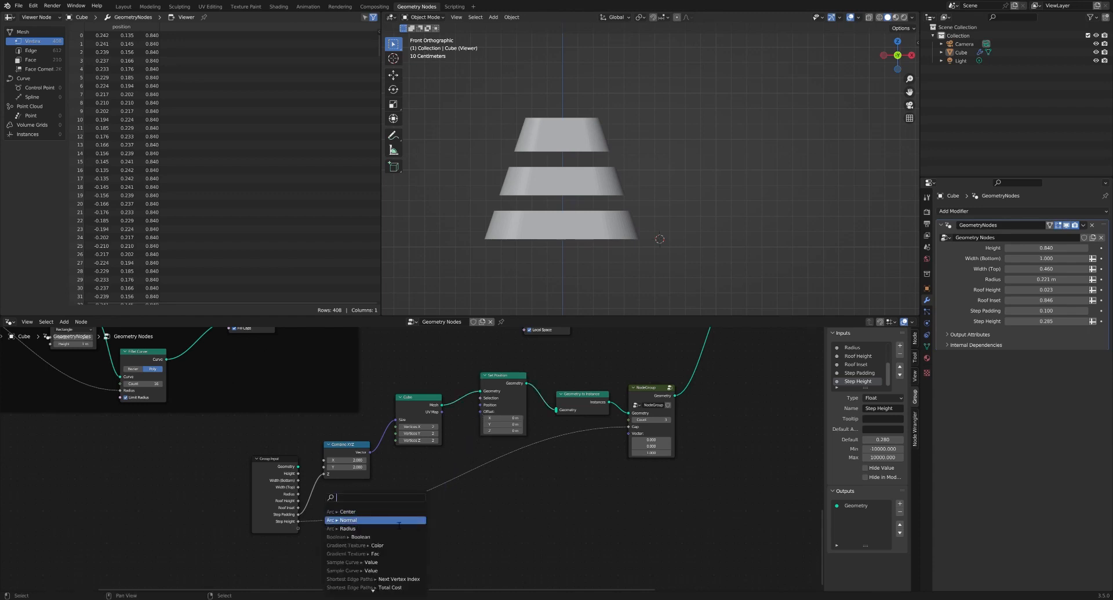
text(combine)
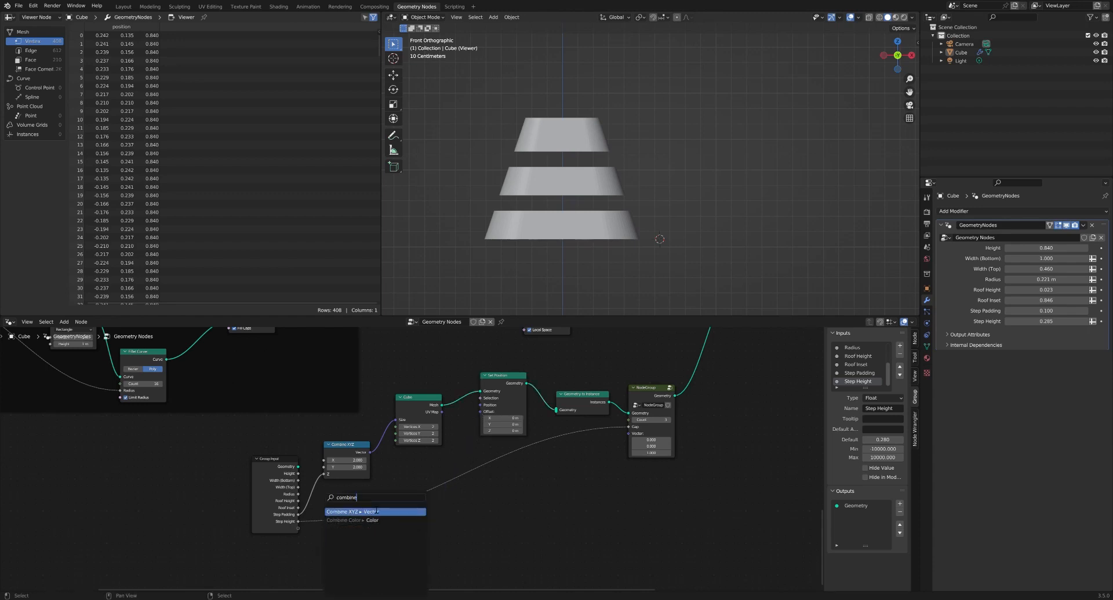
click(377, 512)
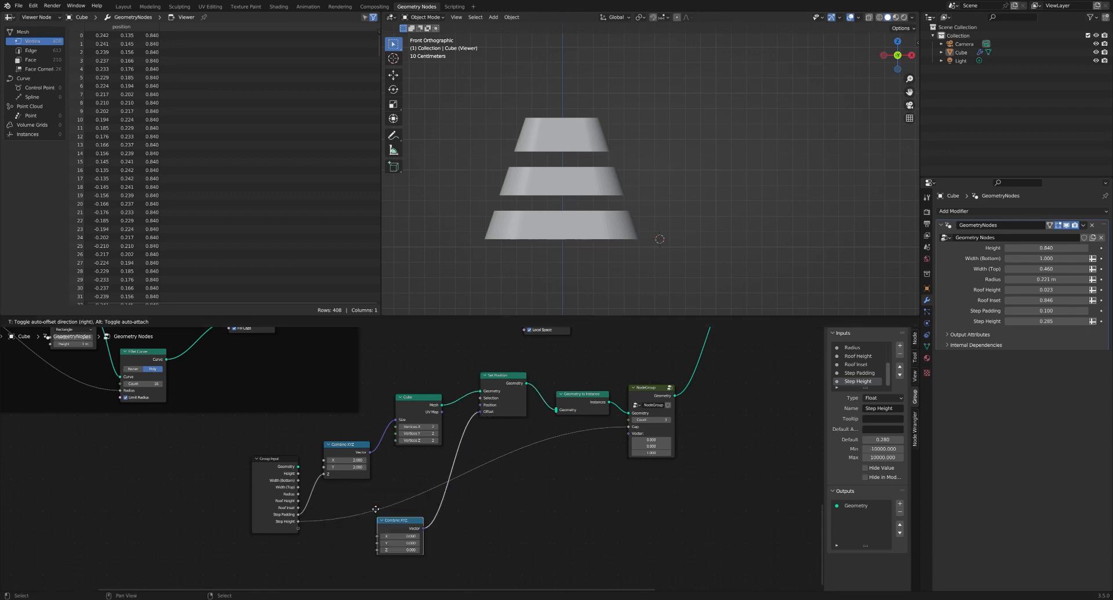
click(389, 441)
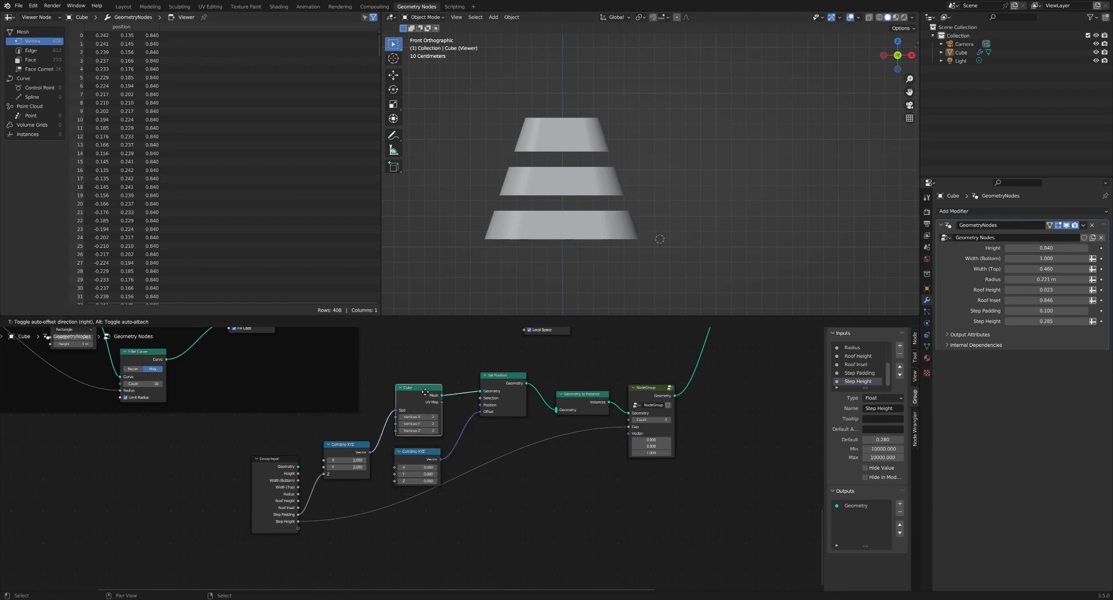
drag(428, 453, 429, 443)
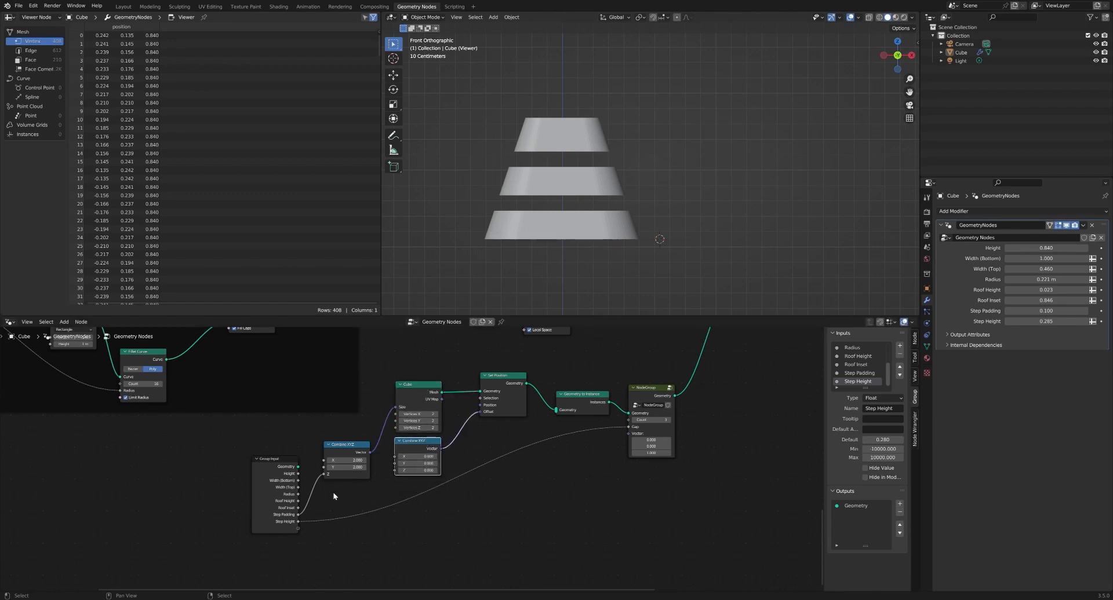
drag(297, 522, 304, 517)
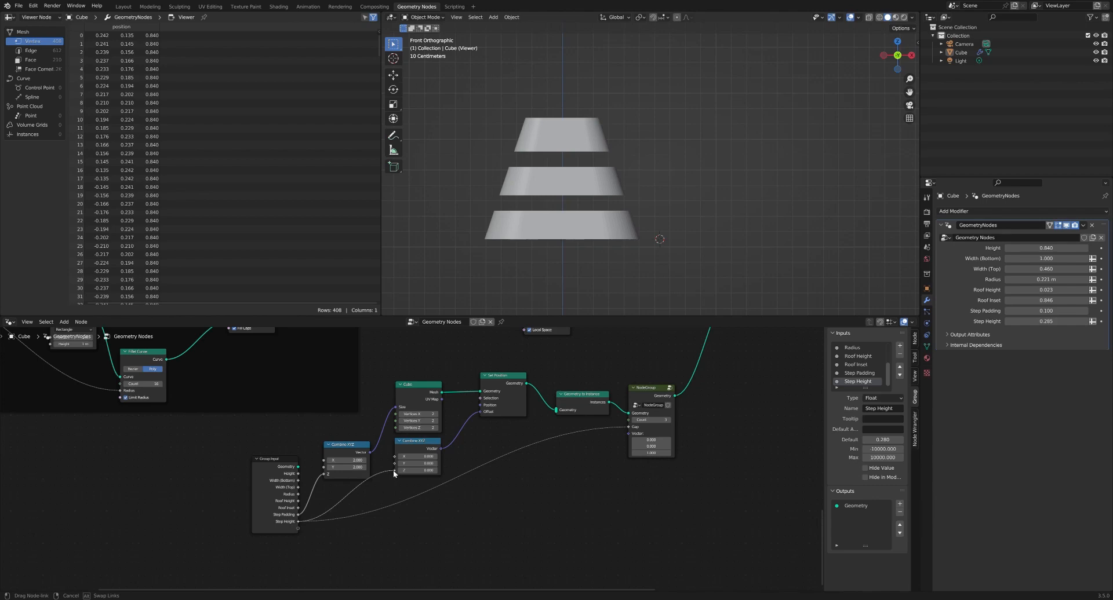
drag(393, 471, 395, 470)
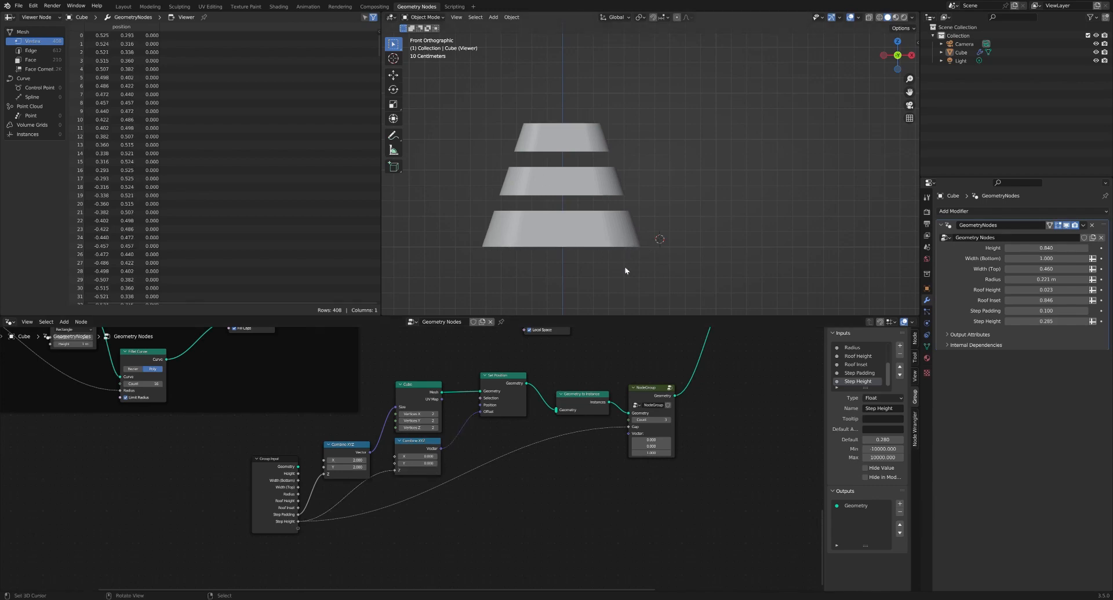
Step: Preview the Mesh Boolean and Join Geometry outputs, leaving the Viewer's Value unlinked, and inspect the stepped building and its boolean nodes
middle_drag(615, 370, 531, 467)
middle_drag(659, 378, 618, 417)
ctrl+shift+click(644, 383)
middle_drag(641, 377, 391, 582)
middle_drag(631, 421, 663, 395)
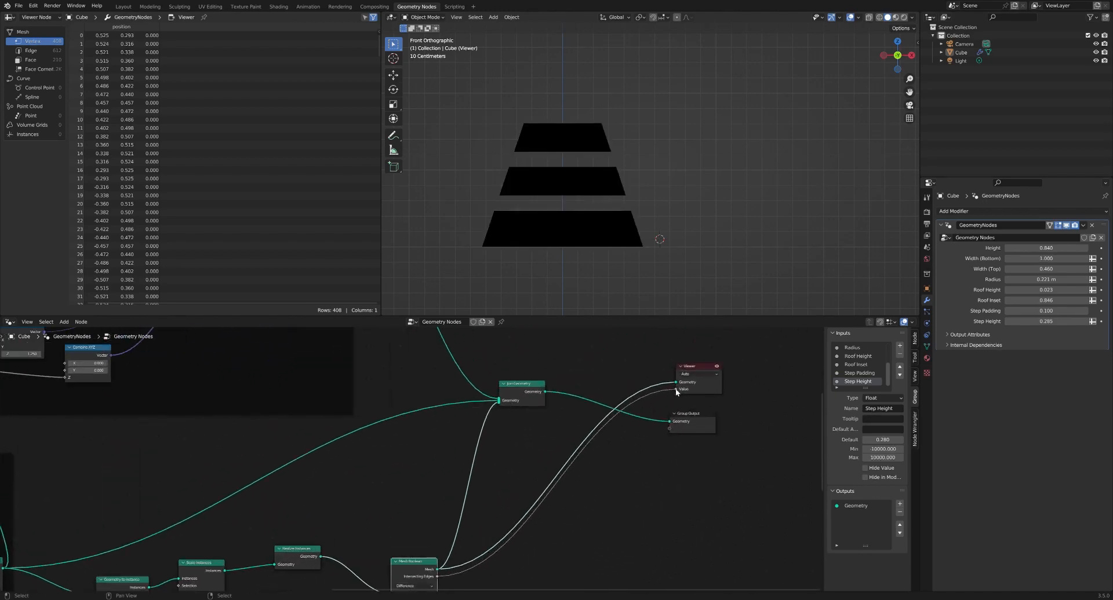
drag(676, 388, 656, 398)
ctrl+shift+click(527, 384)
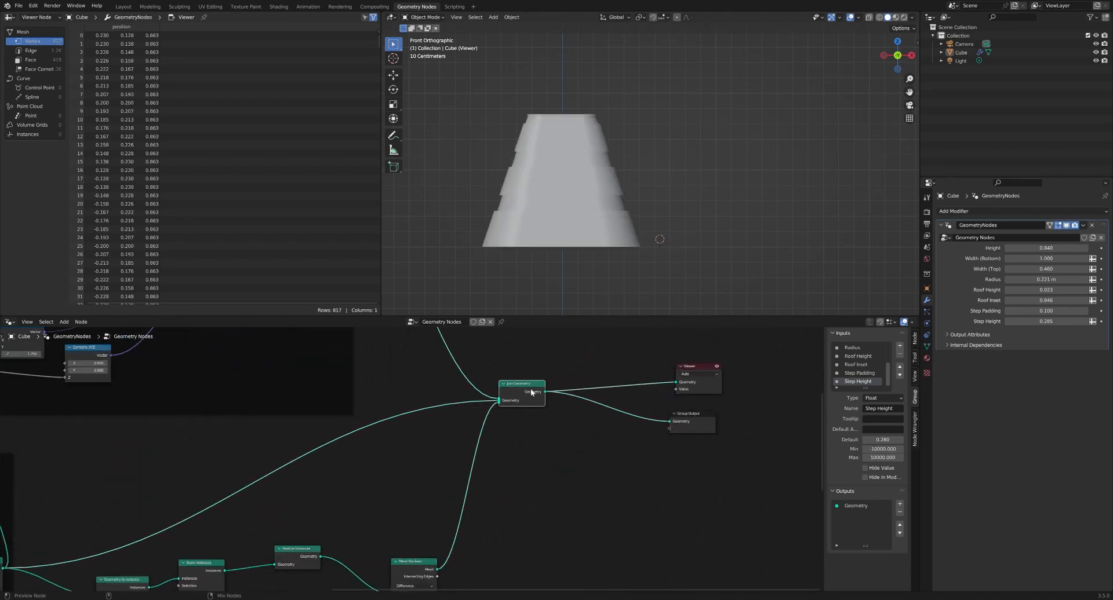
middle_drag(695, 203, 783, 174)
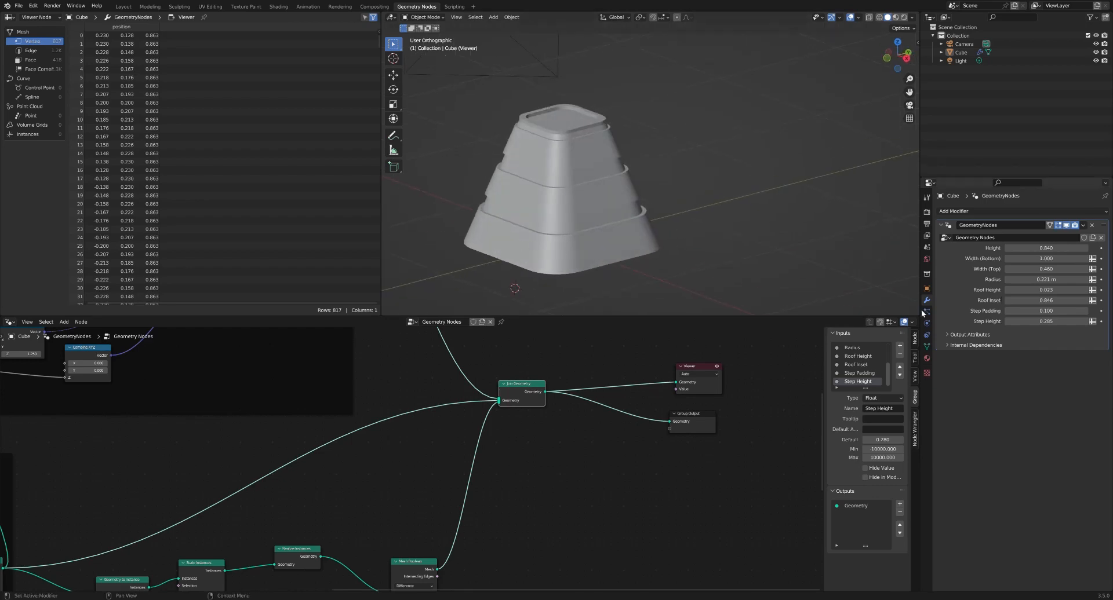
middle_drag(328, 535, 491, 454)
middle_drag(505, 531, 552, 469)
scroll(514, 502, up, 2)
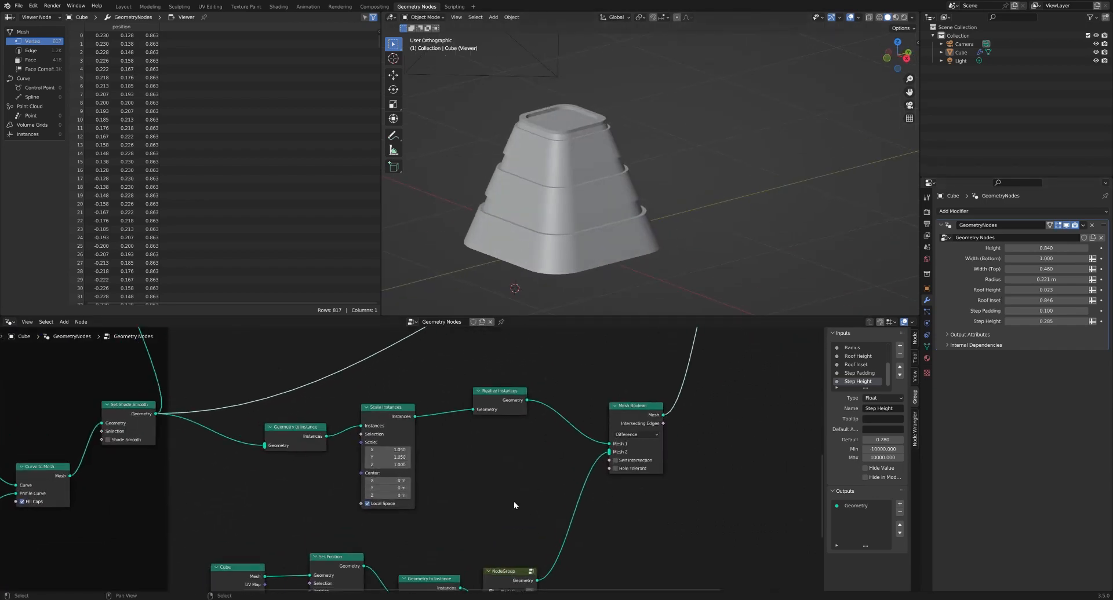
Step: Expose the instance-duplicating group's Count as a modifier input named Step Count, listed above Step Padding
middle_drag(514, 501, 646, 302)
drag(616, 409, 230, 535)
scroll(852, 384, down, 1)
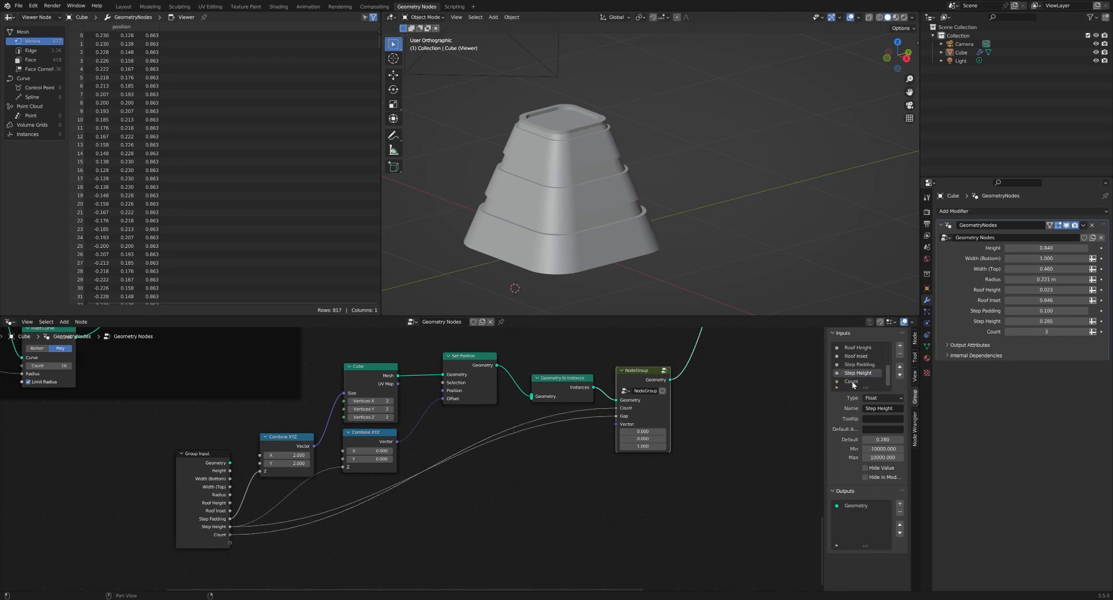
double_click(853, 382)
text(Step Co)
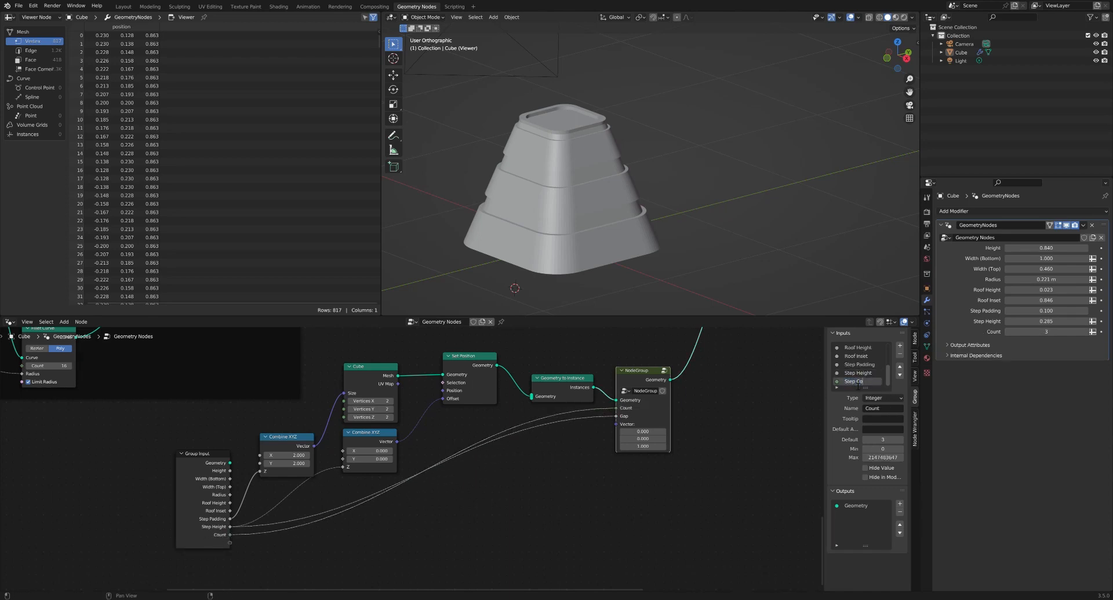
text(unt)
key(Return)
double_click(899, 367)
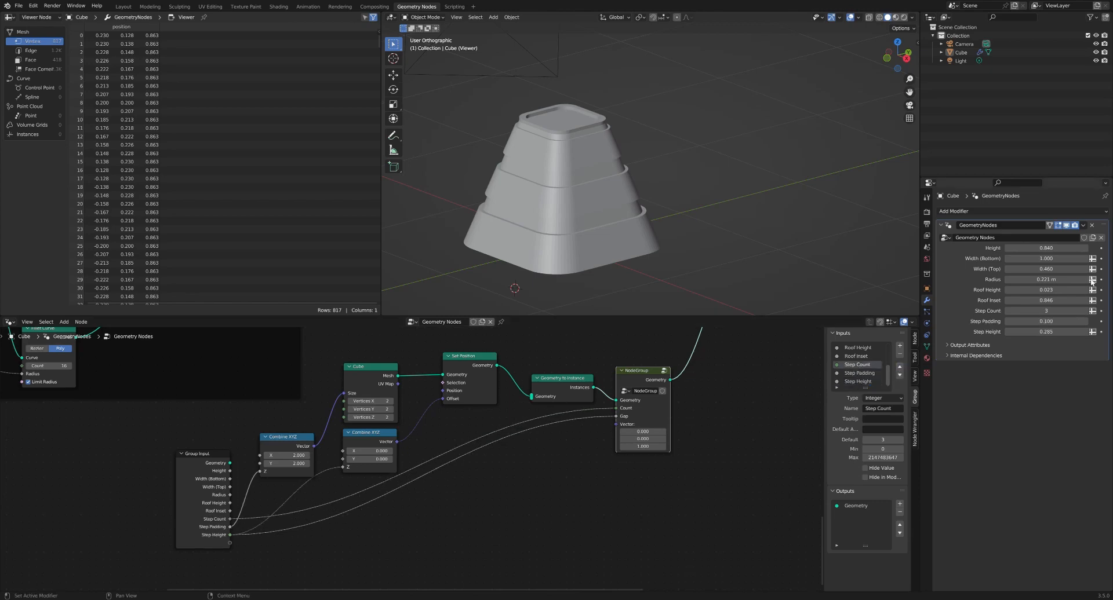
Step: Set Step Count to 5, Step Padding to 0.088 and Step Height to 0.131, and check the stepped profile from the front
click(1084, 312)
click(1084, 312)
middle_drag(534, 191, 575, 226)
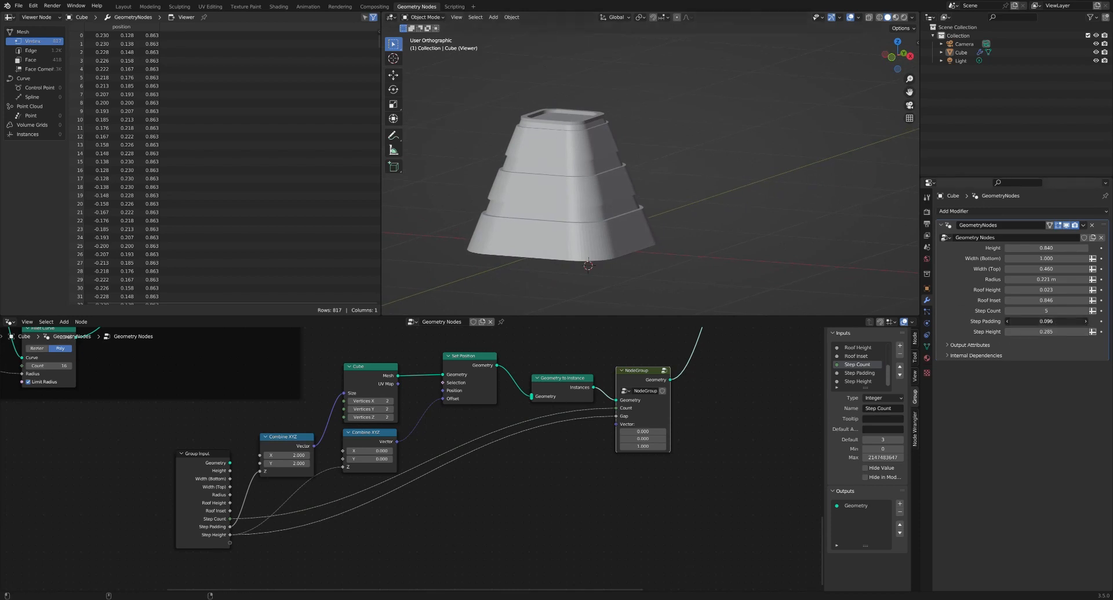
drag(1046, 321, 977, 332)
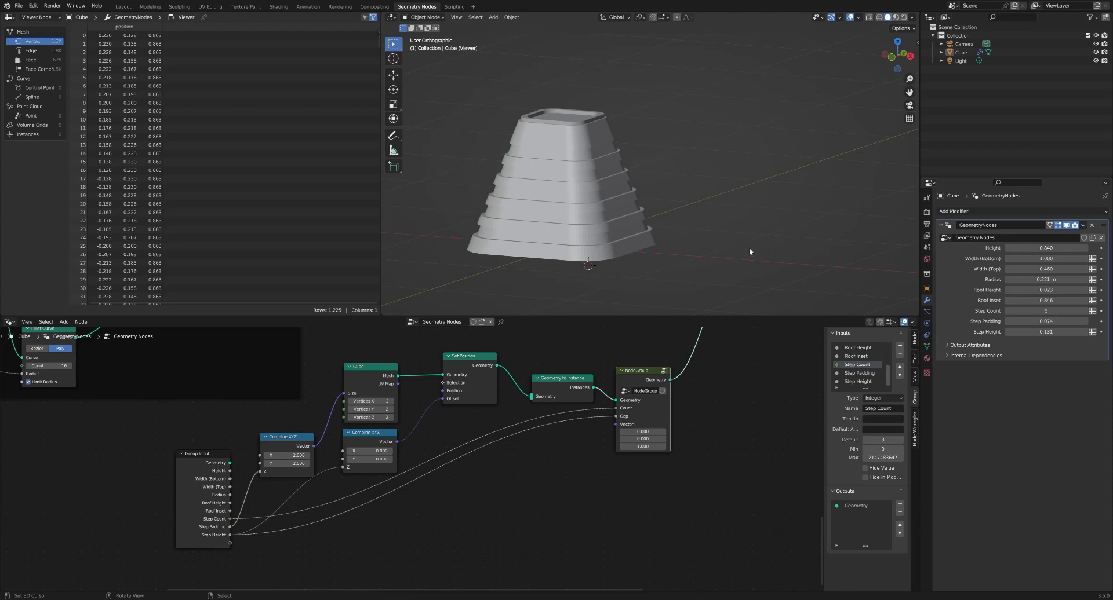
mouse_move(1047, 322)
mouse_down()
mouse_move(1057, 322)
mouse_move(1041, 322)
mouse_up()
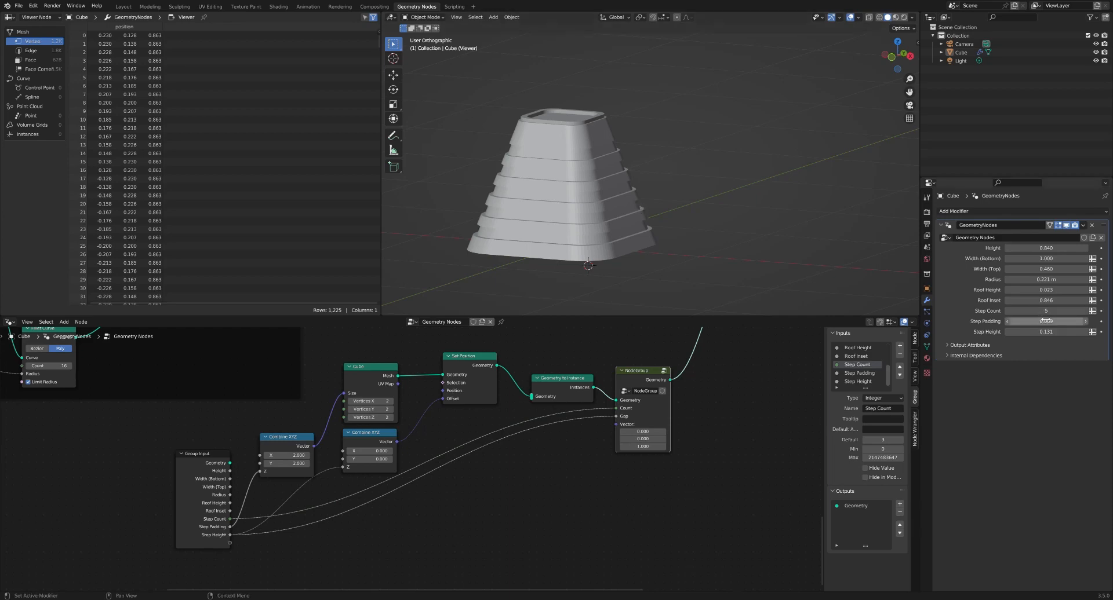
drag(1021, 321, 1031, 321)
middle_drag(630, 221, 659, 222)
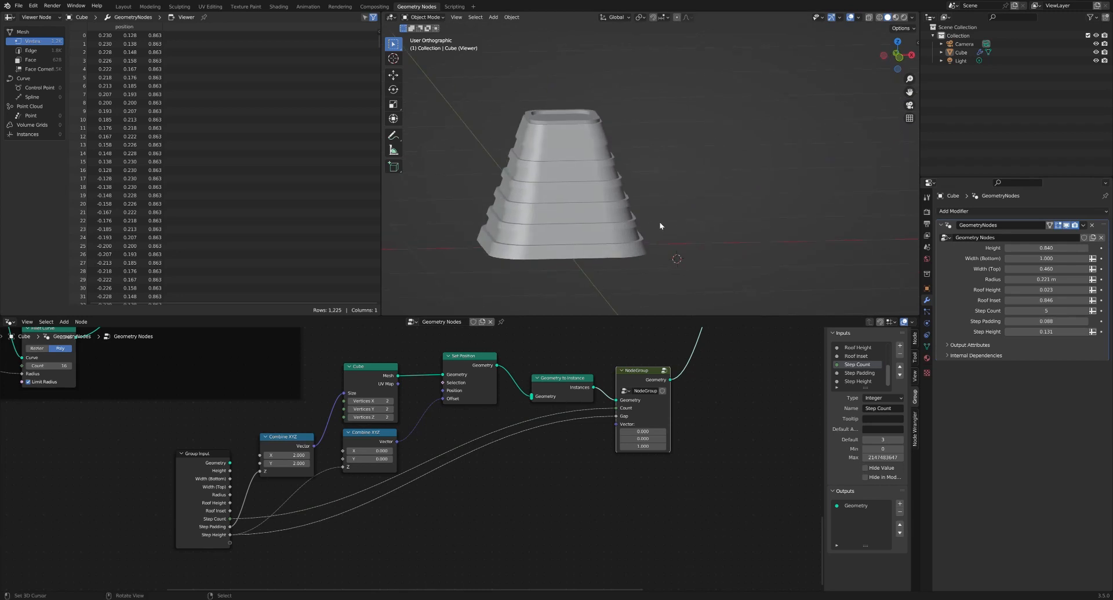
key(KP_1)
scroll(558, 162, up, 1)
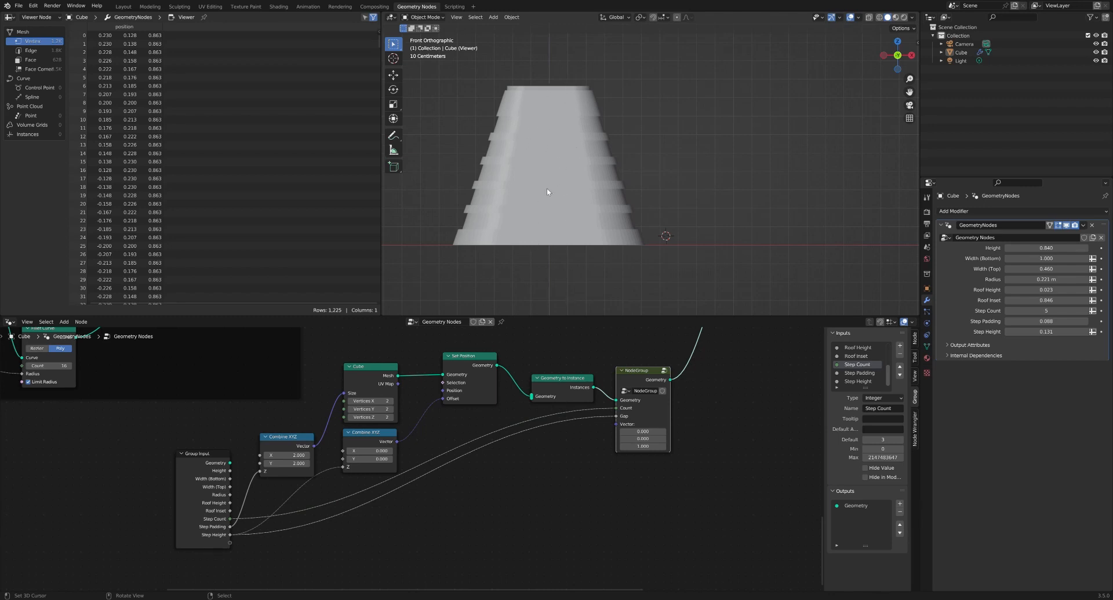
middle_drag(635, 199, 586, 223)
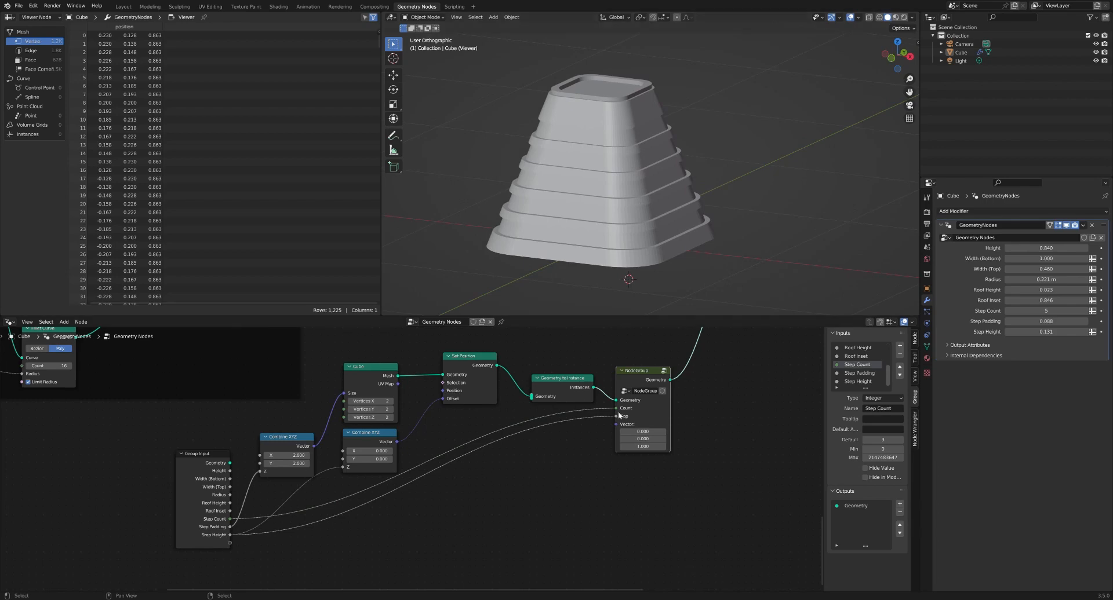
Step: Rename the instance-duplicating node group to Array
middle_drag(555, 459, 539, 484)
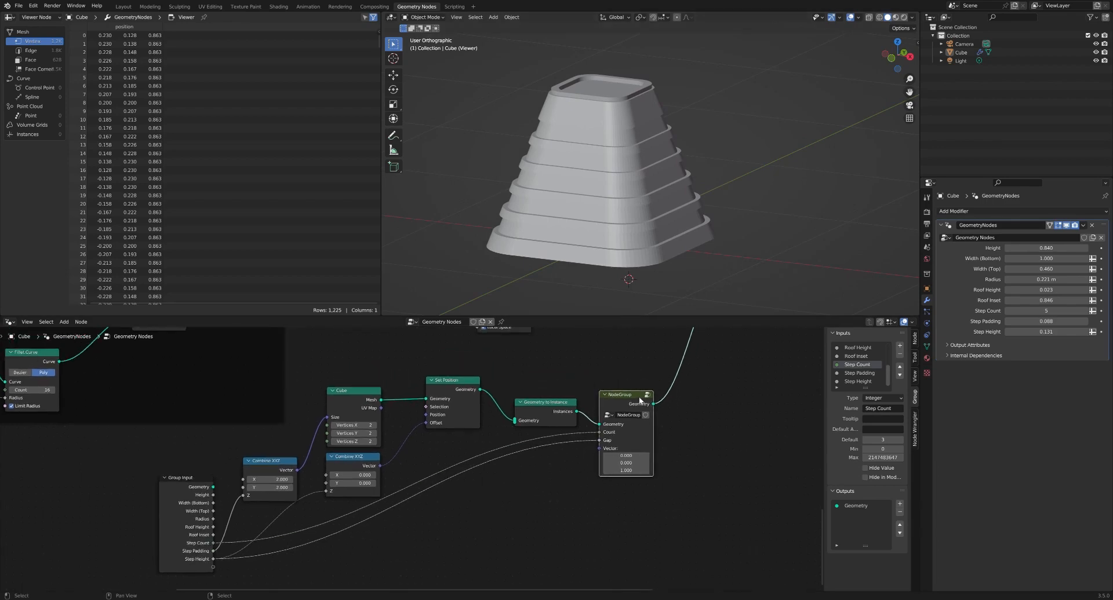
click(915, 342)
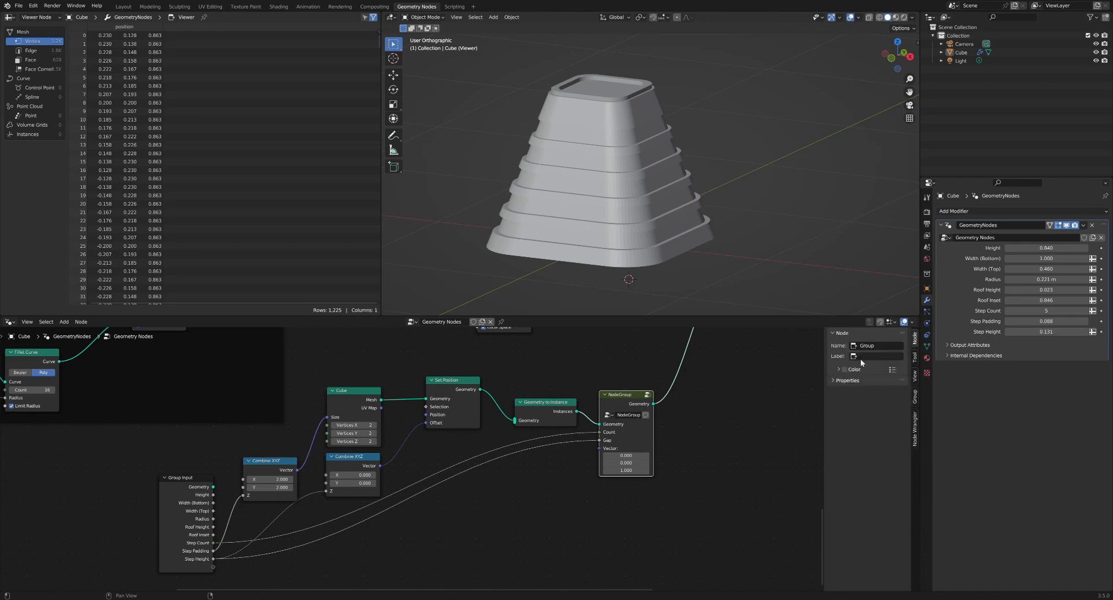
click(635, 417)
text(Array)
key(Return)
middle_drag(709, 373, 591, 405)
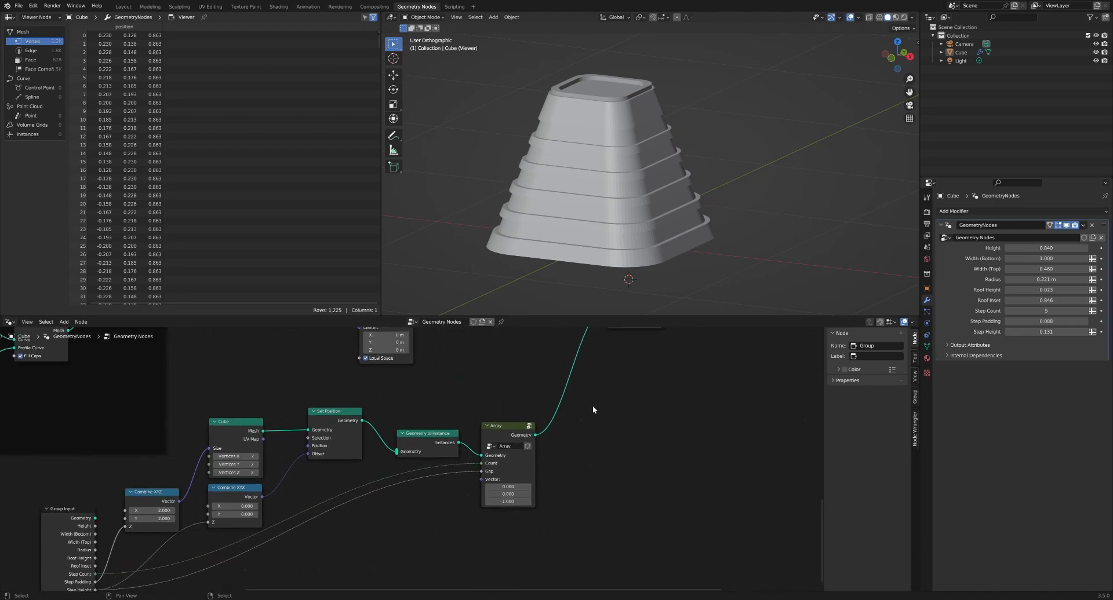
key(shift+a)
mouse_move(579, 535)
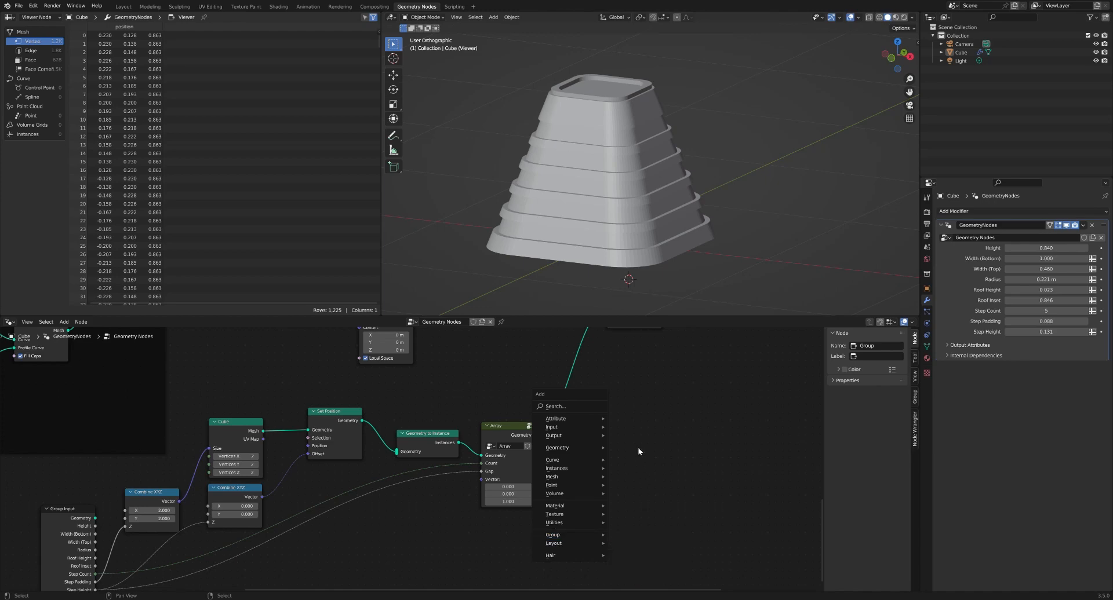
middle_drag(622, 415, 644, 471)
Step: Move the whole step-cutting node chain, from Group Input to Array, downward and clear of the Base Shape frame
scroll(642, 467, down, 3)
mouse_move(663, 336)
middle_down()
mouse_move(593, 435)
mouse_move(524, 499)
mouse_move(615, 358)
middle_up()
scroll(522, 476, down, 1)
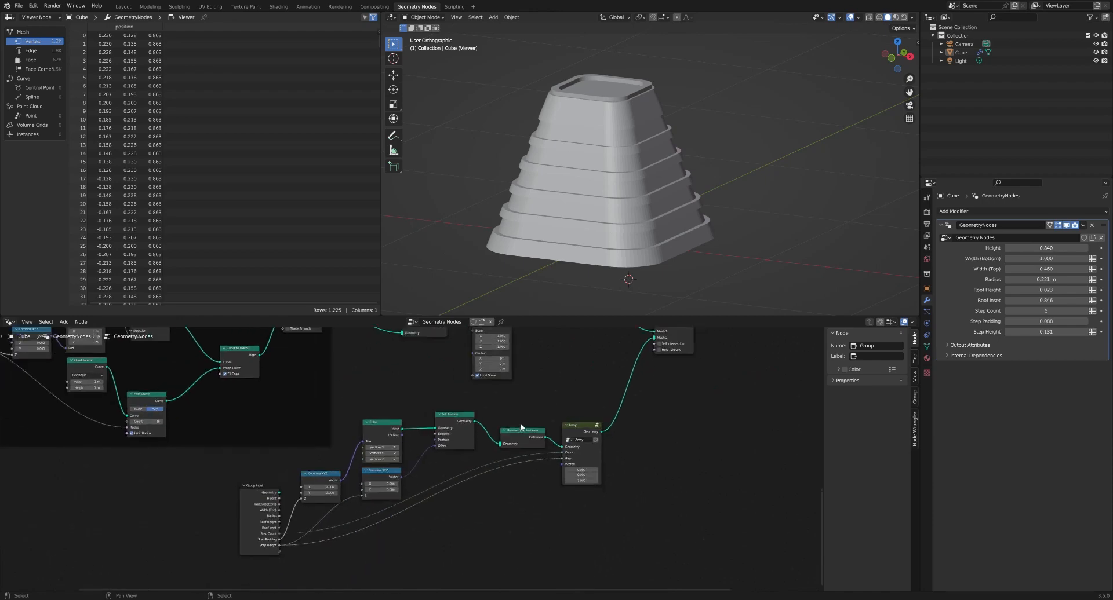
middle_drag(522, 476, 503, 361)
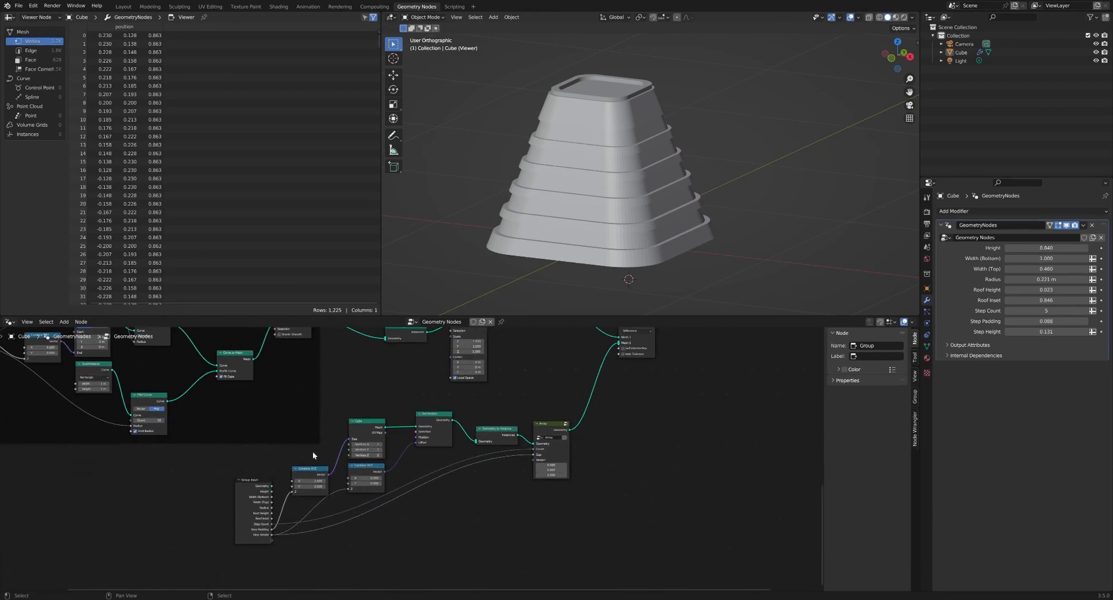
drag(634, 556, 231, 409)
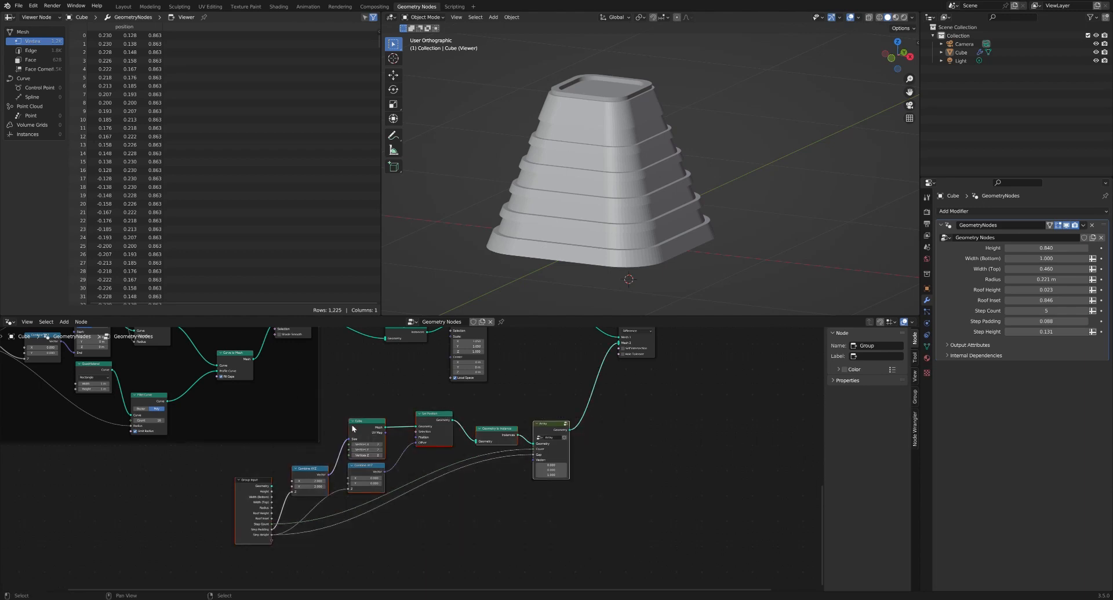
click(365, 399)
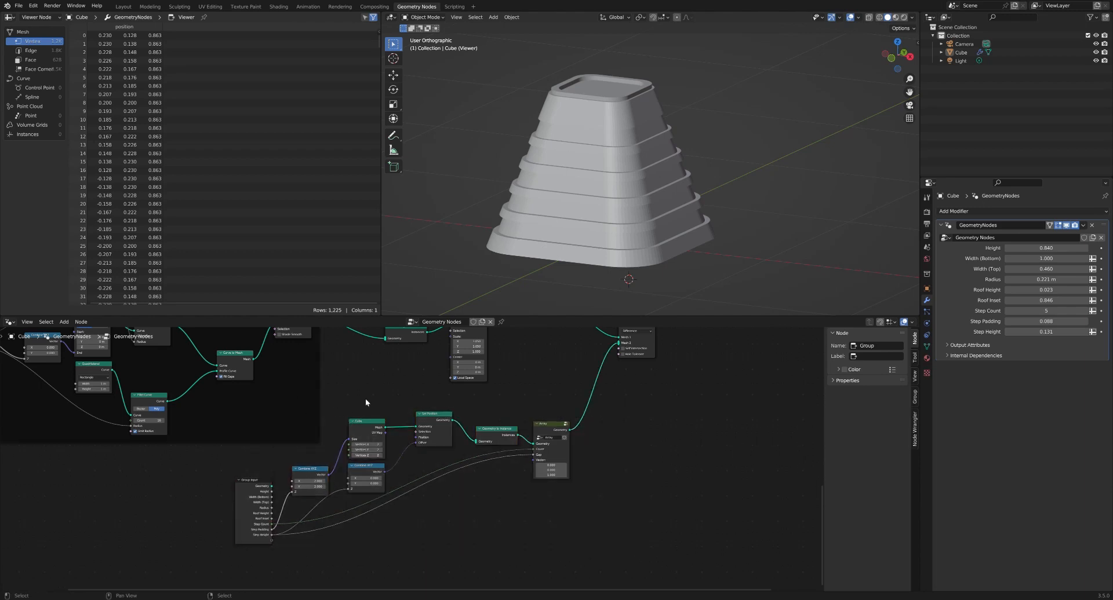
drag(365, 410, 608, 538)
shift+drag(218, 464, 346, 552)
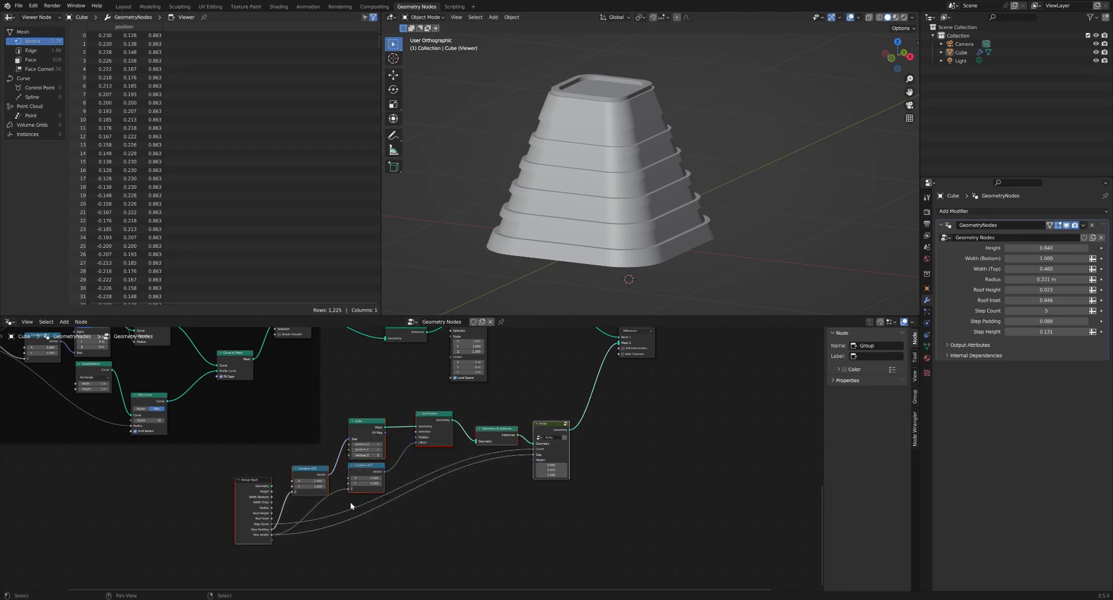
drag(373, 429, 371, 492)
middle_drag(371, 492, 390, 405)
Step: Enclose the step-cutting nodes, from Group Input to Array, in a frame labelled Steps
drag(214, 402, 576, 555)
key(ctrl+j)
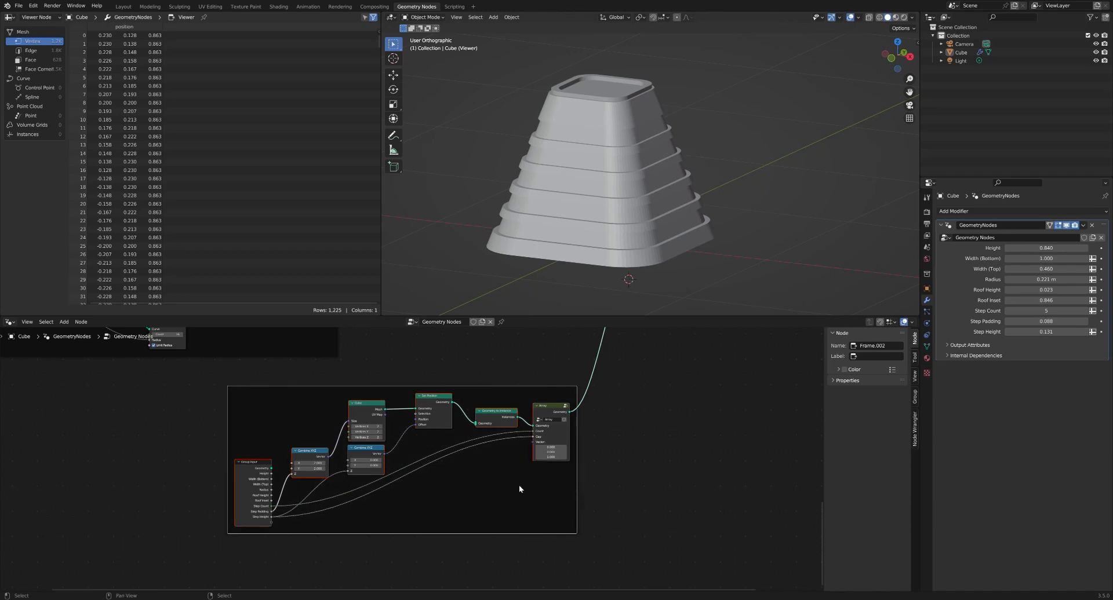
click(875, 359)
text(Steps)
key(Return)
click(683, 425)
Step: Look over the Roof and Base Shape frames, the links into Join Geometry and the stepped building
middle_drag(684, 350, 633, 471)
scroll(632, 470, down, 3)
middle_drag(668, 378, 641, 497)
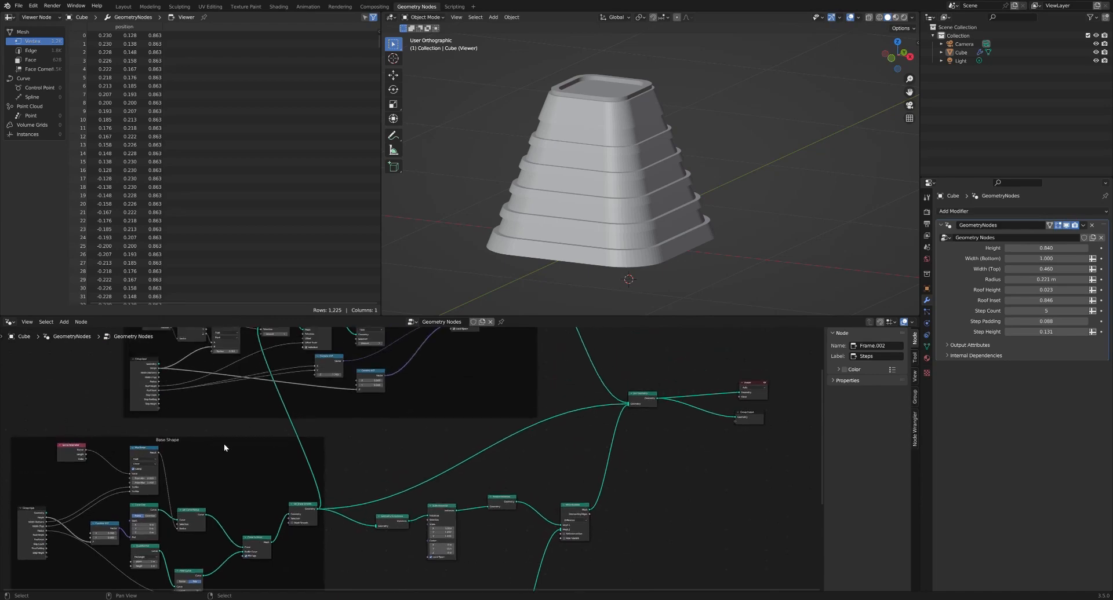
middle_drag(223, 443, 206, 518)
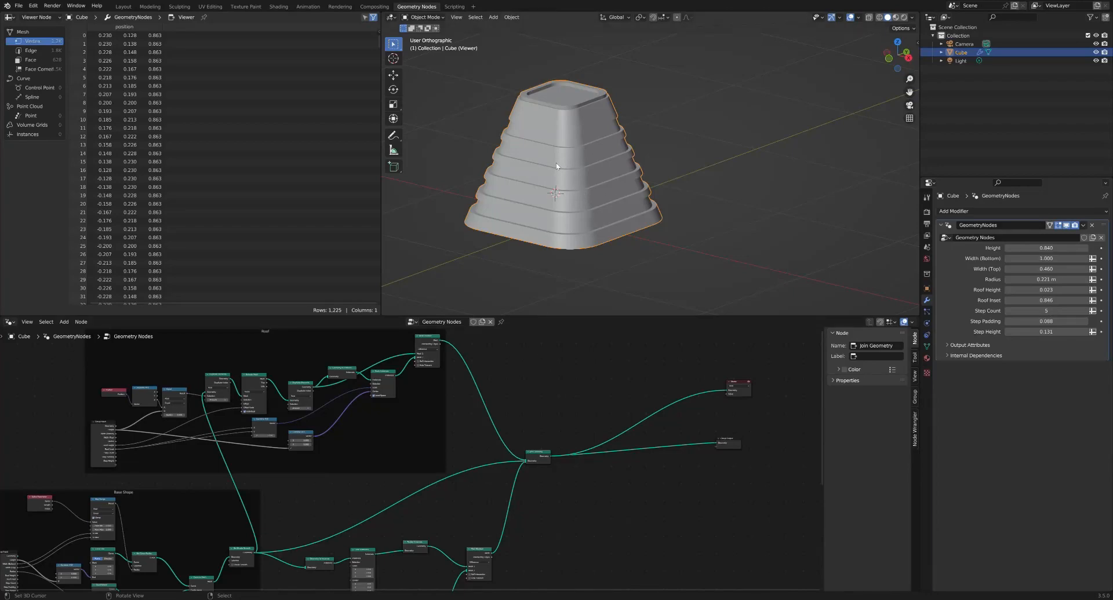
scroll(537, 178, down, 1)
middle_drag(533, 400, 551, 426)
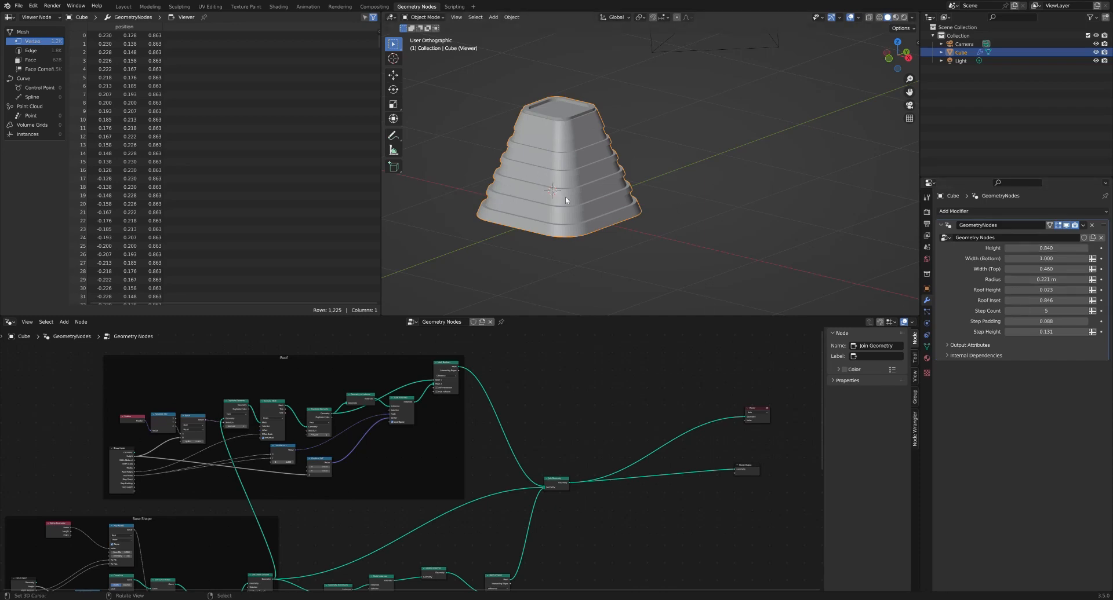
scroll(571, 386, up, 1)
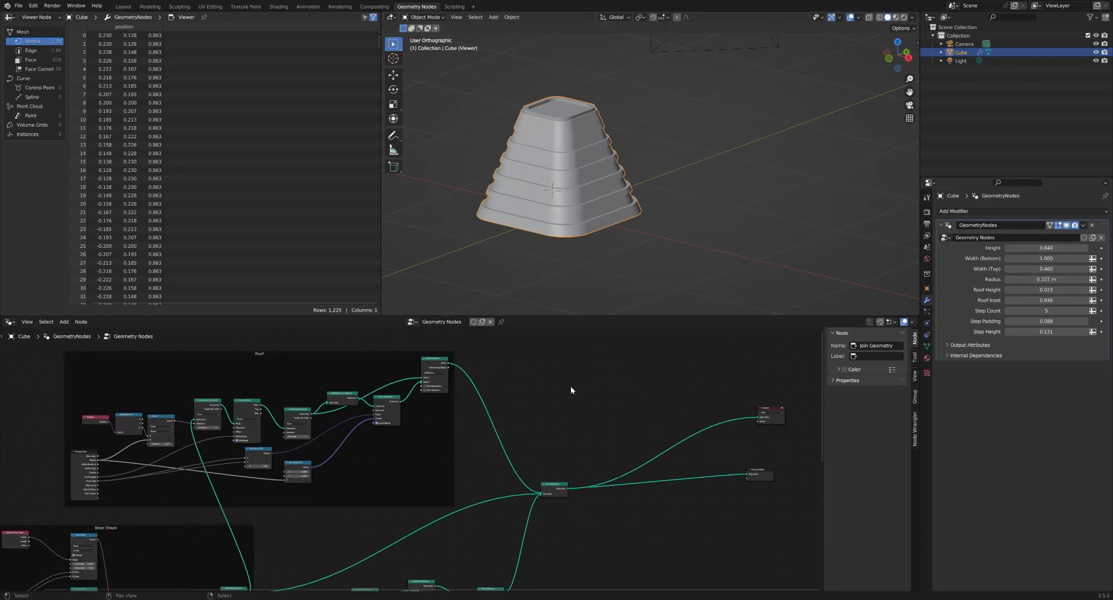
Step: Add a Cube mesh node in the empty area above the Roof frame's Mesh Boolean node
middle_drag(560, 379, 588, 437)
key(shift+a)
text(s)
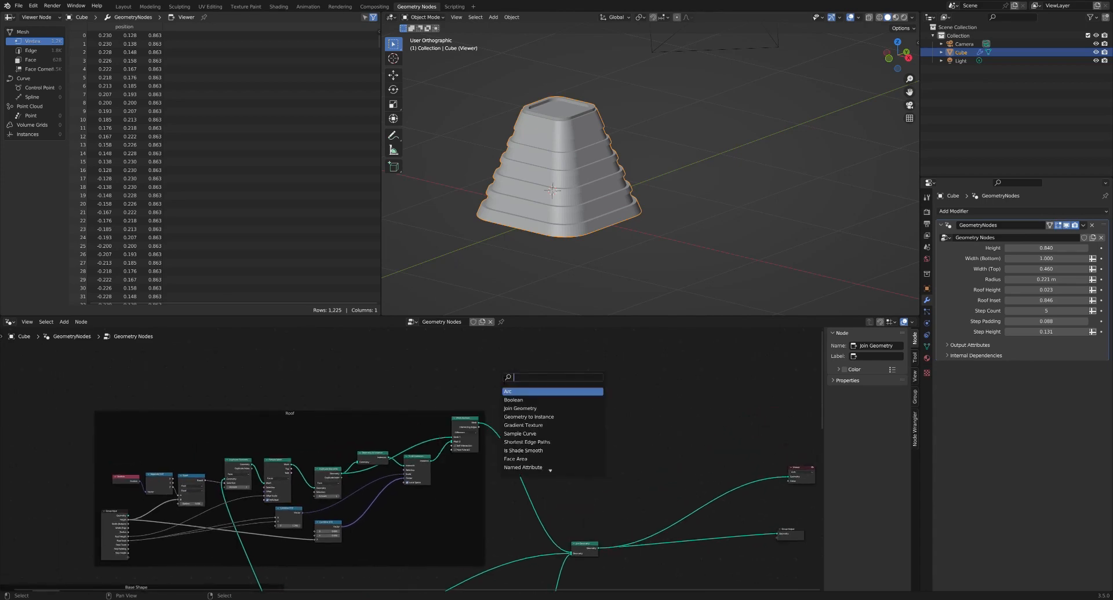
text(cube)
key(Return)
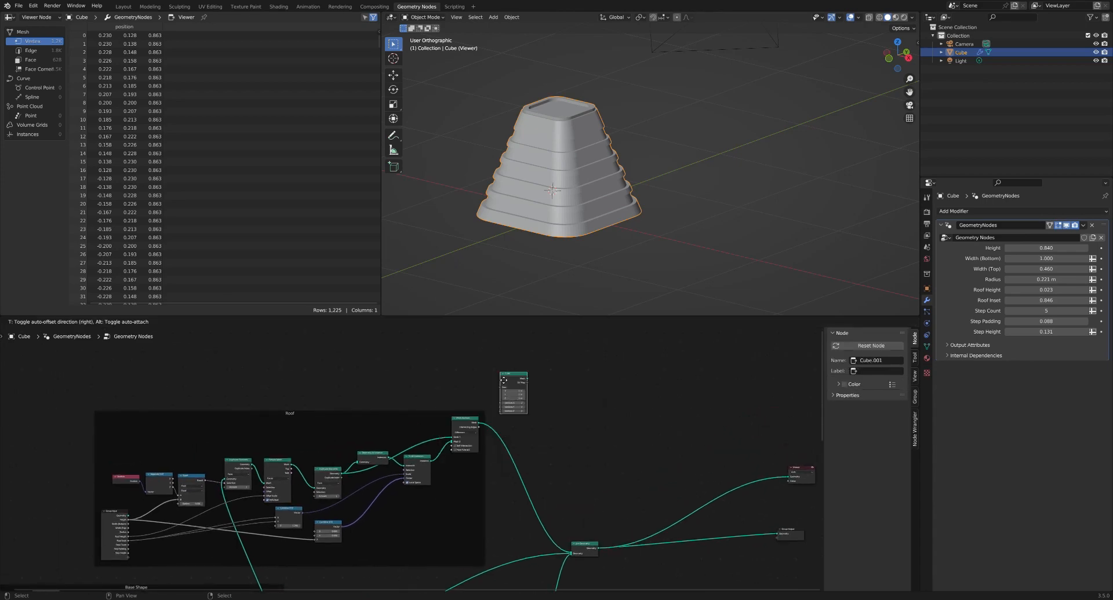
click(537, 386)
Step: Add a Mesh Boolean node in the free space between the new Cube node and the Viewer
key(shift+a)
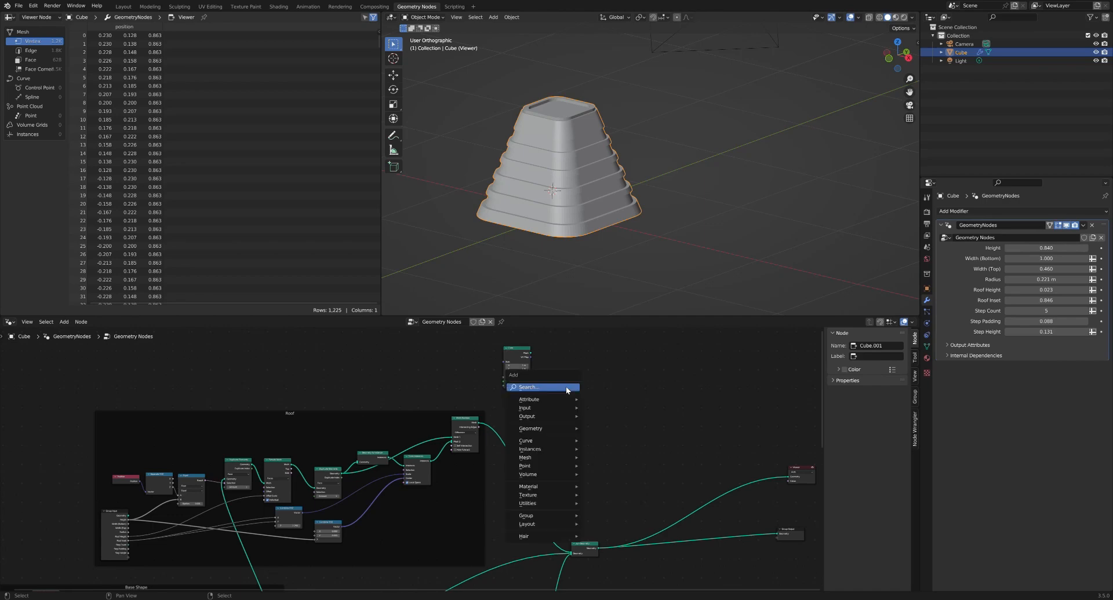
text(sme)
key(Down)
key(Down)
key(Down)
key(Down)
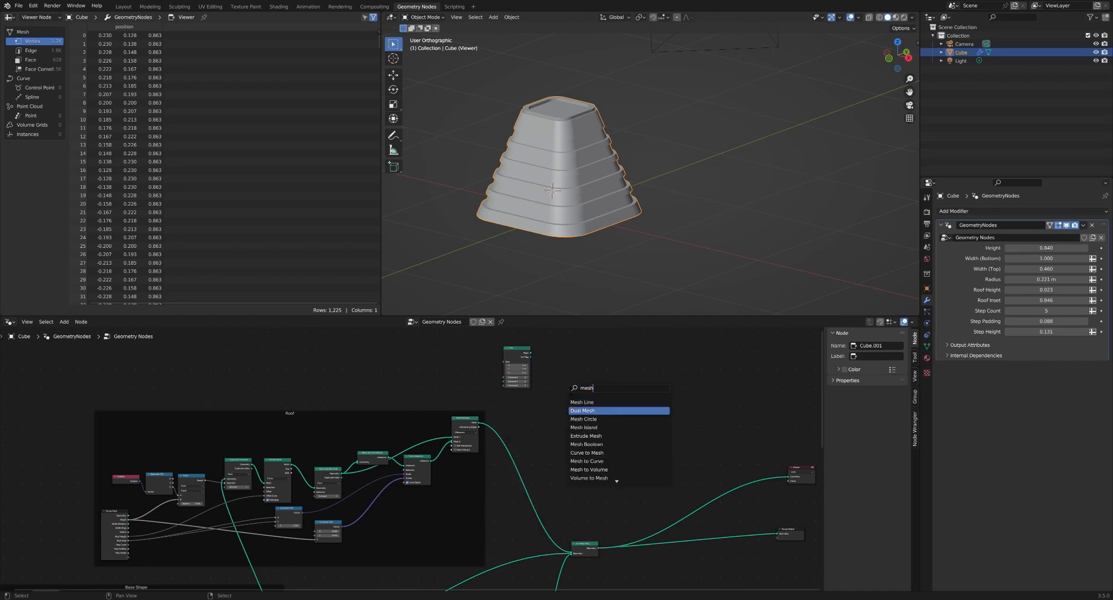
key(Return)
click(650, 415)
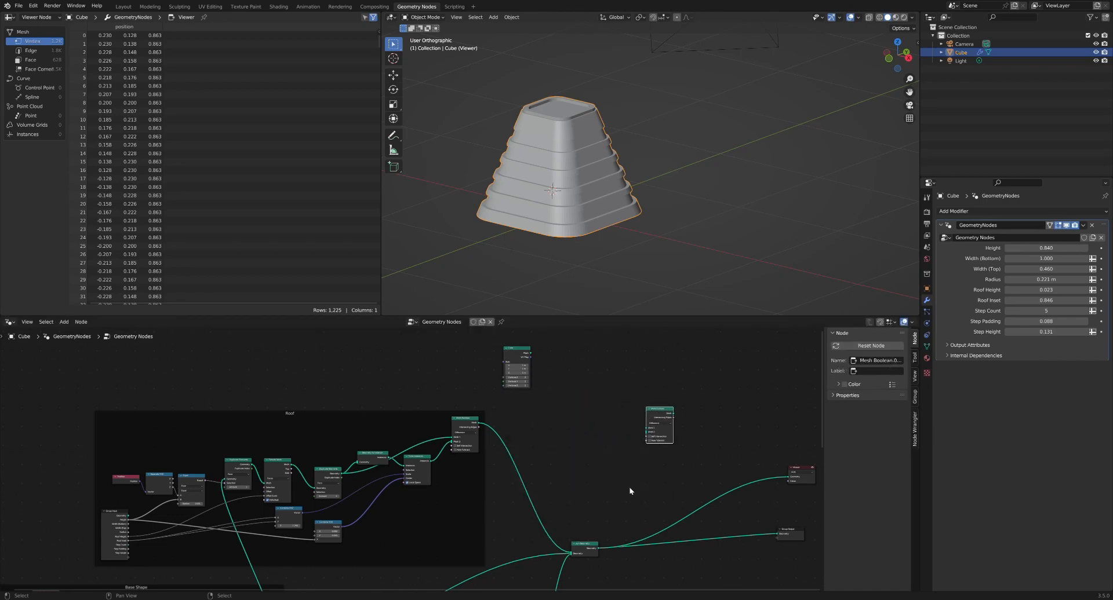
Step: Connect Join Geometry to Mesh 1 and the new Cube's Mesh to Mesh 2 of the new Mesh Boolean node
scroll(604, 516, up, 2)
middle_drag(567, 558, 522, 505)
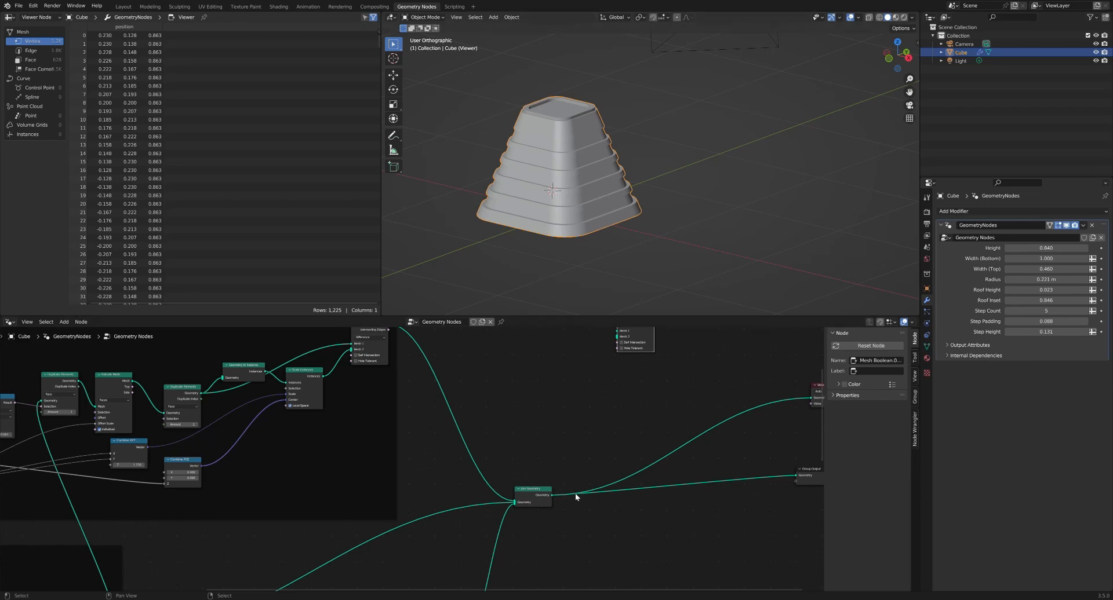
click(550, 498)
drag(552, 496, 618, 392)
middle_drag(618, 391, 626, 453)
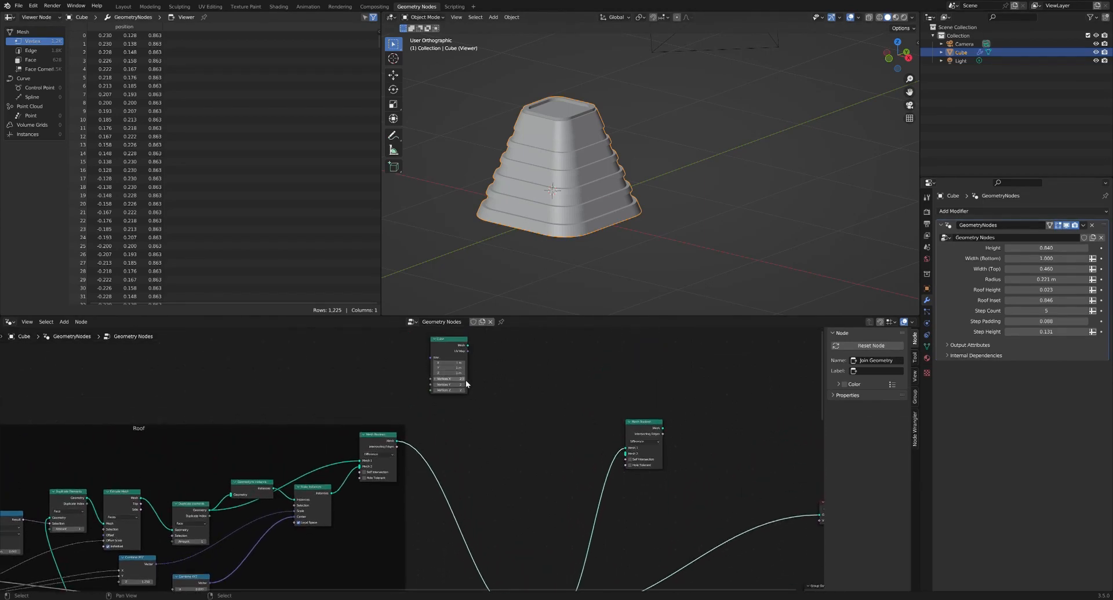
drag(452, 354, 624, 454)
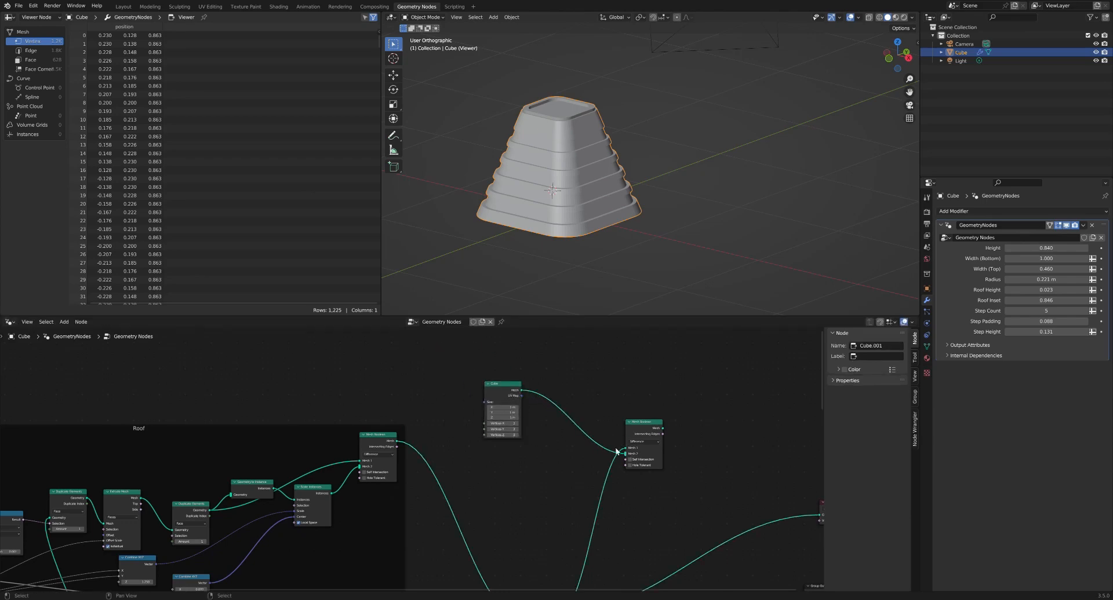
Step: Preview the new Cube's output and the new Mesh Boolean's output, and inspect how the cube meets the building
ctrl+shift+click(508, 387)
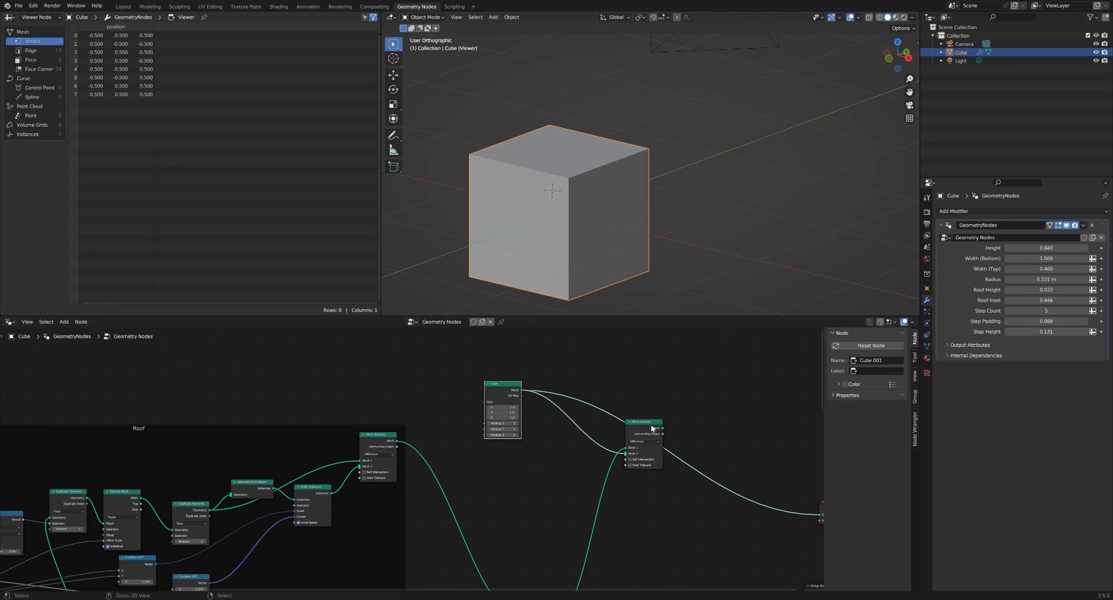
scroll(617, 433, up, 1)
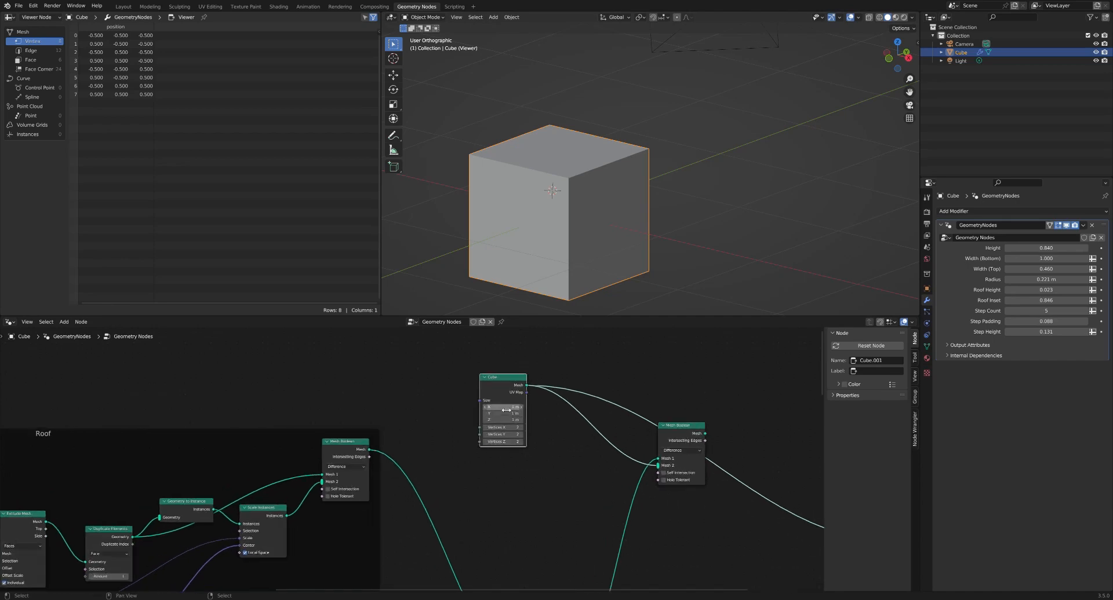
ctrl+shift+click(688, 431)
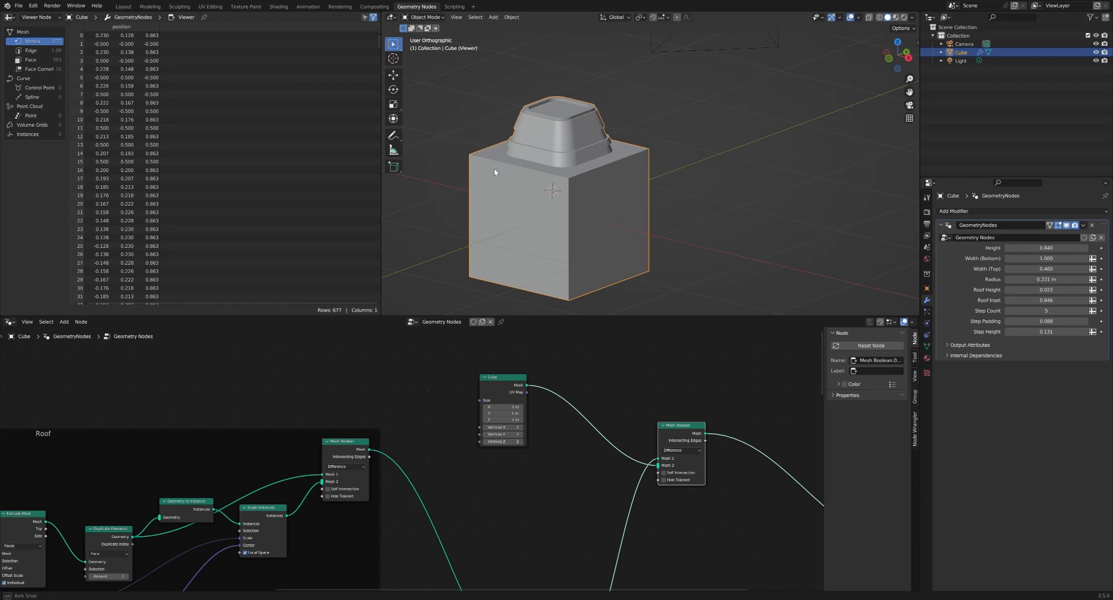
middle_drag(494, 168, 490, 164)
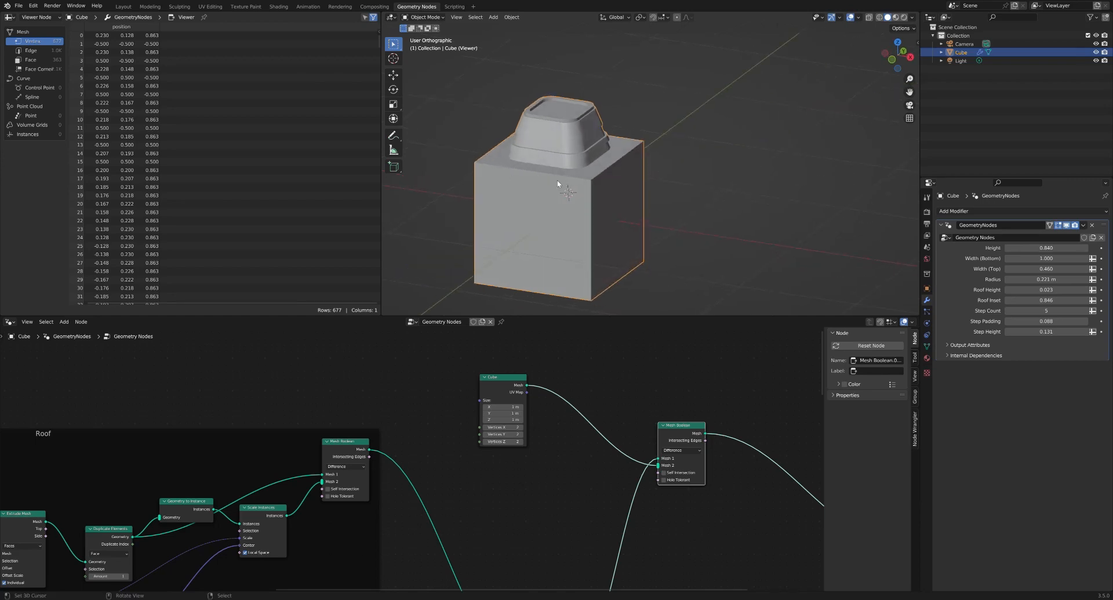
Step: Enable Self Intersection on the new Mesh Boolean node that cuts the building with the cube
scroll(508, 452, down, 5)
middle_drag(501, 488, 502, 437)
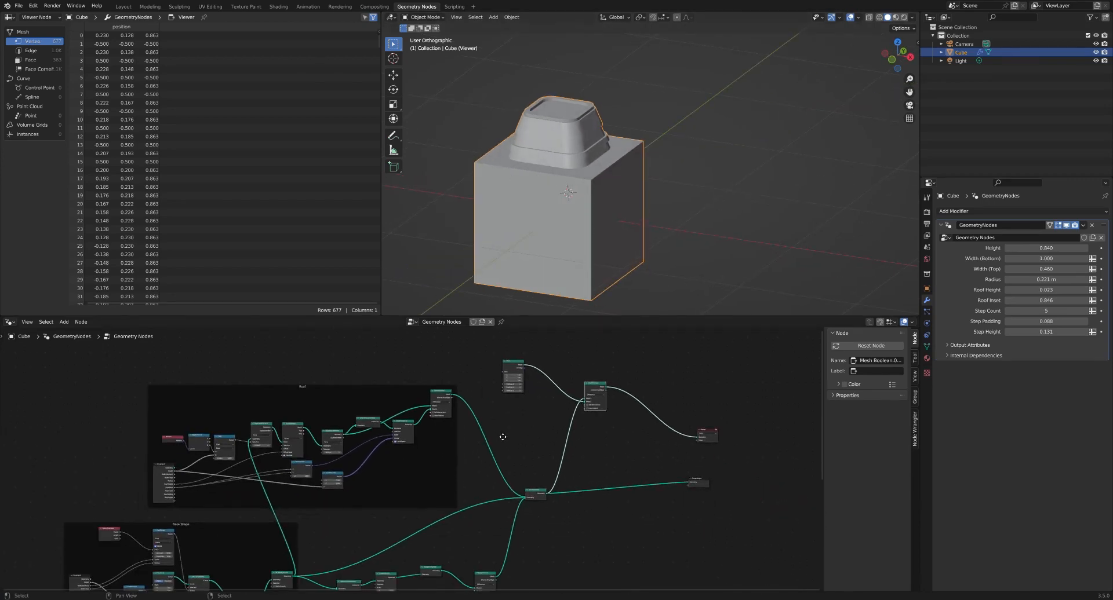
scroll(595, 396, up, 5)
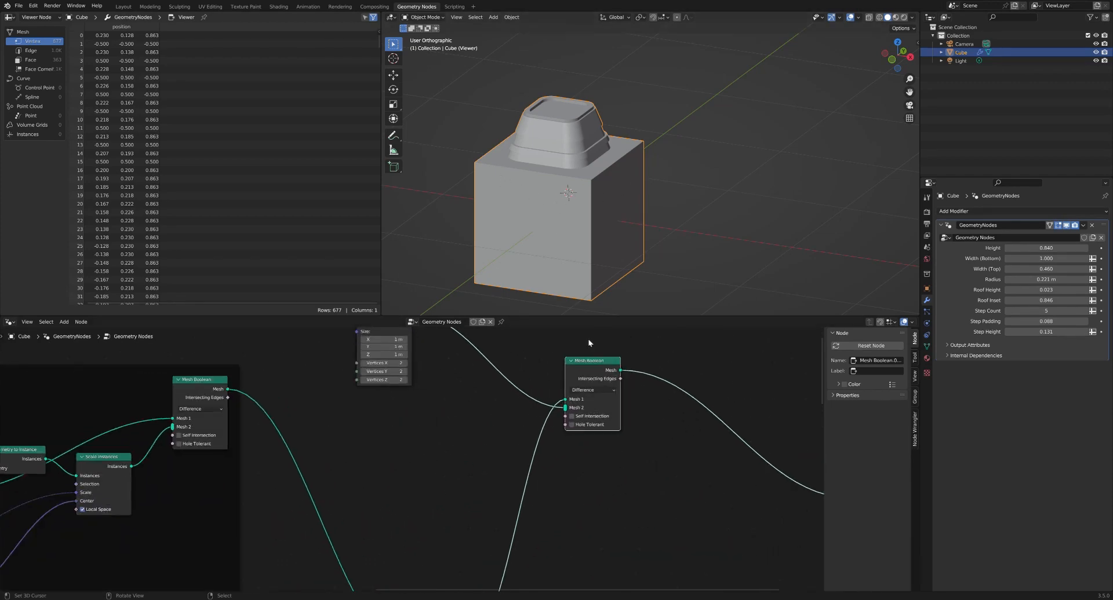
click(594, 417)
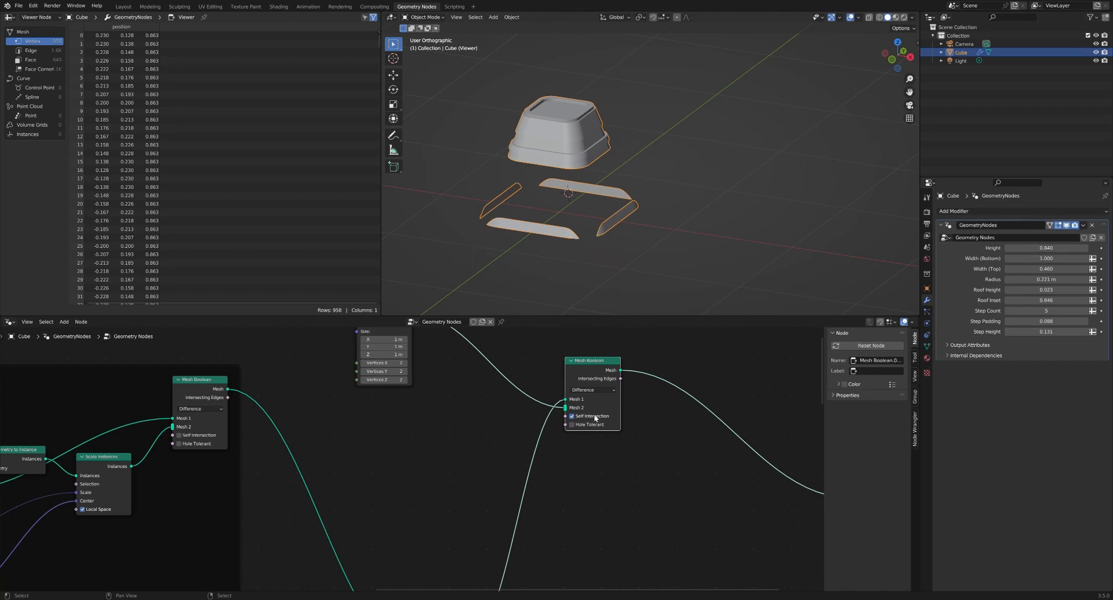
Step: Set the modifier's Width (Bottom) to 0.8 and leave Self Intersection off on the new Mesh Boolean node
middle_drag(472, 421, 480, 455)
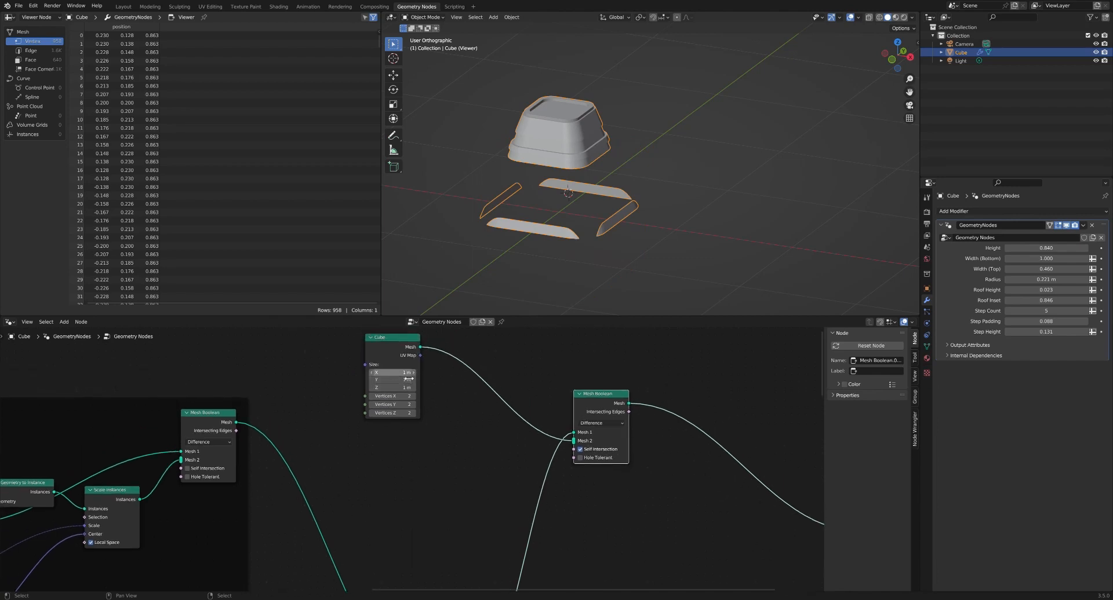
middle_drag(492, 398, 488, 422)
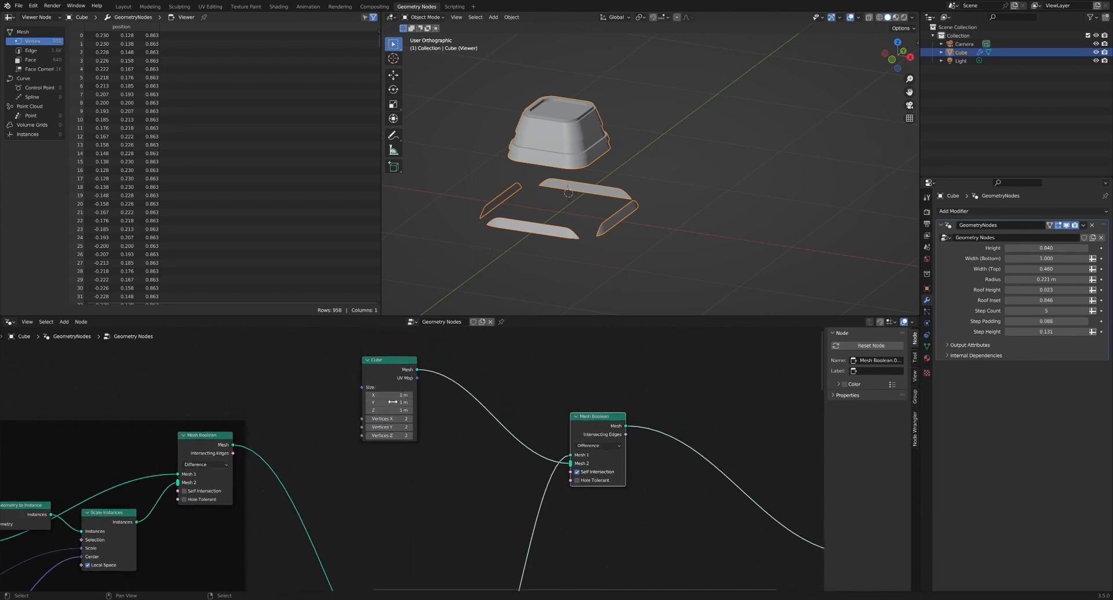
click(1040, 260)
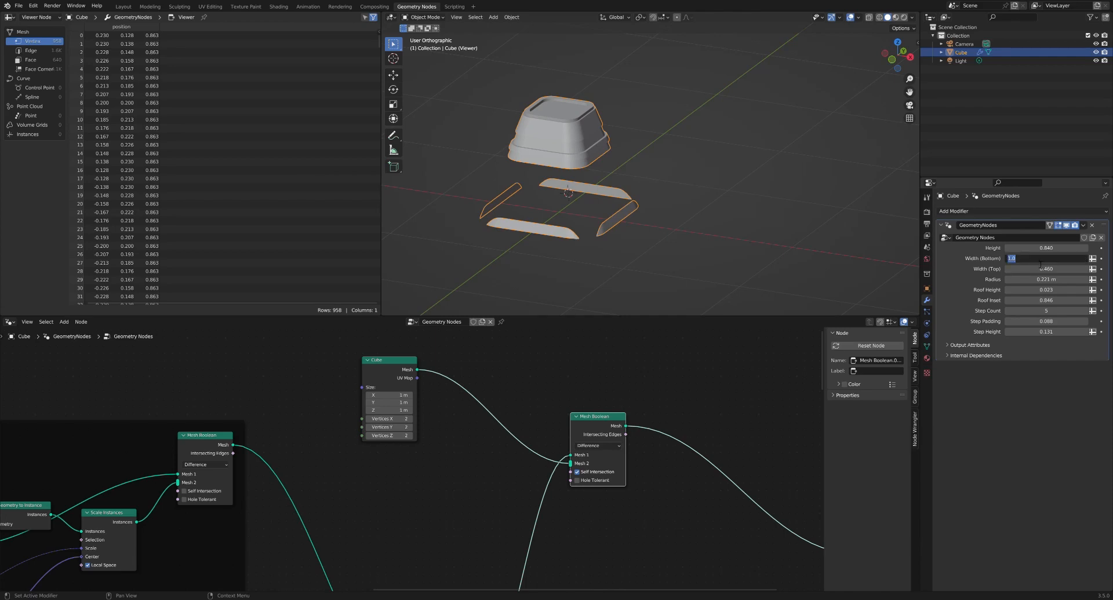
text(0.8)
key(Return)
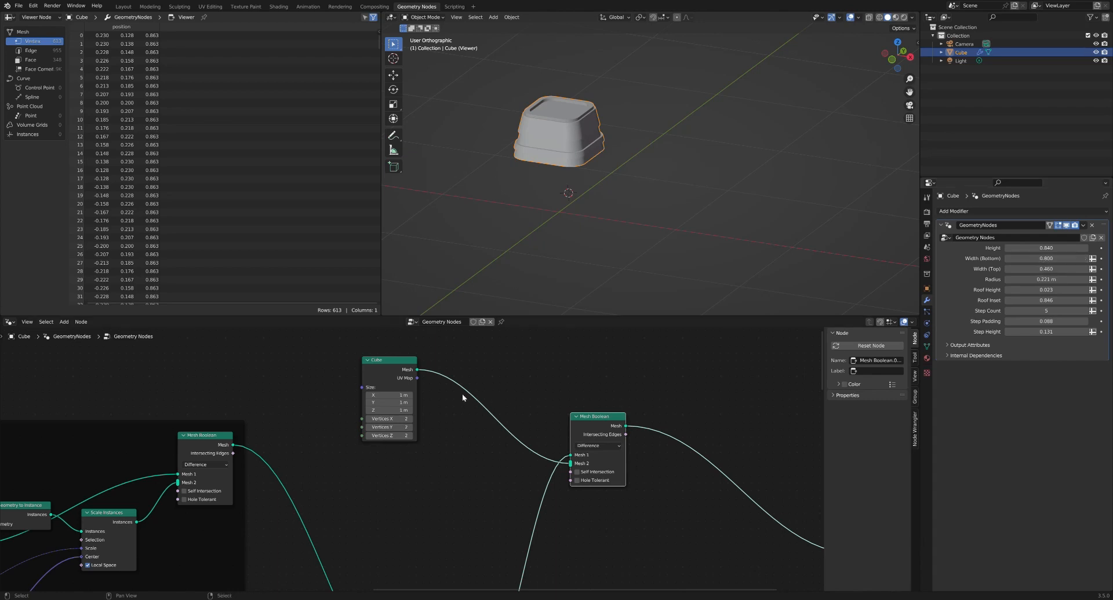
click(596, 472)
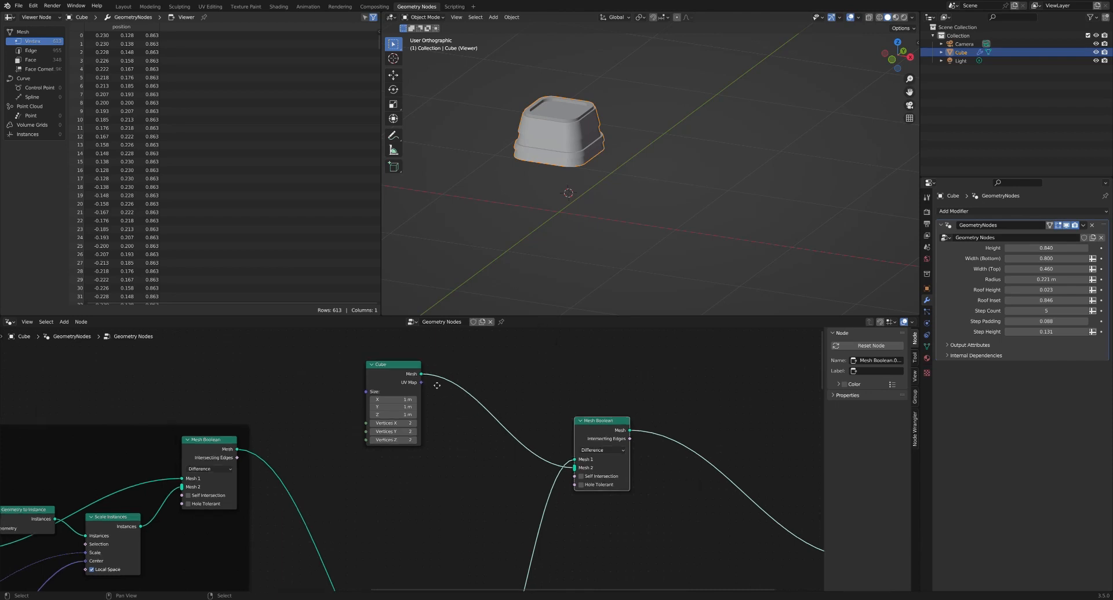
Step: Insert a Set Position node on the link between the new Cube node and the Mesh Boolean
middle_drag(402, 362, 498, 435)
drag(498, 435, 365, 357)
drag(379, 360, 436, 371)
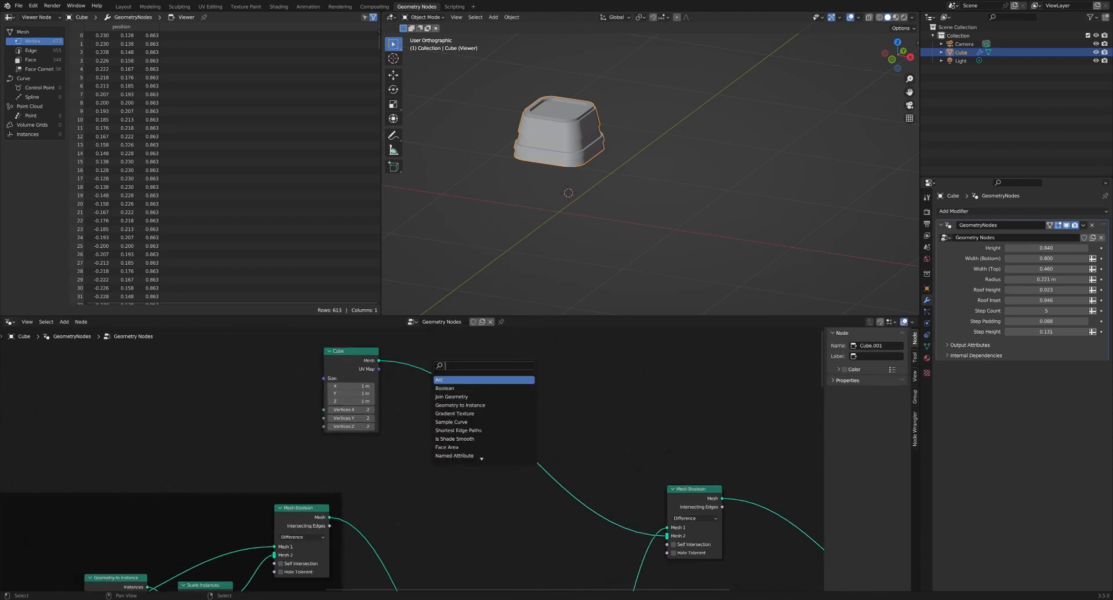
text(set)
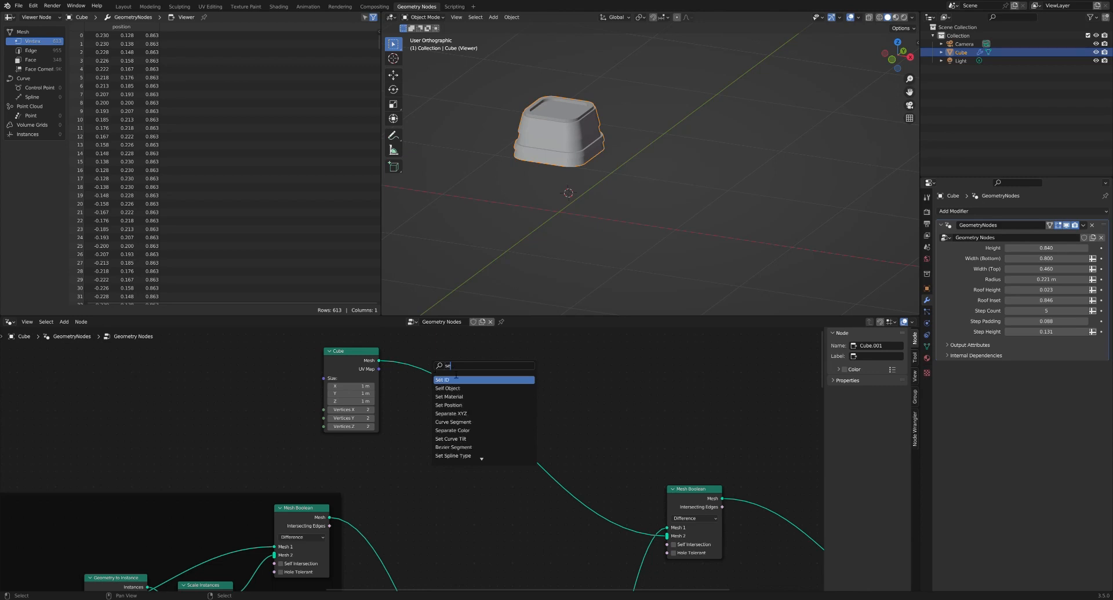
key(Down)
key(Down)
key(Return)
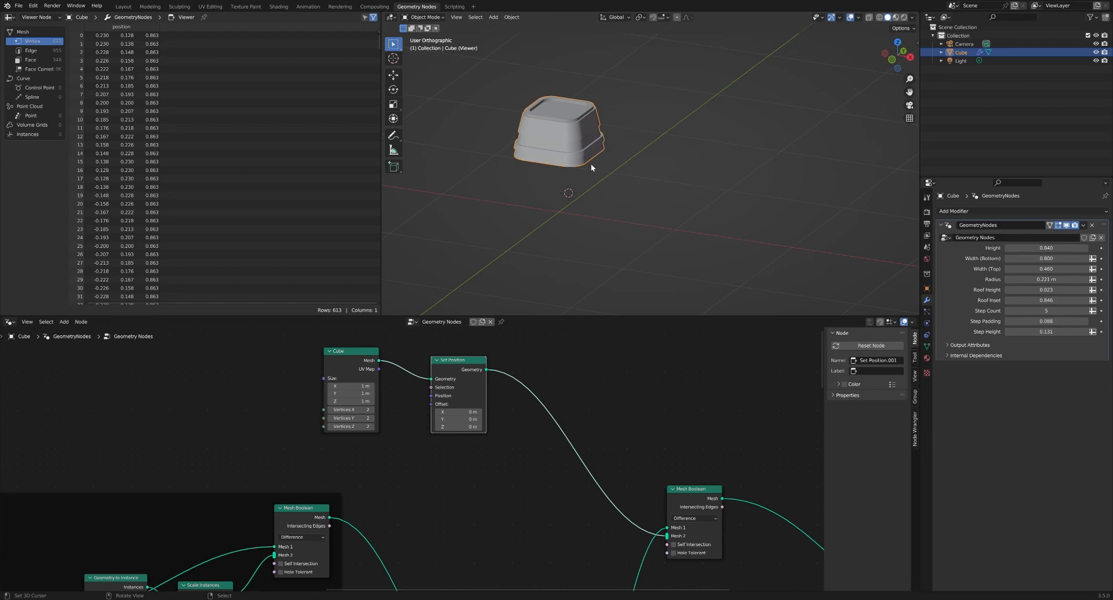
Step: Preview the Join Geometry output and examine the building's footprint and profile from the top and front views
key(KP_7)
scroll(605, 249, down, 5)
middle_drag(582, 552, 590, 306)
ctrl+shift+click(543, 464)
scroll(580, 182, up, 3)
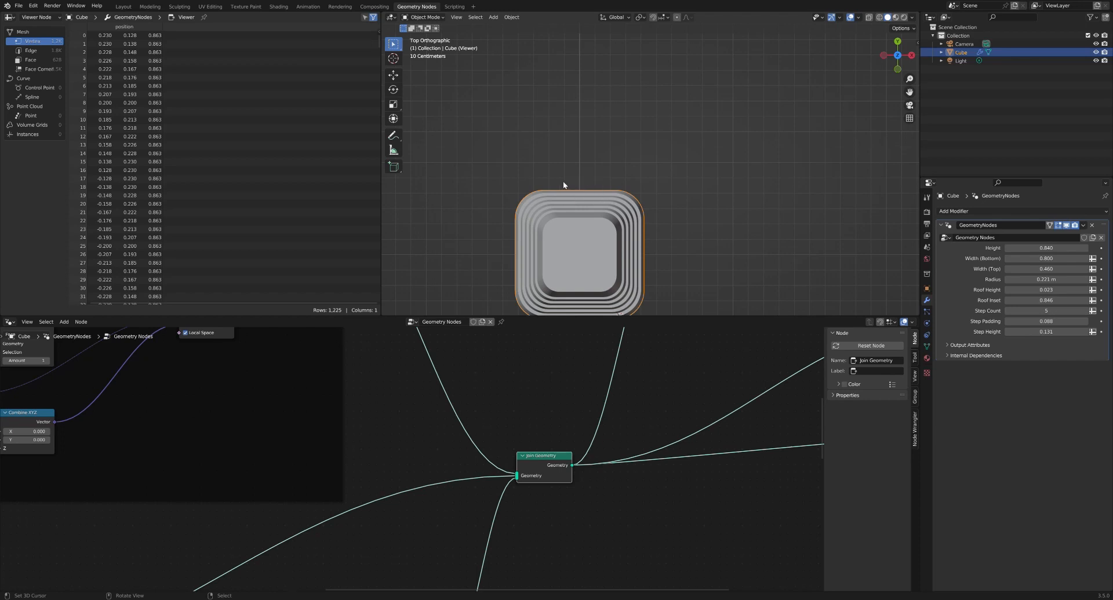
middle_drag(563, 185, 567, 147)
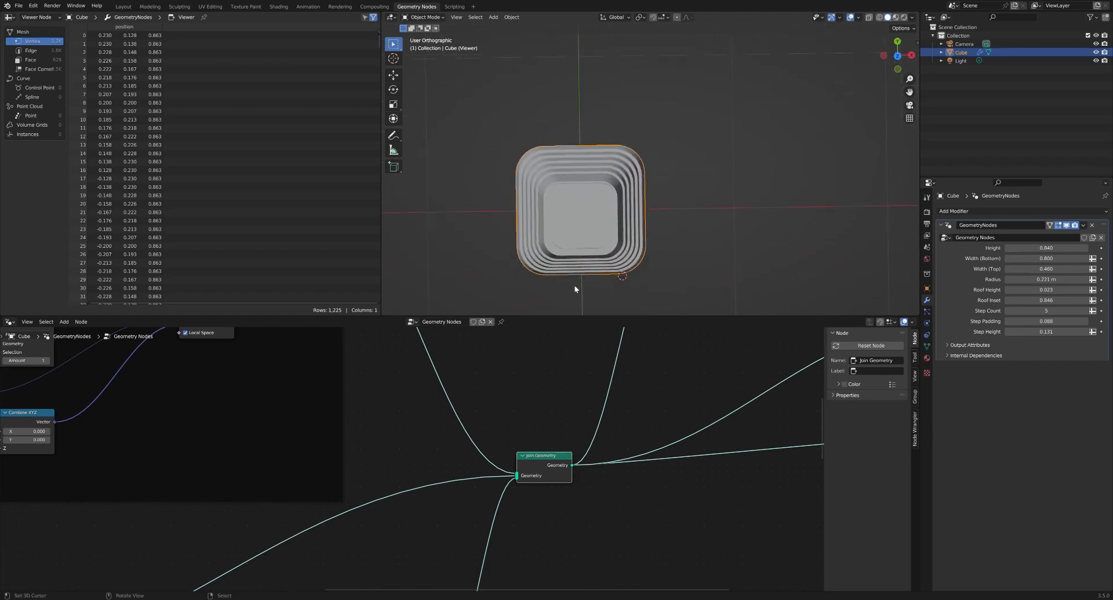
key(KP_1)
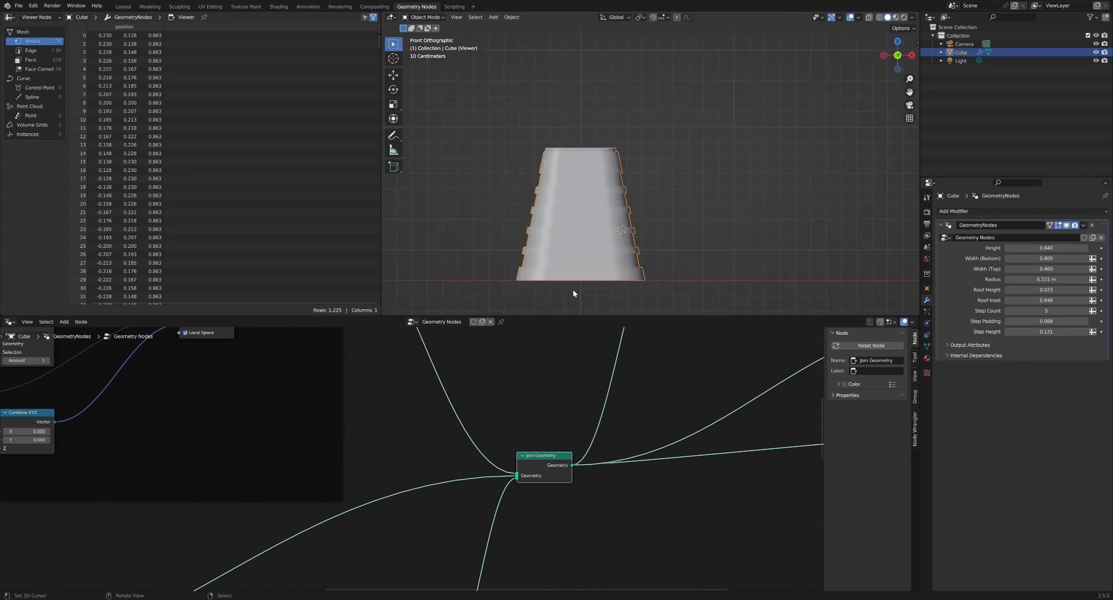
key(KP_7)
scroll(497, 351, down, 5)
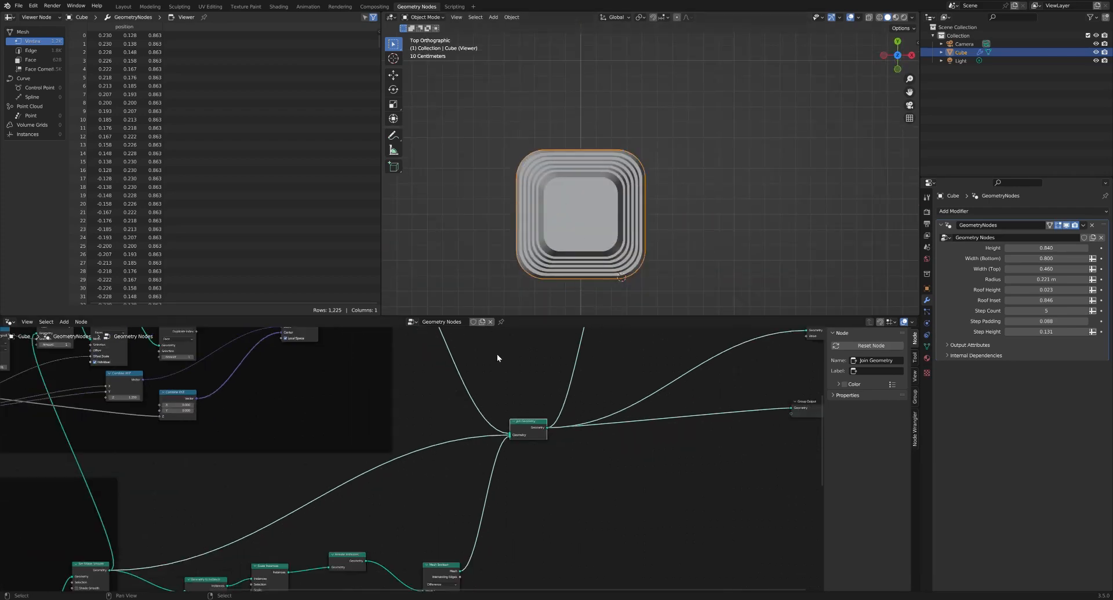
Step: Preview the Set Position output and spread the Cube and Set Position nodes apart to make room for more nodes
middle_drag(497, 354, 539, 560)
scroll(471, 418, up, 6)
ctrl+shift+click(441, 400)
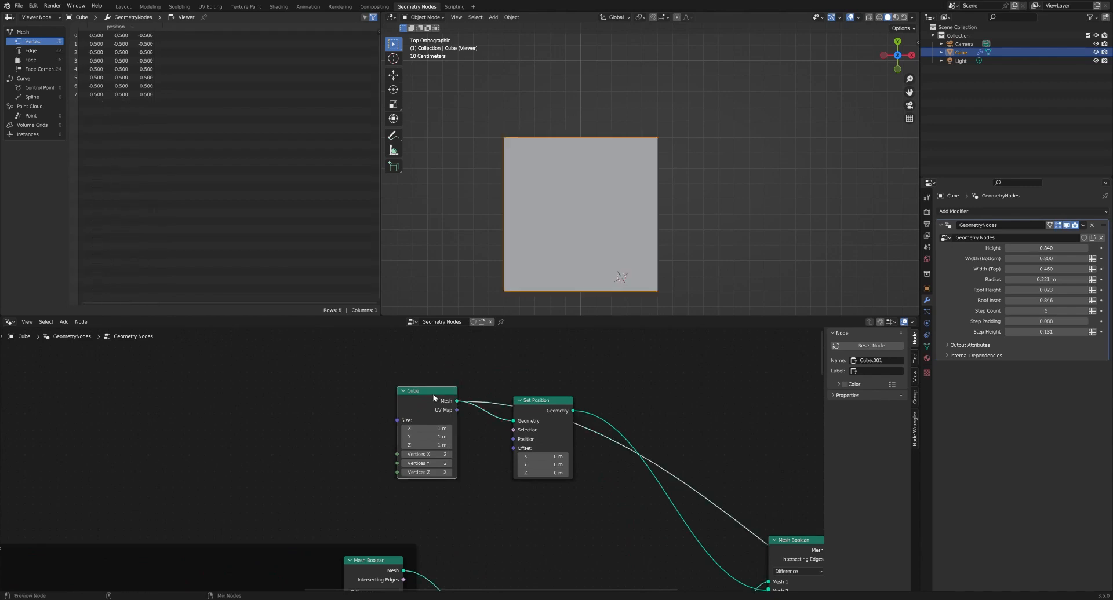
ctrl+shift+click(543, 403)
drag(446, 392, 429, 362)
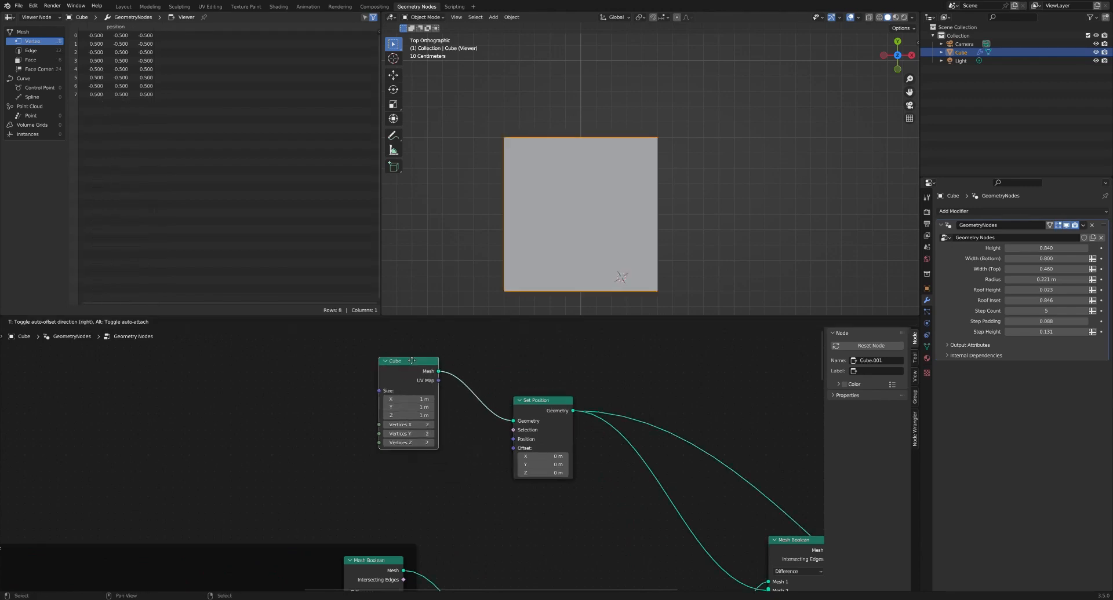
drag(544, 401, 520, 395)
middle_drag(465, 425, 501, 457)
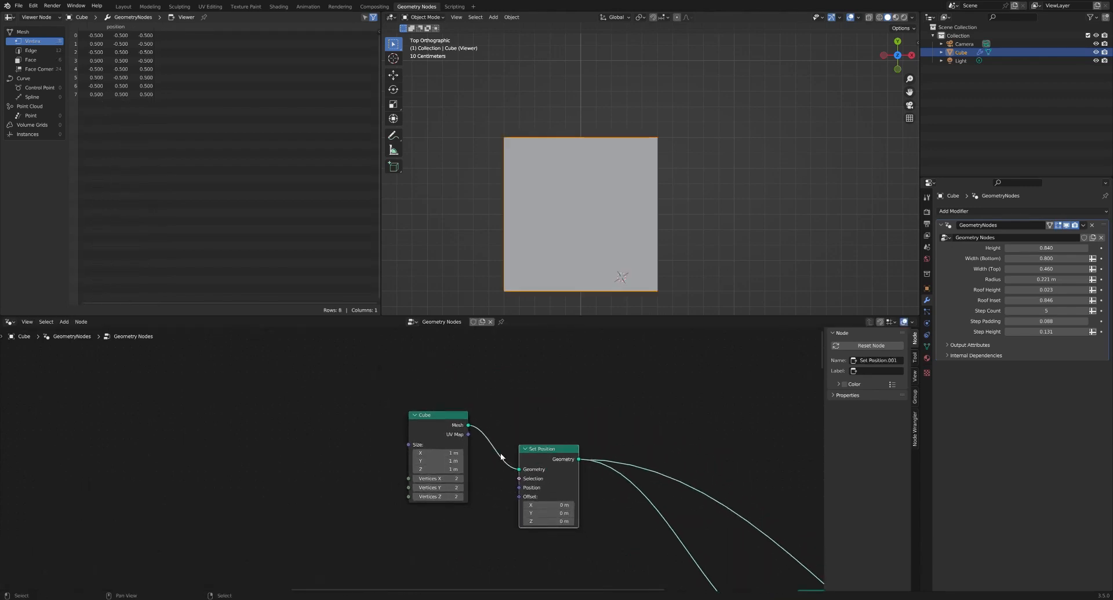
drag(445, 418, 415, 359)
drag(542, 450, 531, 409)
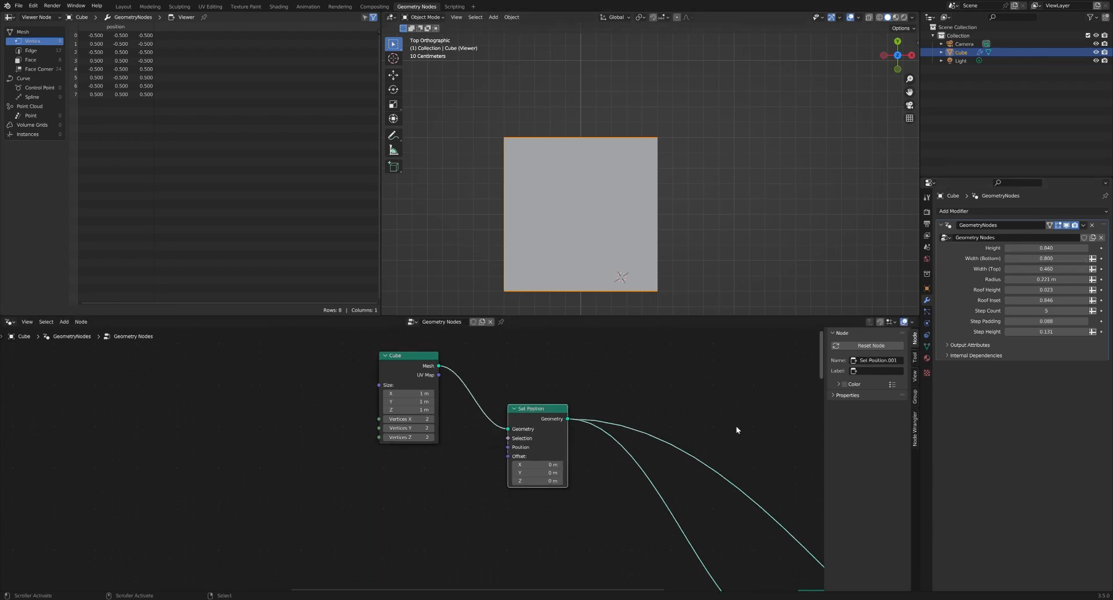
Step: Add a Combine XYZ node feeding Set Position's Offset and place it directly below the Cube node
drag(508, 456, 365, 486)
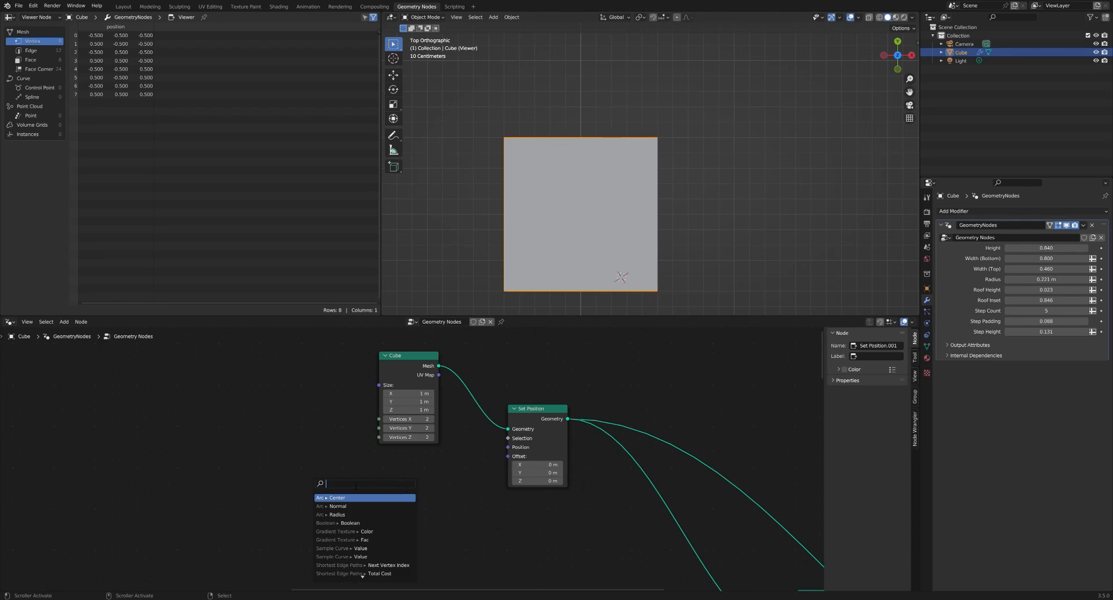
text(combine xyz)
key(Return)
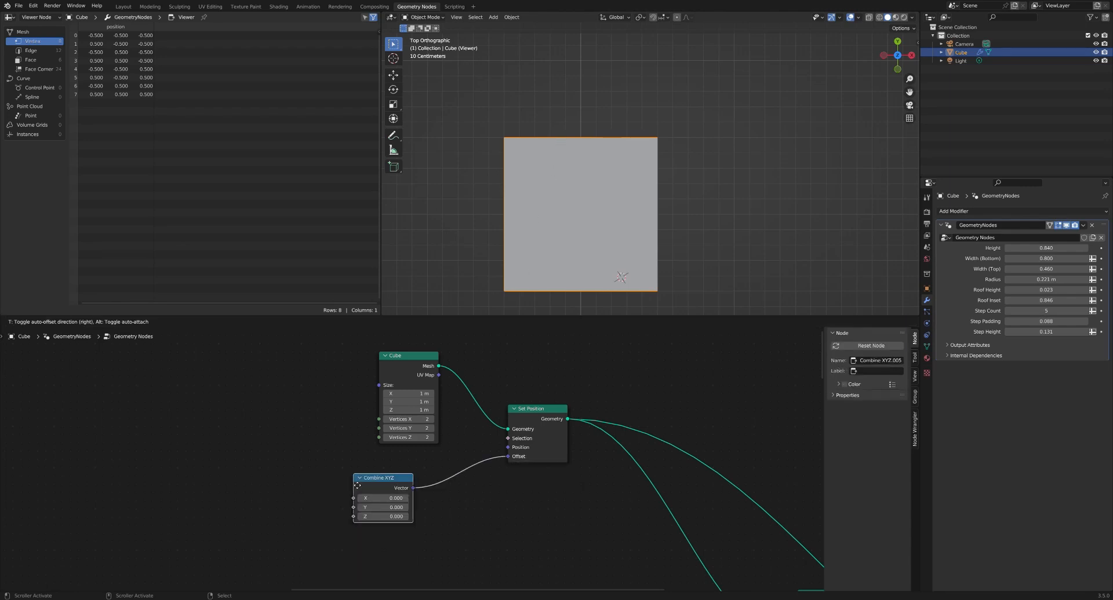
click(384, 467)
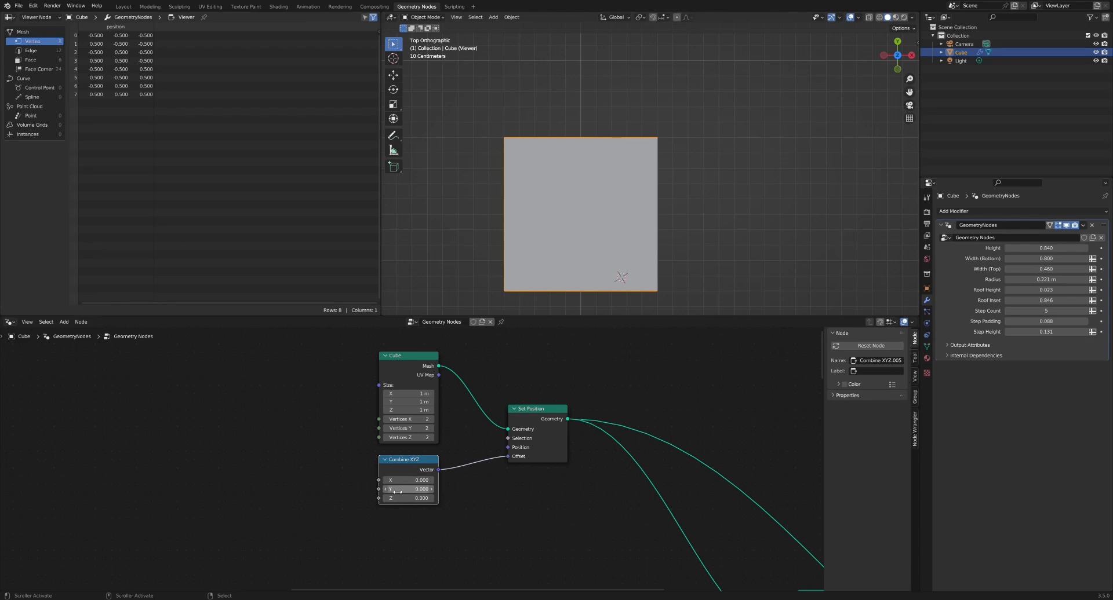
Step: Add a Group Input node in the free space before the Combine XYZ node
click(342, 476)
key(shift+a)
mouse_move(308, 465)
mouse_move(353, 471)
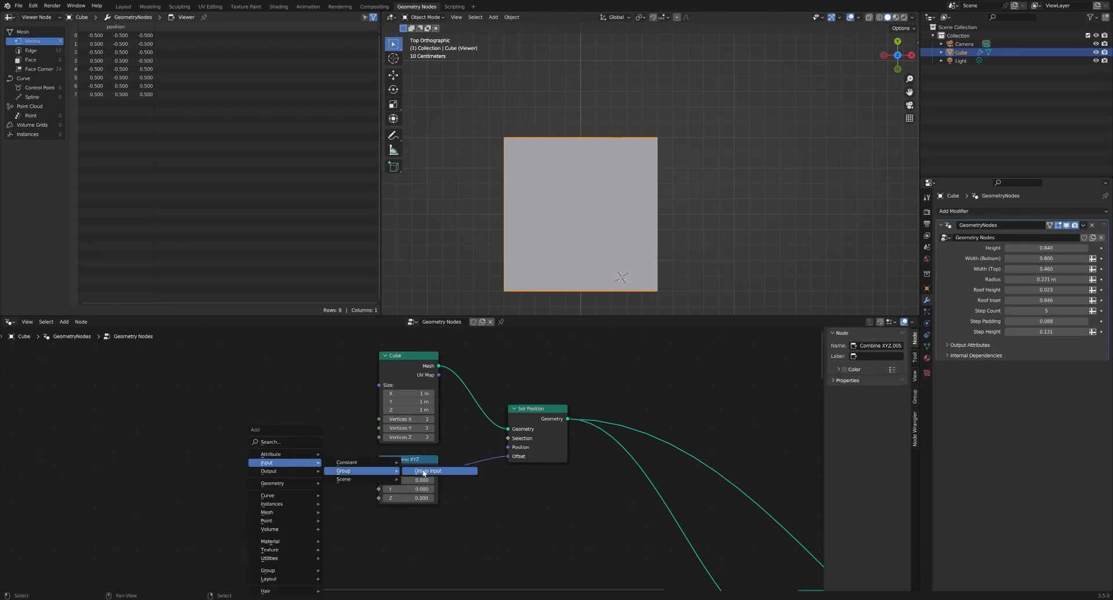
click(428, 472)
click(230, 500)
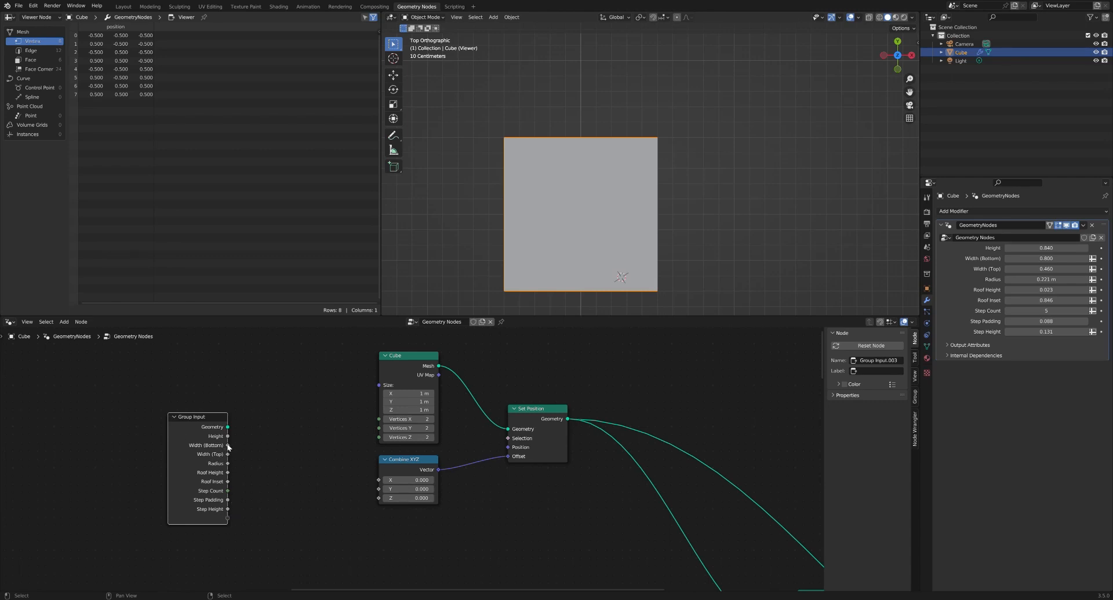
Step: Divide the Group Input's Width (Bottom) by 2 with a Math node and feed the result into Combine XYZ's Y
drag(227, 445, 296, 467)
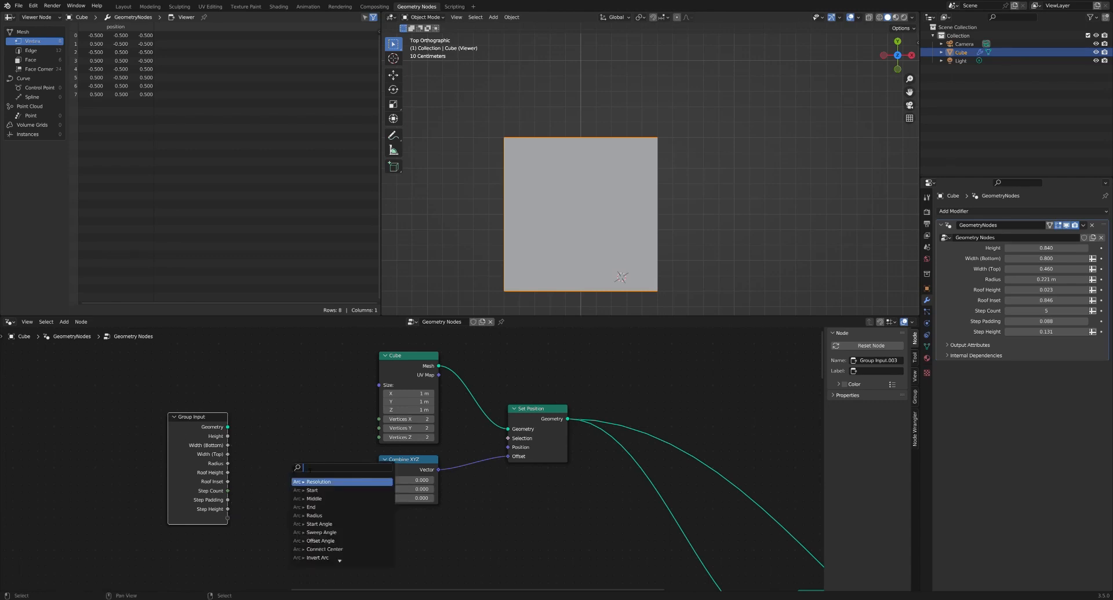
text(math)
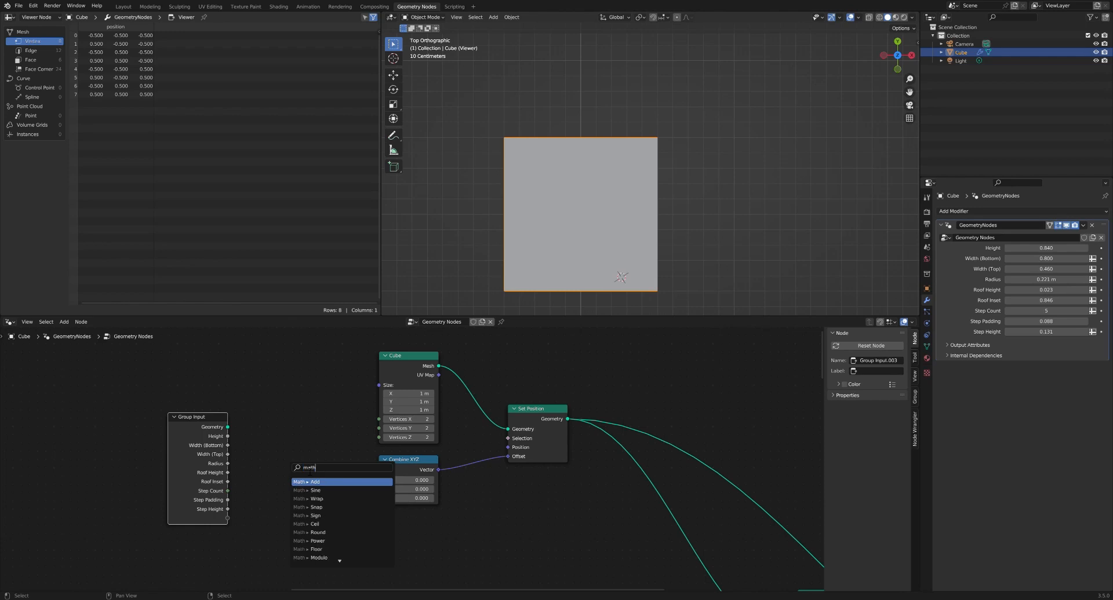
text( di)
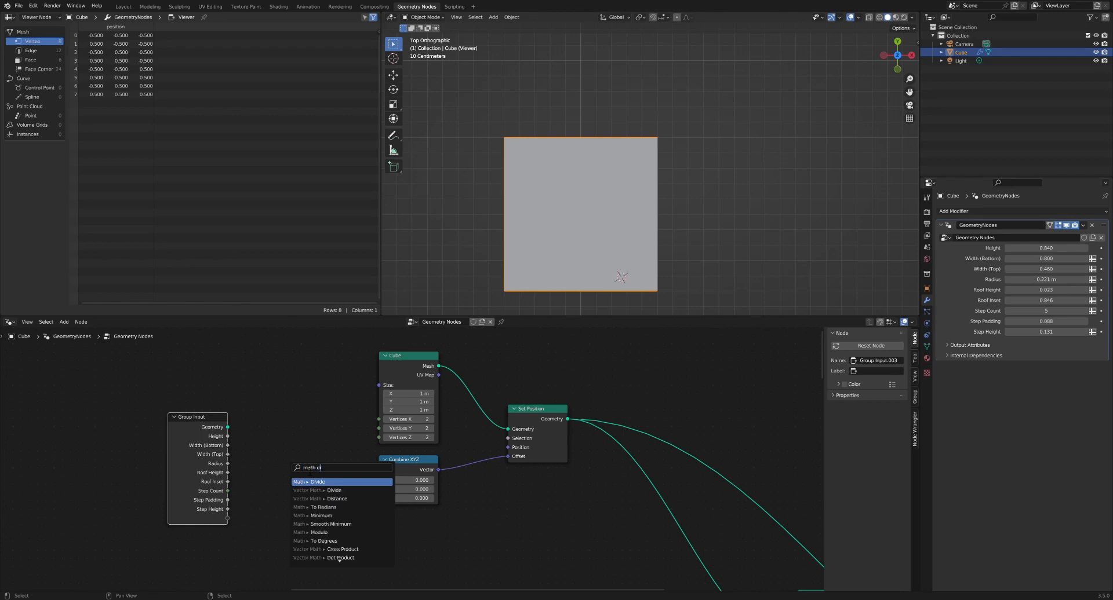
key(Return)
click(298, 460)
click(313, 503)
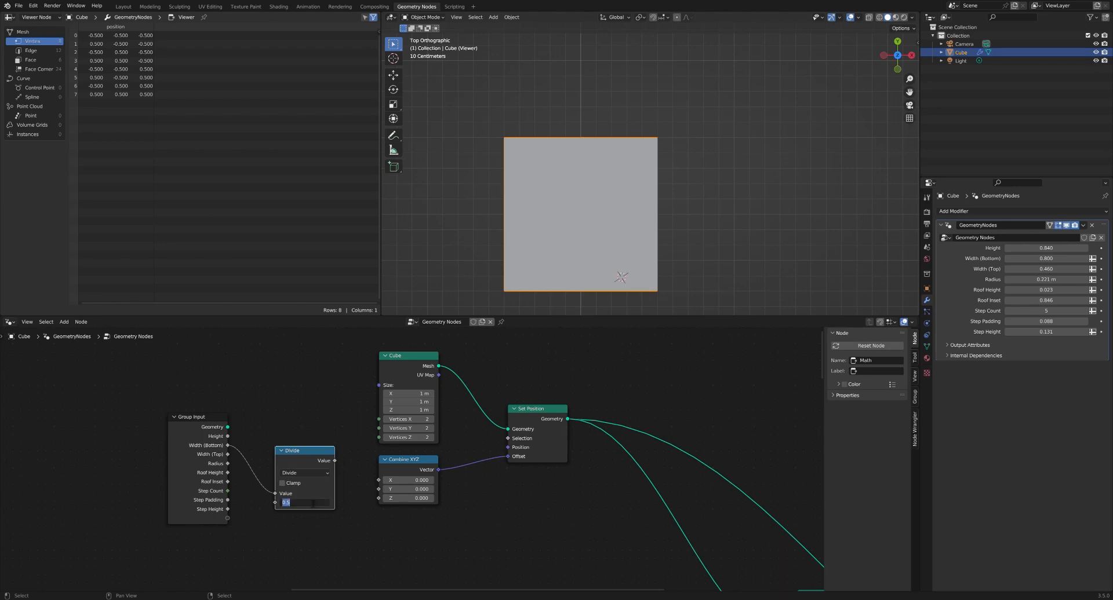
text(2)
key(Return)
drag(334, 460, 379, 489)
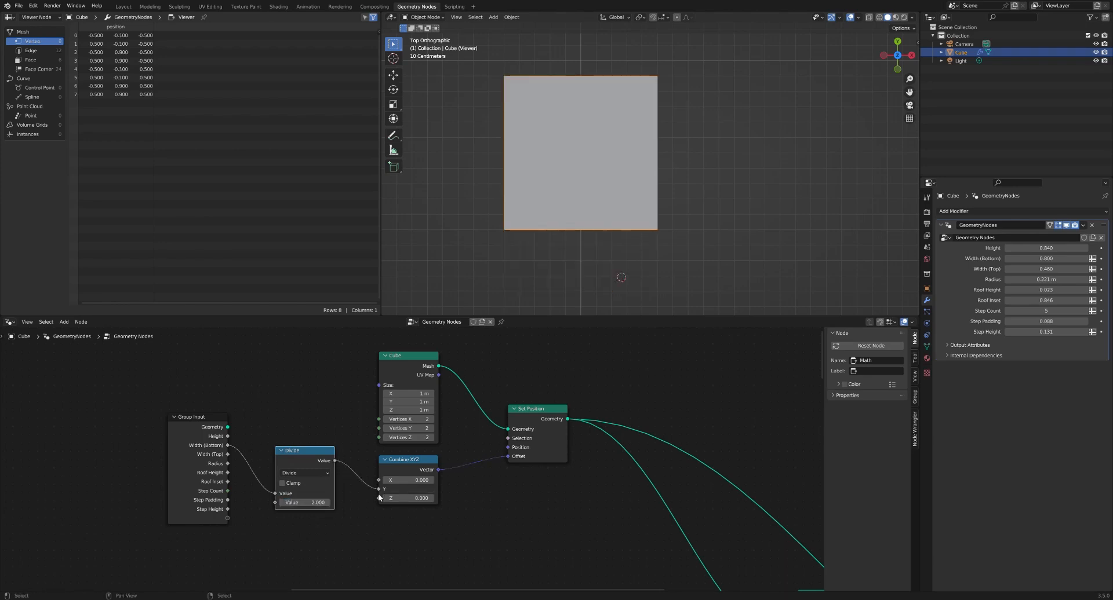
Step: Set the Cube node's X, Y and Z size to 0.5 m
click(412, 395)
text(0.5)
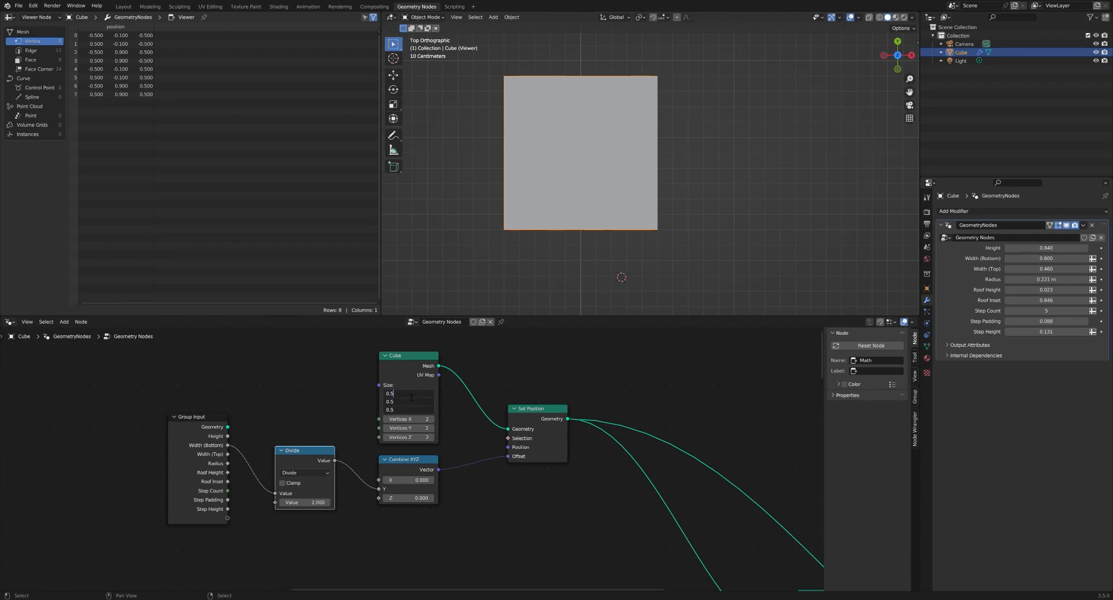
key(Return)
Step: Preview the new Mesh Boolean's output, enable its Self Intersection, and inspect the cut at the building's base
scroll(447, 449, down, 3)
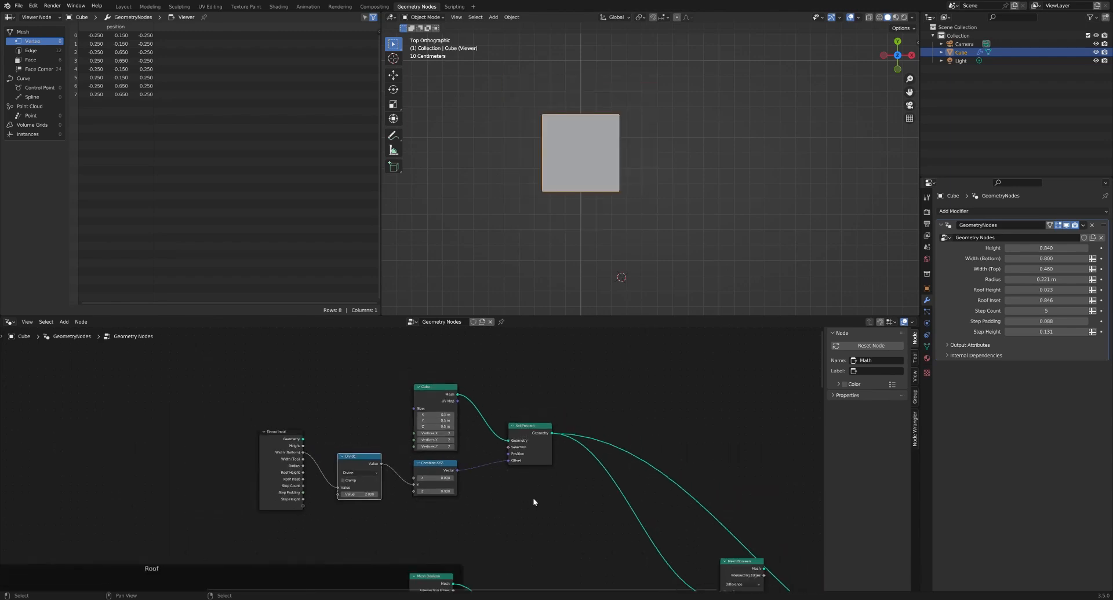
middle_drag(485, 405, 459, 384)
ctrl+shift+click(638, 510)
middle_drag(571, 244, 635, 204)
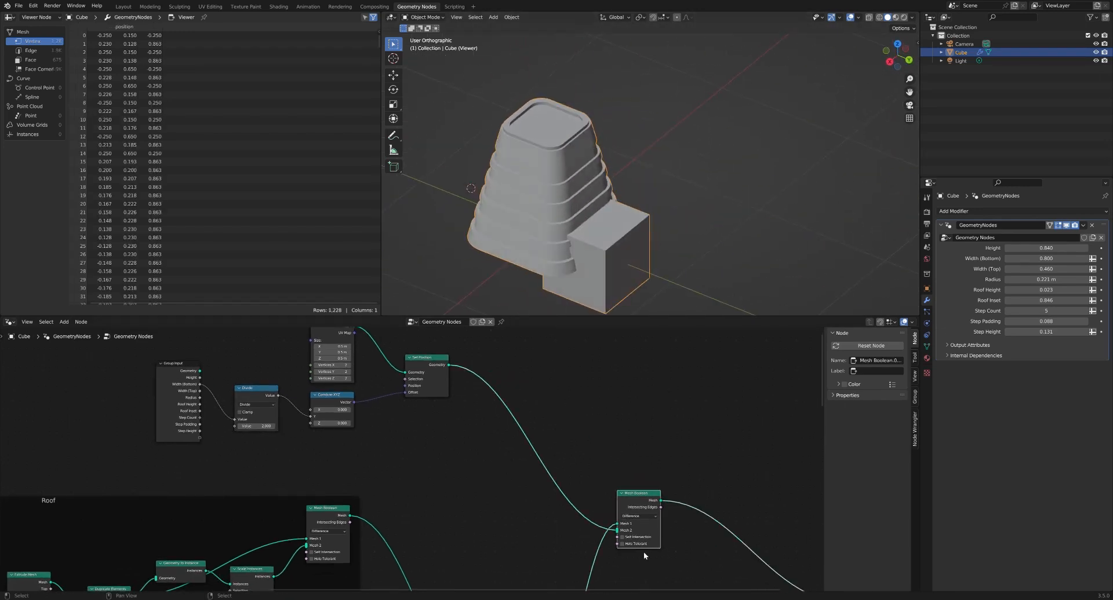
click(638, 537)
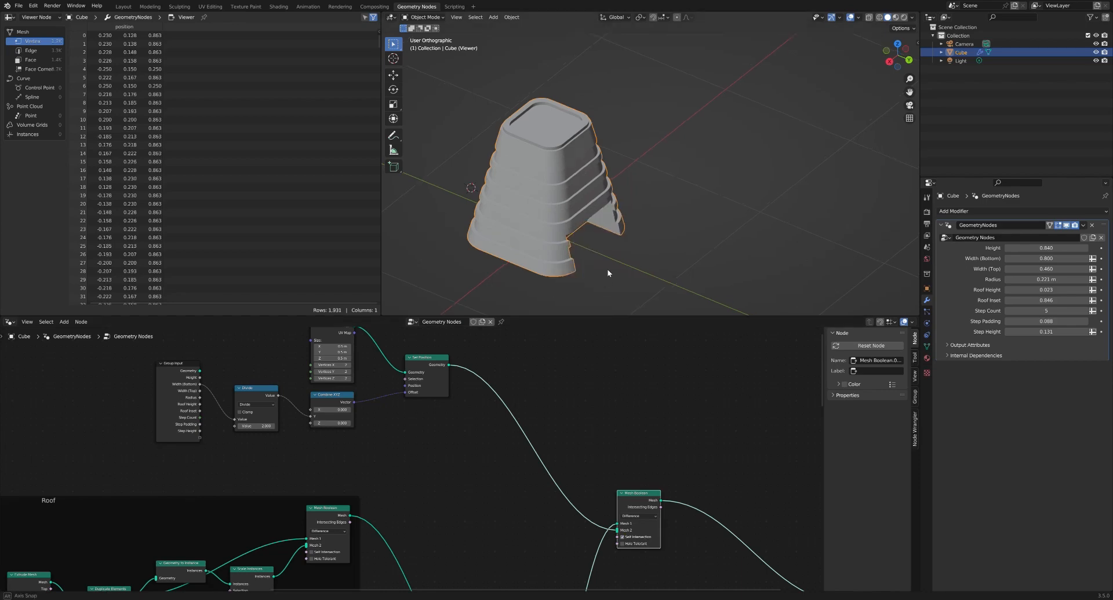
middle_drag(607, 269, 585, 222)
scroll(640, 476, up, 1)
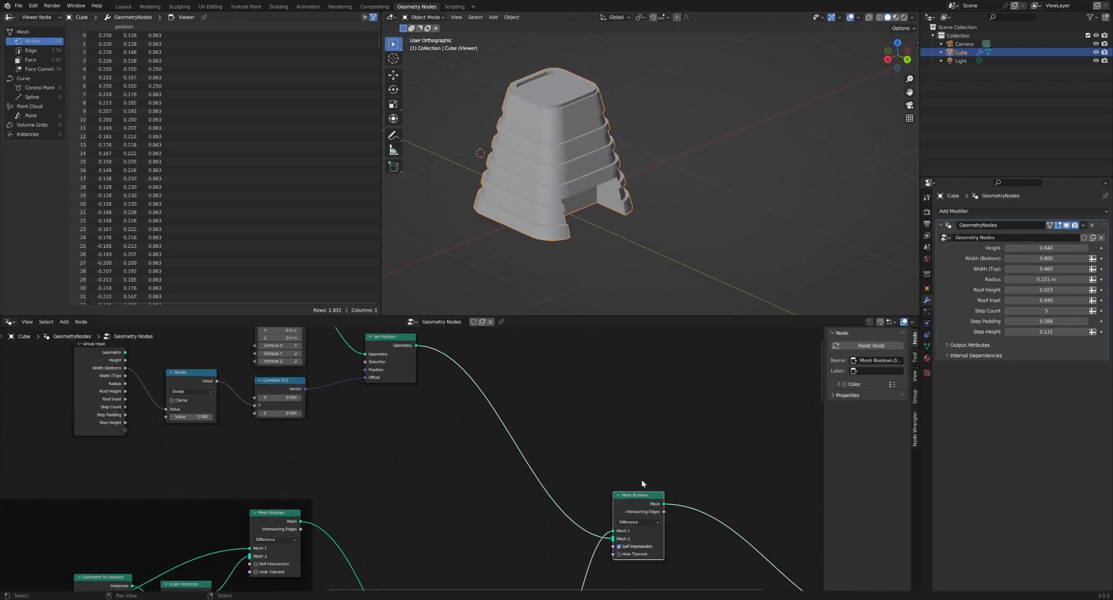
scroll(591, 429, down, 1)
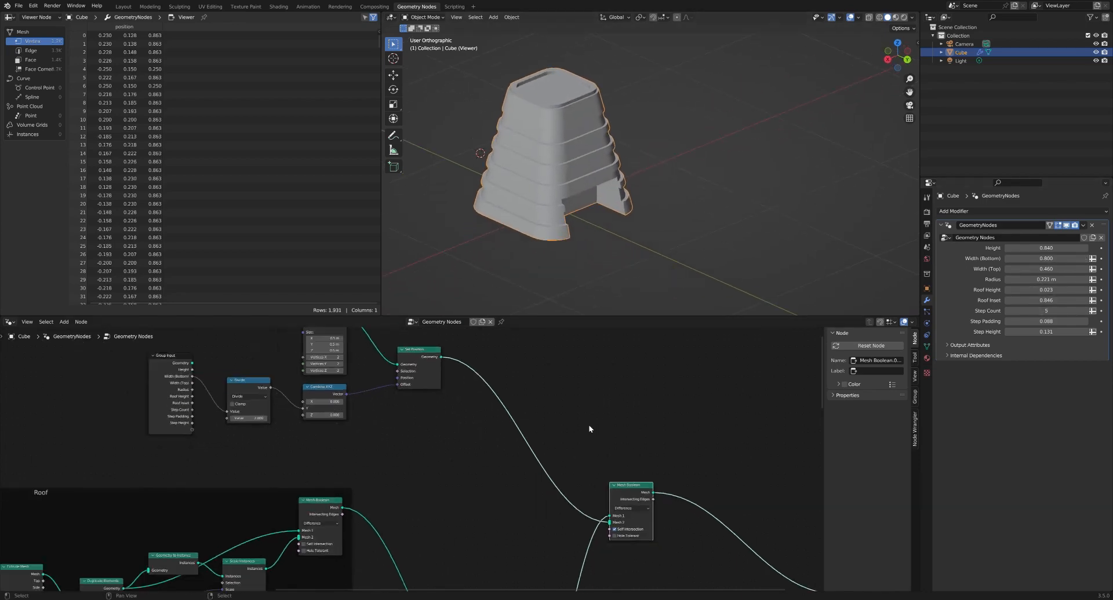
Step: Reposition the Divide, Group Input and Set Position nodes in the cutting cube's branch to make room between them
middle_drag(554, 439, 633, 510)
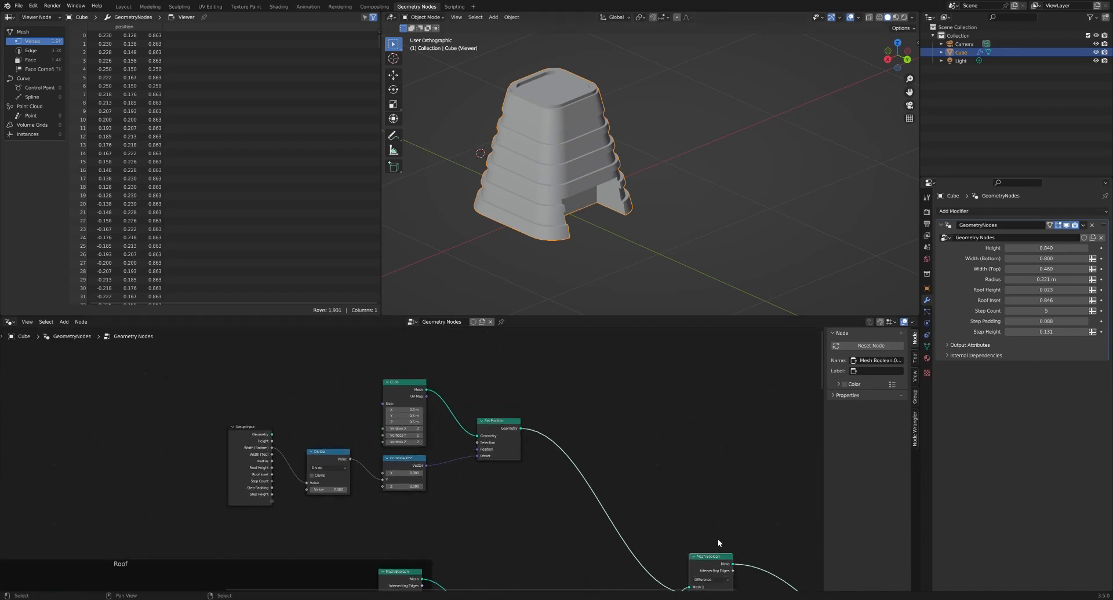
scroll(603, 456, down, 1)
middle_drag(597, 451, 629, 421)
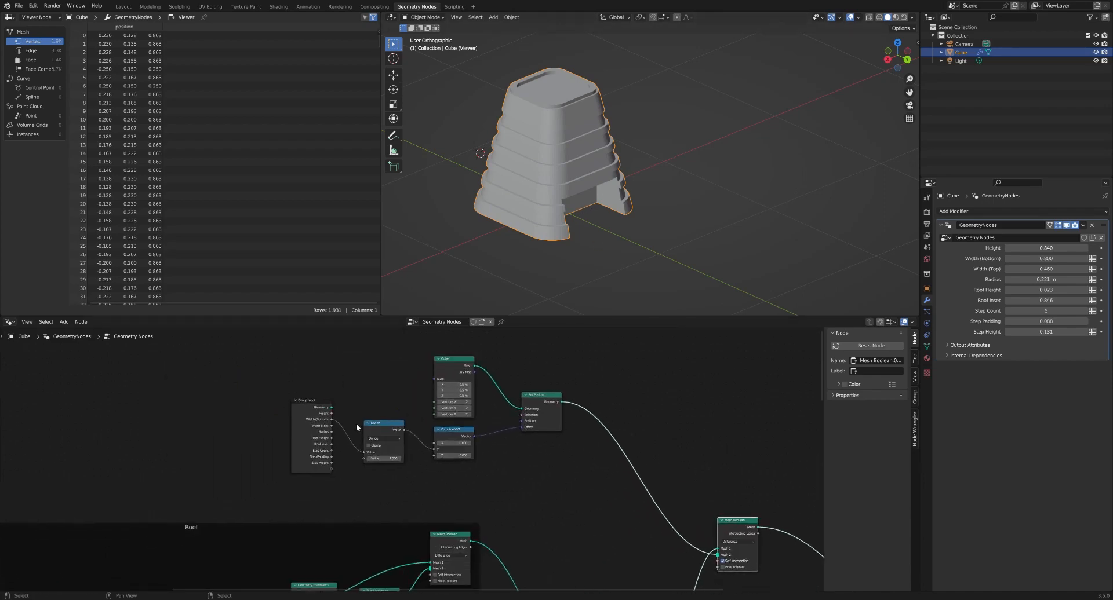
drag(377, 425, 393, 425)
drag(312, 403, 328, 406)
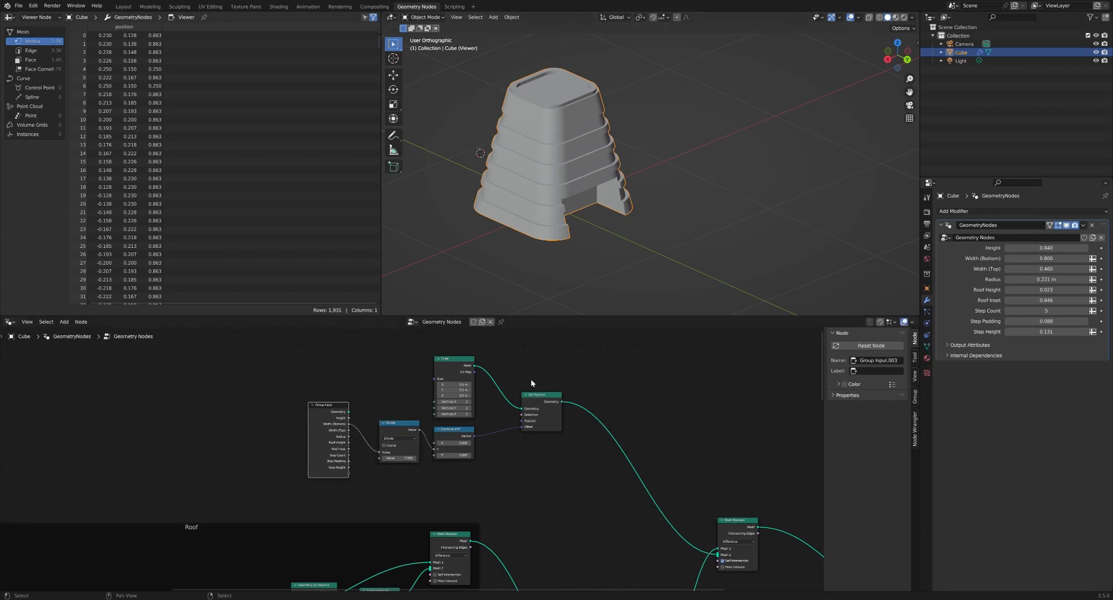
drag(541, 396, 535, 378)
key(shift+a)
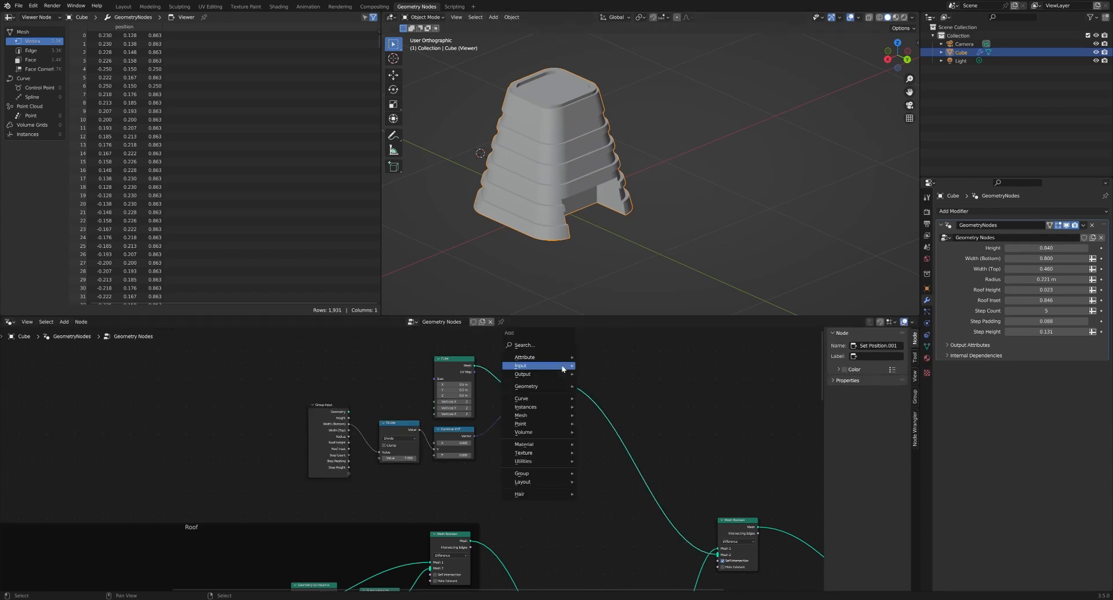
click(539, 345)
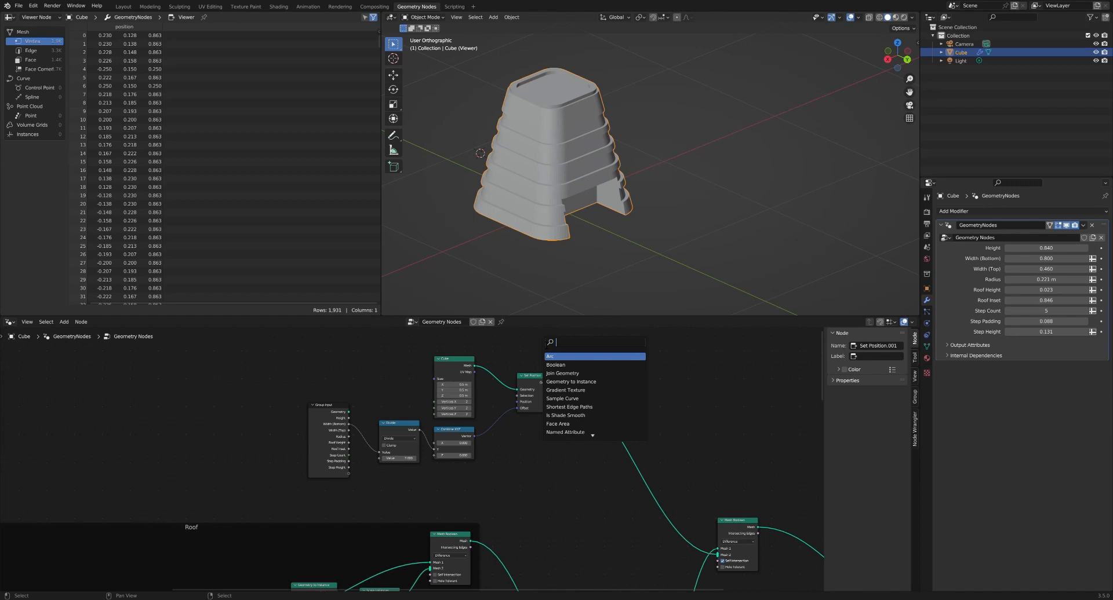
key(Escape)
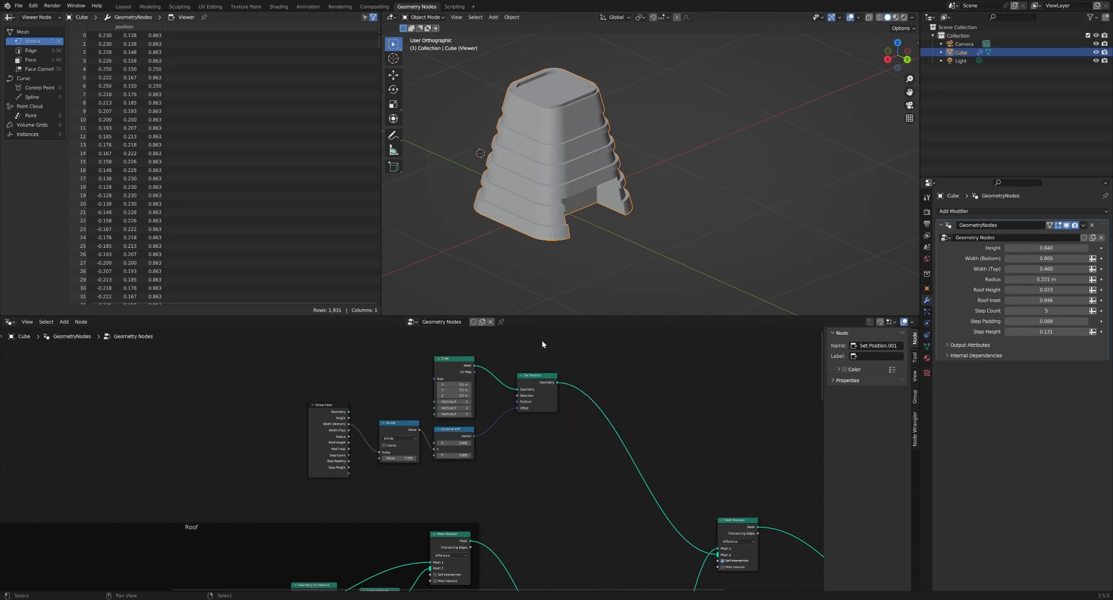
Step: Duplicate the cutting cube's Set Position node and place the copy below the original, then view the building's uncut side
click(544, 377)
key(shift+d)
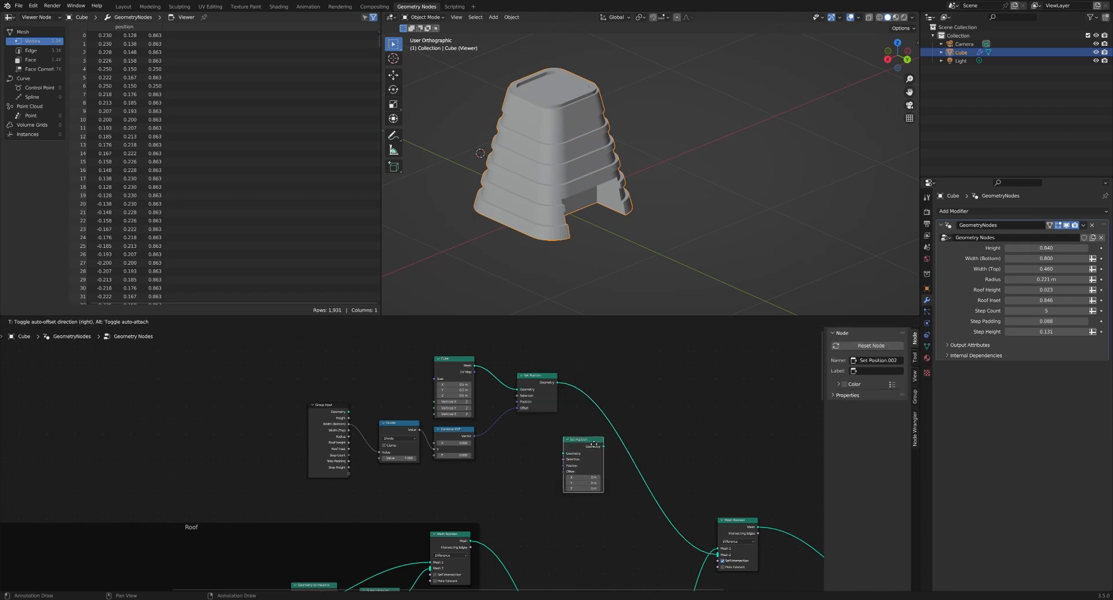
click(590, 437)
scroll(553, 436, up, 2)
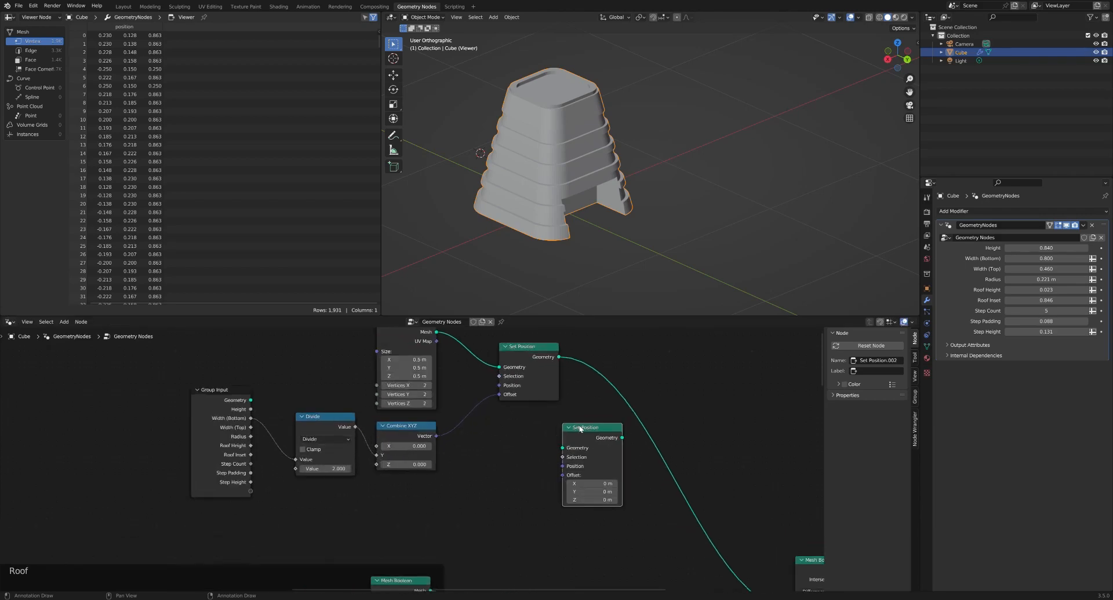
drag(580, 429, 585, 427)
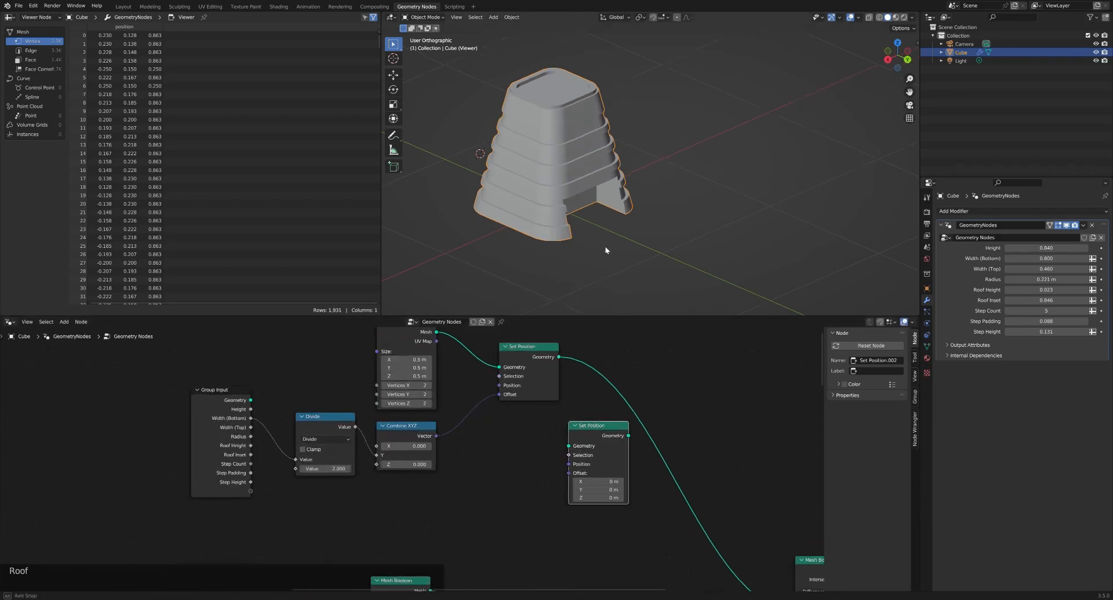
middle_drag(604, 248, 698, 220)
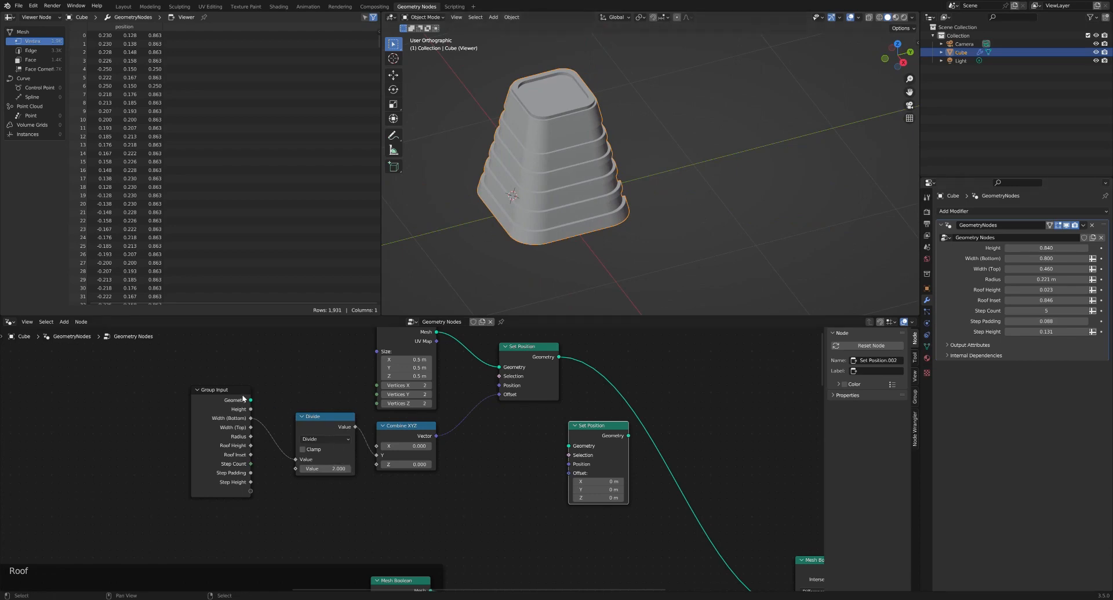
Step: Add a Multiply node below Divide that multiplies the Group Input's Width (Bottom) by -1
drag(243, 399, 323, 512)
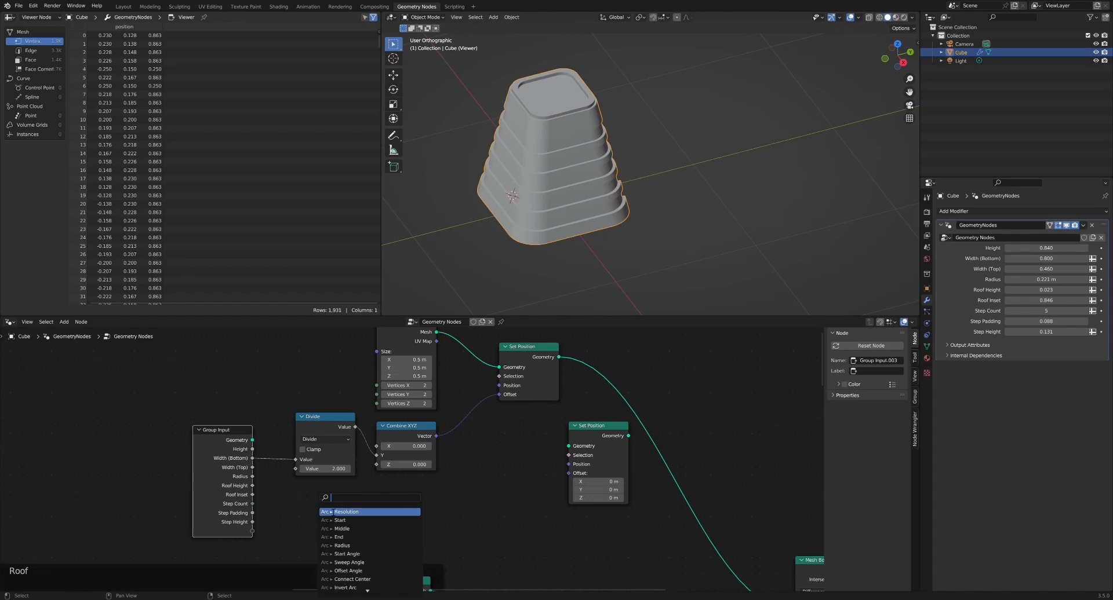
text(multiply)
key(Return)
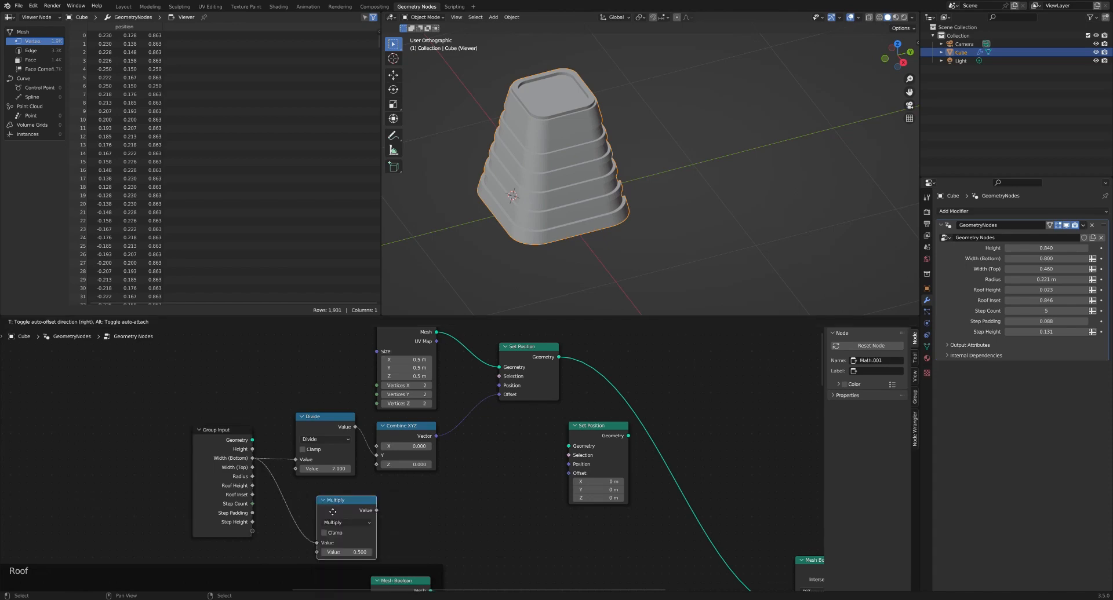
click(310, 498)
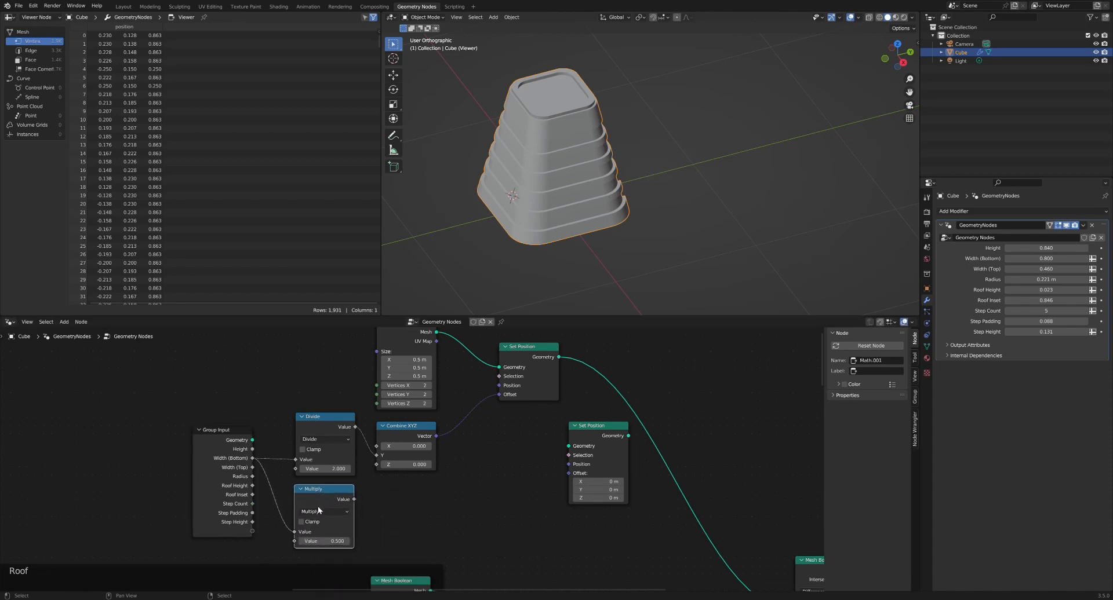
click(328, 541)
text(1)
key(Return)
Step: Duplicate the Combine XYZ node, feed Multiply into its Y, and link its vector to the second Set Position's Offset
click(411, 431)
key(shift+d)
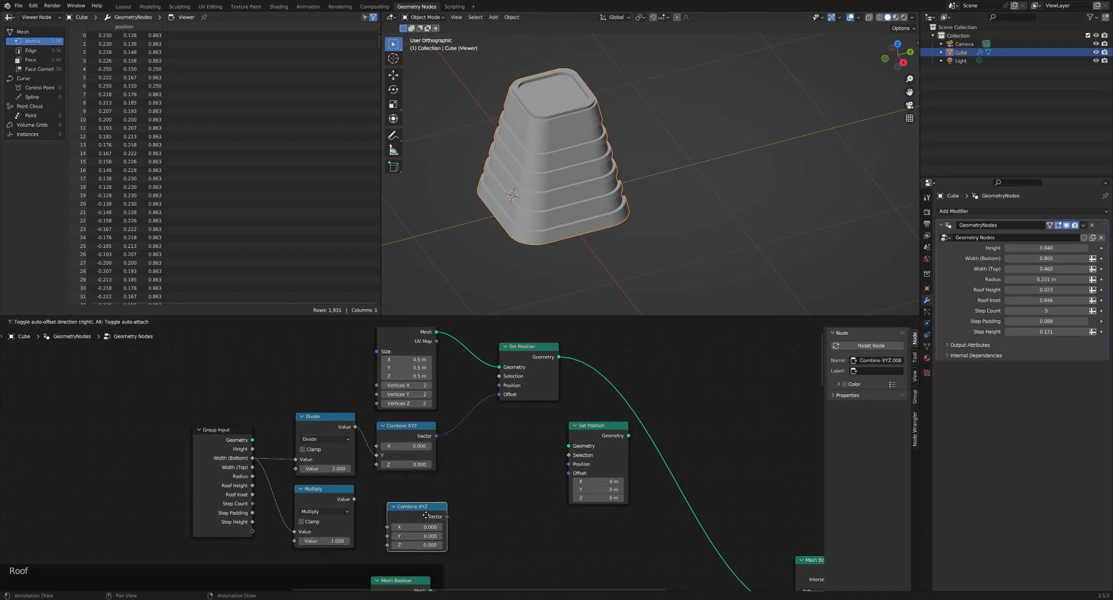
click(362, 502)
drag(354, 500, 375, 520)
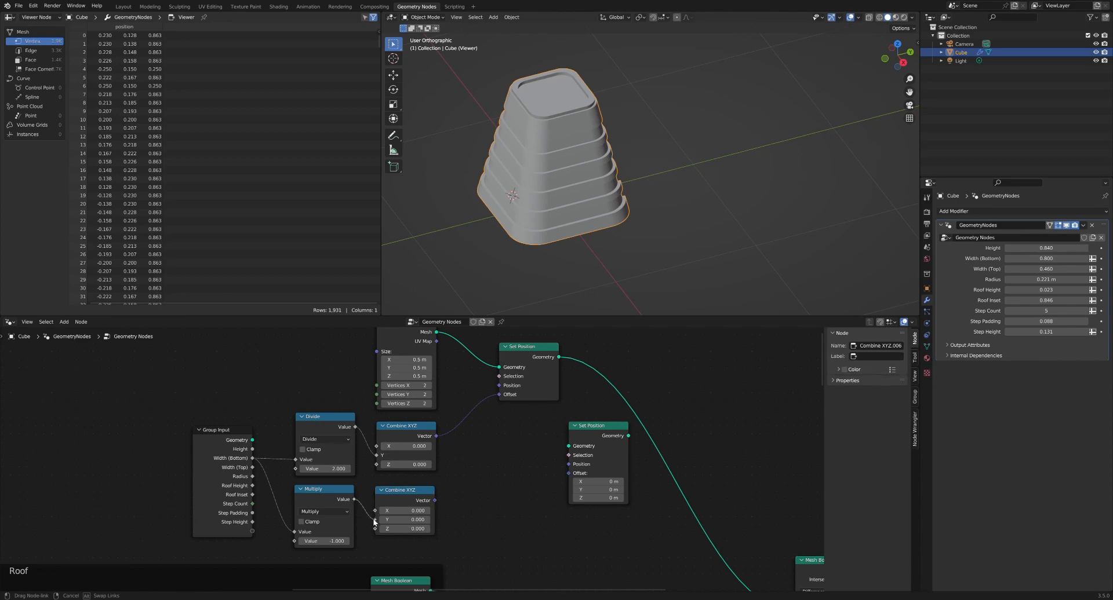
drag(435, 500, 570, 474)
Step: Feed the first Set Position's geometry into the second one and preview each node's cube
drag(559, 360, 607, 433)
middle_drag(592, 386, 577, 404)
ctrl+shift+click(522, 378)
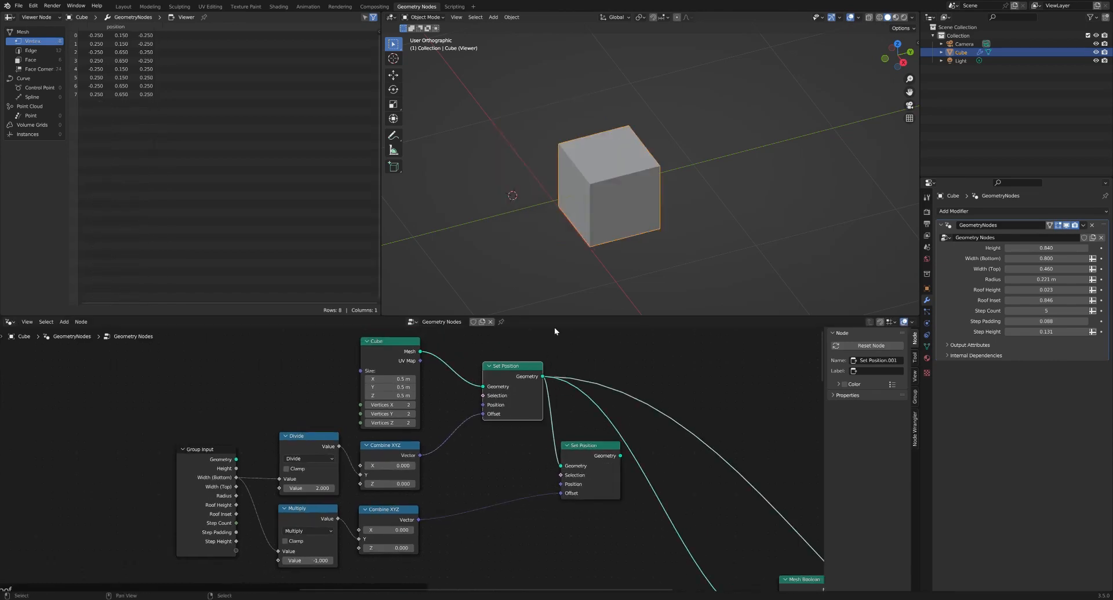
middle_drag(594, 244, 572, 242)
ctrl+shift+click(613, 464)
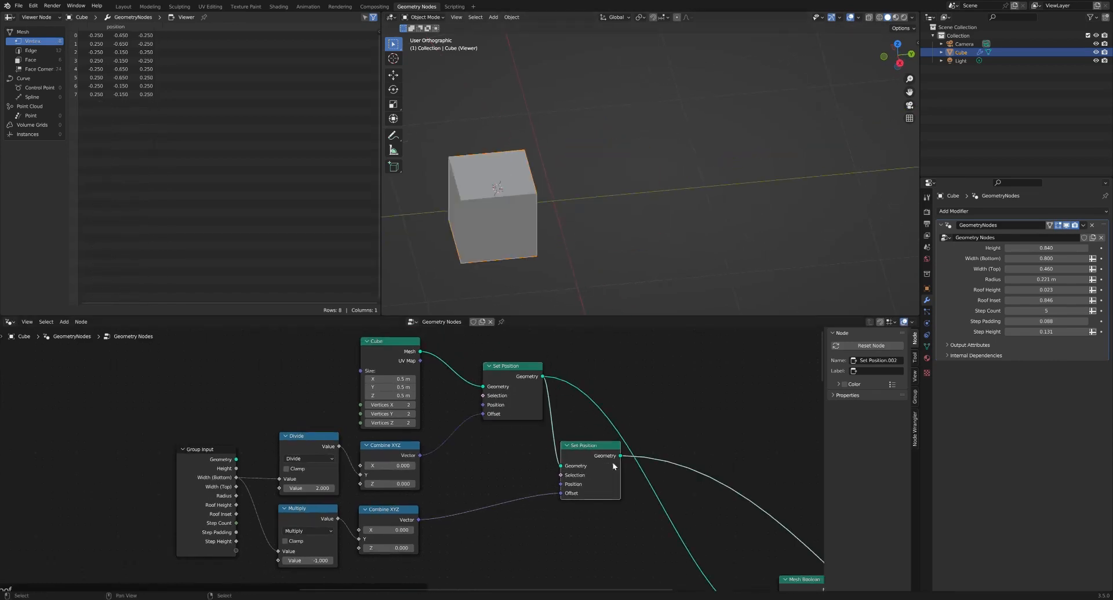
Step: Join both Set Position outputs with a Join Geometry node ahead of the Mesh Boolean and preview the combined cubes
key(shift+a)
click(632, 406)
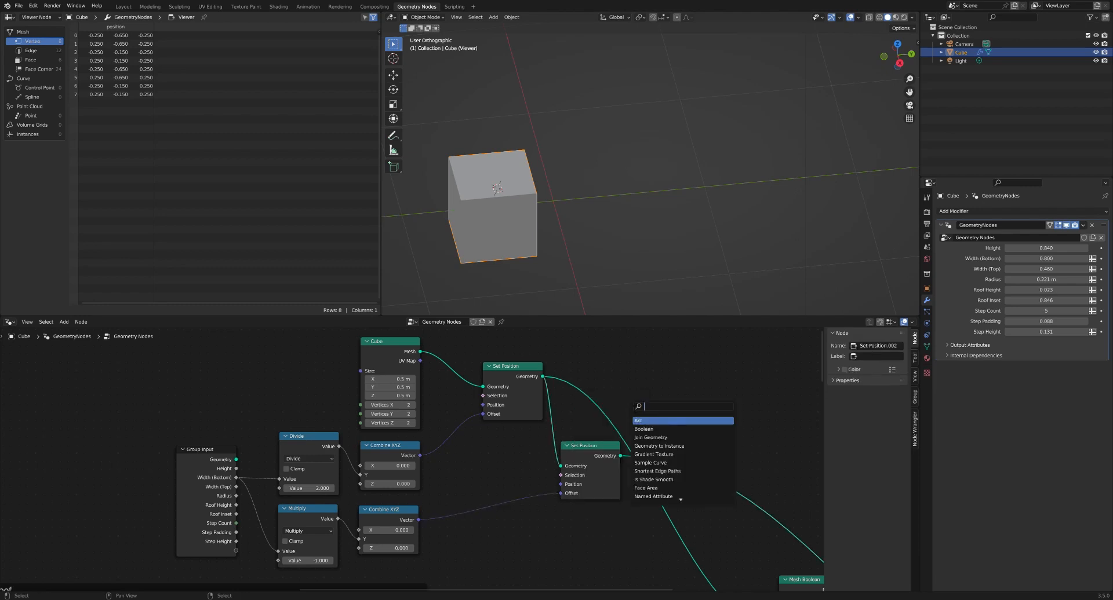
text(join)
click(650, 430)
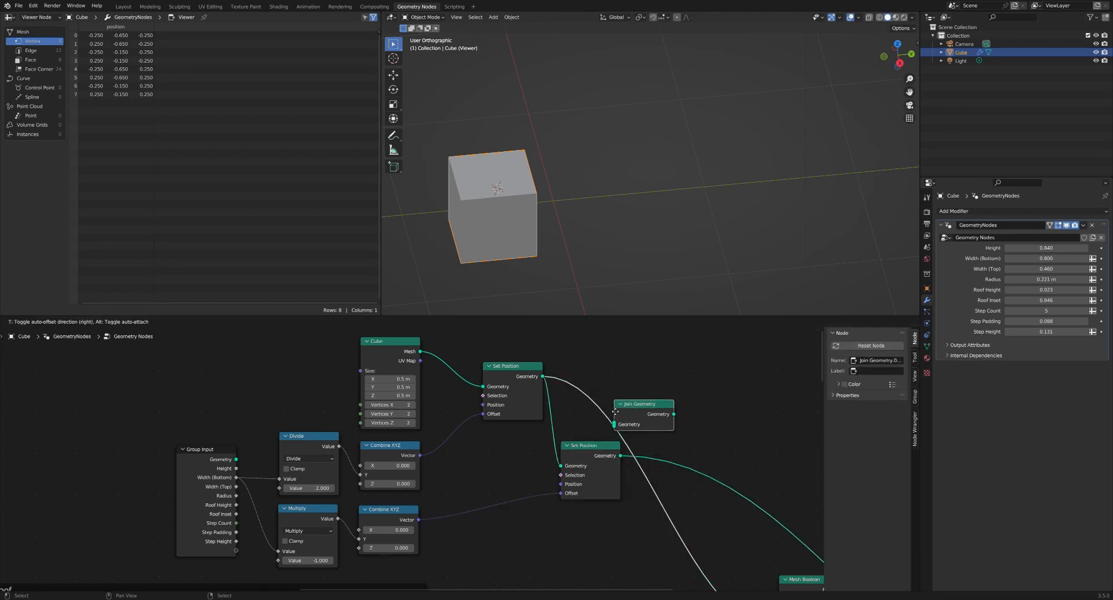
click(697, 402)
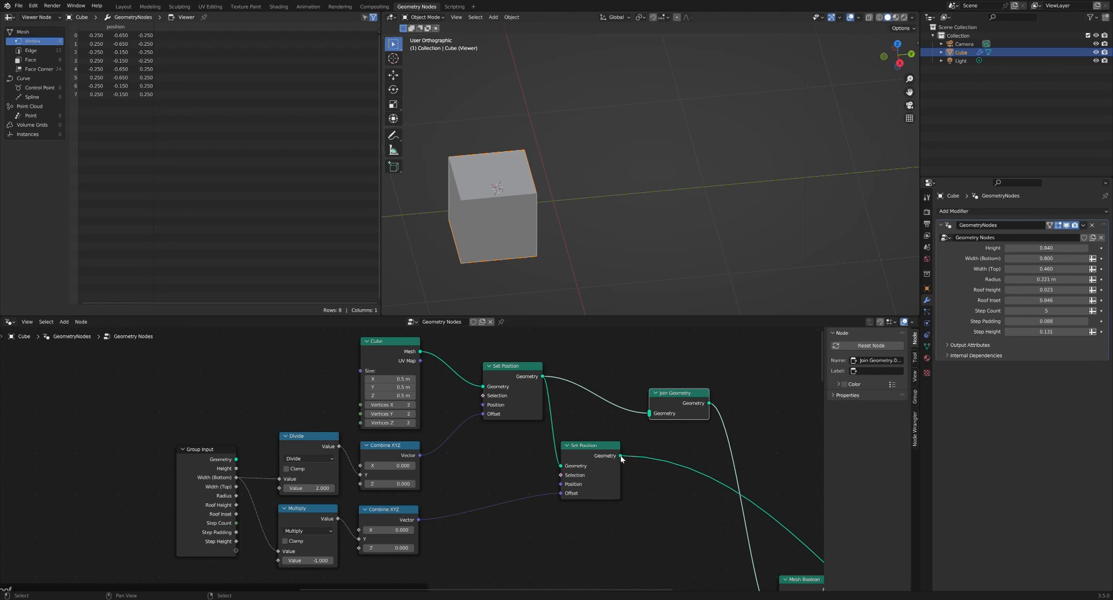
drag(620, 456, 648, 414)
ctrl+shift+click(691, 394)
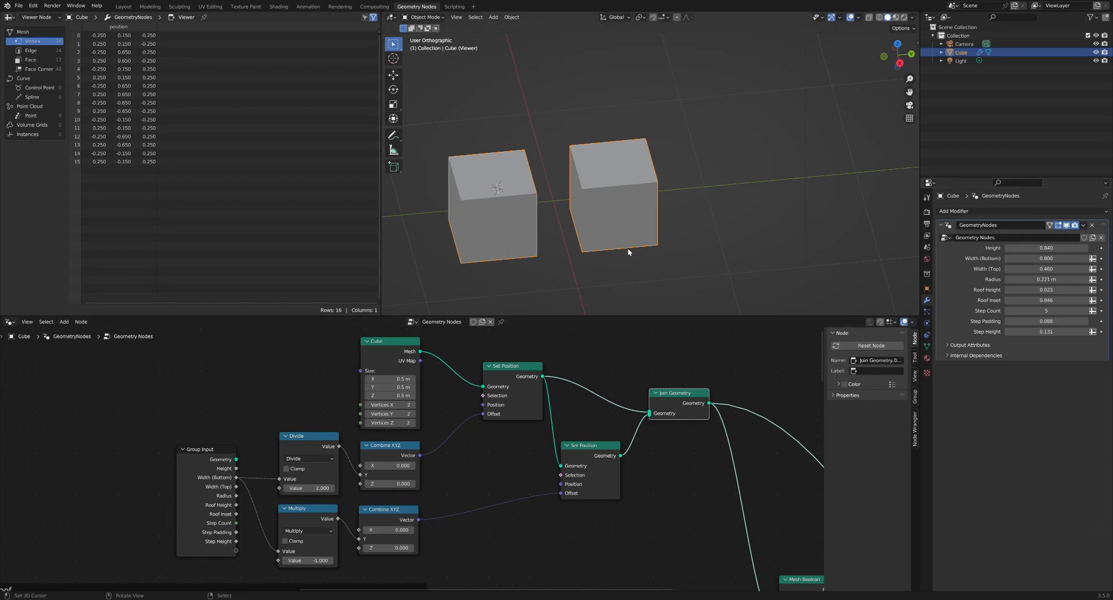
Step: Preview the Mesh Boolean's output and inspect the openings cut into the building's base
scroll(676, 480, down, 3)
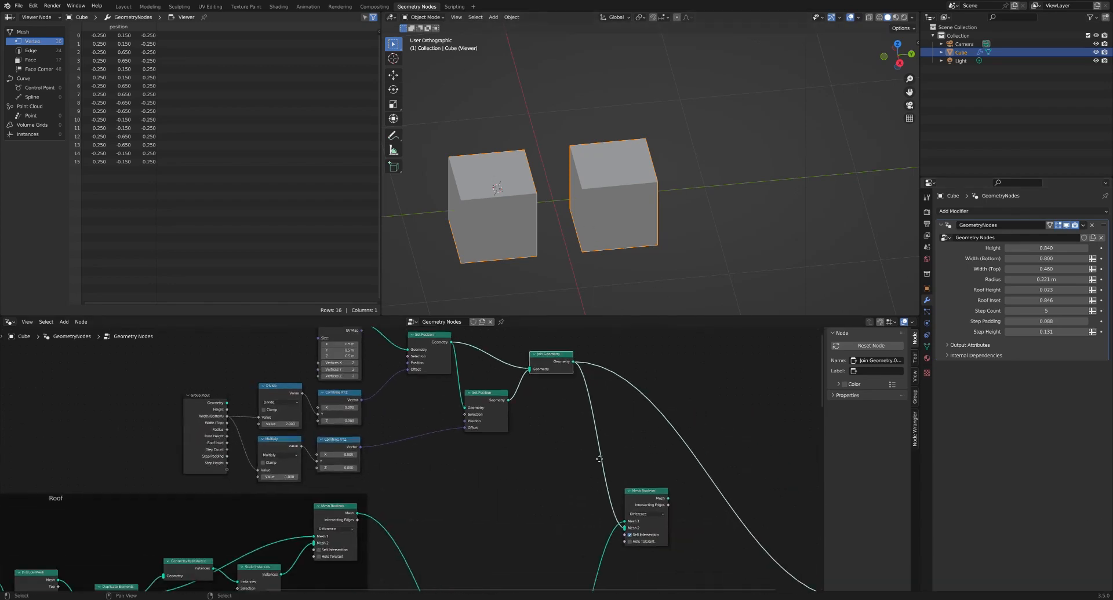
ctrl+shift+click(652, 490)
middle_drag(585, 209, 688, 187)
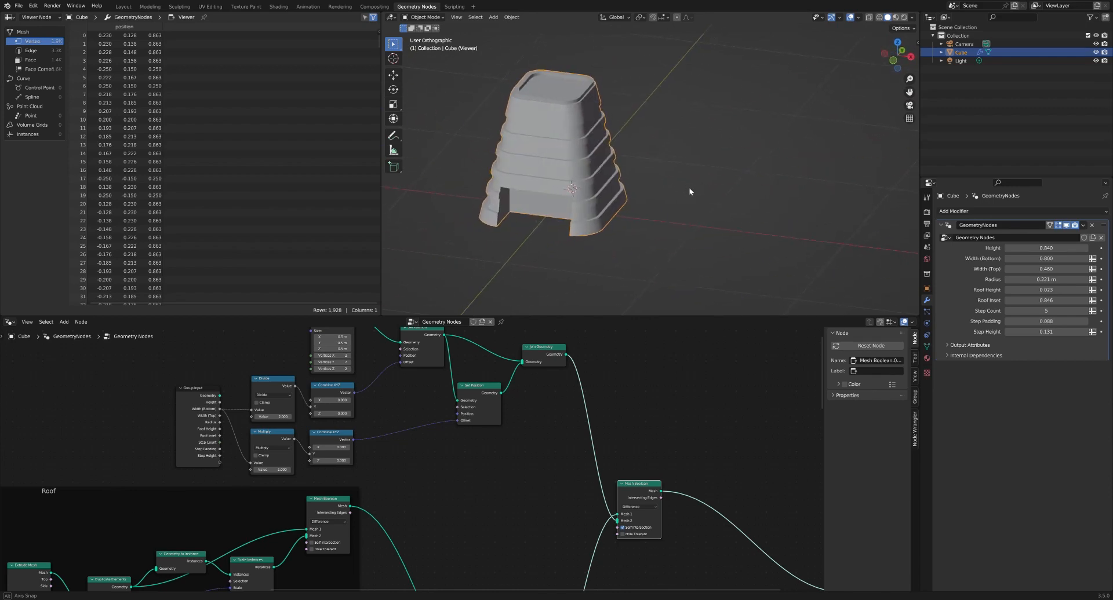
Step: Move the whole group of cutout nodes farther away from the Mesh Boolean node and the Roof frame
scroll(405, 421, down, 1)
drag(250, 372, 580, 509)
key(g)
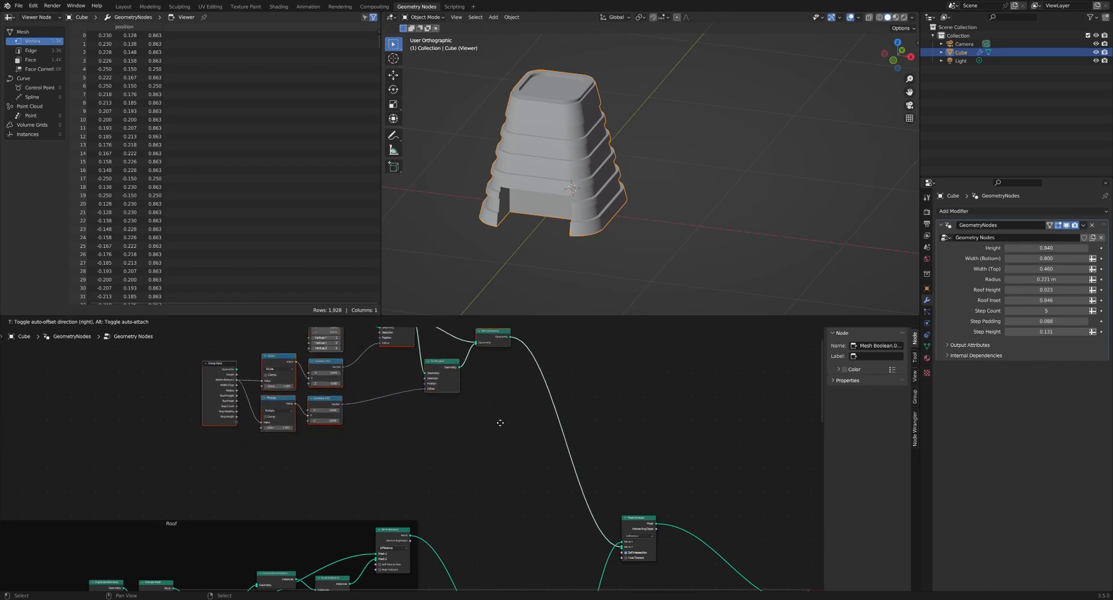
click(329, 360)
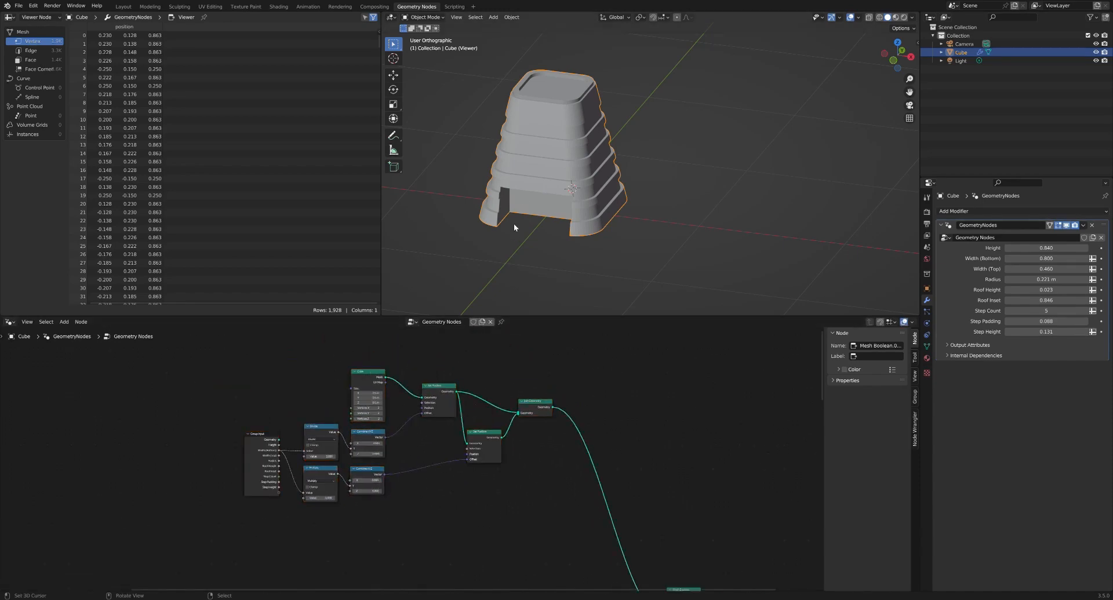
Step: Inspect the building's openings, then move the Group Input away from the math nodes and raise the Cube node slightly
middle_drag(514, 224, 599, 223)
middle_drag(598, 373, 544, 300)
middle_drag(615, 243, 653, 219)
middle_drag(482, 440, 517, 486)
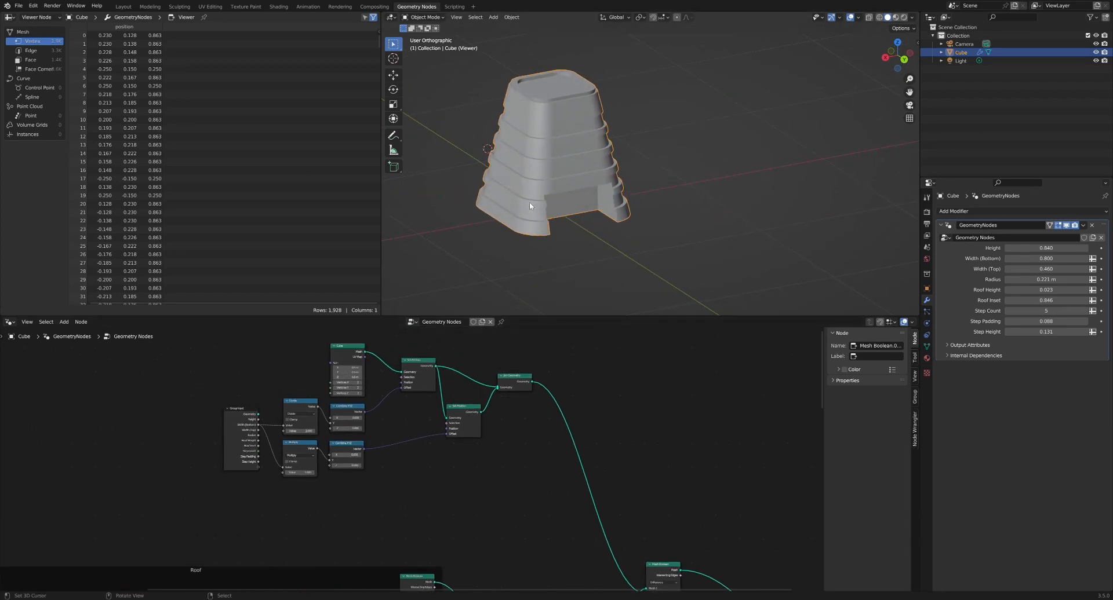
middle_drag(514, 193, 542, 213)
middle_drag(405, 441, 432, 450)
scroll(369, 413, up, 2)
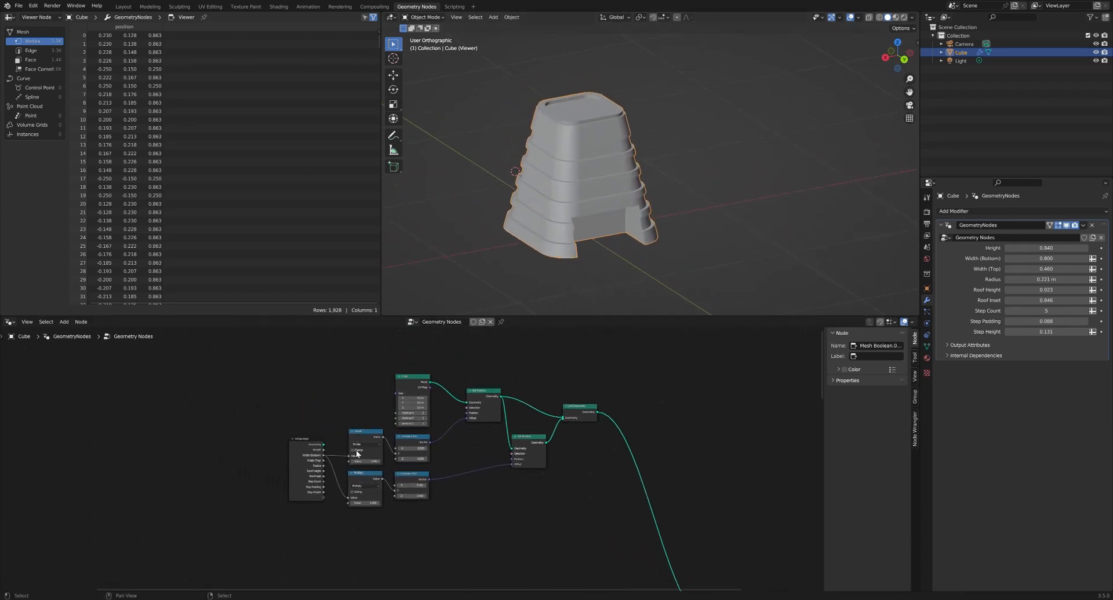
drag(298, 445, 177, 435)
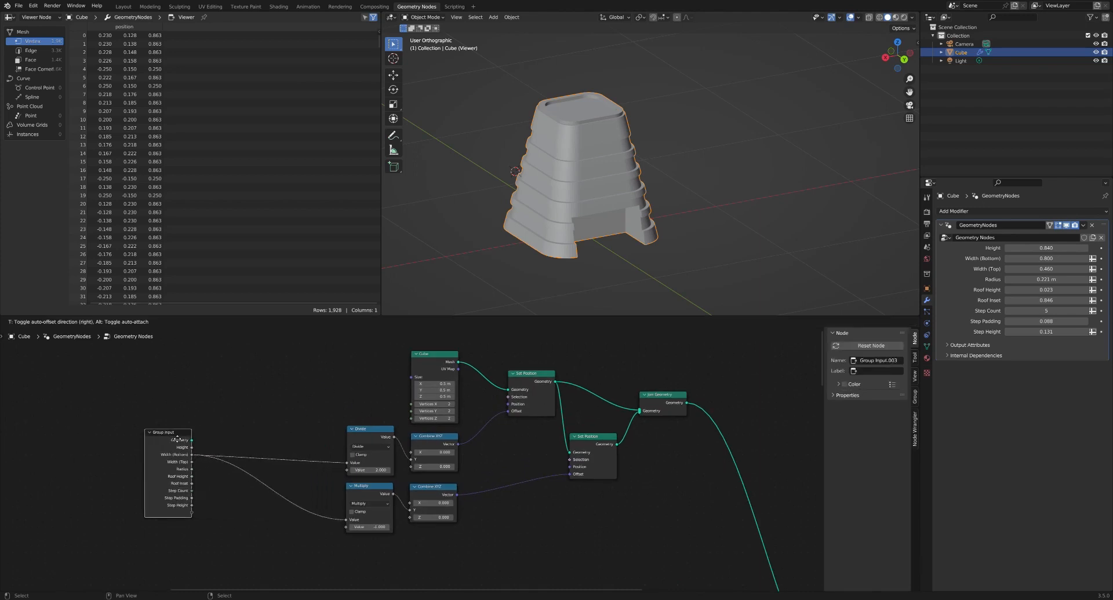
middle_drag(317, 405, 356, 417)
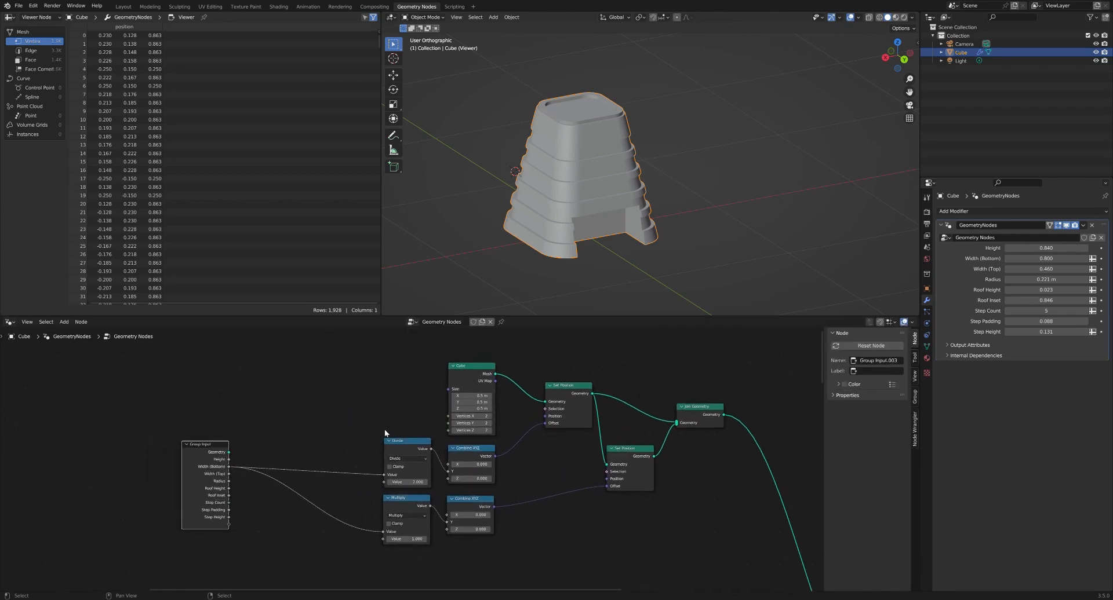
drag(475, 366, 475, 351)
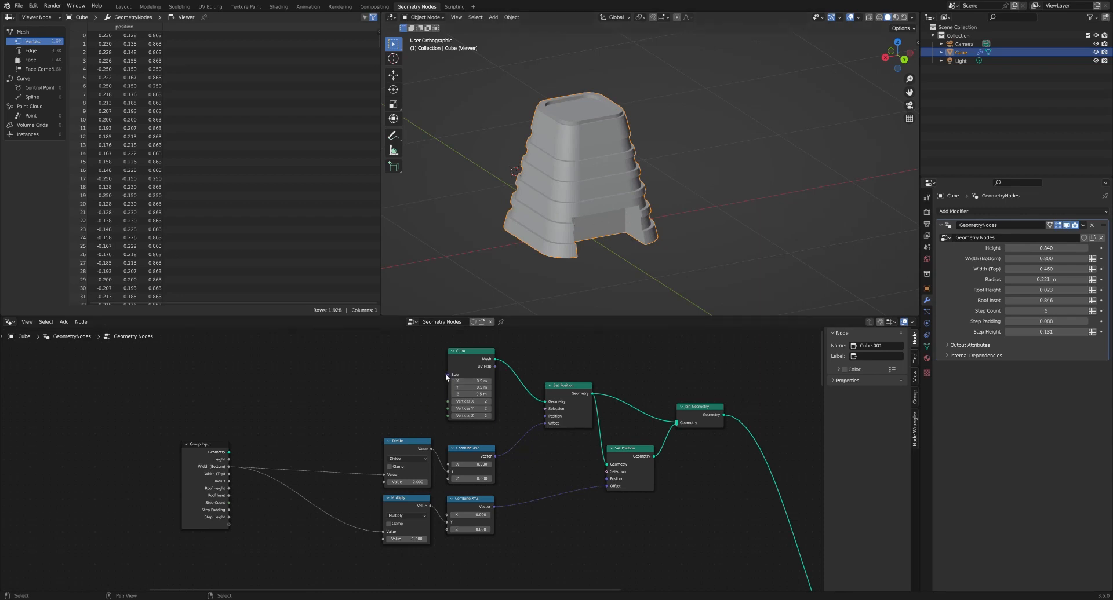
Step: Add a Combine XYZ node that drives the Cube node's Size and place it beside the Cube
drag(447, 374, 313, 380)
text(combine)
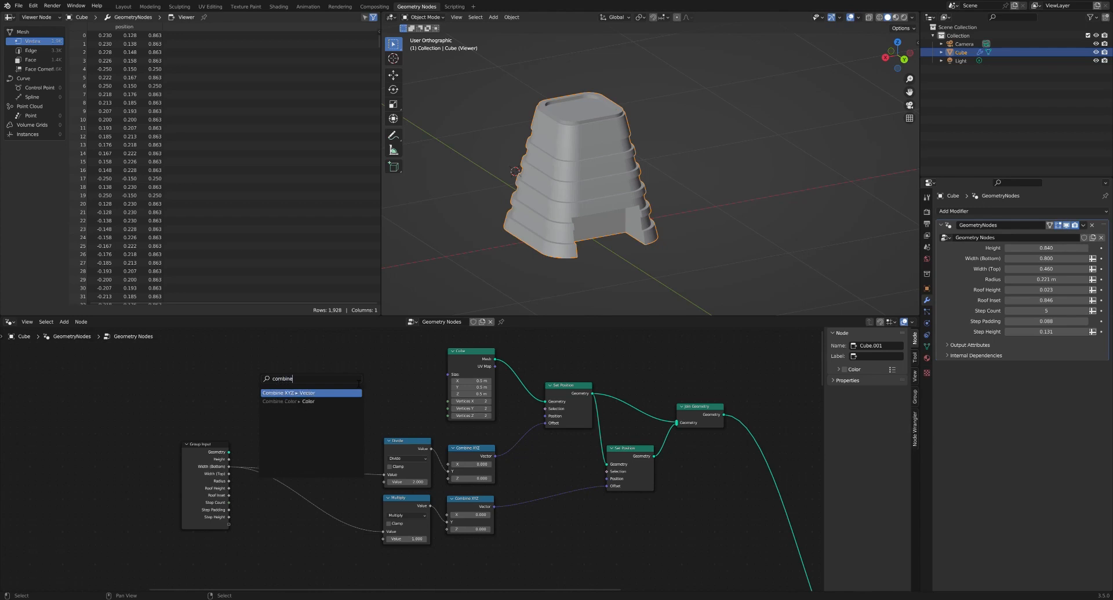
key(Return)
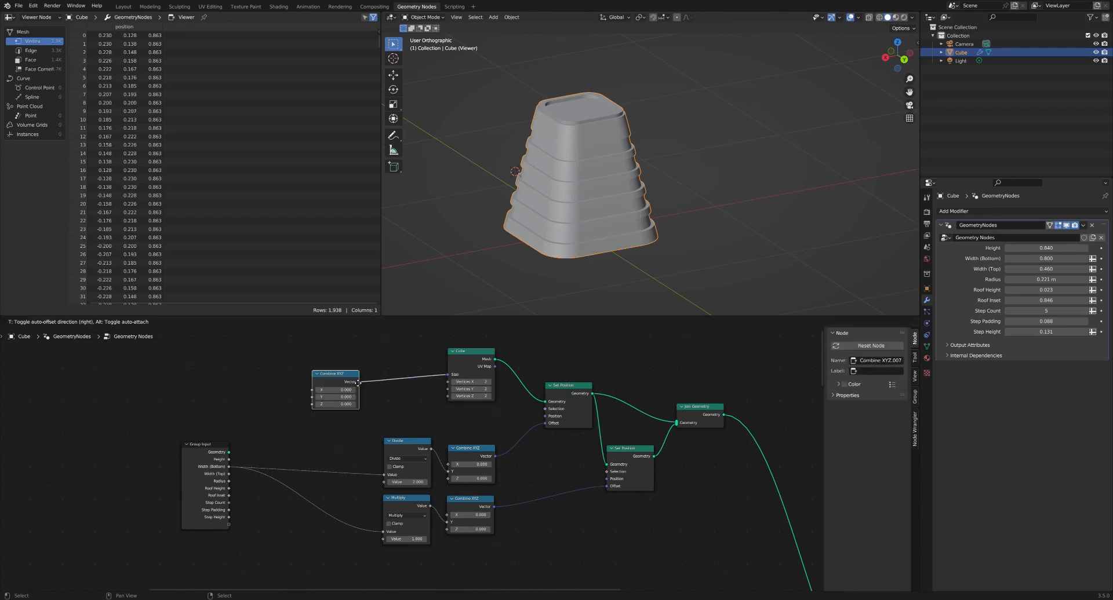
click(393, 386)
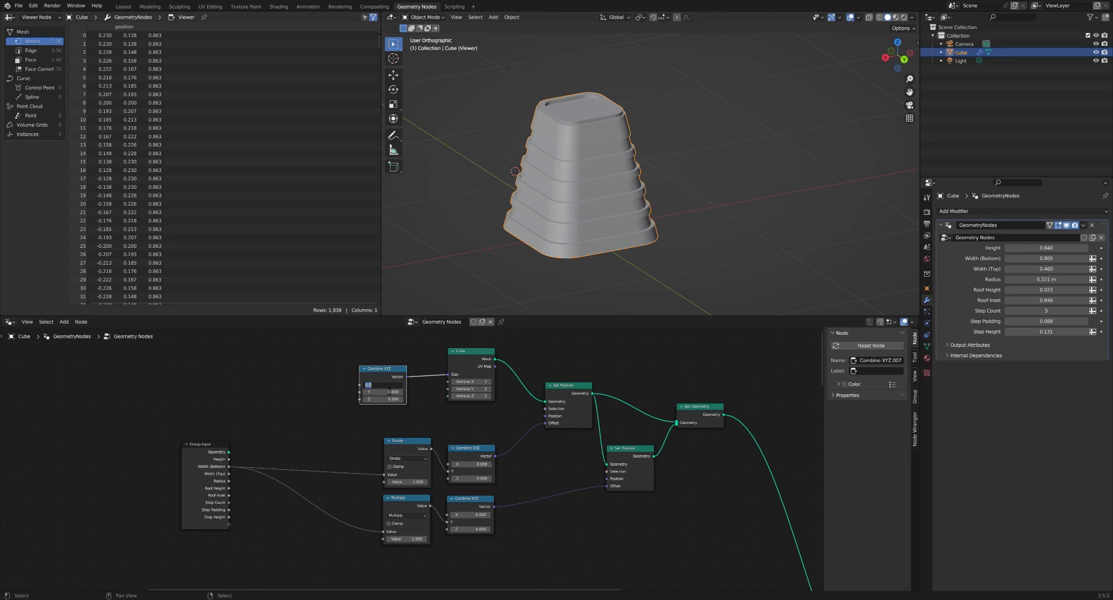
Step: Set X, Y and Z of the size-driving Combine XYZ node to 0.5
text(0.5)
key(Tab)
text(0.)
key(Tab)
text(0.5)
key(Return)
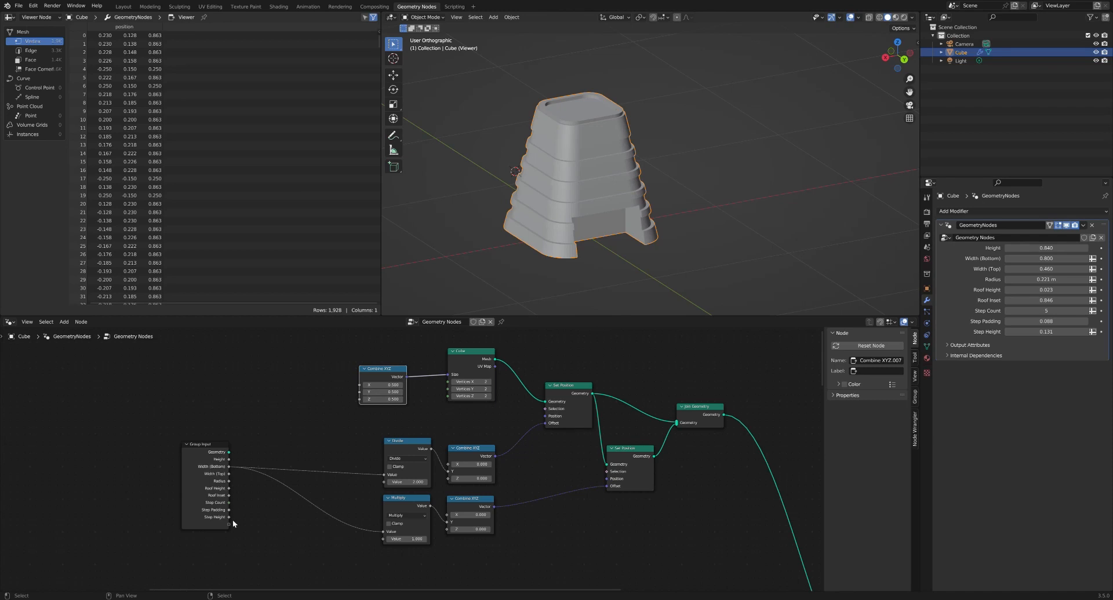
Step: Expose the size-driving Combine XYZ's Z as a new group input named Cutout Height
drag(229, 524, 359, 400)
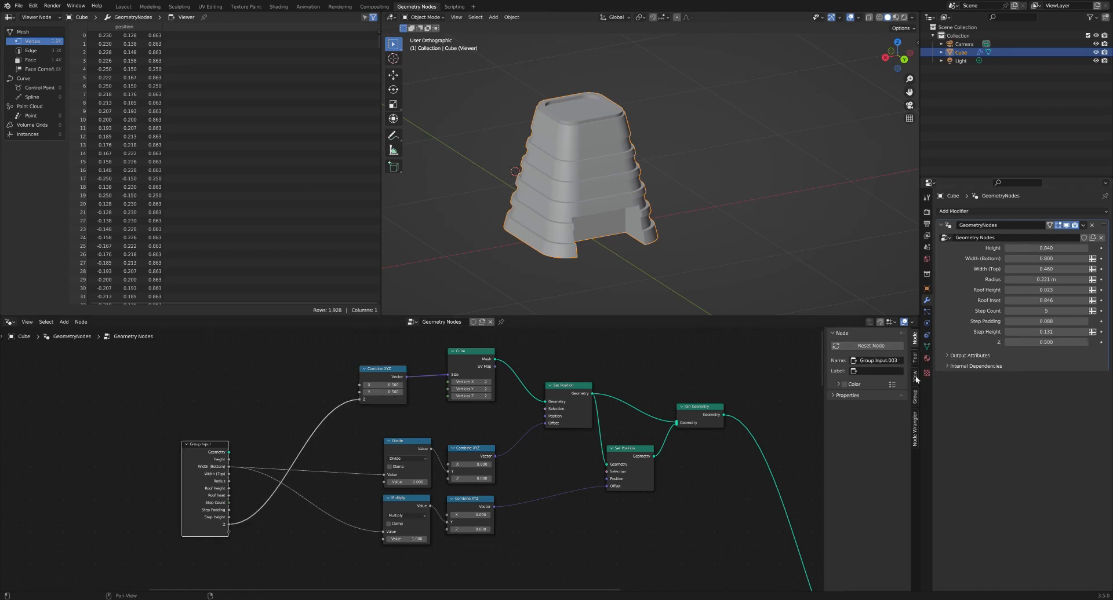
click(915, 398)
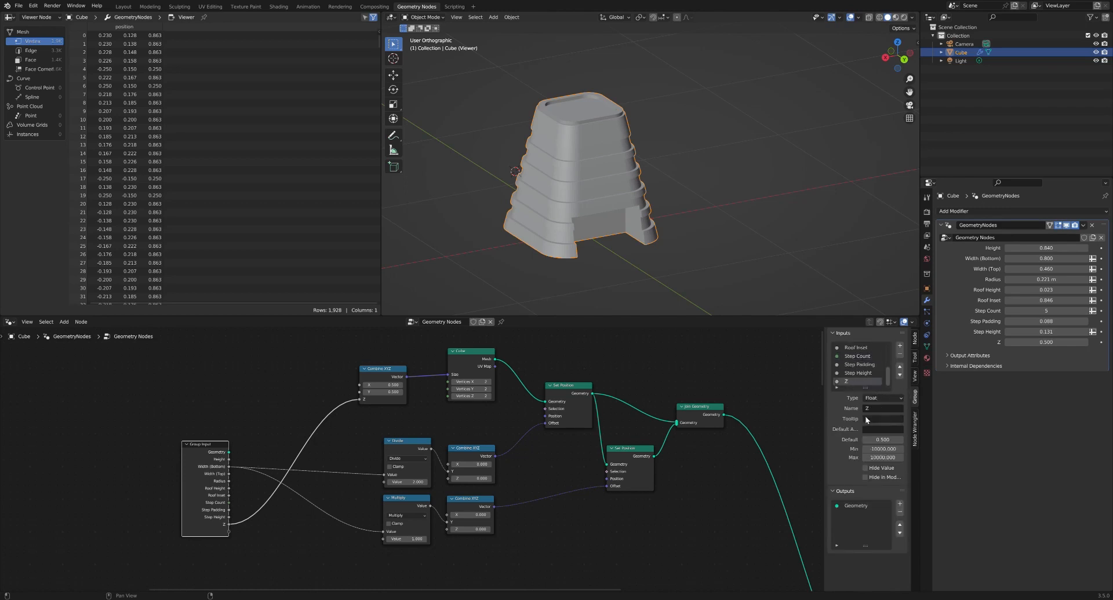
text(Cutout Height)
key(Return)
Step: Limit Cutout Height to a minimum of 0 and a maximum of 10, and raise its modifier value to about 2.23
click(886, 440)
key(Tab)
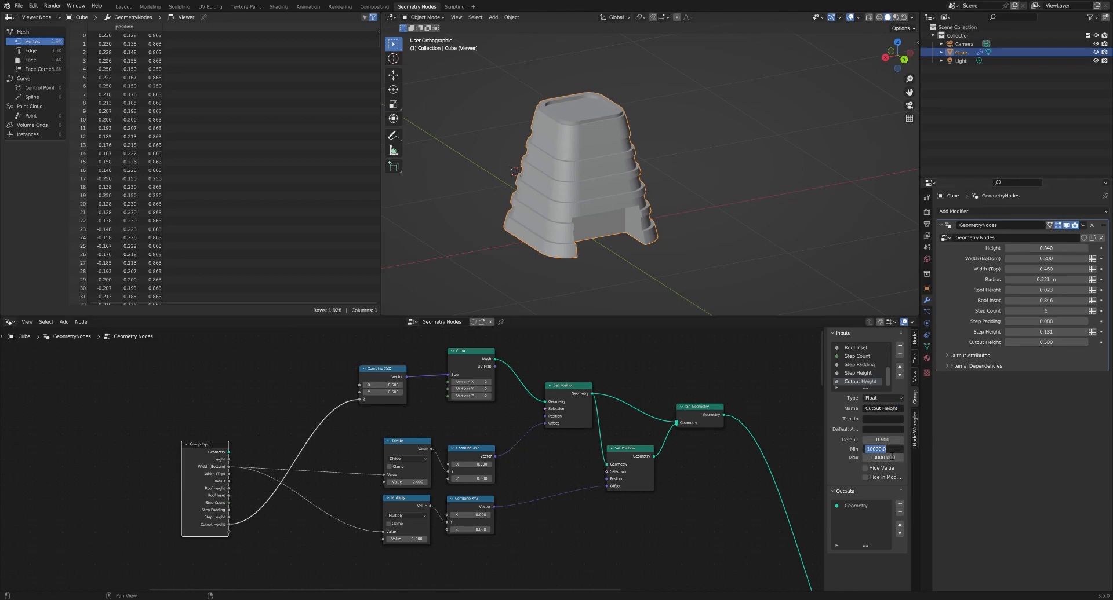
text(0)
key(Tab)
text(10)
key(Tab)
click(952, 454)
drag(1046, 343, 1101, 343)
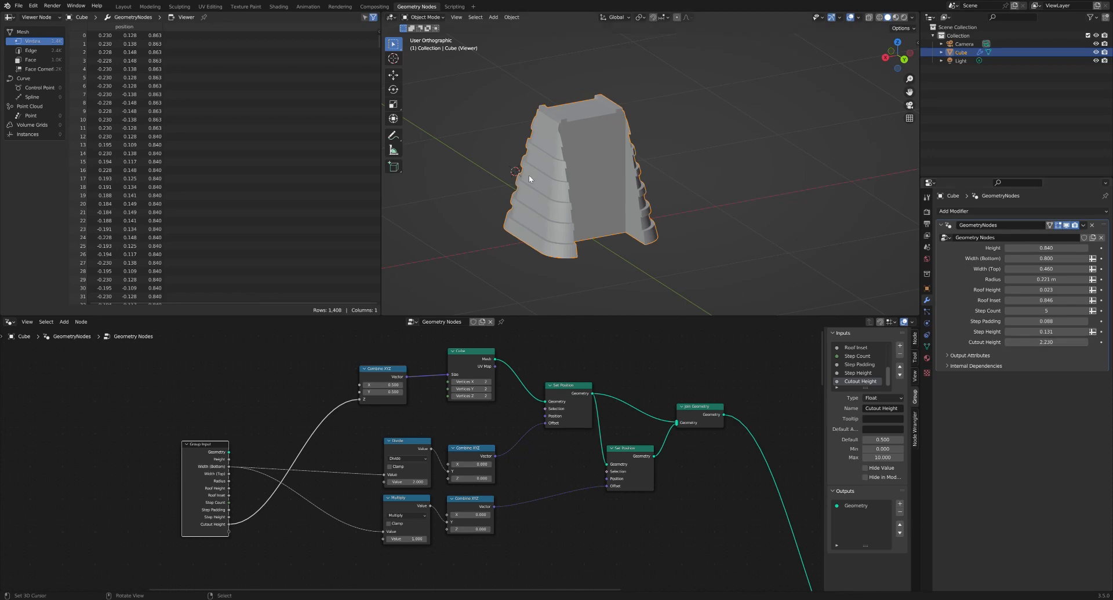
Step: Set the Cutout Height to 0.5 in the modifier inputs
middle_drag(528, 175, 596, 184)
middle_drag(560, 98, 539, 117)
scroll(538, 128, up, 5)
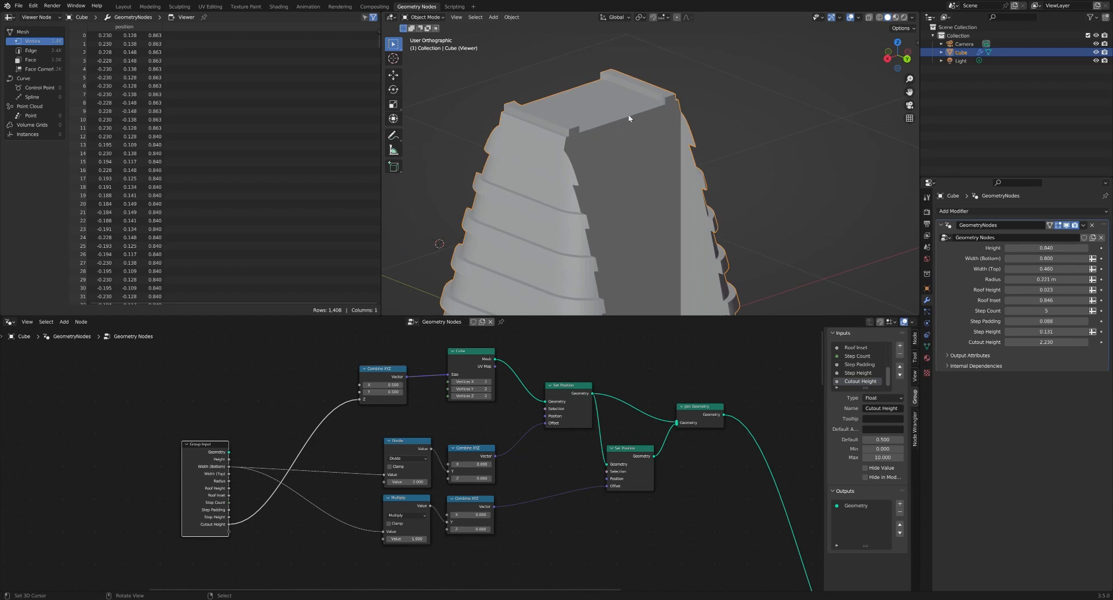
click(1052, 343)
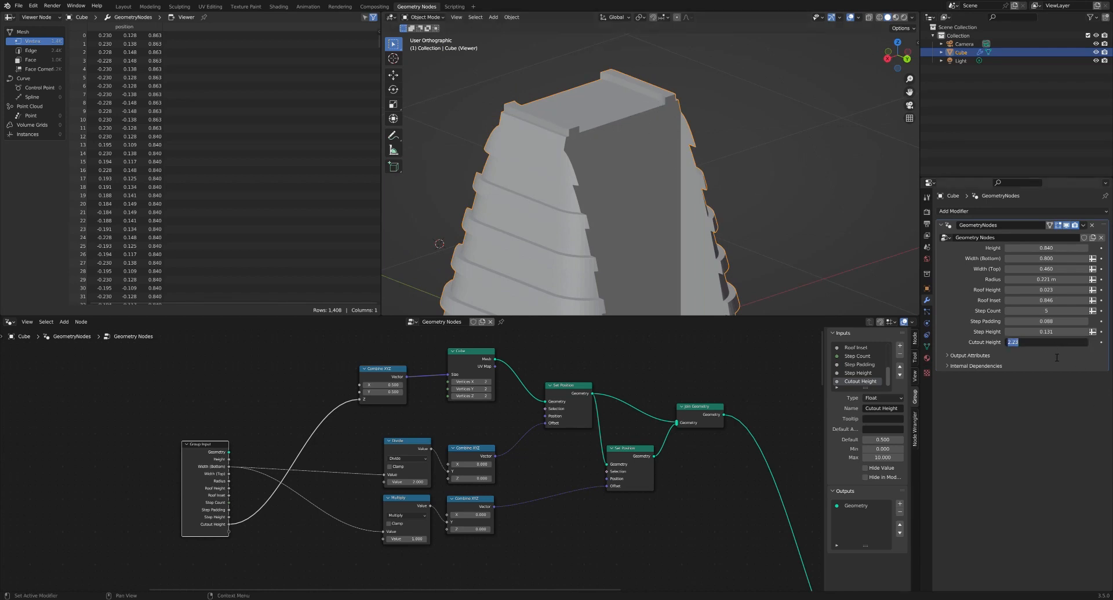
text(0.5)
key(Return)
middle_drag(587, 192, 624, 201)
middle_drag(638, 258, 603, 238)
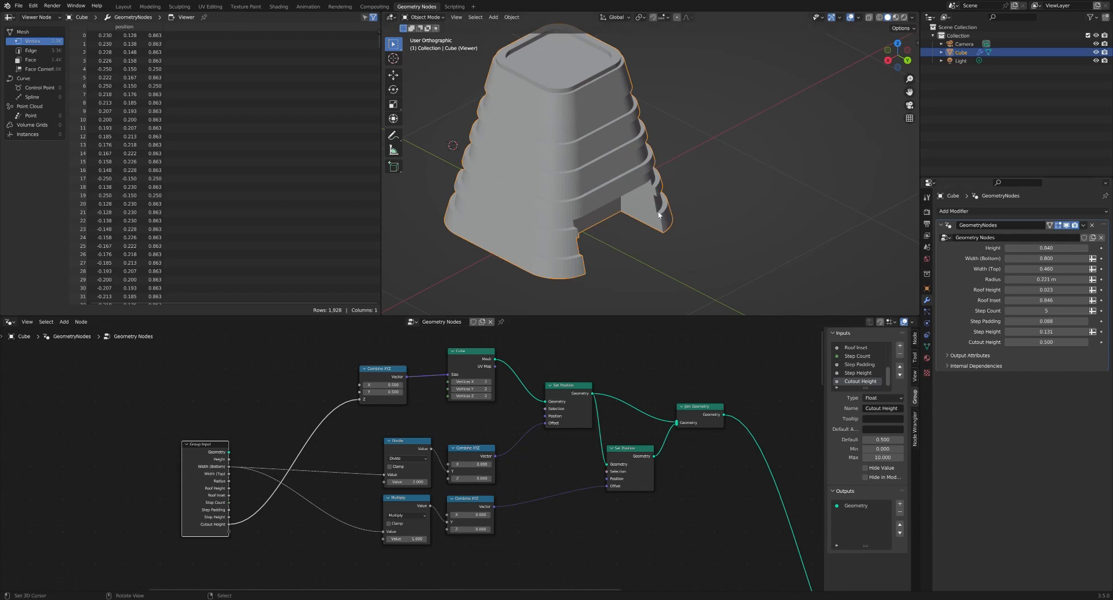
scroll(378, 380, up, 2)
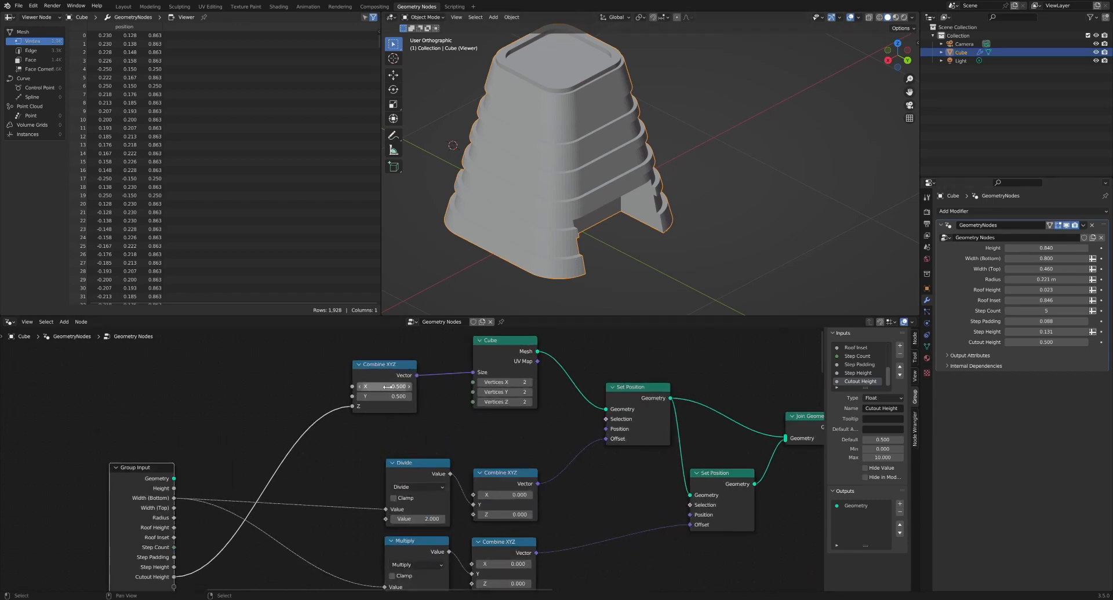
drag(387, 389, 421, 389)
key(ctrl+z)
Step: Expose the X value of the cutout cube's Combine XYZ node as a group input named Cutout Width
middle_drag(267, 414, 398, 401)
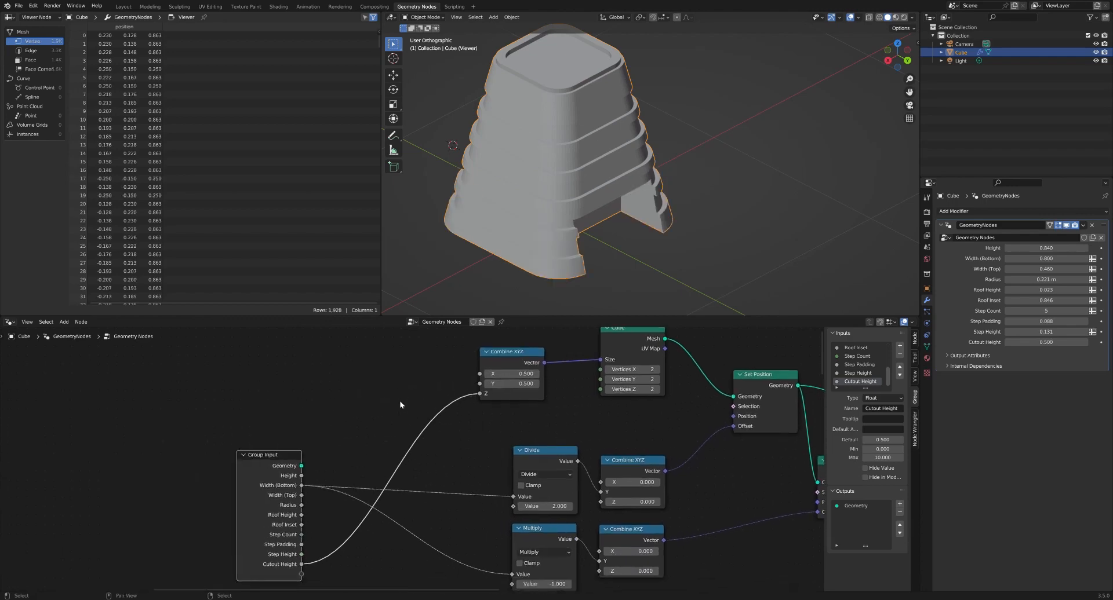
scroll(377, 402, down, 1)
drag(309, 562, 473, 376)
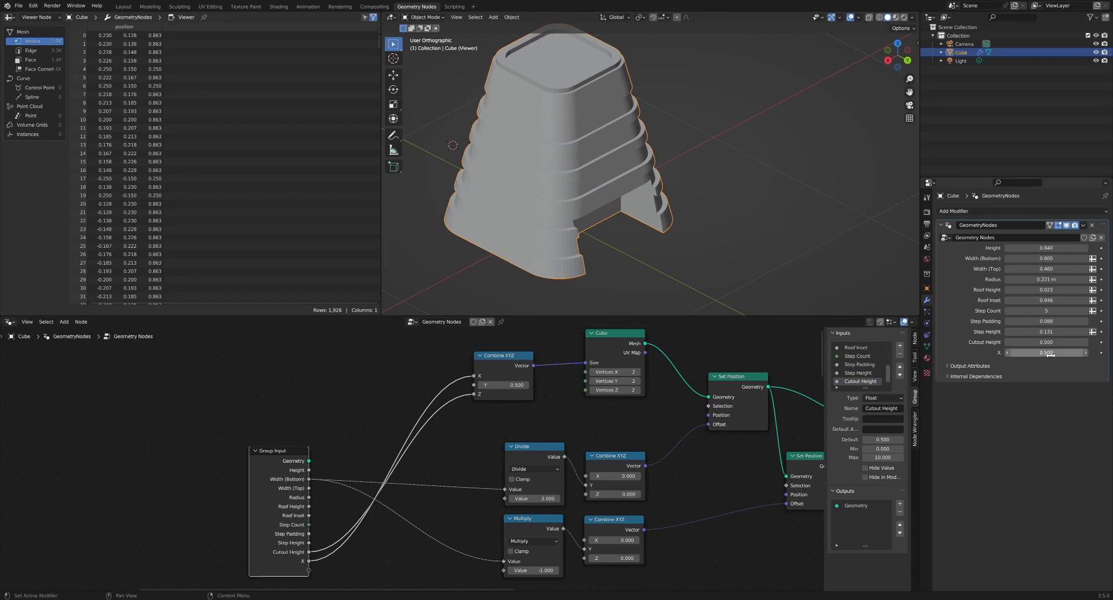
scroll(859, 381, down, 1)
double_click(859, 381)
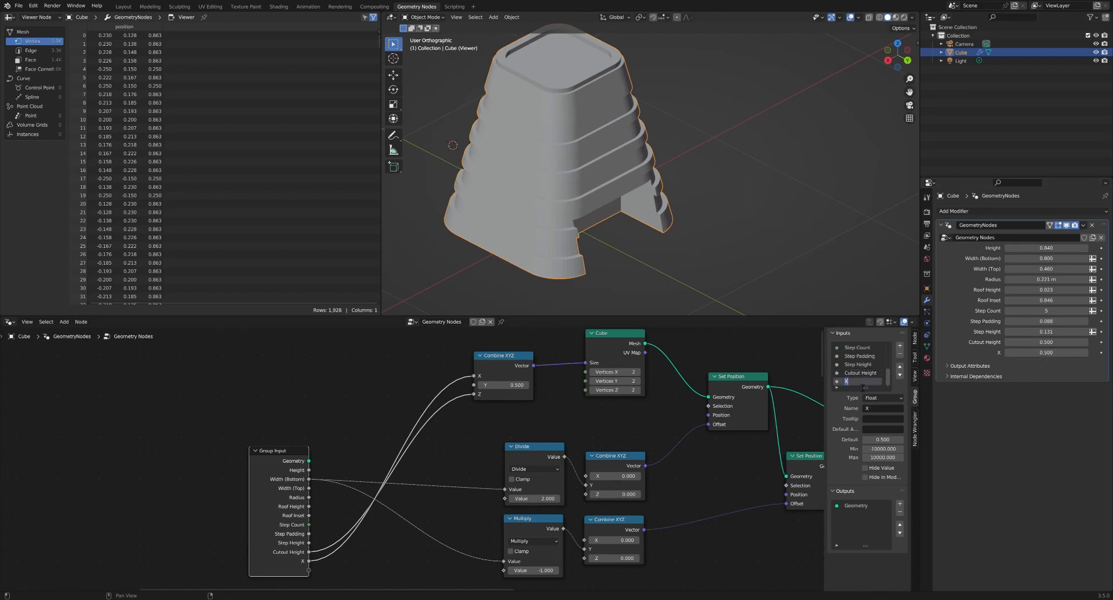
text(Cutout Width)
key(Return)
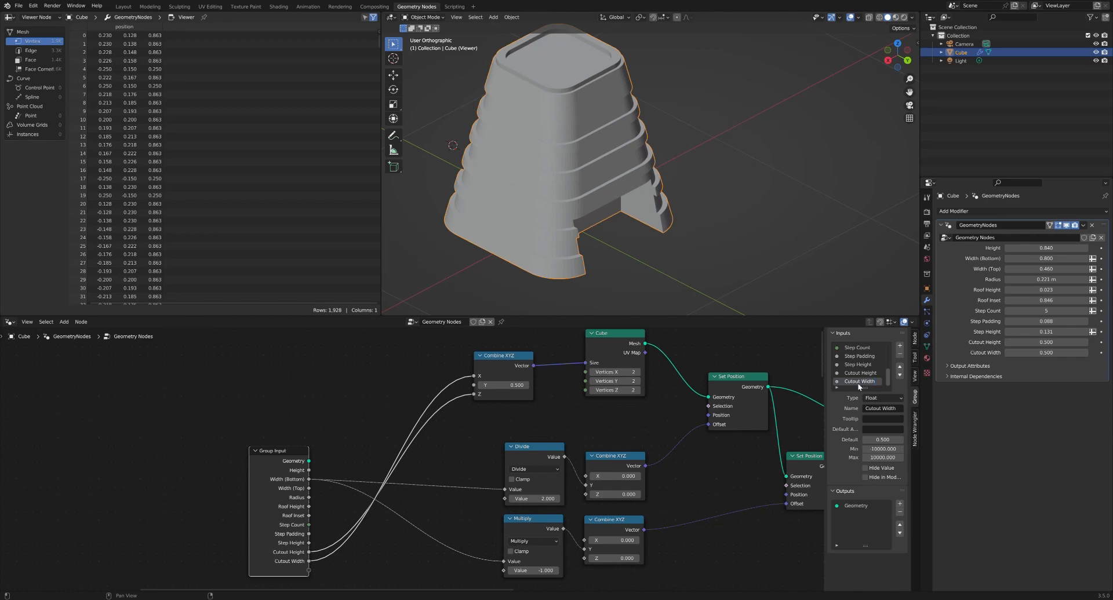
Step: Set the Cutout Width to 1 in the modifier inputs
click(1048, 353)
text(1)
key(Return)
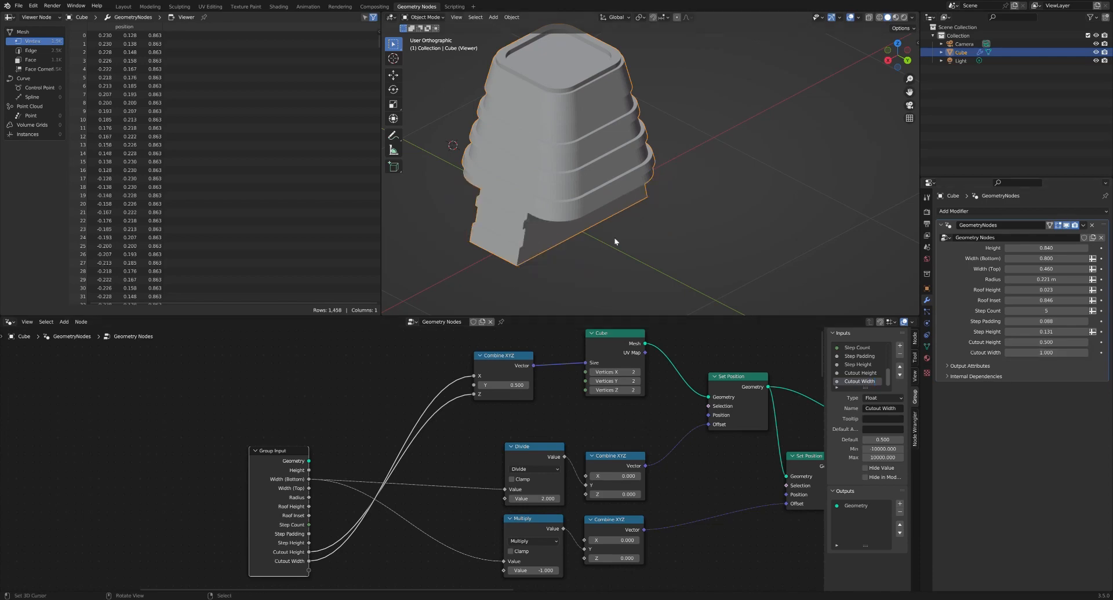
mouse_move(568, 211)
middle_down()
mouse_move(599, 196)
mouse_move(576, 204)
middle_up()
Step: Set the Cutout Width to 0.1 in the modifier inputs
click(1041, 355)
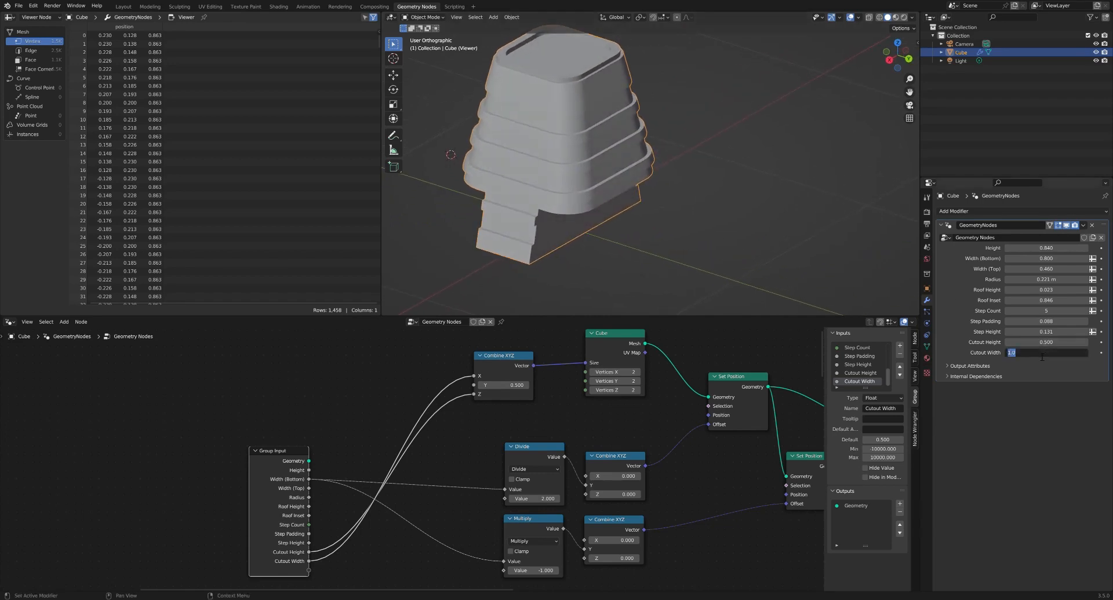
key(BackSpace)
text(0.1)
key(Return)
middle_drag(585, 191, 549, 222)
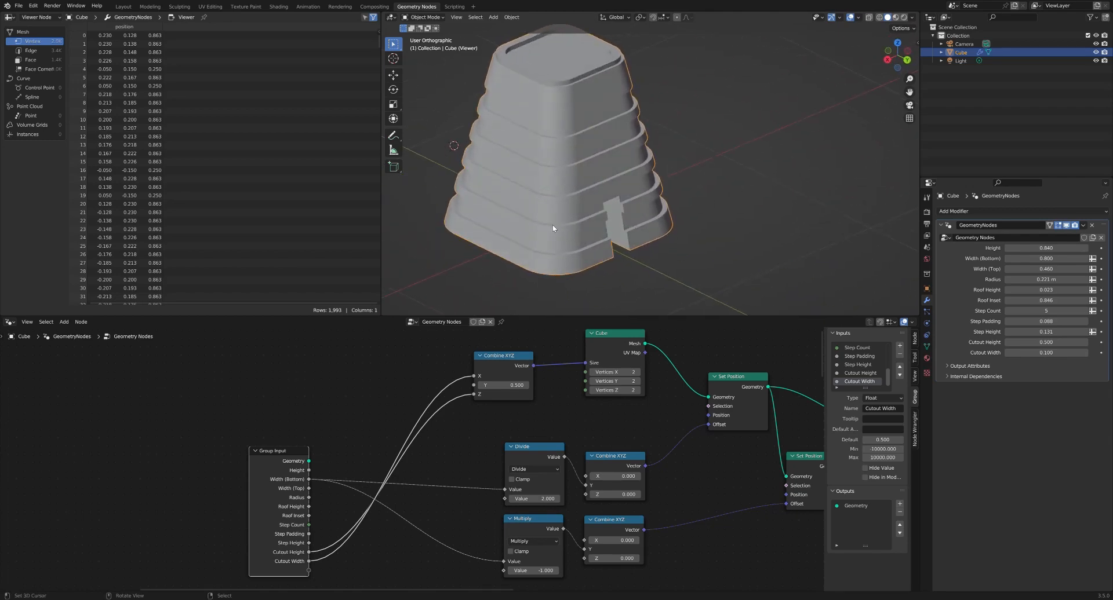
Step: Expose the Y value of the cutout cube's Combine XYZ node as a group input named Cutout Depth
drag(285, 460, 282, 391)
middle_drag(628, 203, 584, 234)
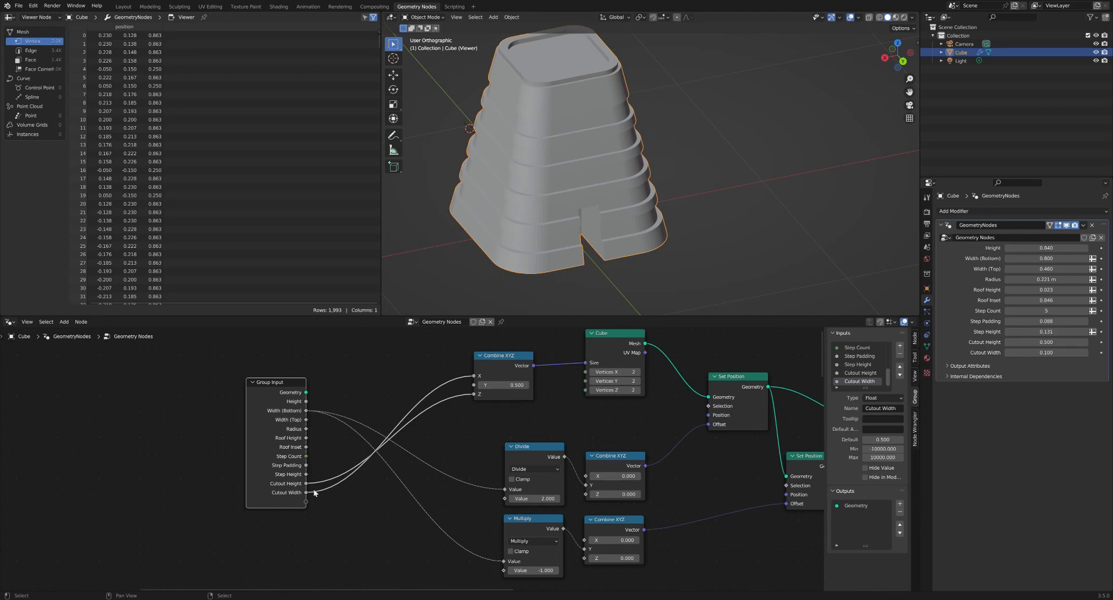
drag(305, 502, 474, 384)
scroll(870, 374, down, 1)
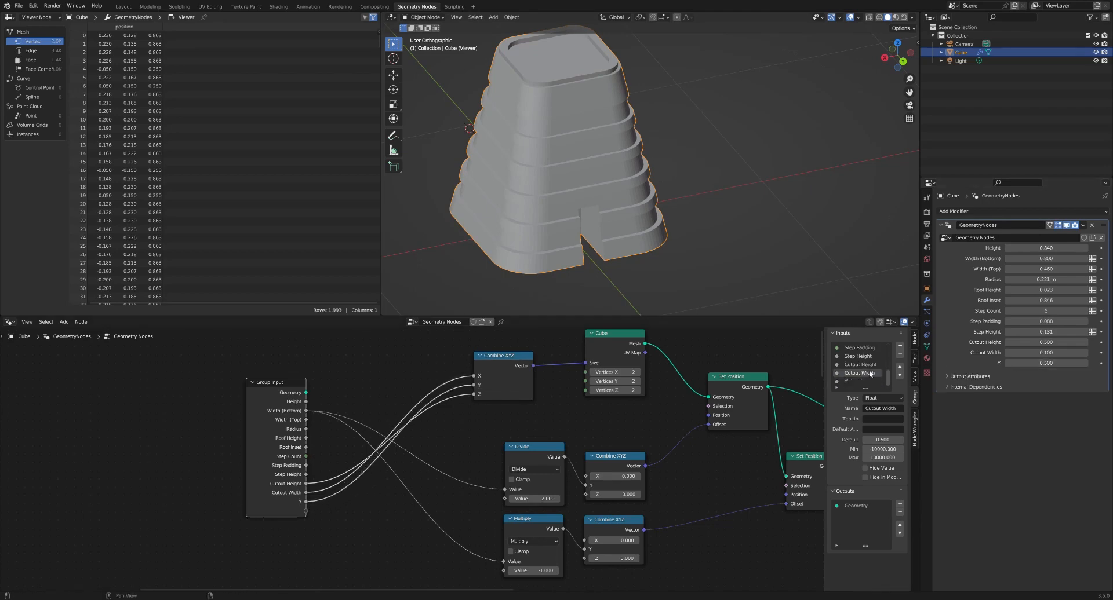
double_click(860, 381)
text(Cutou)
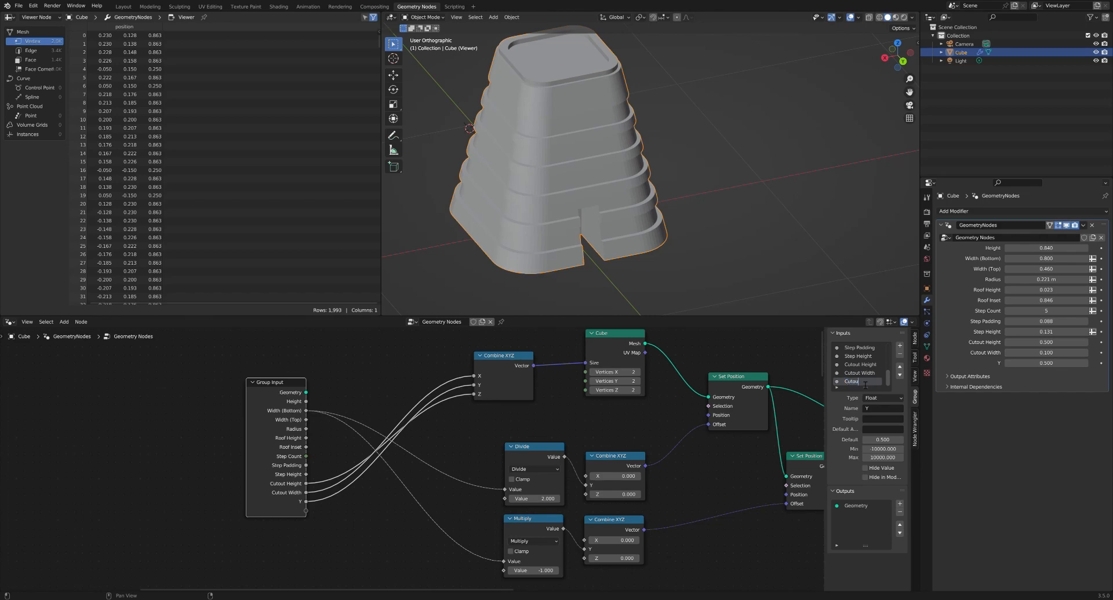
text(t Depth)
key(Return)
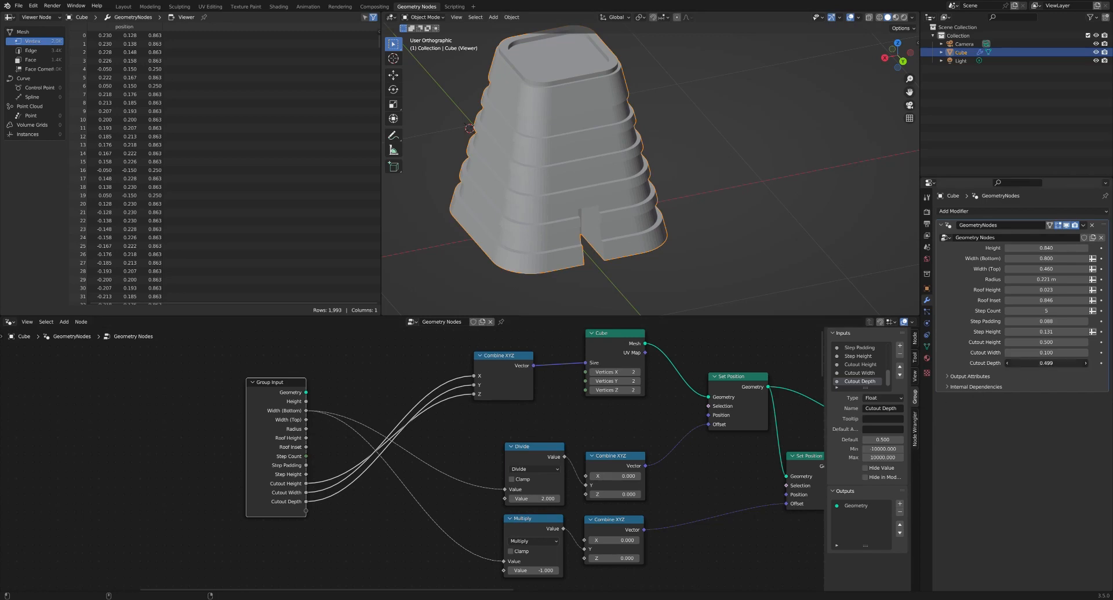
Step: Vary the Cutout Depth to test its effect on the cutout, and reset it to the default 0.5
mouse_move(1047, 363)
mouse_down()
mouse_move(1018, 363)
mouse_move(1060, 366)
mouse_up()
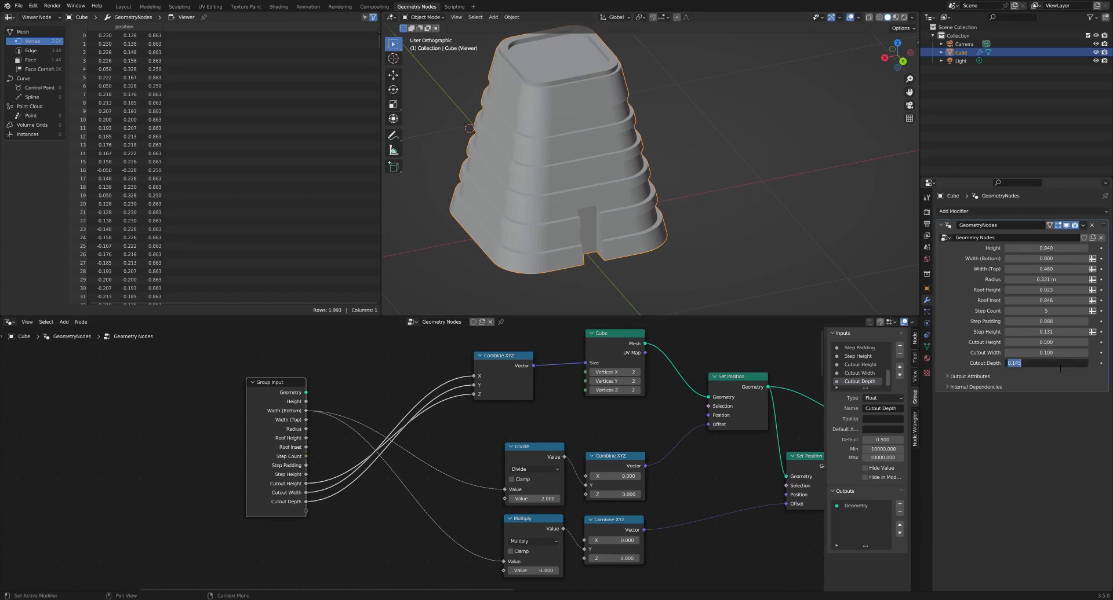
key(BackSpace)
scroll(682, 246, down, 2)
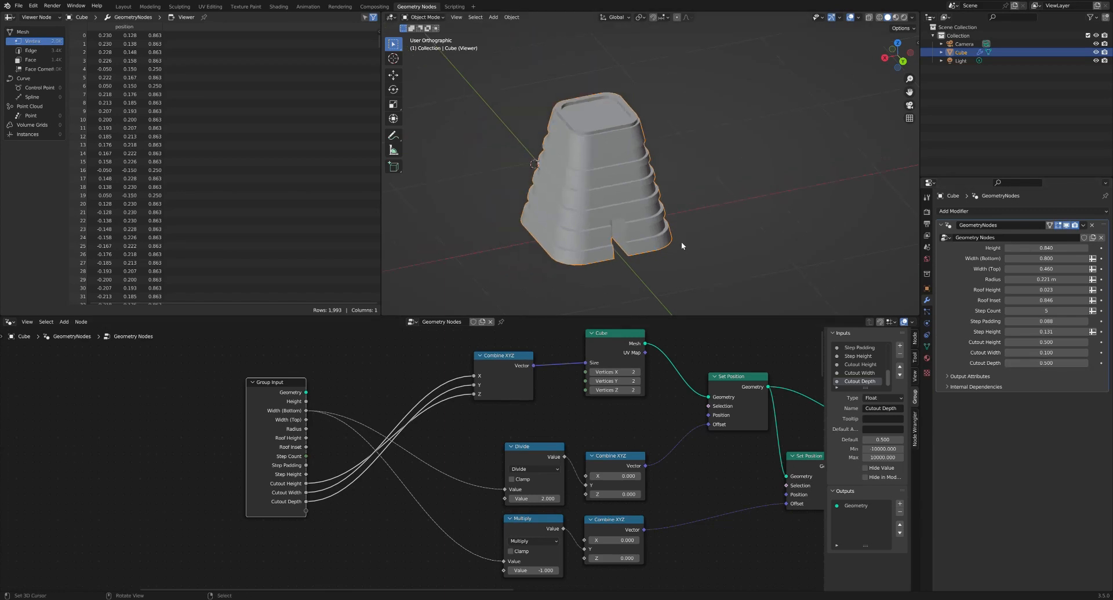
scroll(635, 237, up, 2)
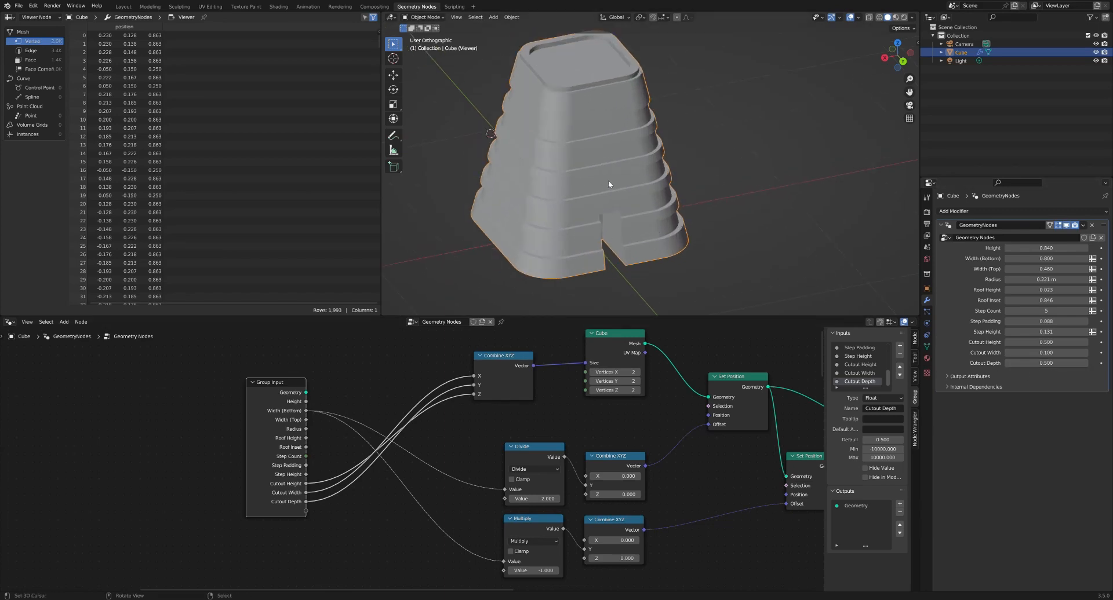
middle_drag(607, 185, 561, 194)
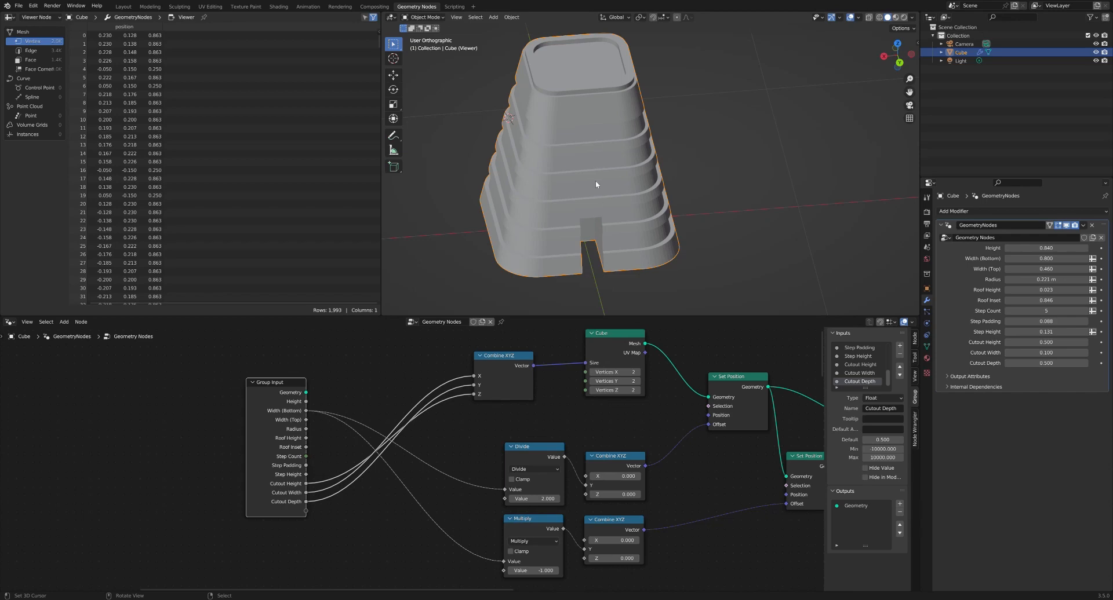
Step: Duplicate the second Set Position node and insert the copy on the link after the cutout's Join Geometry node
scroll(604, 425, down, 2)
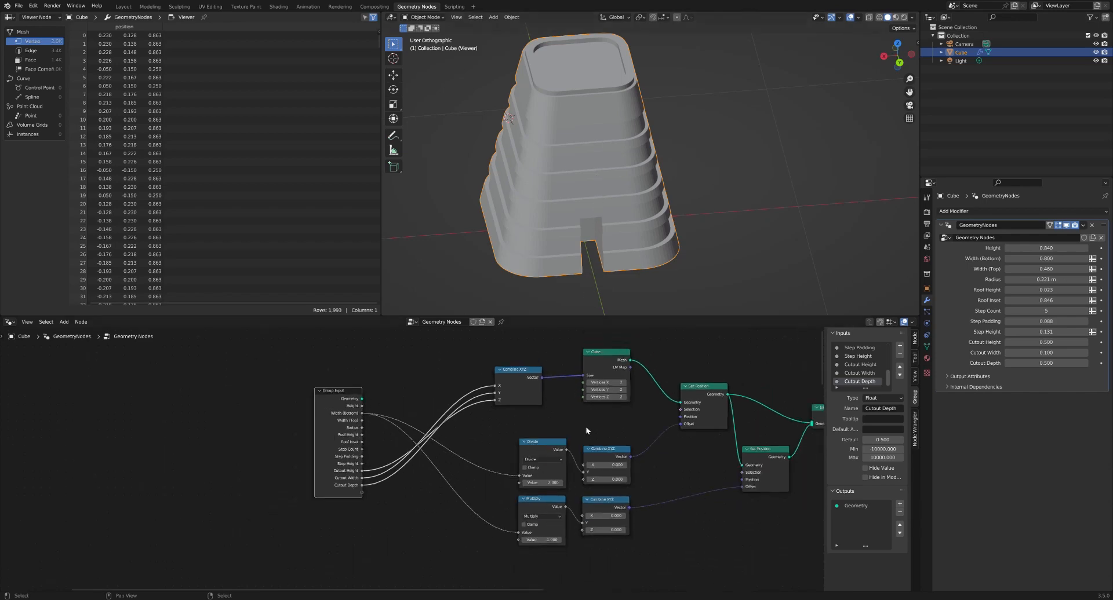
middle_drag(589, 435, 424, 421)
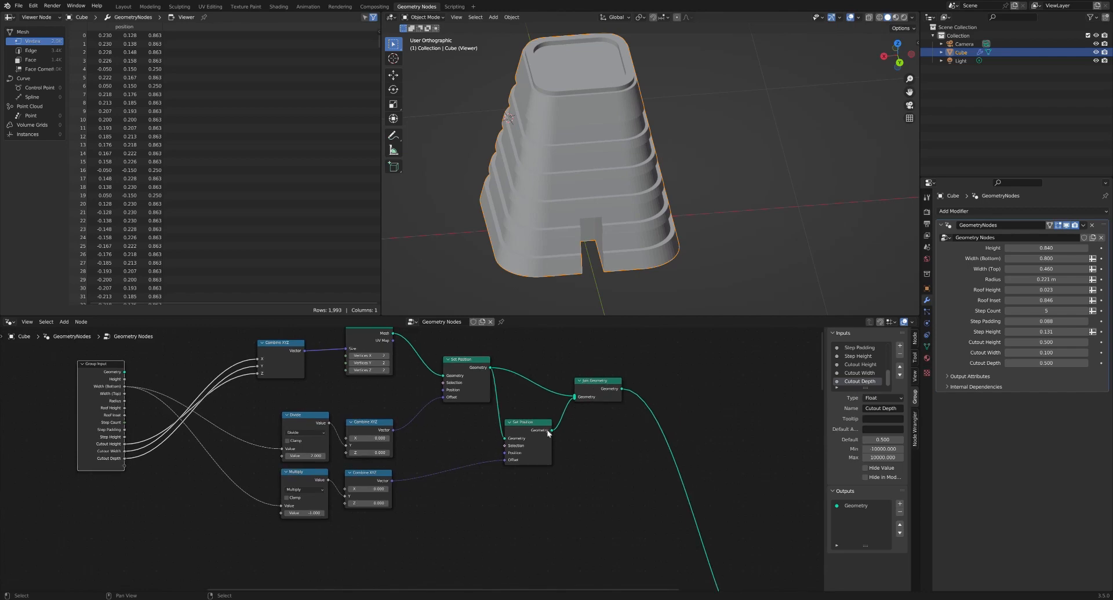
click(540, 428)
key(shift+d)
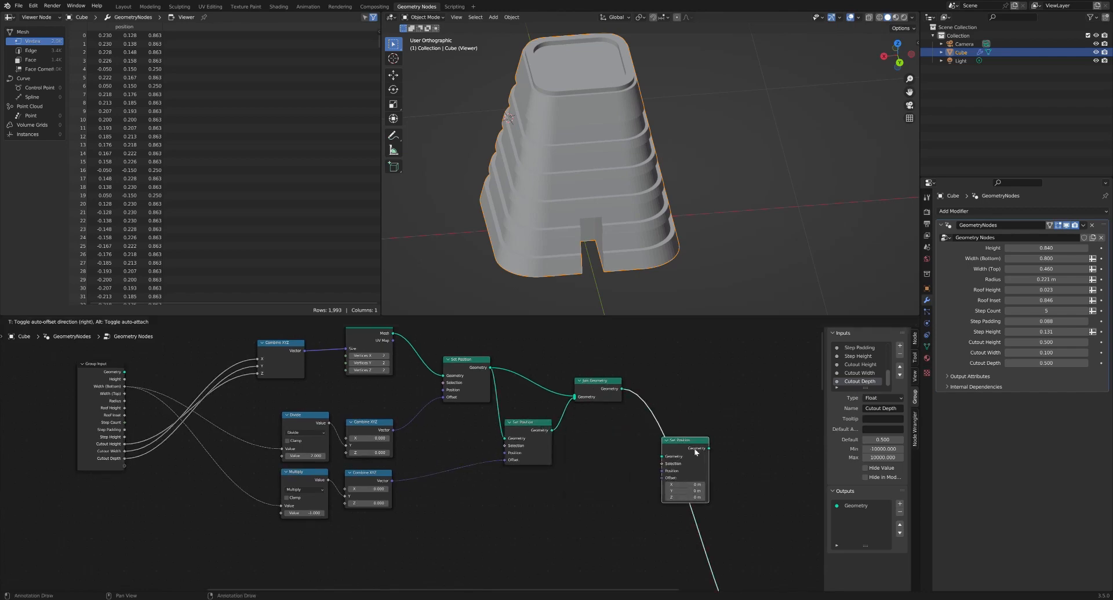
click(695, 448)
middle_drag(615, 472, 636, 447)
middle_drag(496, 190, 631, 207)
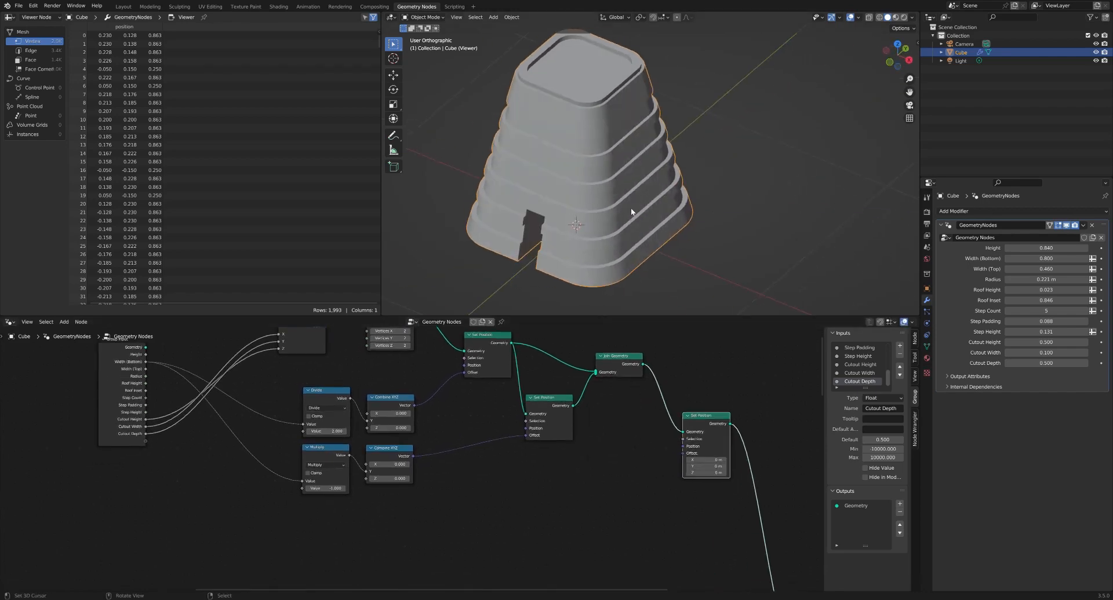
middle_drag(714, 190, 621, 206)
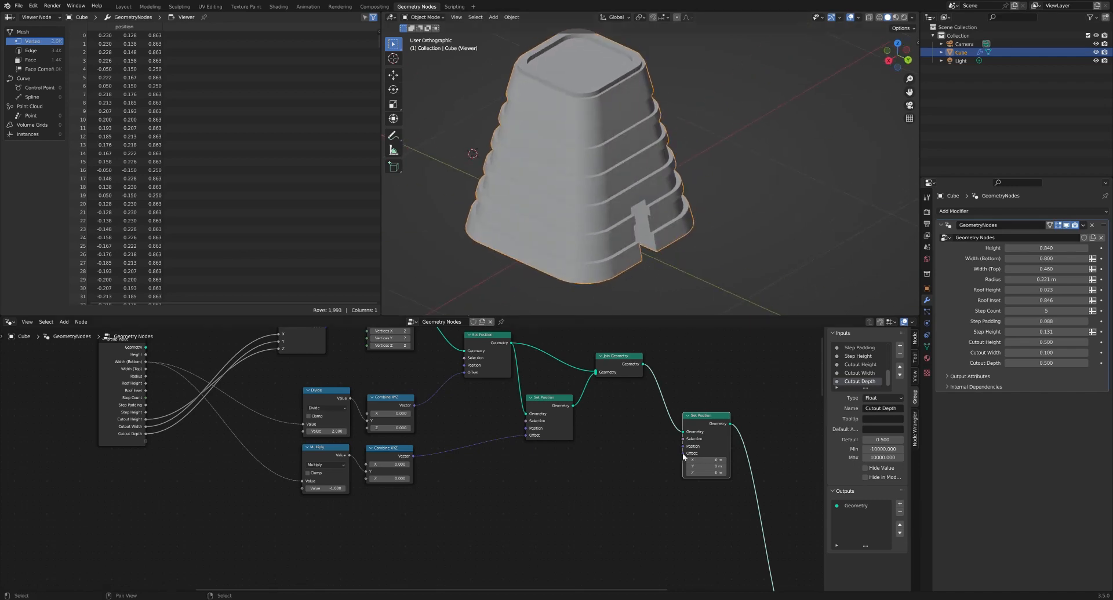
Step: Duplicate the Group Input node and place the copy near the newly inserted Set Position node
scroll(684, 458, up, 2)
middle_drag(645, 471, 649, 468)
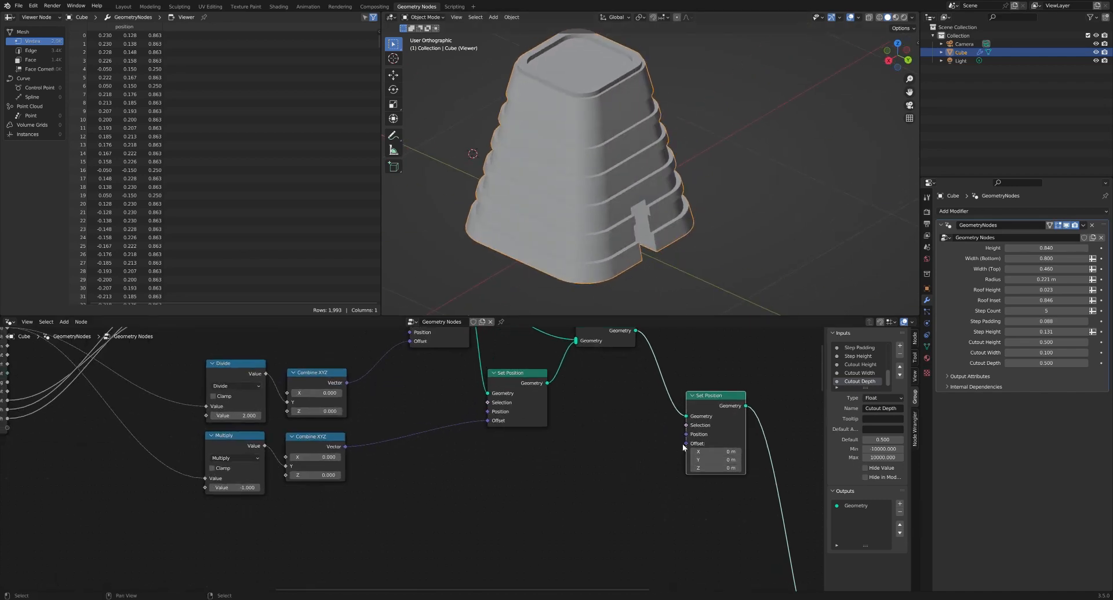
scroll(450, 491, down, 3)
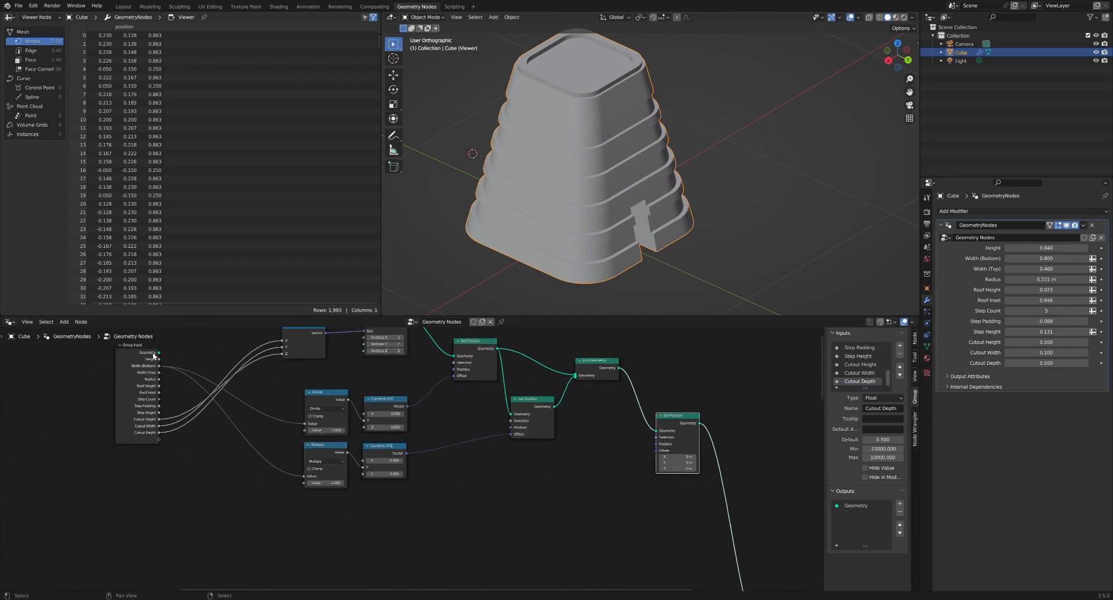
click(139, 347)
key(shift+d)
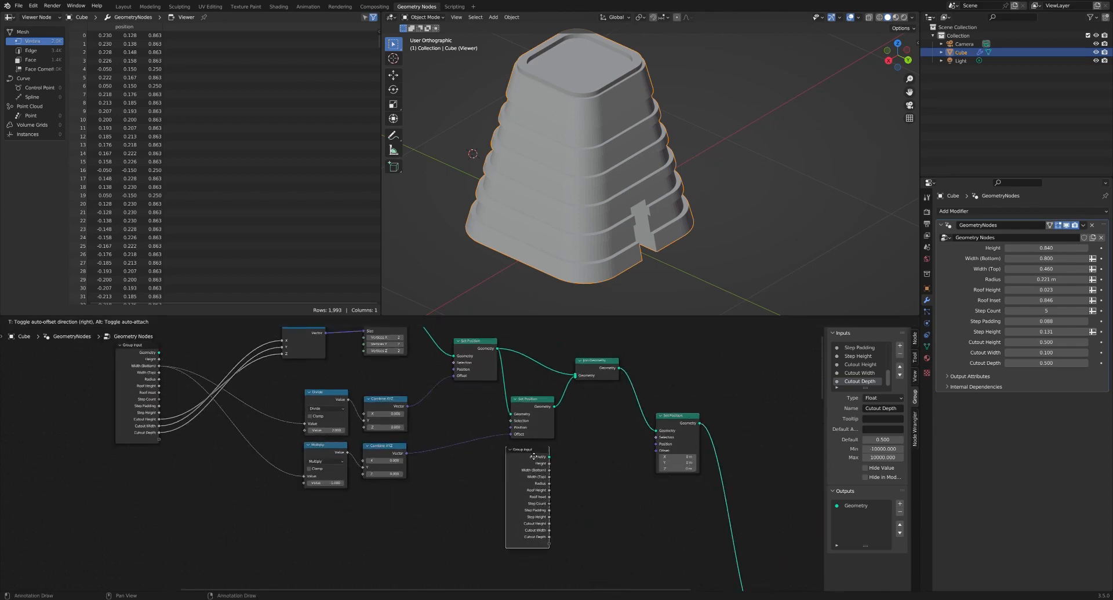
click(533, 457)
Step: Add a Combine XYZ node feeding the Offset of the newly inserted Set Position node
scroll(499, 410, up, 3)
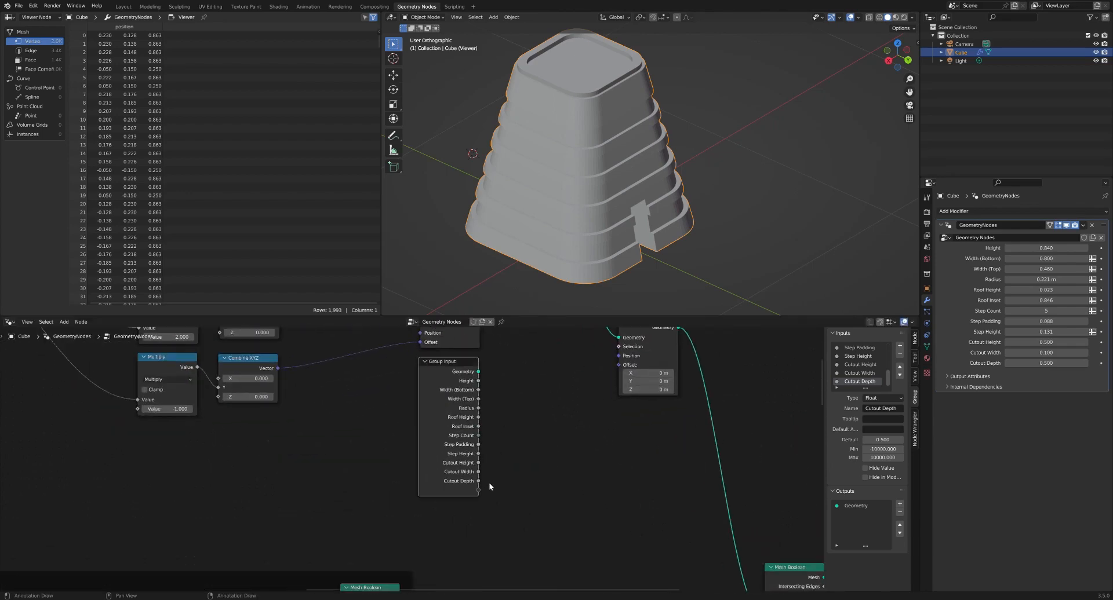
middle_drag(489, 487, 459, 512)
drag(458, 514, 535, 428)
drag(597, 391, 546, 440)
text(combine)
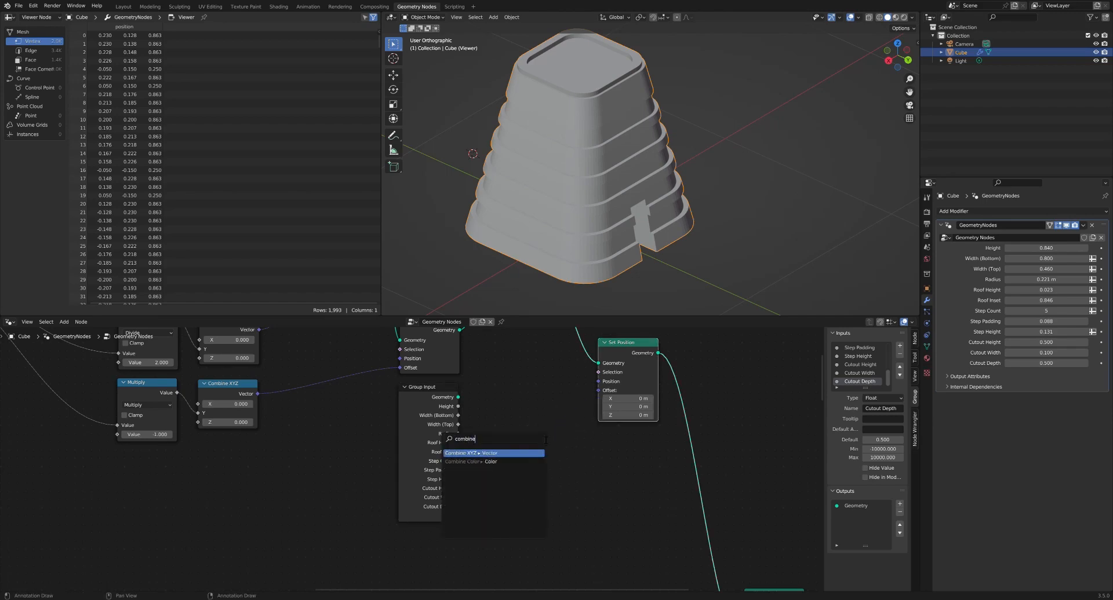
key(Return)
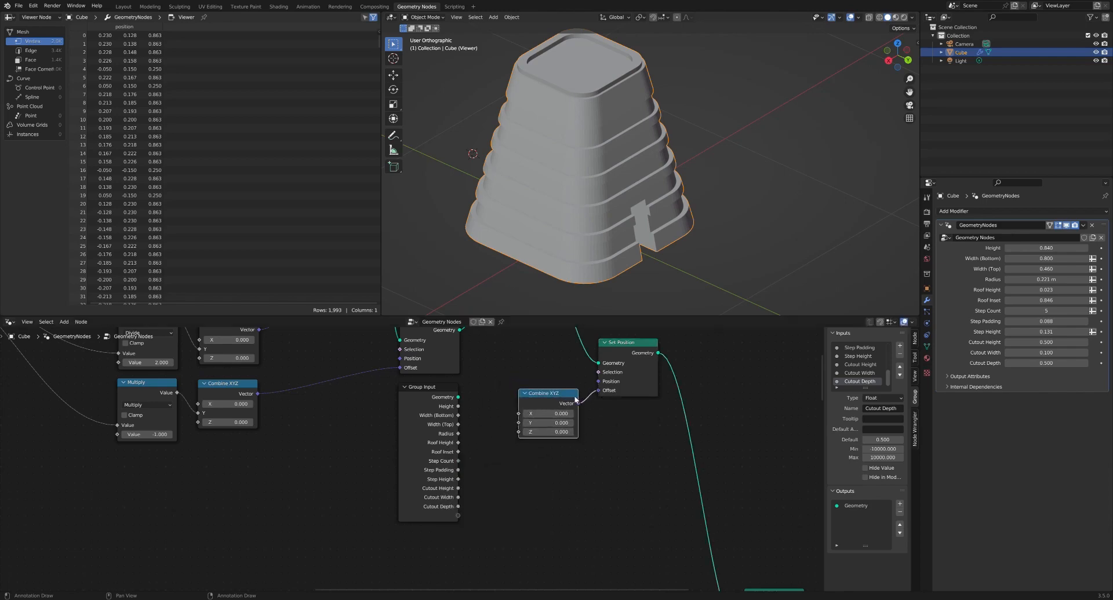
Step: Expose the new Combine XYZ node's Z value as a group input named Cutout Z Offset
drag(458, 515, 518, 431)
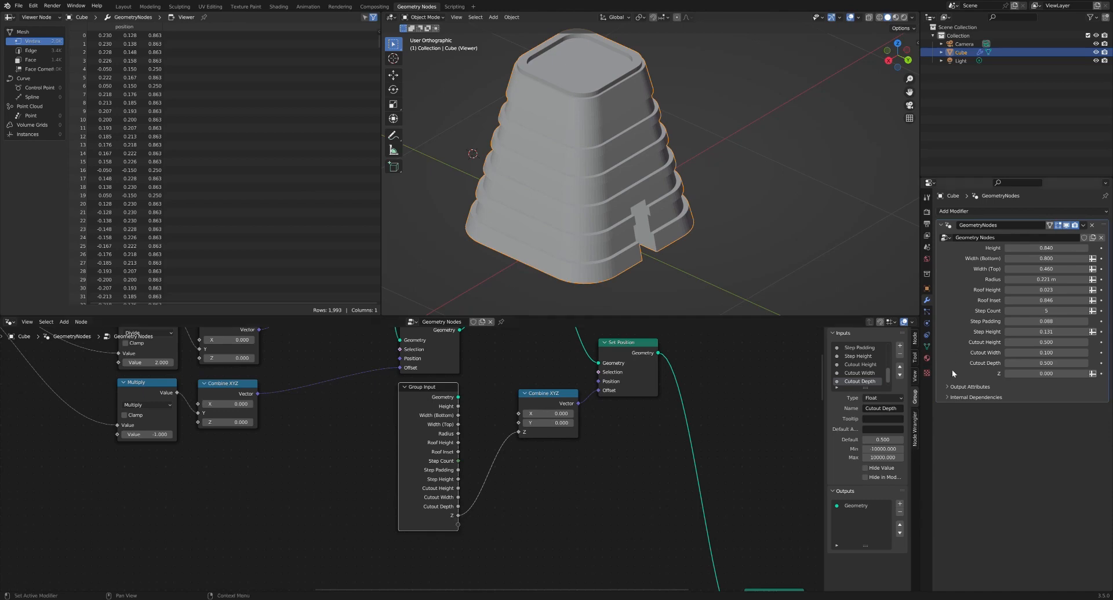
scroll(871, 371, down, 1)
click(878, 409)
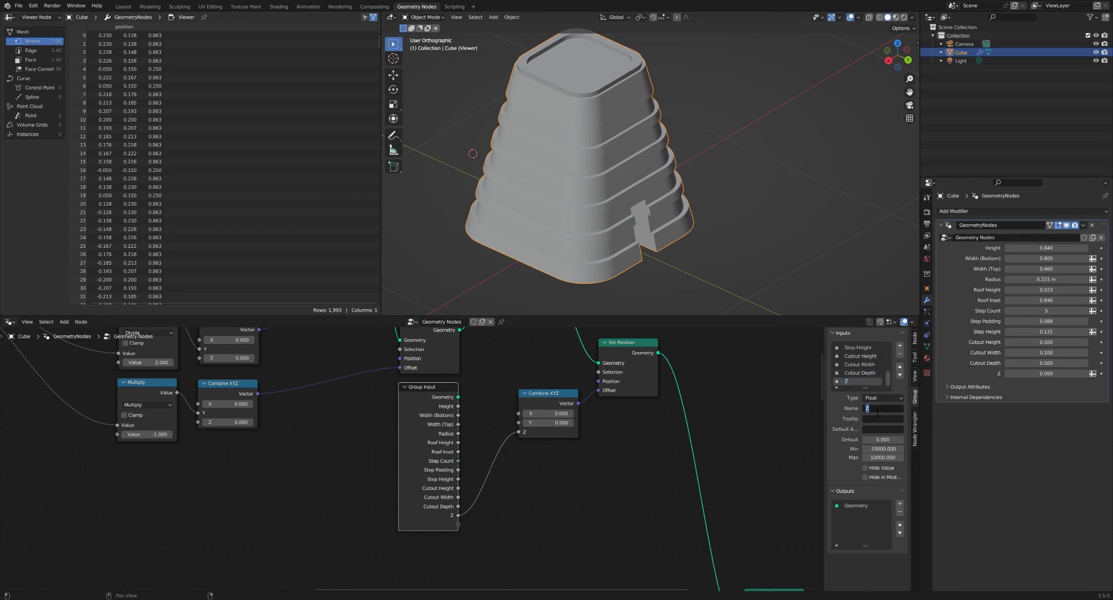
text(Cutout Z offset)
key(Return)
click(881, 409)
key(BackSpace)
text(O)
key(Return)
Step: Set the Cutout Height to 0.05 and the Cutout Z Offset to about 0.385 in the modifier inputs
drag(1037, 374, 1075, 373)
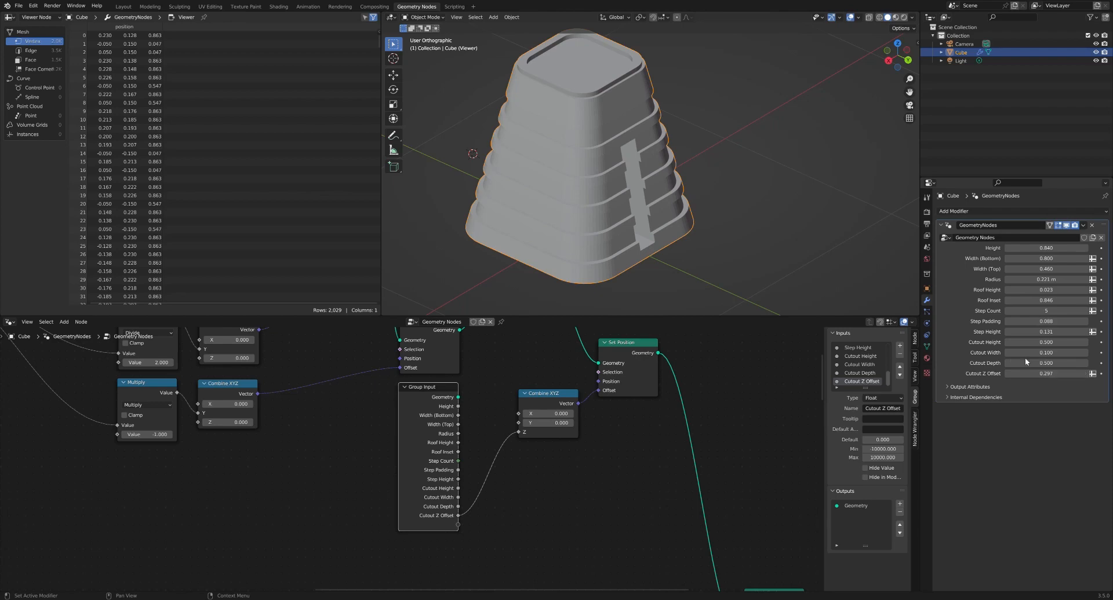
click(1058, 344)
text(0.05)
key(Return)
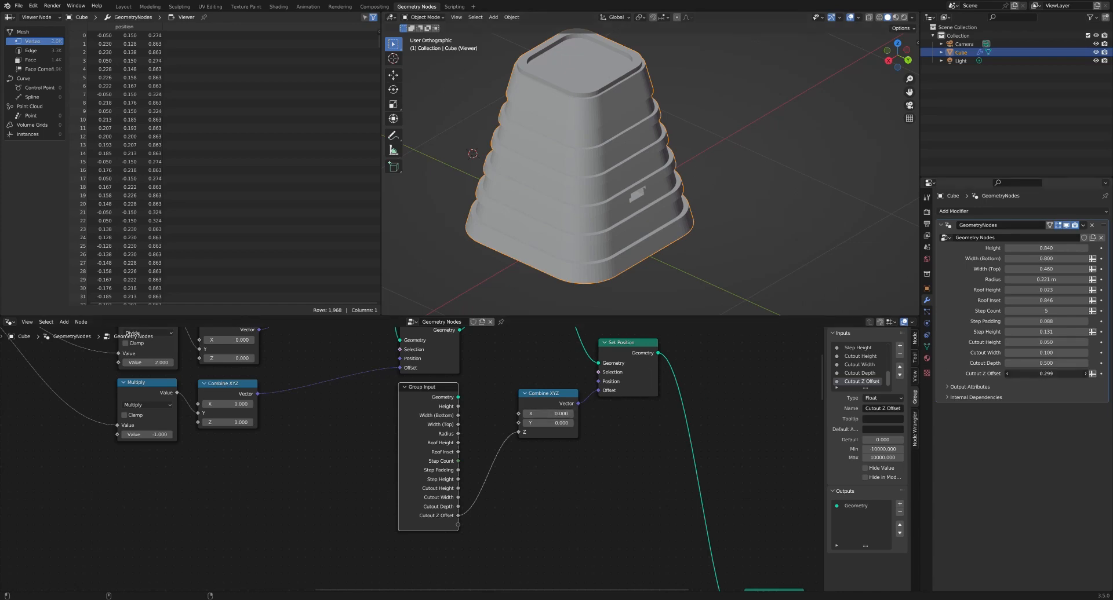
drag(1047, 374, 1071, 373)
middle_drag(568, 168, 689, 189)
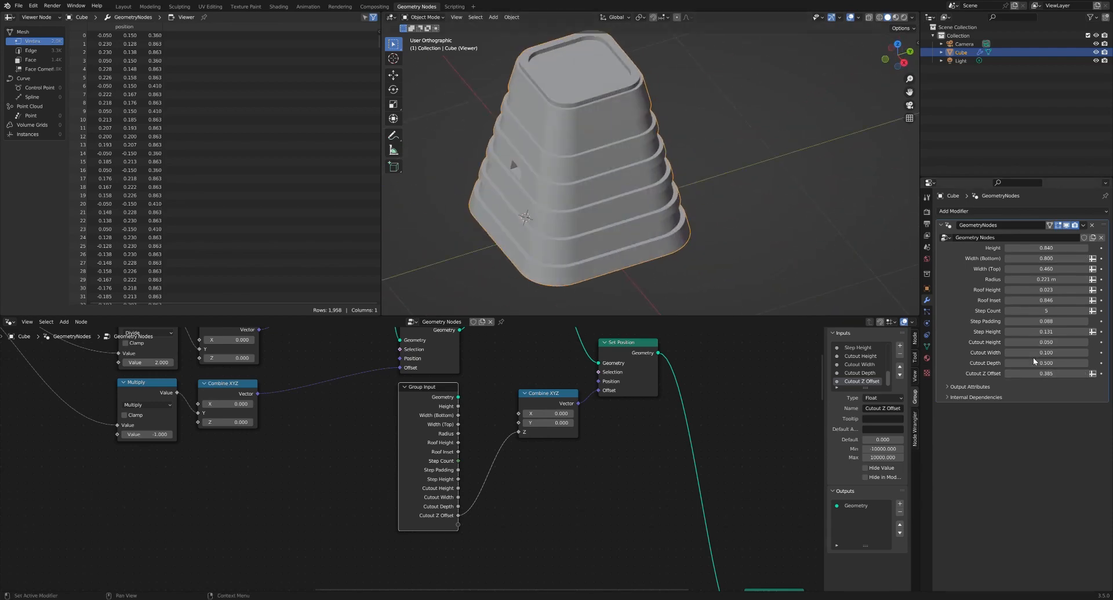
Step: Preview the Cube node's output to inspect the base cutout box on its own
scroll(620, 435, down, 2)
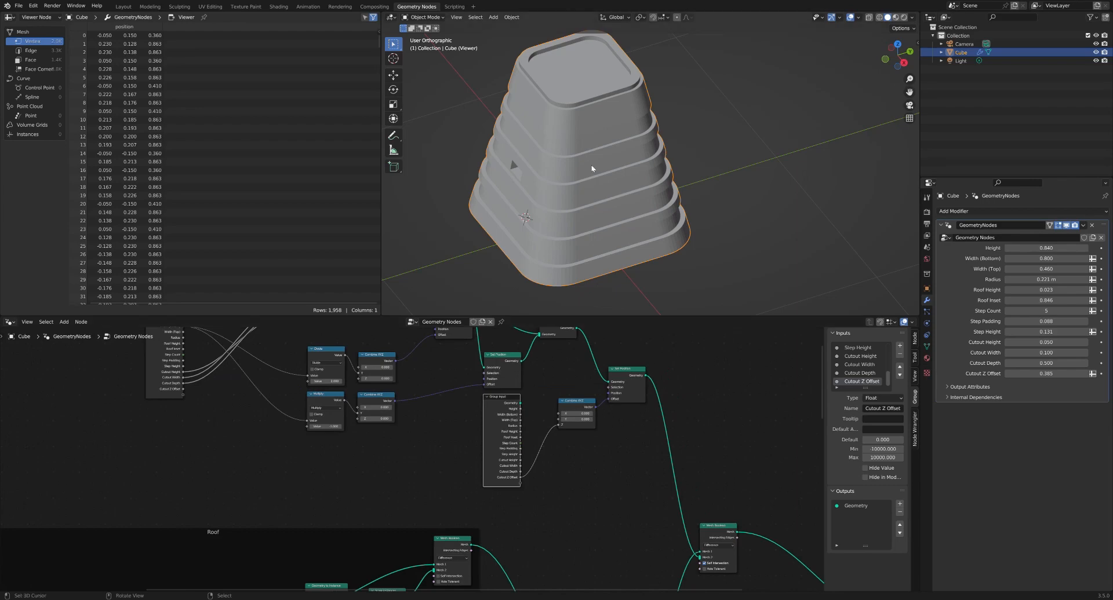
middle_drag(591, 168, 568, 129)
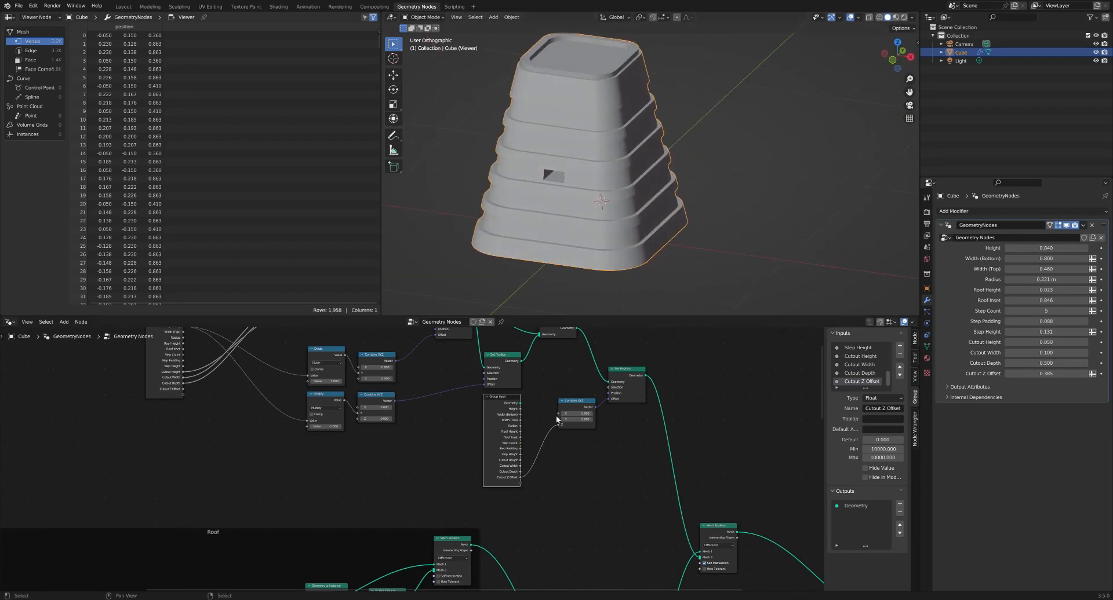
scroll(545, 395, down, 1)
middle_drag(545, 395, 540, 433)
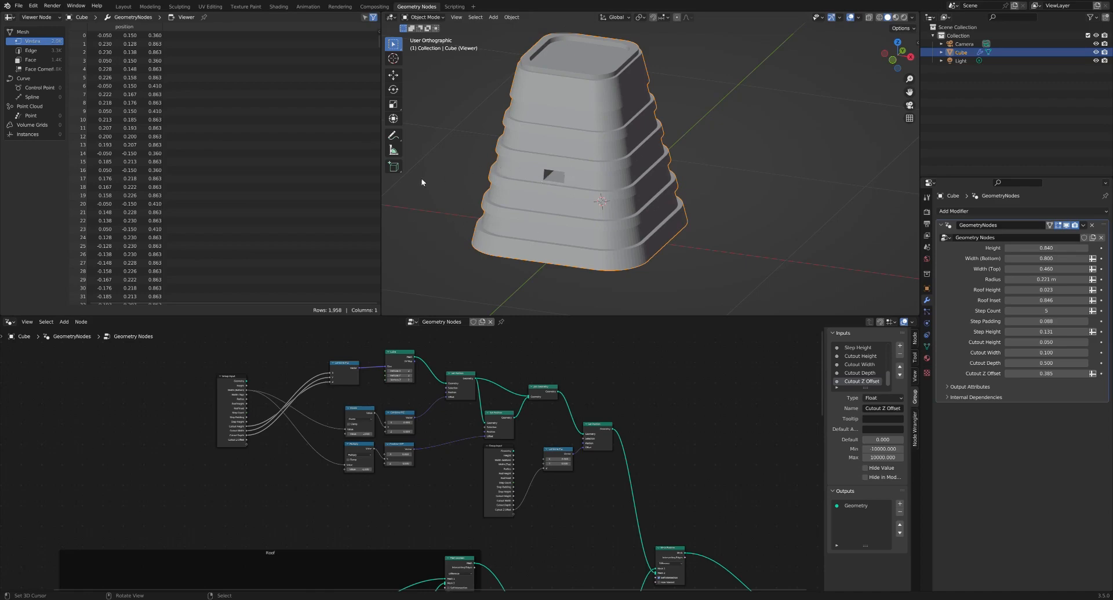
middle_drag(382, 346, 417, 401)
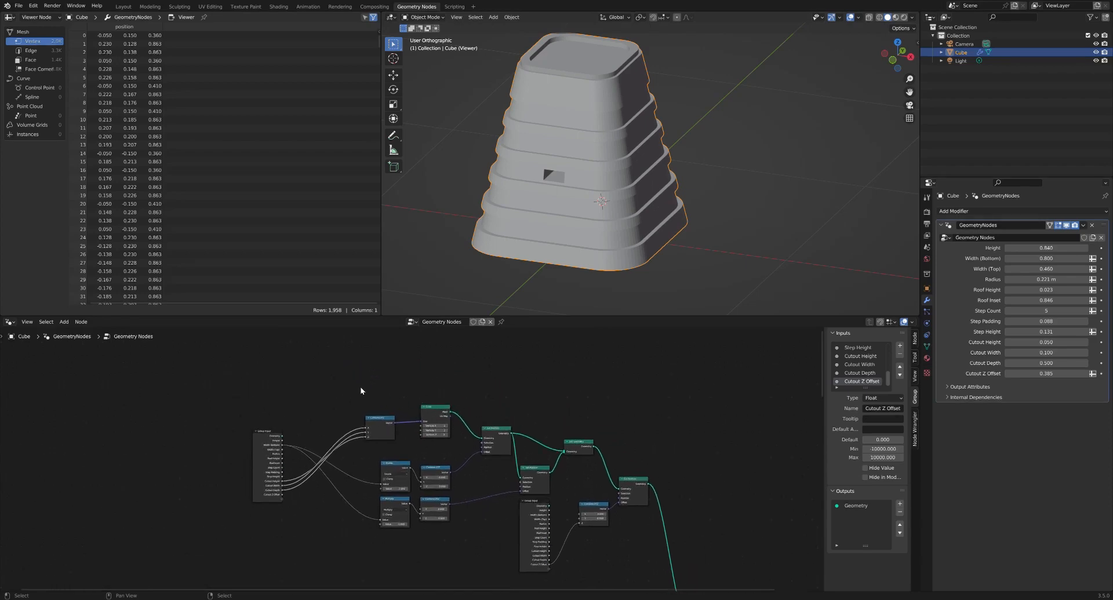
scroll(451, 416, up, 1)
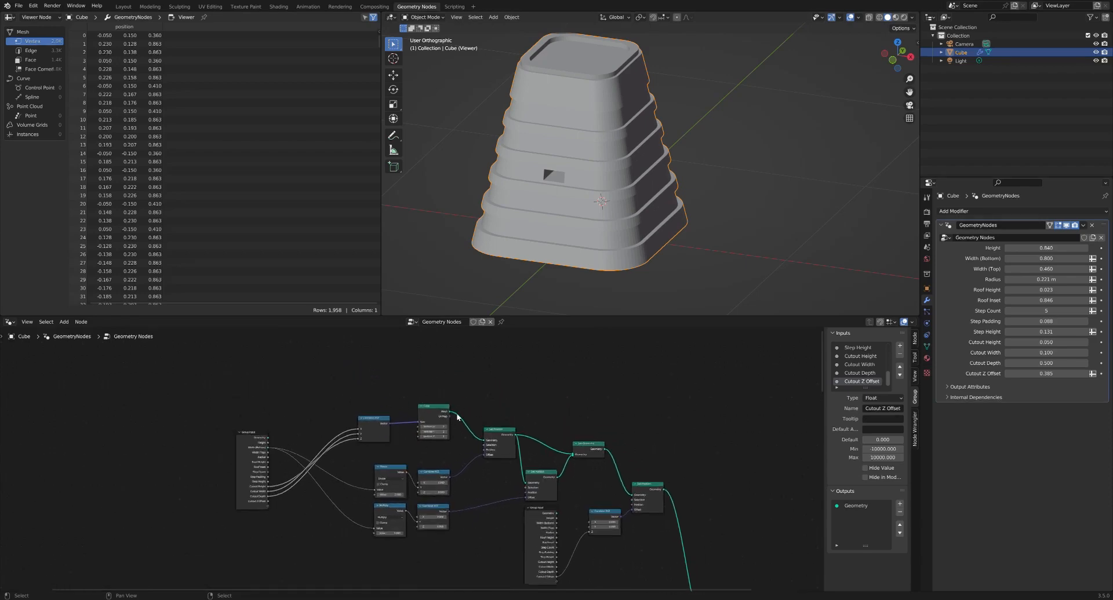
middle_drag(451, 411, 472, 411)
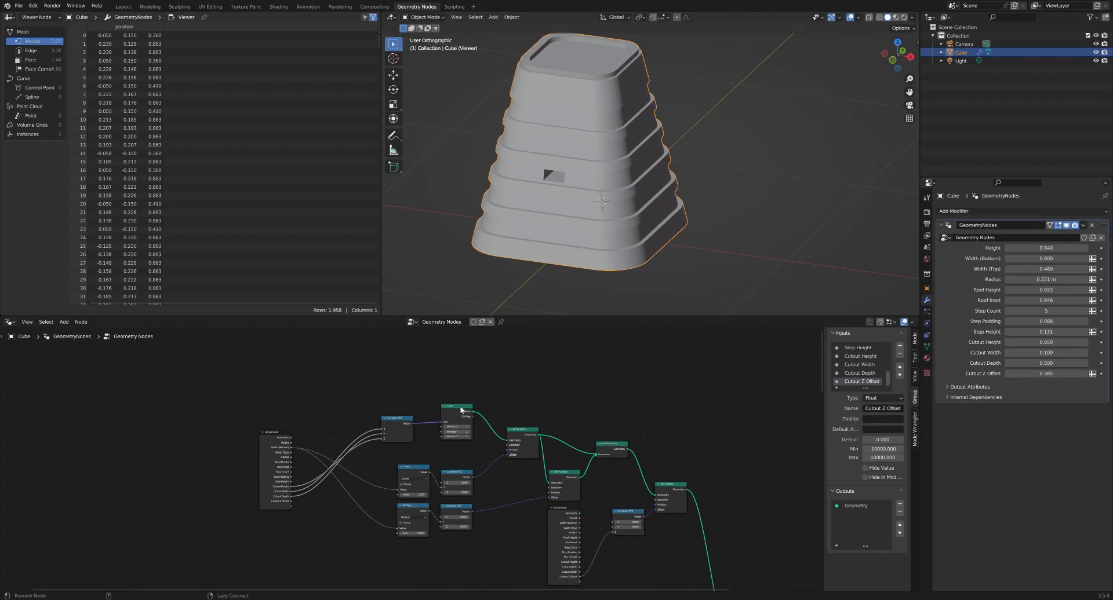
ctrl+shift+click(467, 411)
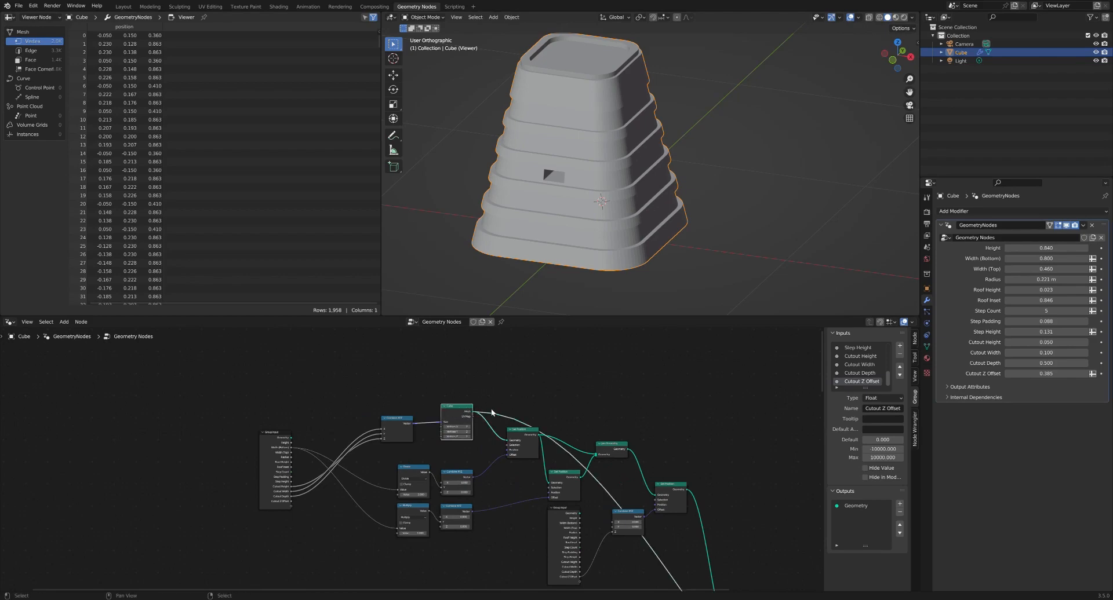
ctrl+shift+click(464, 413)
scroll(484, 413, up, 3)
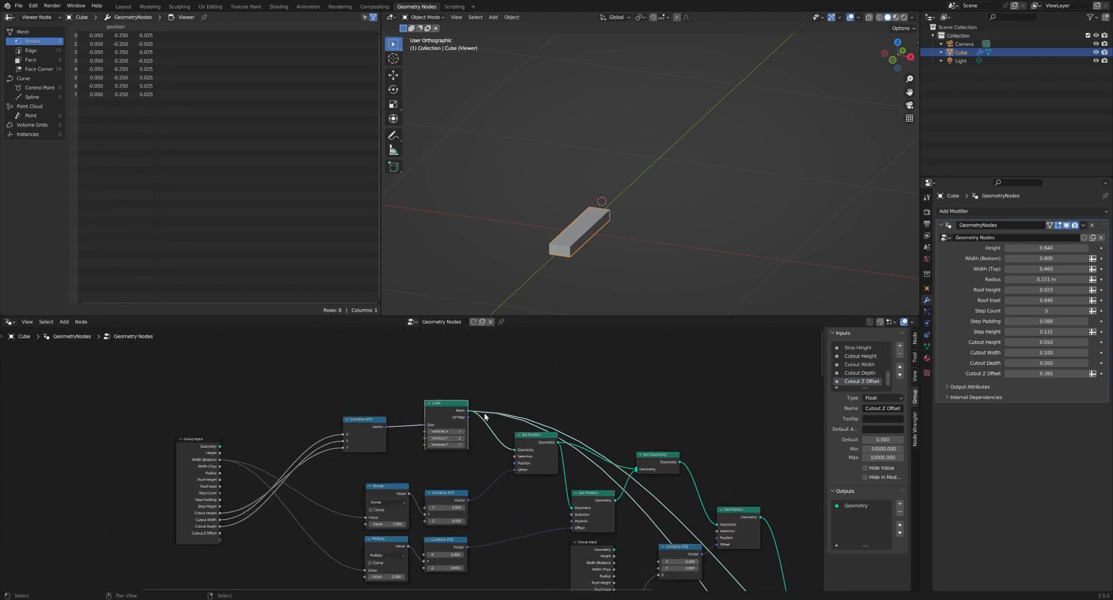
middle_drag(609, 222, 643, 217)
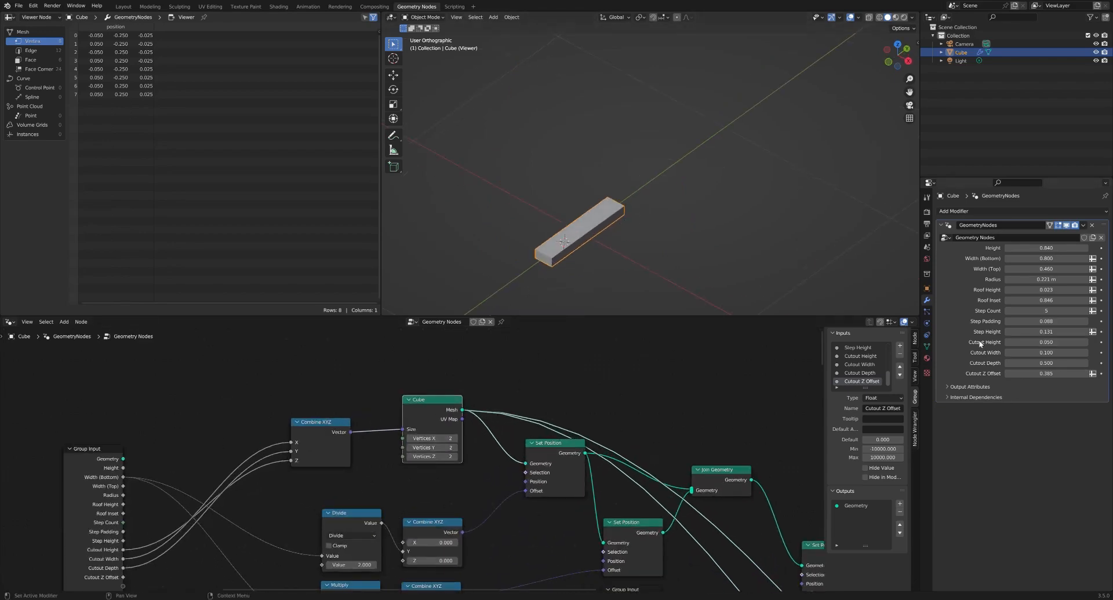
middle_drag(516, 356, 516, 388)
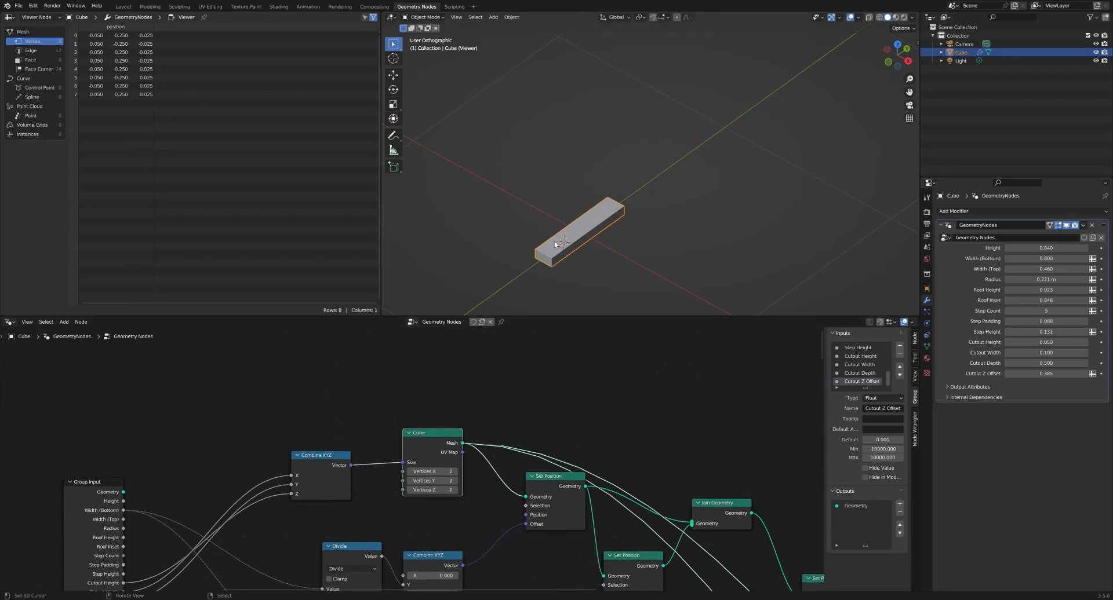
Step: Add a Curve Line node and place it in the empty space above the Cube and Combine XYZ nodes
scroll(447, 390, down, 2)
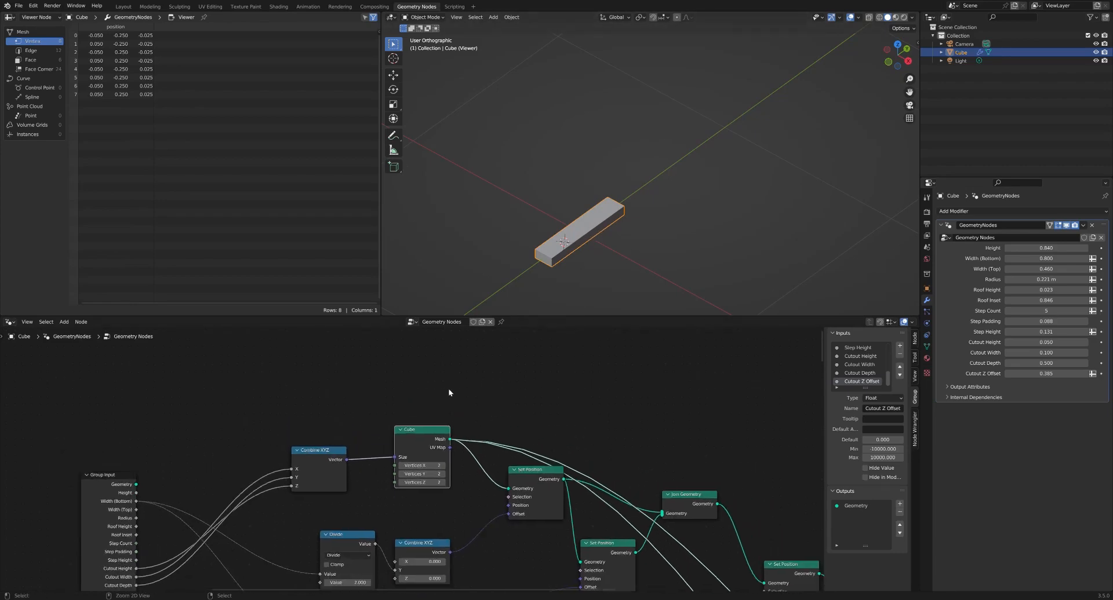
middle_drag(436, 383, 449, 452)
click(391, 418)
key(shift+a)
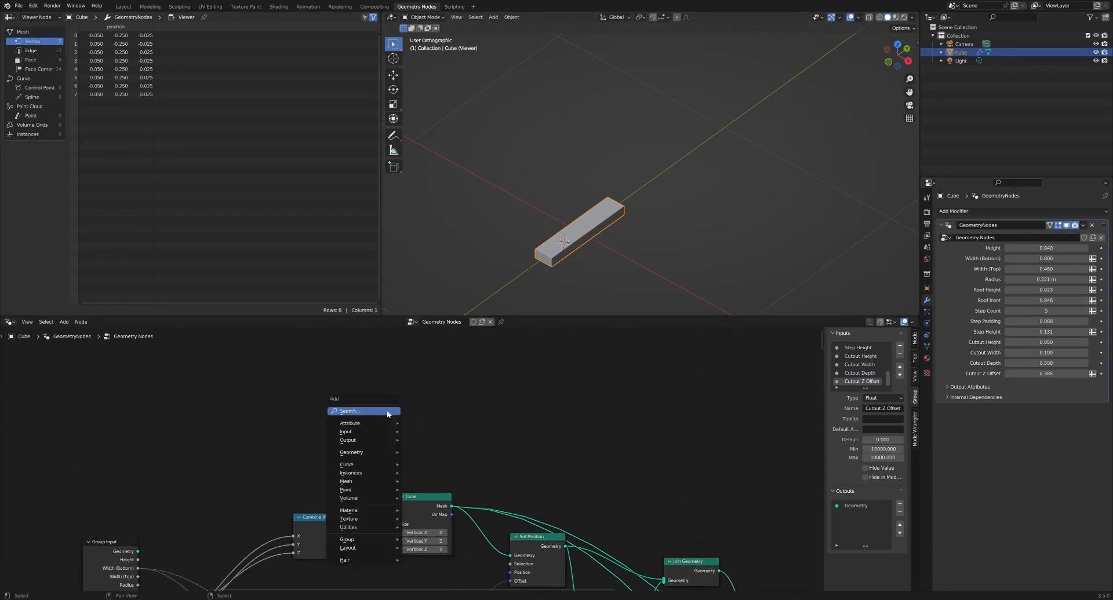
click(387, 411)
text(curve)
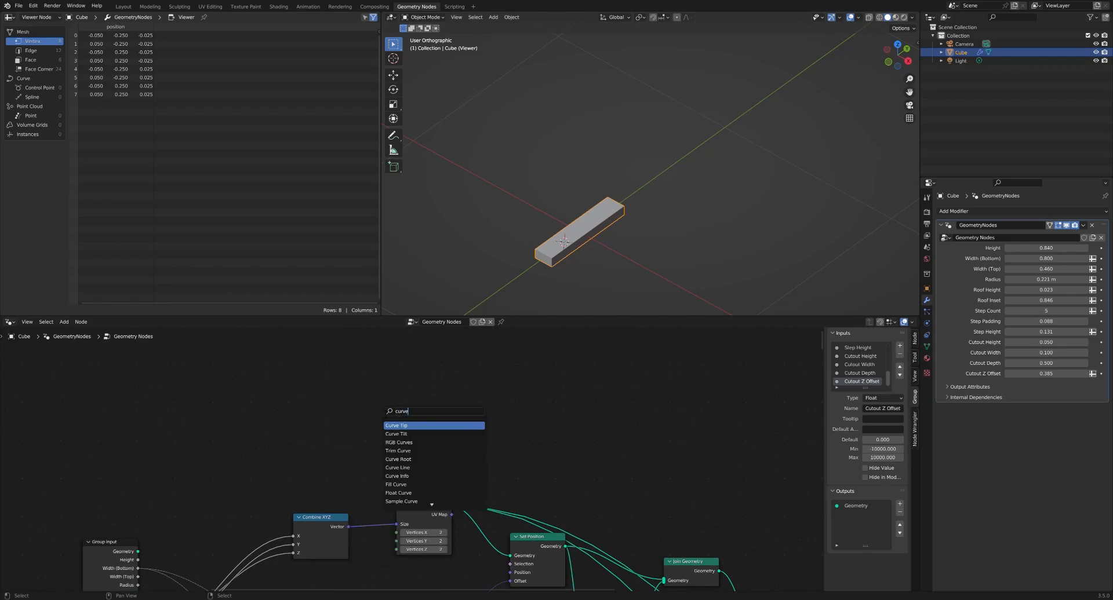
click(398, 468)
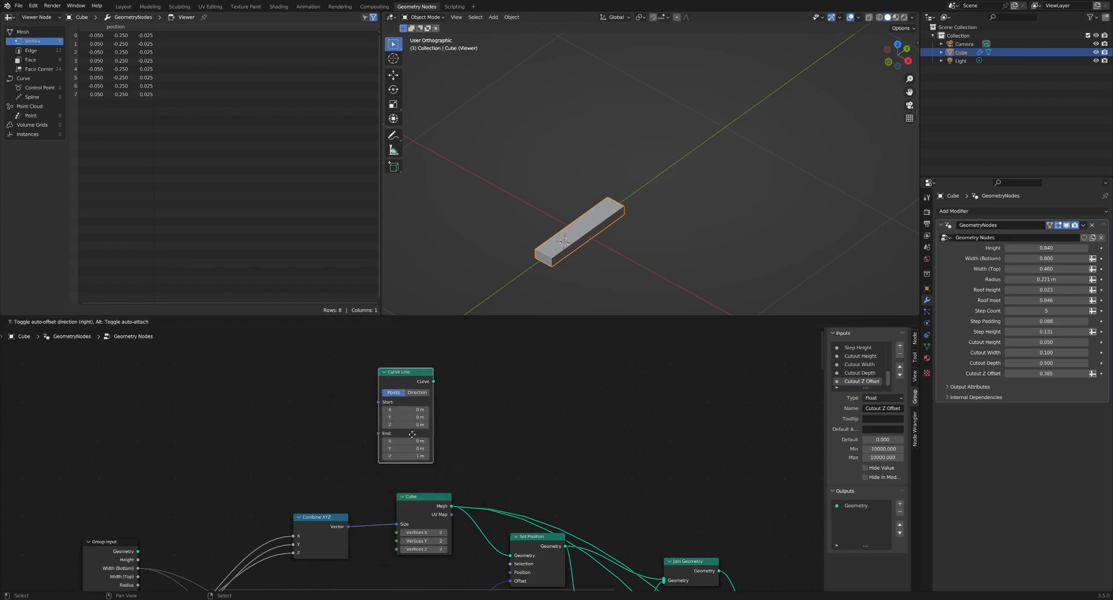
click(438, 397)
middle_drag(438, 397, 487, 421)
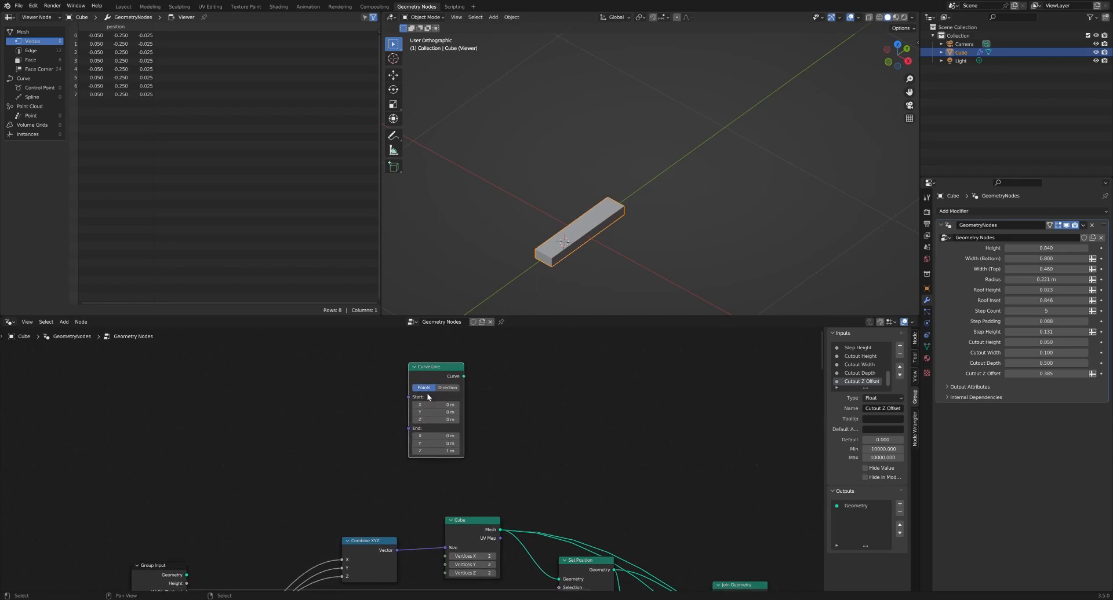
drag(438, 371, 393, 368)
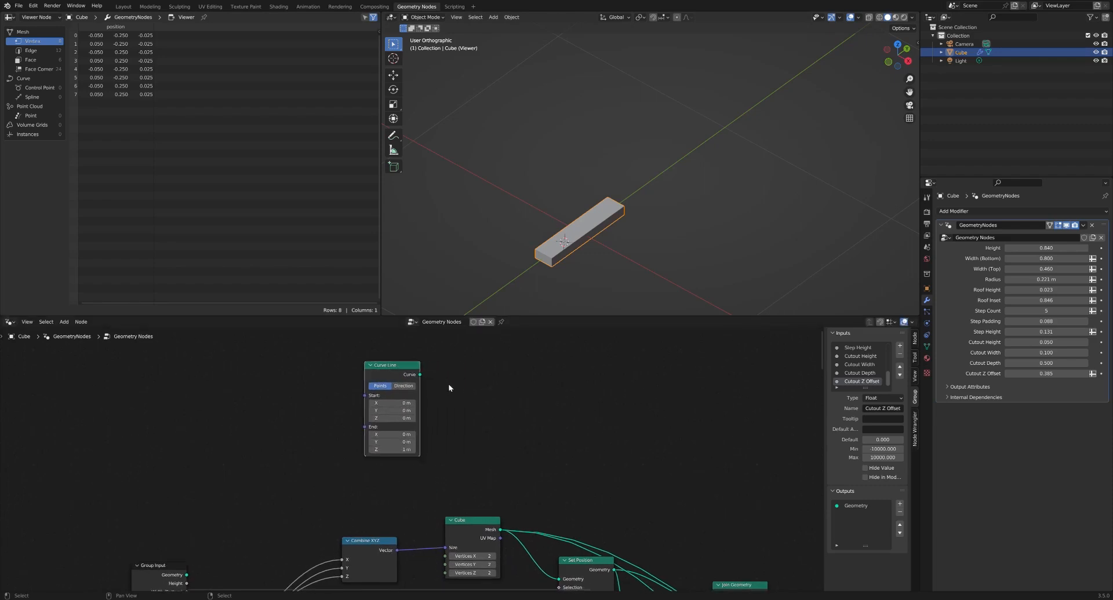
Step: Add an Instance on Points node beside the Curve Line node
key(shift+a)
click(472, 386)
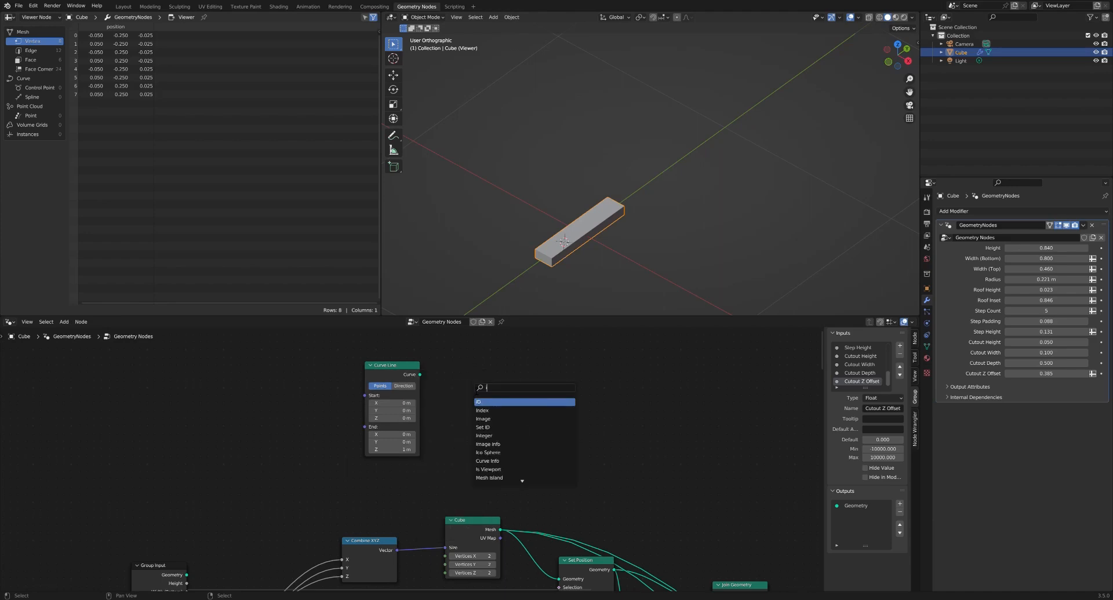
text(instance)
key(Down)
key(Down)
key(Down)
key(Down)
key(Down)
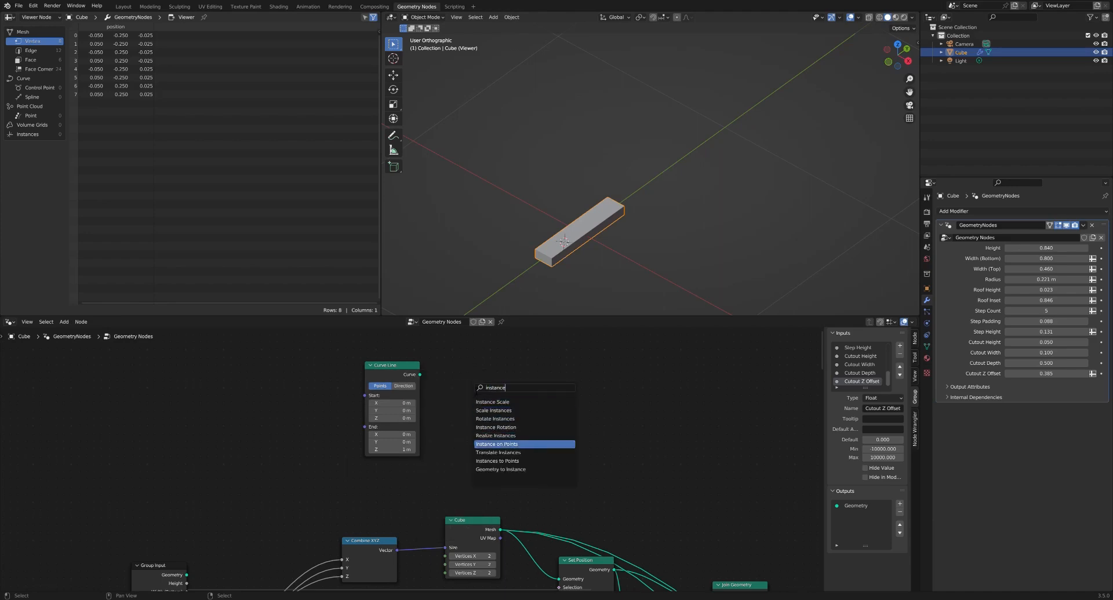
key(Return)
click(520, 371)
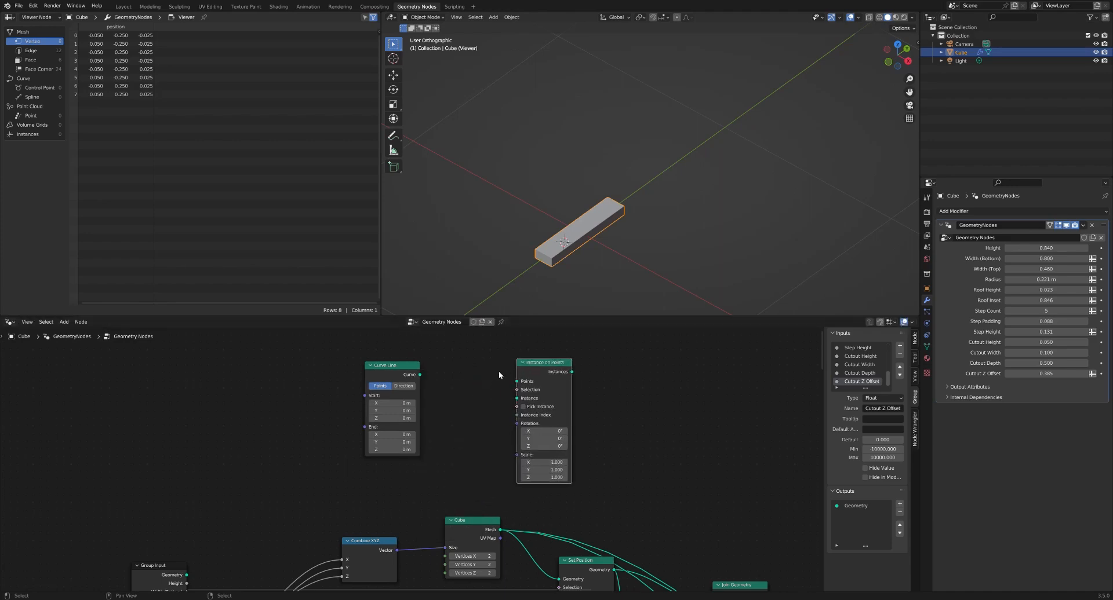
Step: Connect the Curve Line to Points and the Cube mesh to Instance, and preview the Curve Line and Instance on Points outputs
drag(421, 375, 518, 386)
drag(500, 529, 517, 398)
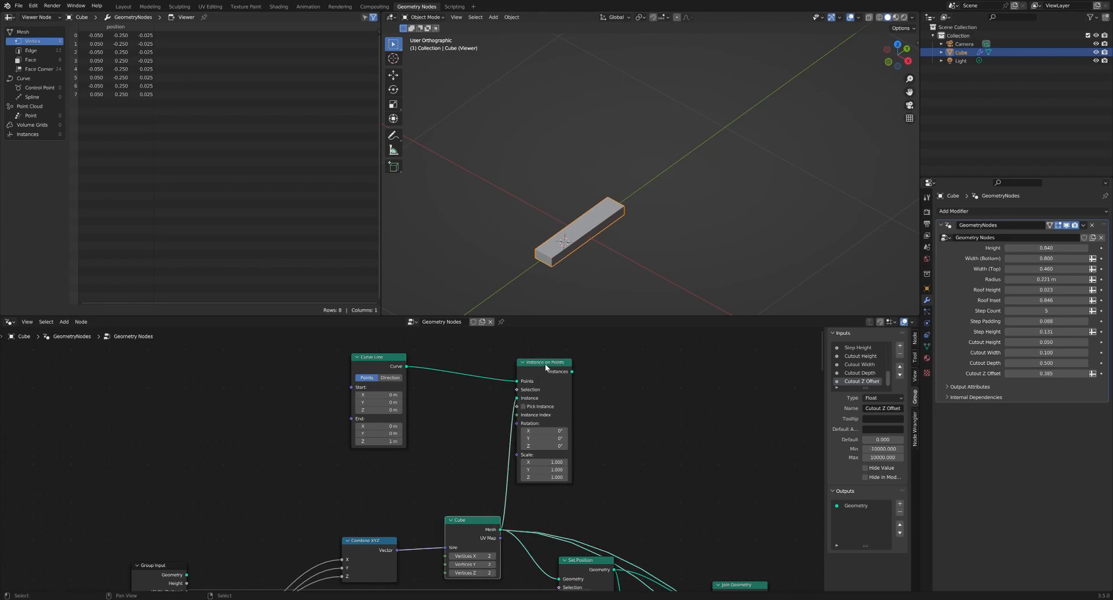
ctrl+shift+click(546, 367)
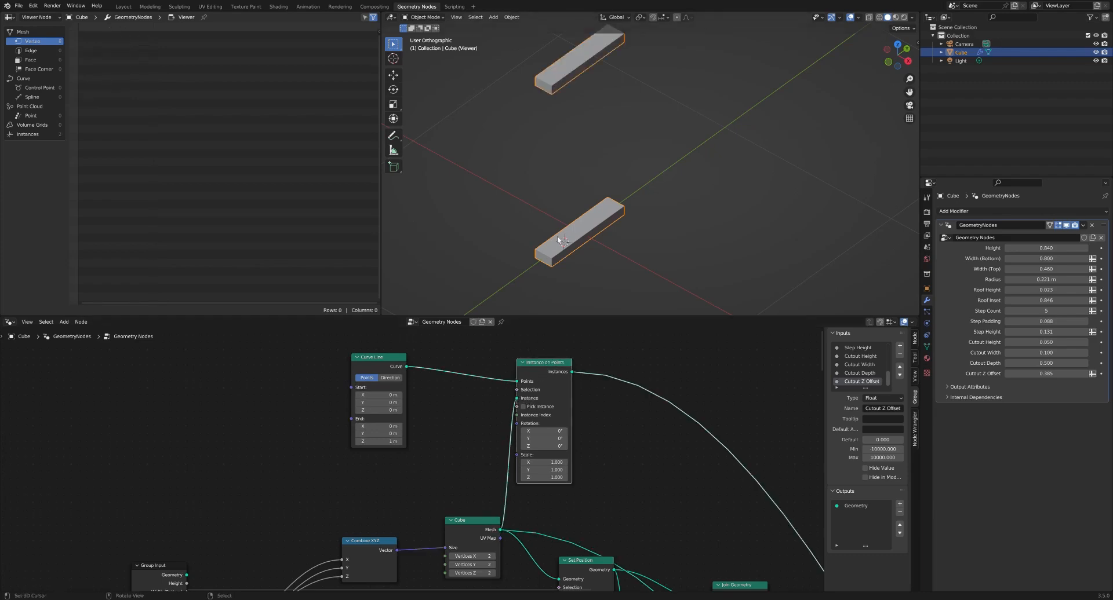
ctrl+shift+click(391, 360)
middle_drag(534, 259, 582, 112)
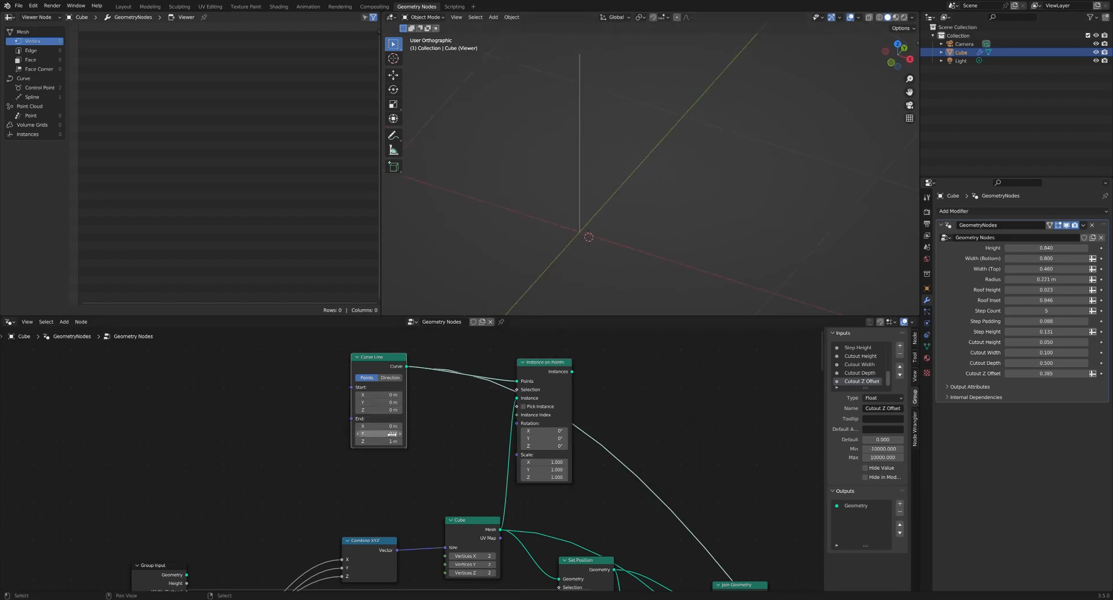
ctrl+shift+click(545, 366)
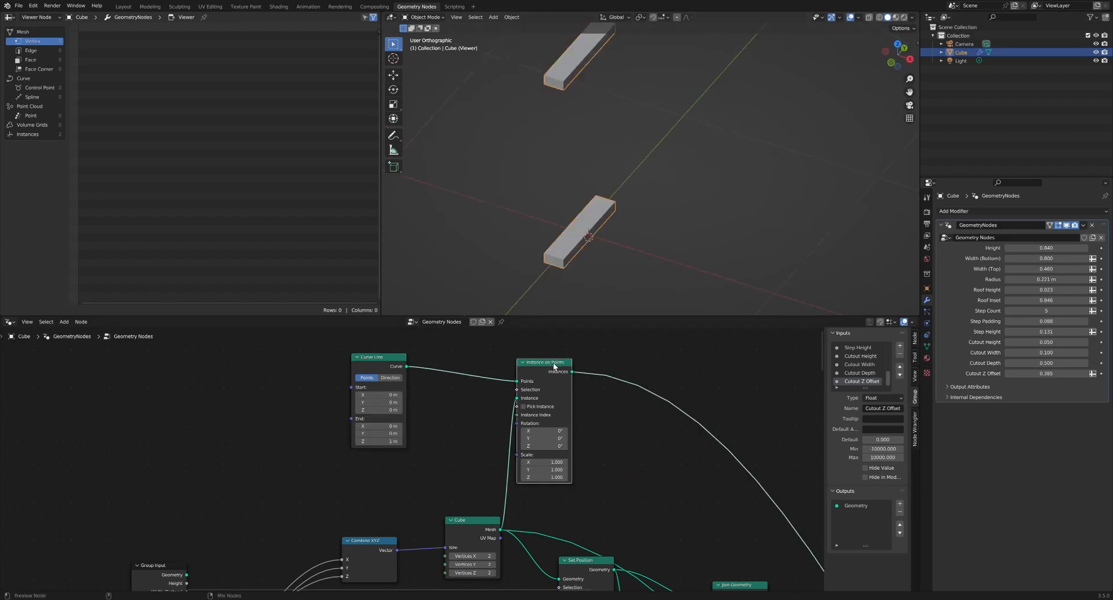
Step: Insert a Resample Curve node between the Curve Line and Instance on Points nodes, shifting the Cube node slightly aside
drag(478, 521, 444, 513)
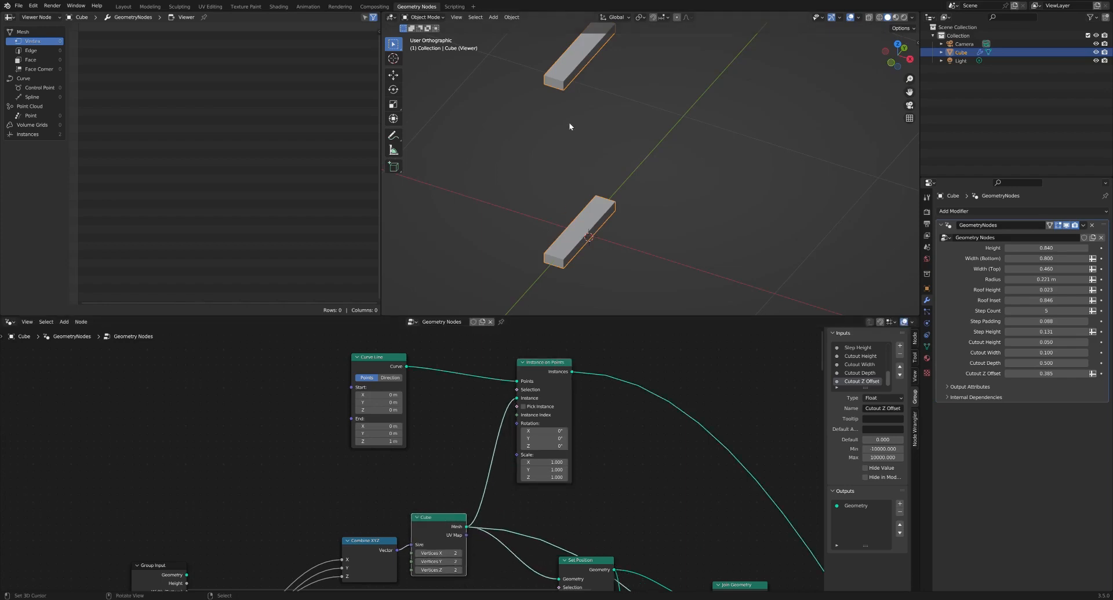
click(444, 403)
key(shift+a)
text(s)
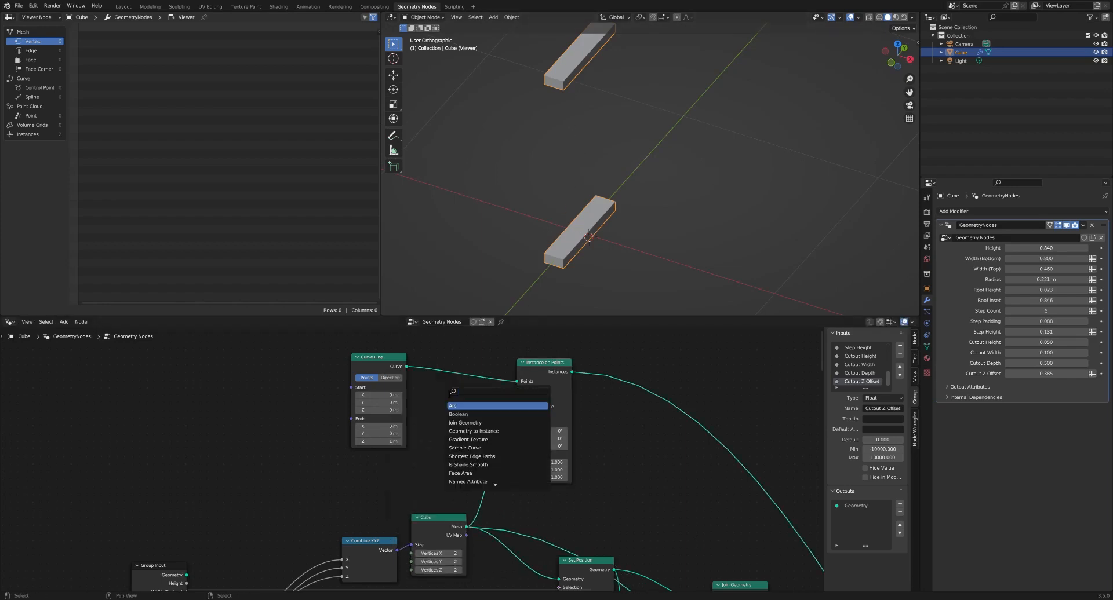
text(resample)
key(Return)
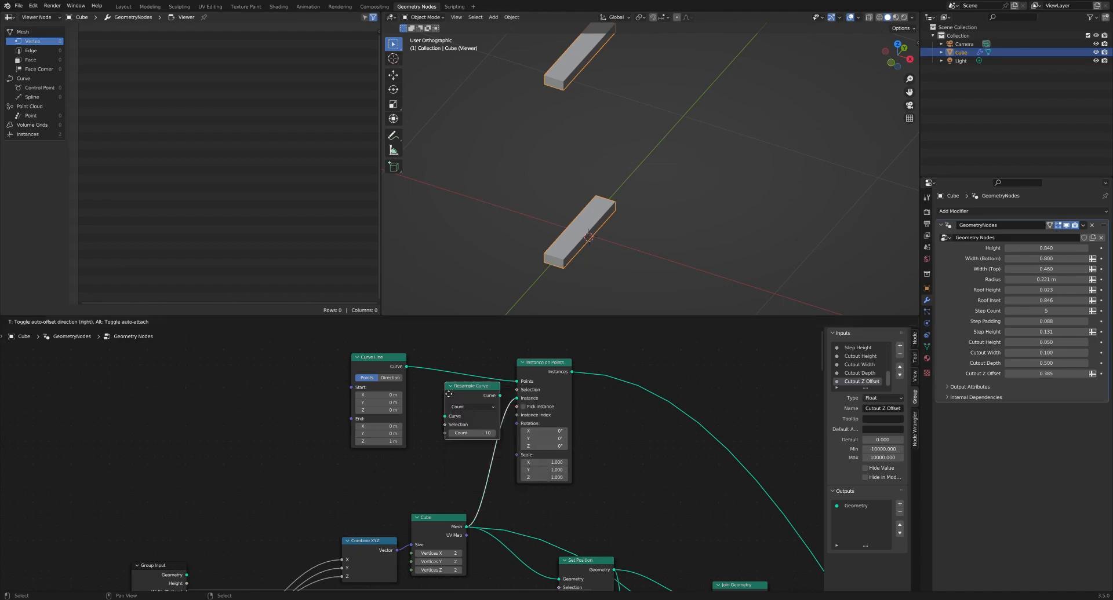
click(441, 369)
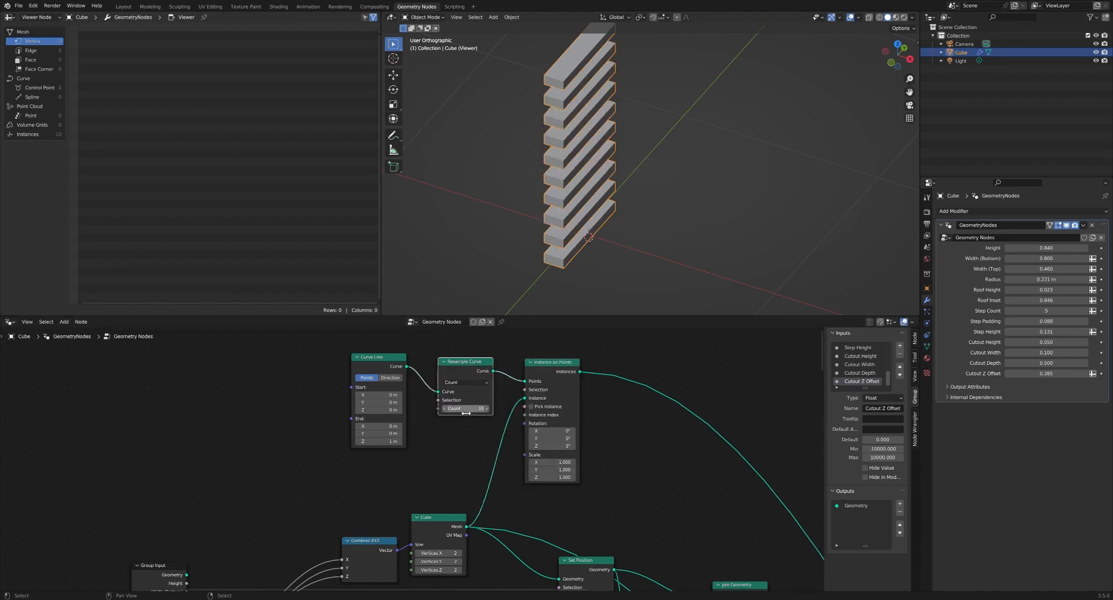
Step: Try Resample Curve counts of 2 and 1, and settle on a count of 3
click(468, 410)
text(2)
key(Return)
click(468, 410)
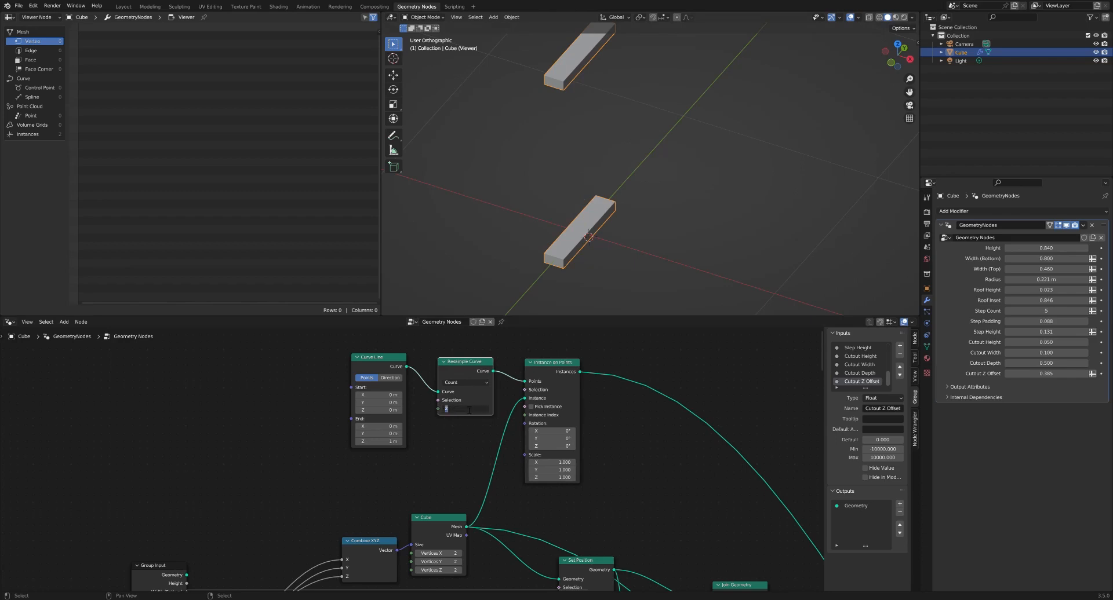
text(1)
key(Return)
click(469, 409)
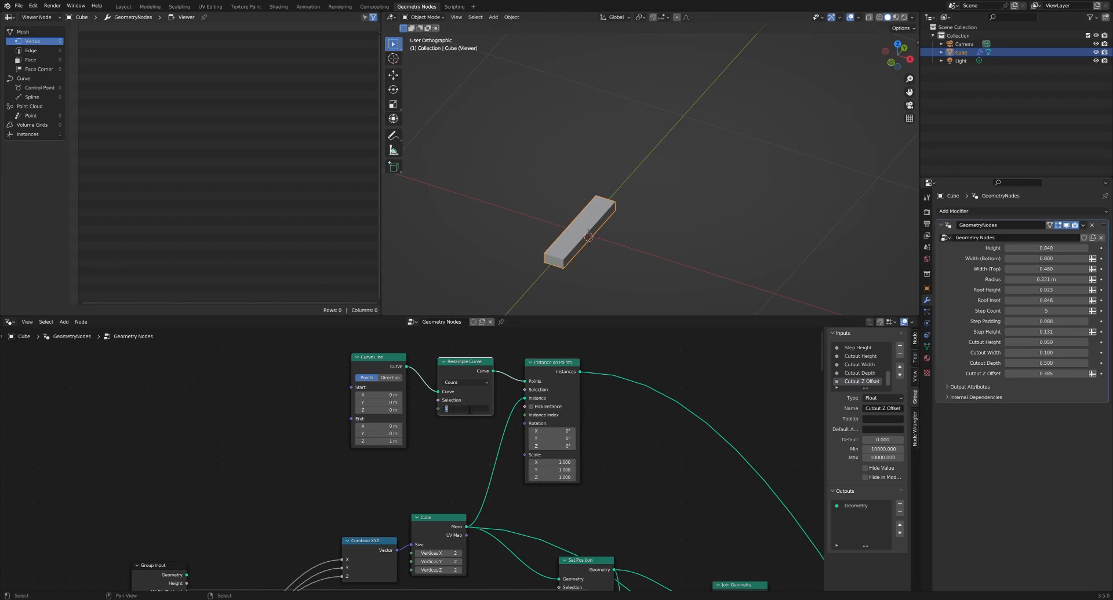
text(3)
key(Return)
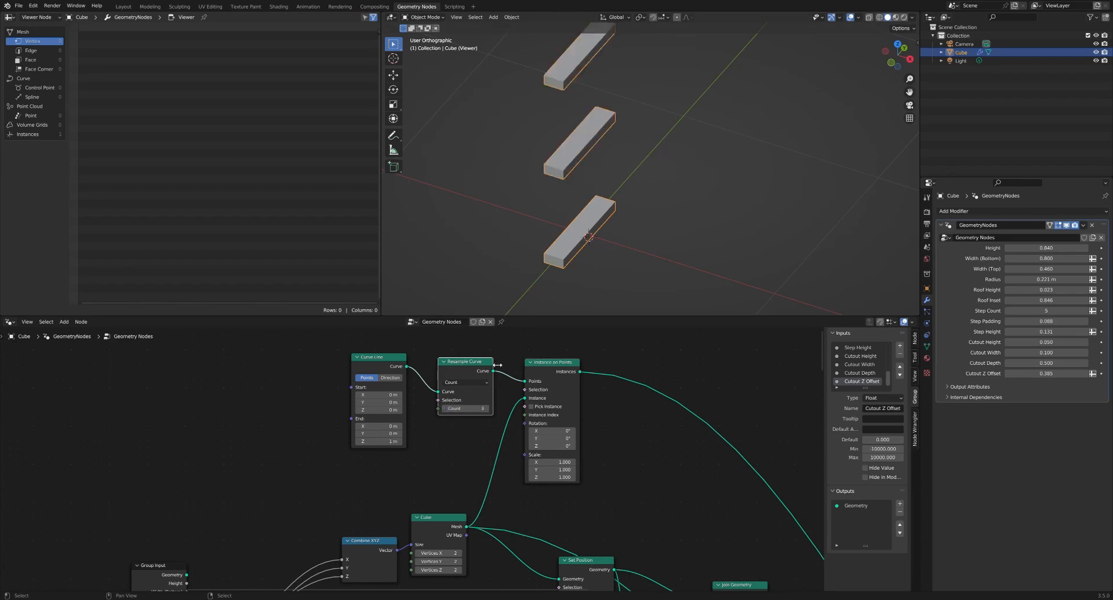
Step: Space out the Curve Line, Resample Curve and Instance on Points nodes above the Cube node
drag(392, 366, 329, 368)
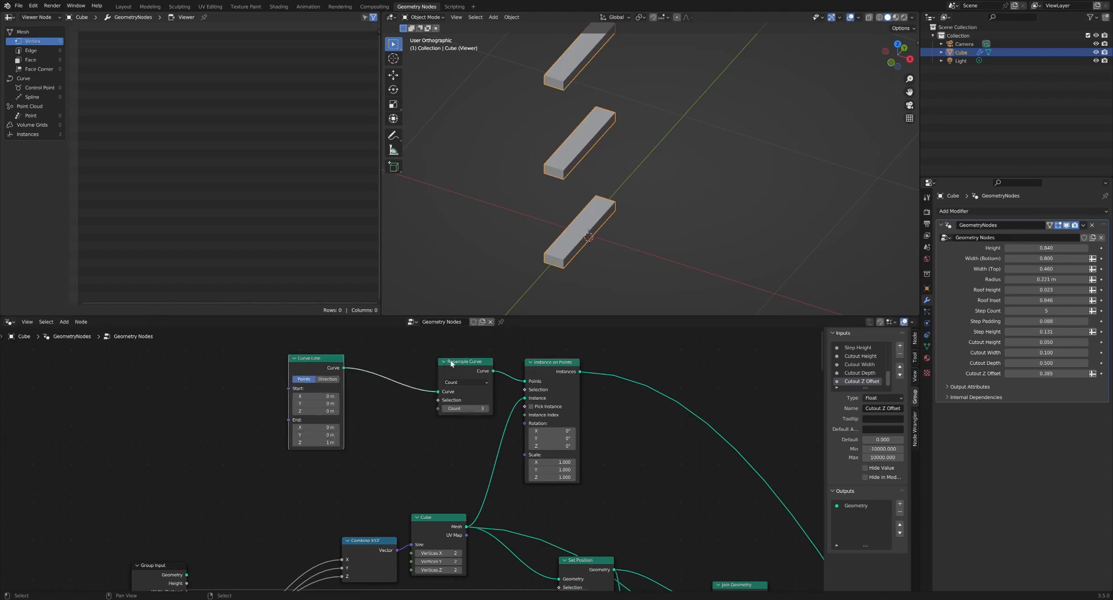
drag(458, 362, 406, 371)
drag(545, 374, 532, 390)
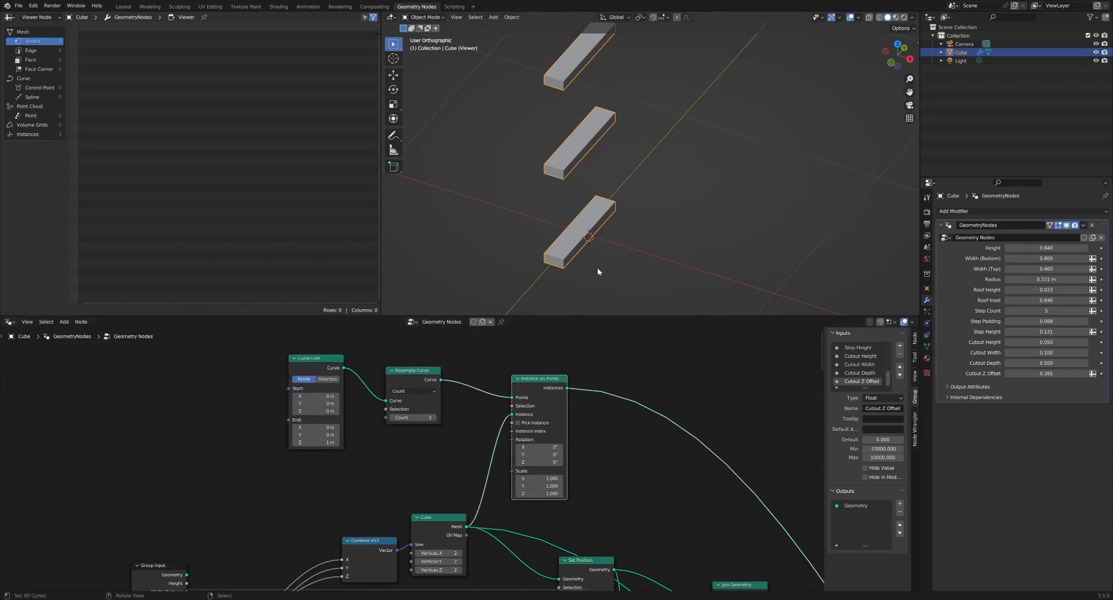
middle_drag(597, 268, 561, 184)
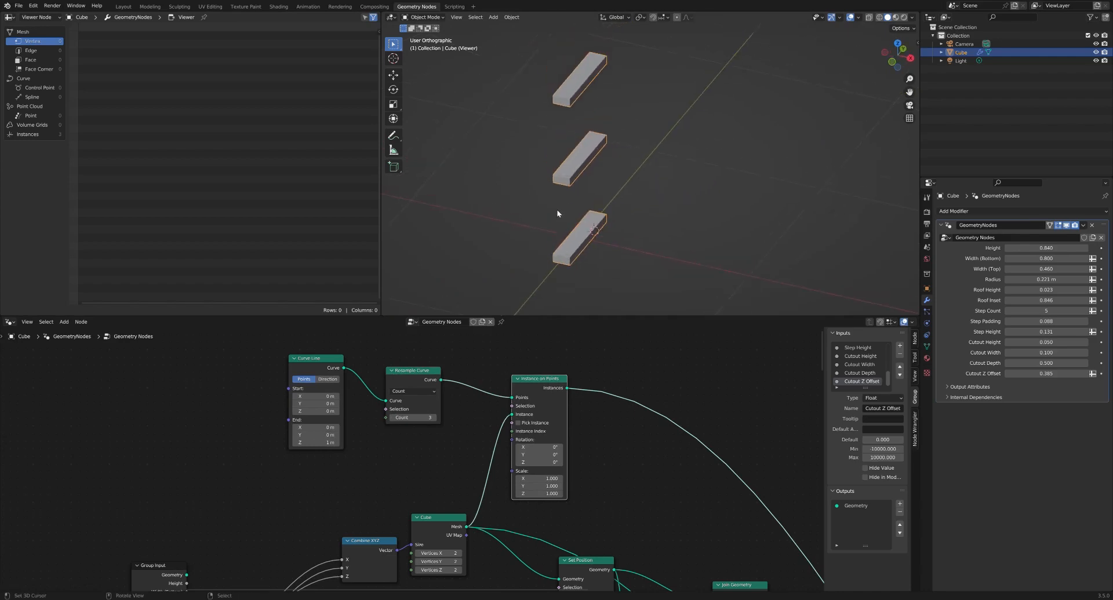
Step: Preview the Cube node's output and the output of the first Set Position node after it
ctrl+shift+click(447, 522)
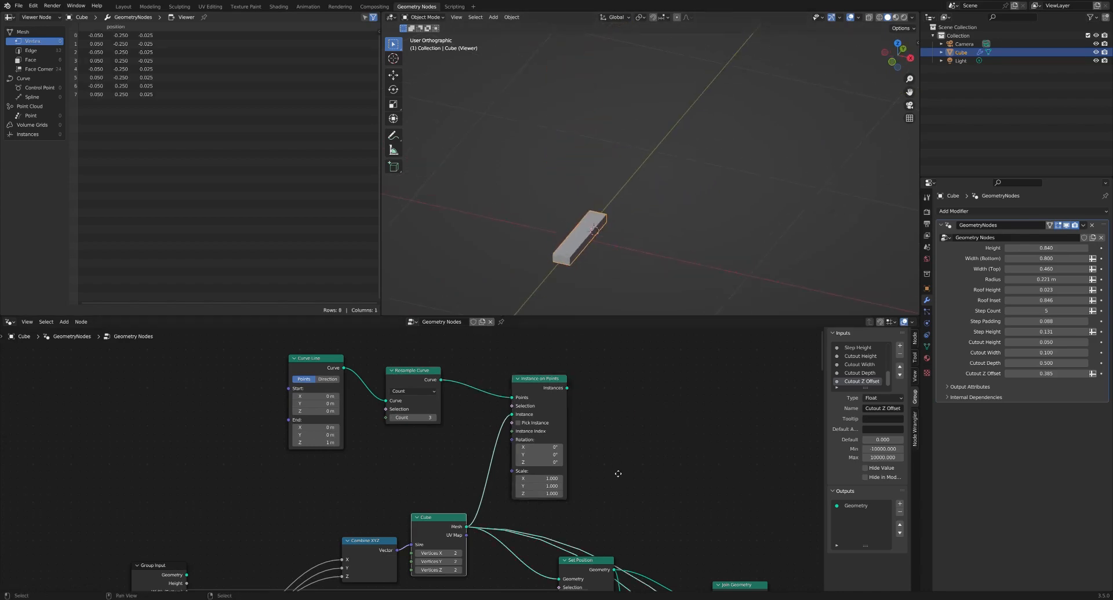
middle_drag(618, 474, 591, 401)
ctrl+shift+click(565, 490)
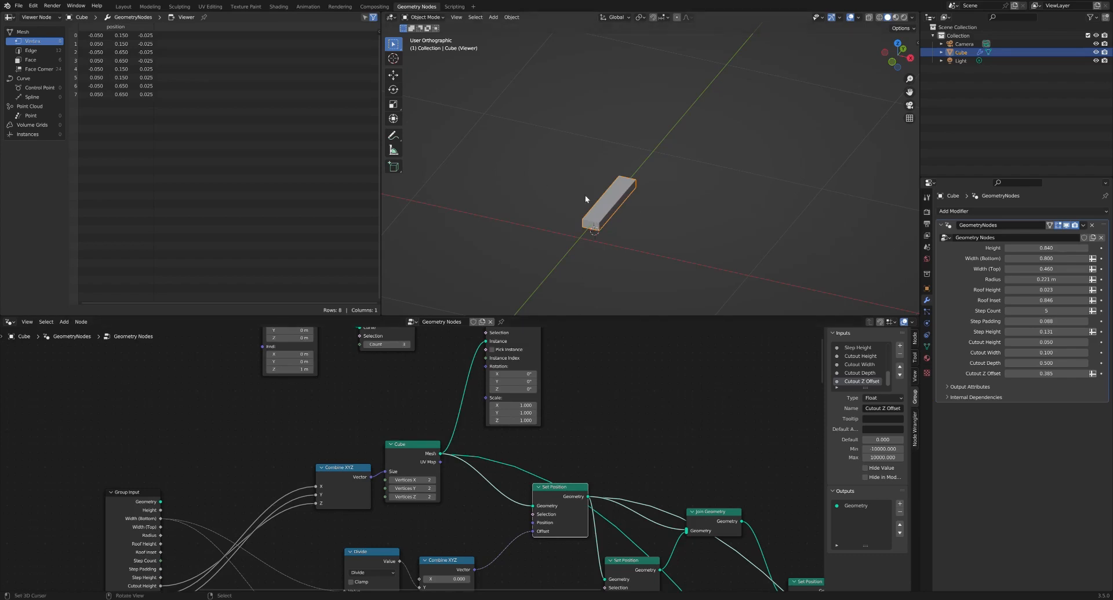
Step: Preview the output of the second Set Position node and of the Join Geometry node after it
ctrl+shift+click(646, 569)
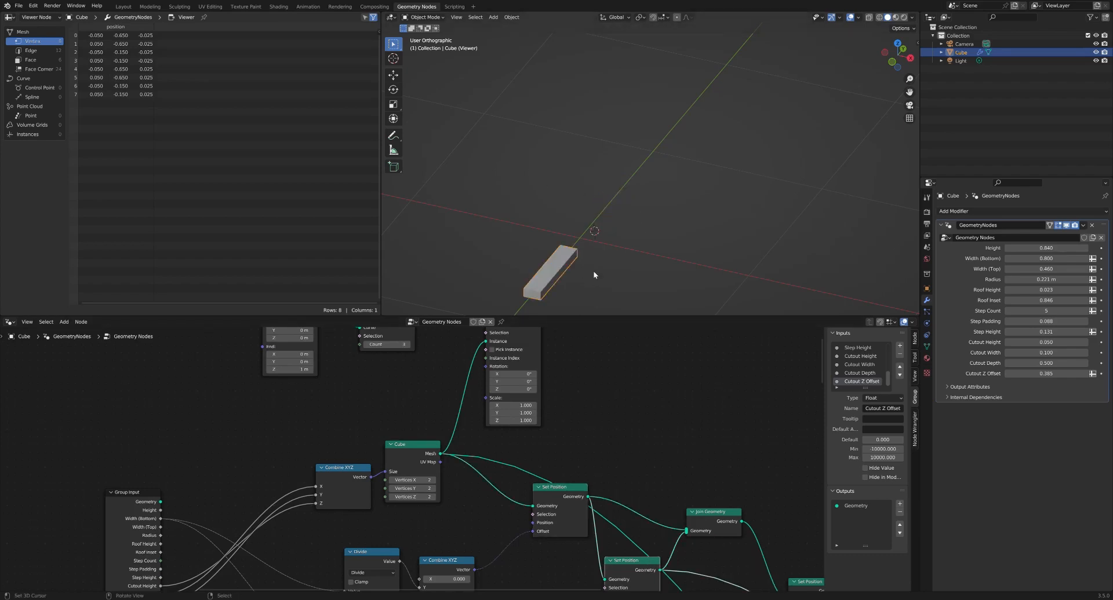
ctrl+shift+click(722, 513)
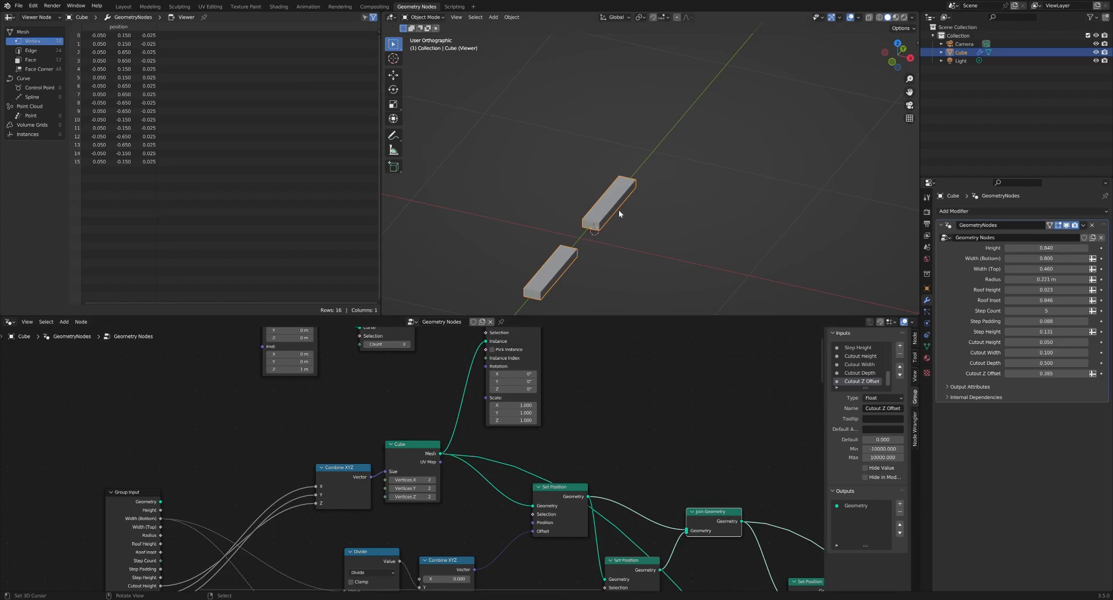
Step: Move the Curve Line node closer to Resample Curve, and connect a new Combine XYZ node to the line's Start
middle_drag(365, 385, 438, 484)
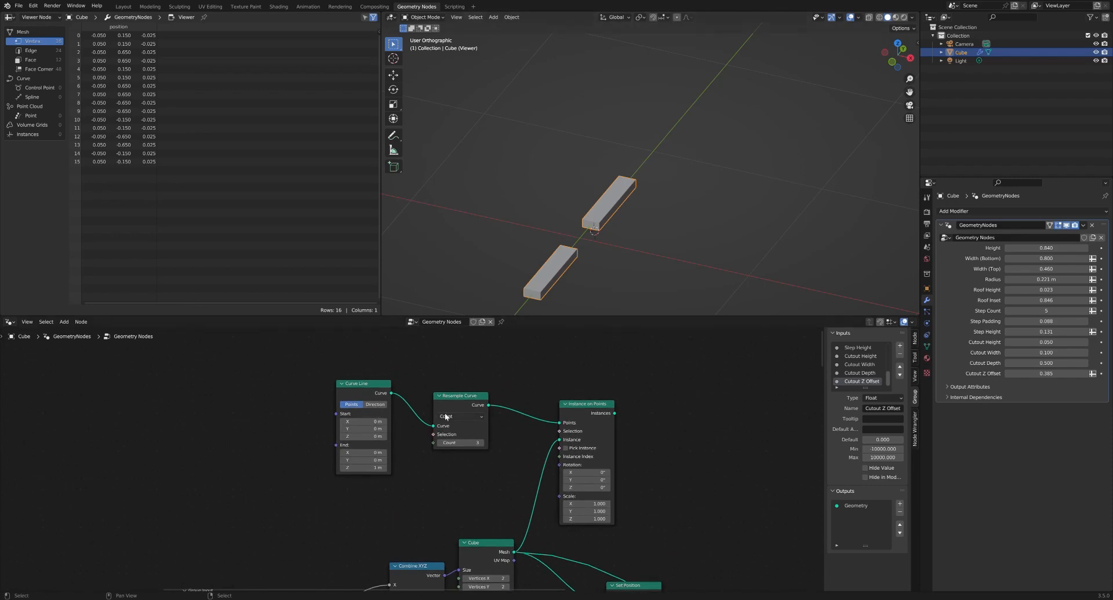
drag(376, 385, 395, 381)
middle_drag(260, 408, 309, 410)
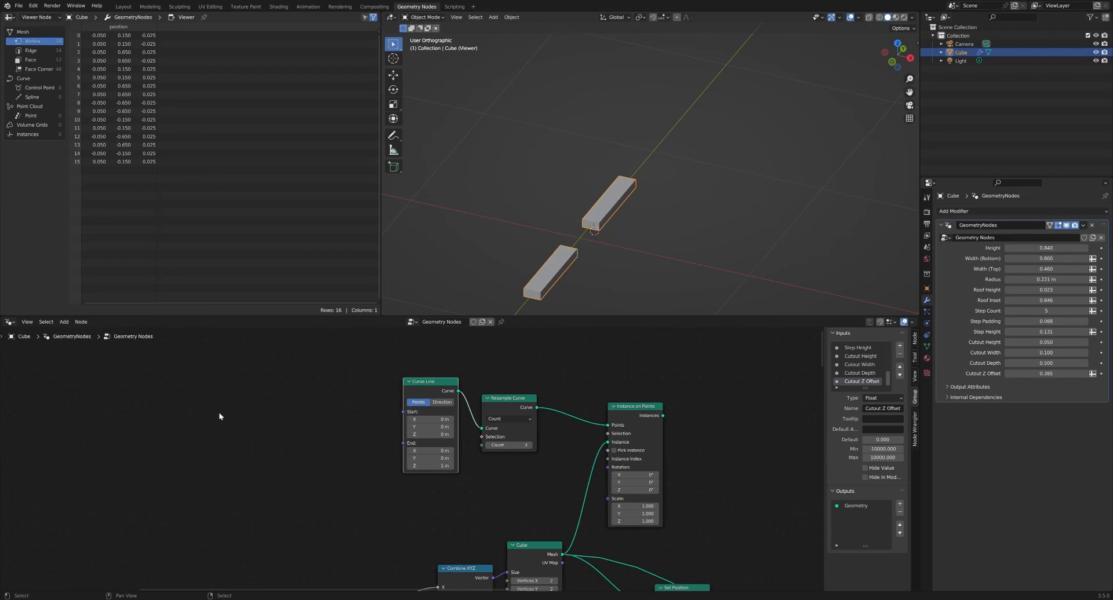
key(shift+a)
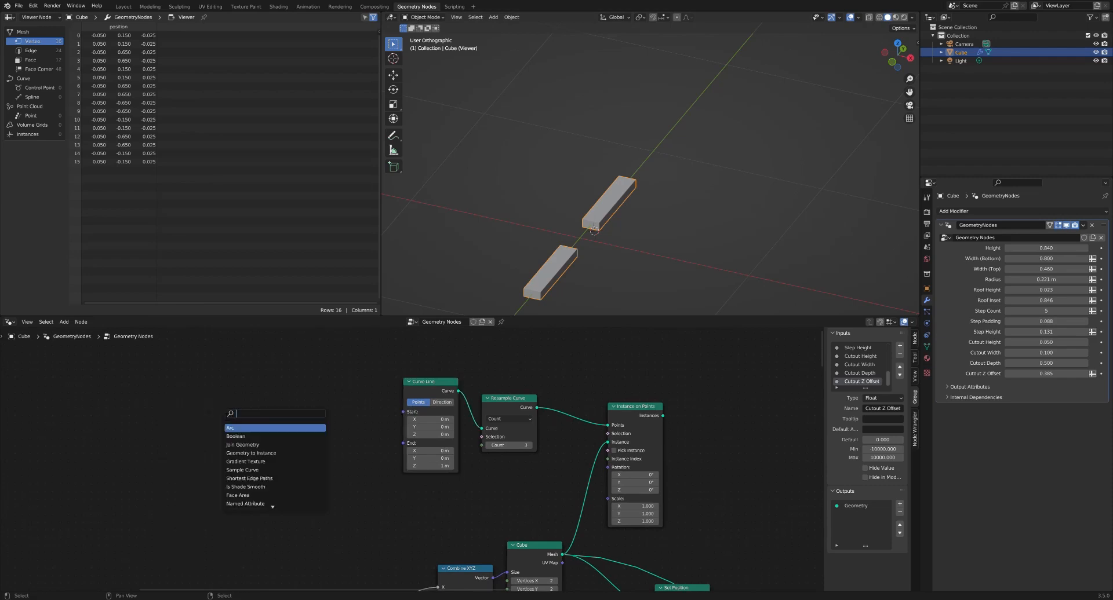
text(combine xyz)
key(Return)
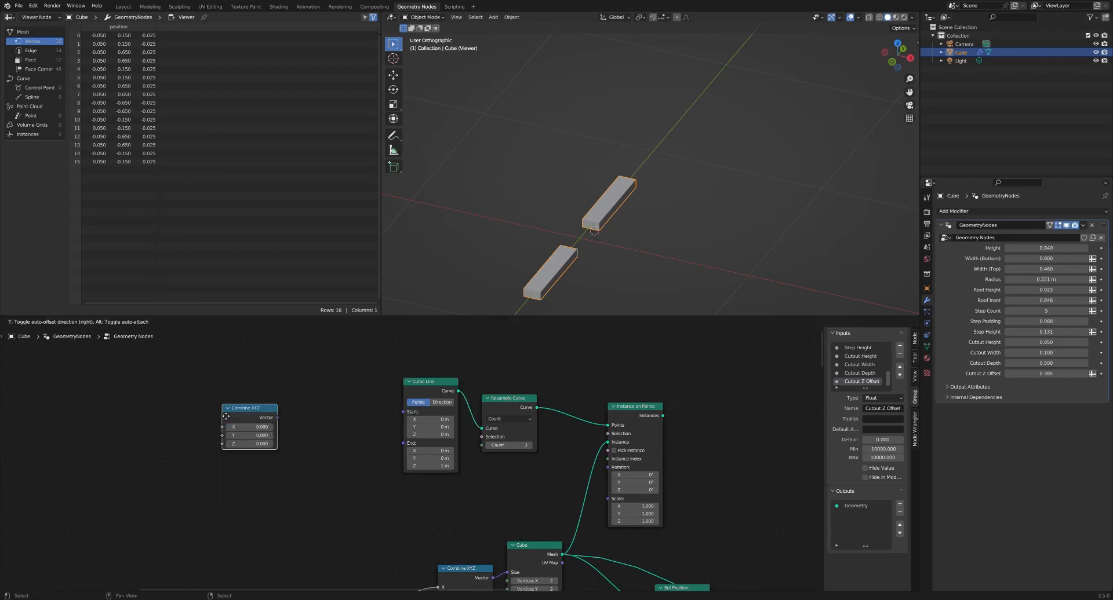
click(220, 395)
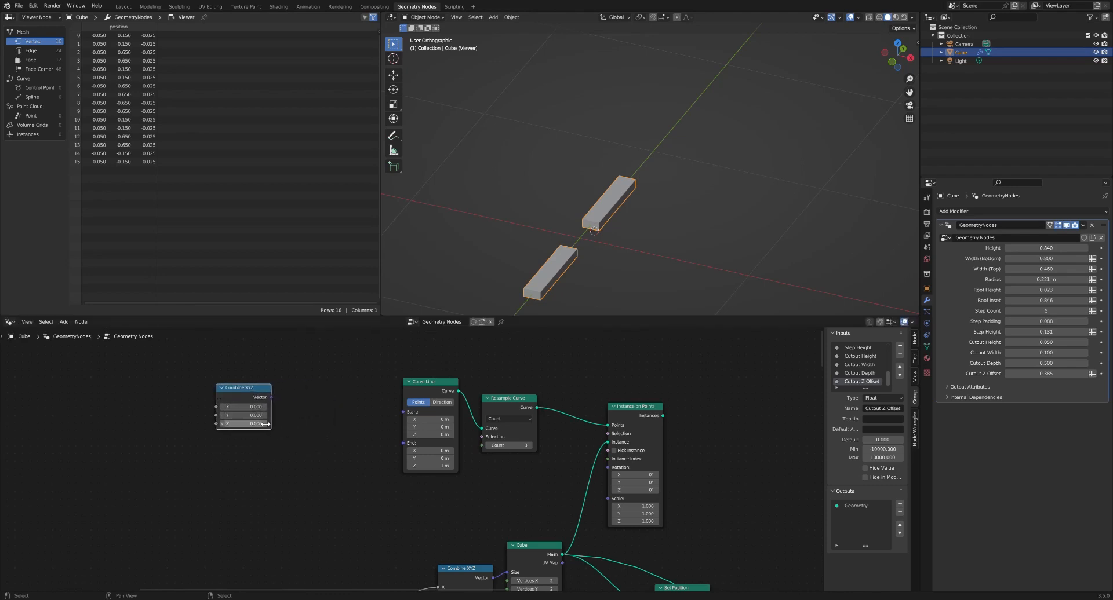
drag(266, 396, 309, 384)
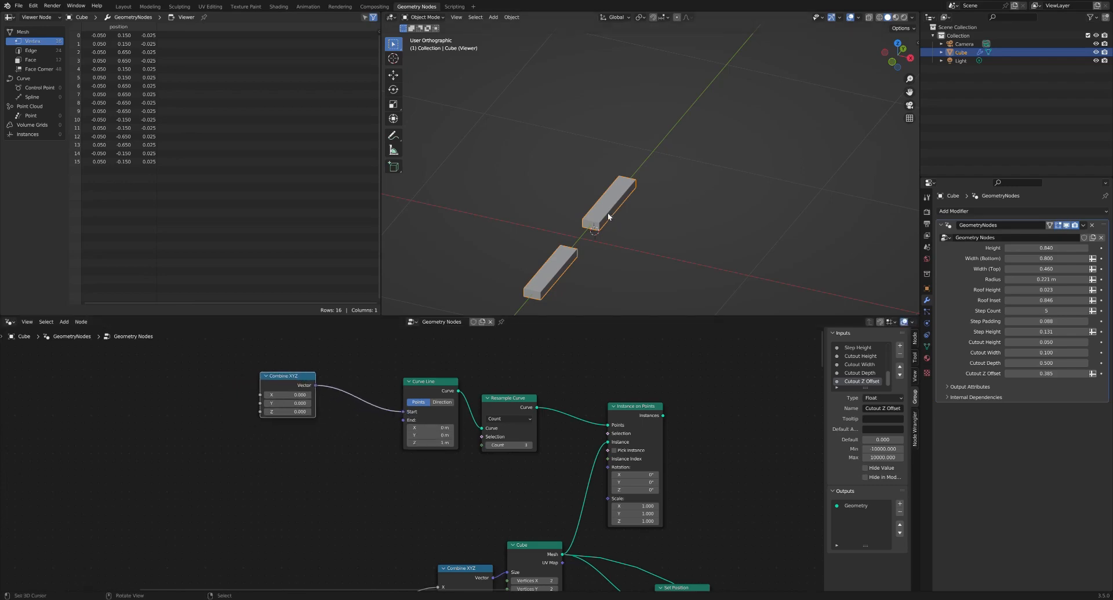
Step: Add a Group Input node beside the new Combine XYZ node and connect Cutout Width to its X
scroll(486, 464, down, 4)
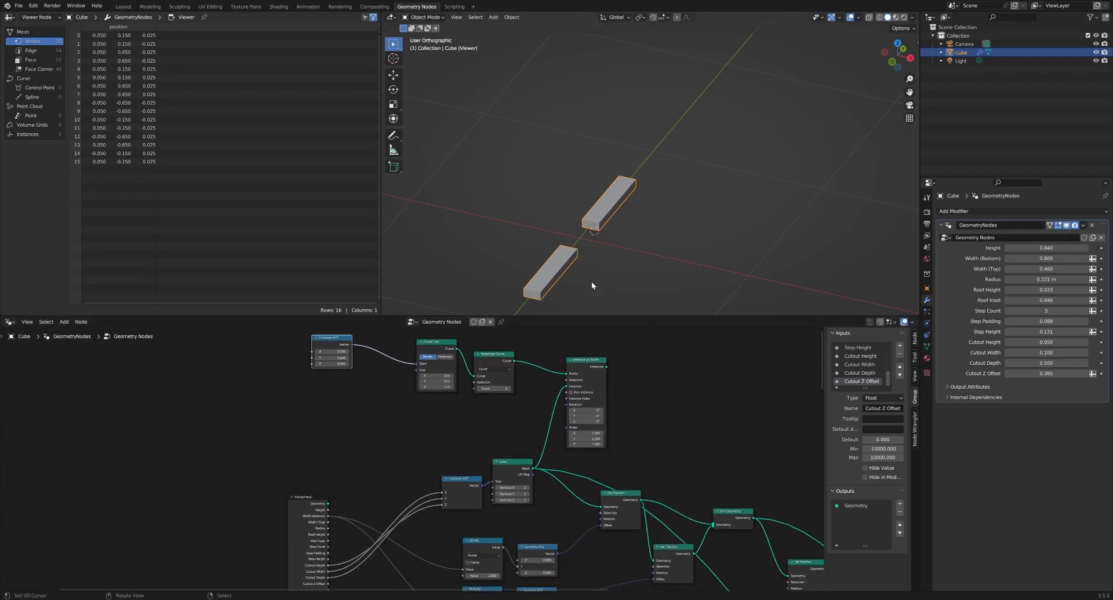
scroll(566, 490, down, 3)
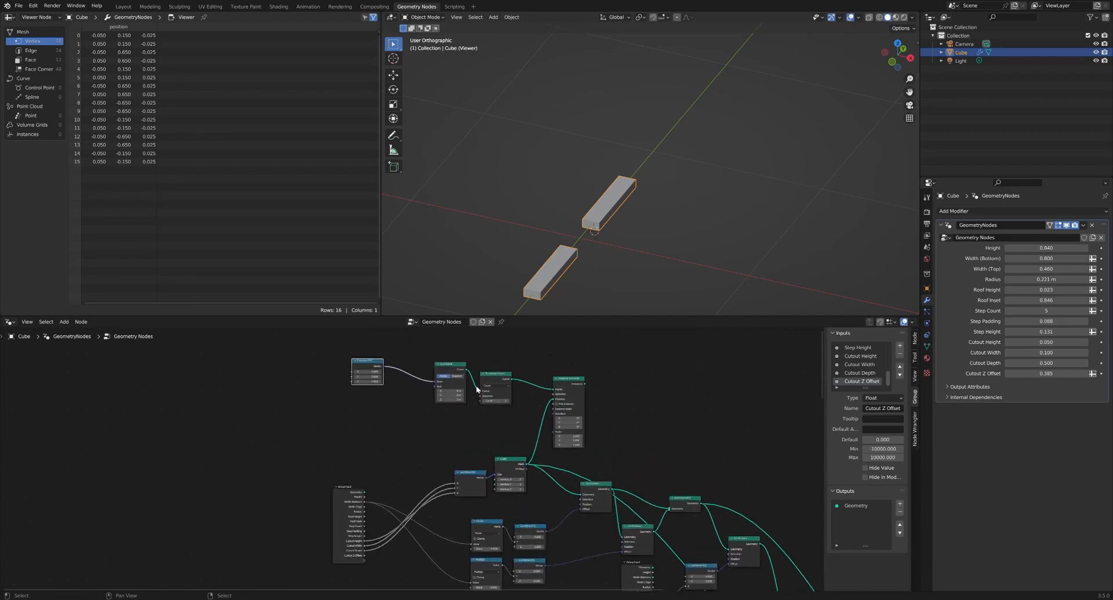
scroll(477, 389, up, 1)
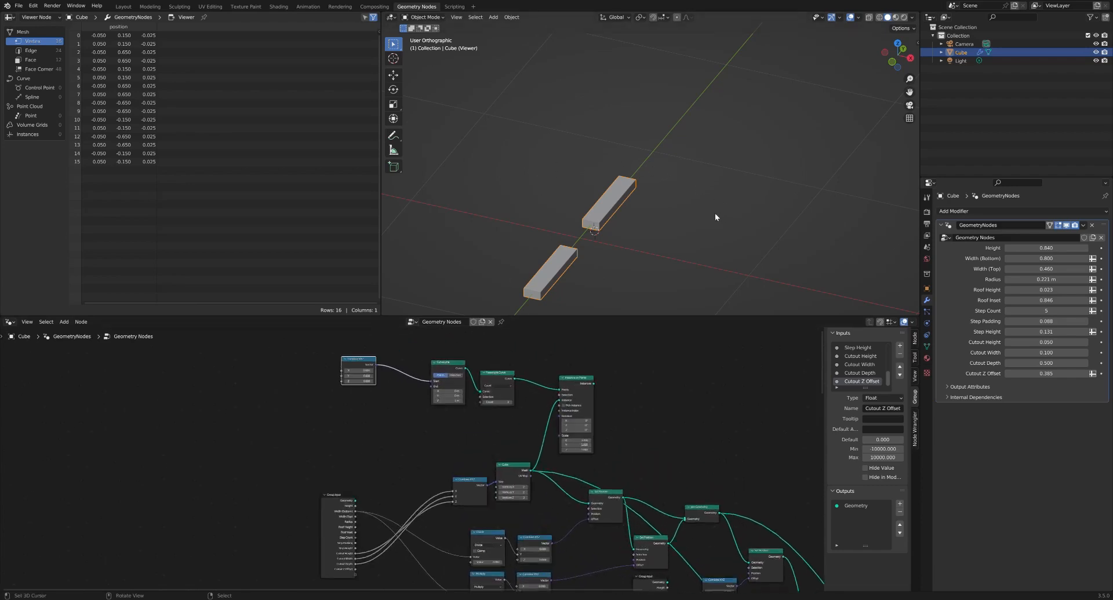
scroll(382, 360, up, 2)
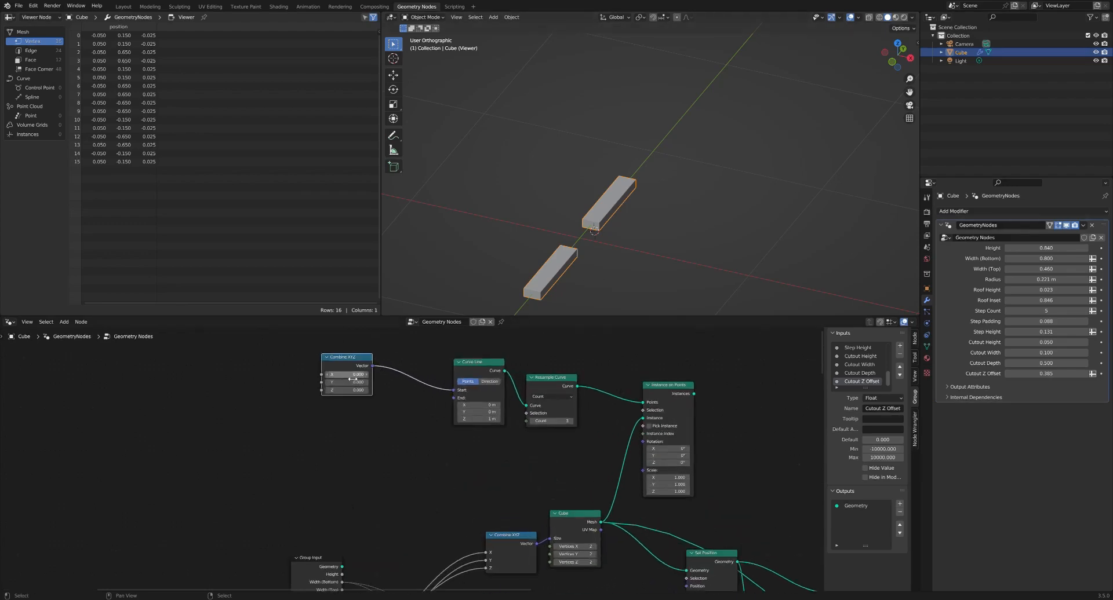
middle_drag(292, 393, 332, 413)
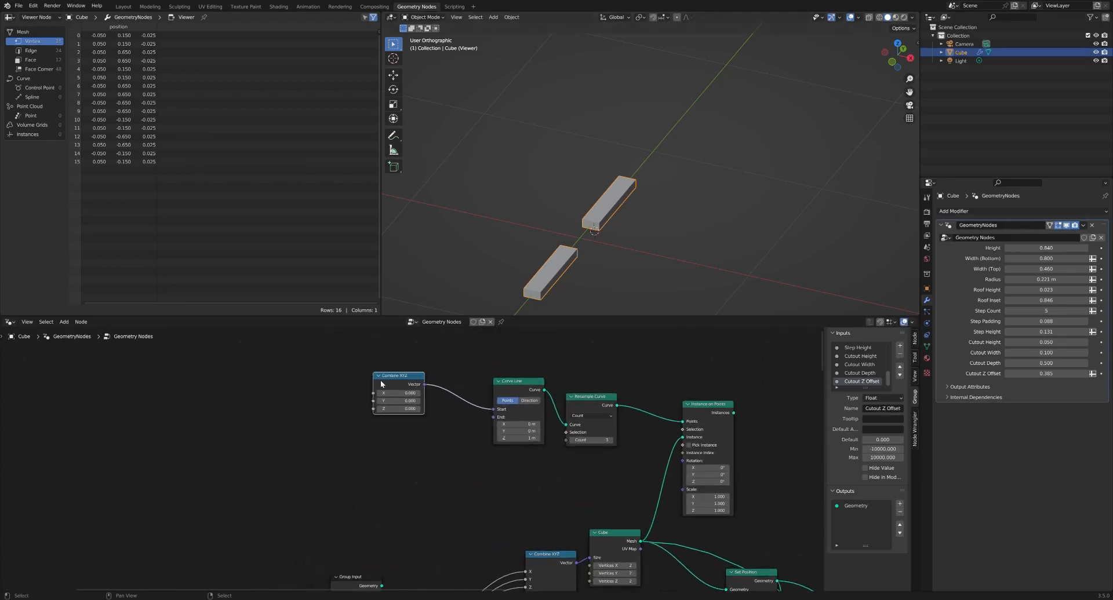
click(322, 394)
key(shift+a)
mouse_move(332, 523)
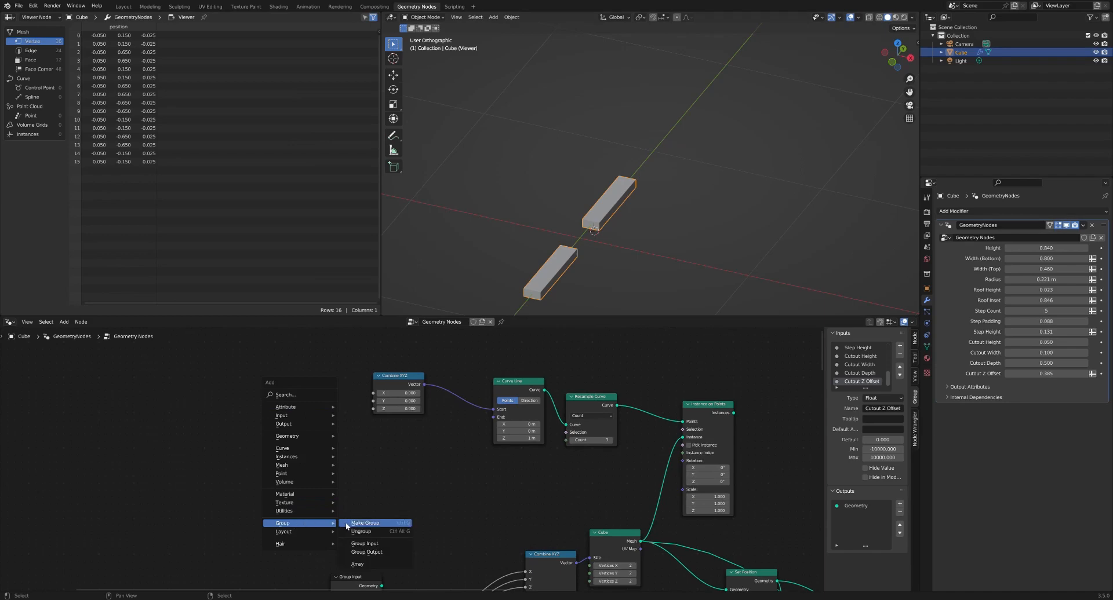
click(364, 543)
click(301, 450)
scroll(301, 450, up, 1)
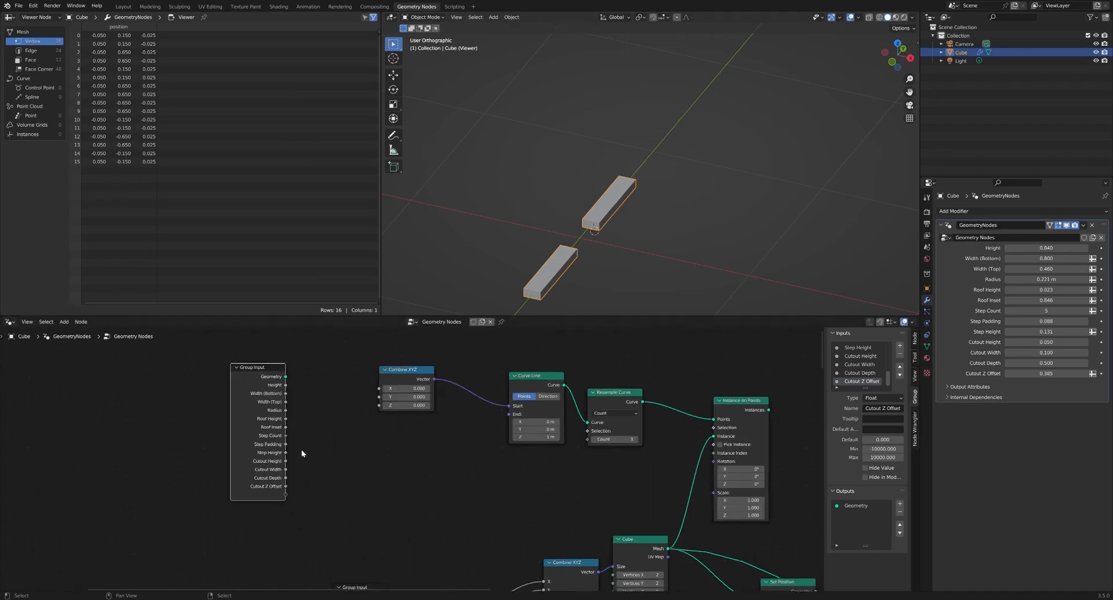
middle_drag(295, 449, 317, 488)
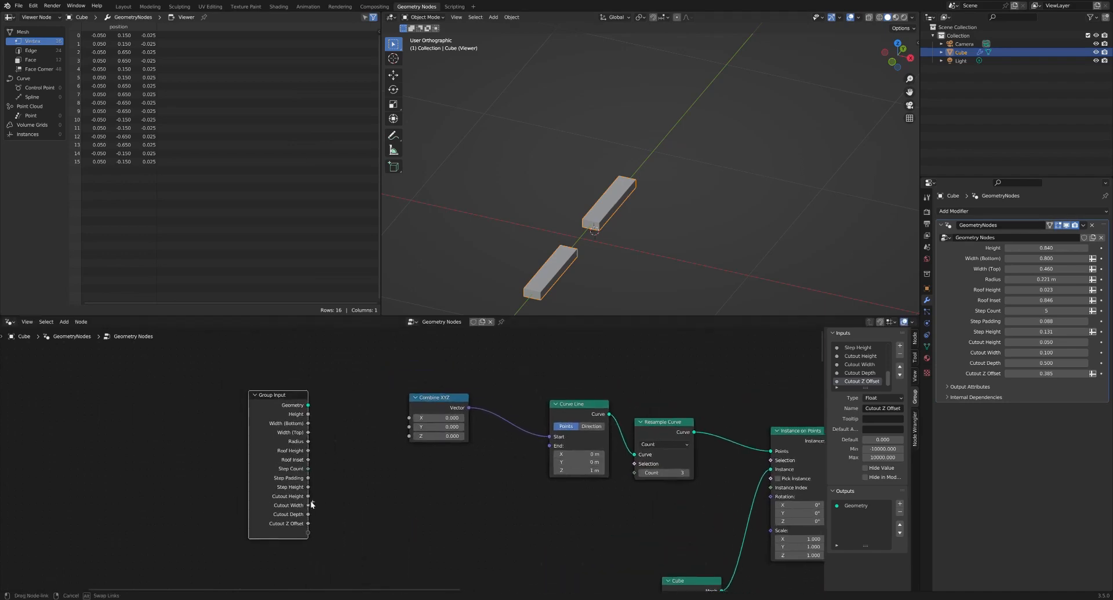
drag(308, 505, 410, 417)
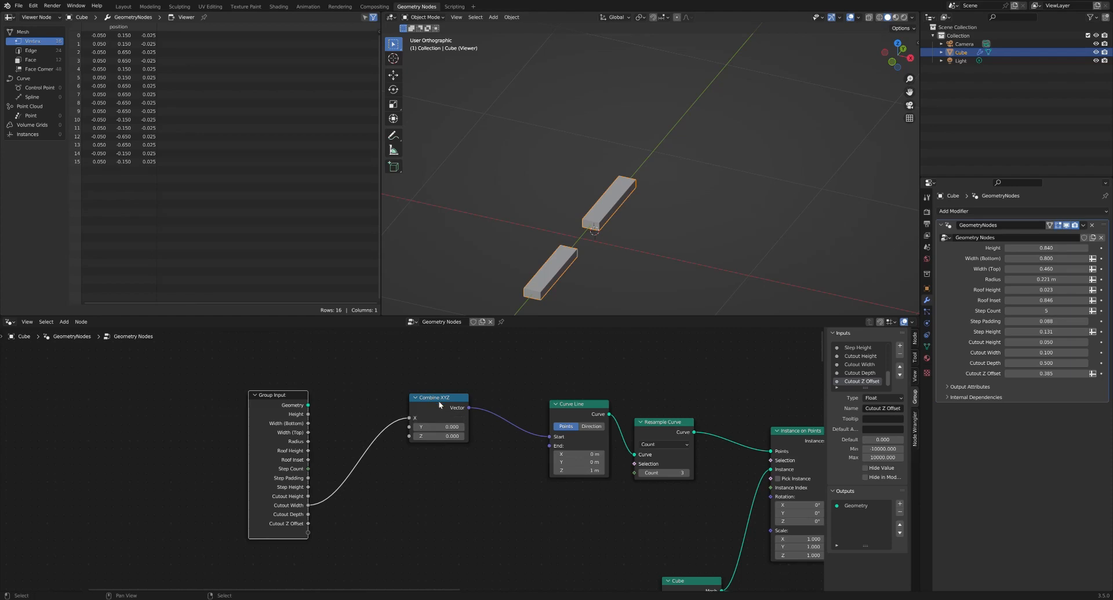
Step: Preview the outputs of the Curve Line and Resample Curve nodes in the viewport
ctrl+shift+click(579, 407)
ctrl+shift+click(666, 425)
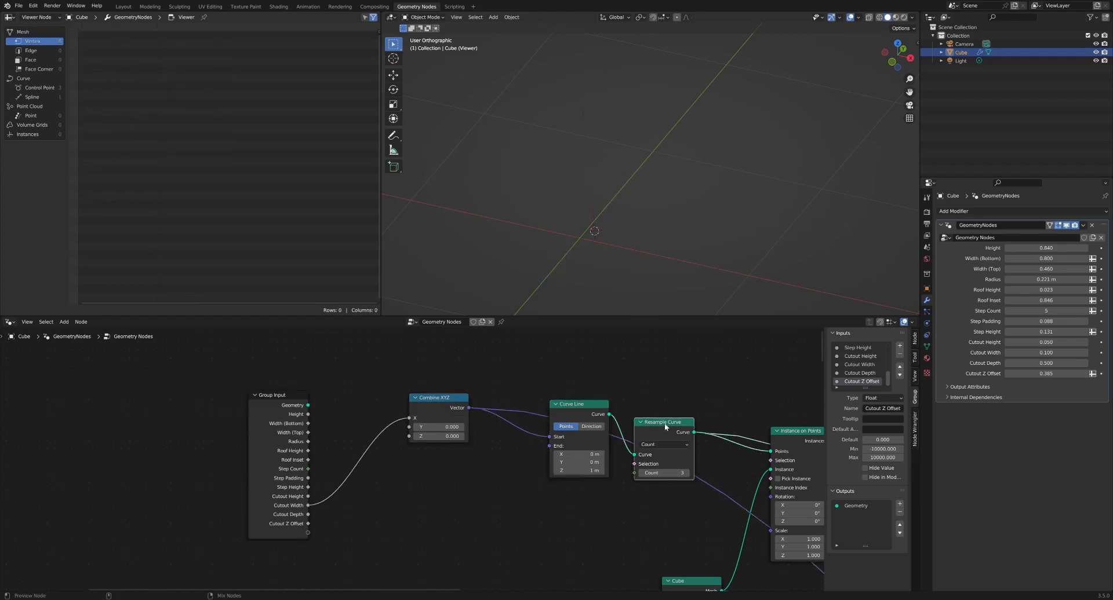
middle_drag(545, 275, 600, 258)
mouse_move(570, 457)
middle_down()
mouse_move(544, 469)
mouse_move(575, 463)
middle_up()
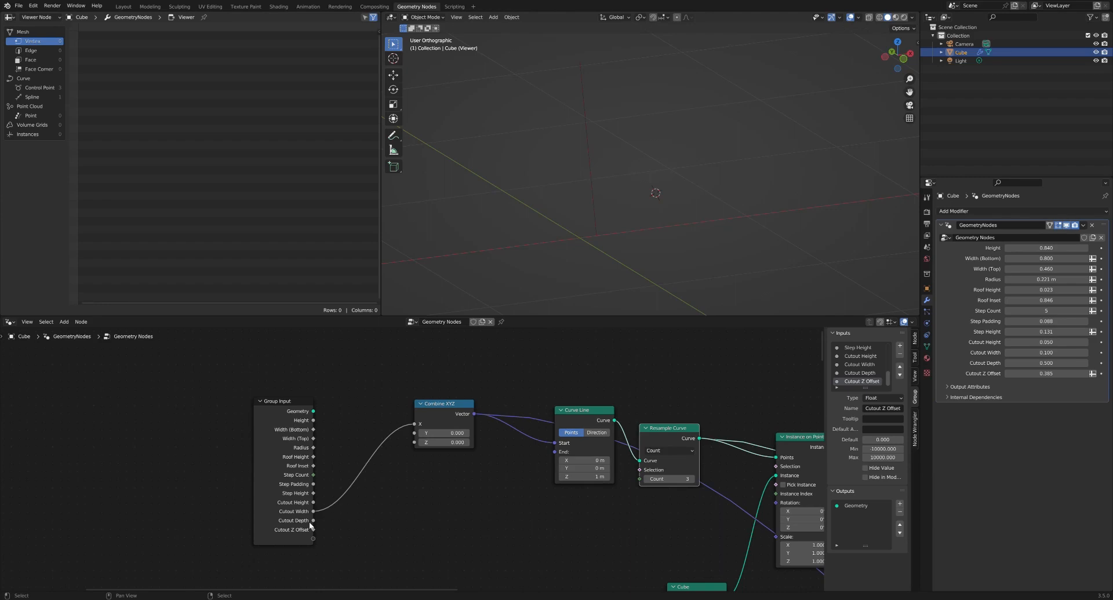
Step: Drive the Combine XYZ node's X from Width (Bottom) instead of Cutout Width
middle_drag(452, 478, 252, 453)
drag(241, 427, 342, 421)
middle_drag(586, 241, 621, 199)
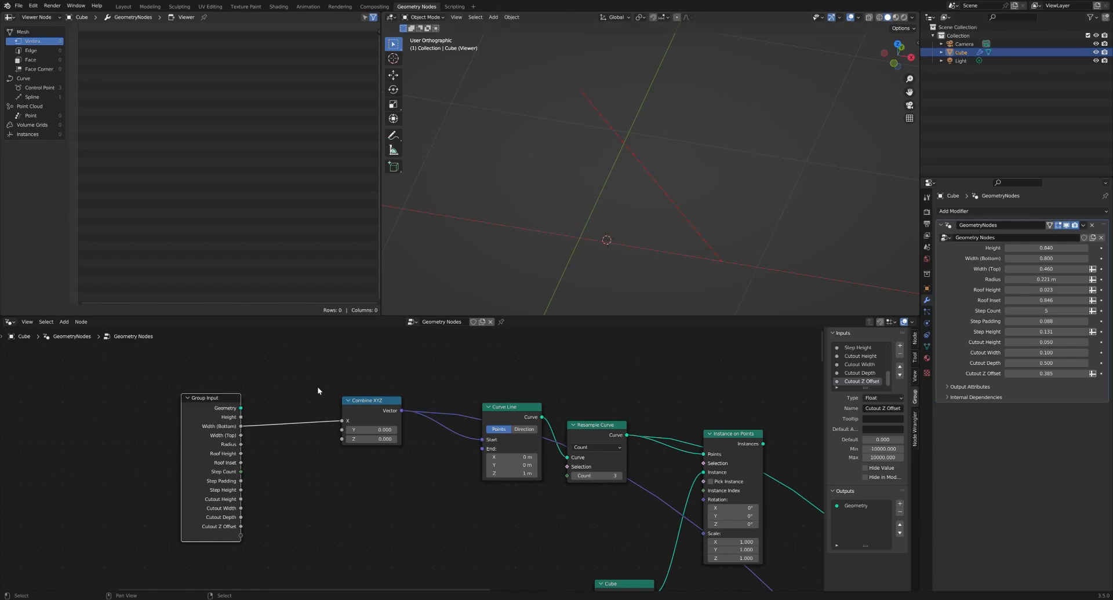
Step: Insert a Math node set to Multiply with a value of 0.5 between Width (Bottom) and the Combine XYZ X
key(shift+a)
click(270, 266)
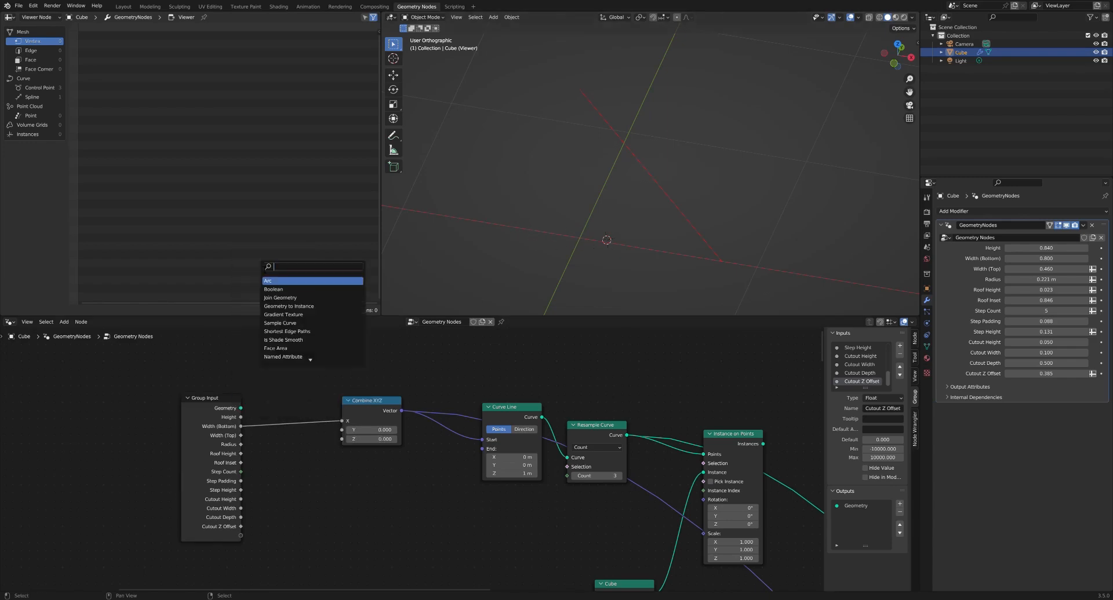
text(add)
key(Return)
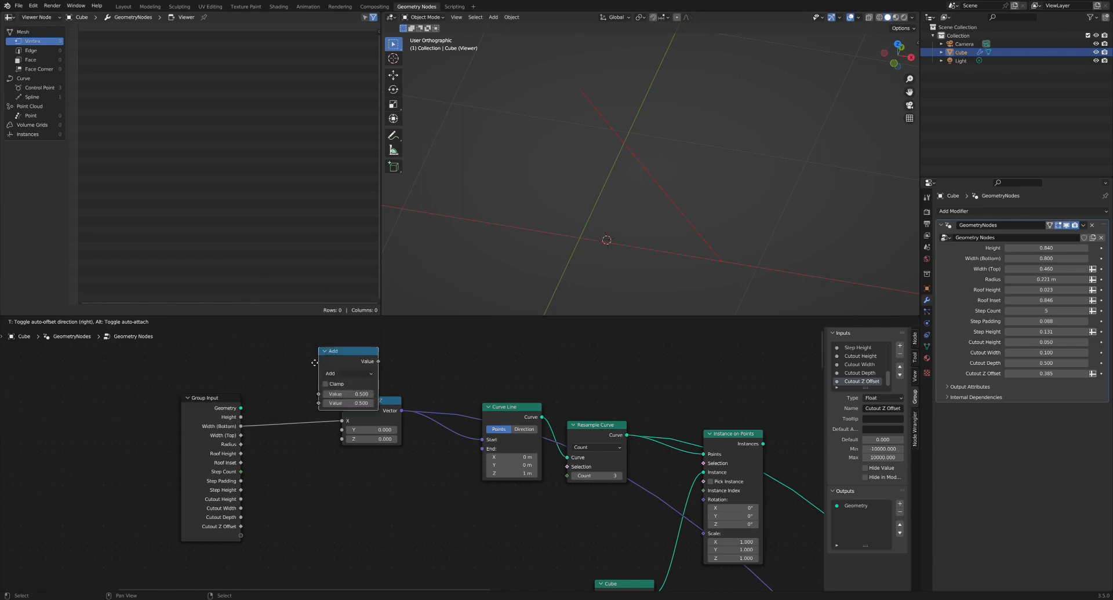
click(271, 402)
click(304, 412)
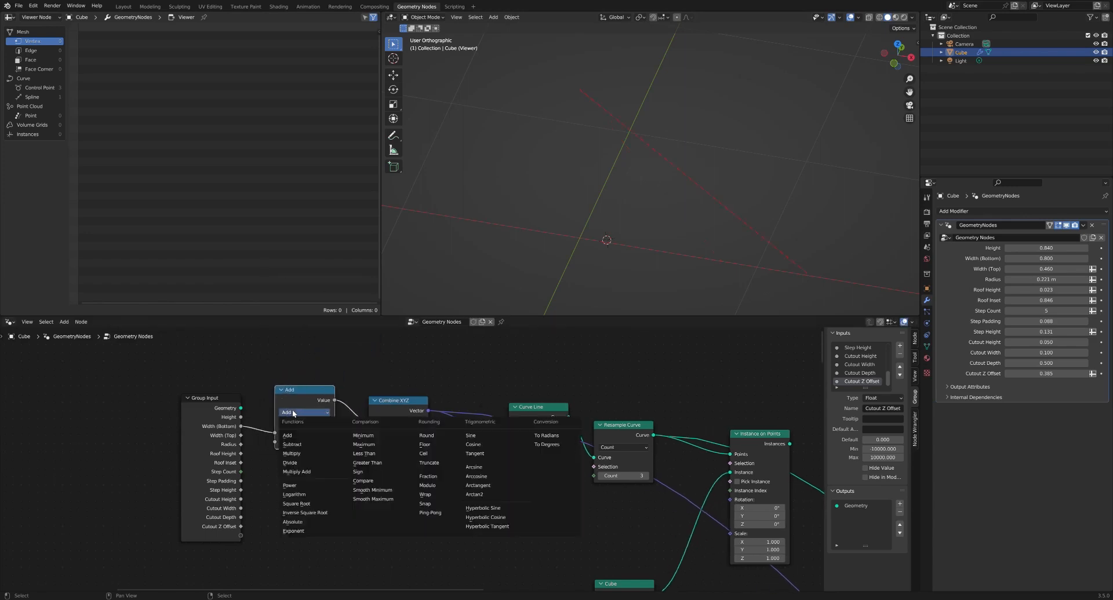
click(294, 455)
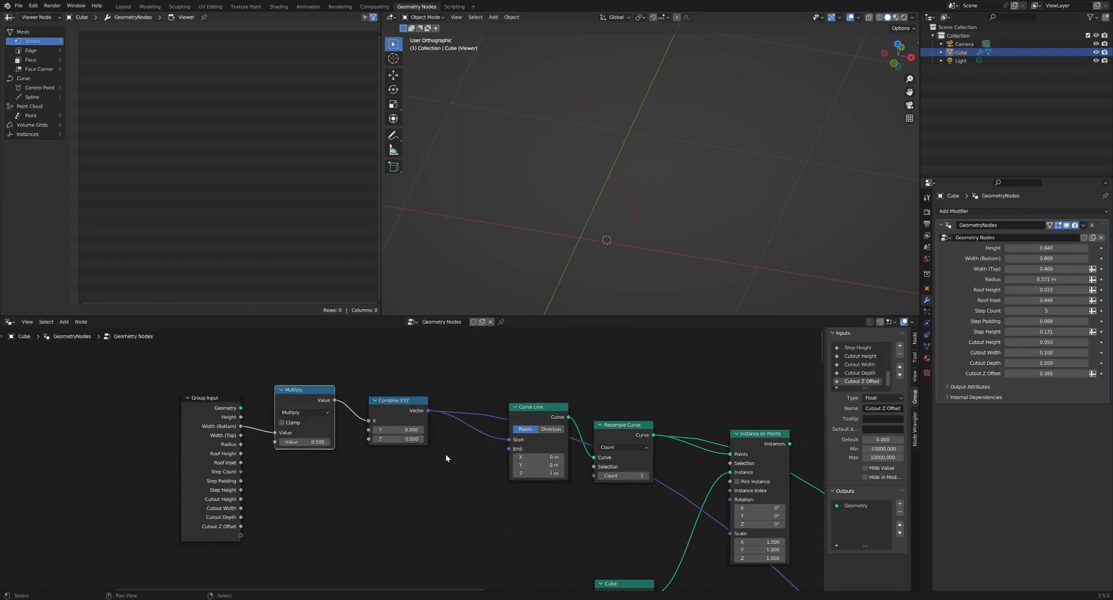
Step: Preview the outputs of the Curve Line, Resample Curve and Instance on Points nodes in turn
click(547, 412)
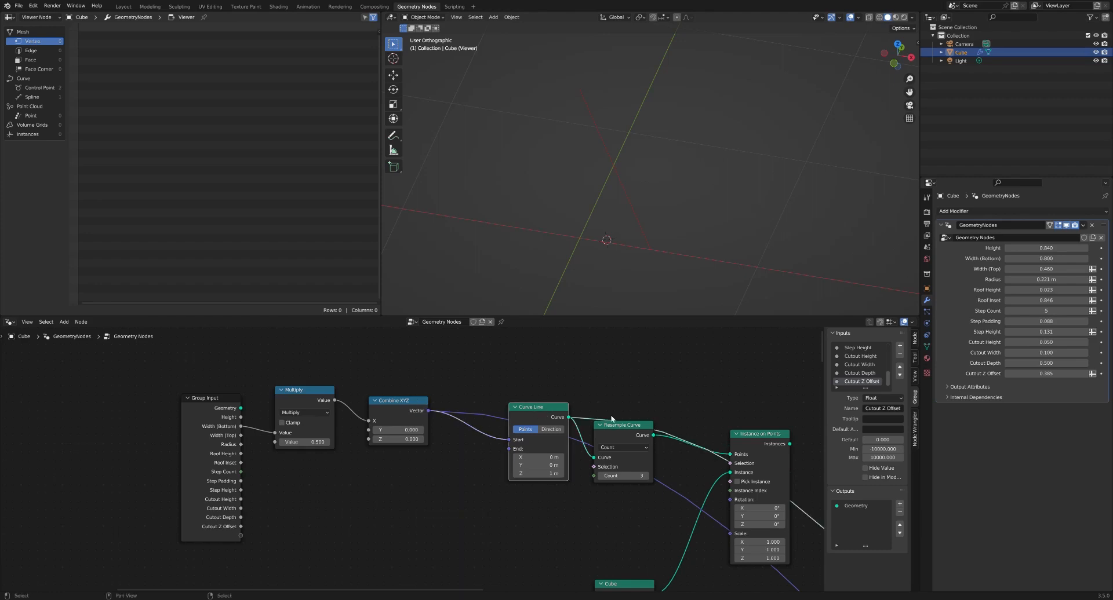
click(632, 426)
ctrl+scroll(684, 429, down, 2)
ctrl+shift+click(717, 442)
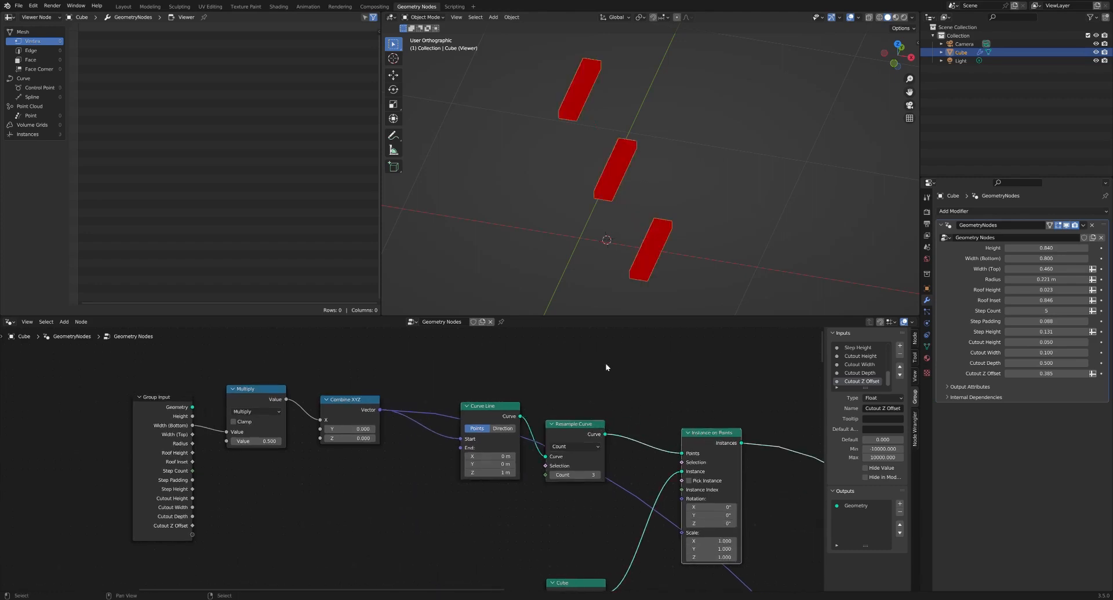
middle_drag(614, 249, 642, 231)
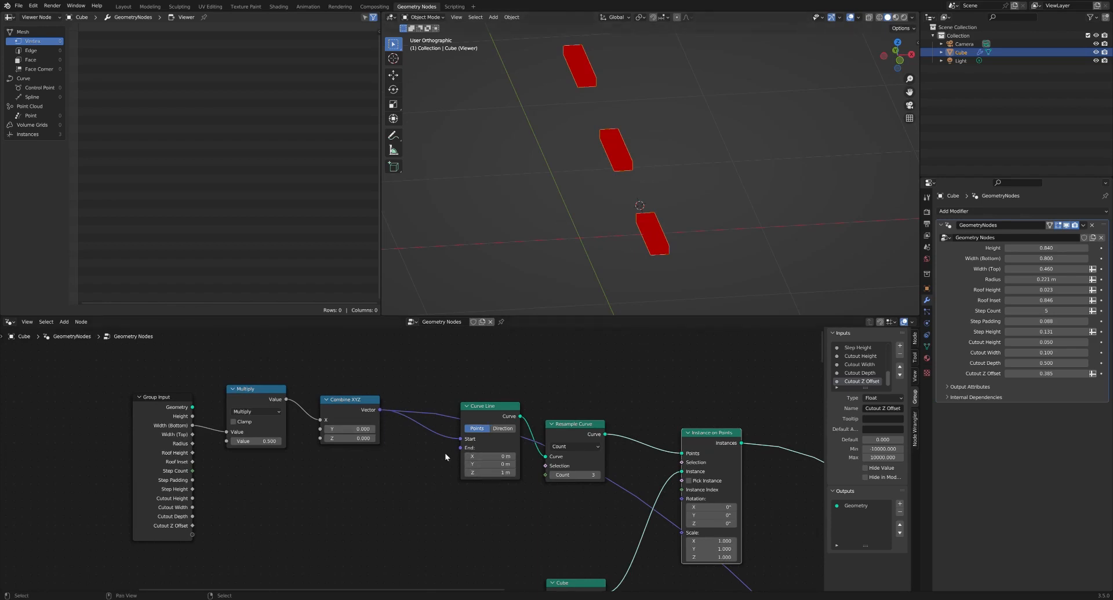
Step: Add a Vector Math node set to Multiply below the Combine XYZ node that feeds the Curve Line
drag(351, 401, 337, 386)
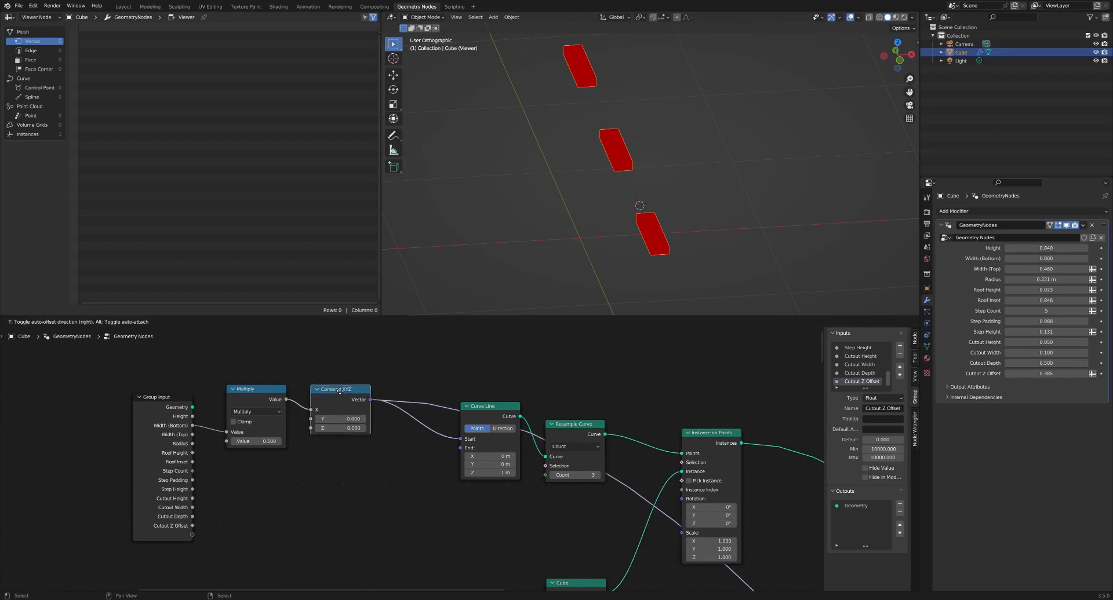
drag(456, 441, 365, 445)
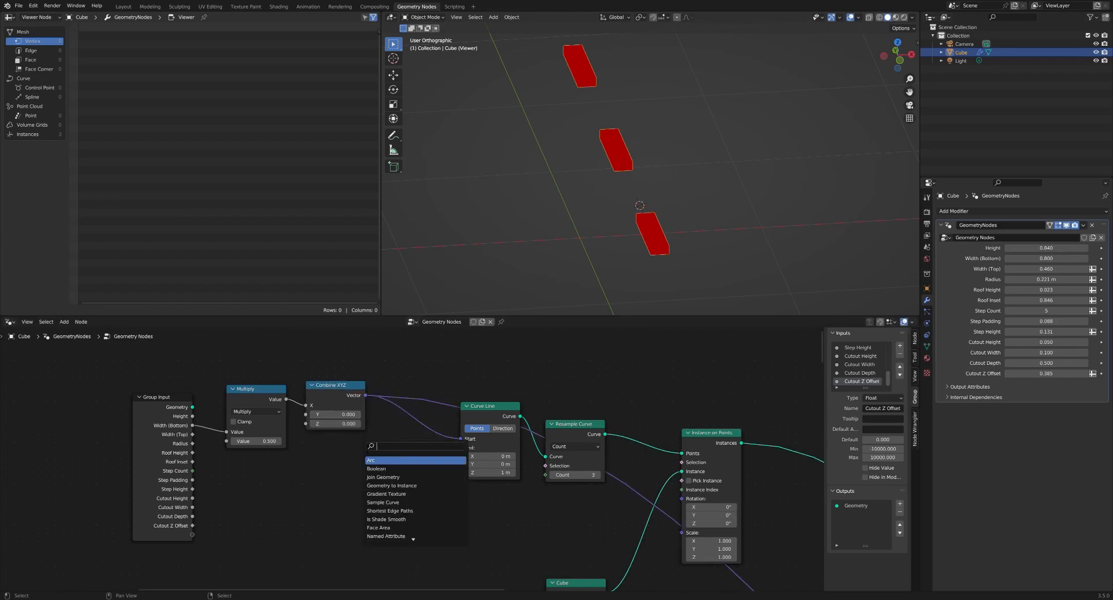
text(vector)
key(Down)
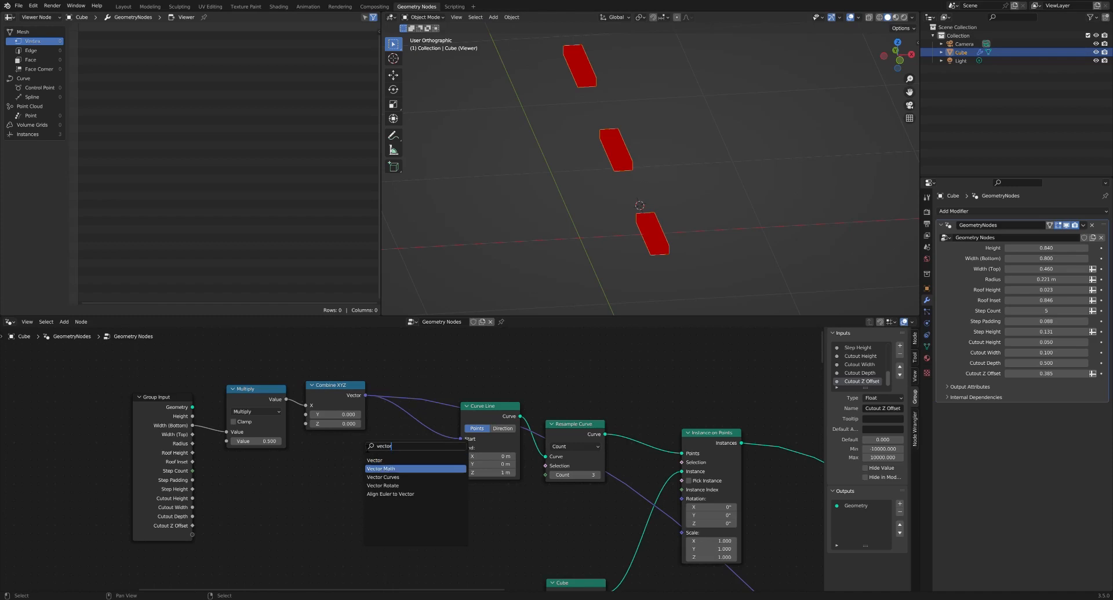
key(Return)
click(388, 472)
click(398, 487)
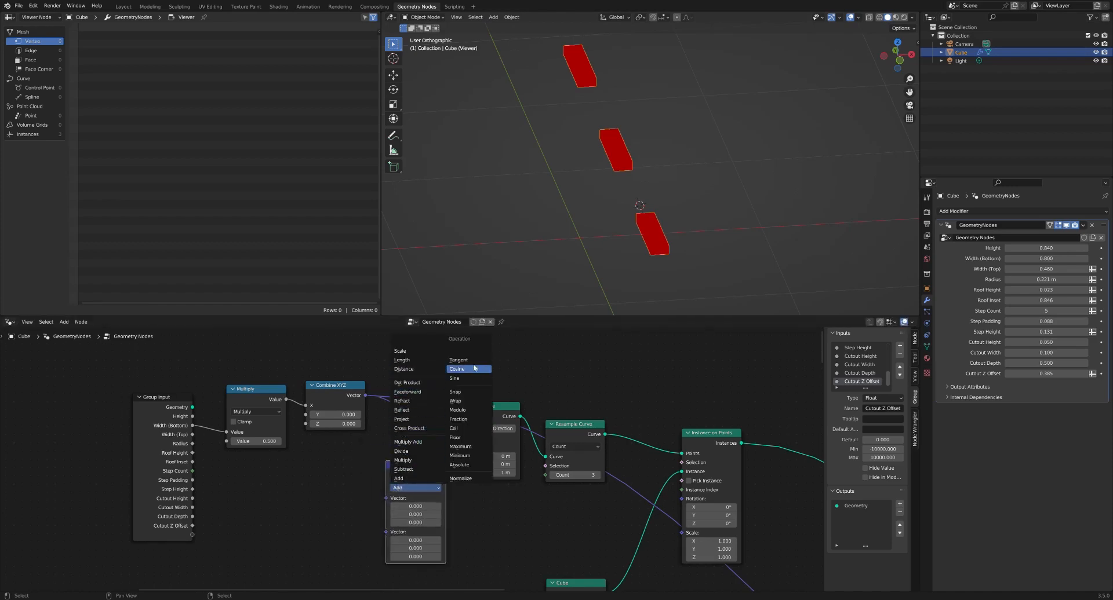
click(413, 467)
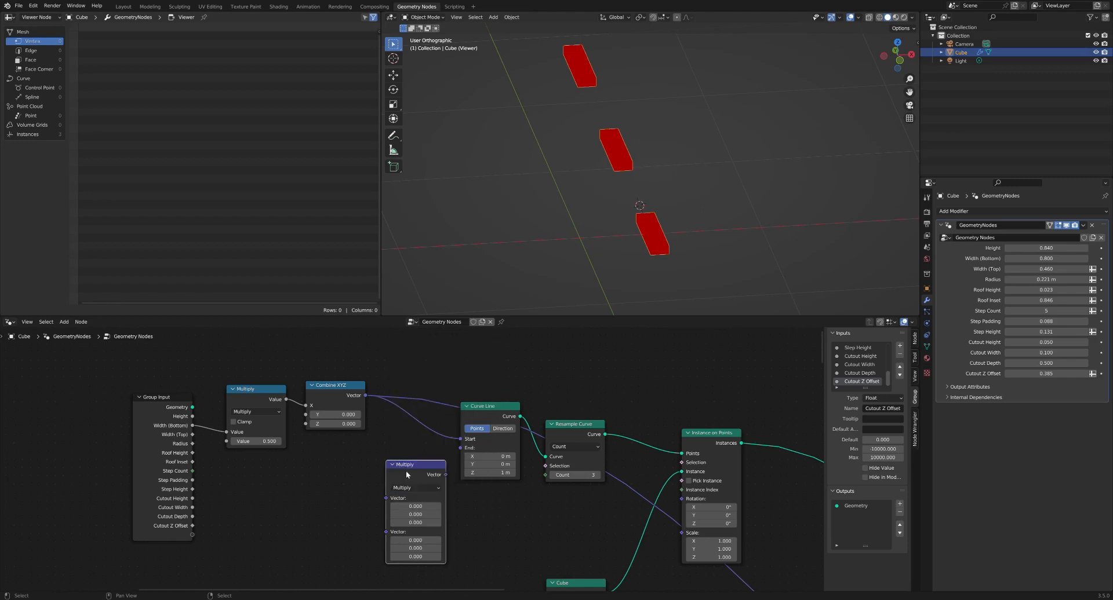
Step: Route the Combine XYZ vector through the vector Multiply node into the Curve Line's End
drag(406, 470, 398, 462)
drag(365, 396, 378, 489)
drag(437, 465, 461, 448)
middle_drag(591, 241, 648, 239)
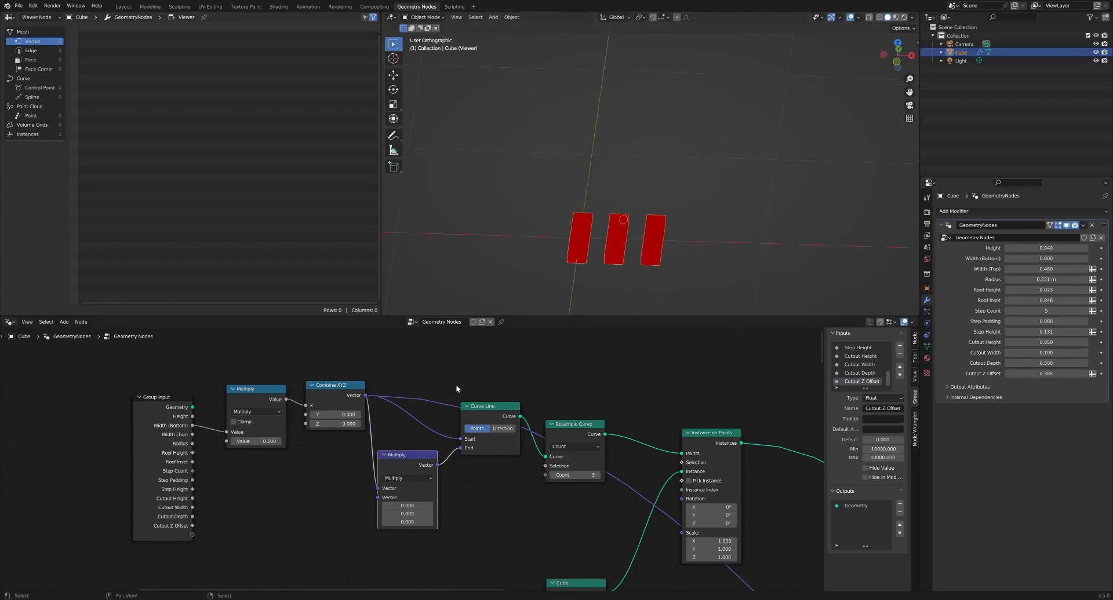
Step: Set the vector Multiply node's X factor to -1 to mirror the line's end point
click(411, 506)
text(-1)
key(Return)
middle_drag(601, 217, 578, 220)
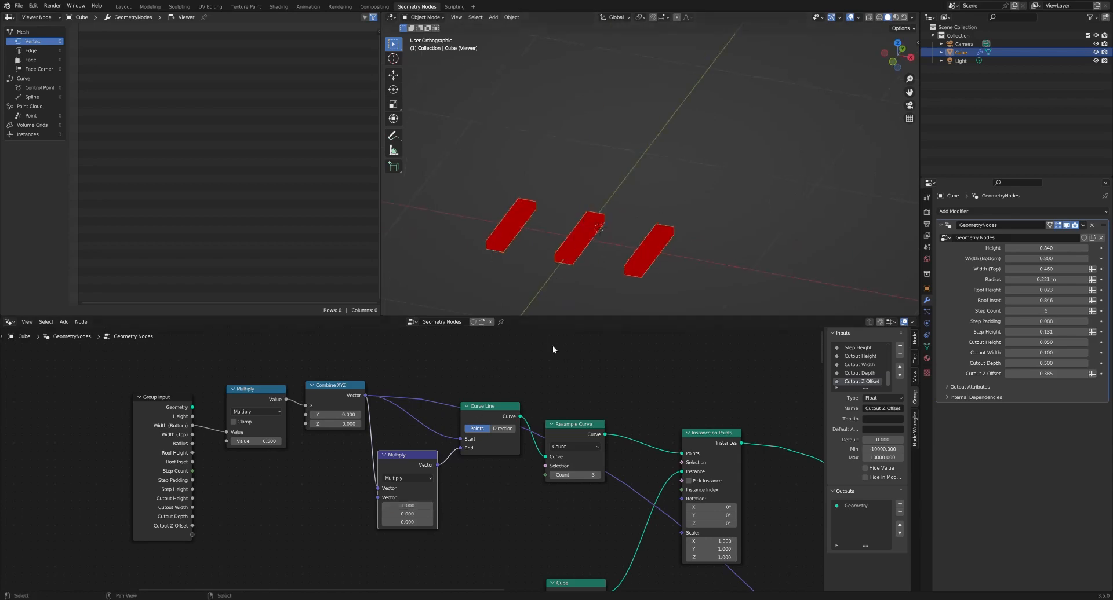
Step: Preview the Join Geometry node that combines the tower body, and the Instance on Points node with the repeated cutout boxes
scroll(623, 475, down, 5)
middle_drag(657, 577, 599, 493)
mouse_move(686, 523)
middle_down()
mouse_move(628, 448)
mouse_move(523, 481)
mouse_move(537, 438)
middle_up()
scroll(537, 436, down, 2)
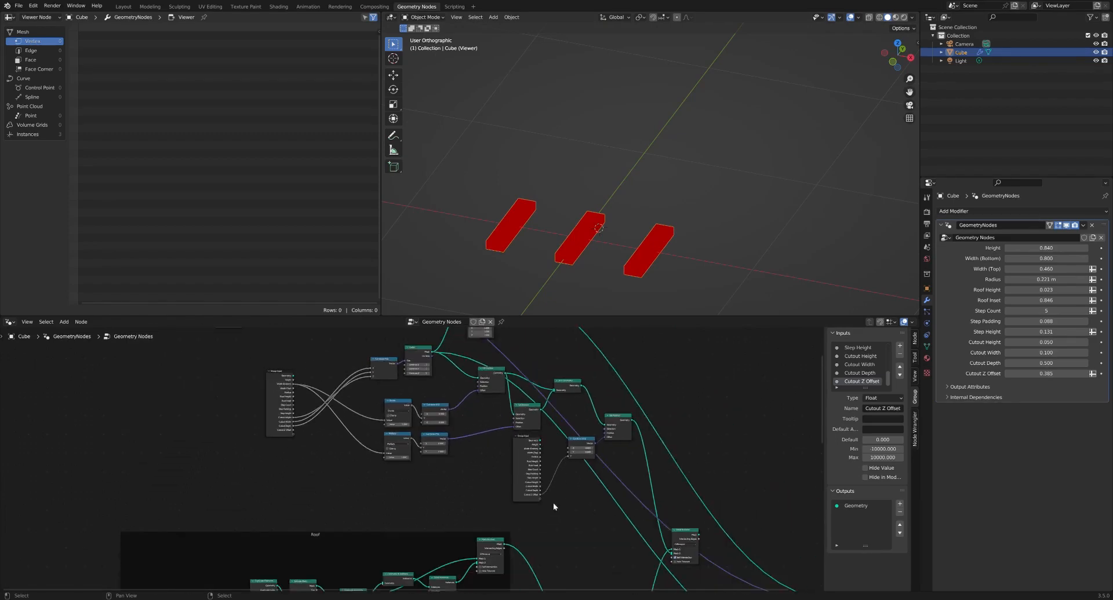
middle_drag(553, 503, 503, 464)
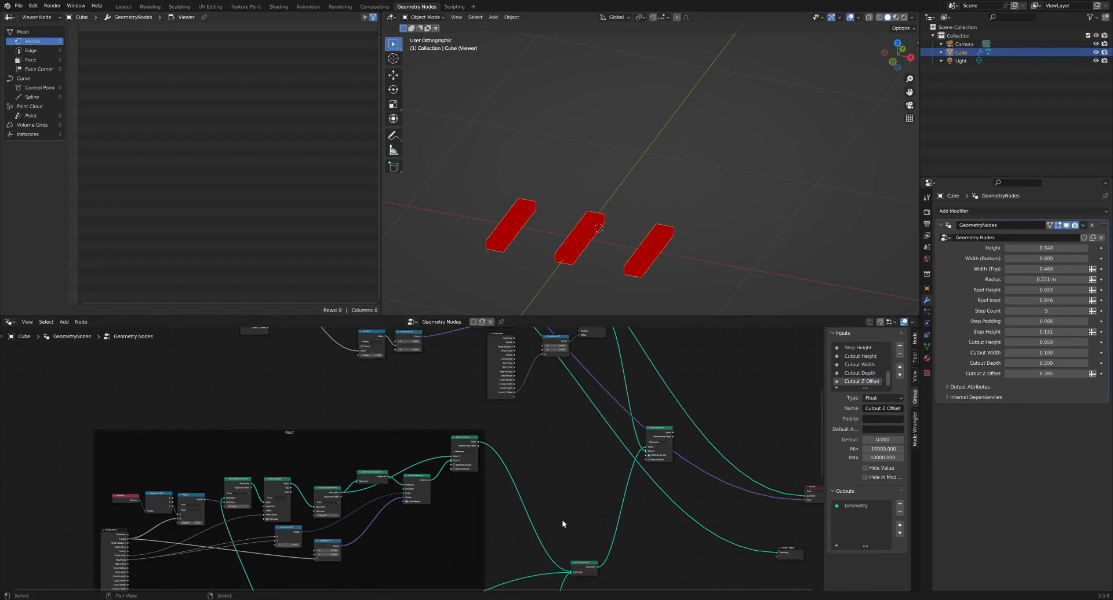
ctrl+shift+click(586, 567)
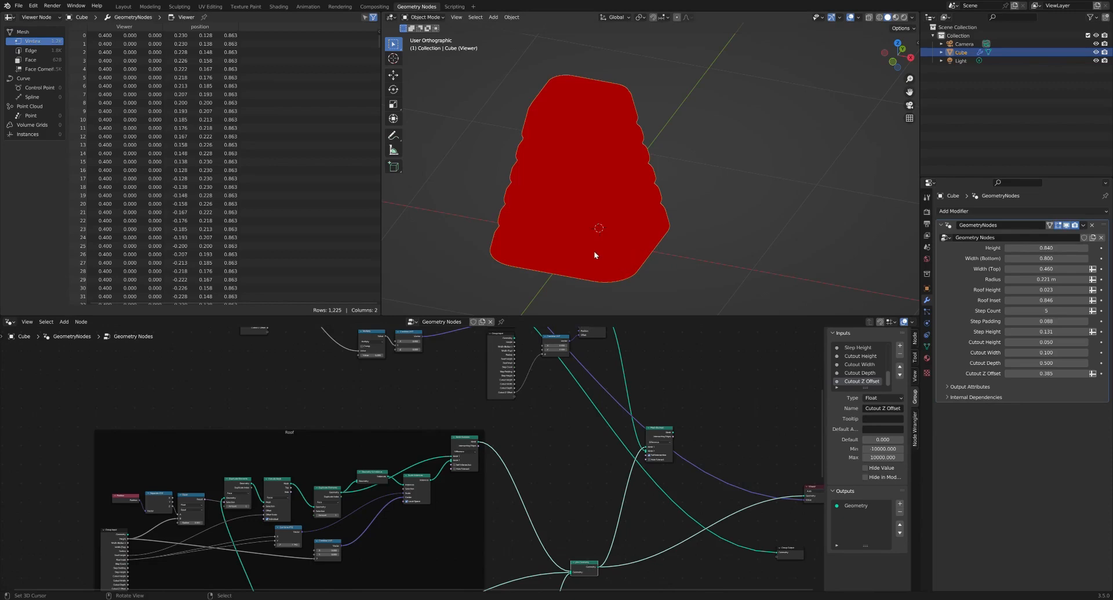
middle_drag(578, 444, 593, 540)
scroll(549, 378, up, 3)
middle_drag(470, 333, 551, 457)
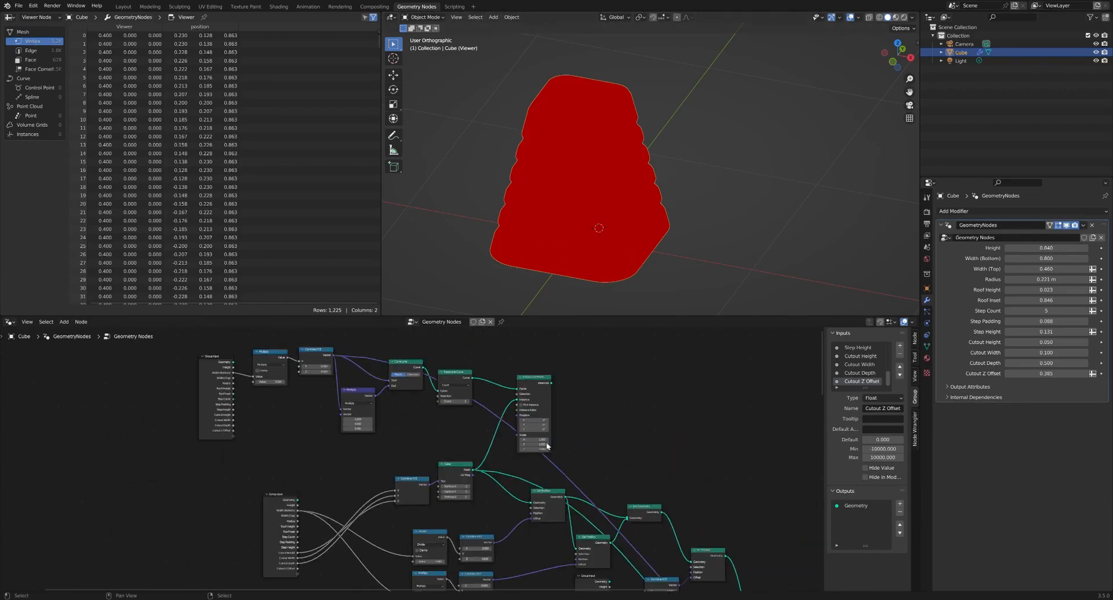
ctrl+shift+click(530, 378)
middle_drag(571, 290, 588, 237)
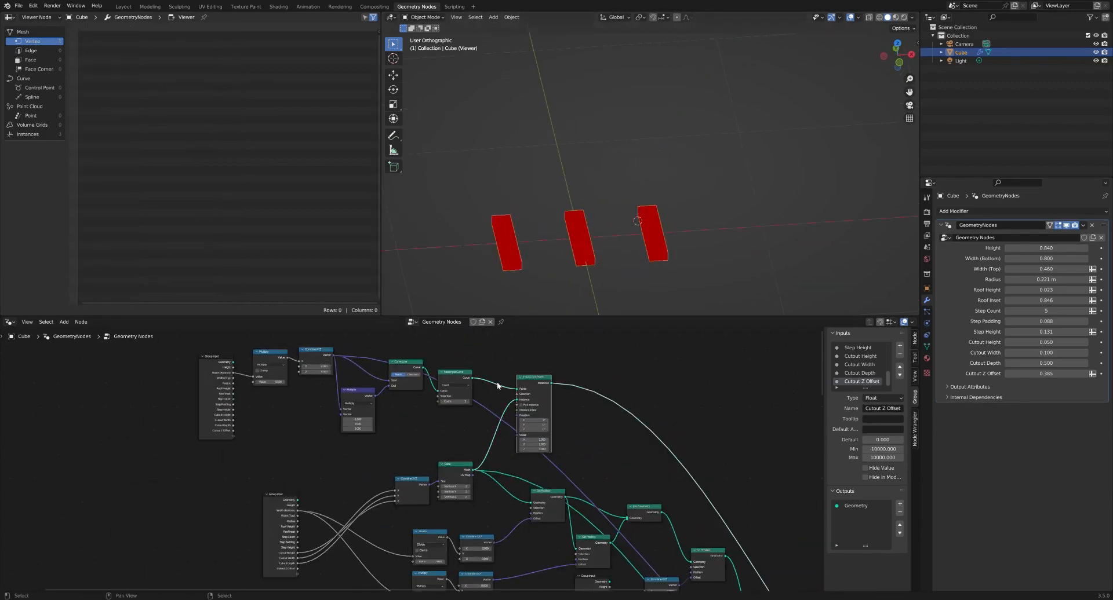
Step: Preview the first Set Position node of the cutout branch and the Cube node it receives
middle_drag(543, 415, 513, 396)
drag(509, 362, 494, 359)
ctrl+shift+click(508, 490)
scroll(508, 489, up, 6)
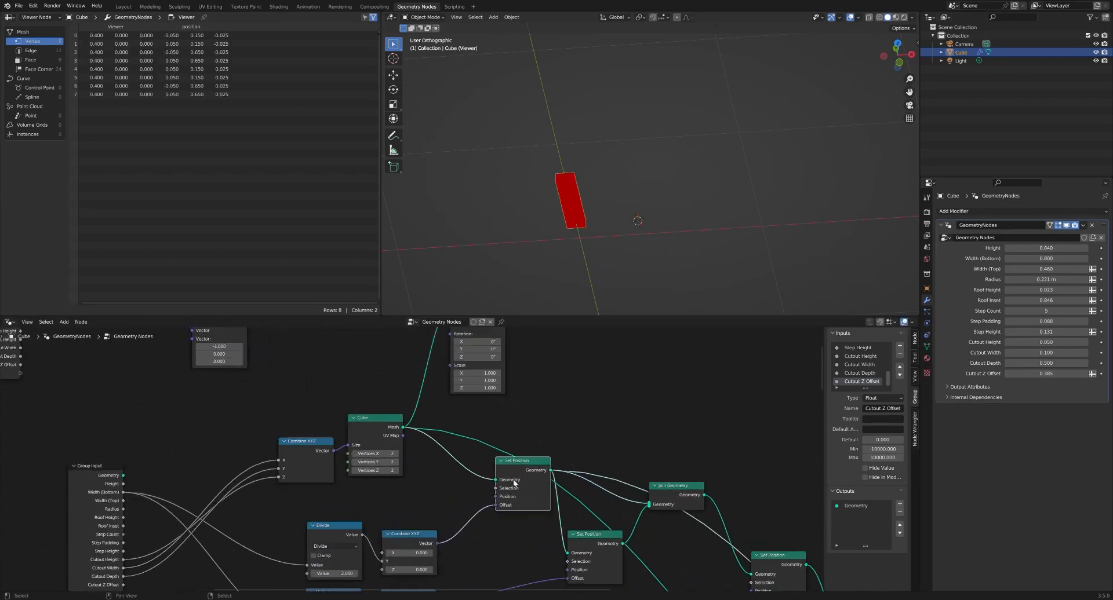
middle_drag(619, 244, 543, 268)
ctrl+shift+click(392, 422)
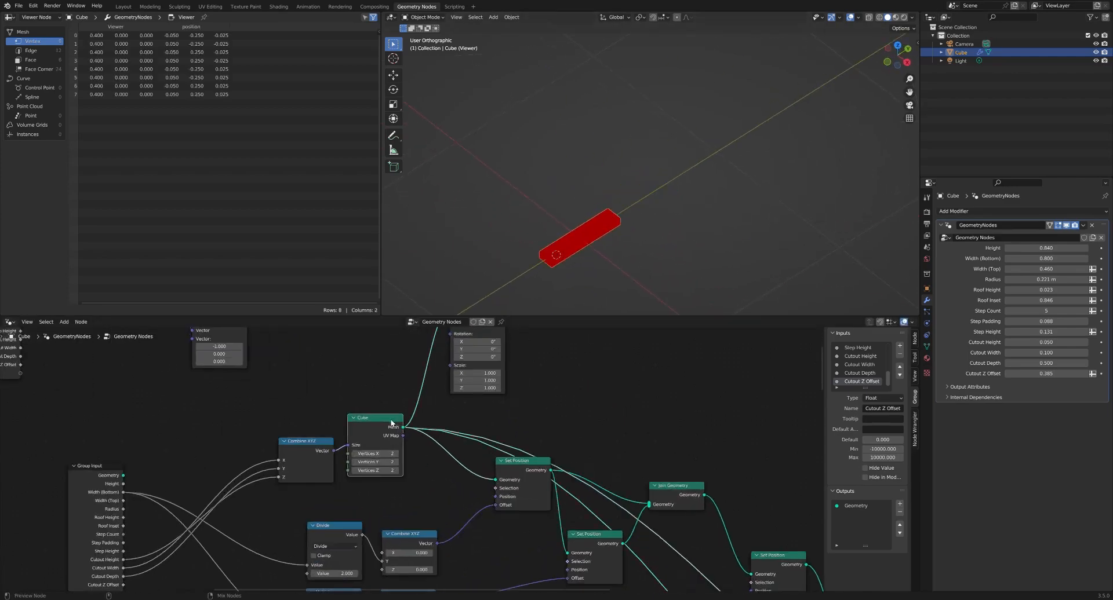
Step: Delete the existing Viewer node beside the Group Output
scroll(415, 440, down, 4)
middle_drag(348, 413, 369, 443)
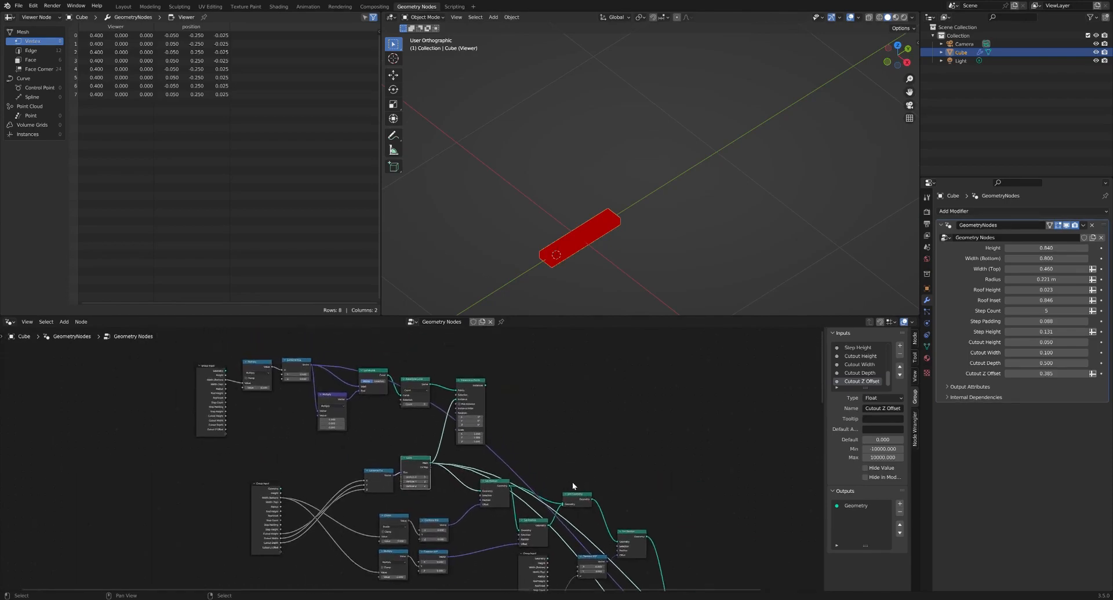
middle_drag(630, 534, 475, 425)
scroll(492, 455, down, 6)
middle_drag(538, 486, 467, 388)
scroll(559, 475, up, 12)
click(558, 462)
key(x)
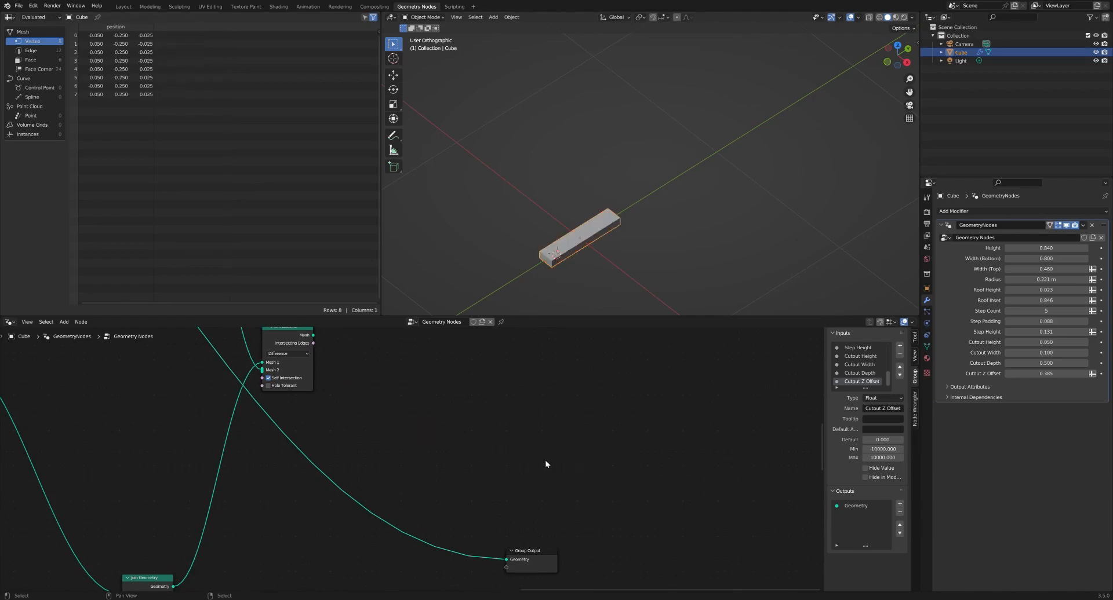
Step: Preview the first cutout Set Position through a new Viewer node and place the Viewer clear of the other nodes
middle_drag(342, 336, 534, 430)
scroll(533, 431, down, 10)
middle_drag(446, 351, 484, 465)
scroll(443, 404, up, 6)
scroll(445, 405, up, 4)
ctrl+shift+click(379, 444)
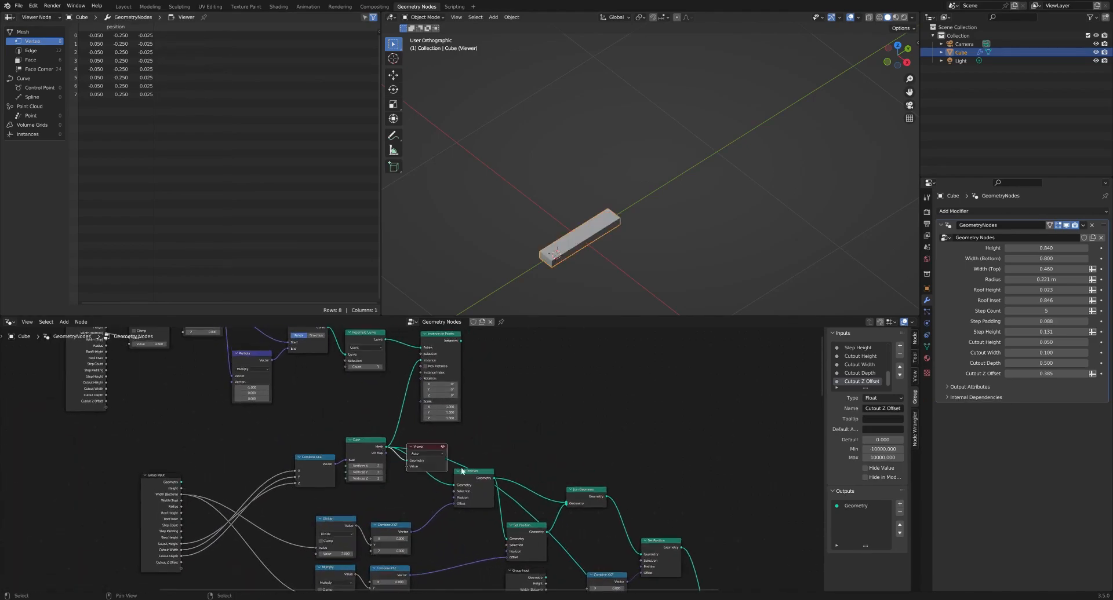
ctrl+shift+click(467, 473)
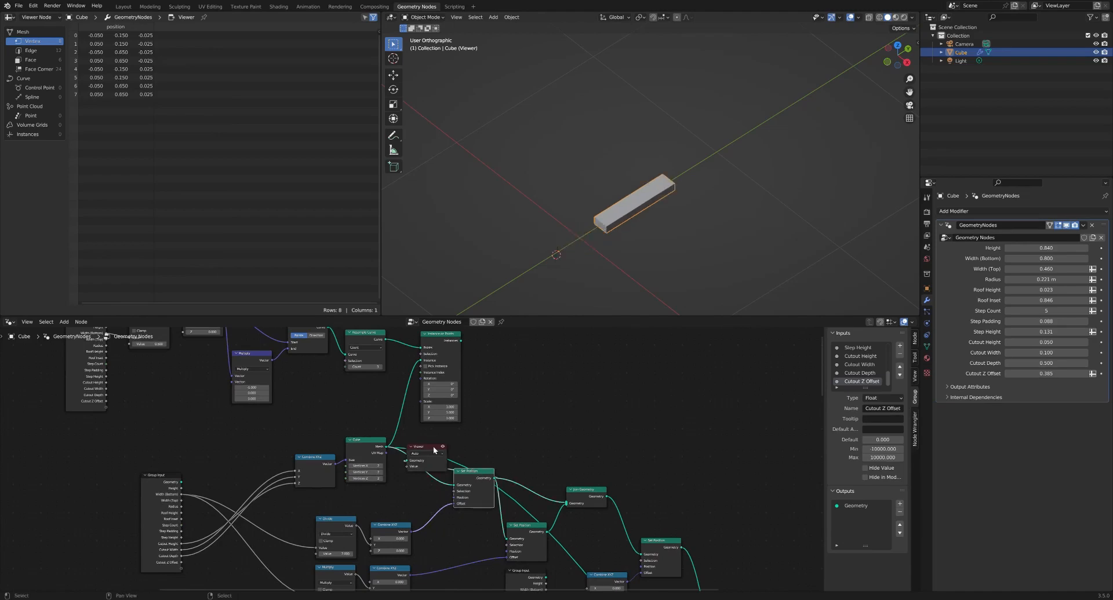
drag(442, 449, 725, 449)
Step: Connect the Instance on Points output to the first Set Position's Geometry and preview the cutout Join Geometry node
middle_drag(461, 348, 472, 402)
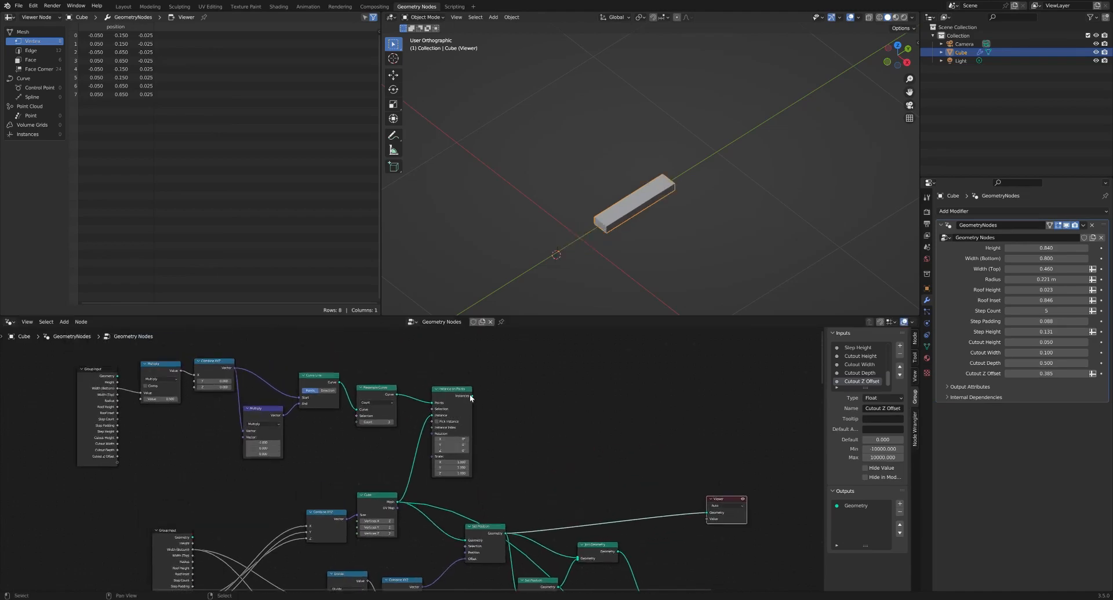
drag(472, 396, 469, 541)
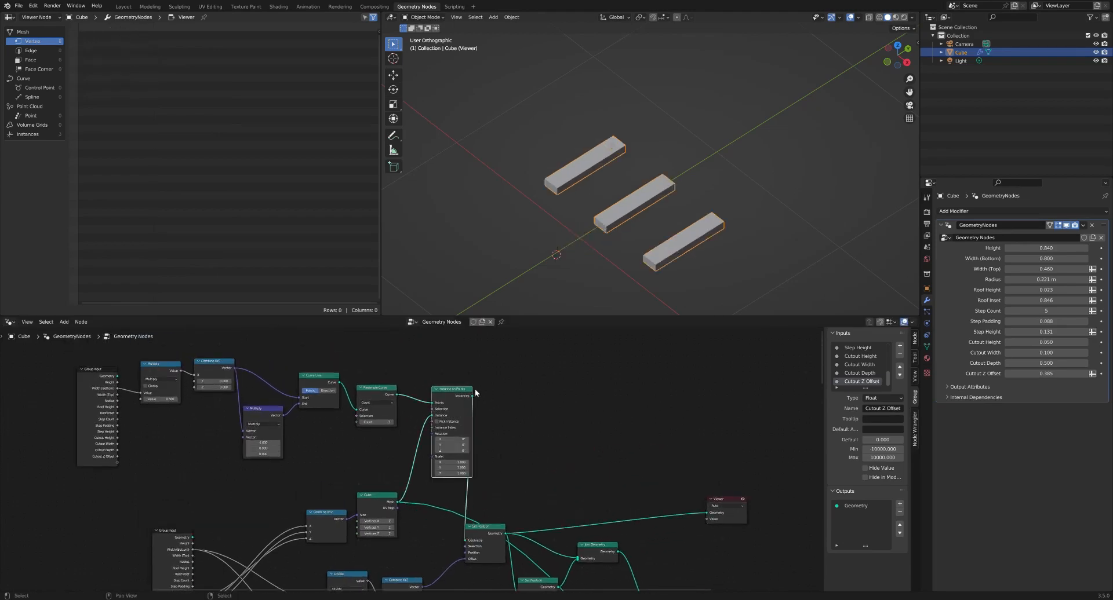
middle_drag(537, 551, 497, 462)
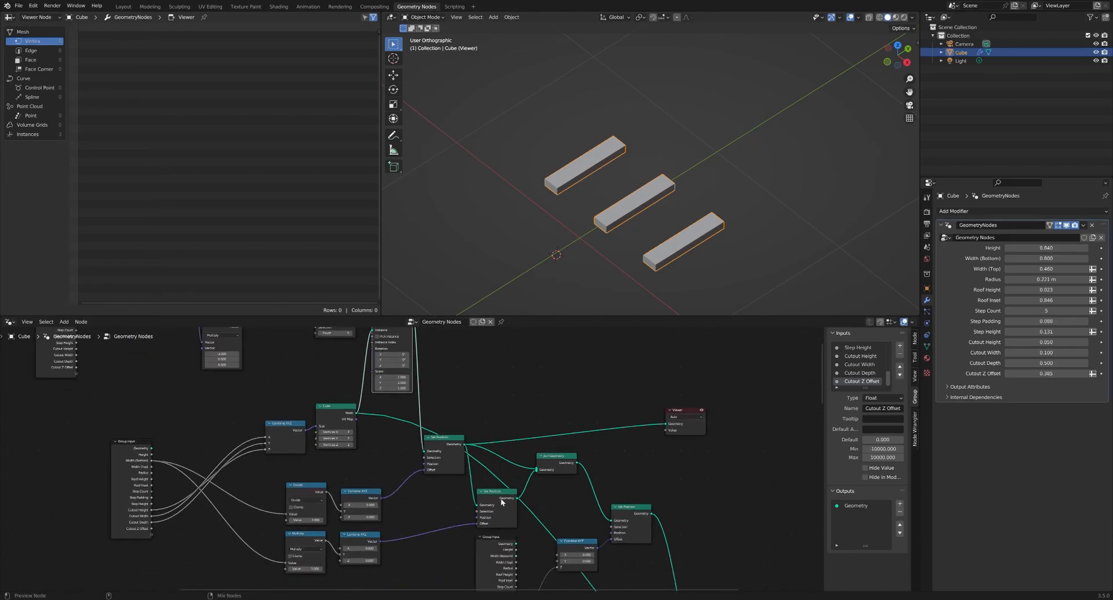
ctrl+shift+click(557, 463)
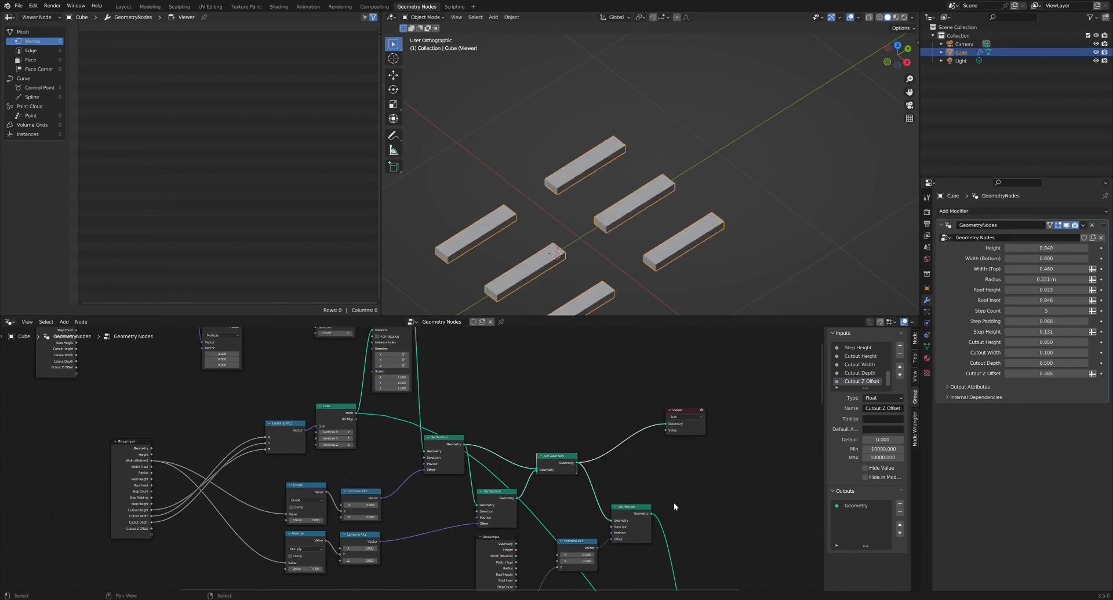
Step: Preview the Z-offset Set Position and the Mesh Boolean Difference in turn, examining the tower from the front
middle_drag(674, 507, 630, 465)
ctrl+shift+click(604, 475)
middle_drag(656, 509, 593, 426)
scroll(583, 426, down, 4)
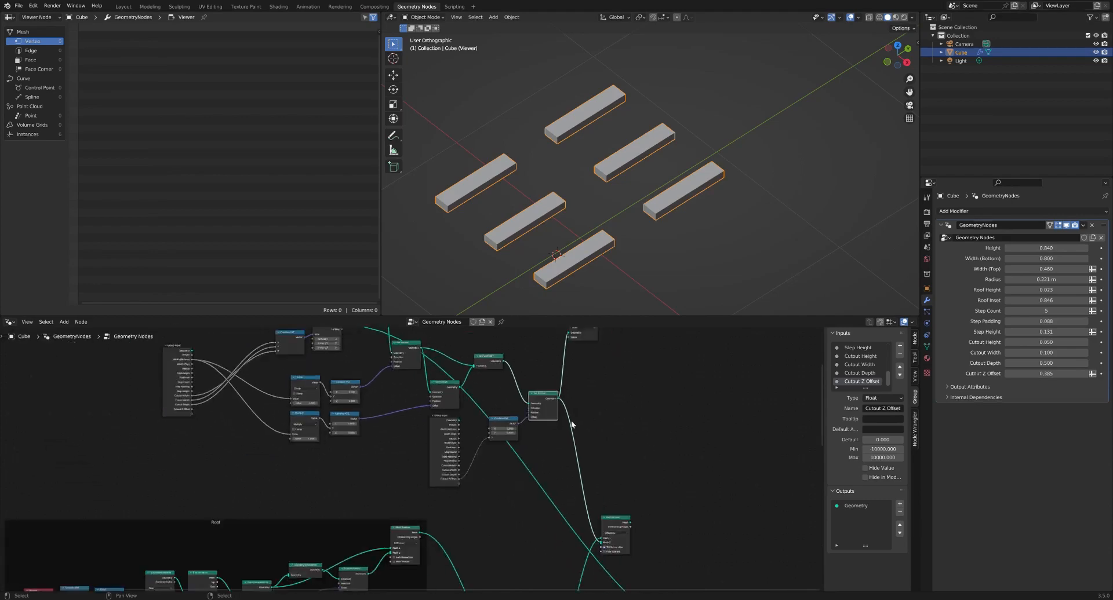
scroll(608, 510, up, 2)
ctrl+shift+click(611, 510)
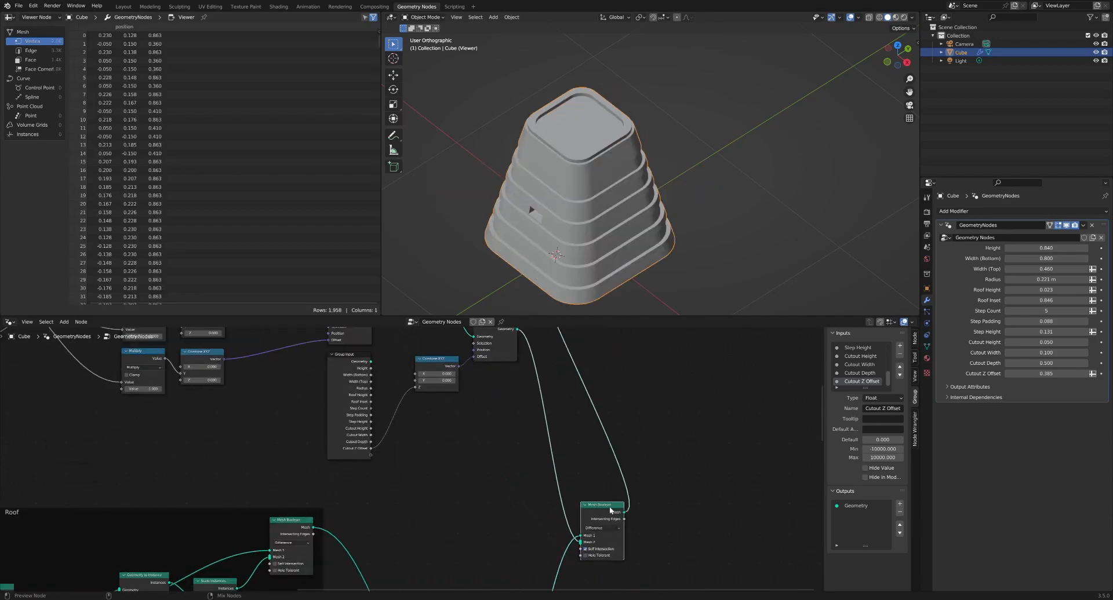
middle_drag(576, 255, 631, 213)
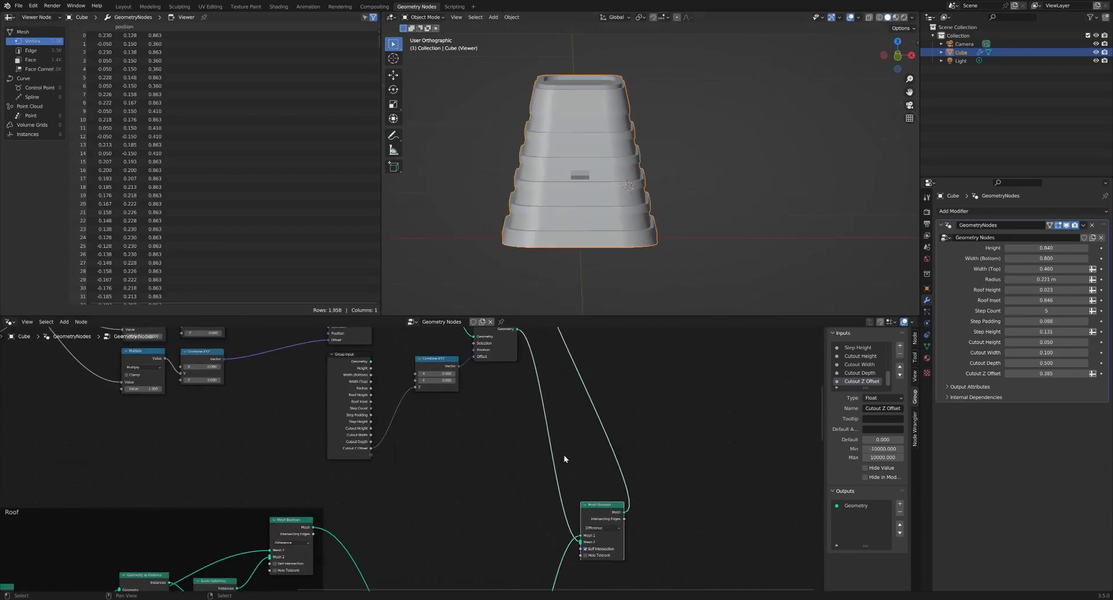
Step: Compare the offset cutout boxes with the Mesh Boolean result to check how far the boxes spread across the tower
middle_drag(509, 365, 524, 435)
ctrl+shift+click(523, 393)
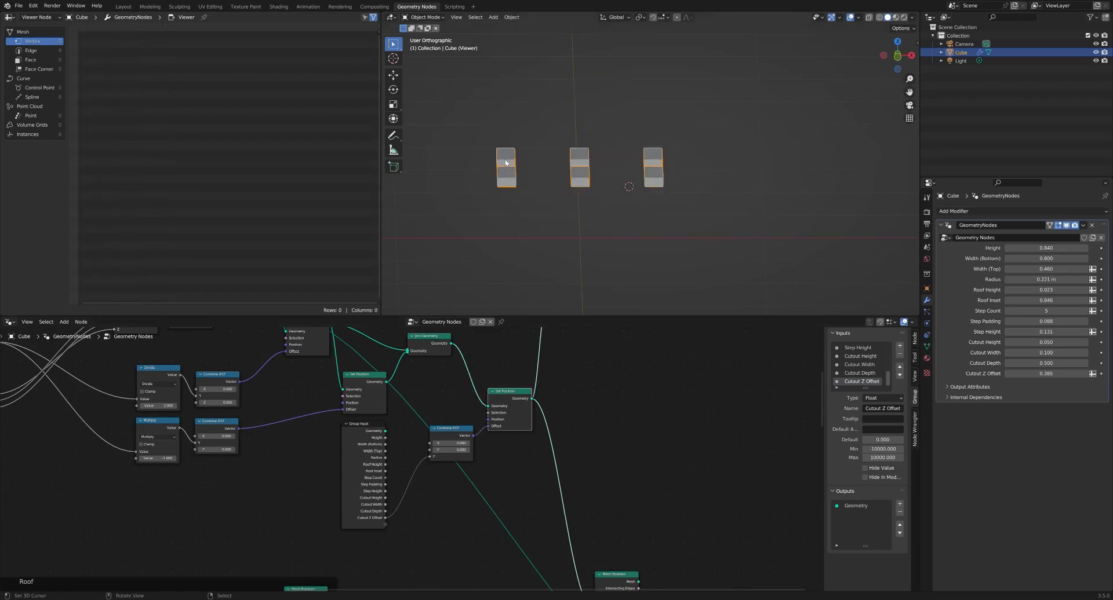
middle_drag(505, 163, 557, 216)
scroll(603, 515, down, 1)
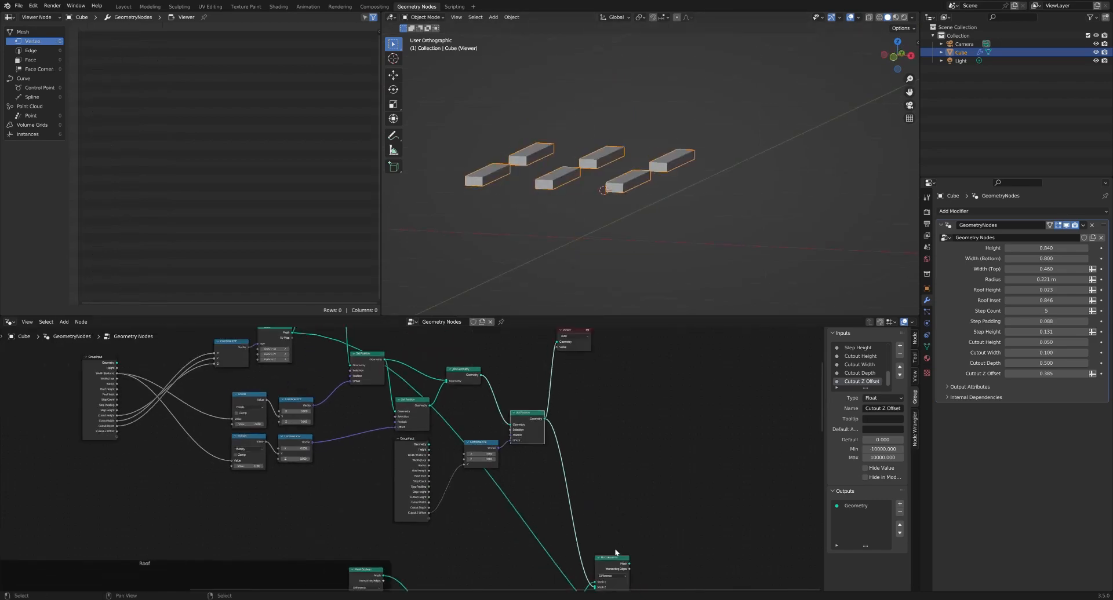
ctrl+shift+click(613, 555)
middle_drag(513, 179, 511, 161)
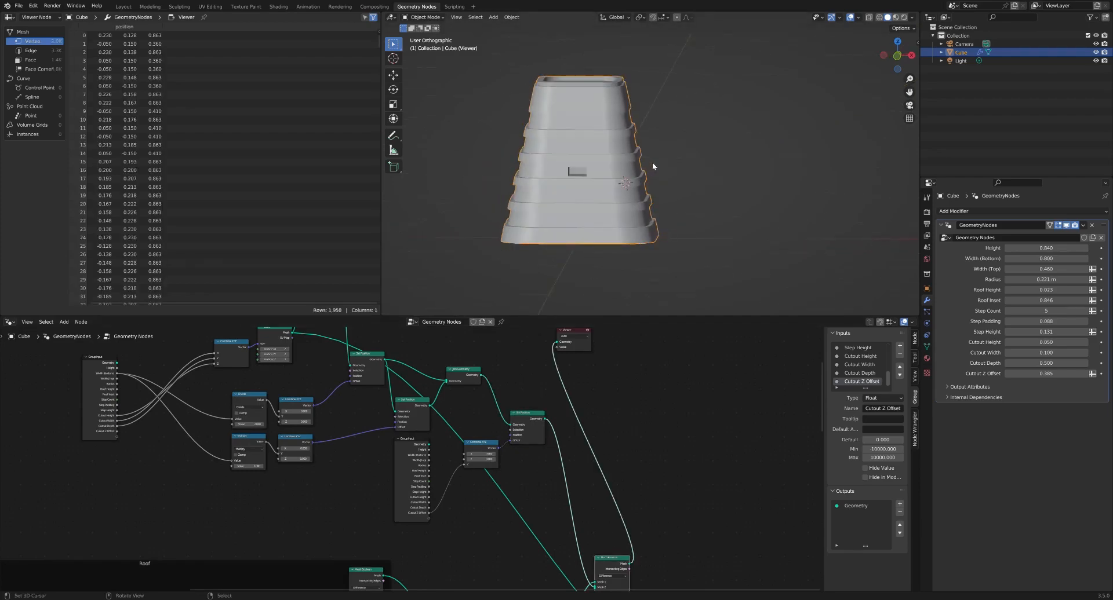
Step: Space the Group Input and scalar Multiply nodes feeding the Curve Line further apart
middle_drag(474, 352, 573, 557)
middle_drag(486, 442, 607, 395)
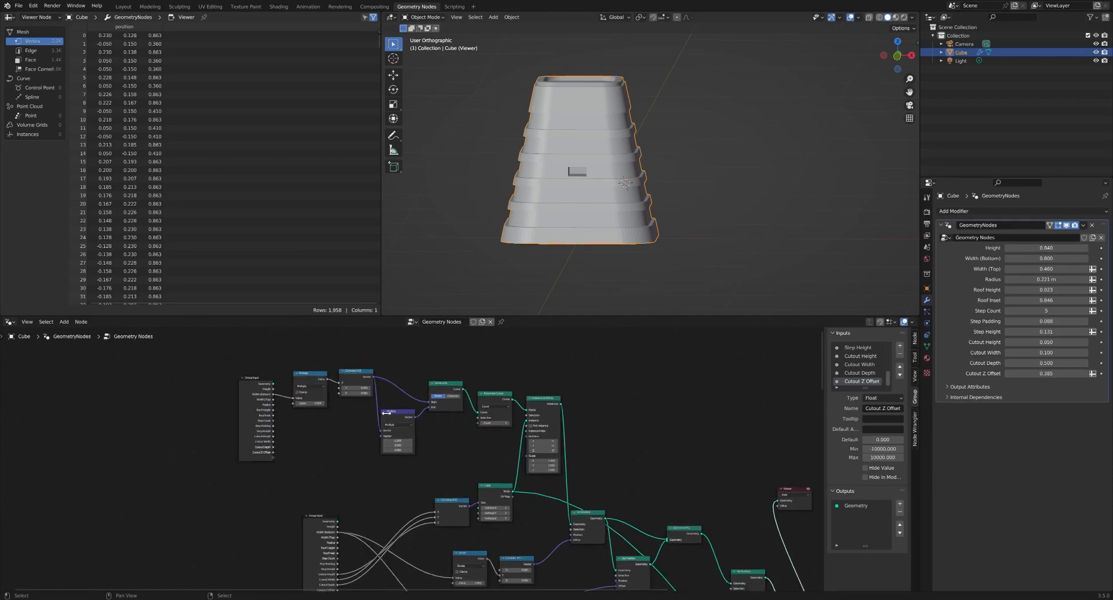
middle_drag(325, 454, 377, 480)
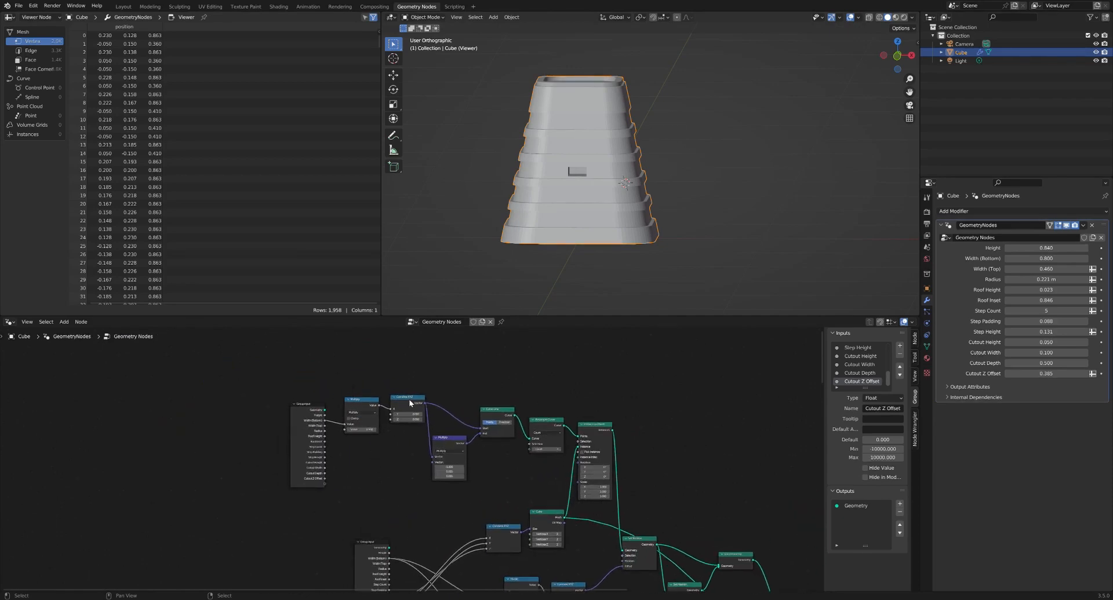
middle_drag(409, 399, 454, 399)
scroll(353, 407, up, 3)
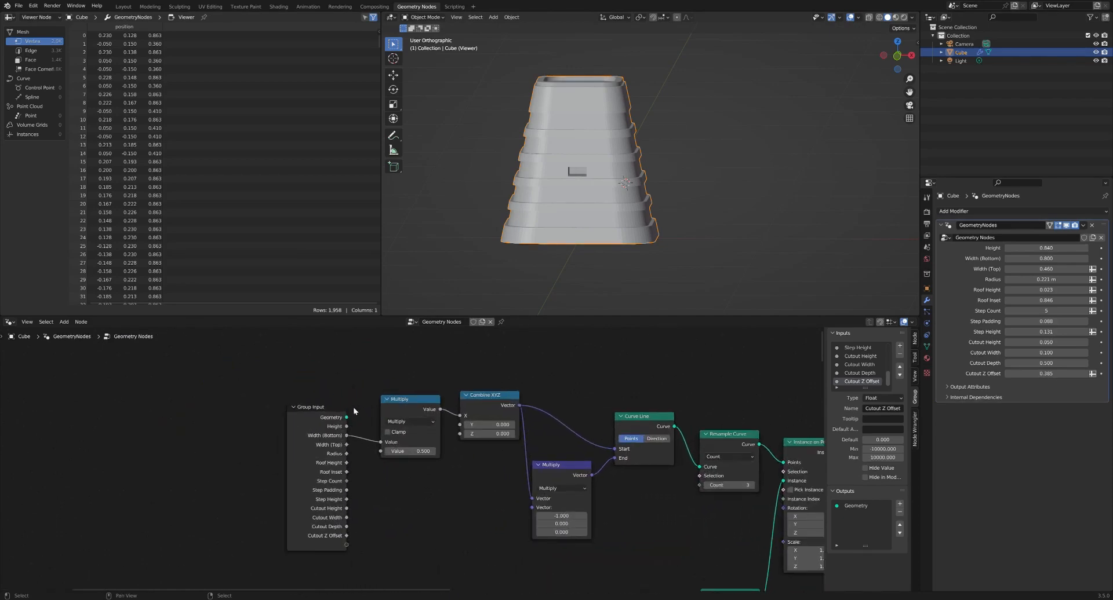
drag(326, 408, 253, 394)
drag(404, 401, 349, 402)
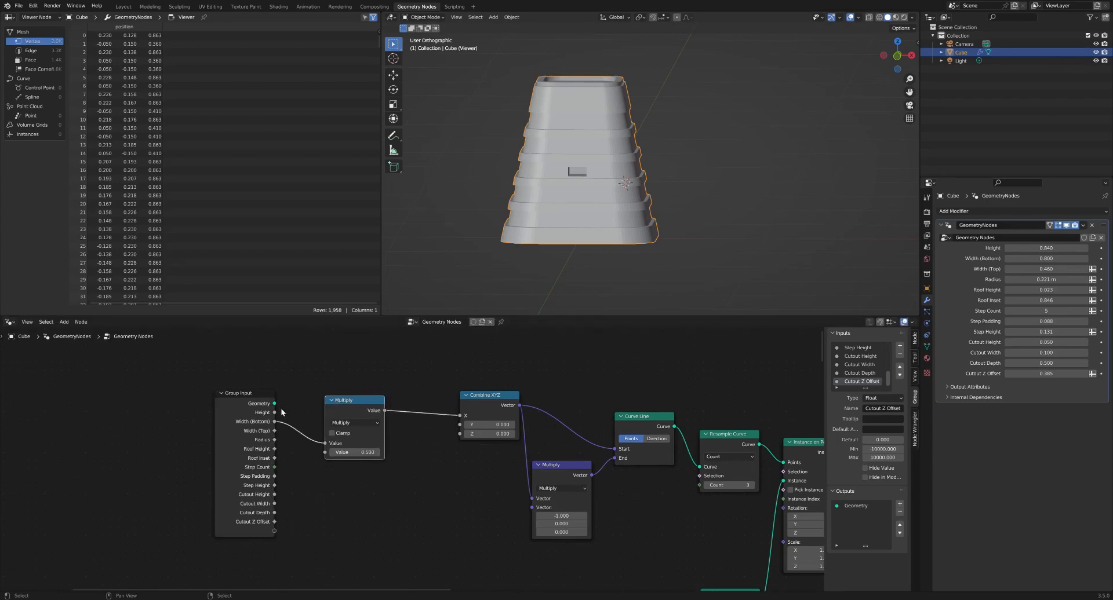
middle_drag(302, 477, 355, 471)
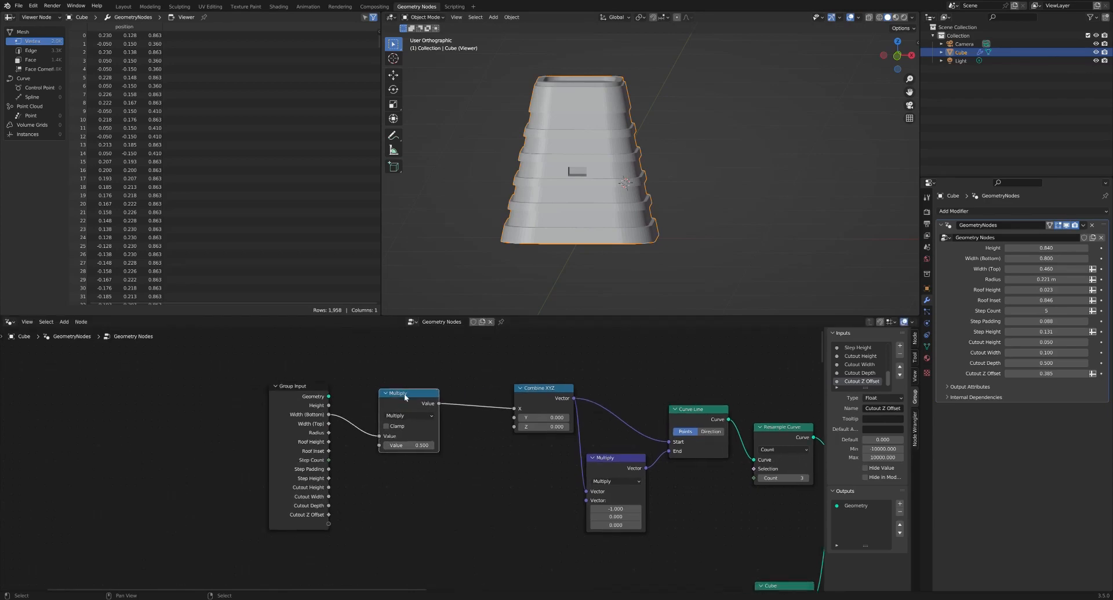
drag(405, 394, 451, 398)
Step: Expose the scalar Multiply node's factor as a new group input and set it to 0.261 in the modifier
drag(328, 524, 425, 449)
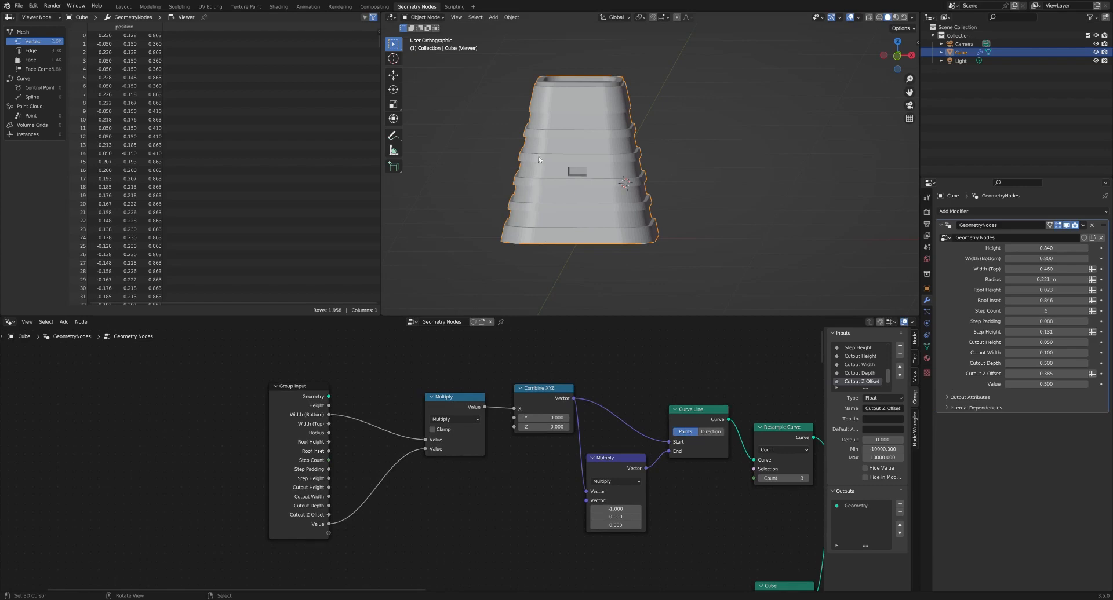
middle_drag(385, 453, 388, 439)
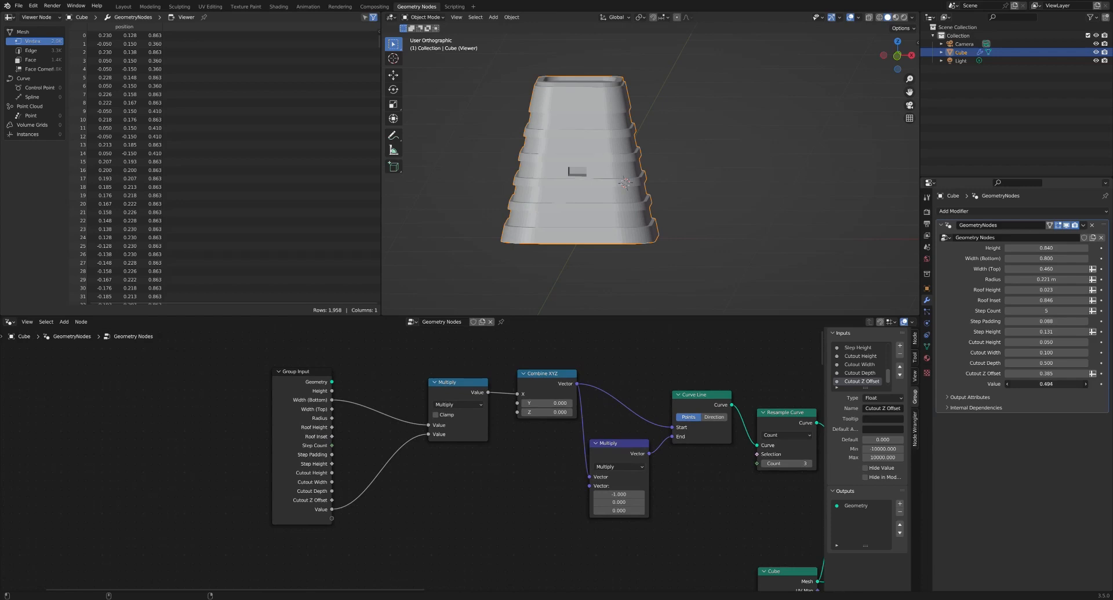
drag(1046, 384, 990, 385)
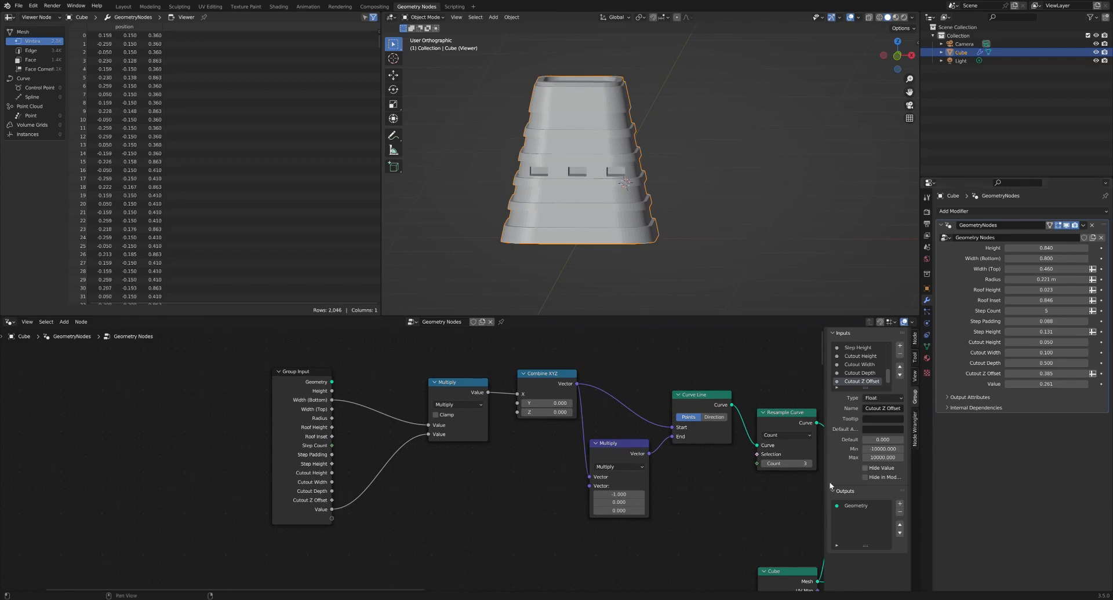
Step: Rename the new Value group input to "Cutout Total Width"
scroll(860, 368, down, 1)
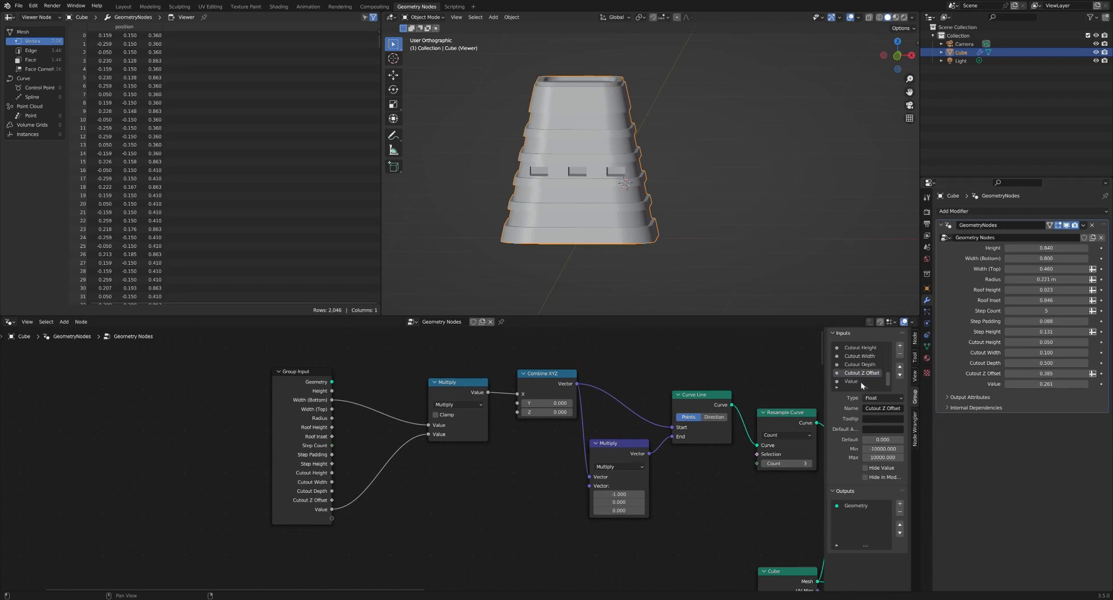
click(861, 382)
click(883, 409)
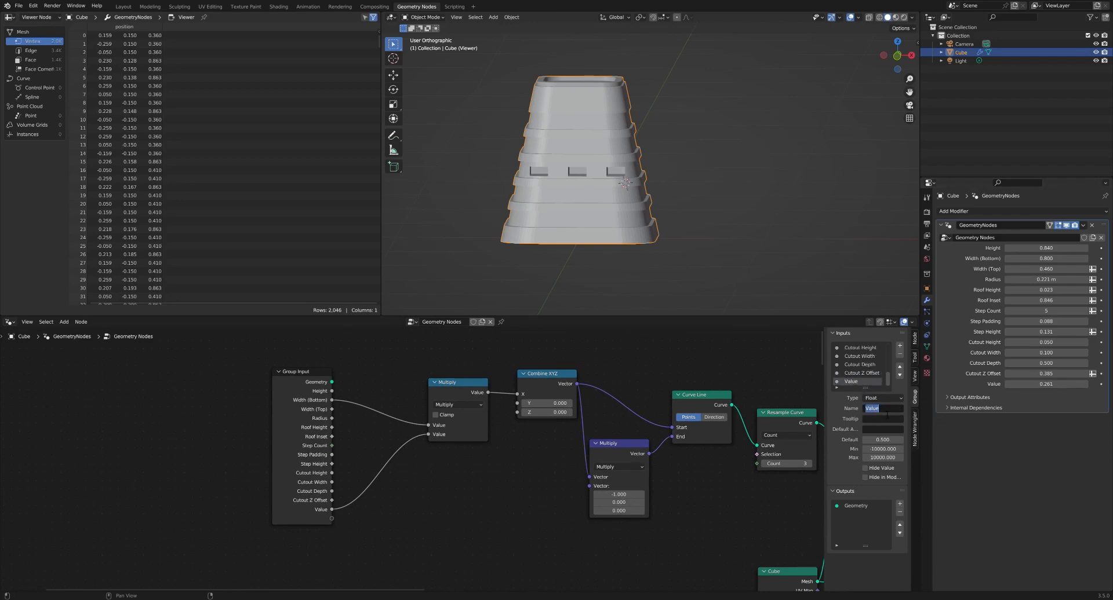
text(Cutout Total Width)
key(Return)
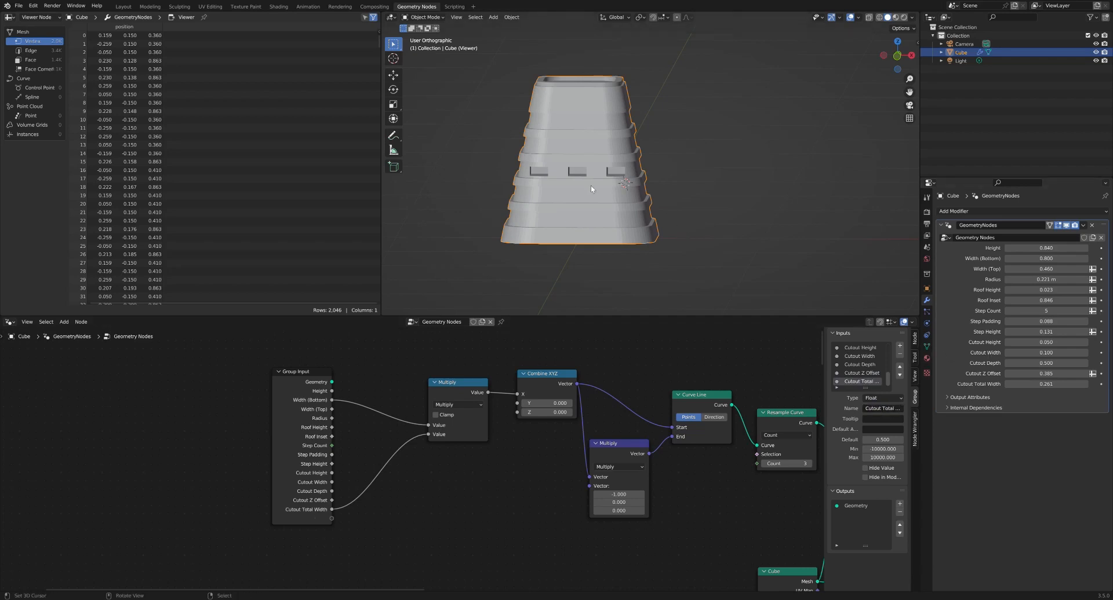
Step: Set the modifier's Cutout Width to 0.120 and view the tower's cutouts from slightly above
click(1086, 353)
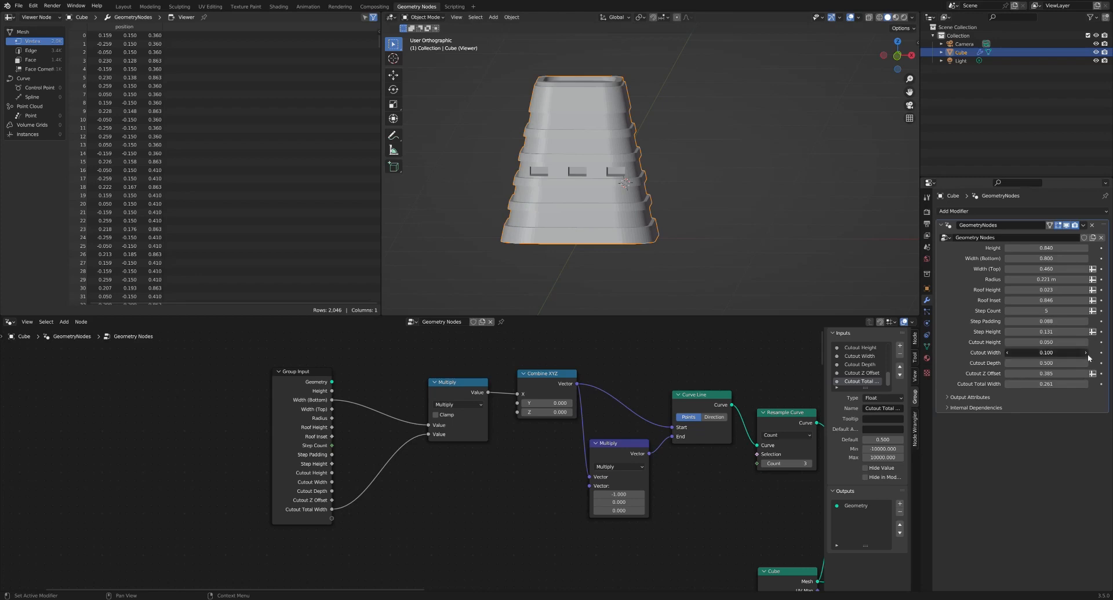
click(1086, 354)
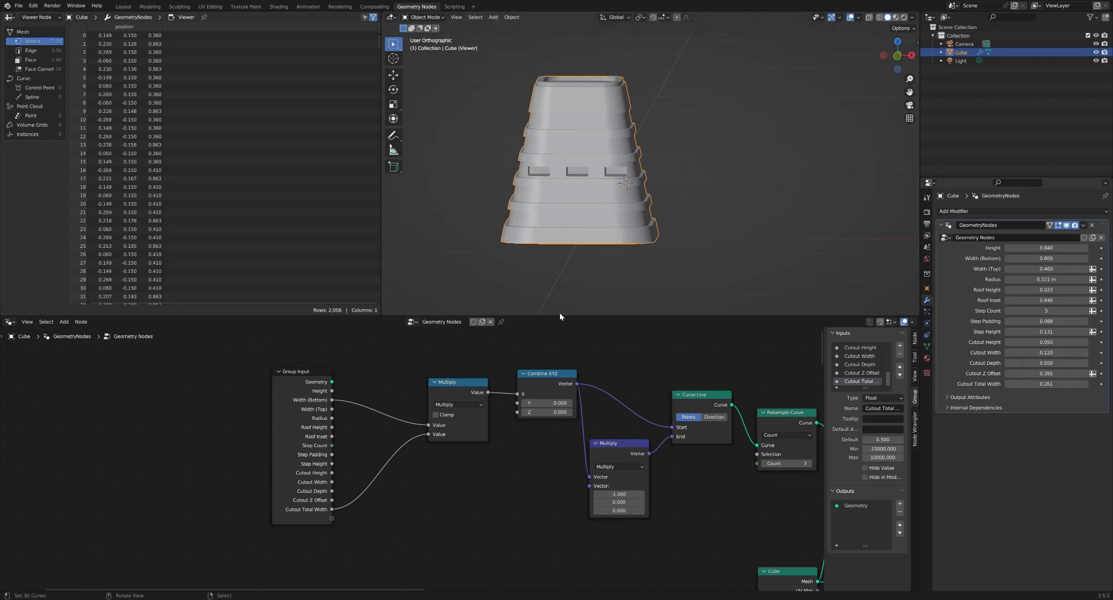
middle_drag(517, 472, 434, 465)
middle_drag(632, 186, 634, 209)
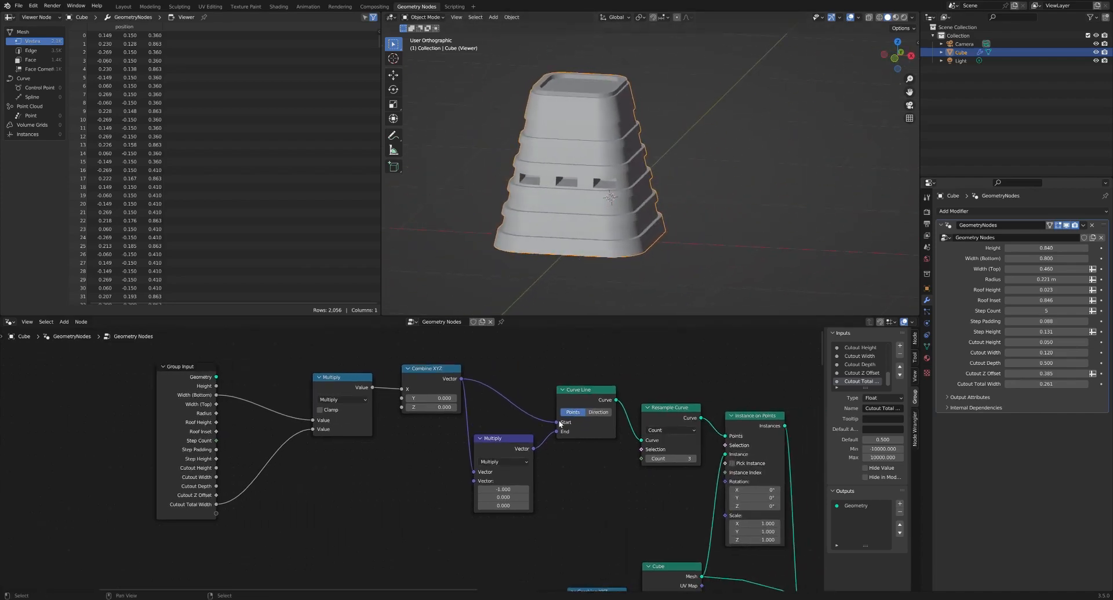
Step: Limit the Cutout Total Width group input to a minimum of 0 and a maximum of 0.5
middle_drag(635, 512, 506, 485)
mouse_move(286, 442)
middle_down()
mouse_move(357, 446)
mouse_move(281, 463)
middle_up()
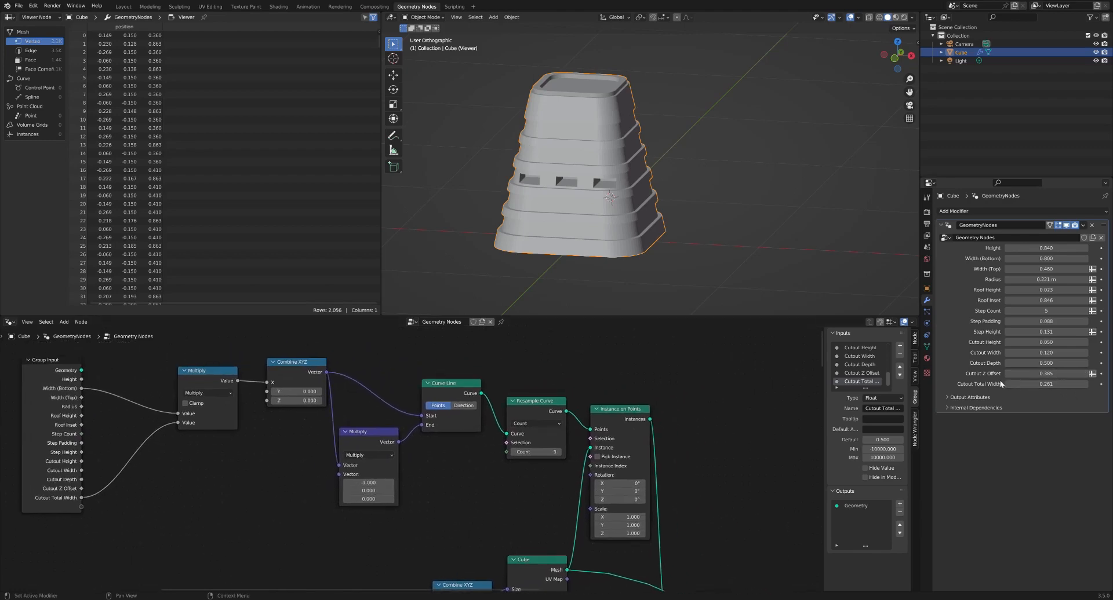
click(881, 458)
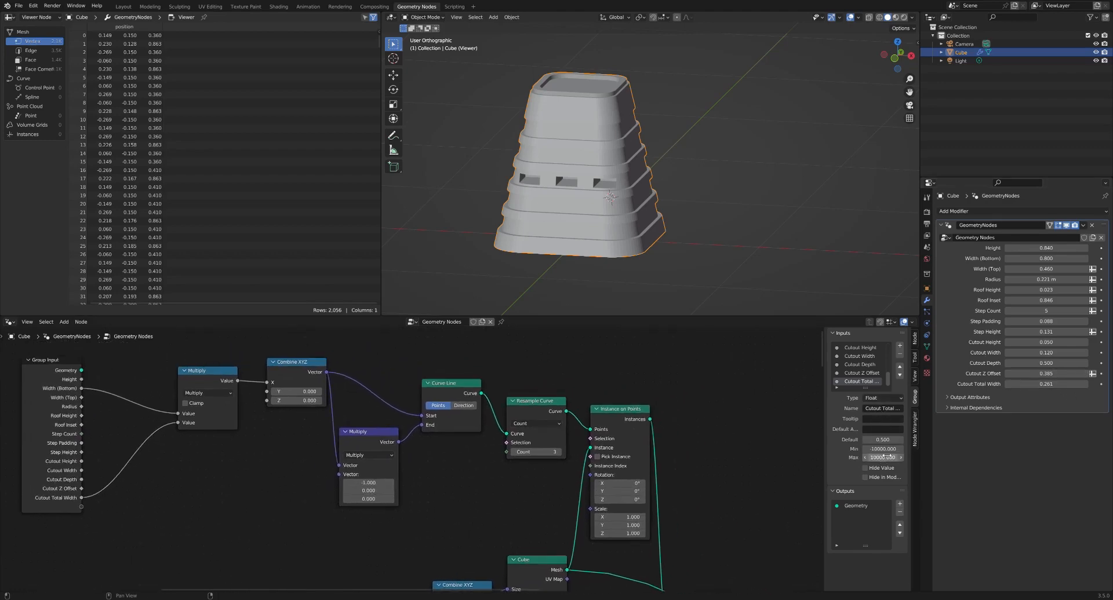
text(0.5)
key(Return)
click(884, 451)
text(0)
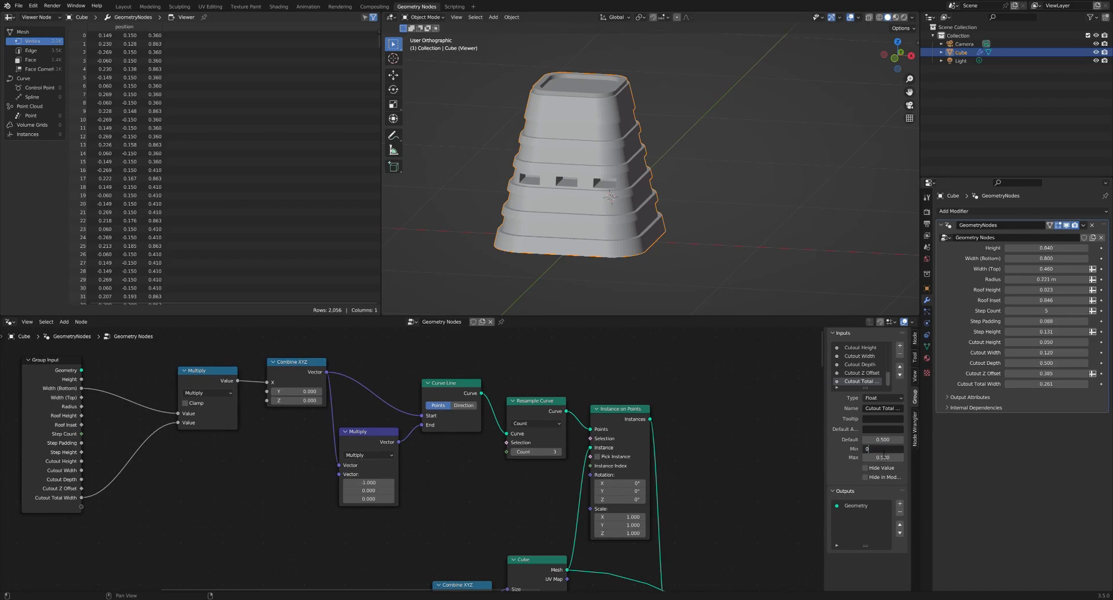
key(Return)
Step: Preview the cutout cubes at the Set Position nodes, then the tower at the final Mesh Boolean node
scroll(661, 510, down, 1)
middle_drag(661, 510, 519, 407)
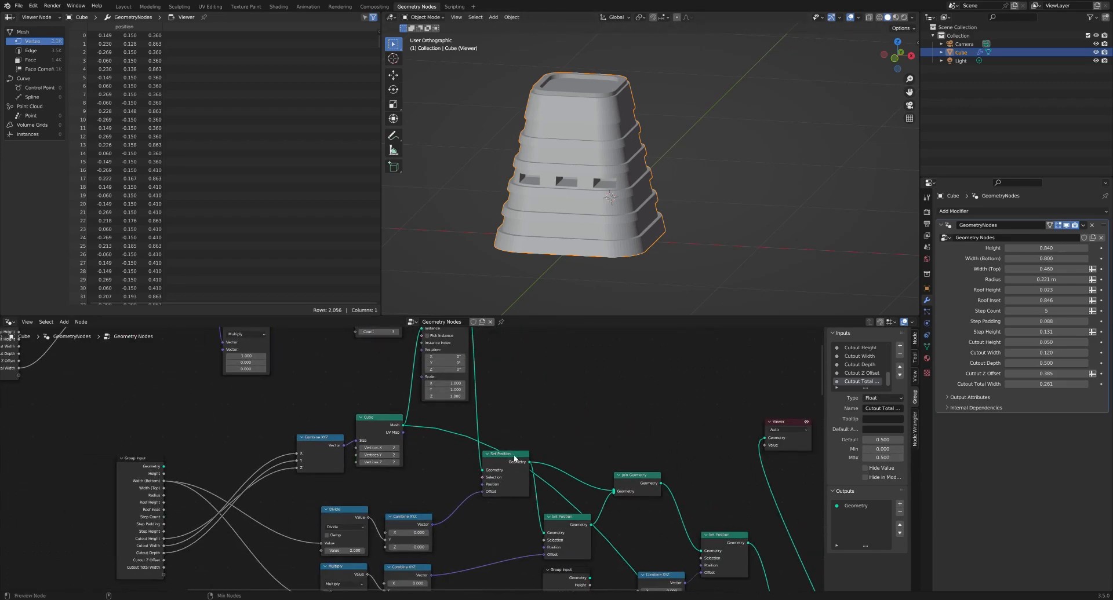
ctrl+shift+click(516, 458)
middle_drag(611, 462, 543, 432)
ctrl+shift+click(676, 512)
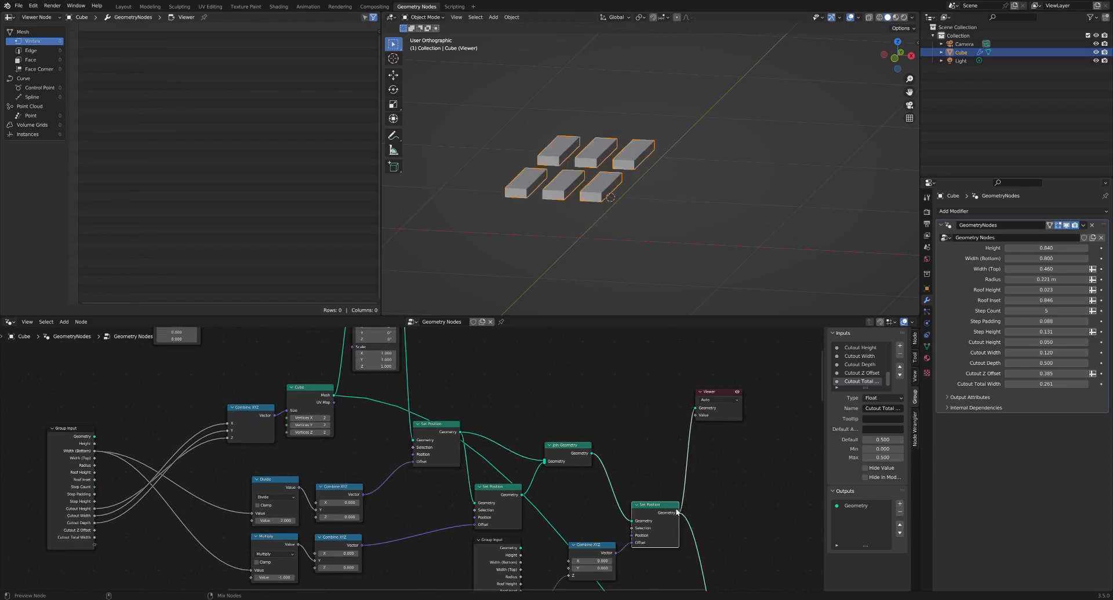
scroll(735, 517, down, 2)
middle_drag(736, 516, 608, 443)
ctrl+shift+click(633, 529)
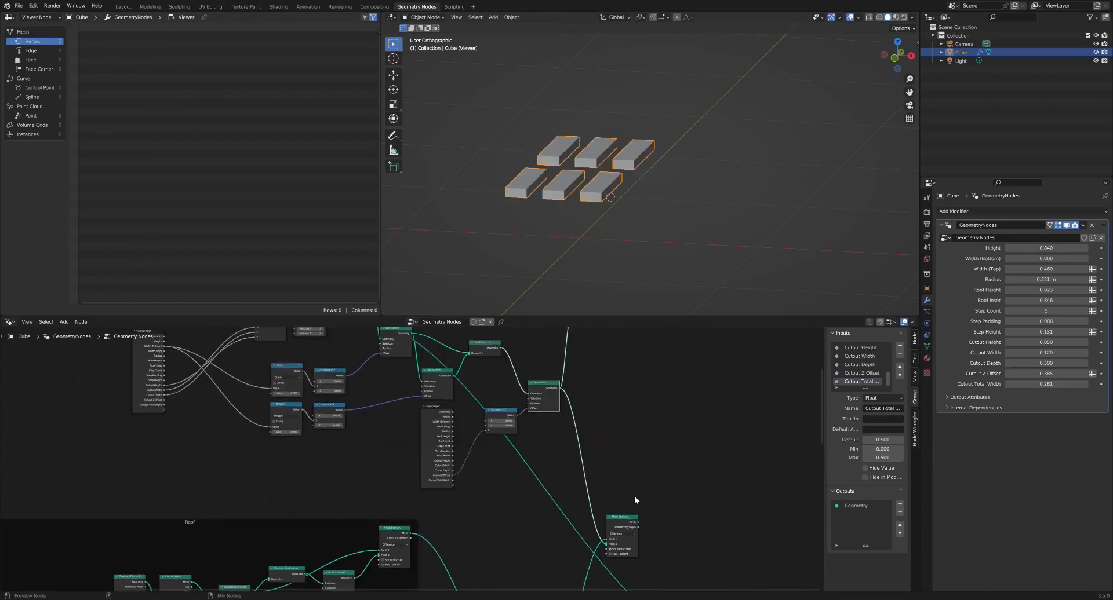
middle_drag(639, 213, 580, 215)
middle_drag(484, 392, 641, 540)
Step: Expose the Resample Curve's Count as a new group input and rename it "Cutout Count"
scroll(464, 373, up, 6)
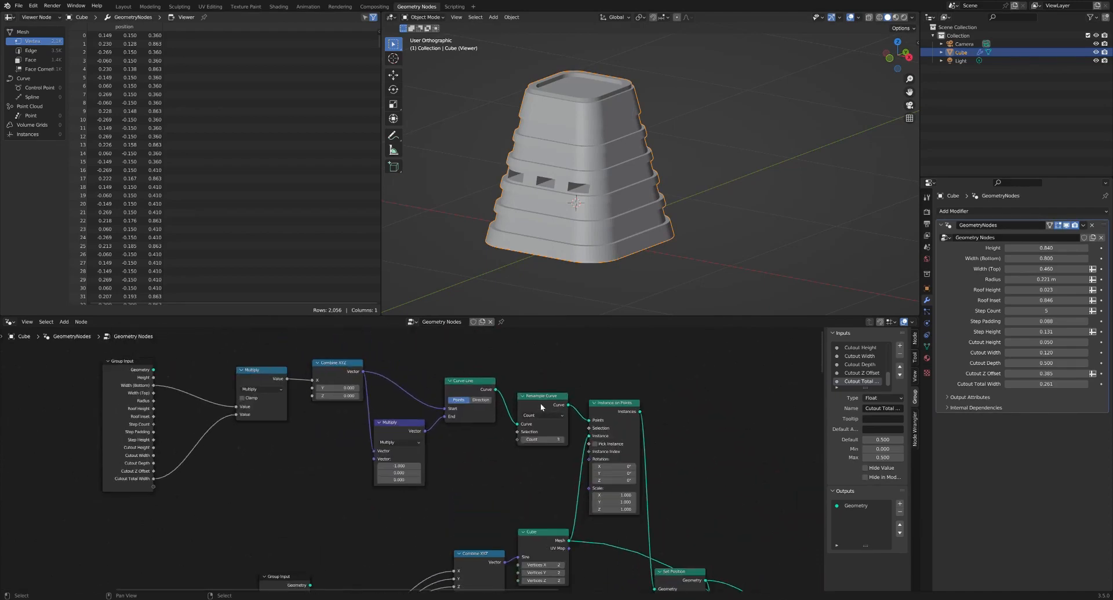
scroll(547, 405, up, 2)
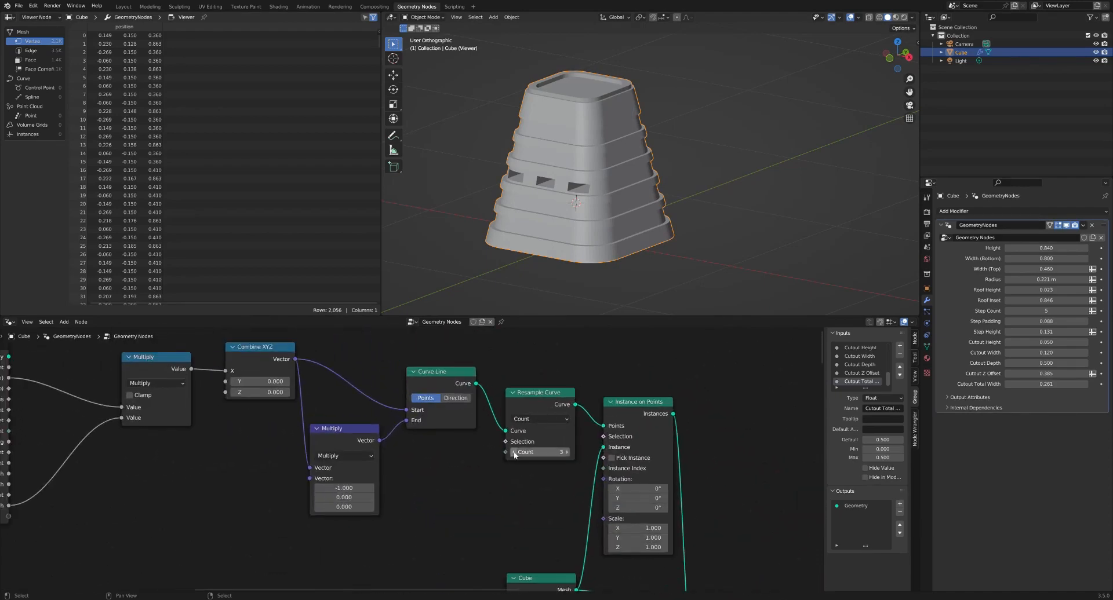
middle_drag(514, 455, 623, 444)
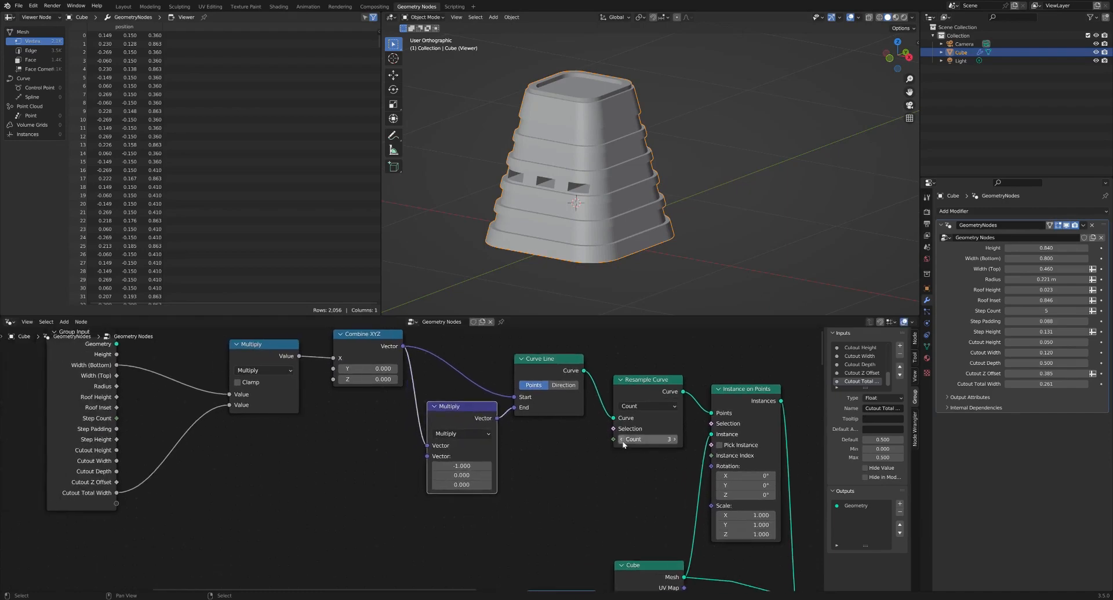
drag(613, 440, 118, 502)
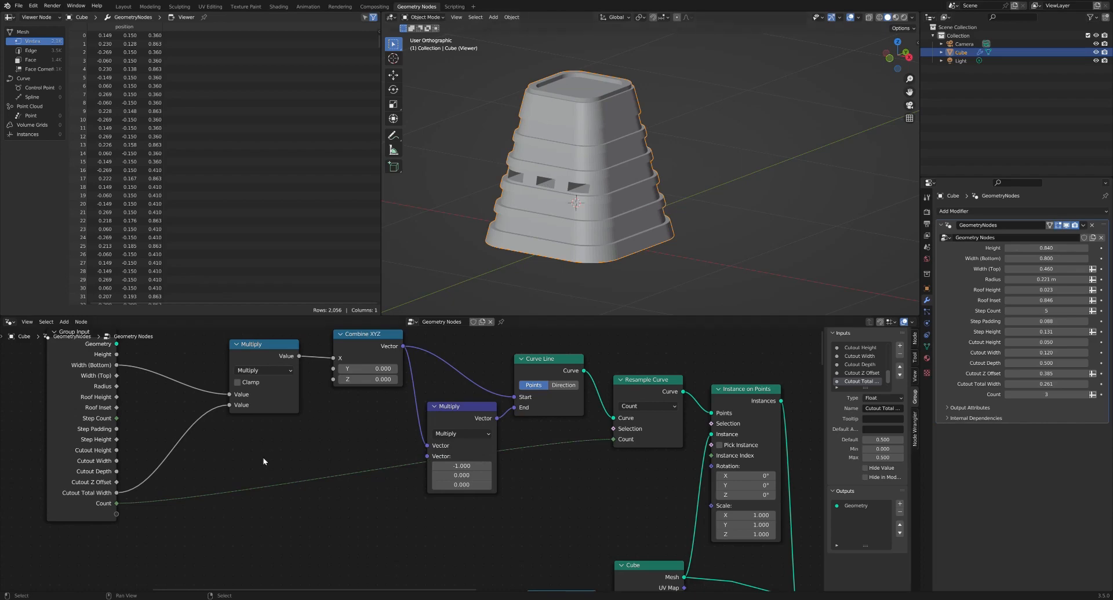
scroll(863, 375, down, 1)
click(862, 382)
click(888, 409)
text(Coutout Coun)
key(Return)
Step: Lower the modifier's Cutout Count to 2 and then 1 while checking the cutouts on the tower
middle_drag(573, 197, 614, 200)
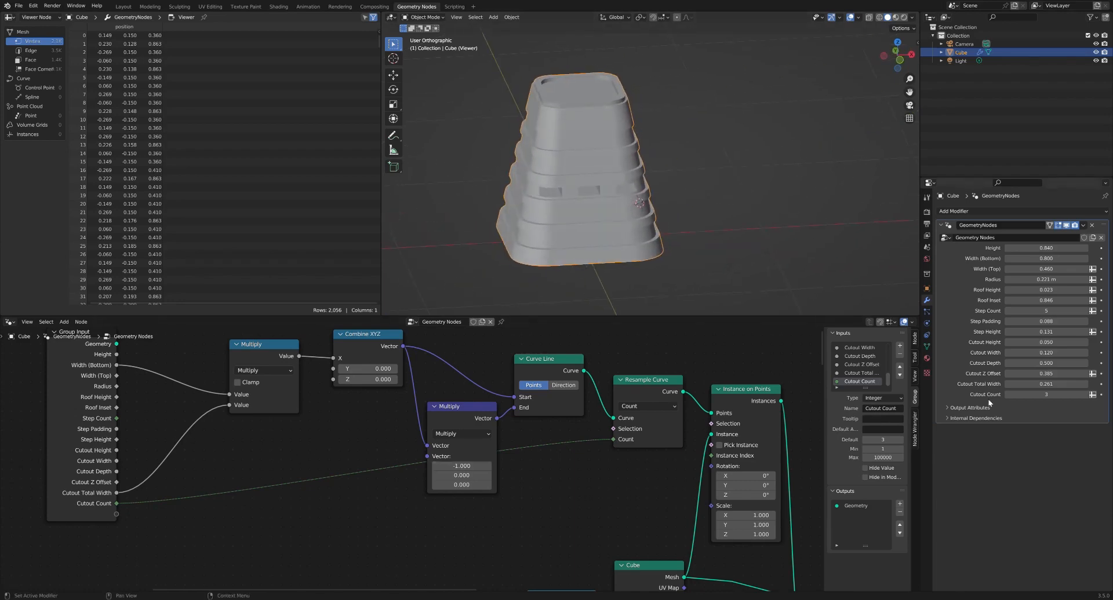
click(1008, 395)
middle_drag(700, 211, 667, 210)
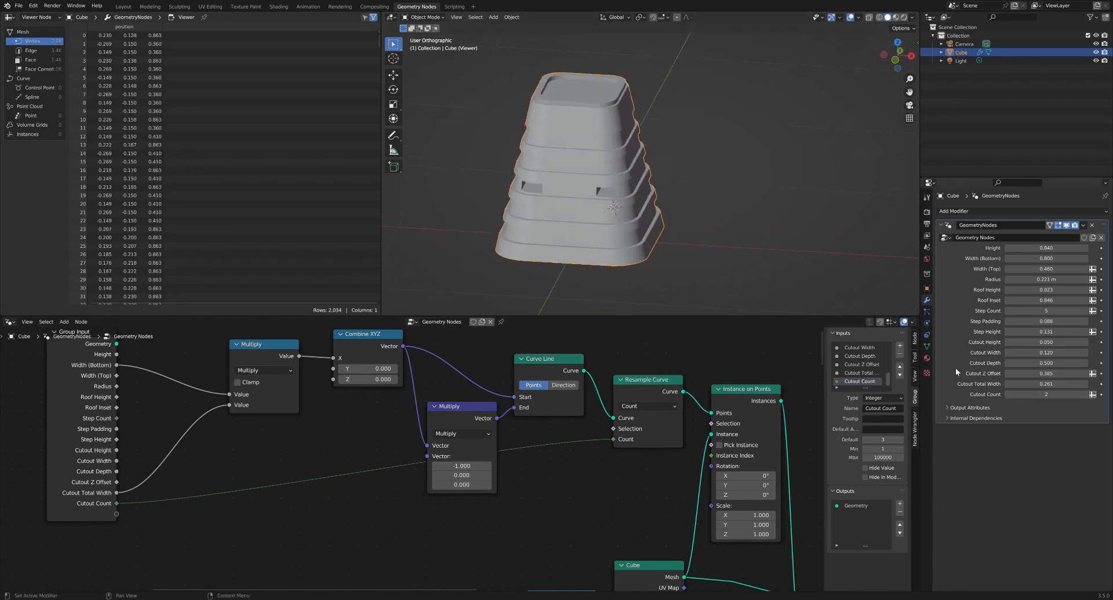
click(1007, 394)
Step: Rearrange the scalar Multiply, Combine XYZ, vector Multiply and Curve Line nodes above the Cutout Count link to free space
scroll(332, 450, down, 2)
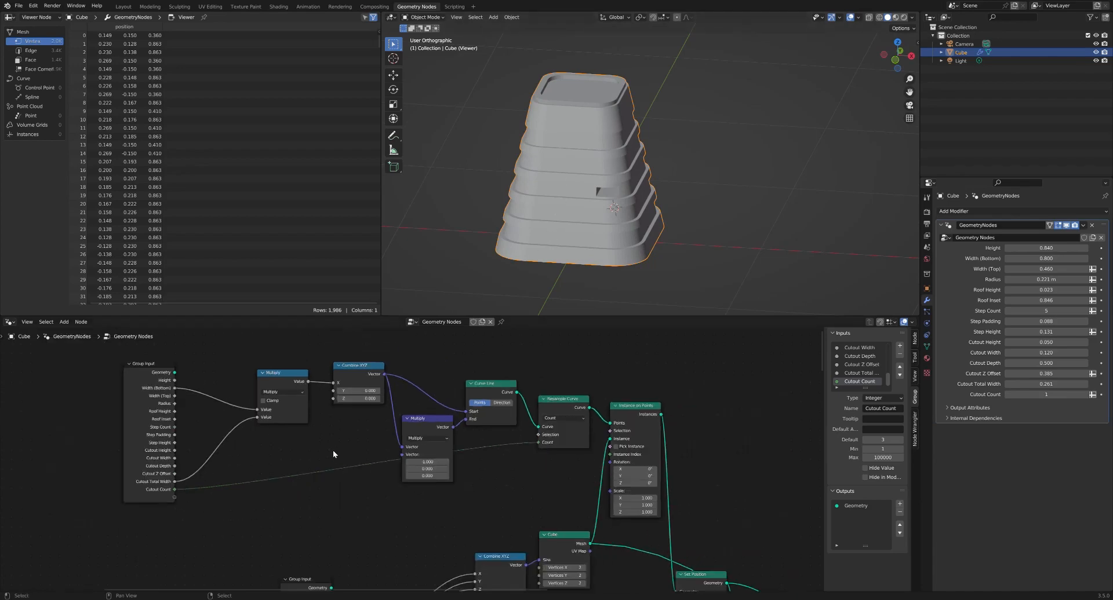
middle_drag(333, 450, 379, 460)
drag(363, 417, 335, 381)
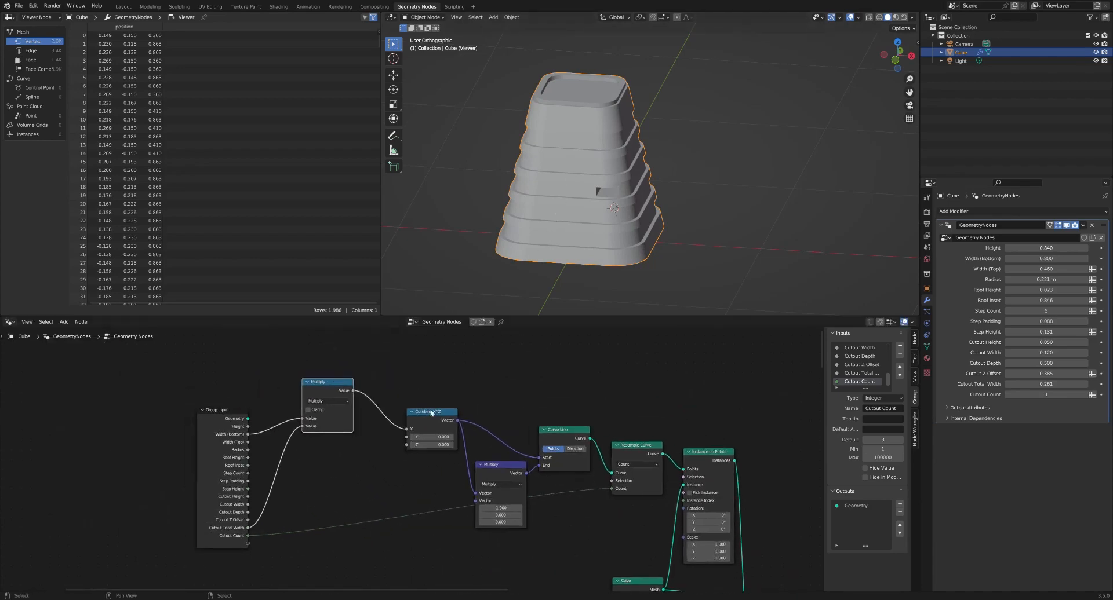
drag(435, 413, 395, 385)
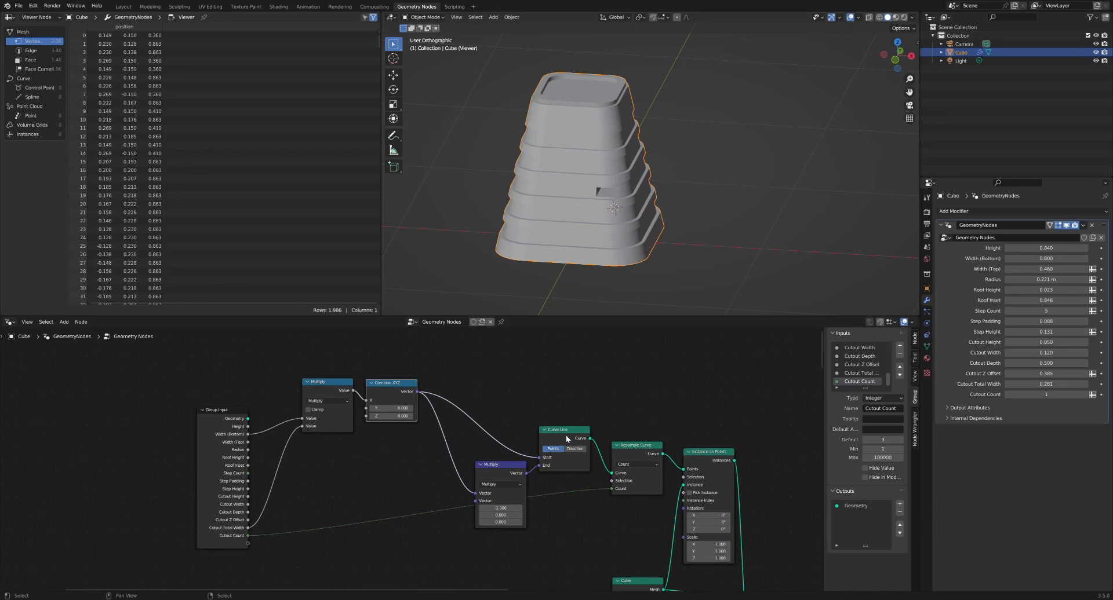
drag(566, 435, 546, 383)
drag(500, 457, 474, 399)
scroll(525, 464, down, 2)
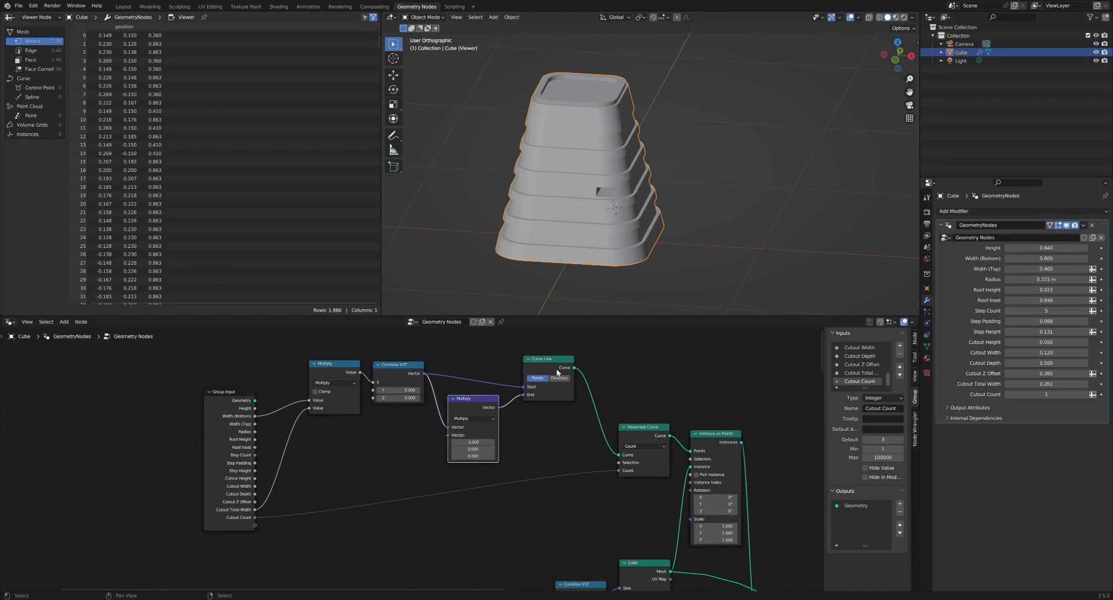
drag(557, 372, 603, 376)
drag(473, 400, 517, 399)
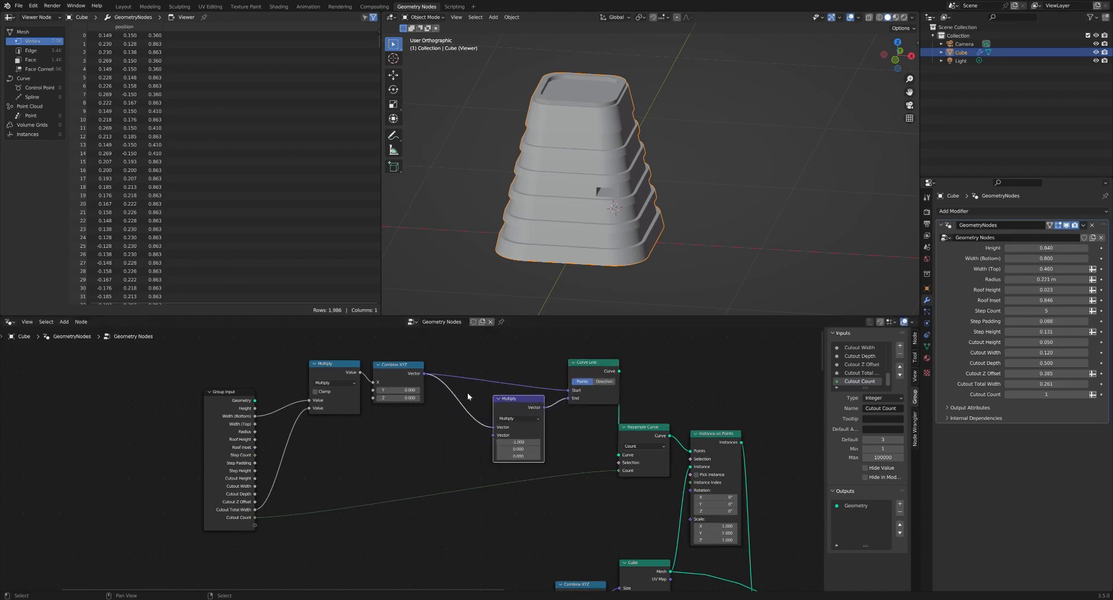
drag(406, 367, 447, 378)
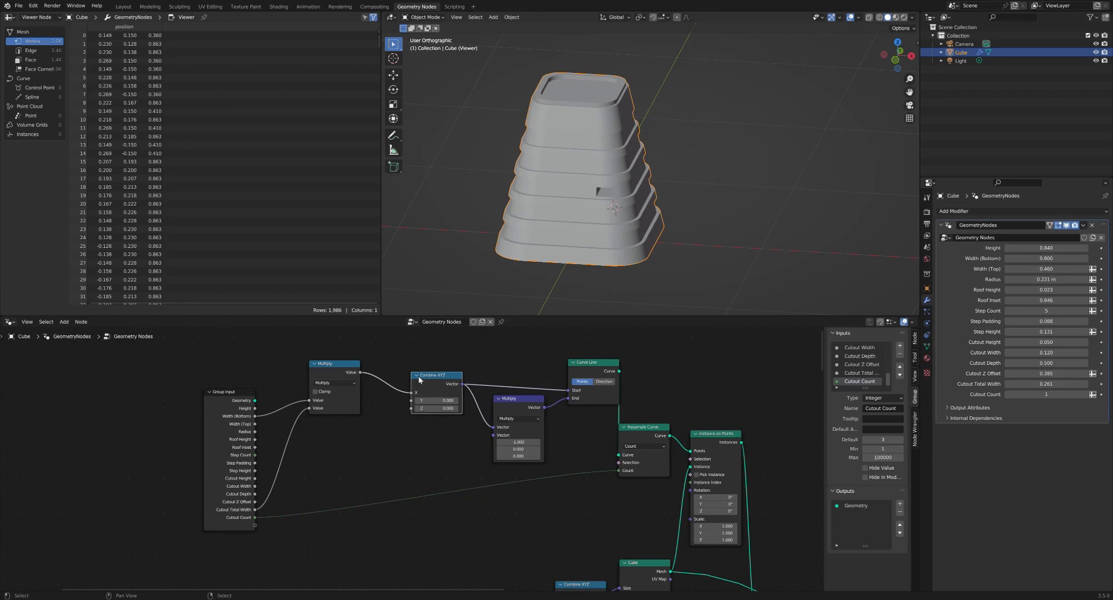
ctrl+scroll(422, 454, left, 3)
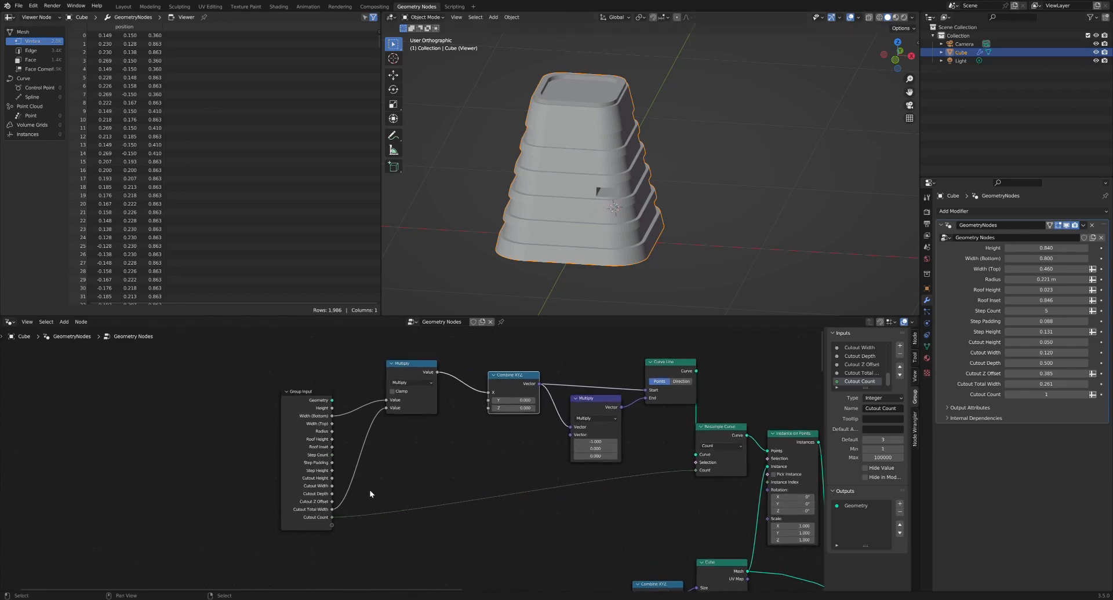
Step: Add a Switch node directly below the scalar Multiply node
key(shift+a)
click(370, 443)
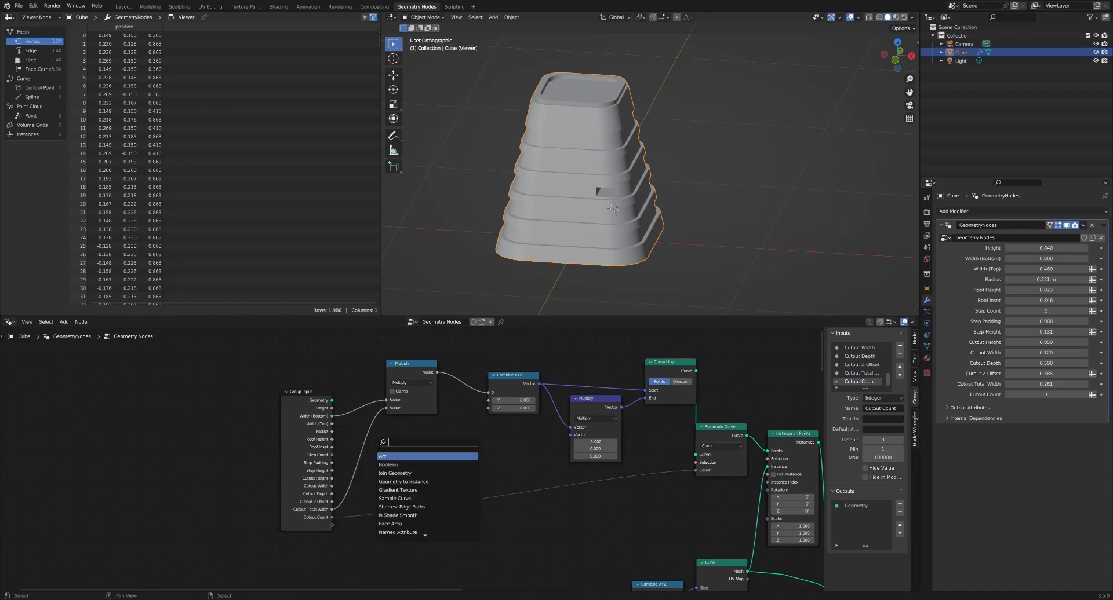
text(switch)
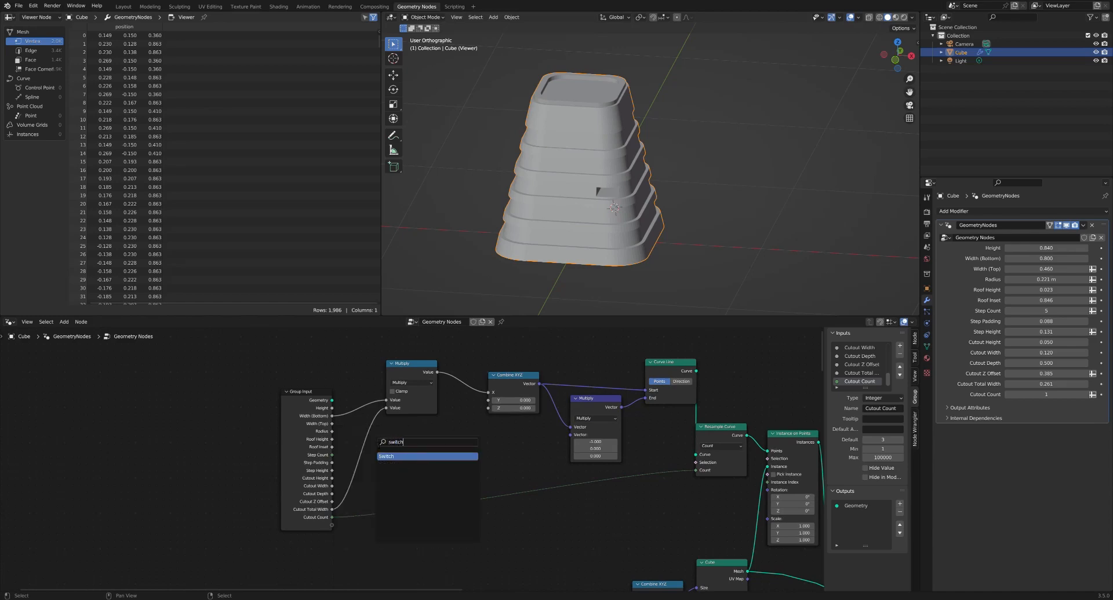
key(Return)
click(393, 463)
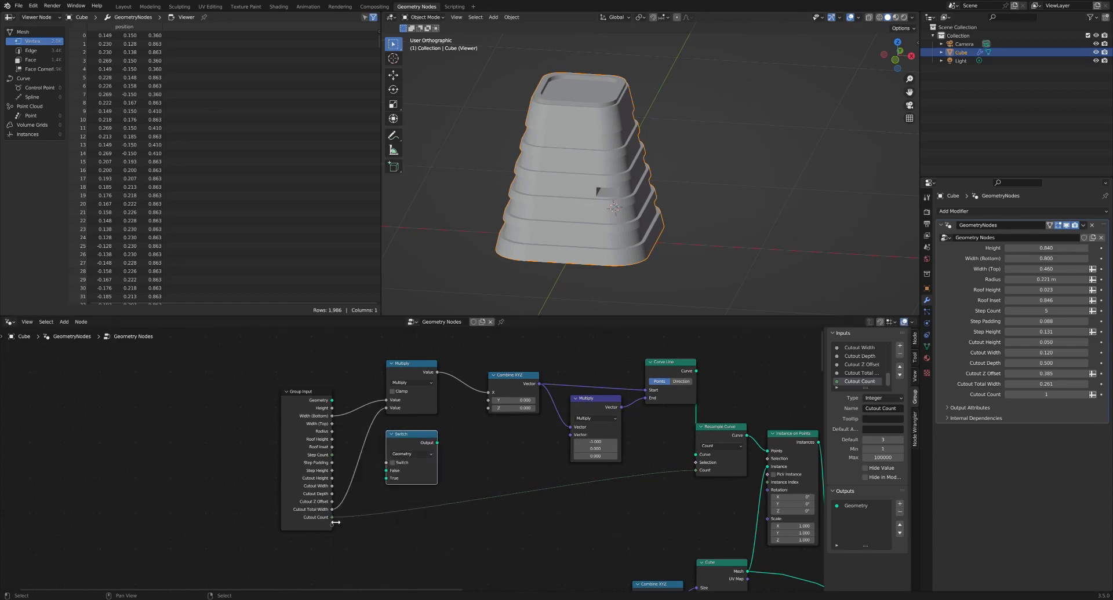
Step: Add an integer Equal compare node fed by Cutout Count, with B set to 1
drag(331, 517, 371, 498)
text(compare)
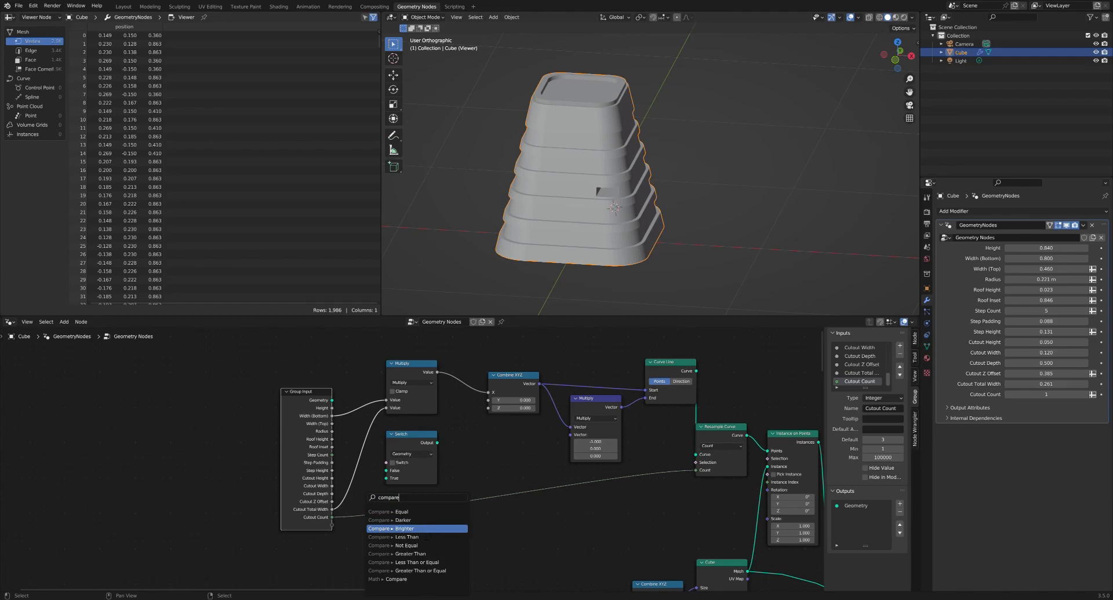
click(406, 511)
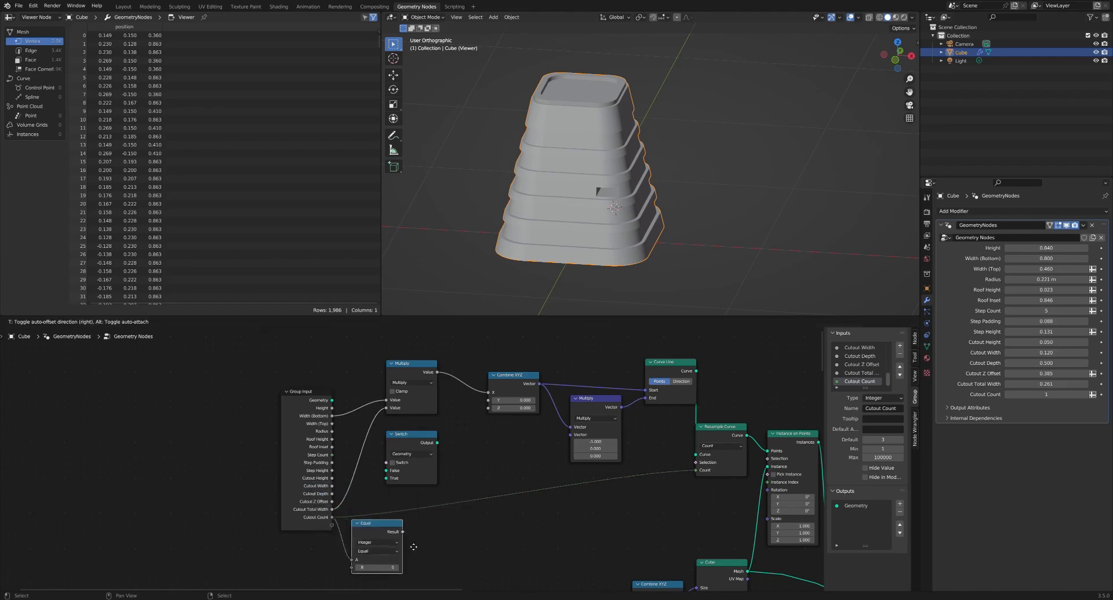
click(416, 565)
shift+scroll(416, 565, down, 3)
click(397, 515)
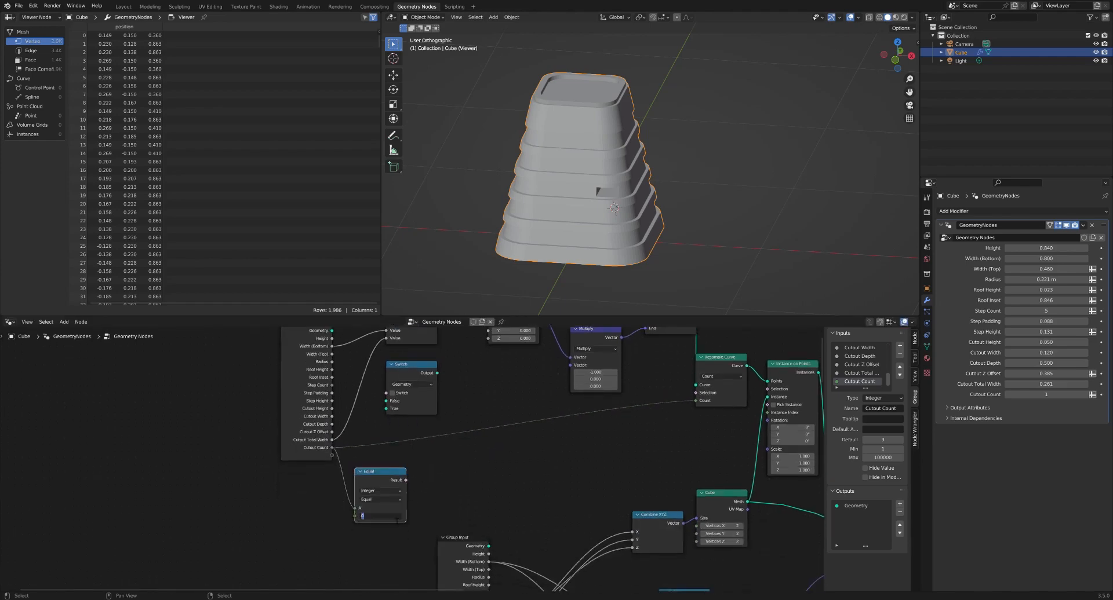
text(1)
key(Return)
Step: Set the Switch node's type to Integer and drive its Switch input with the Equal result, spacing the nodes out
middle_drag(314, 357, 347, 384)
drag(346, 385, 264, 381)
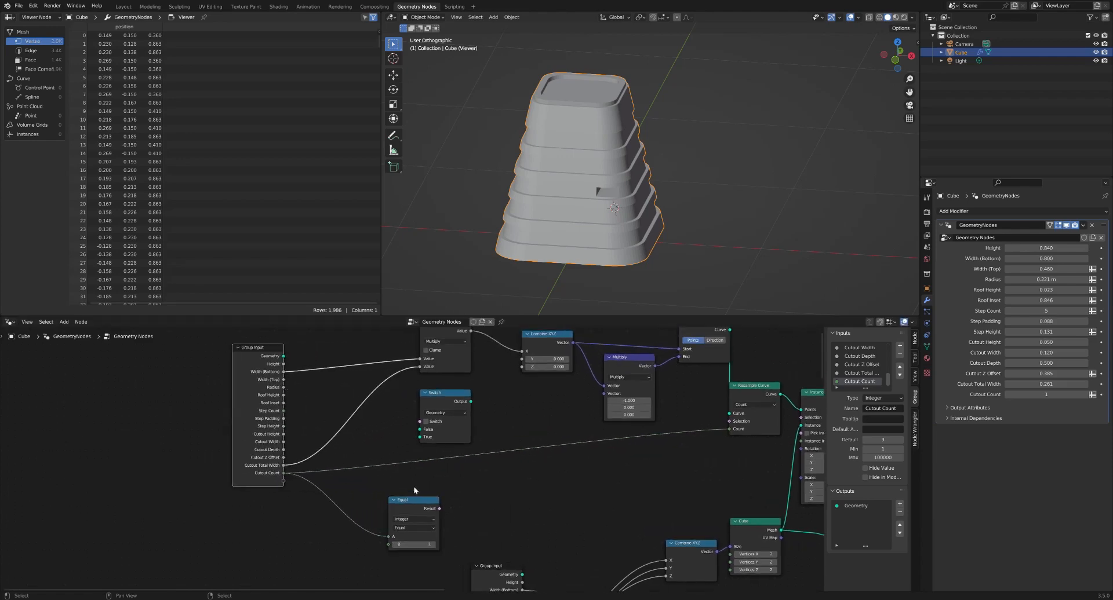
drag(405, 503, 420, 422)
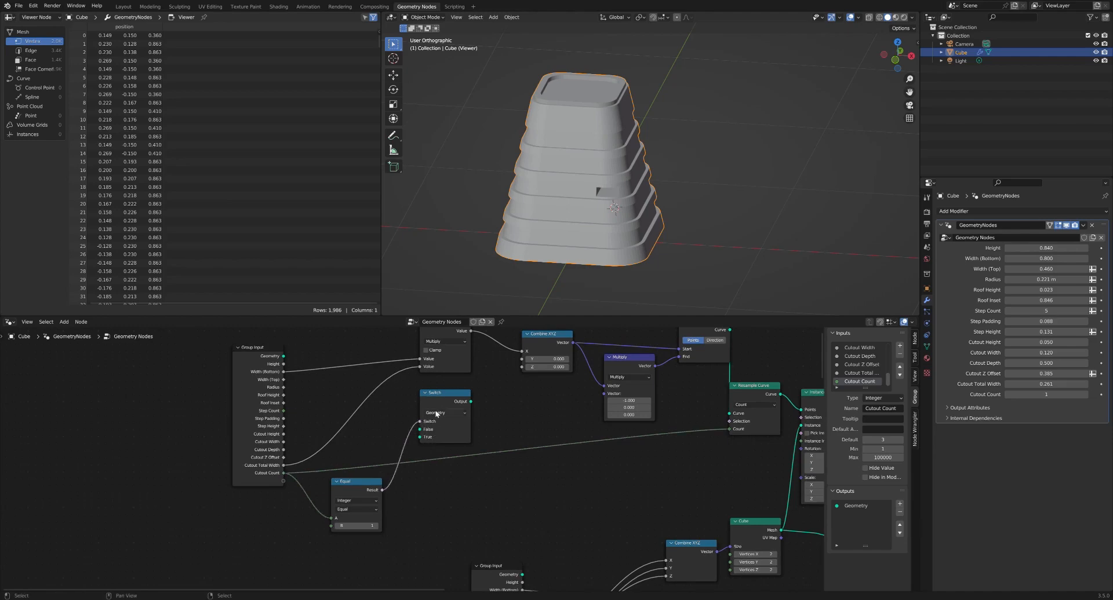
click(436, 413)
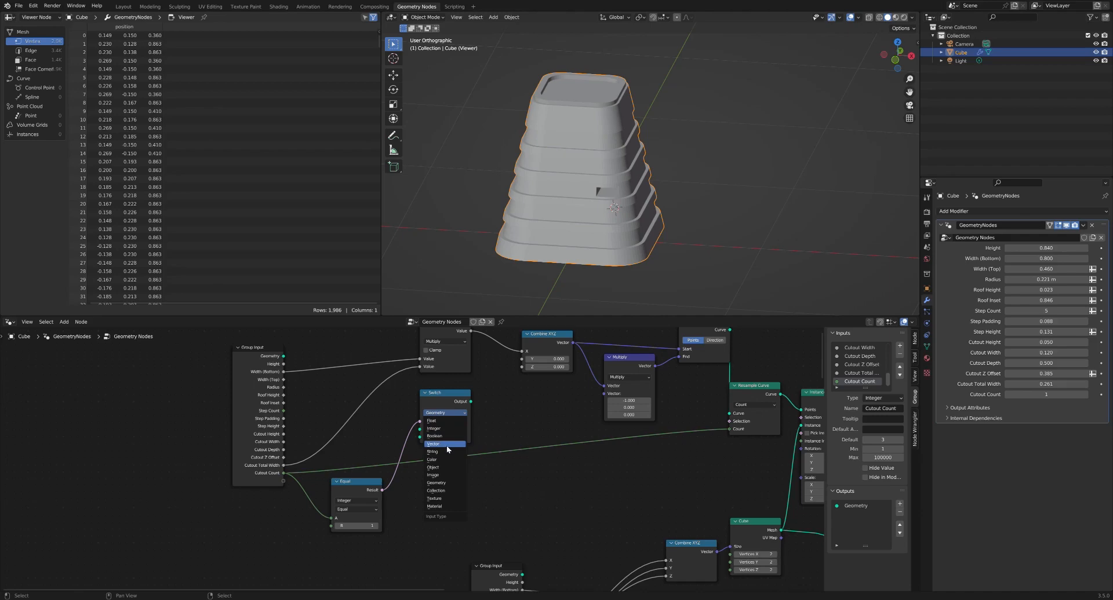
click(442, 430)
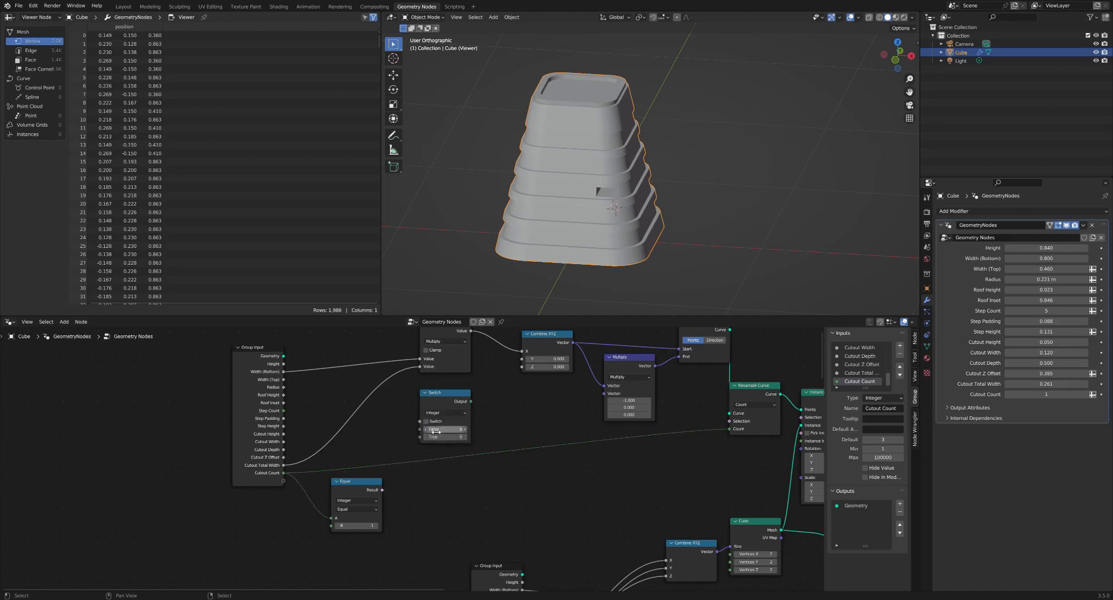
drag(382, 490, 420, 421)
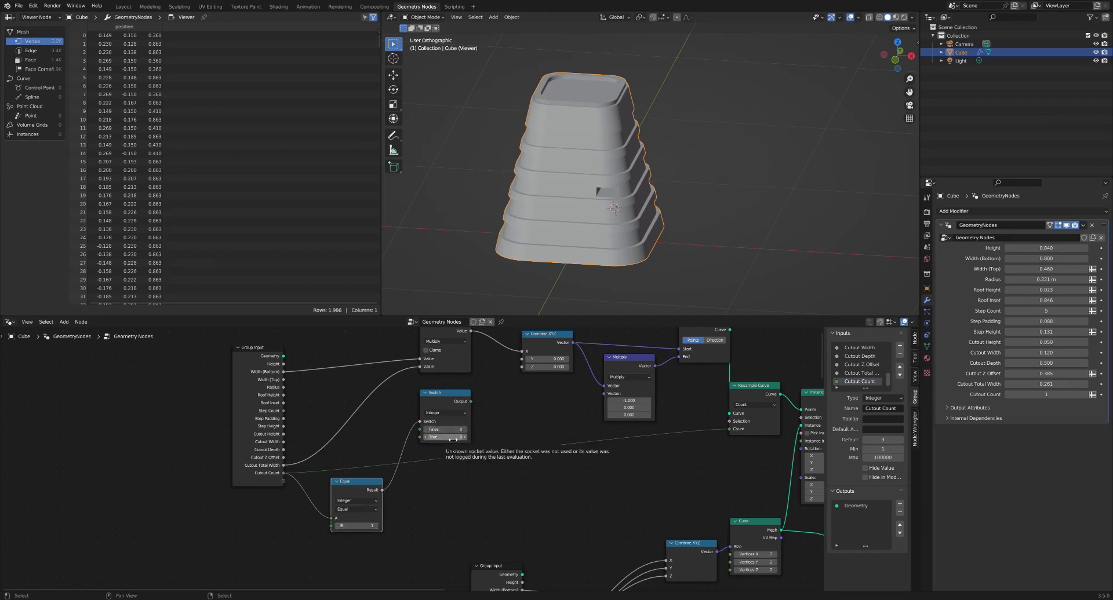
middle_drag(499, 415, 477, 471)
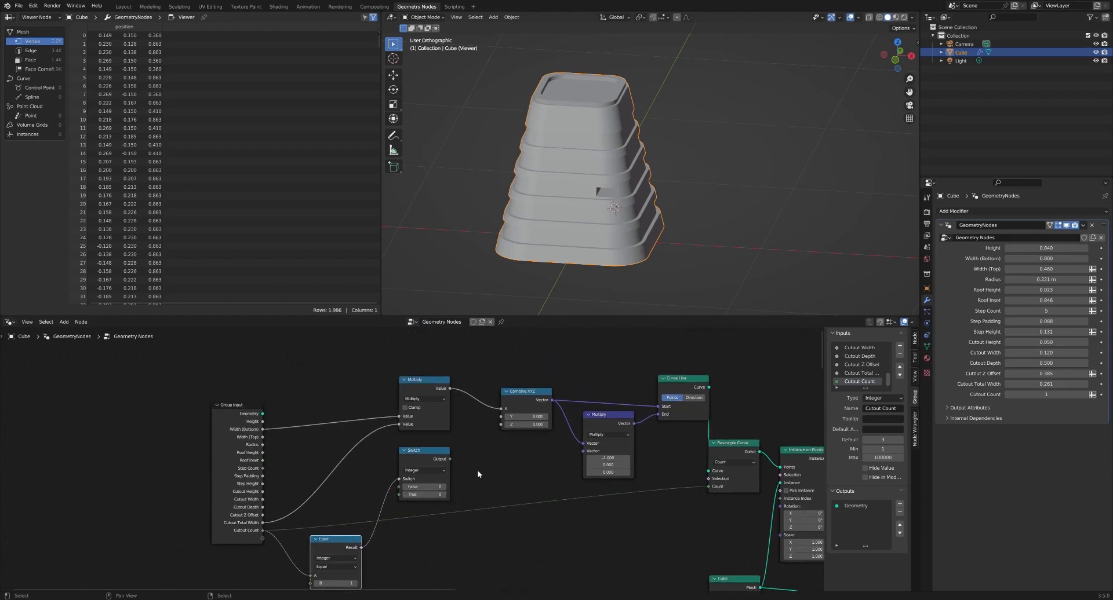
key(shift+a)
click(461, 445)
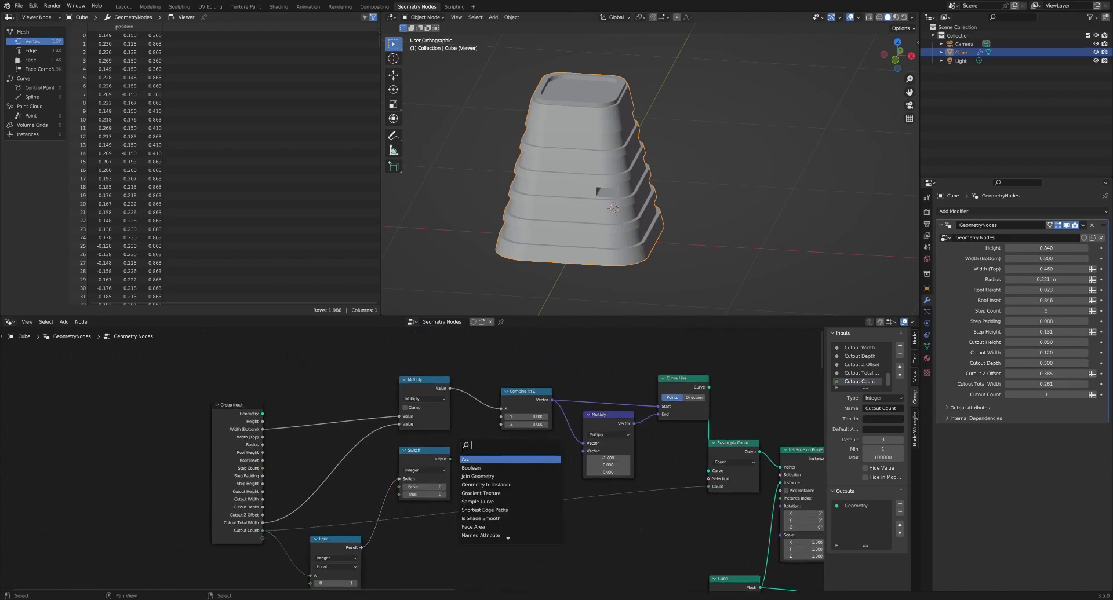
text(vector)
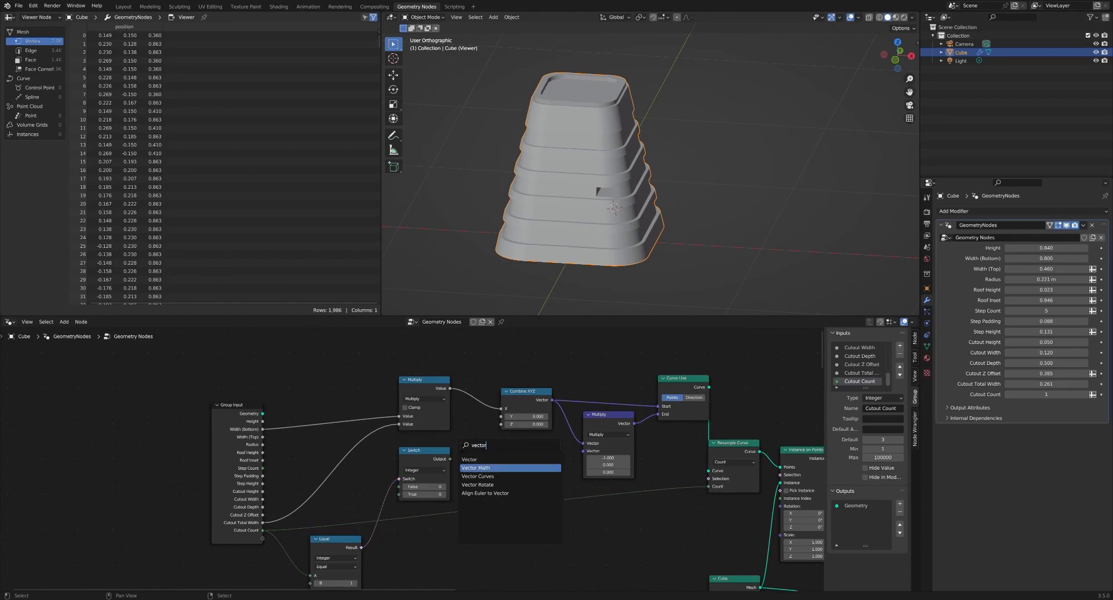
key(Return)
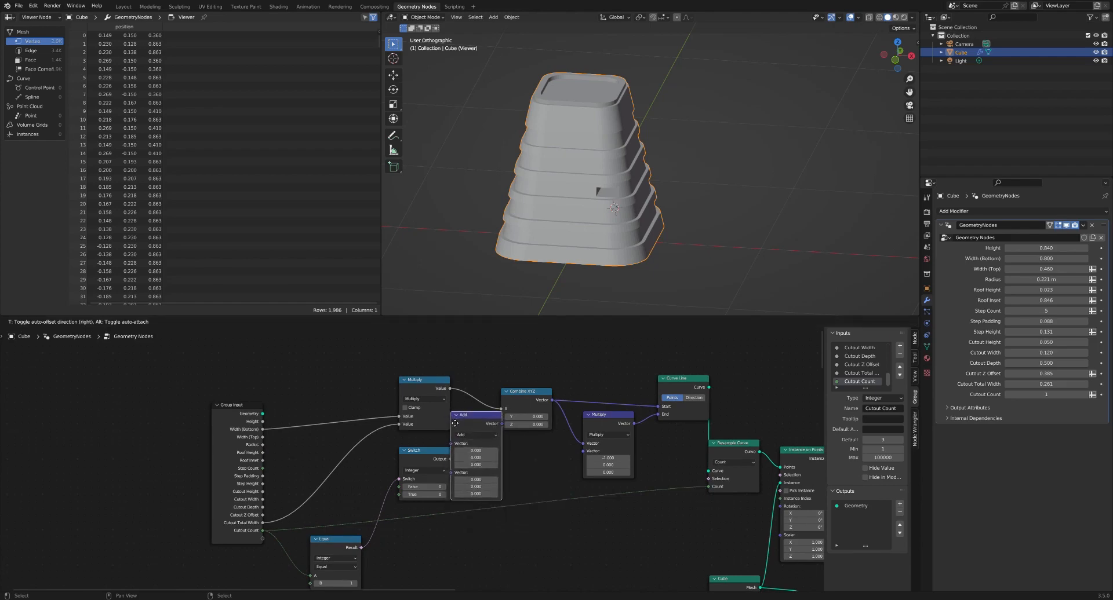
key(Escape)
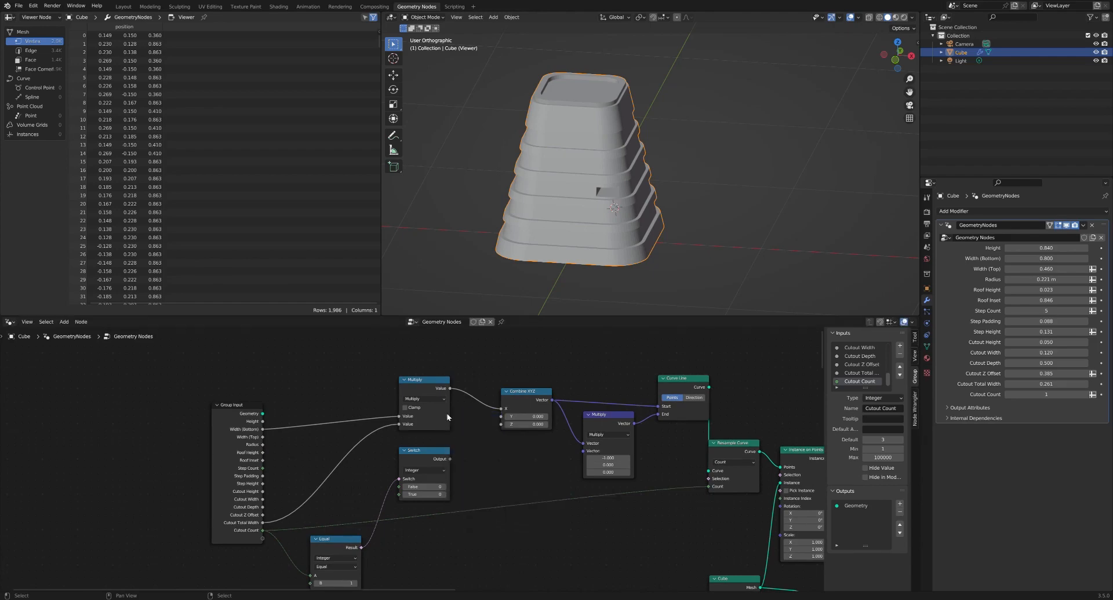
Step: Duplicate the scalar Multiply node and insert the copy between the original and the Combine XYZ node
drag(427, 383, 365, 374)
key(shift+a)
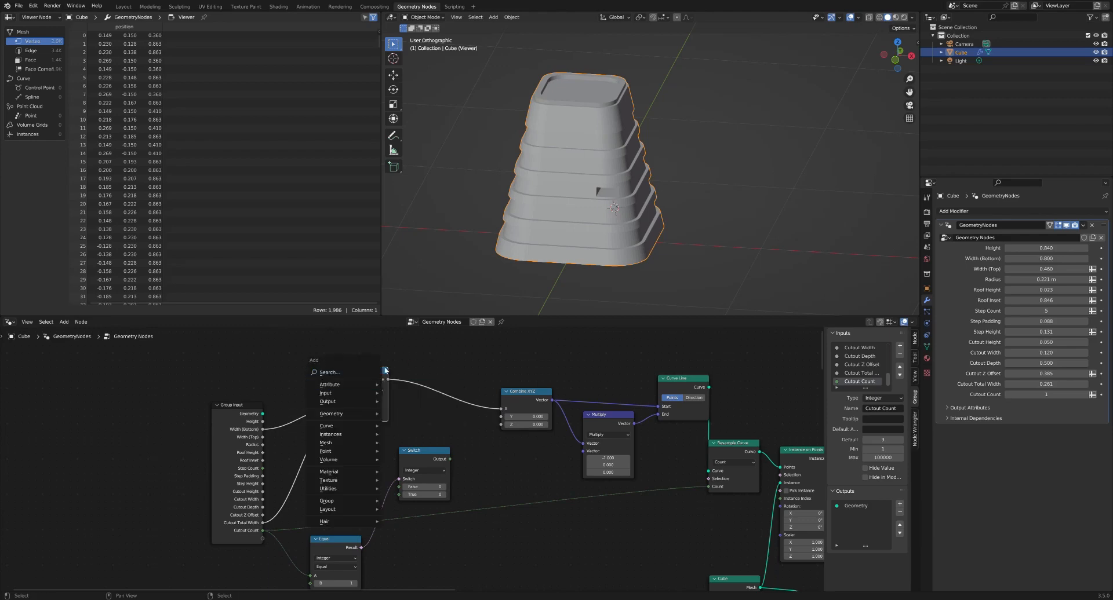
key(Escape)
key(shift+d)
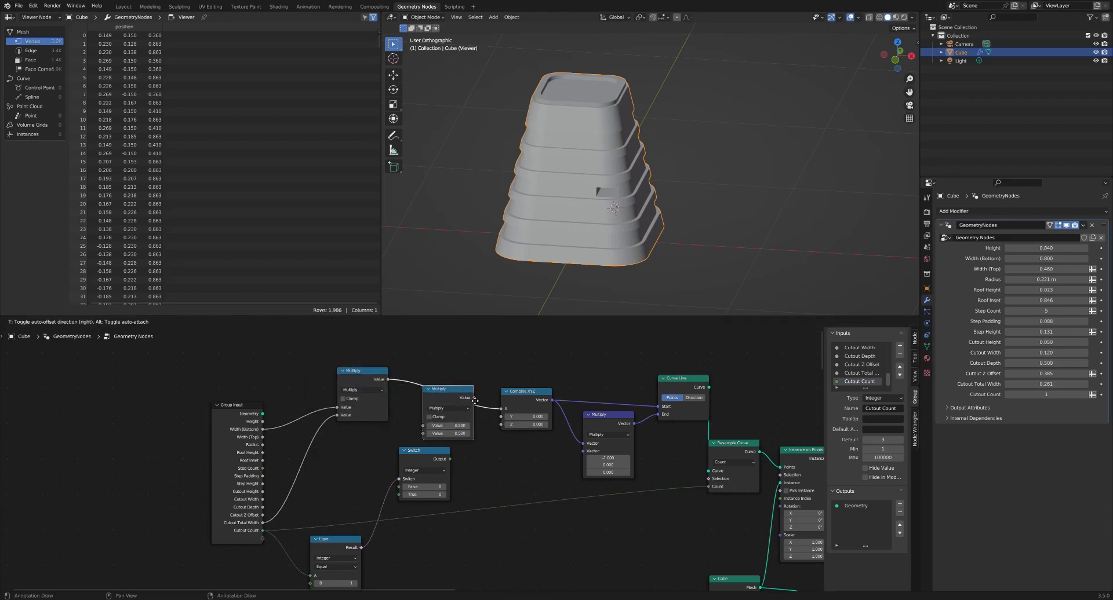
click(473, 403)
click(445, 408)
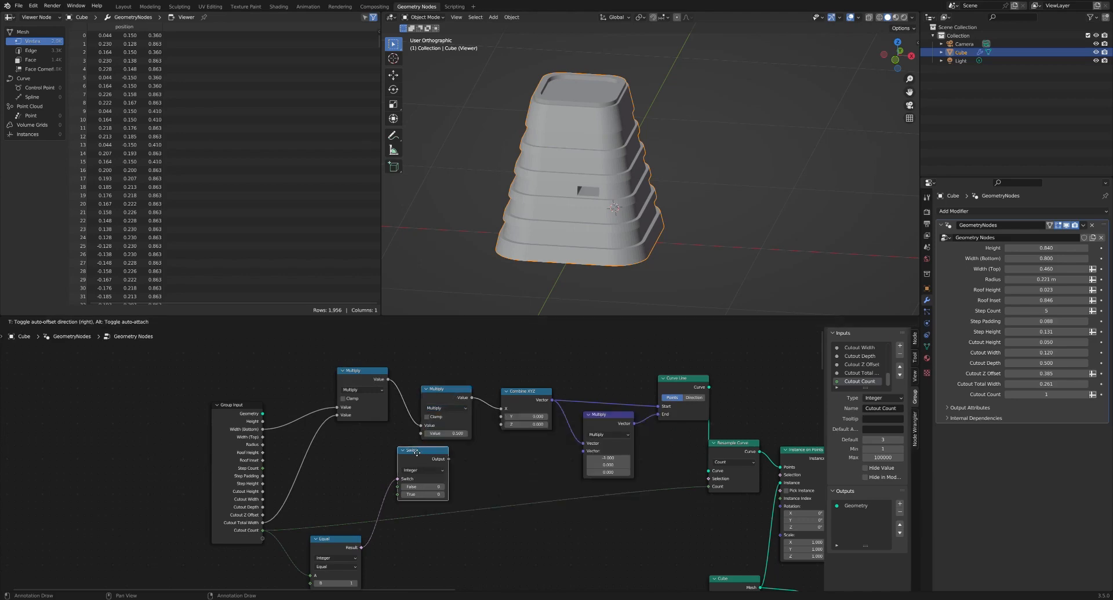
Step: Connect the Switch output to the duplicated Multiply's second value and reposition the Switch and Equal nodes
mouse_move(422, 452)
mouse_down()
mouse_move(375, 456)
mouse_move(406, 459)
mouse_move(420, 438)
mouse_up()
middle_drag(450, 467, 513, 430)
drag(407, 509, 385, 511)
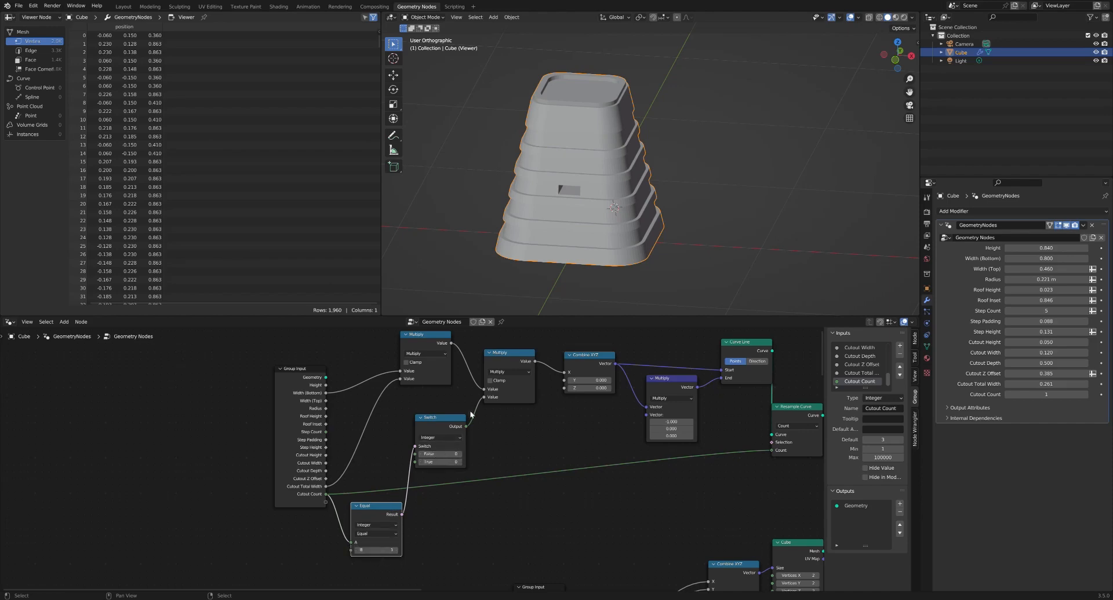
middle_drag(473, 391, 469, 405)
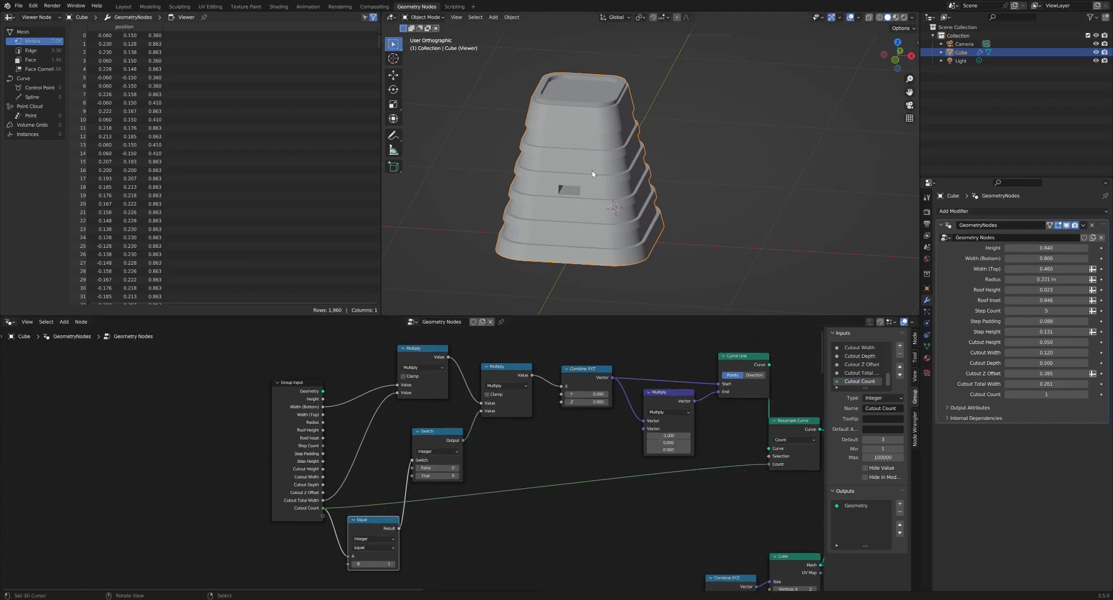
Step: Set the Switch node's False value to 1
click(452, 469)
text(1)
key(Return)
Step: Test the switch by raising Cutout Count to 4 and returning it to 1
click(1087, 395)
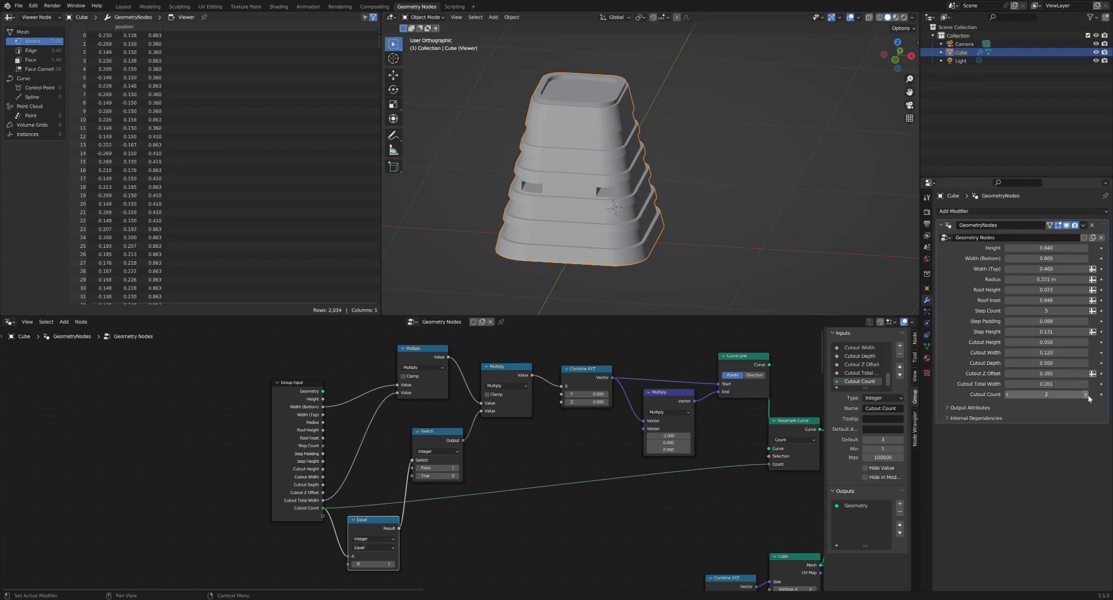
click(1086, 395)
click(1086, 395)
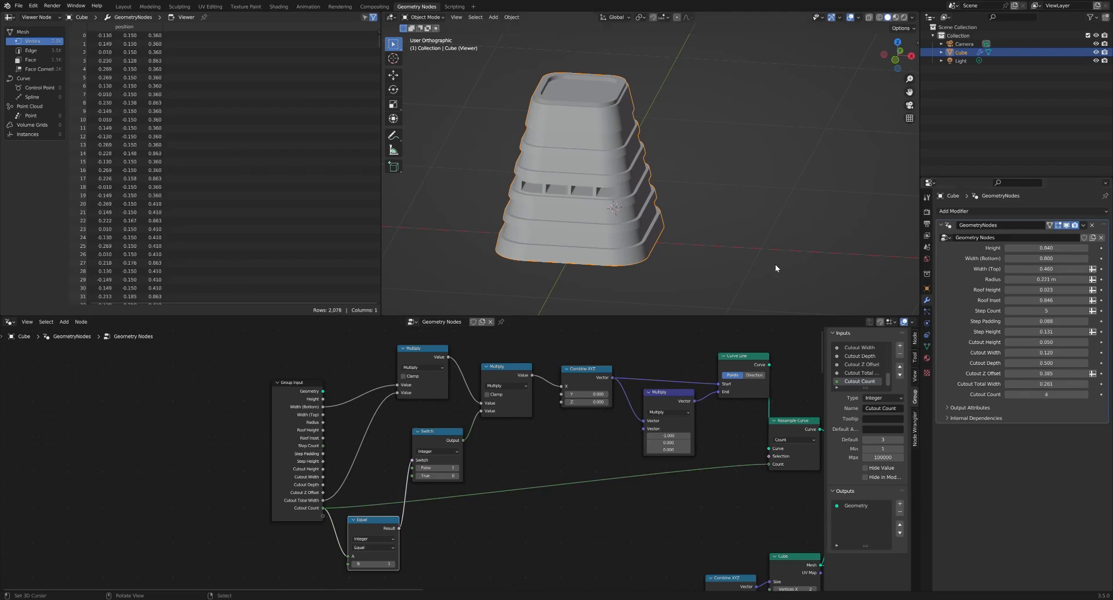
click(1053, 394)
key(Return)
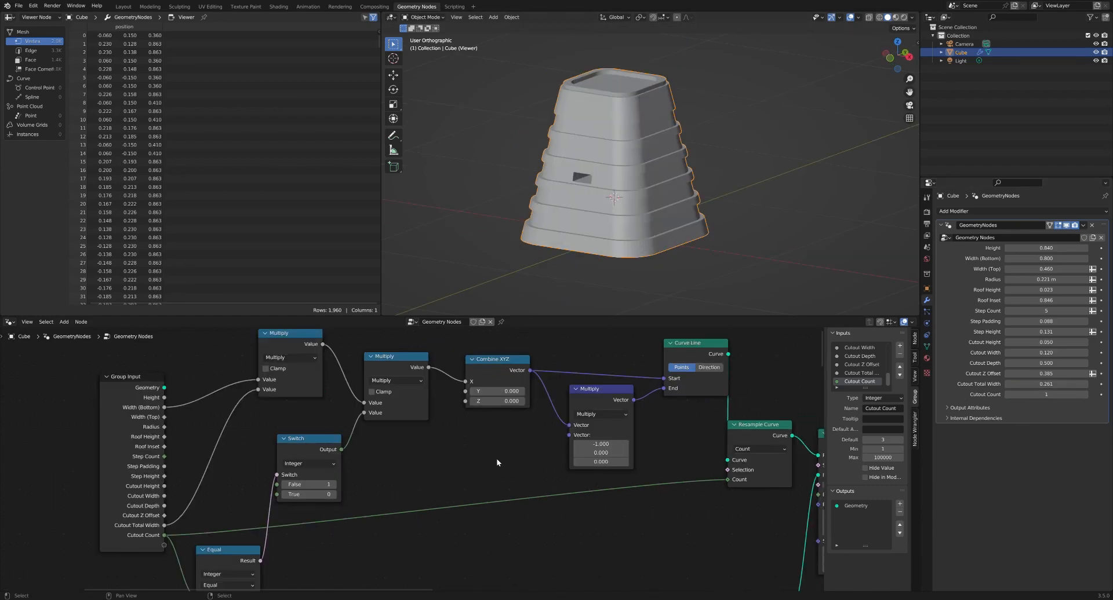
mouse_move(591, 186)
middle_down()
mouse_move(637, 204)
mouse_move(682, 196)
mouse_move(586, 182)
middle_up()
scroll(599, 388, down, 4)
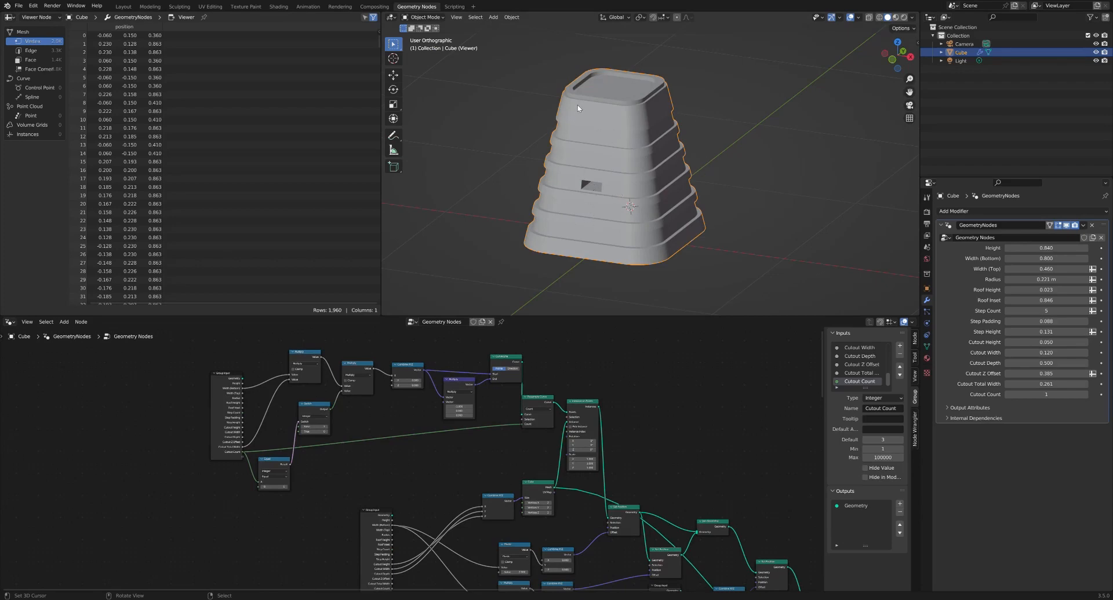
Step: Check how the object appears in the Shading workspace compared with the Geometry Nodes workspace
click(278, 7)
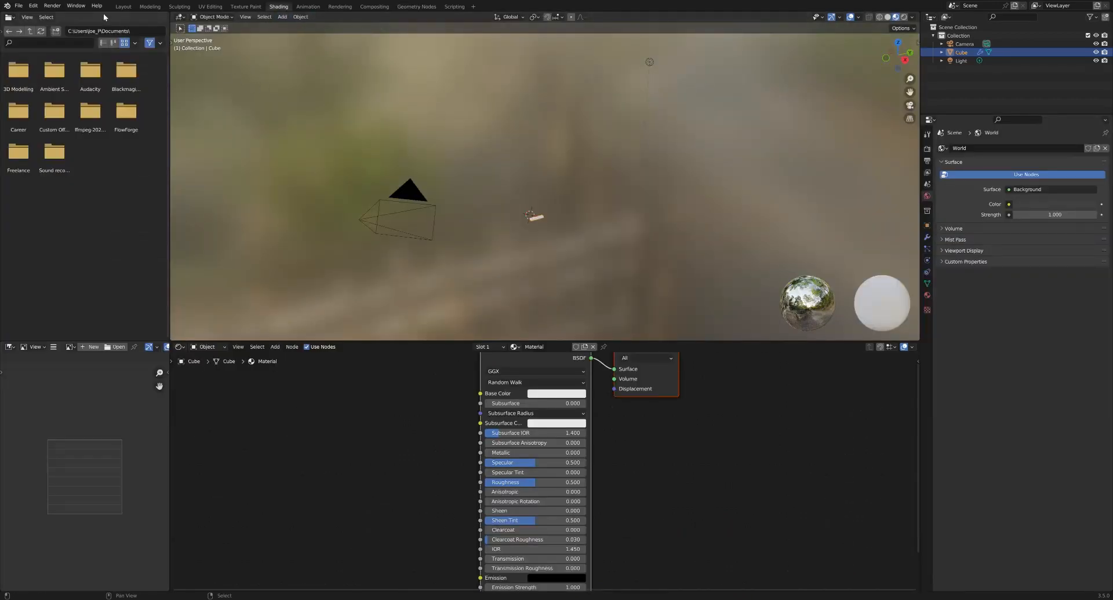
click(123, 7)
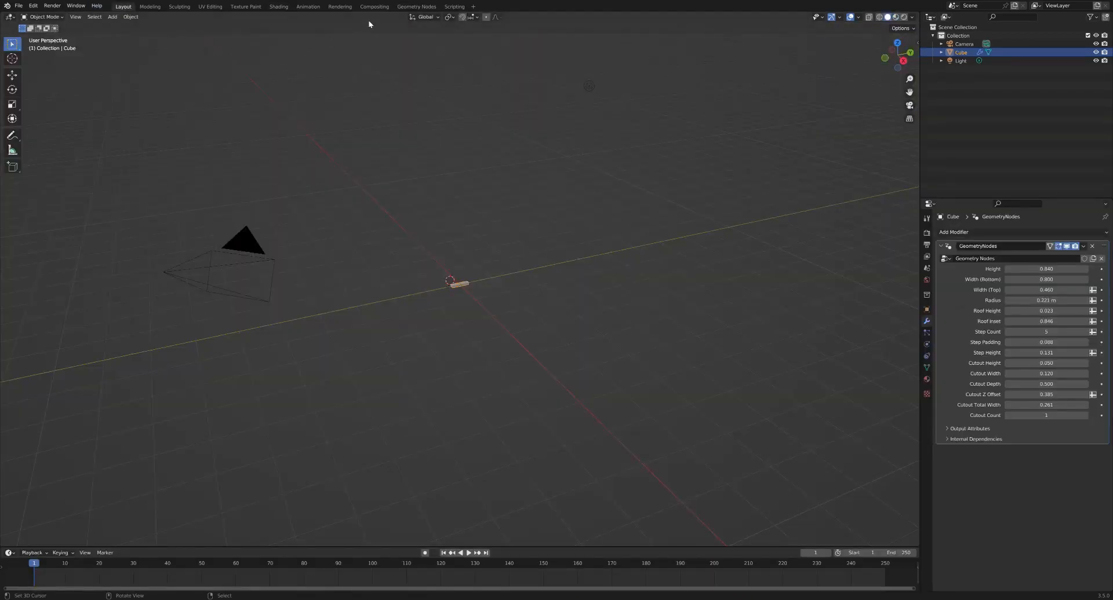
click(455, 7)
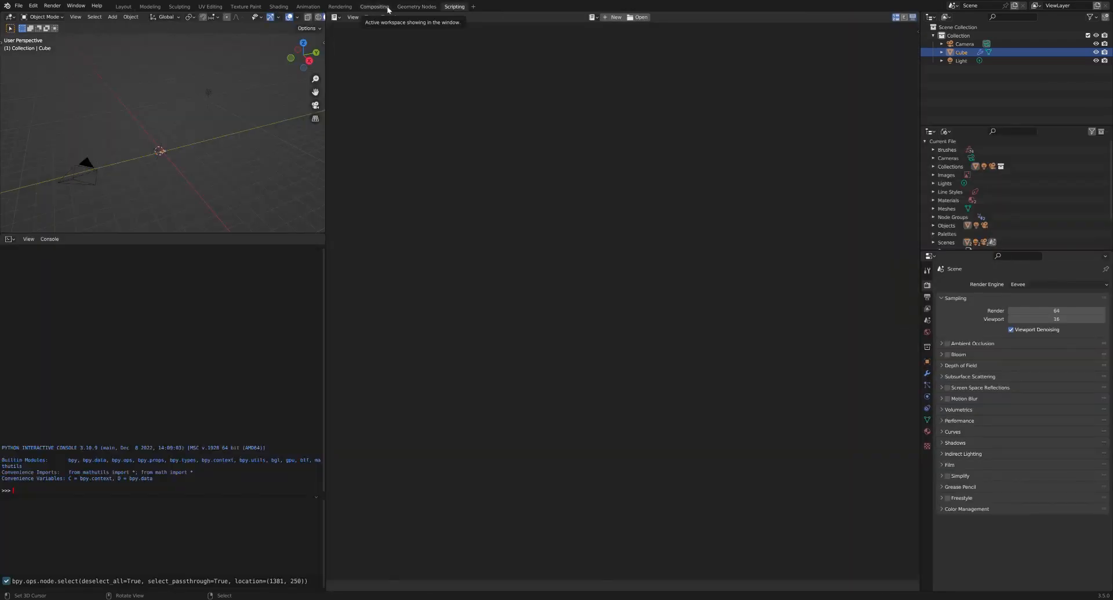
click(416, 6)
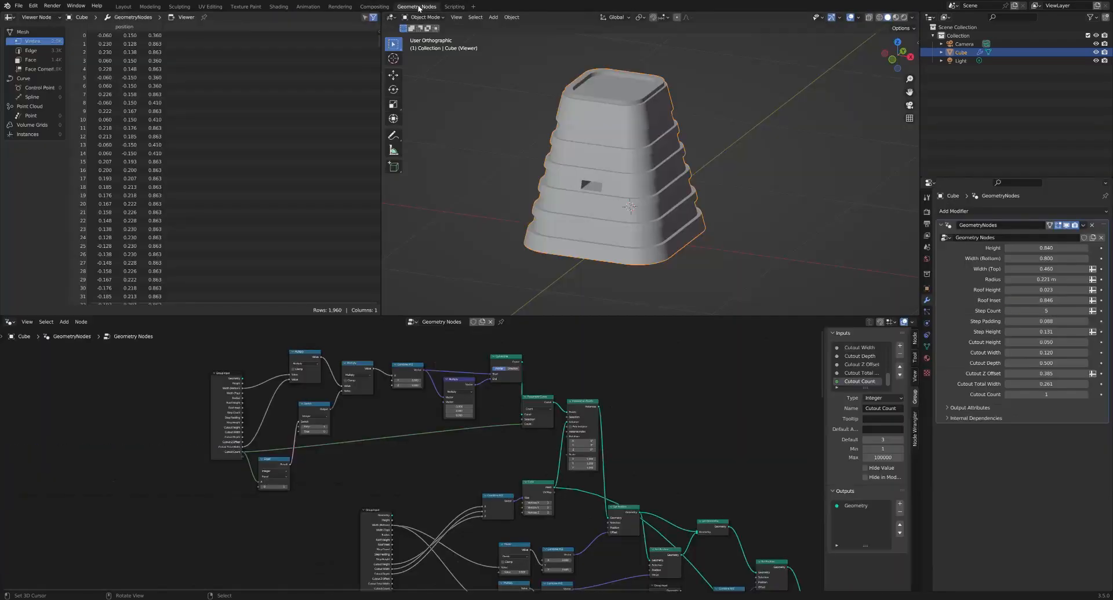
click(278, 6)
scroll(554, 237, up, 12)
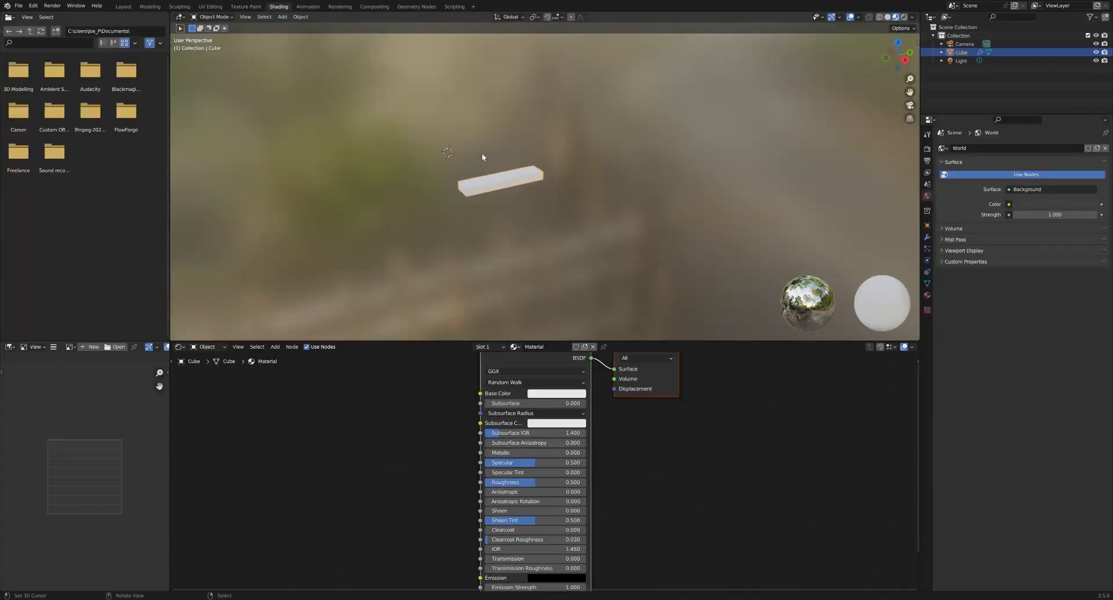
middle_drag(458, 180, 490, 180)
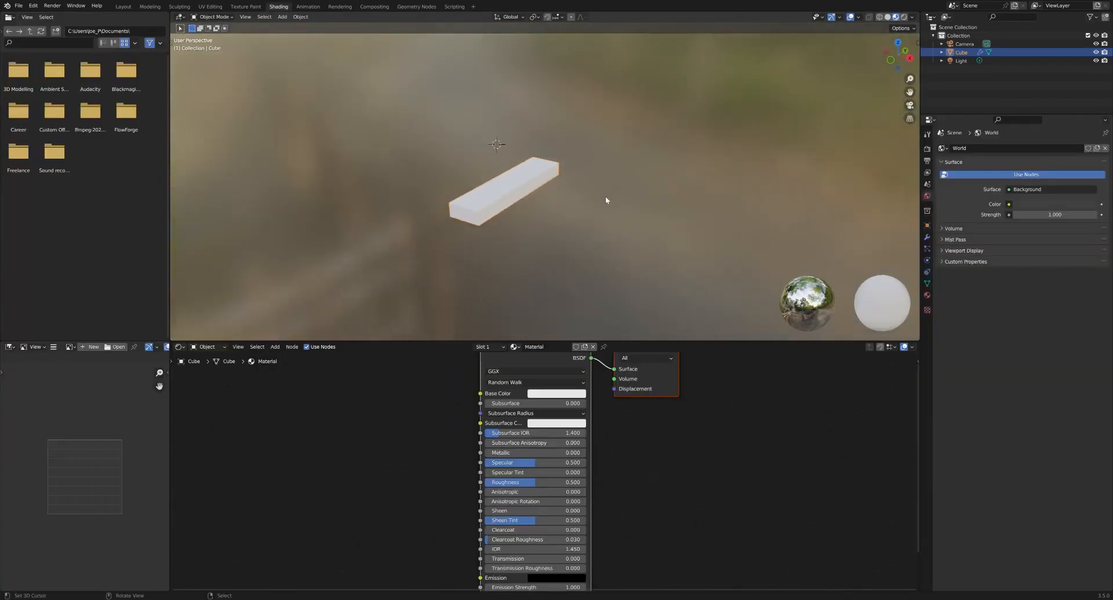
click(417, 6)
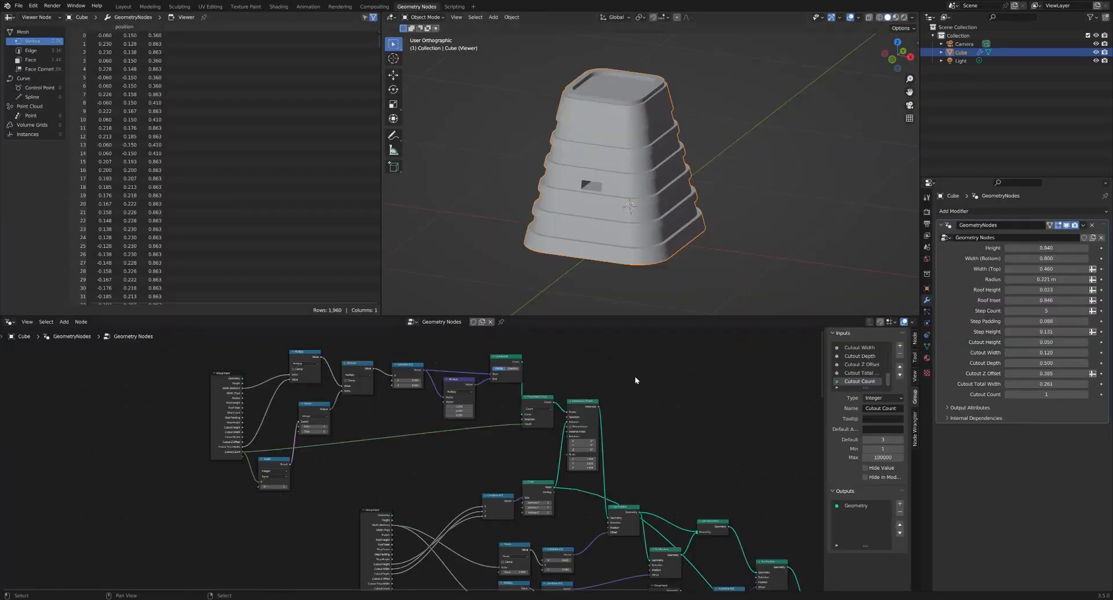
Step: Connect the final Mesh Boolean's Mesh output to the Group Output's Geometry input
scroll(722, 471, down, 3)
scroll(579, 444, up, 3)
middle_drag(579, 443, 489, 348)
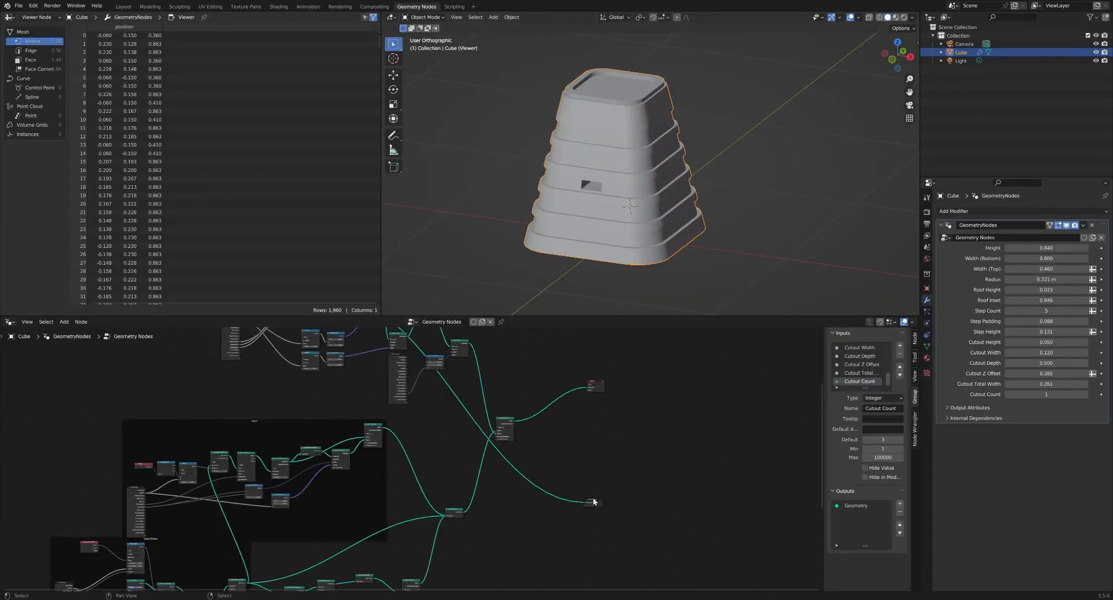
scroll(571, 429, up, 5)
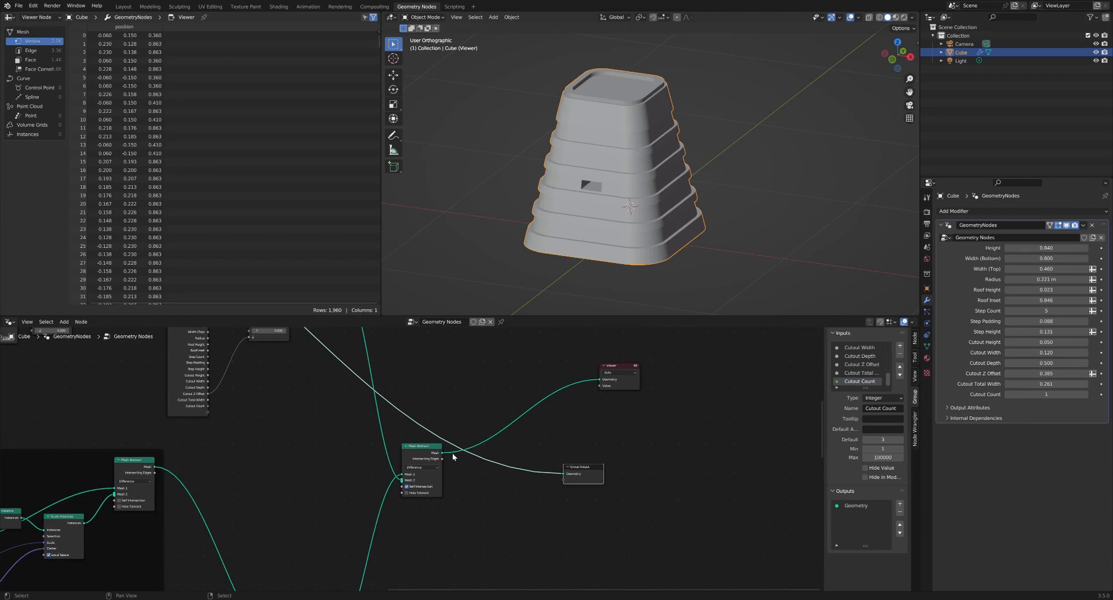
drag(442, 453, 563, 474)
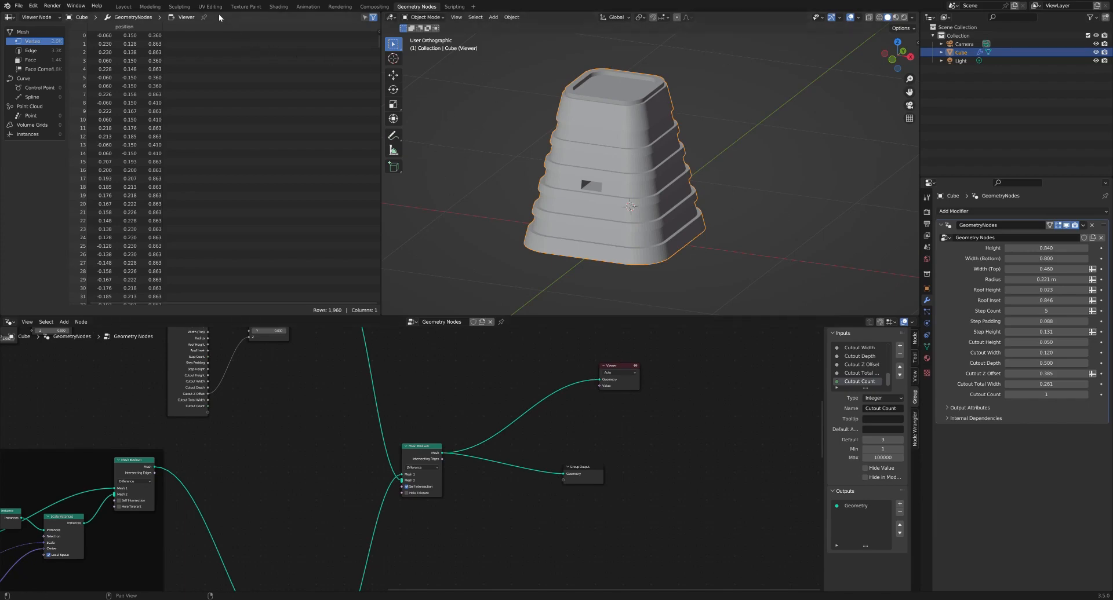
Step: In the Shading workspace, set the Base Color of the cube's material to red
click(279, 6)
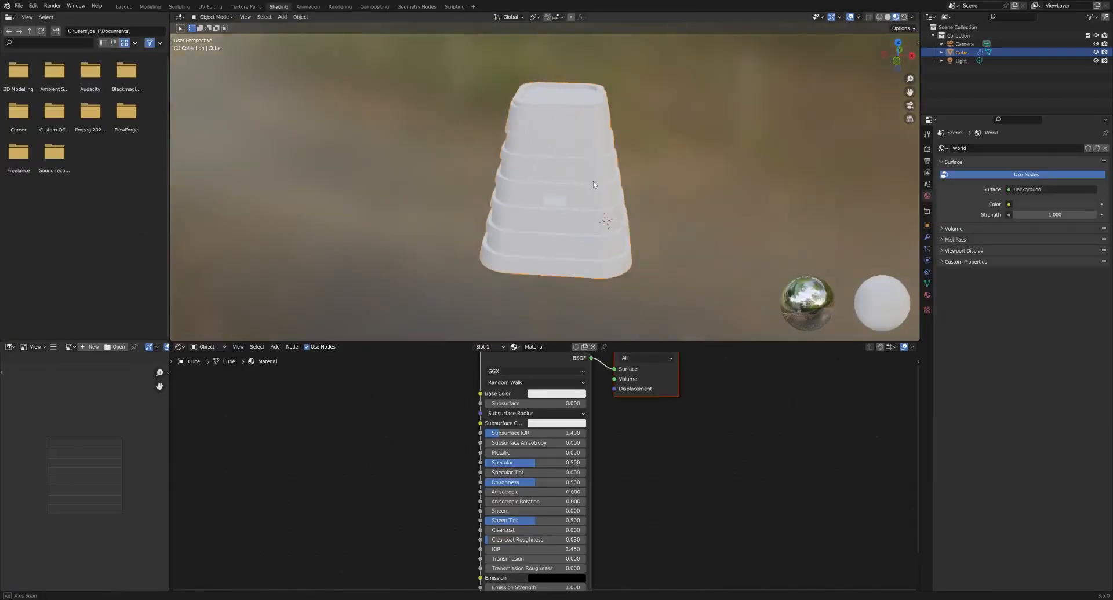
middle_drag(593, 185, 753, 196)
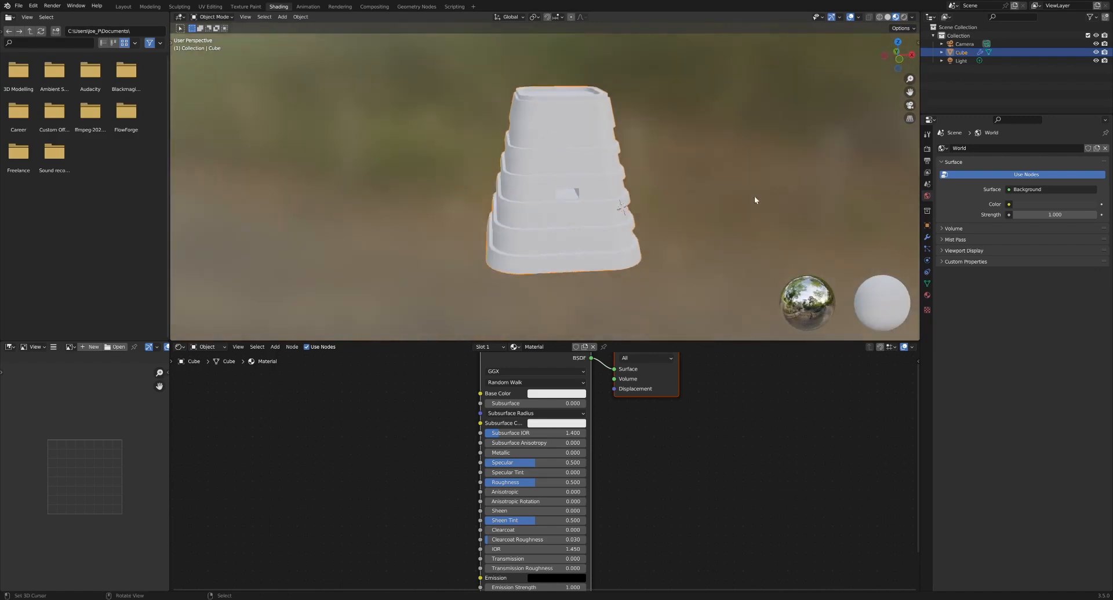
click(927, 294)
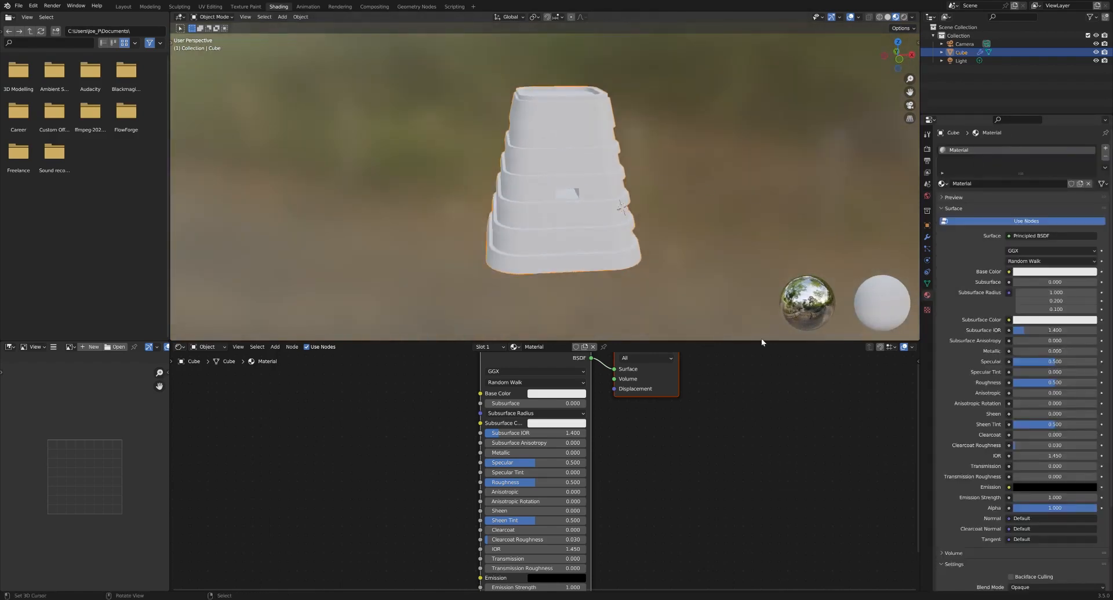
click(556, 394)
click(574, 313)
drag(574, 314, 567, 325)
click(648, 439)
scroll(639, 421, down, 1)
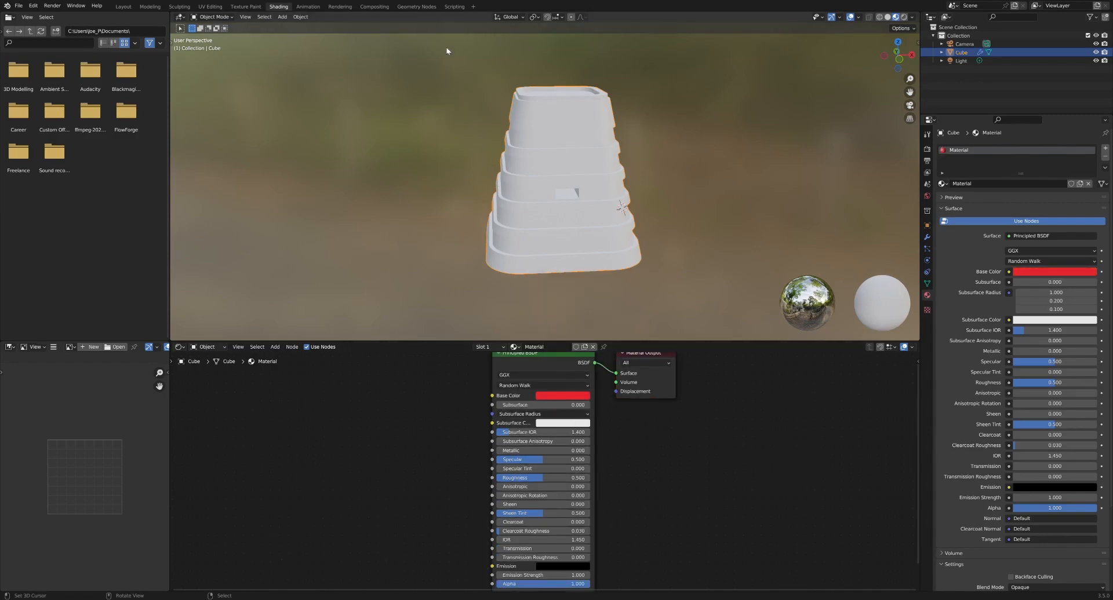
Step: Insert a Set Material node between the final Mesh Boolean and Group Output in Geometry Nodes, and try to assign Material to it
click(417, 7)
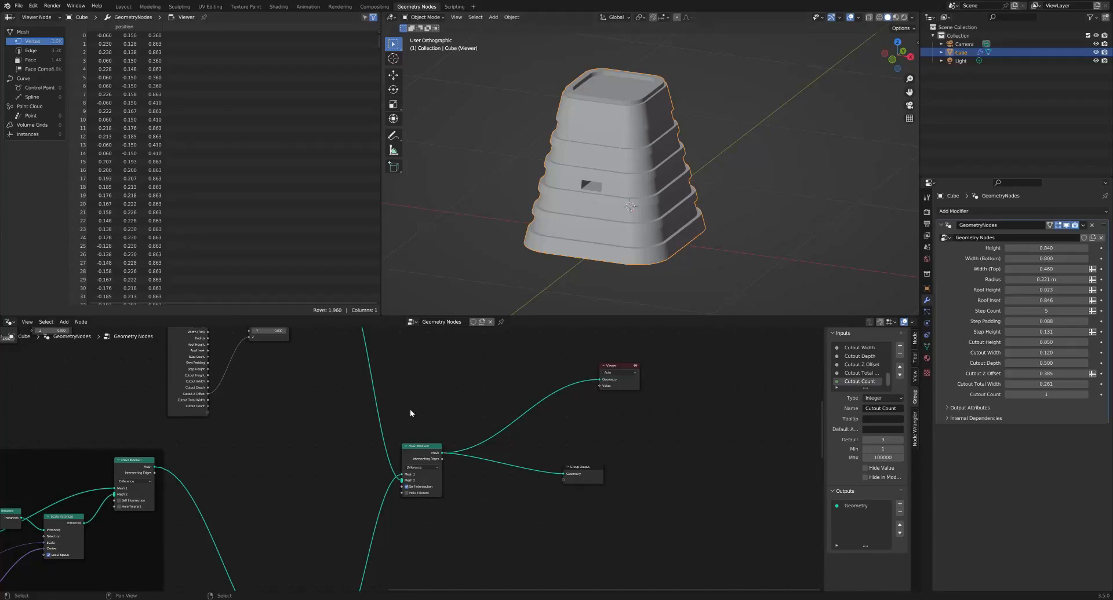
scroll(304, 417, down, 5)
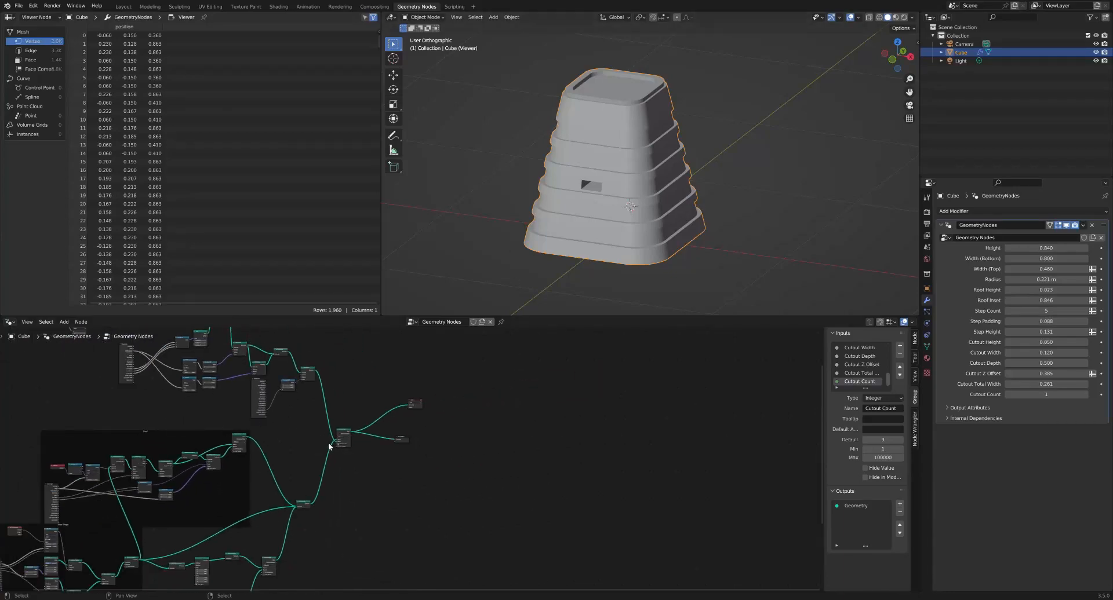
scroll(329, 447, up, 5)
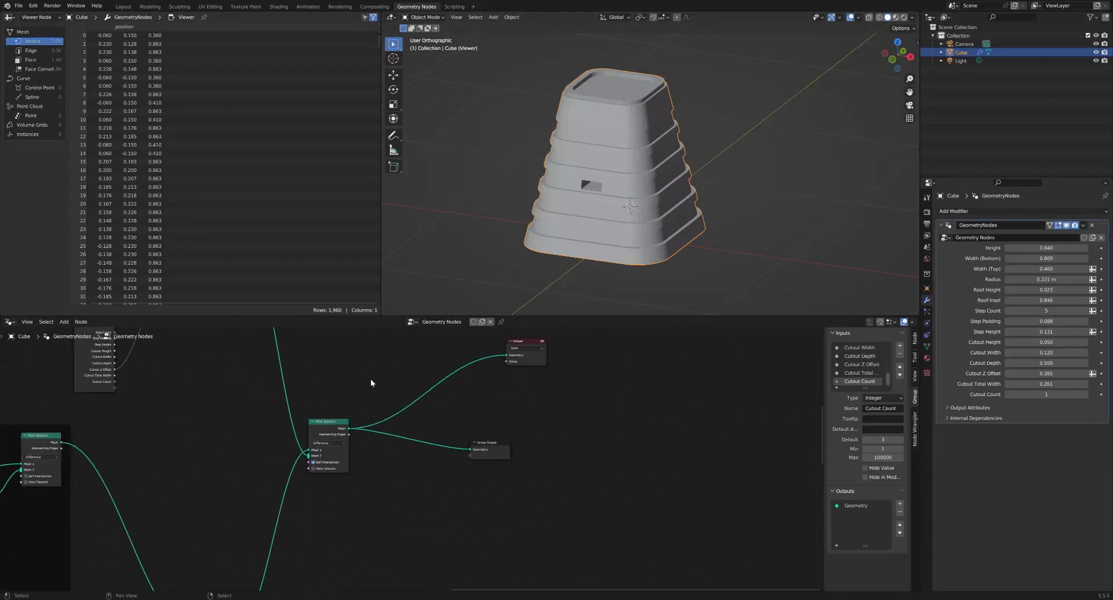
key(shift+a)
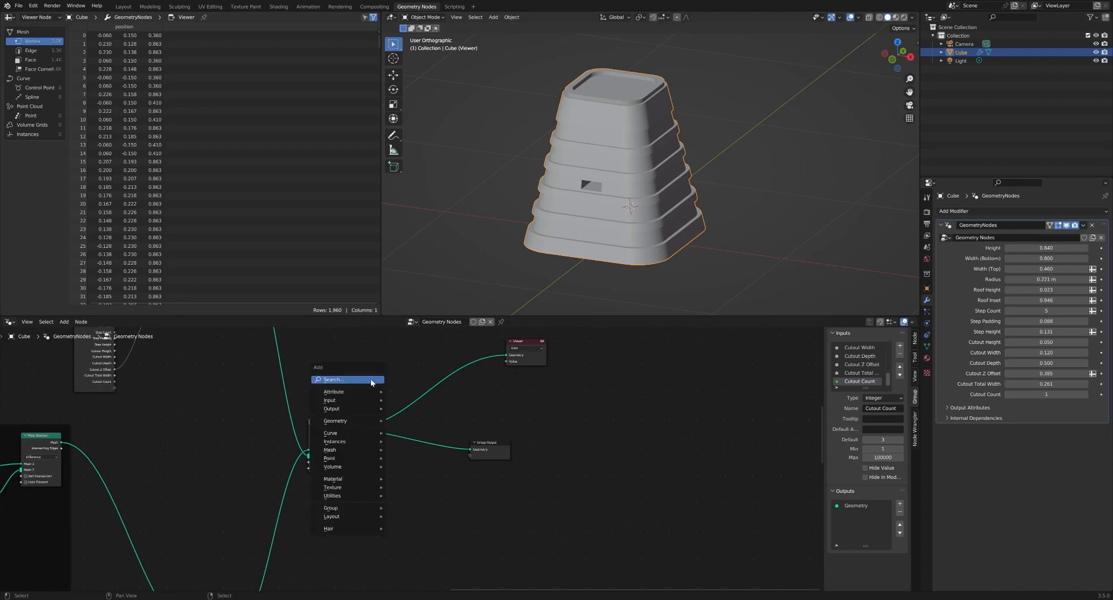
mouse_move(355, 485)
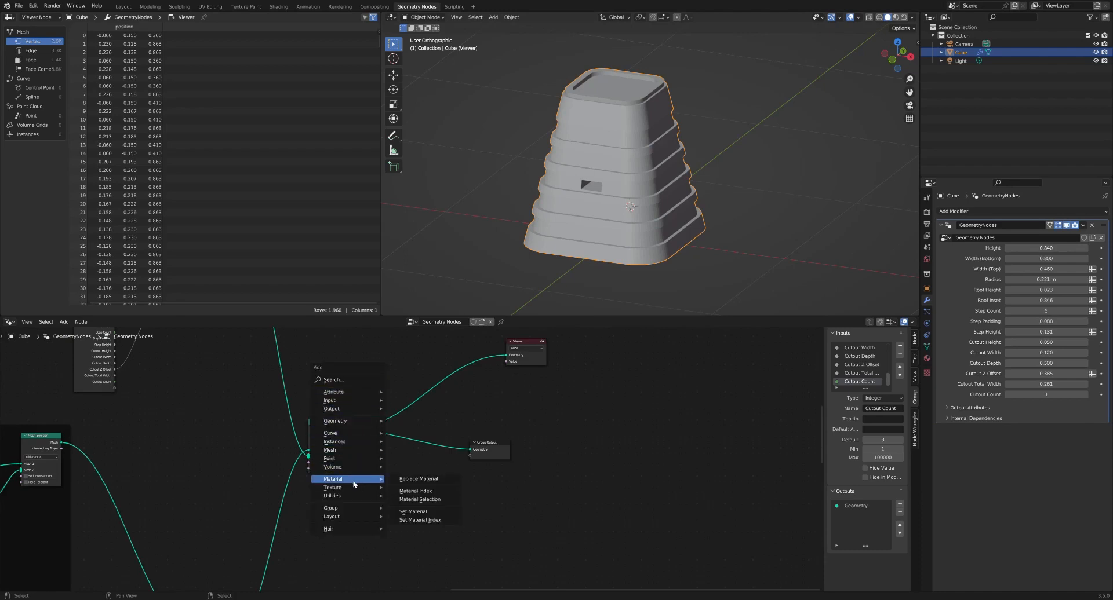
click(413, 511)
click(402, 447)
scroll(409, 454, up, 2)
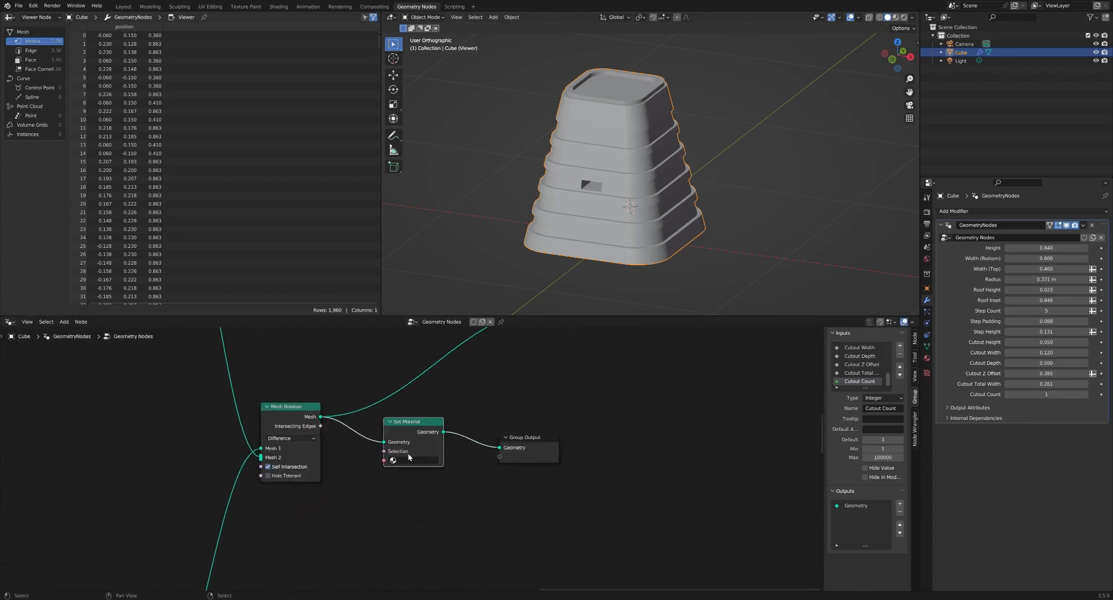
click(412, 457)
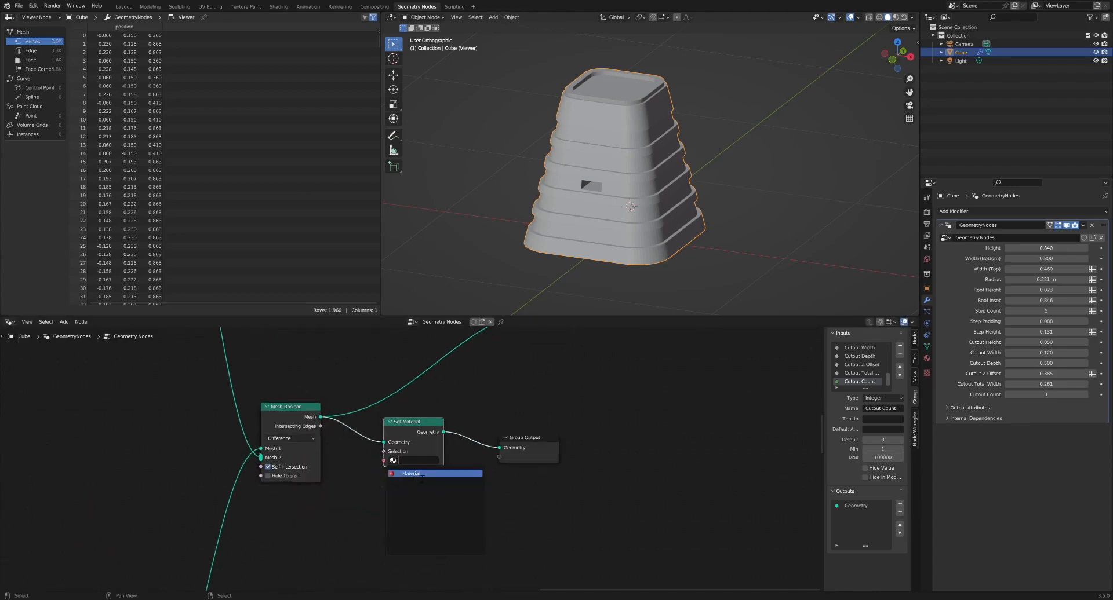
click(435, 474)
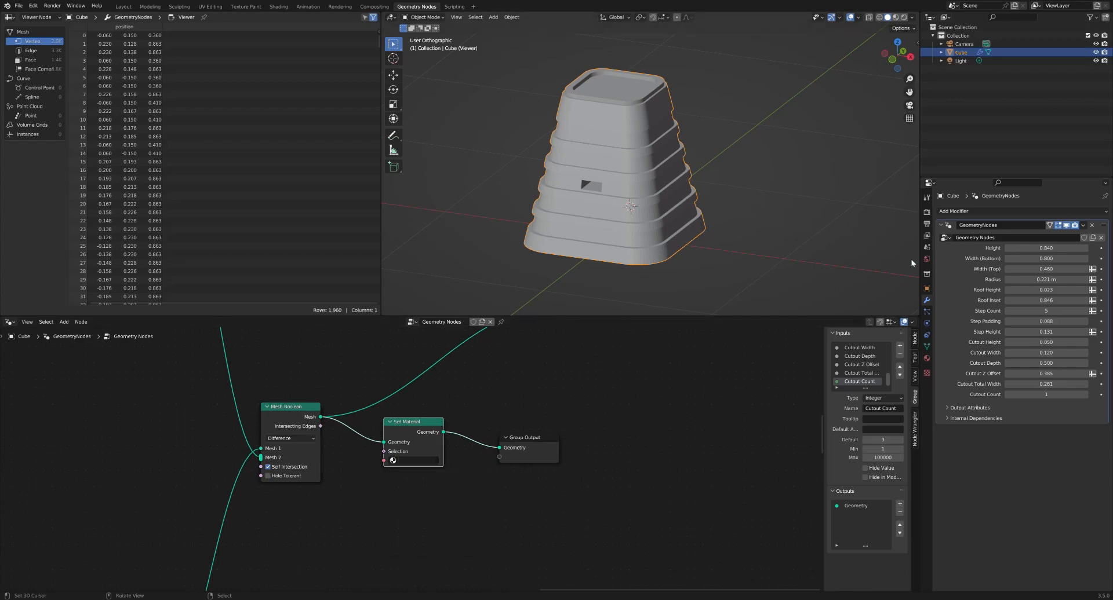
Step: In the Shading workspace, turn the file browser into a widened Asset Browser with its source list and asset details shown
click(927, 358)
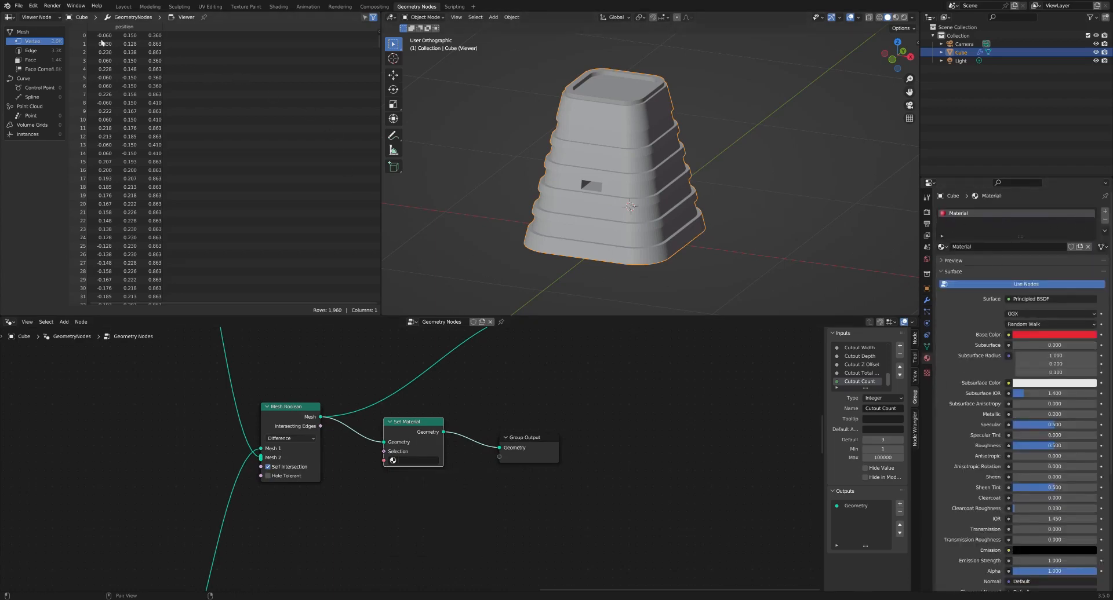
click(278, 7)
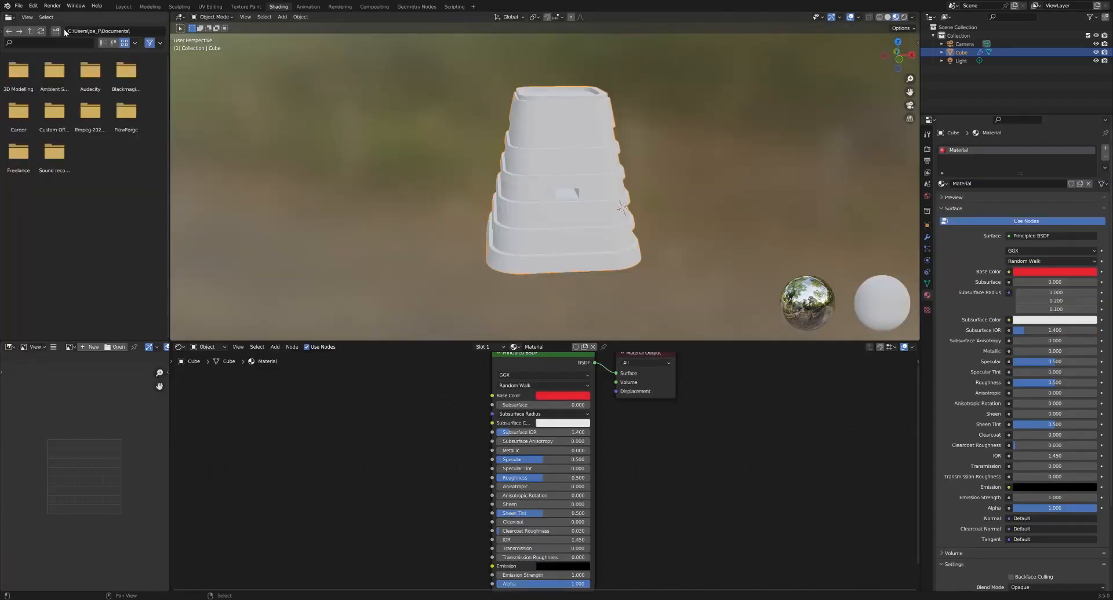
click(10, 17)
click(284, 70)
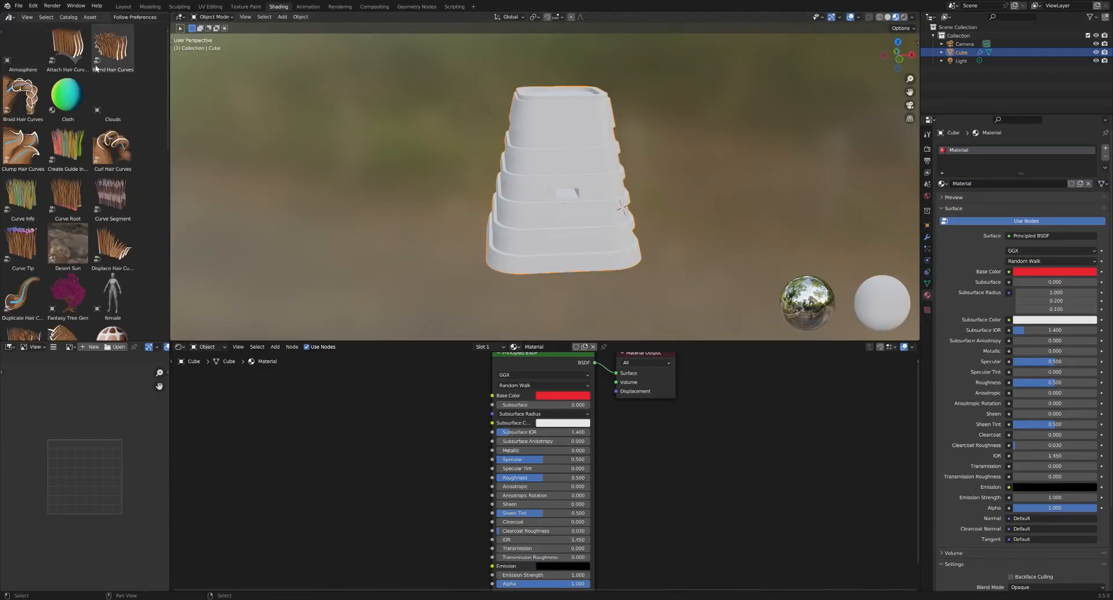
click(27, 17)
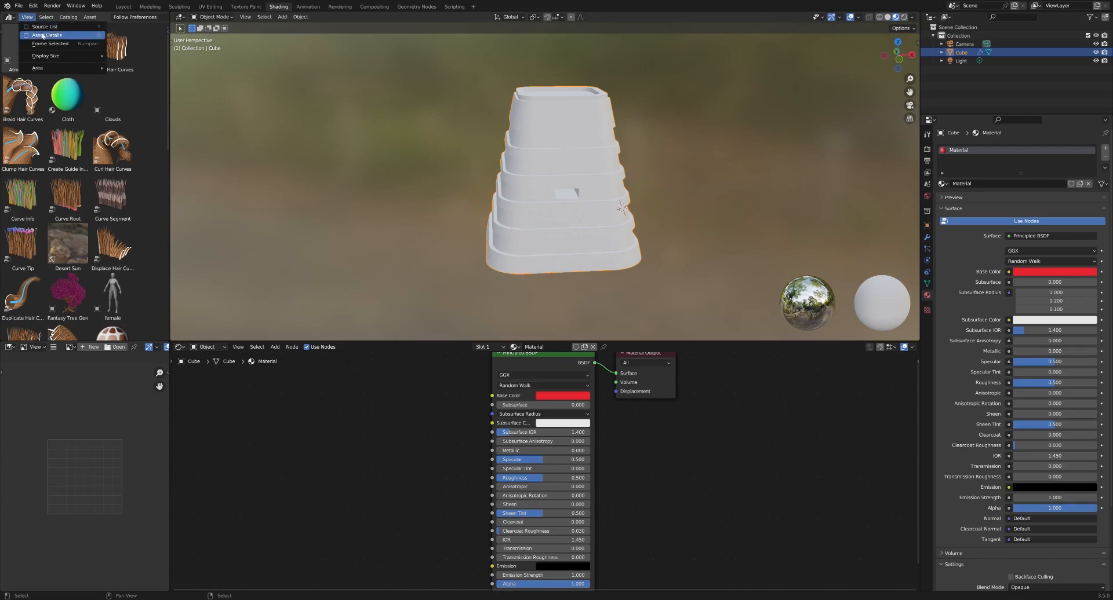
click(42, 35)
drag(169, 93, 273, 99)
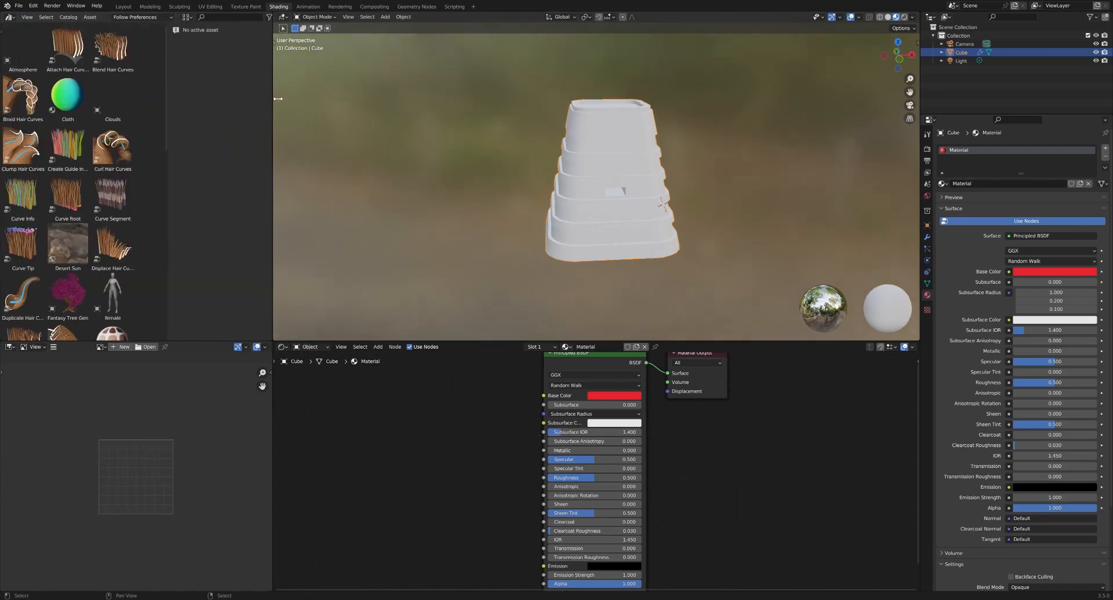
click(27, 17)
click(43, 26)
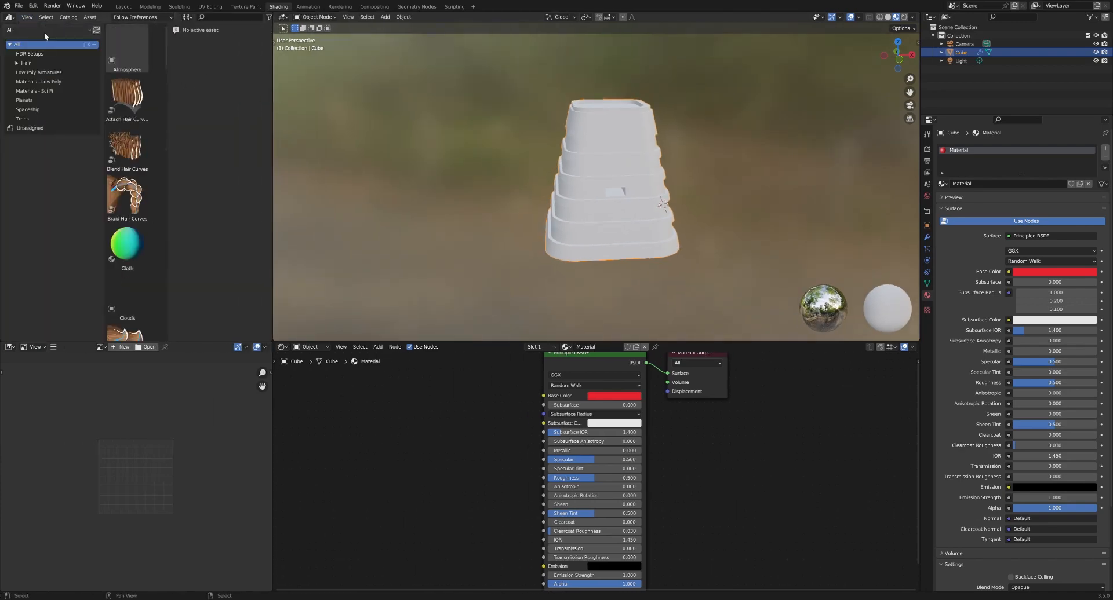
click(27, 16)
click(40, 31)
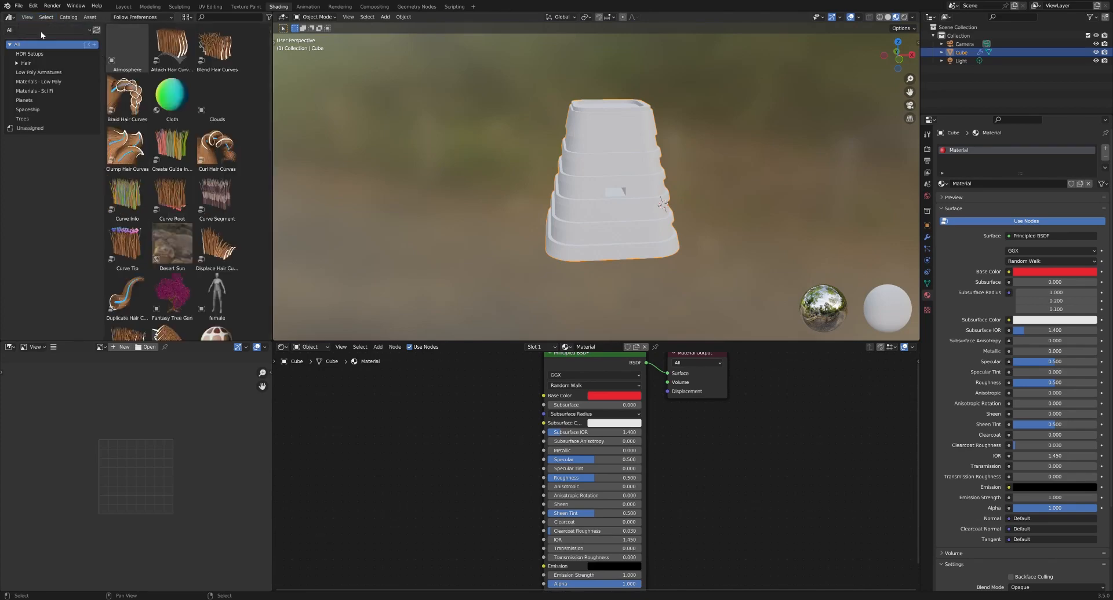
Step: Apply the Metal - Technouveau asset from the Materials - Sci Fi catalog to the cube
click(40, 91)
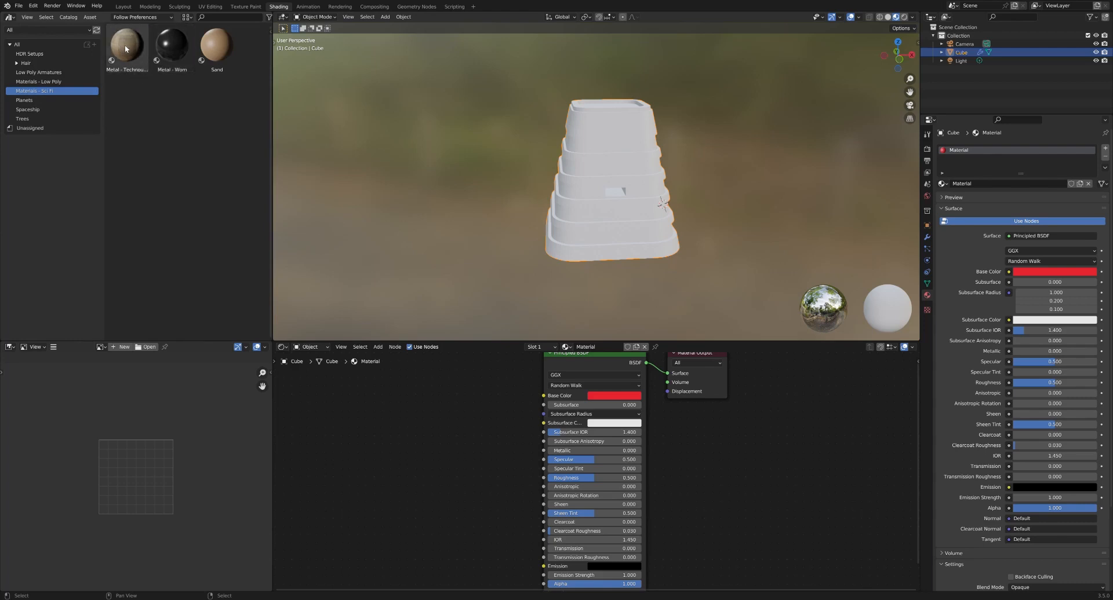
drag(125, 49, 596, 152)
drag(595, 154, 597, 155)
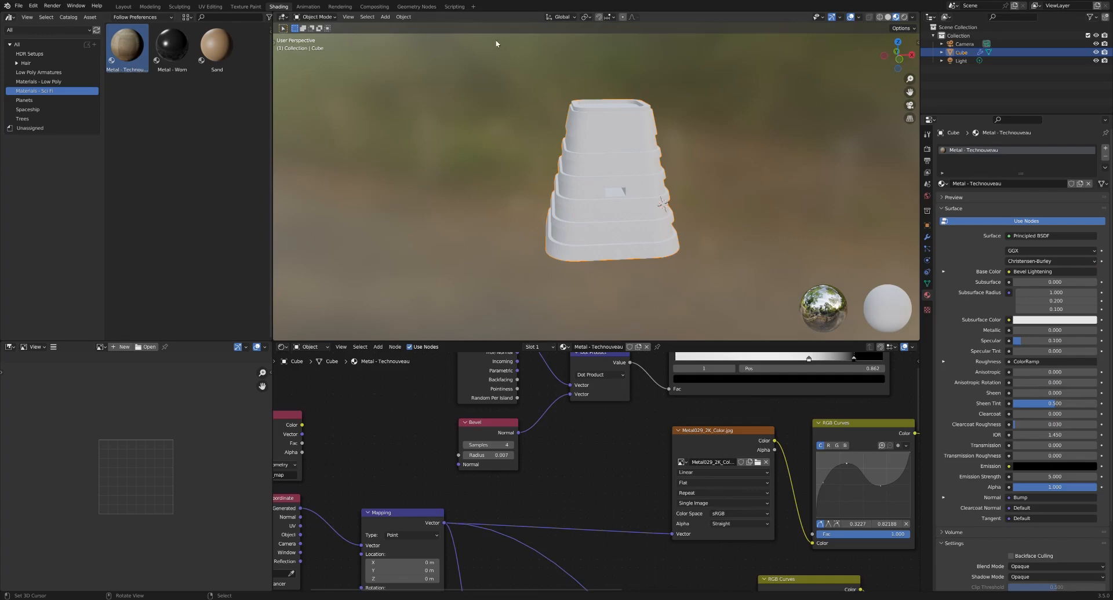
Step: In Geometry Nodes, assign Metal - Technouveau to the Set Material node and show the viewport in Rendered shading
click(417, 7)
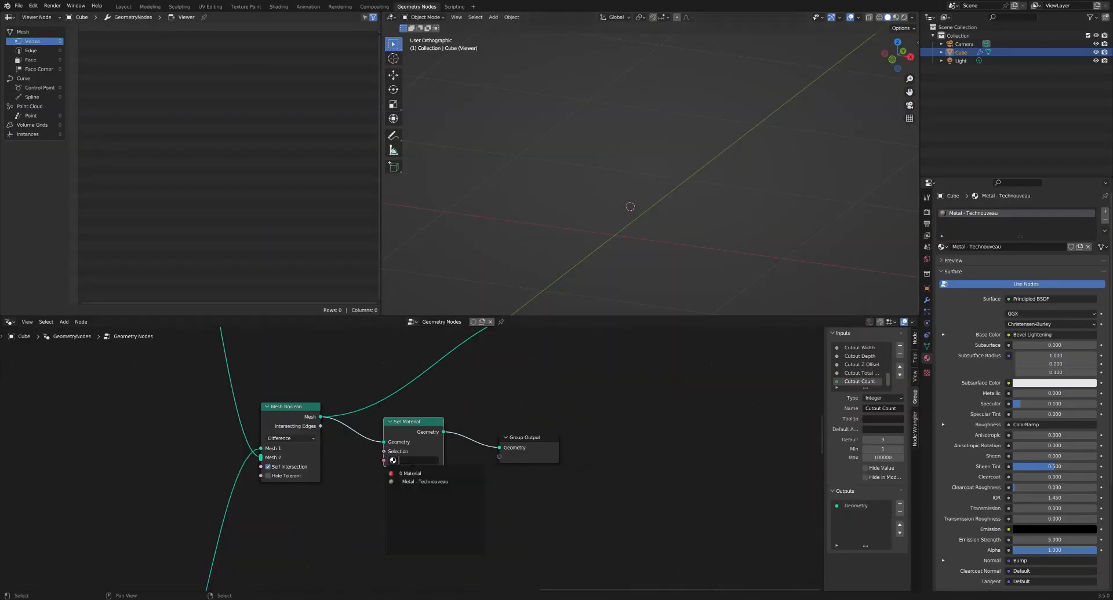
click(413, 482)
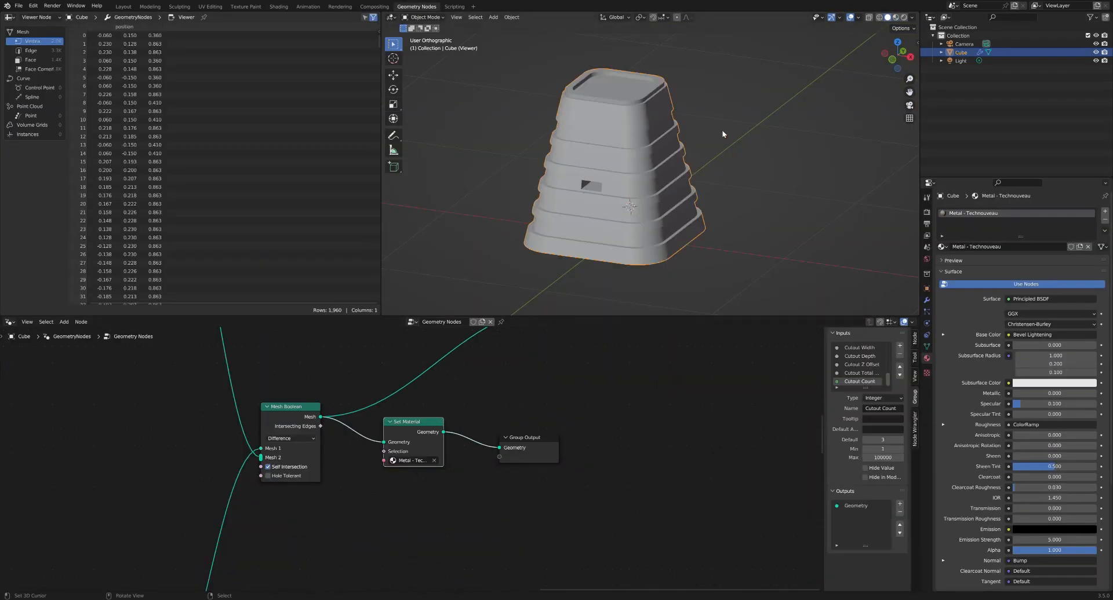
click(904, 18)
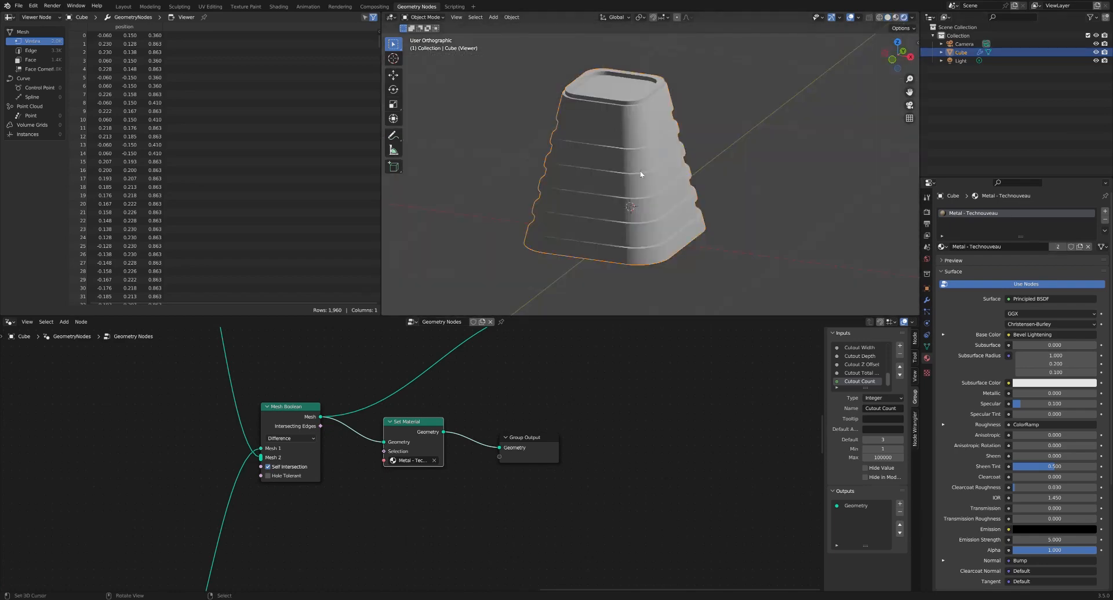
Step: Connect the Set Material node's Geometry output to the Viewer and inspect the textured tower up close
scroll(464, 405, down, 2)
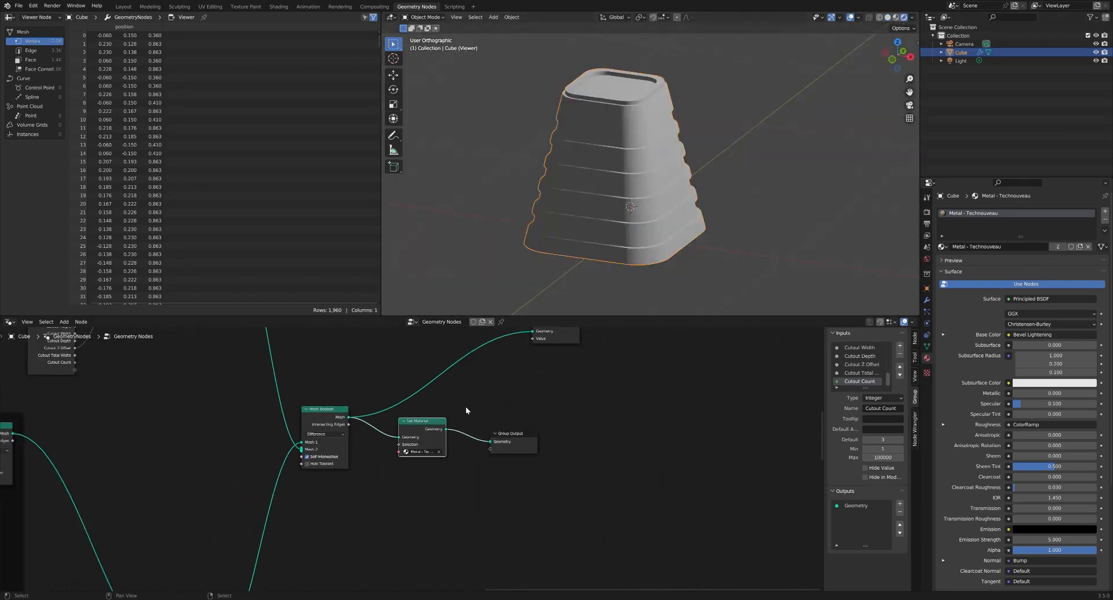
ctrl+shift+click(421, 445)
middle_drag(651, 166, 516, 166)
scroll(582, 152, up, 4)
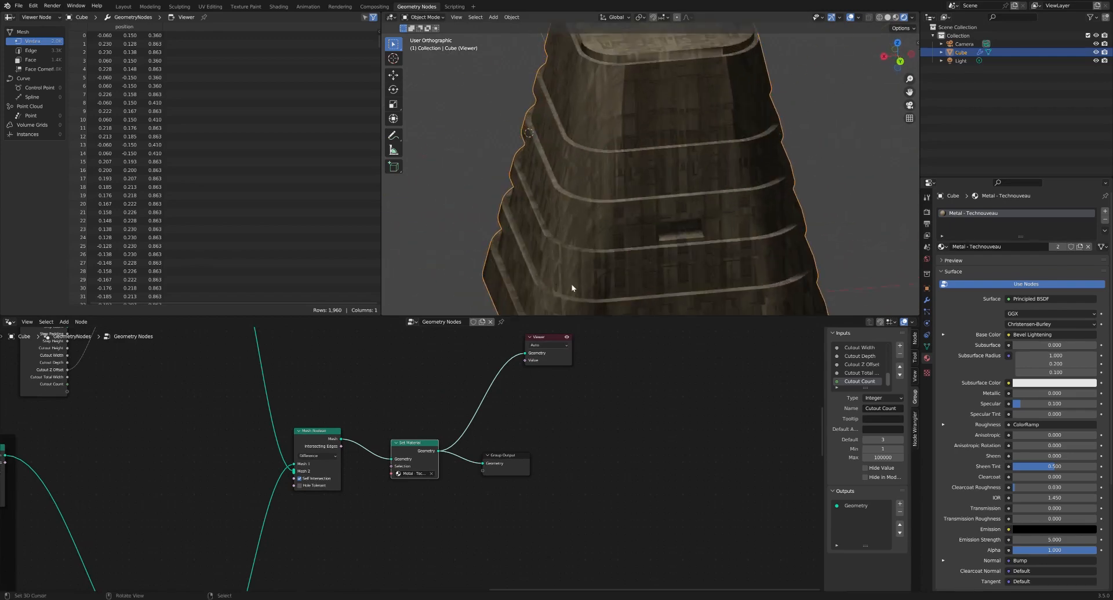
scroll(579, 269, down, 4)
scroll(616, 207, up, 3)
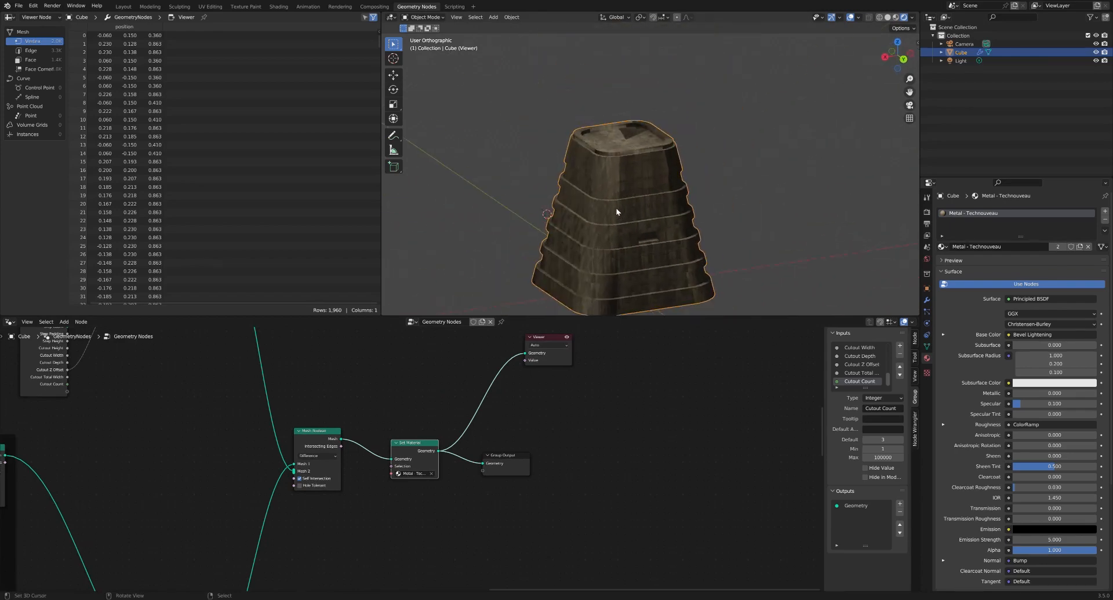
Step: Show the tower in Rendered shading in the Shading workspace and view it from another angle
click(279, 7)
scroll(623, 154, up, 3)
middle_drag(621, 182, 573, 183)
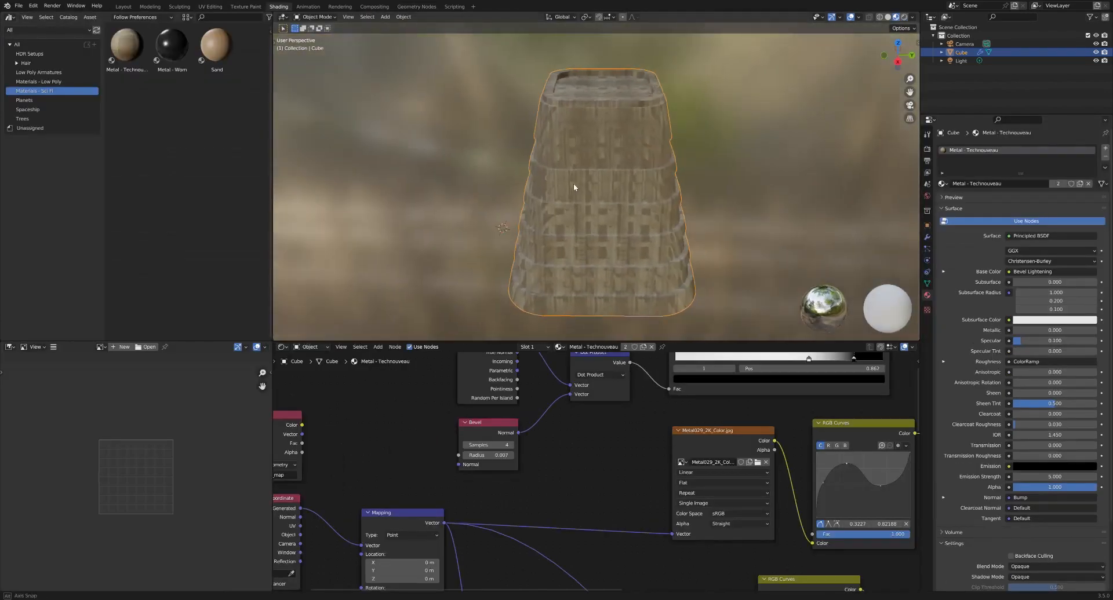
click(904, 17)
middle_drag(728, 114, 600, 212)
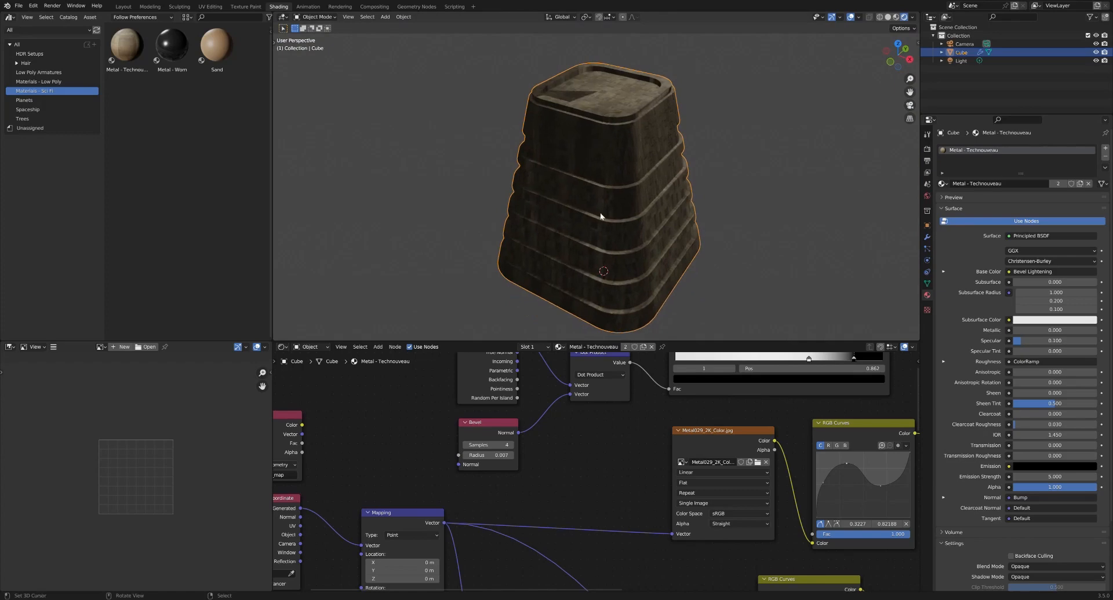
Step: Switch the Shader Editor to World and light the scene with the Desert Sun asset from the HDR Setups catalog
click(282, 348)
click(310, 346)
click(307, 361)
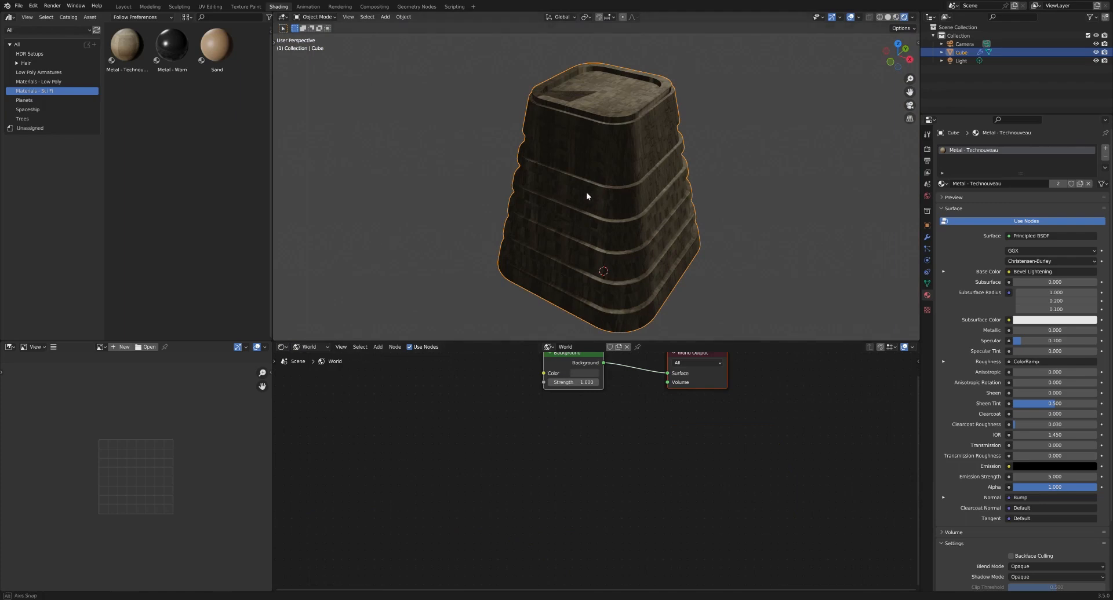
middle_drag(587, 196, 664, 161)
middle_drag(569, 155, 513, 155)
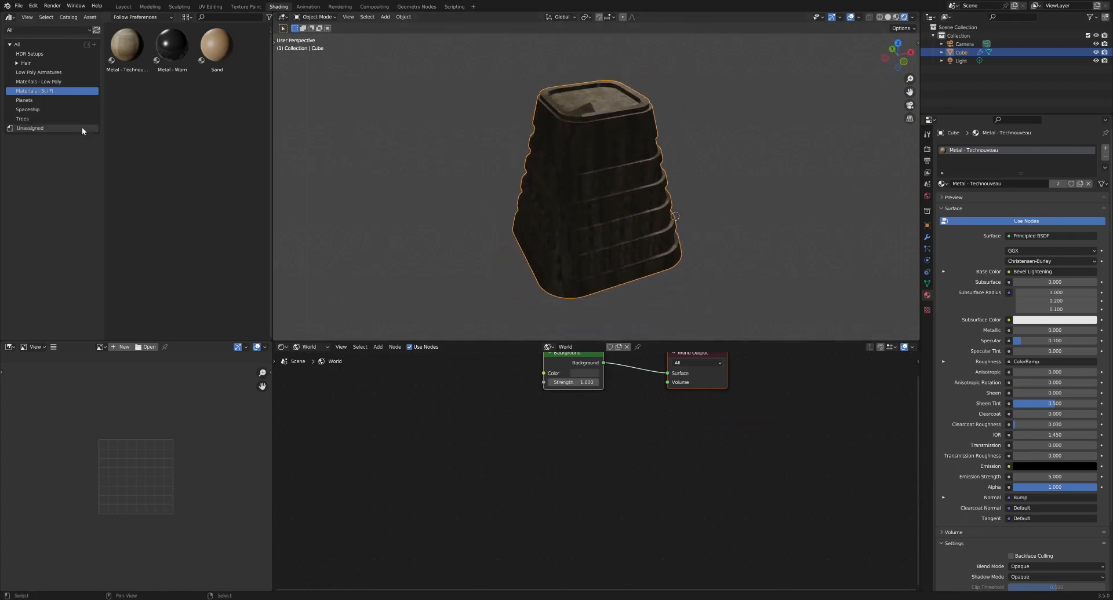
click(32, 54)
drag(127, 46, 523, 249)
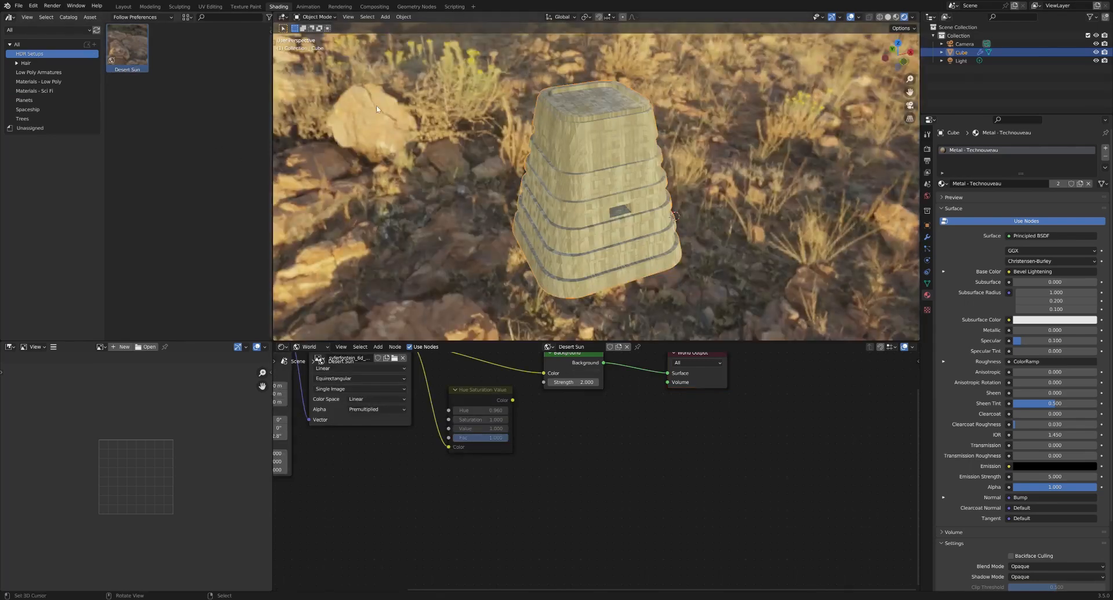
middle_drag(745, 218, 661, 215)
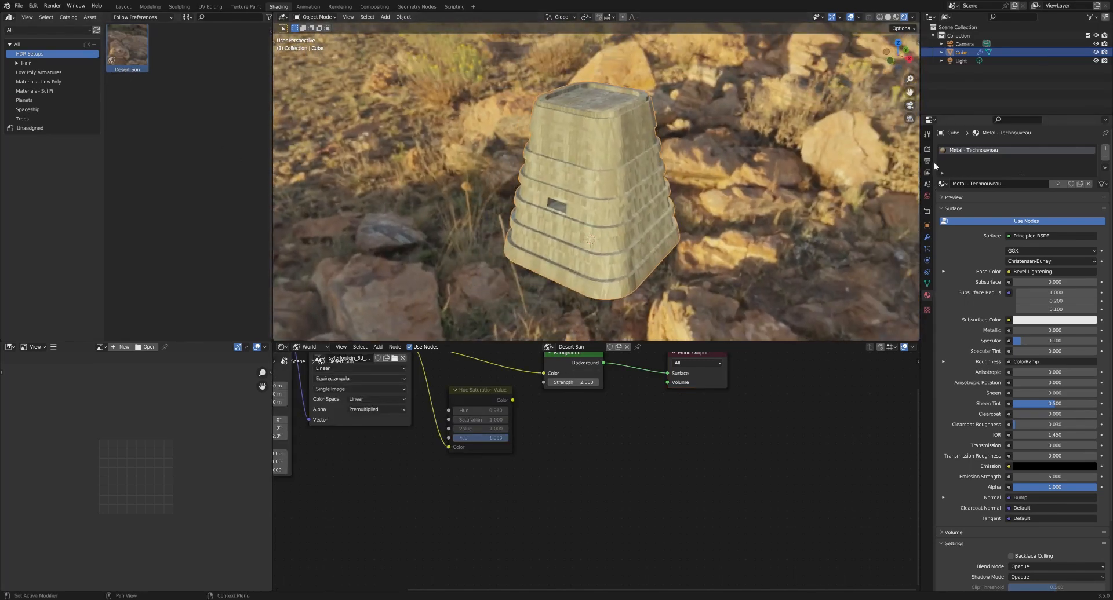
Step: Enable Transparent under the Film render settings to hide the HDRI background, and inspect the tower
click(927, 148)
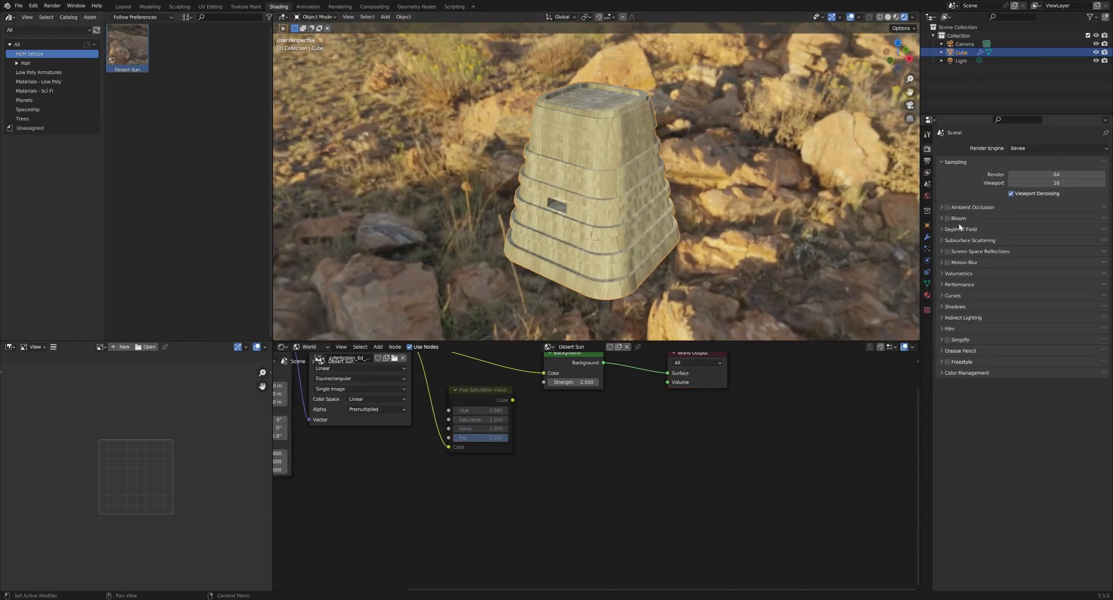
click(941, 329)
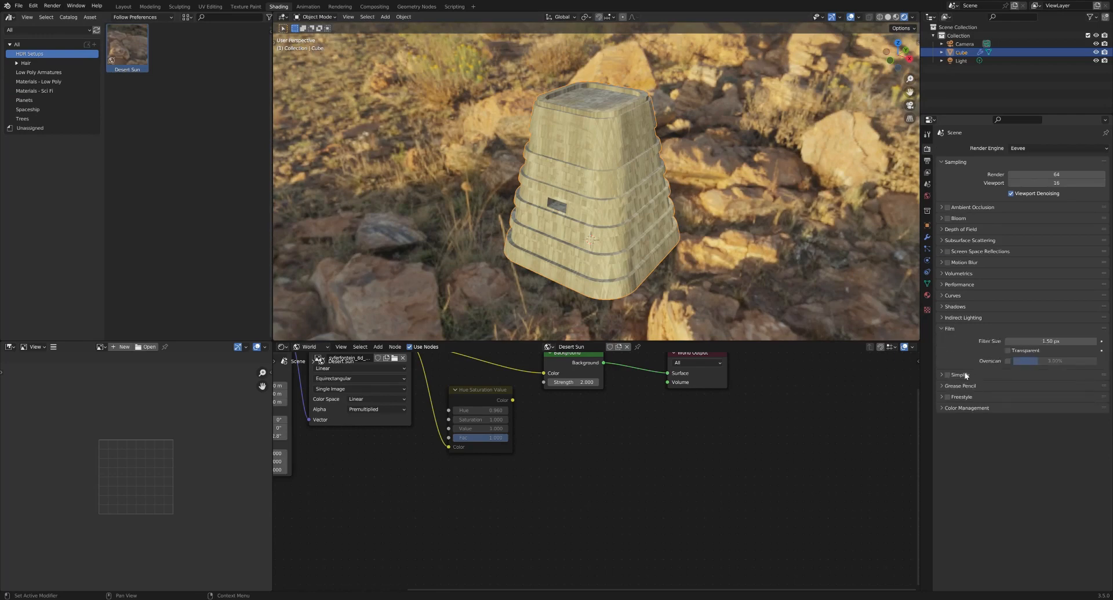
click(1008, 351)
middle_drag(637, 197, 623, 234)
scroll(673, 195, up, 3)
scroll(623, 234, up, 4)
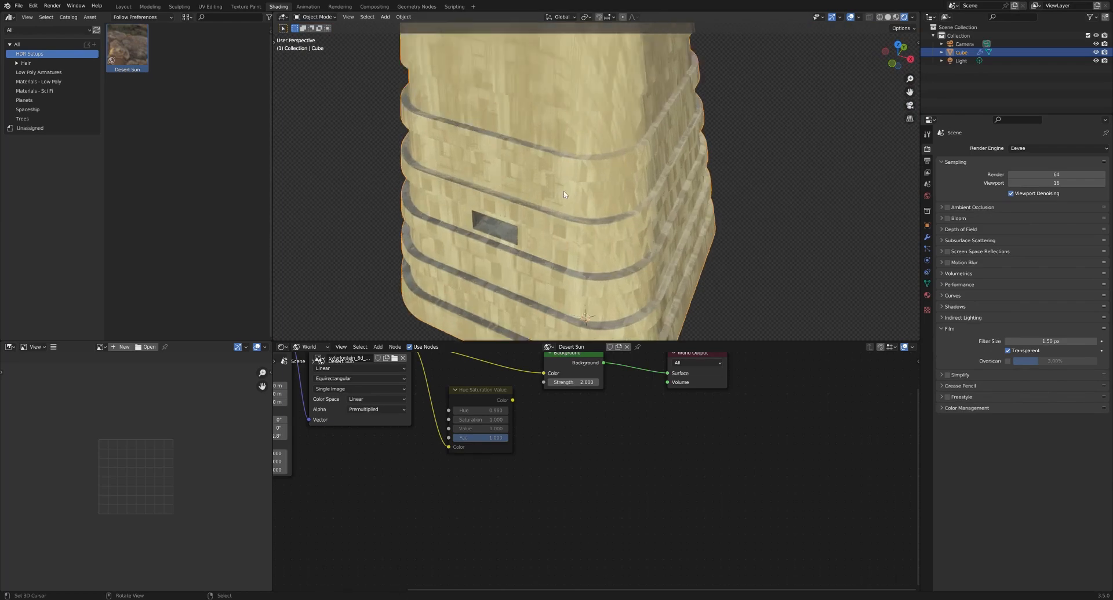
scroll(525, 190, down, 6)
middle_drag(525, 191, 635, 195)
scroll(589, 422, down, 2)
Step: Reduce the Background node's Strength in the Desert Sun world and check the tower's lighting from several sides
middle_drag(589, 422, 737, 476)
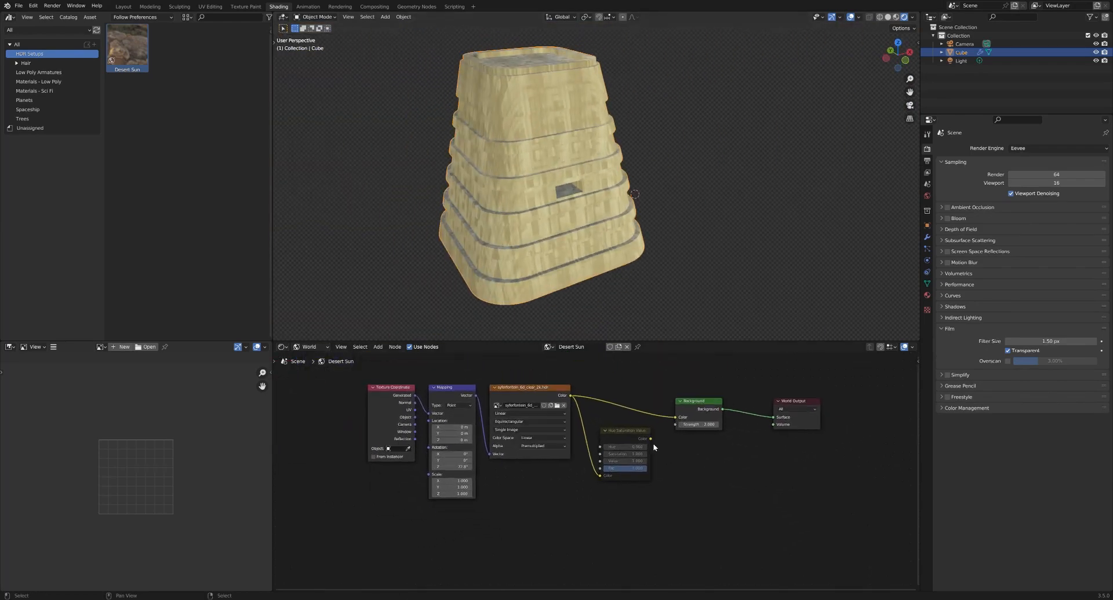
scroll(610, 402, up, 1)
middle_drag(610, 403, 614, 413)
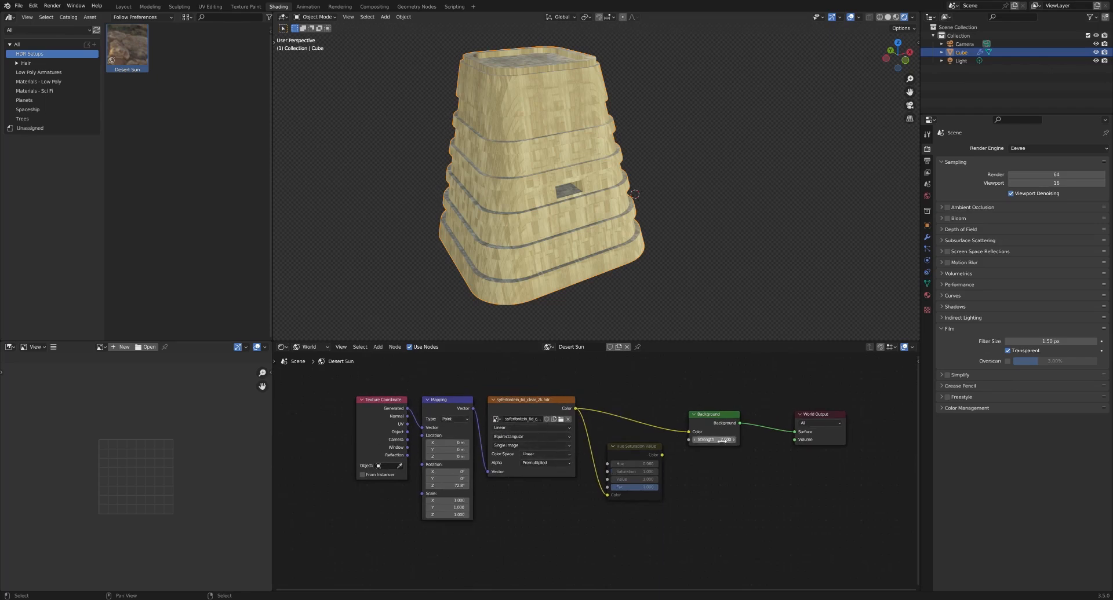
scroll(721, 431, up, 1)
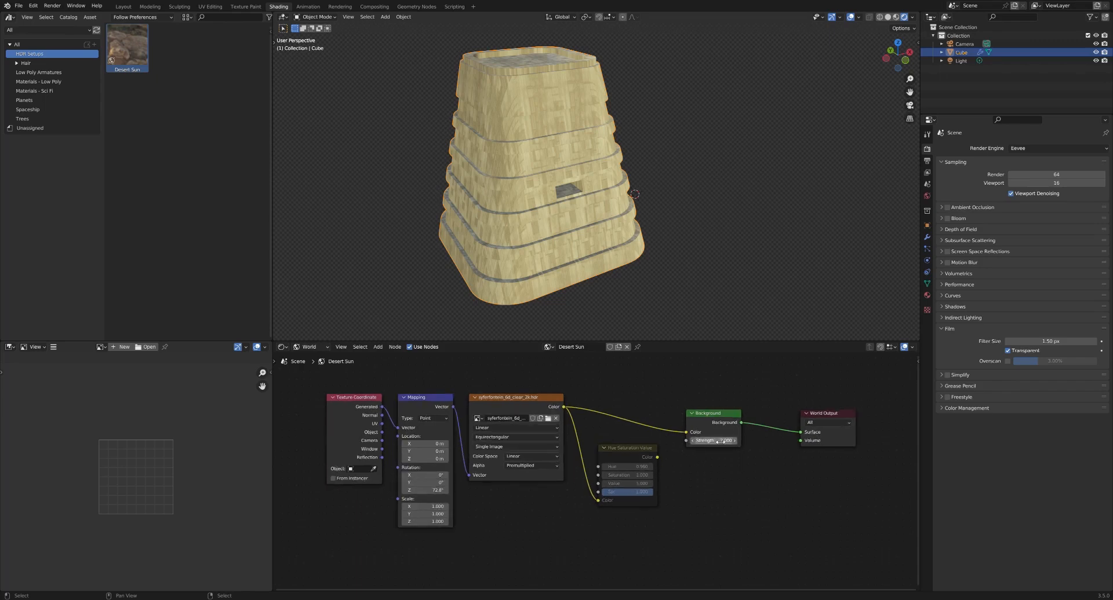
click(718, 441)
key(Return)
middle_drag(588, 278, 506, 289)
middle_drag(586, 156, 550, 164)
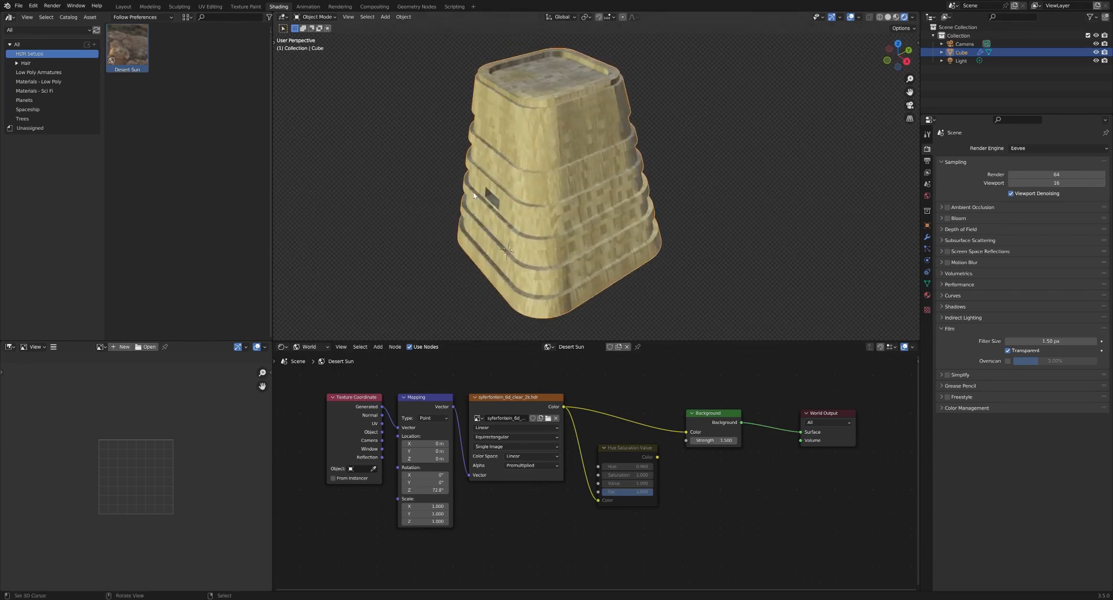
scroll(550, 164, up, 1)
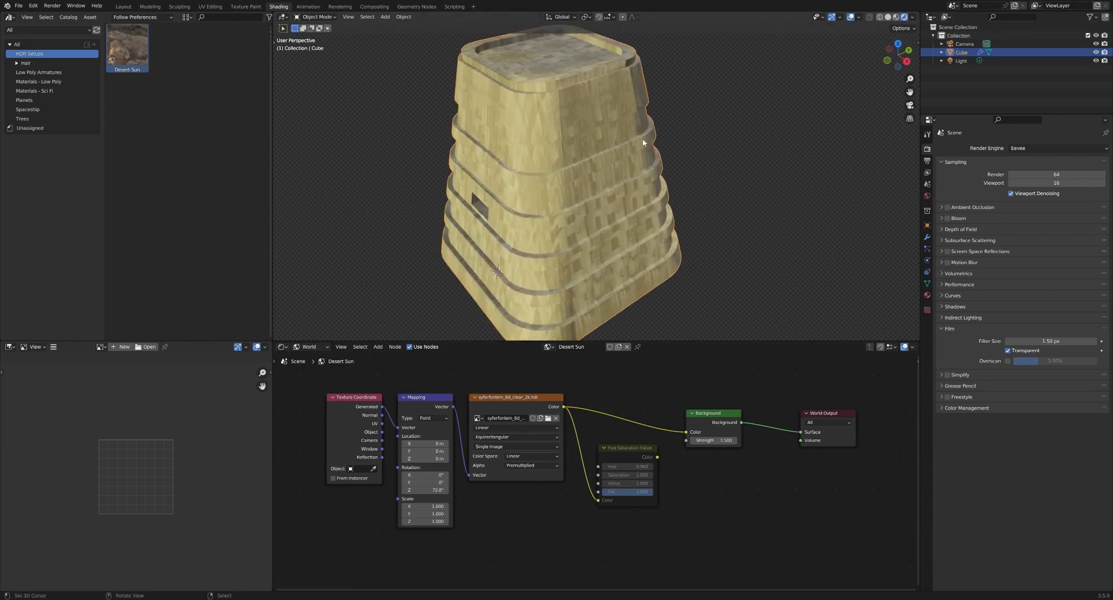
mouse_move(642, 138)
middle_down()
mouse_move(599, 155)
mouse_move(636, 139)
middle_up()
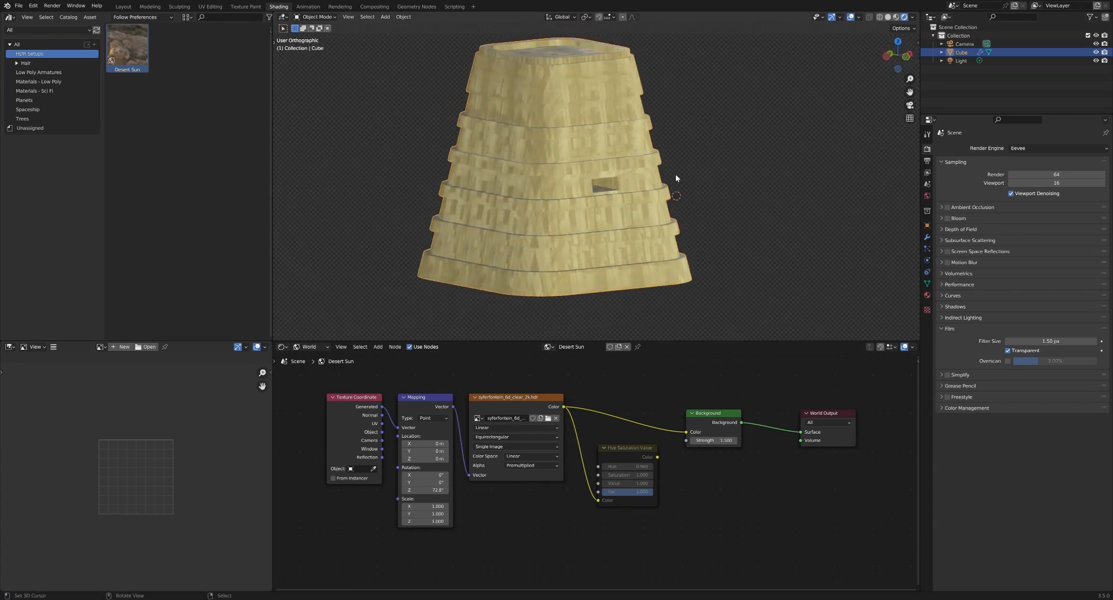
middle_drag(676, 174, 590, 186)
scroll(554, 164, up, 3)
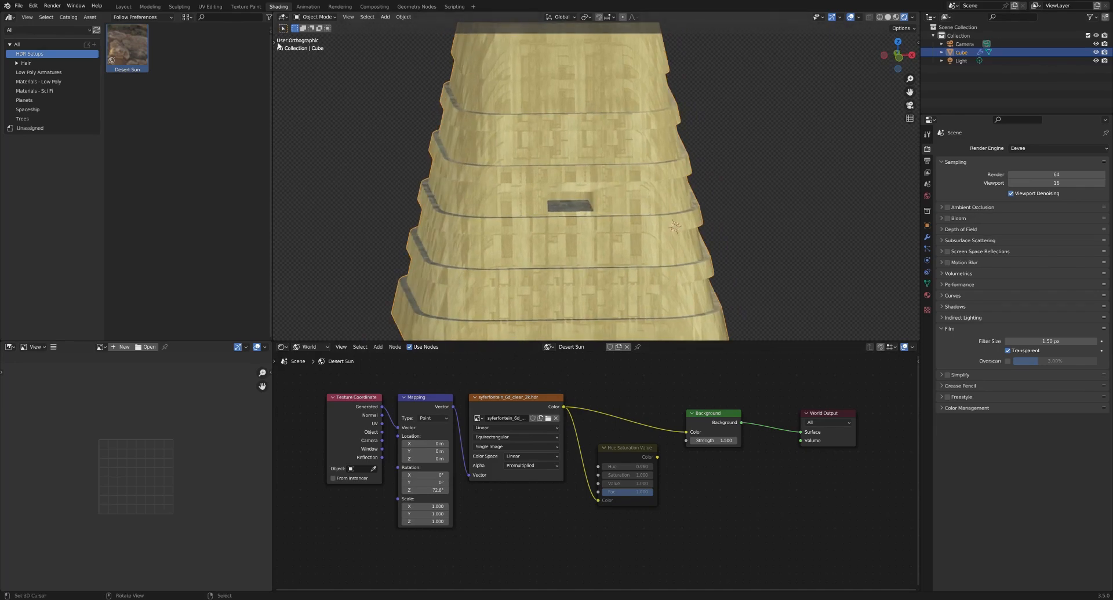
Step: Switch the Shader Editor back to Object, select the Metal - Technouveau material's Principled BSDF node and inspect the surface up close
click(309, 349)
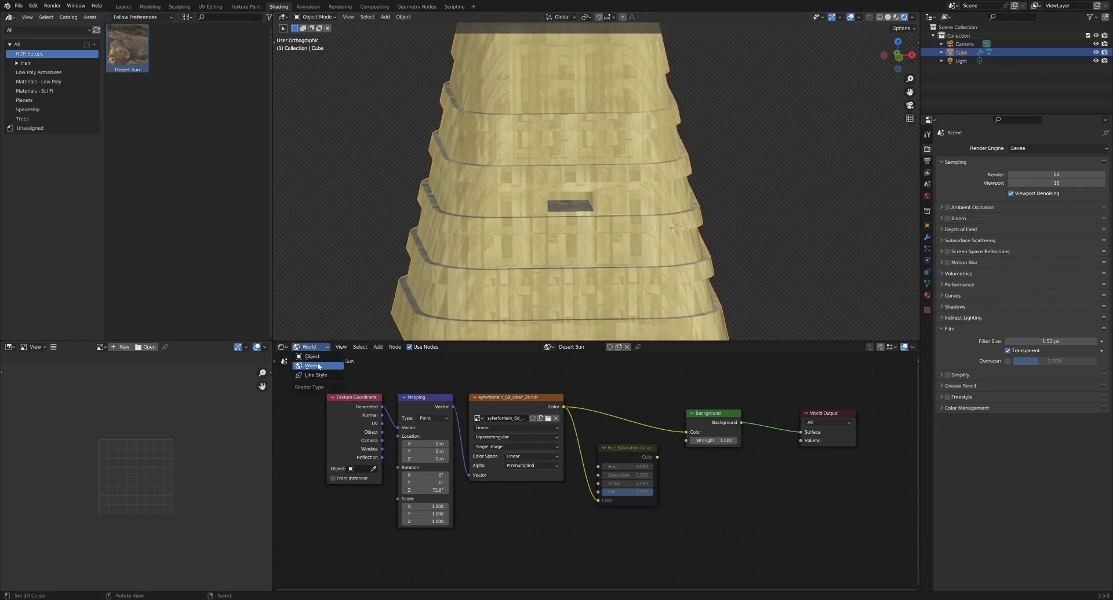
click(308, 355)
scroll(502, 468, down, 2)
middle_drag(776, 490, 540, 441)
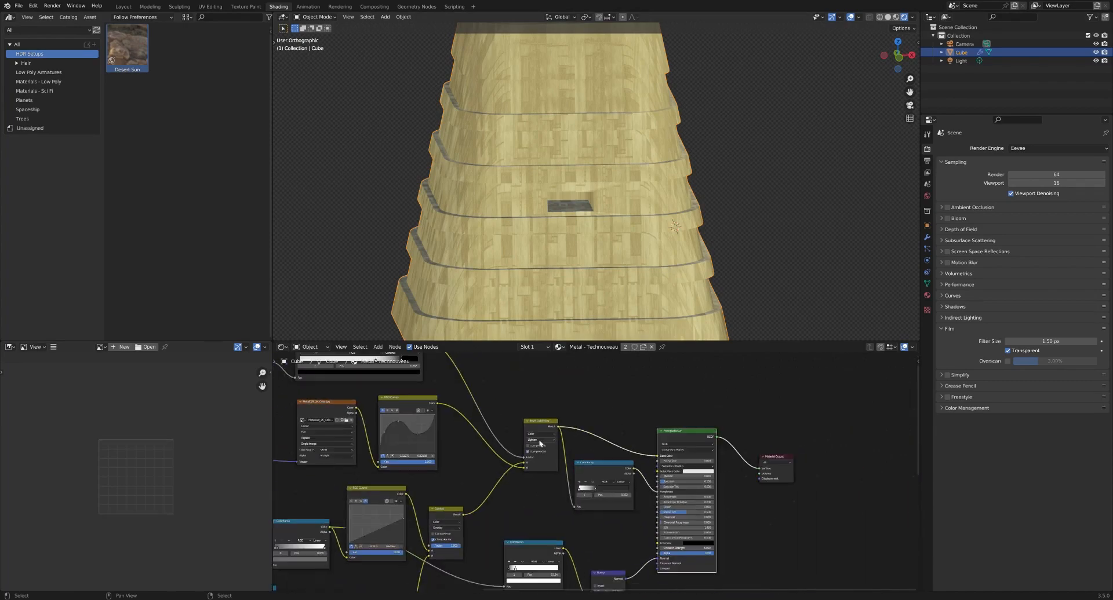
scroll(772, 463, up, 4)
drag(773, 457, 808, 441)
click(677, 419)
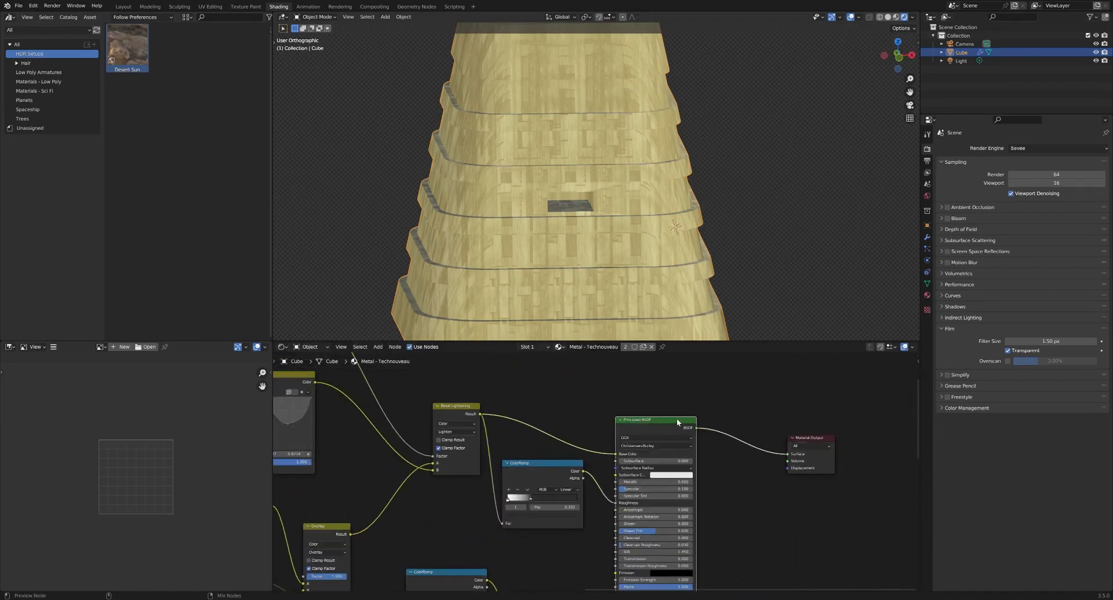
scroll(467, 163, up, 5)
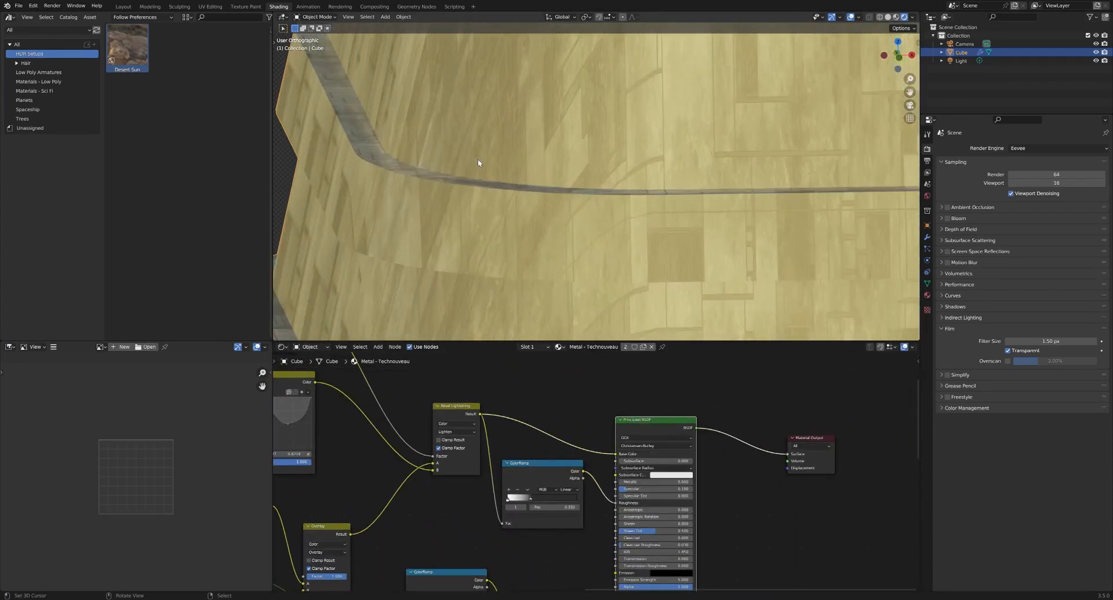
Step: Switch the render engine to Cycles and set its device to GPU Compute
scroll(582, 122, down, 6)
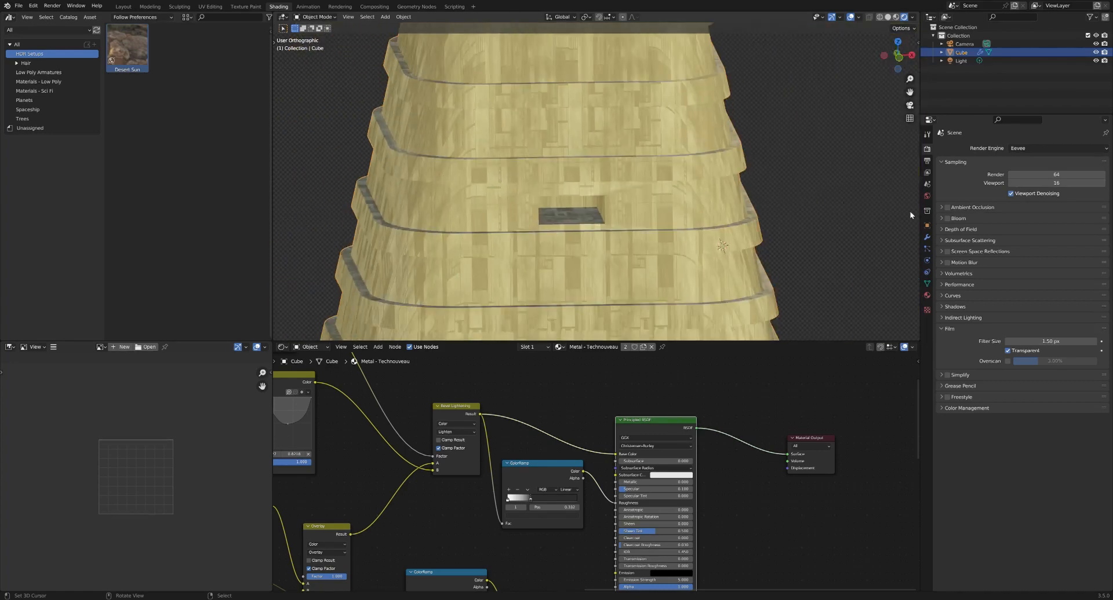
click(1039, 148)
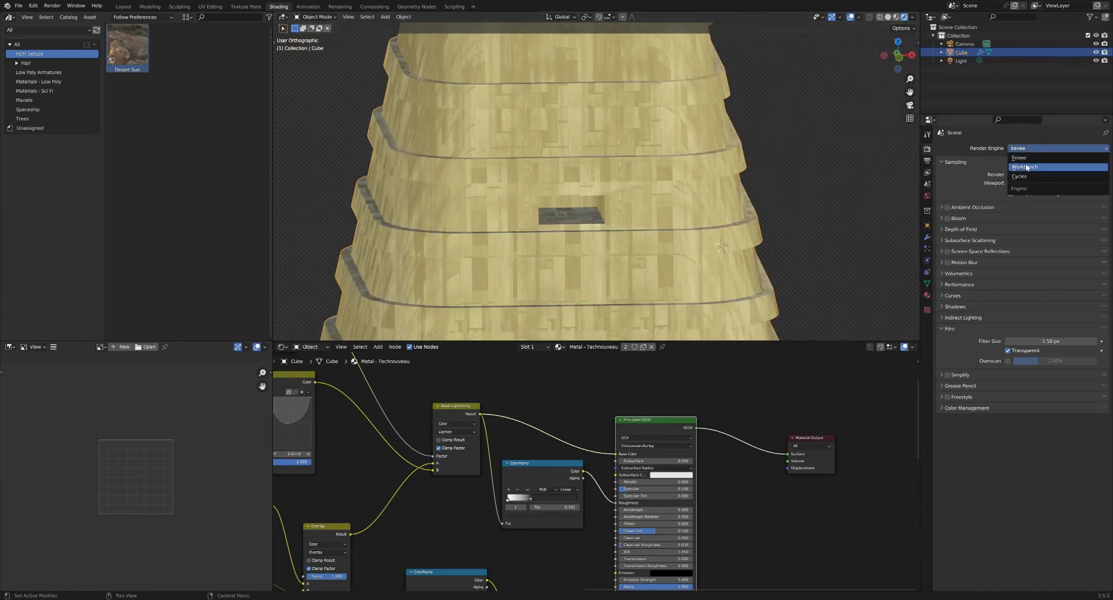
click(1016, 167)
click(1021, 168)
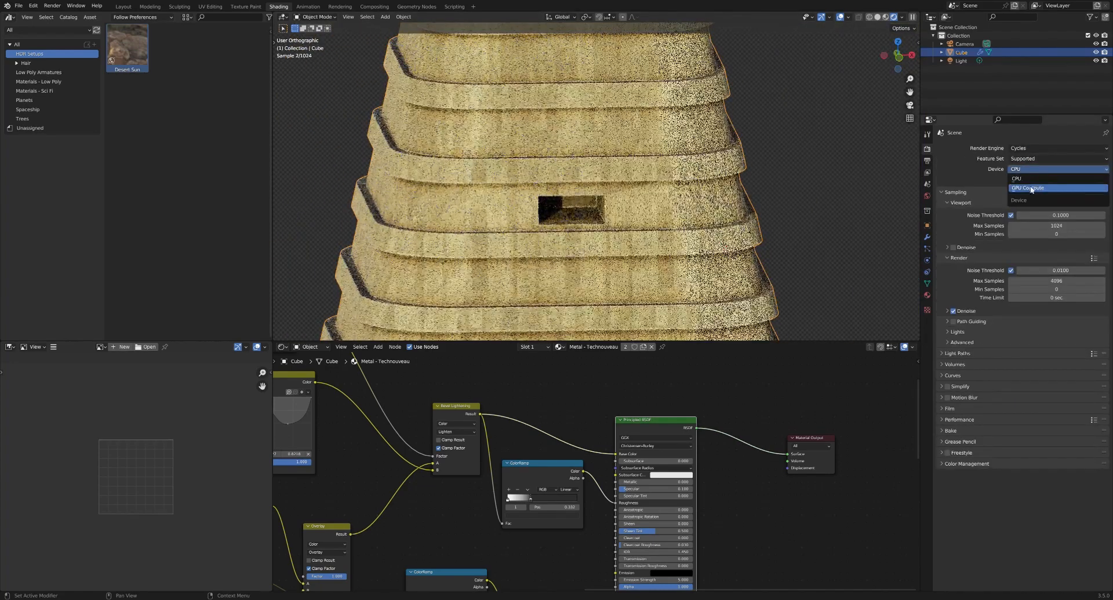
click(1031, 189)
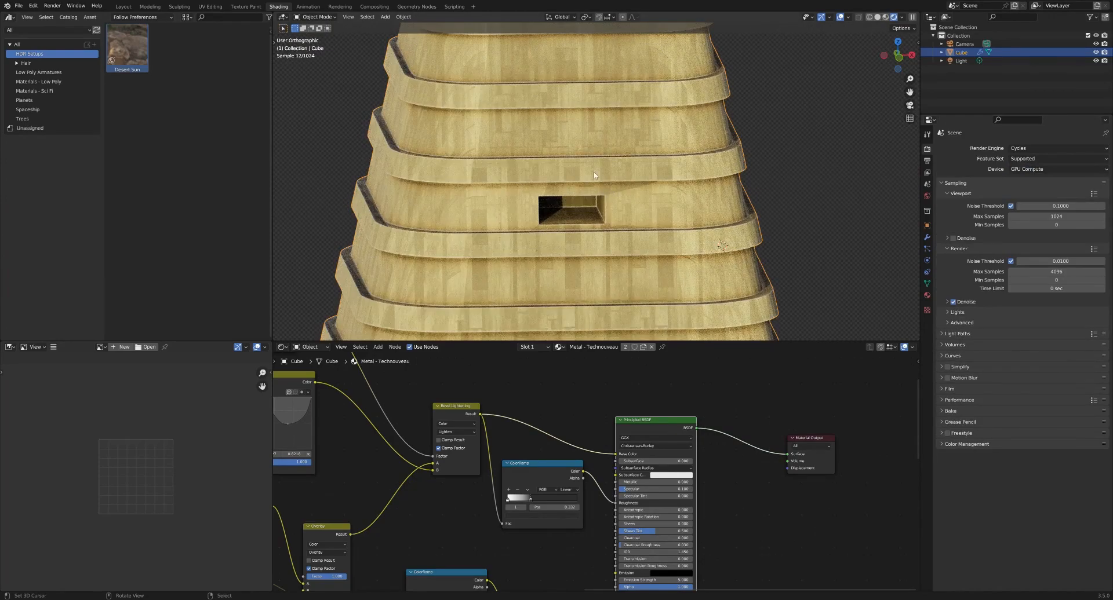
Step: Inspect the tower's surface, ledges and cutout in the Cycles preview, and look over the Metal - Technouveau node tree
middle_drag(591, 191, 529, 193)
scroll(529, 193, up, 6)
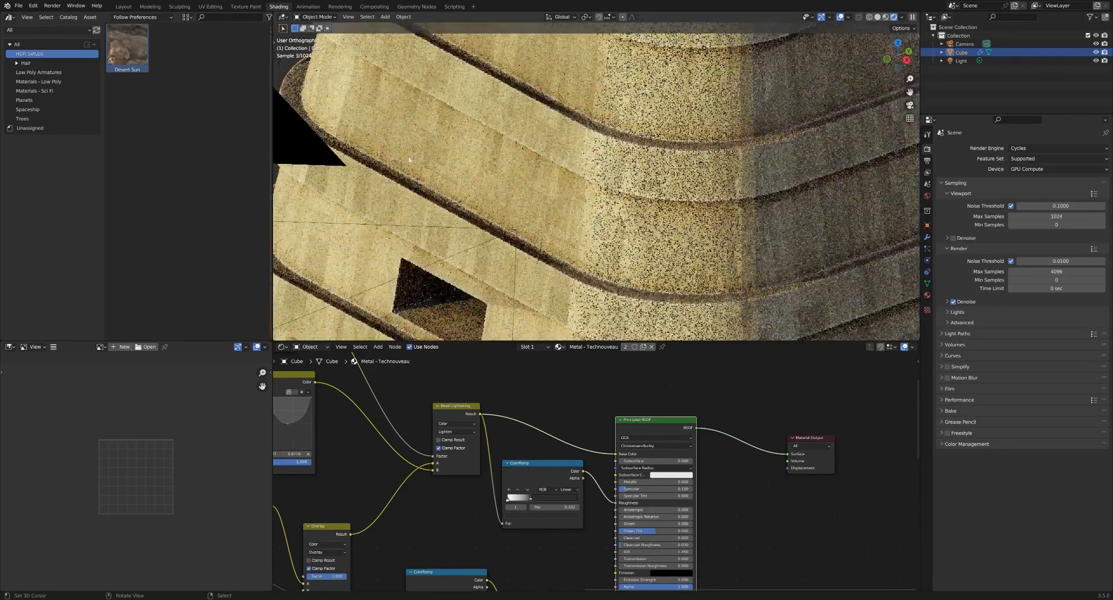
scroll(575, 473, down, 3)
middle_drag(365, 415, 548, 415)
middle_drag(467, 483, 644, 481)
middle_drag(564, 526, 482, 388)
middle_drag(561, 465, 566, 437)
middle_drag(527, 516, 584, 499)
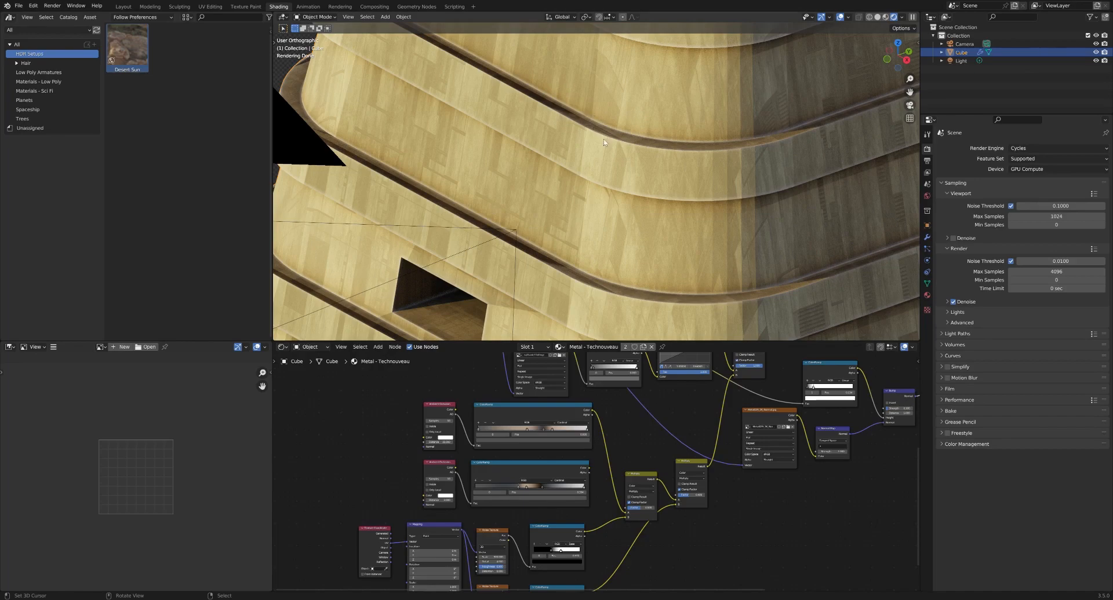
middle_drag(604, 142, 484, 152)
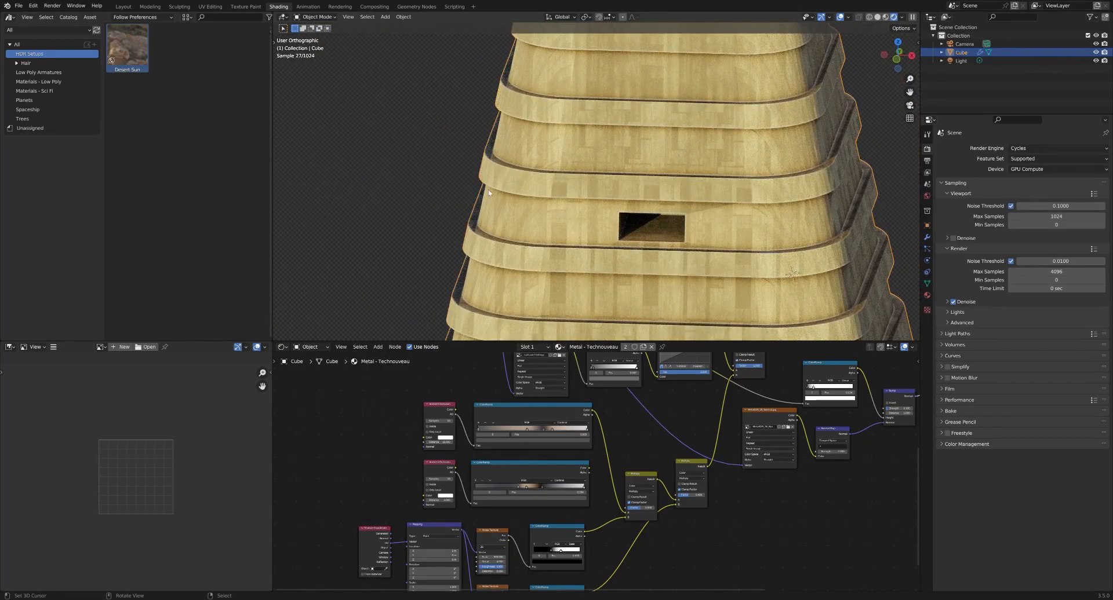
scroll(531, 261, down, 4)
middle_drag(604, 211, 637, 195)
middle_drag(634, 238, 605, 273)
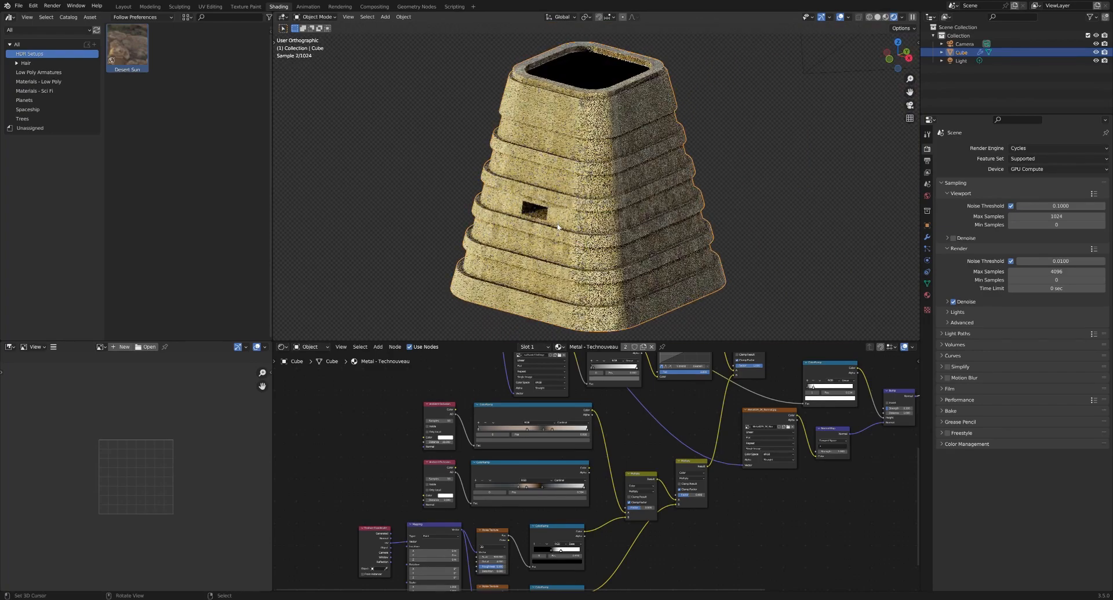
Step: Try a Height of 0.500 in the tower's Geometry Nodes modifier and return it to 0.840
click(926, 237)
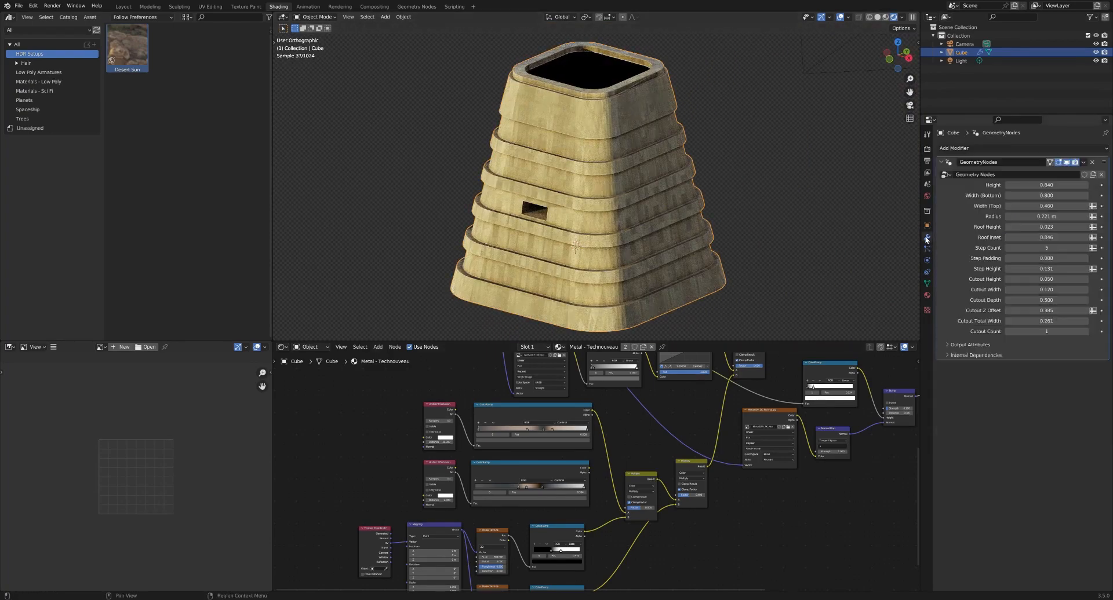
click(1065, 198)
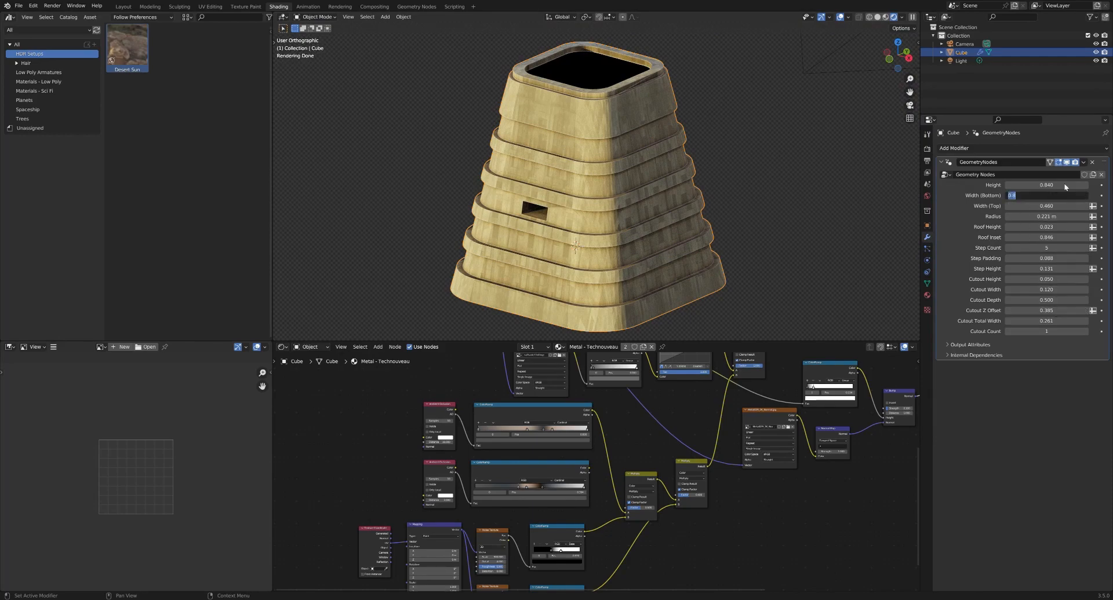
drag(1064, 186, 1070, 184)
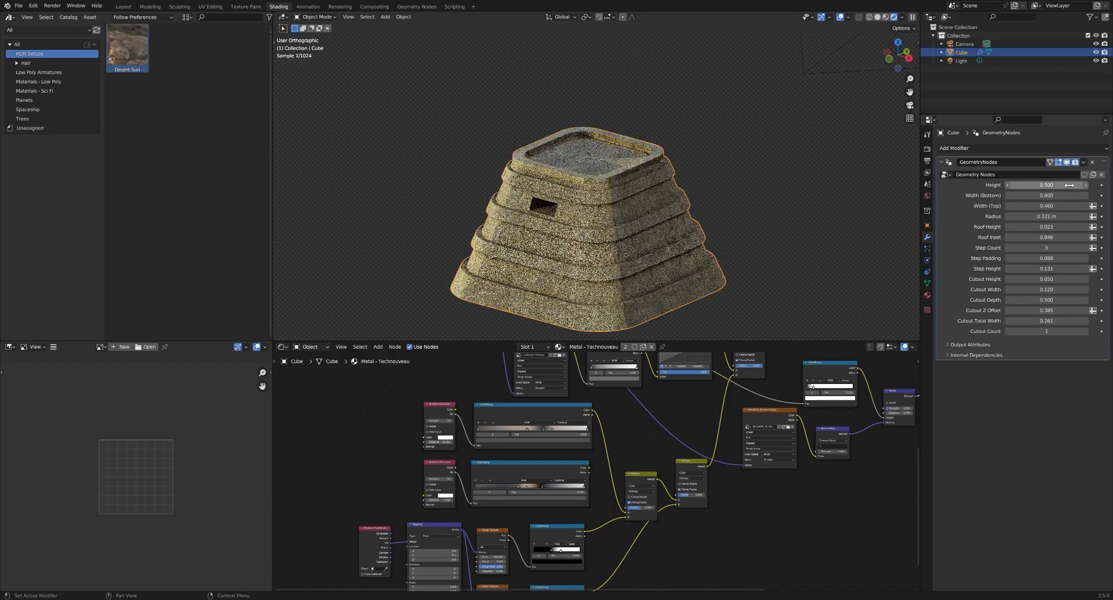
click(1046, 185)
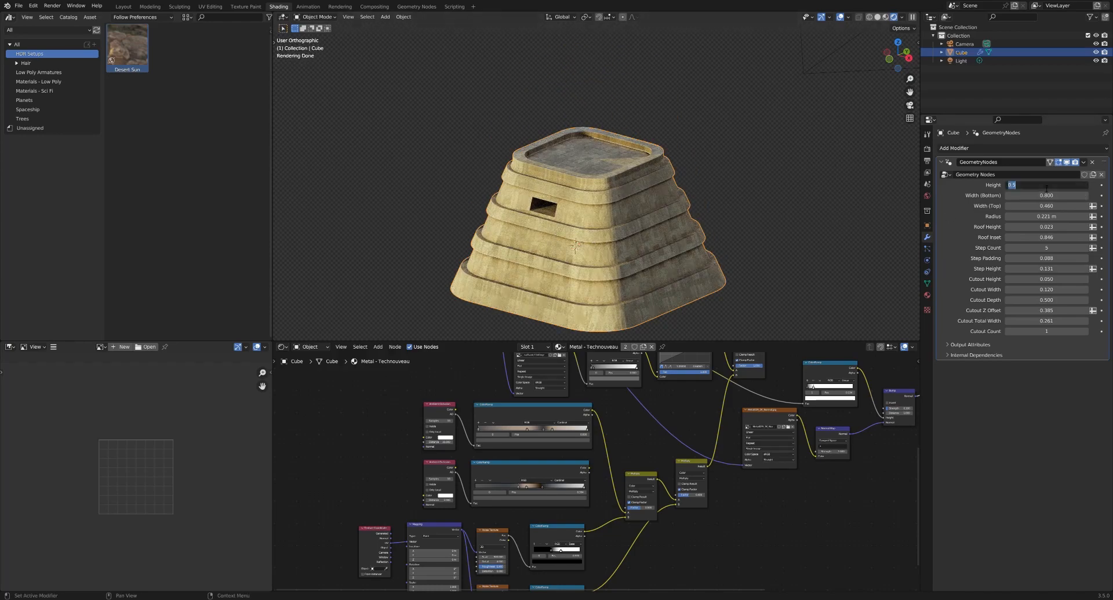
key(Return)
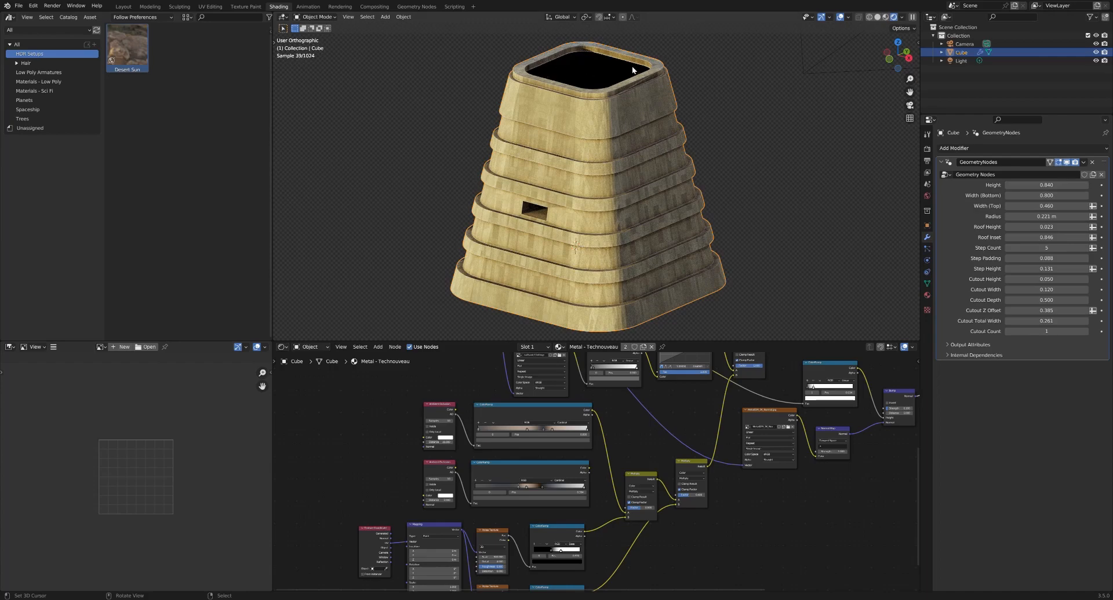
Step: Open the Geometry Nodes workspace and preview the Roof frame's Mesh Boolean output with the Viewer
click(417, 7)
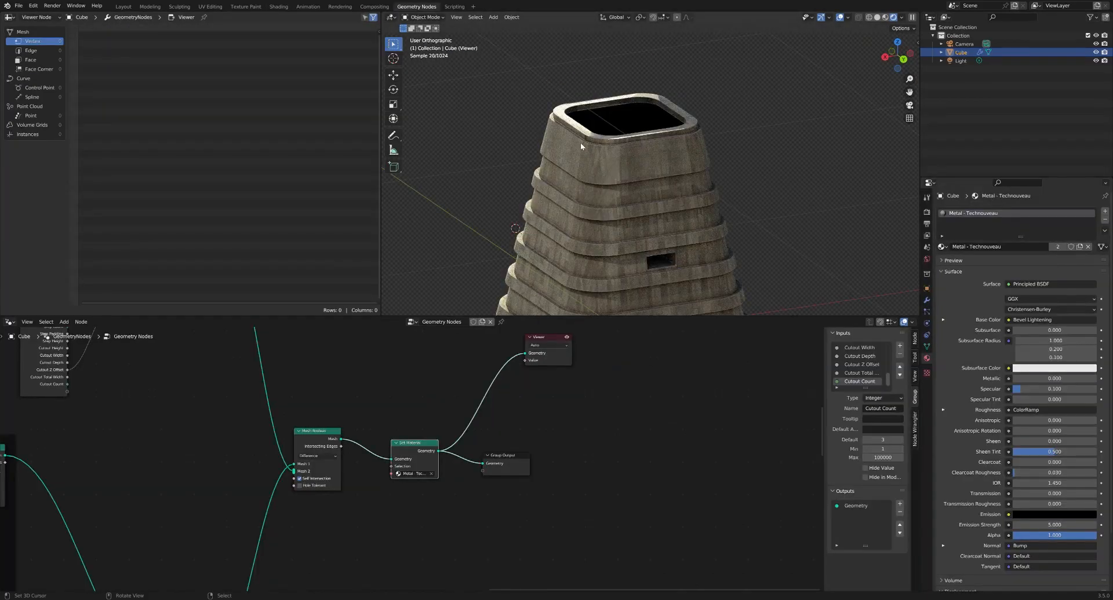
middle_drag(582, 147, 593, 155)
scroll(242, 438, down, 2)
middle_drag(242, 438, 453, 415)
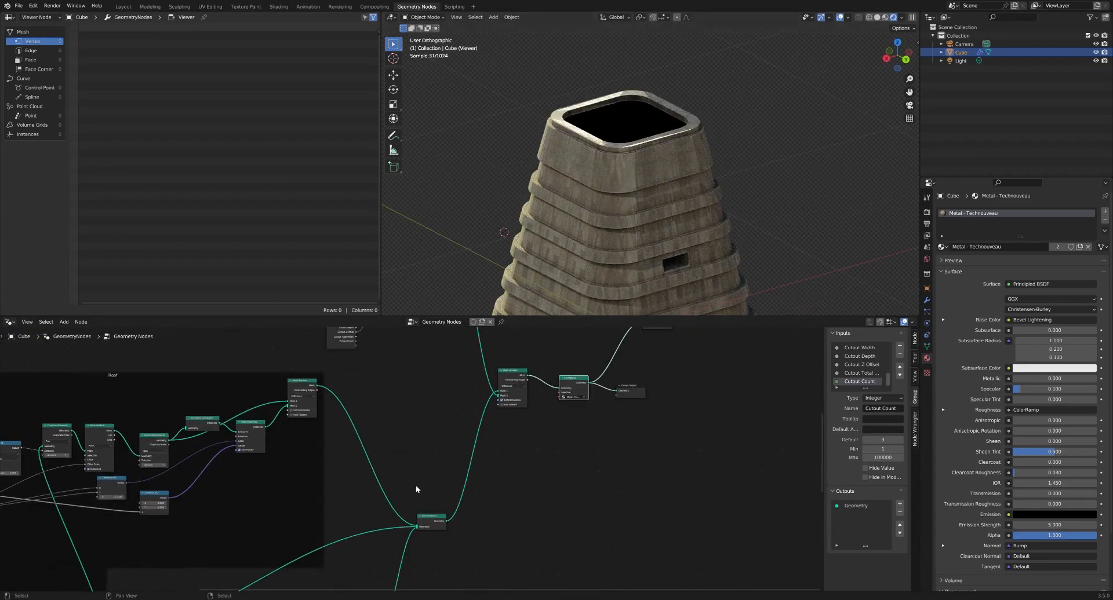
scroll(299, 416, up, 1)
ctrl+shift+click(300, 408)
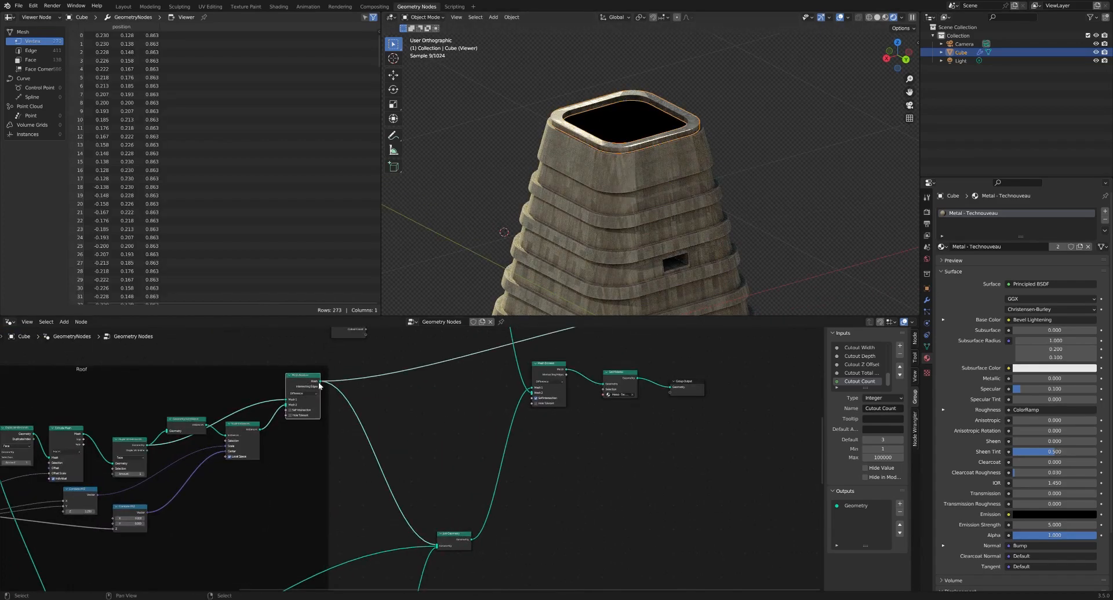
middle_drag(377, 461, 462, 430)
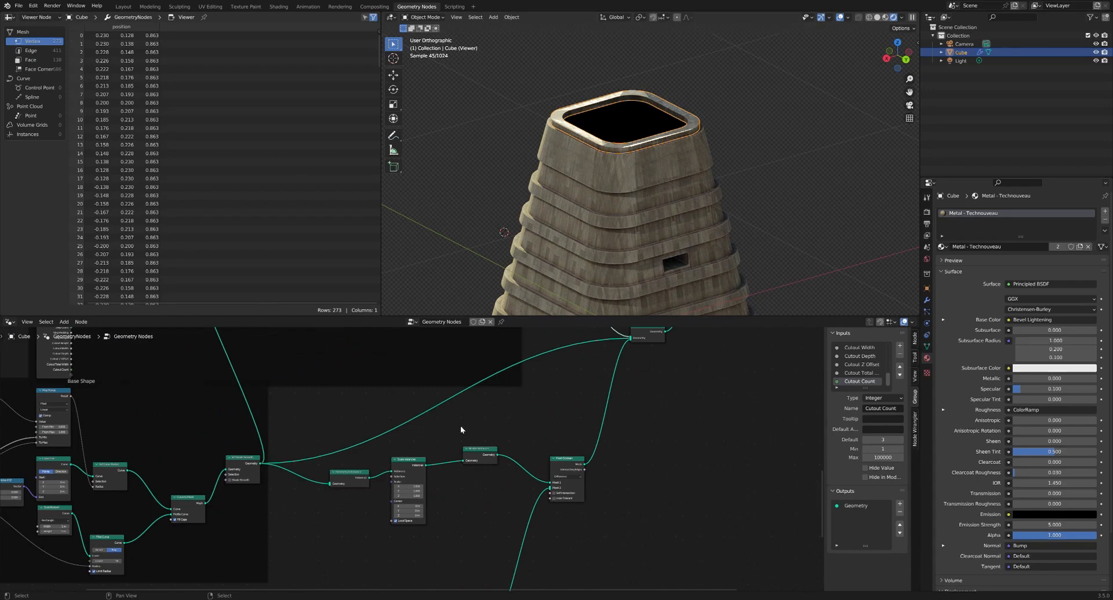
Step: Preview the Base Shape's Set Shade Smooth output and the steps' Mesh Boolean output in Solid shading
ctrl+shift+click(248, 463)
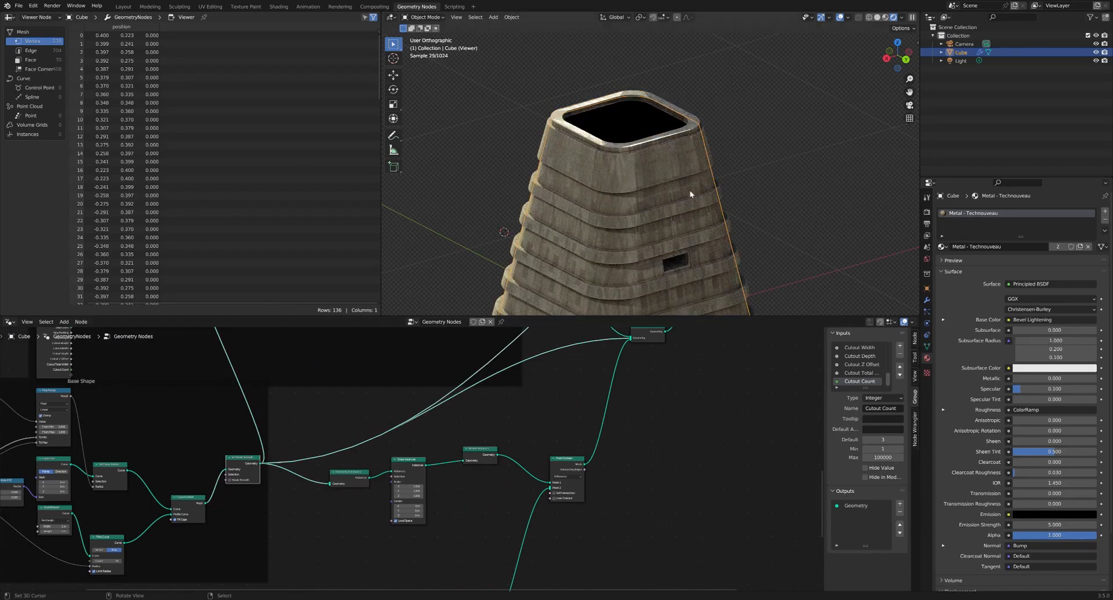
click(877, 17)
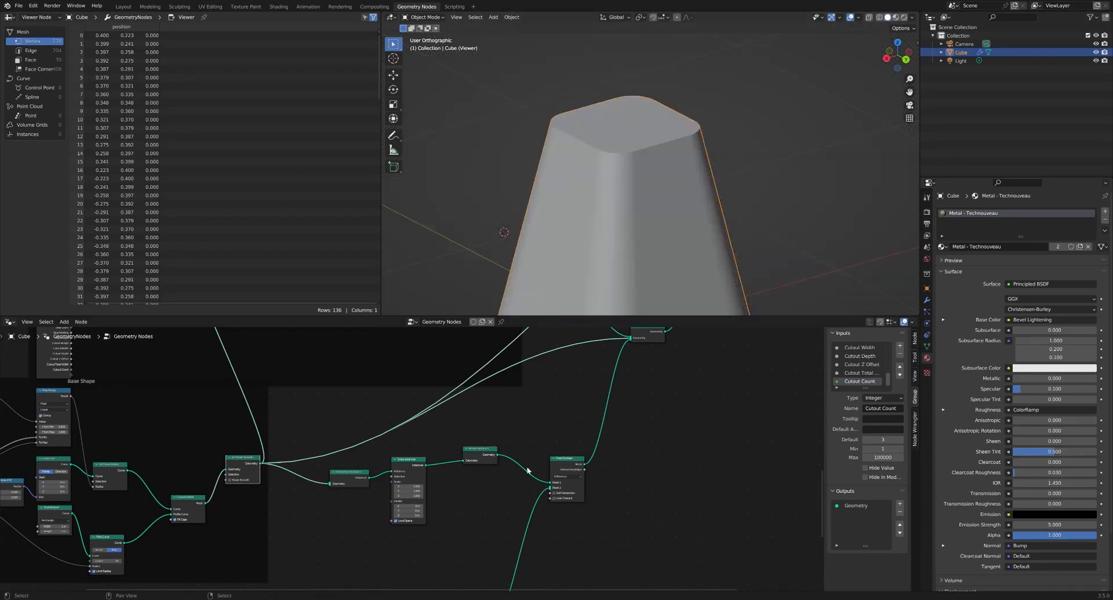
ctrl+shift+click(575, 464)
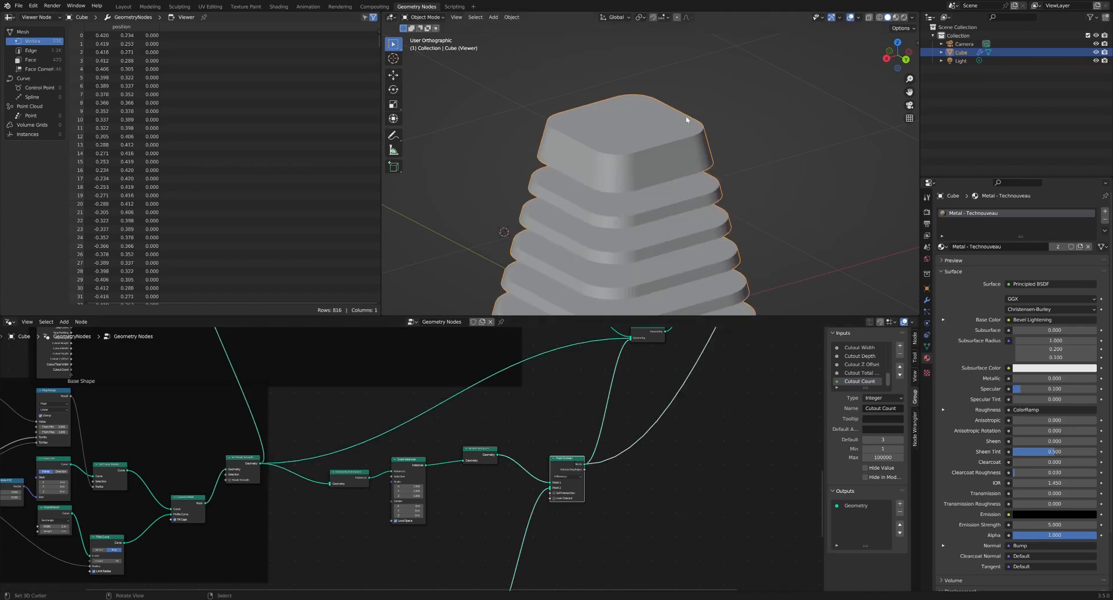
middle_drag(543, 426, 486, 489)
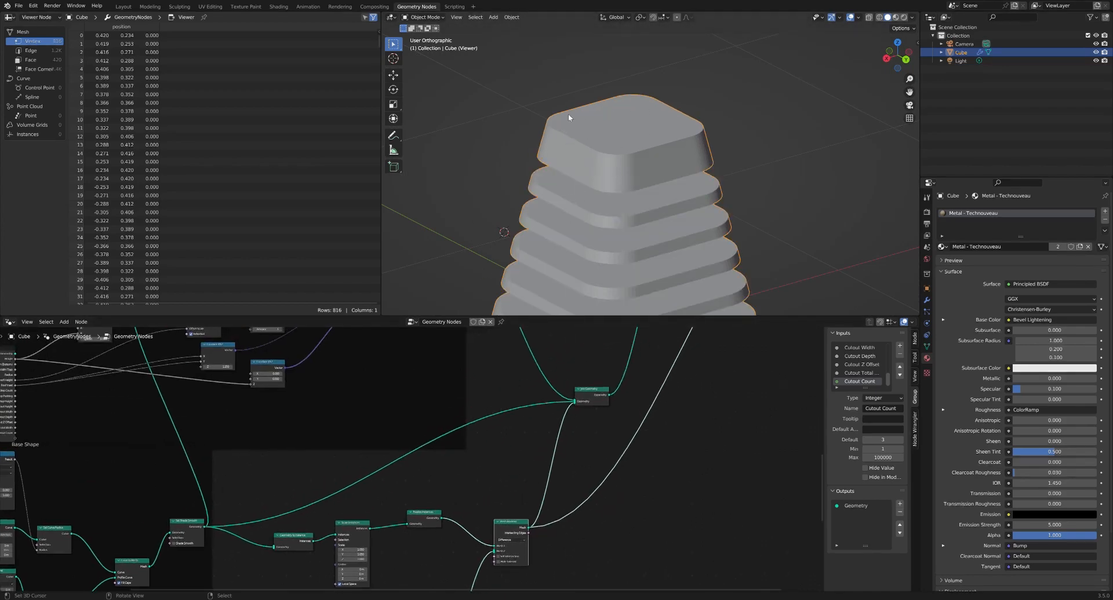
Step: Return to Rendered shading and set the Z scale of the Scale Instances node to 0.9999
key(z)
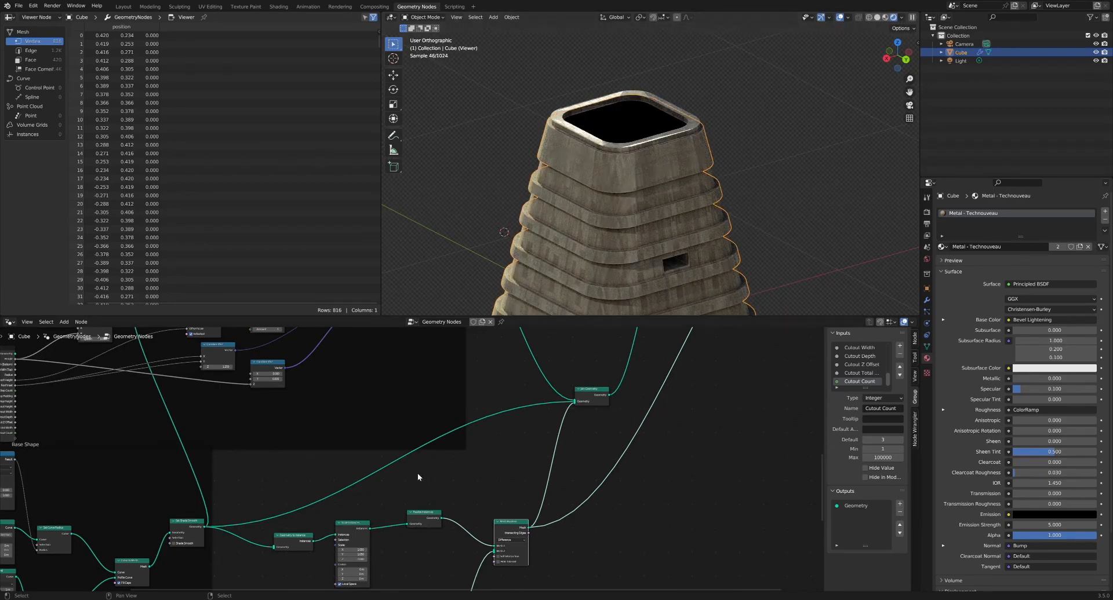
middle_drag(417, 473, 491, 411)
scroll(438, 510, up, 3)
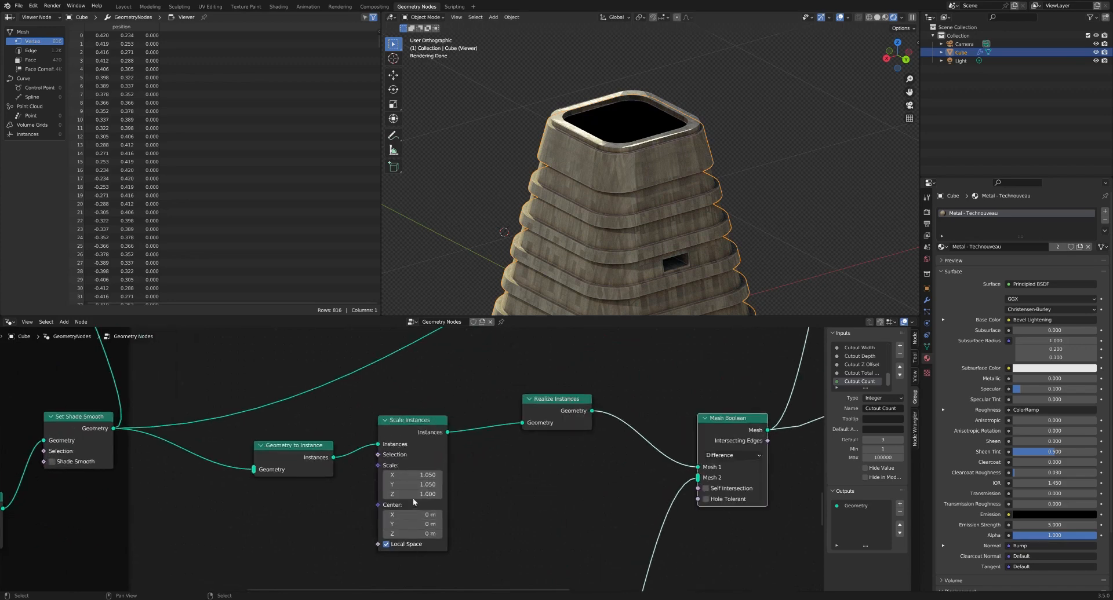
ctrl+shift+click(425, 422)
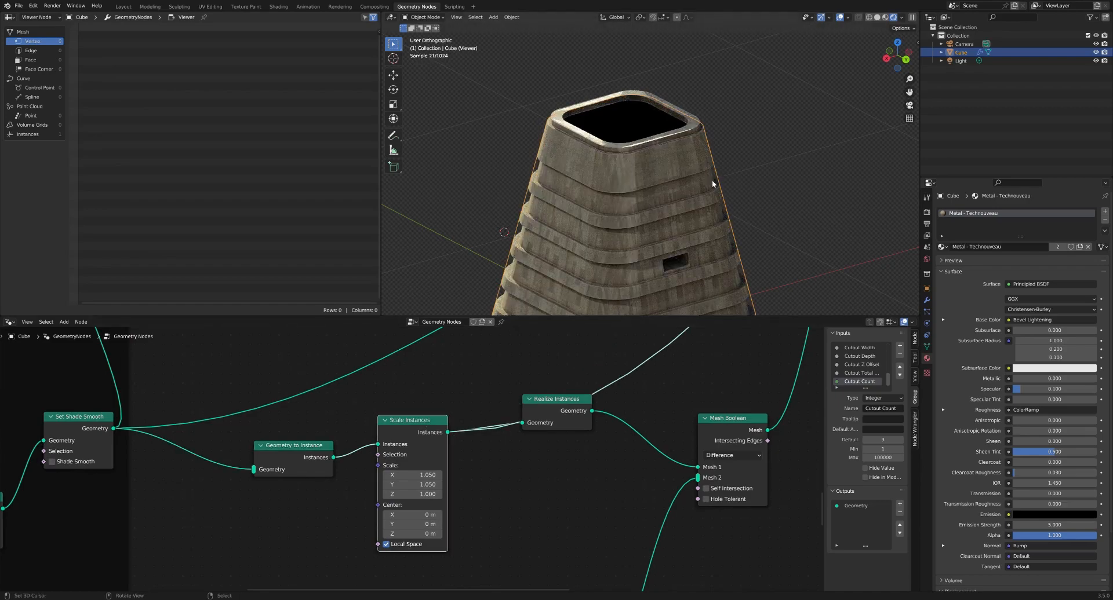
click(423, 497)
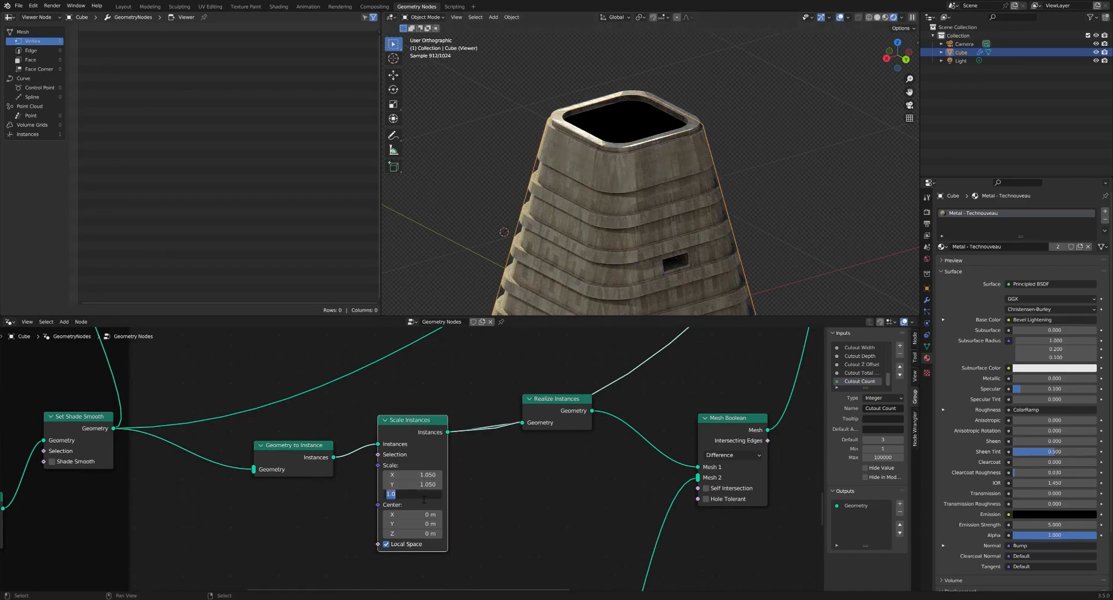
text(0.9999)
key(Return)
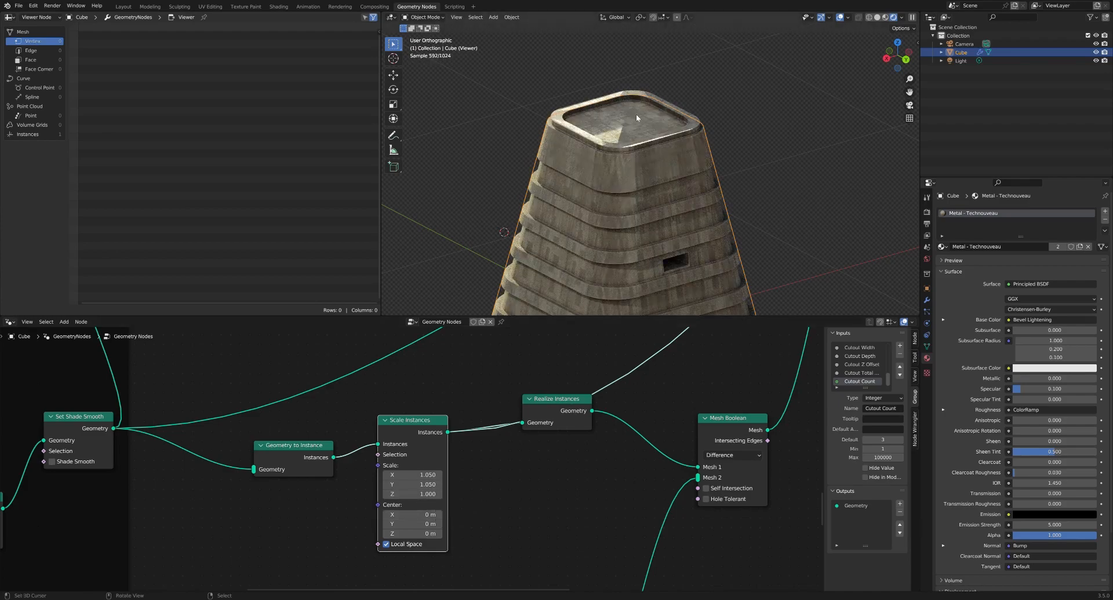
Step: Preview the Join Geometry output with the Viewer and examine the whole tower and its roof
scroll(576, 379, down, 4)
ctrl+scroll(653, 388, right, 5)
shift+scroll(652, 389, up, 4)
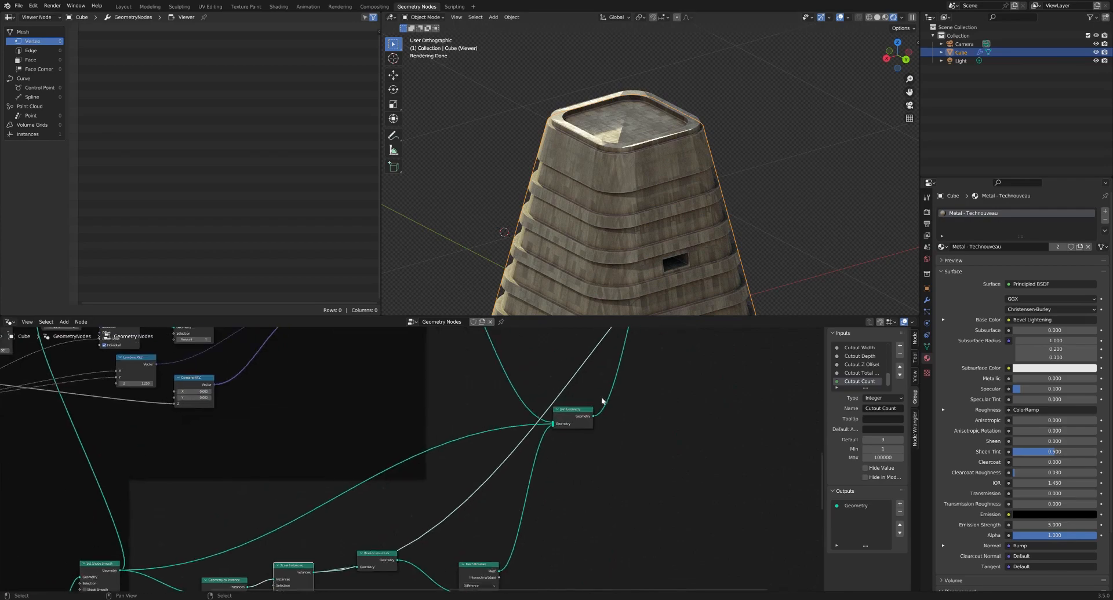
ctrl+shift+click(577, 412)
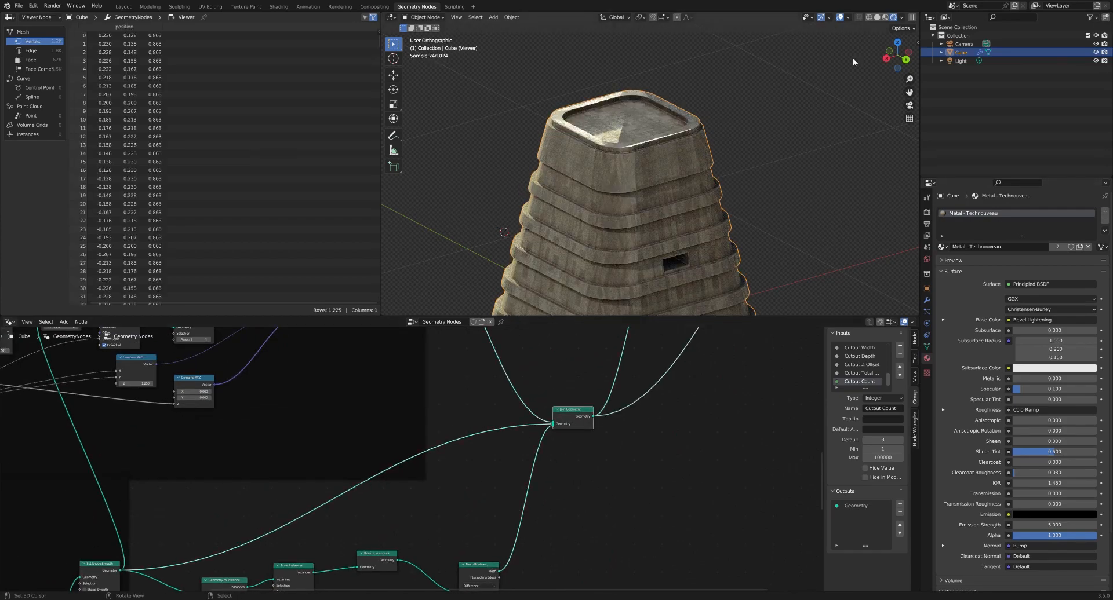
scroll(722, 170, down, 3)
middle_drag(722, 170, 689, 176)
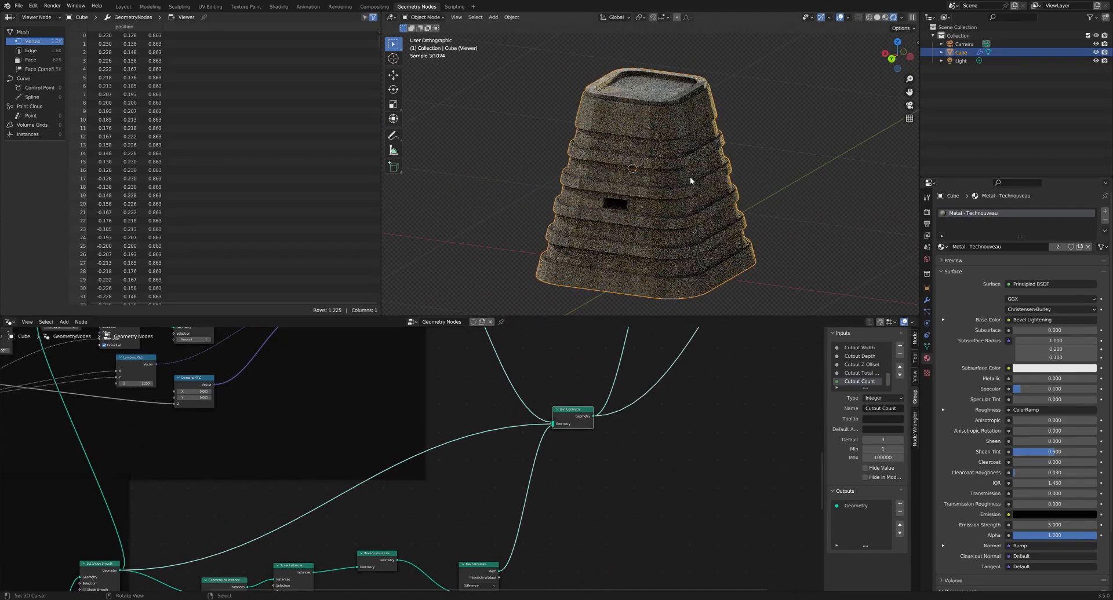
Step: Set the tower's Height to 0.5 in the Geometry Nodes modifier
click(926, 299)
click(1064, 249)
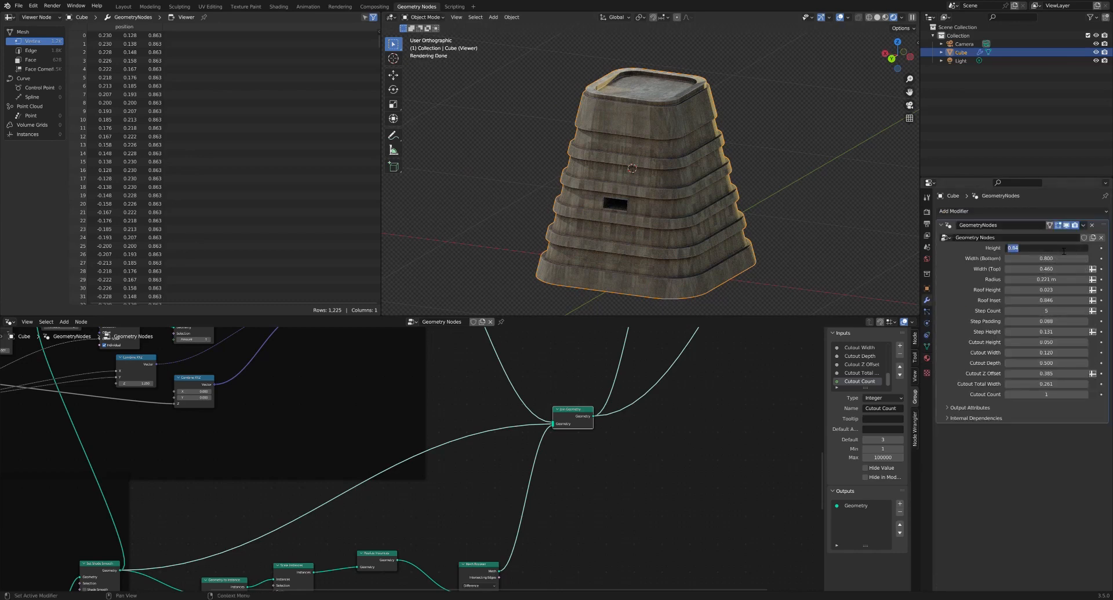
text(0.5)
key(Return)
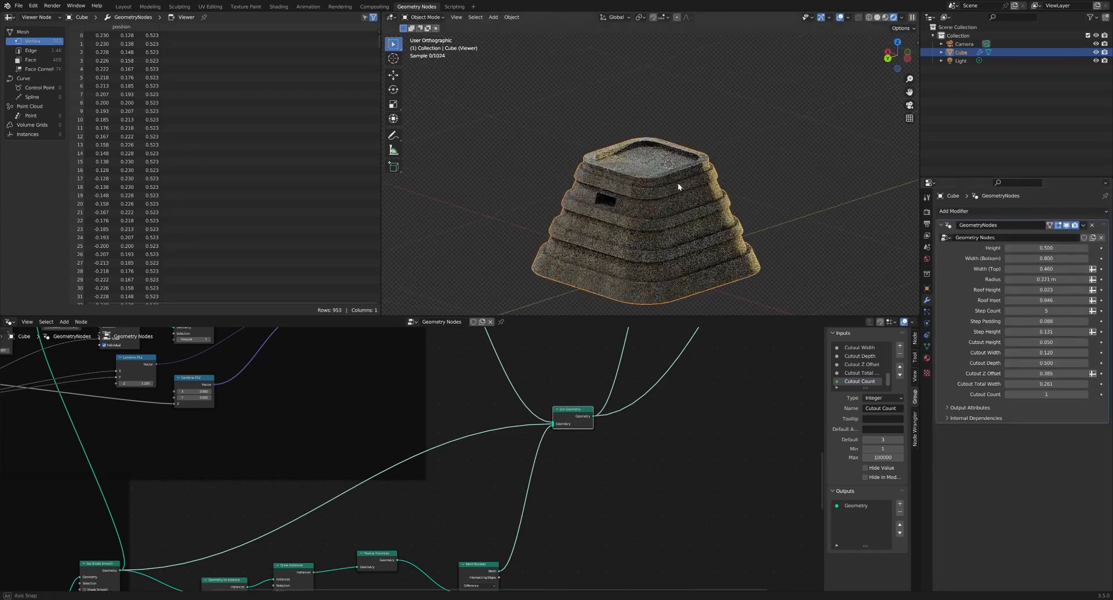
Step: Set the Cutout Height to 0.250 and the Cutout Z Offset to 0 to form a doorway at the base
click(1058, 344)
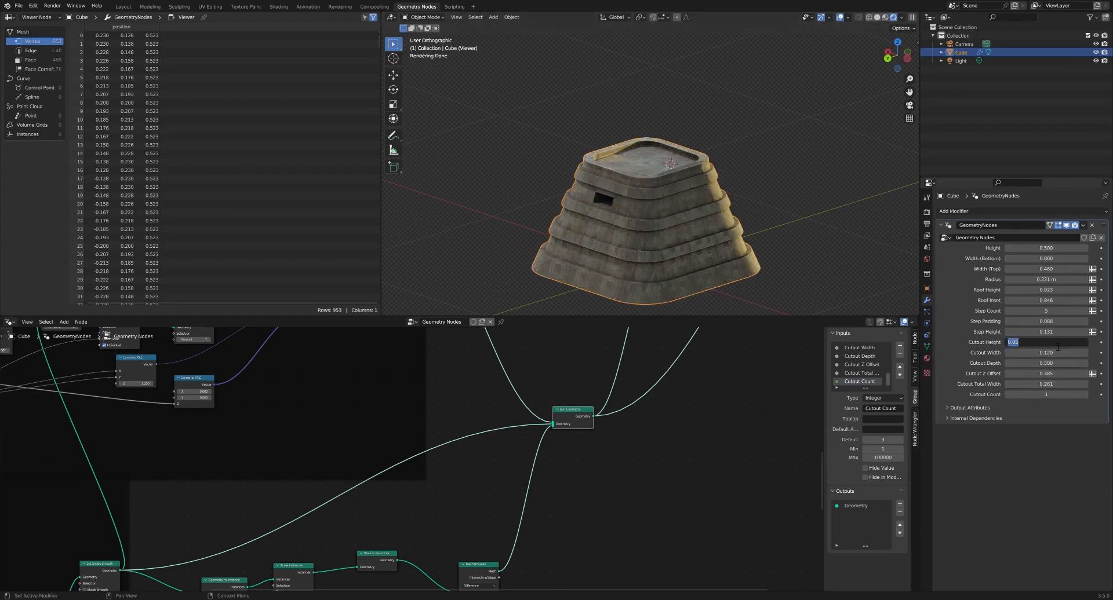
text(0.2)
key(Return)
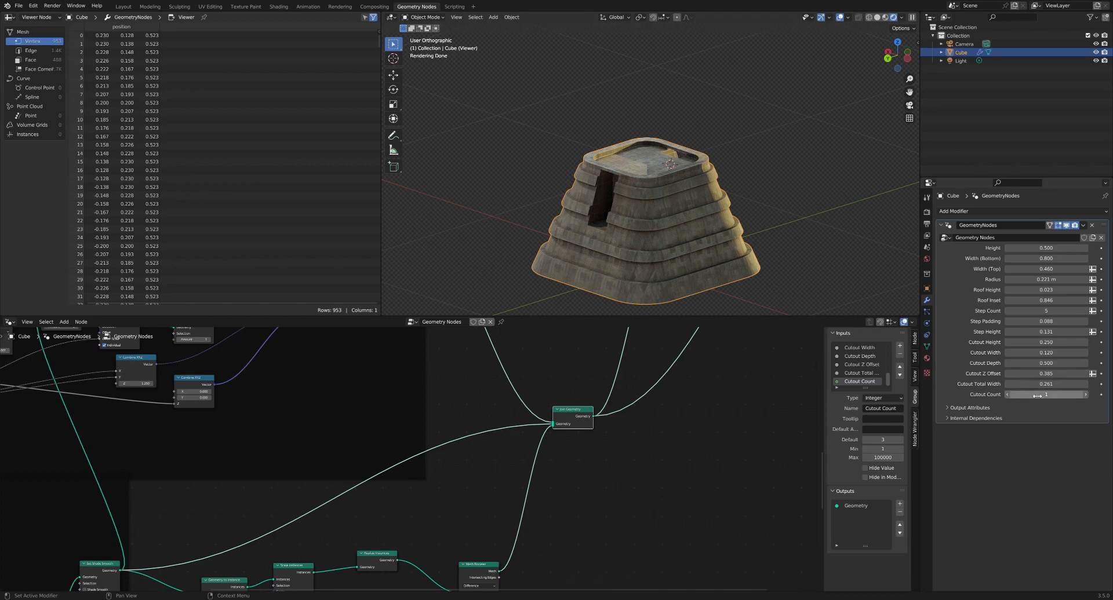
click(1044, 374)
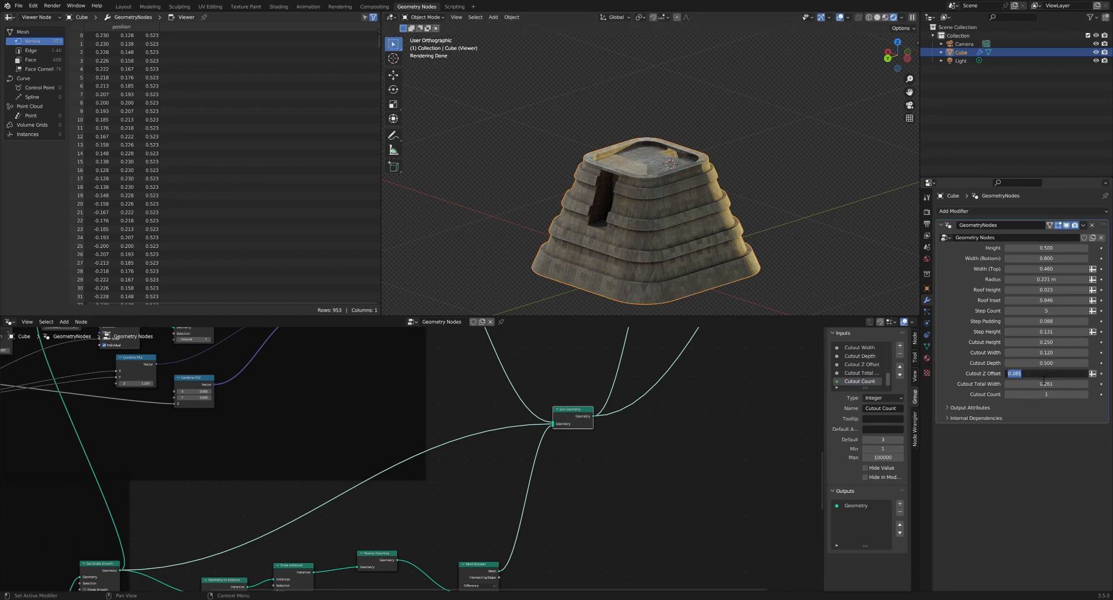
text(0)
key(Return)
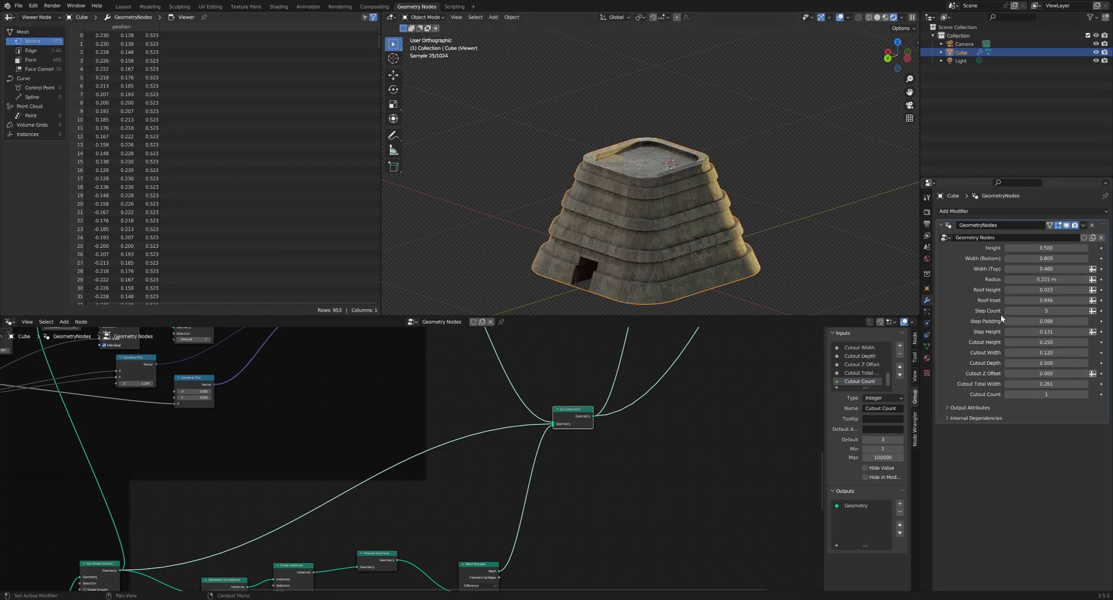
Step: Set the Cutout Height to 0.5 in the Geometry Nodes modifier to make the tower's doorway taller
click(1051, 343)
text(0.)
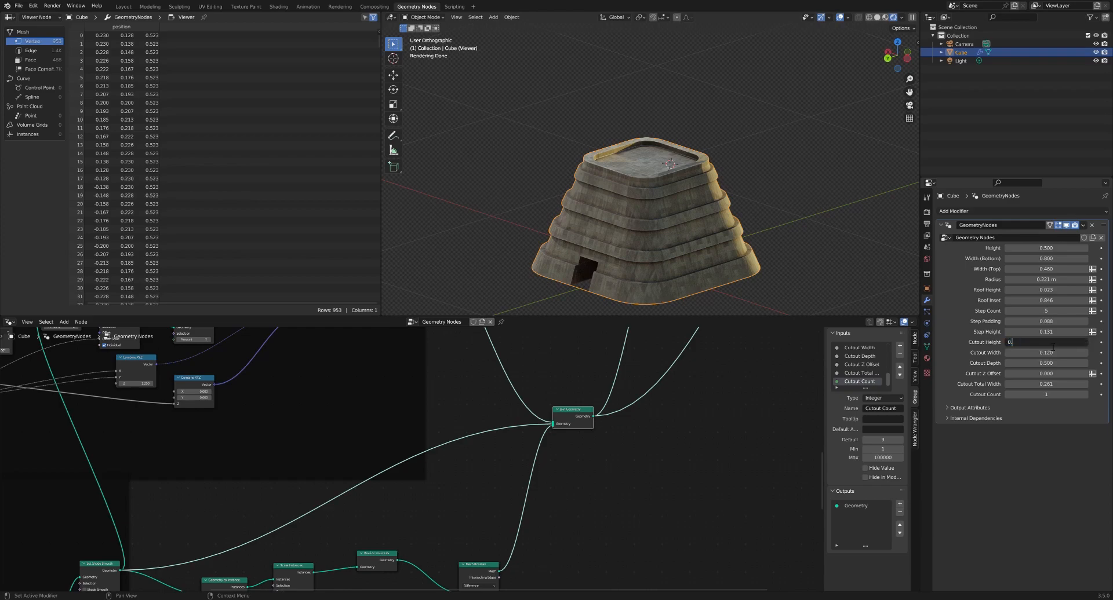
text(5)
key(Return)
middle_drag(588, 231, 637, 250)
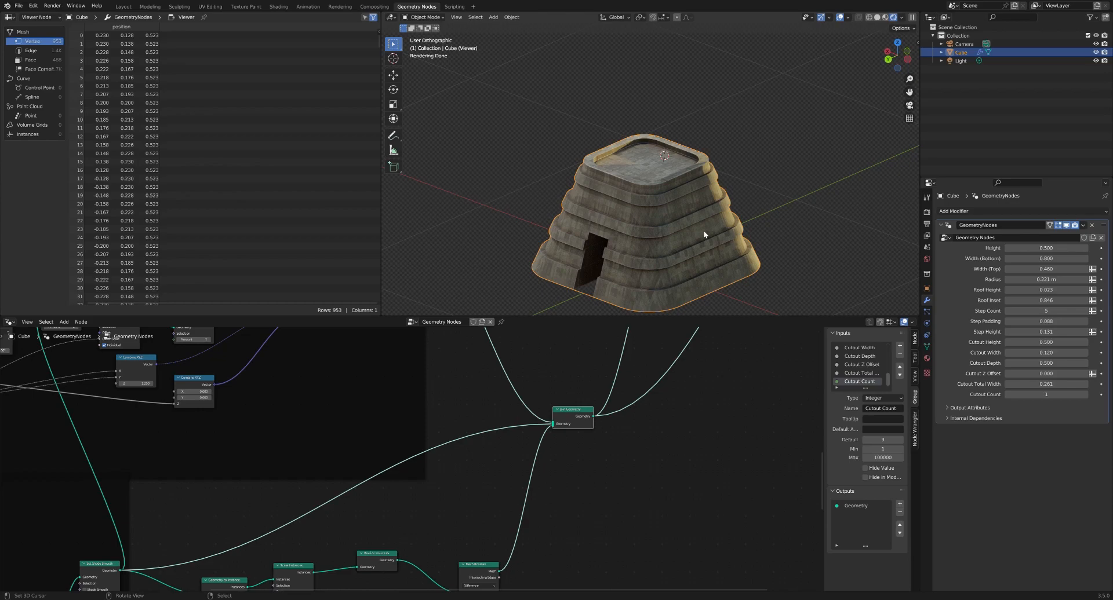
middle_drag(701, 230, 721, 161)
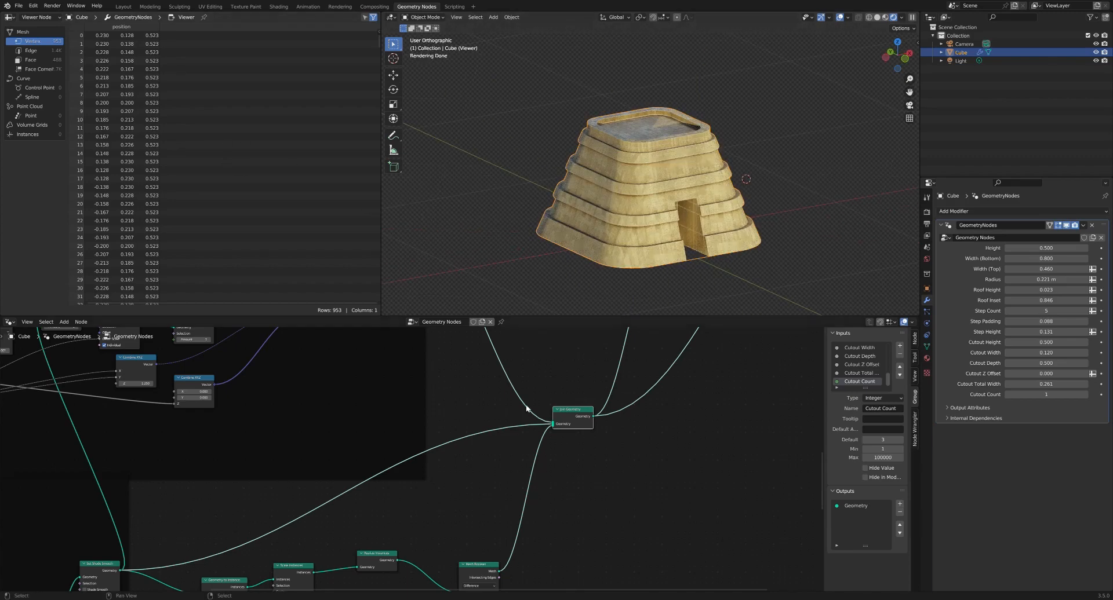
scroll(387, 405, down, 2)
scroll(387, 405, down, 3)
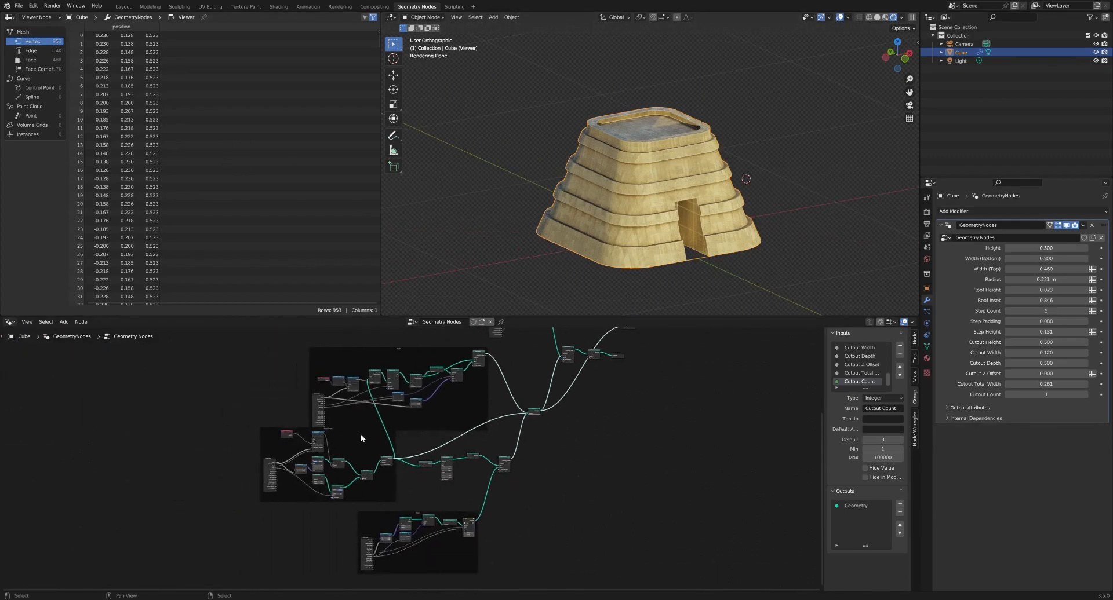
middle_drag(566, 403, 553, 488)
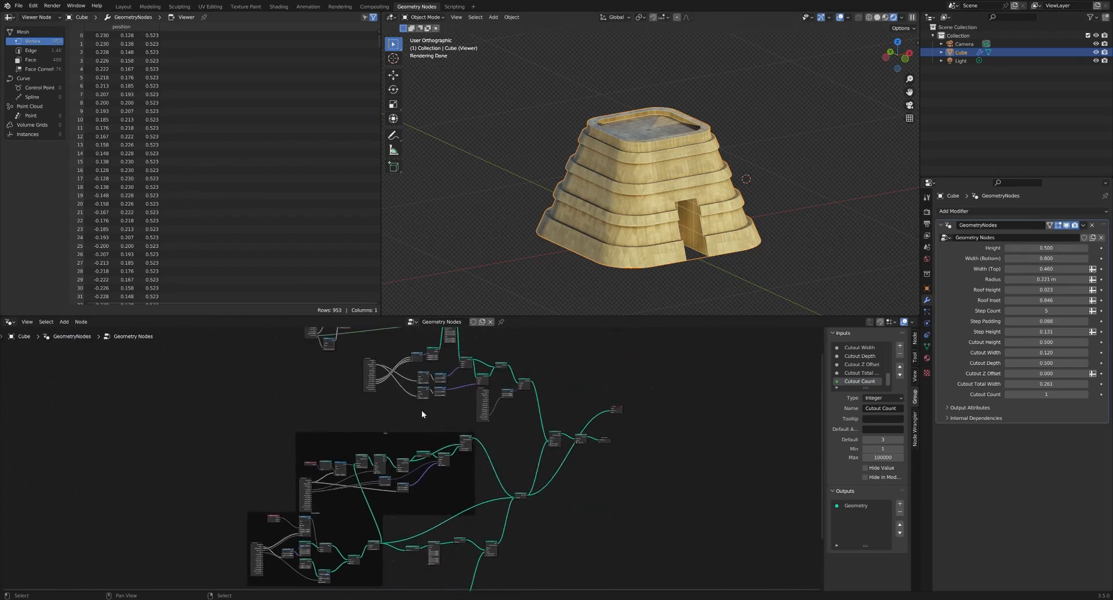
mouse_move(666, 192)
middle_down()
mouse_move(553, 202)
mouse_move(664, 184)
middle_up()
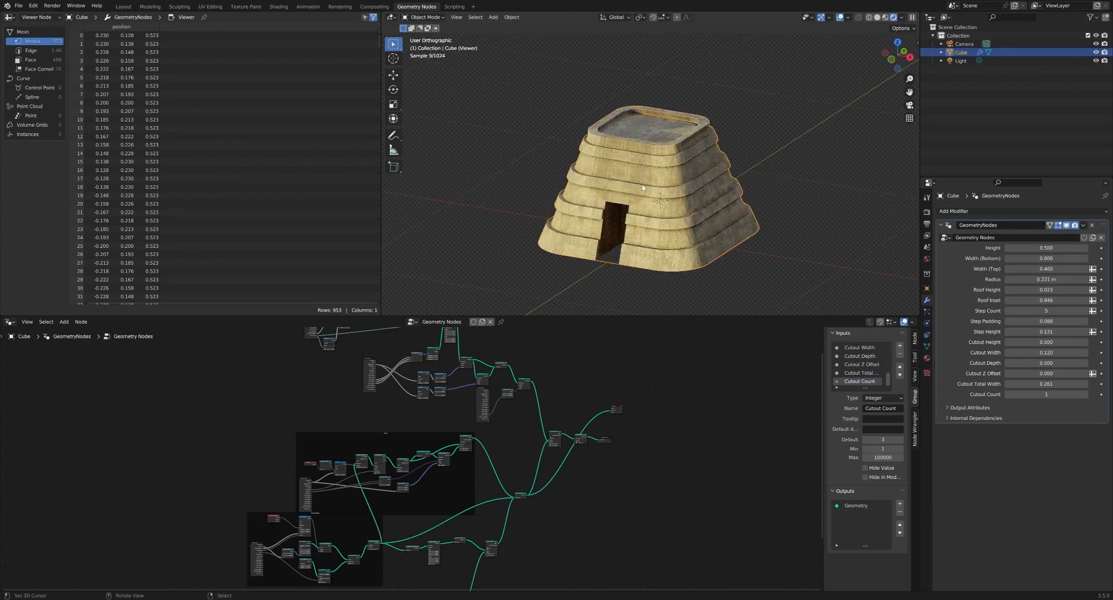